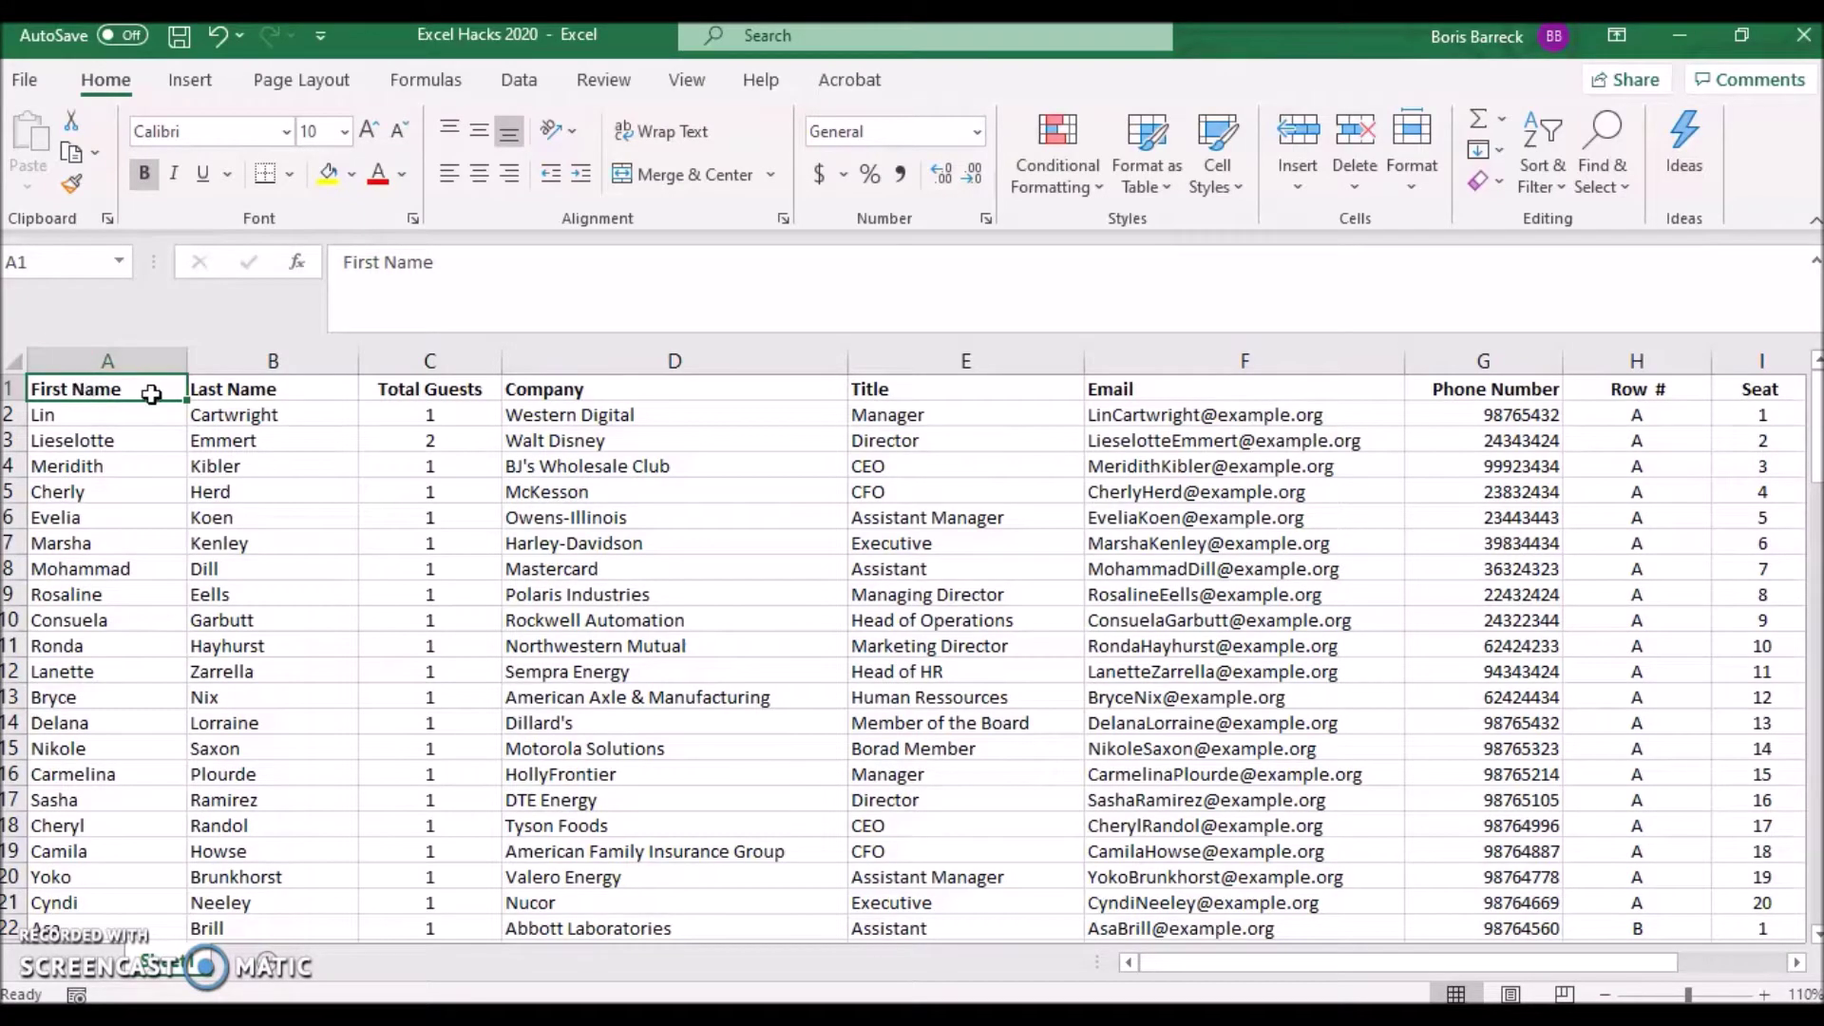
# Check the guest list's headings and extent, from the First Name column to Address.
pyautogui.click(209, 388)
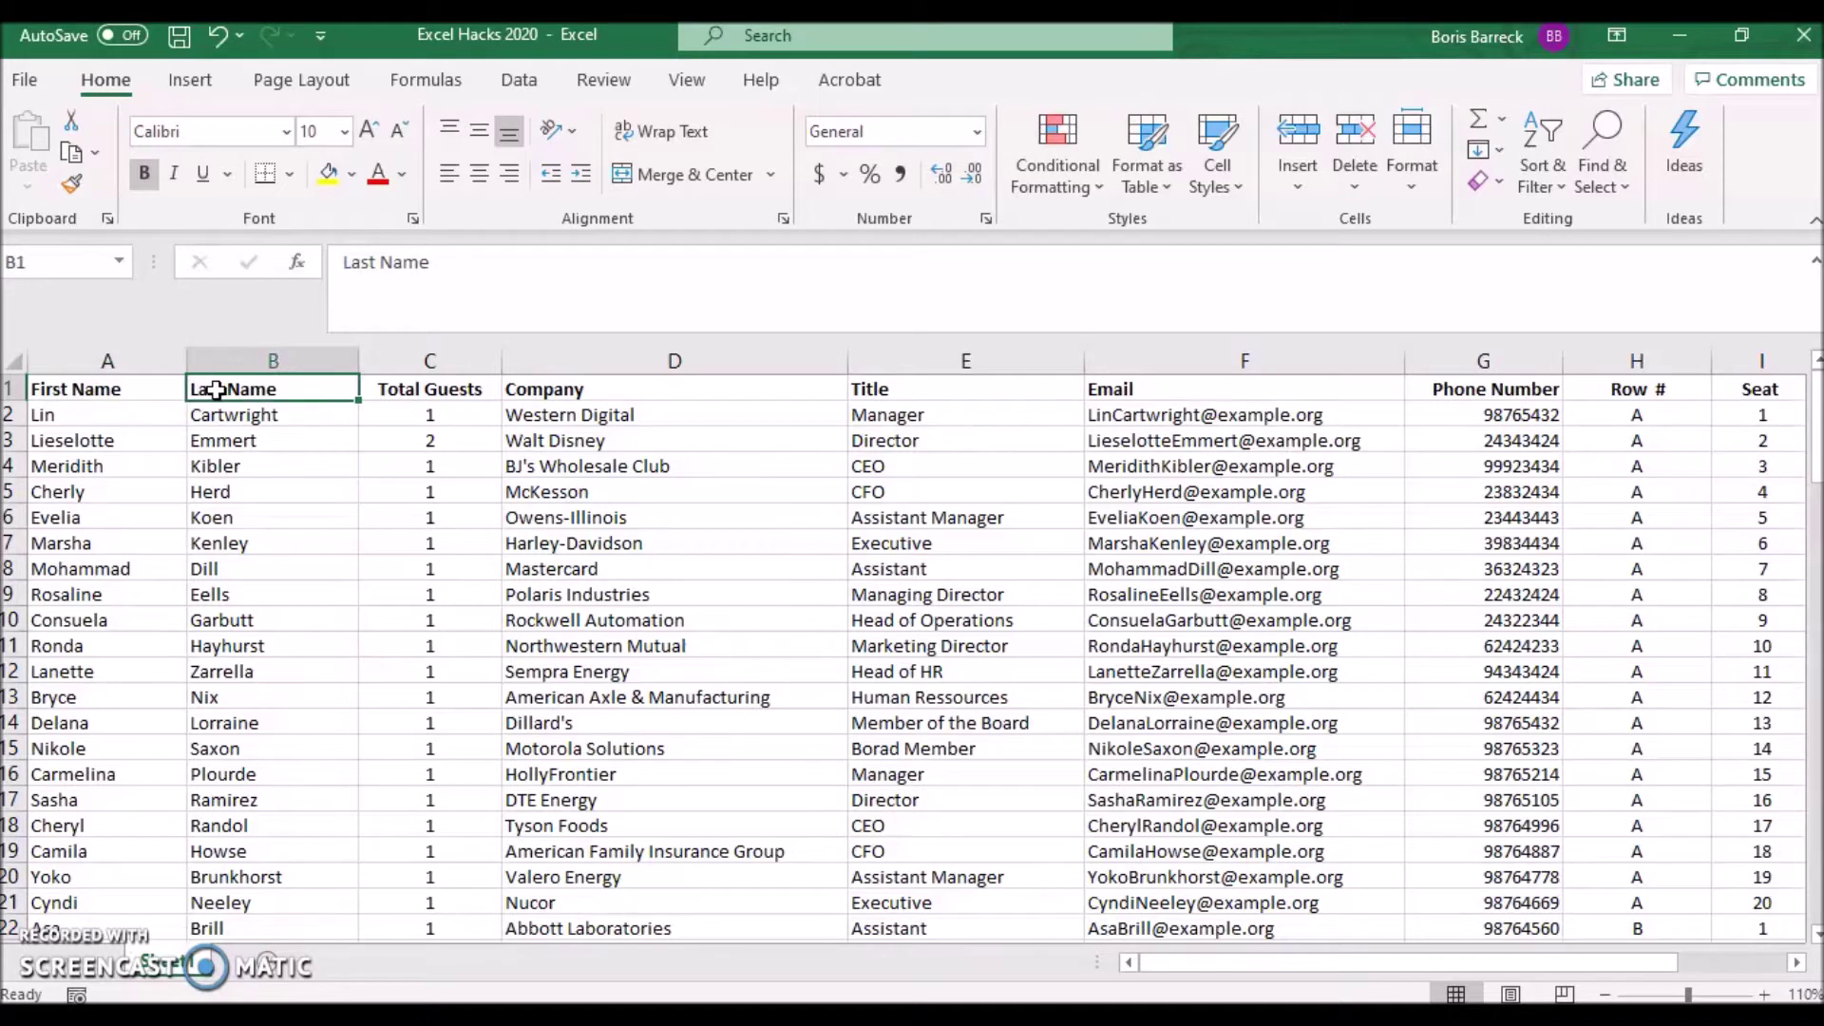
pyautogui.click(401, 388)
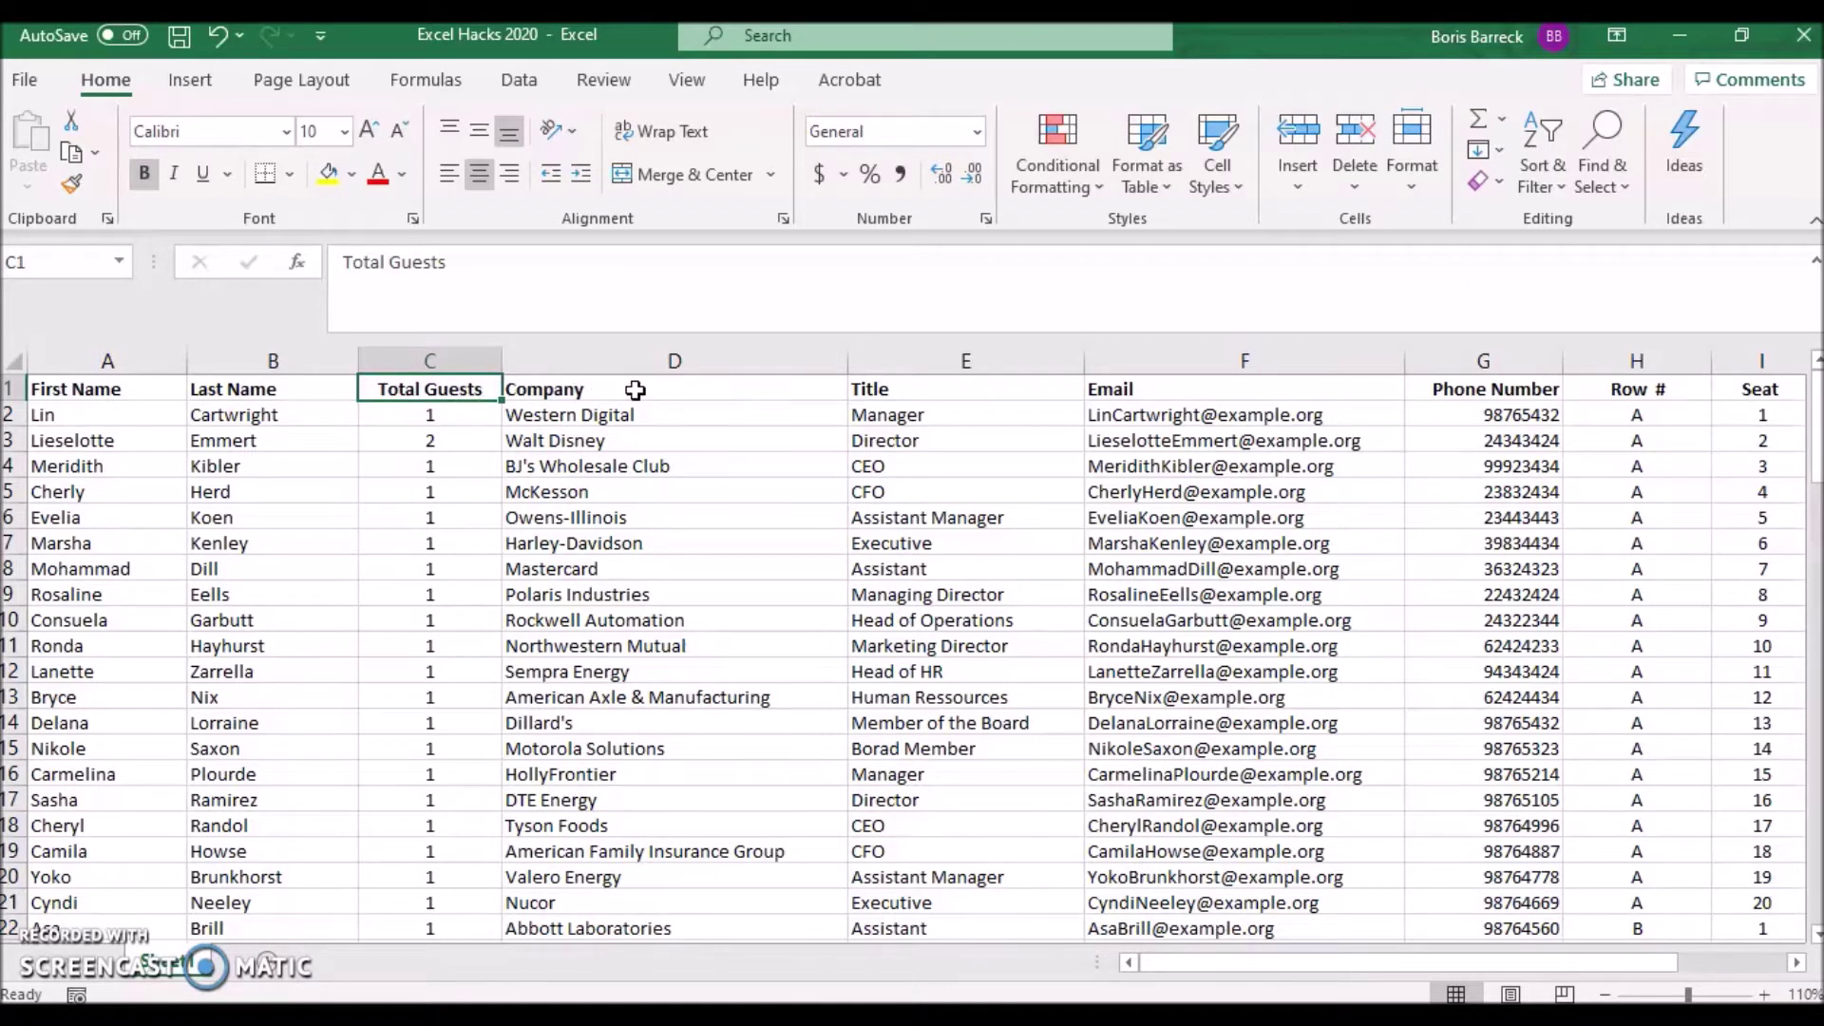
pyautogui.click(87, 391)
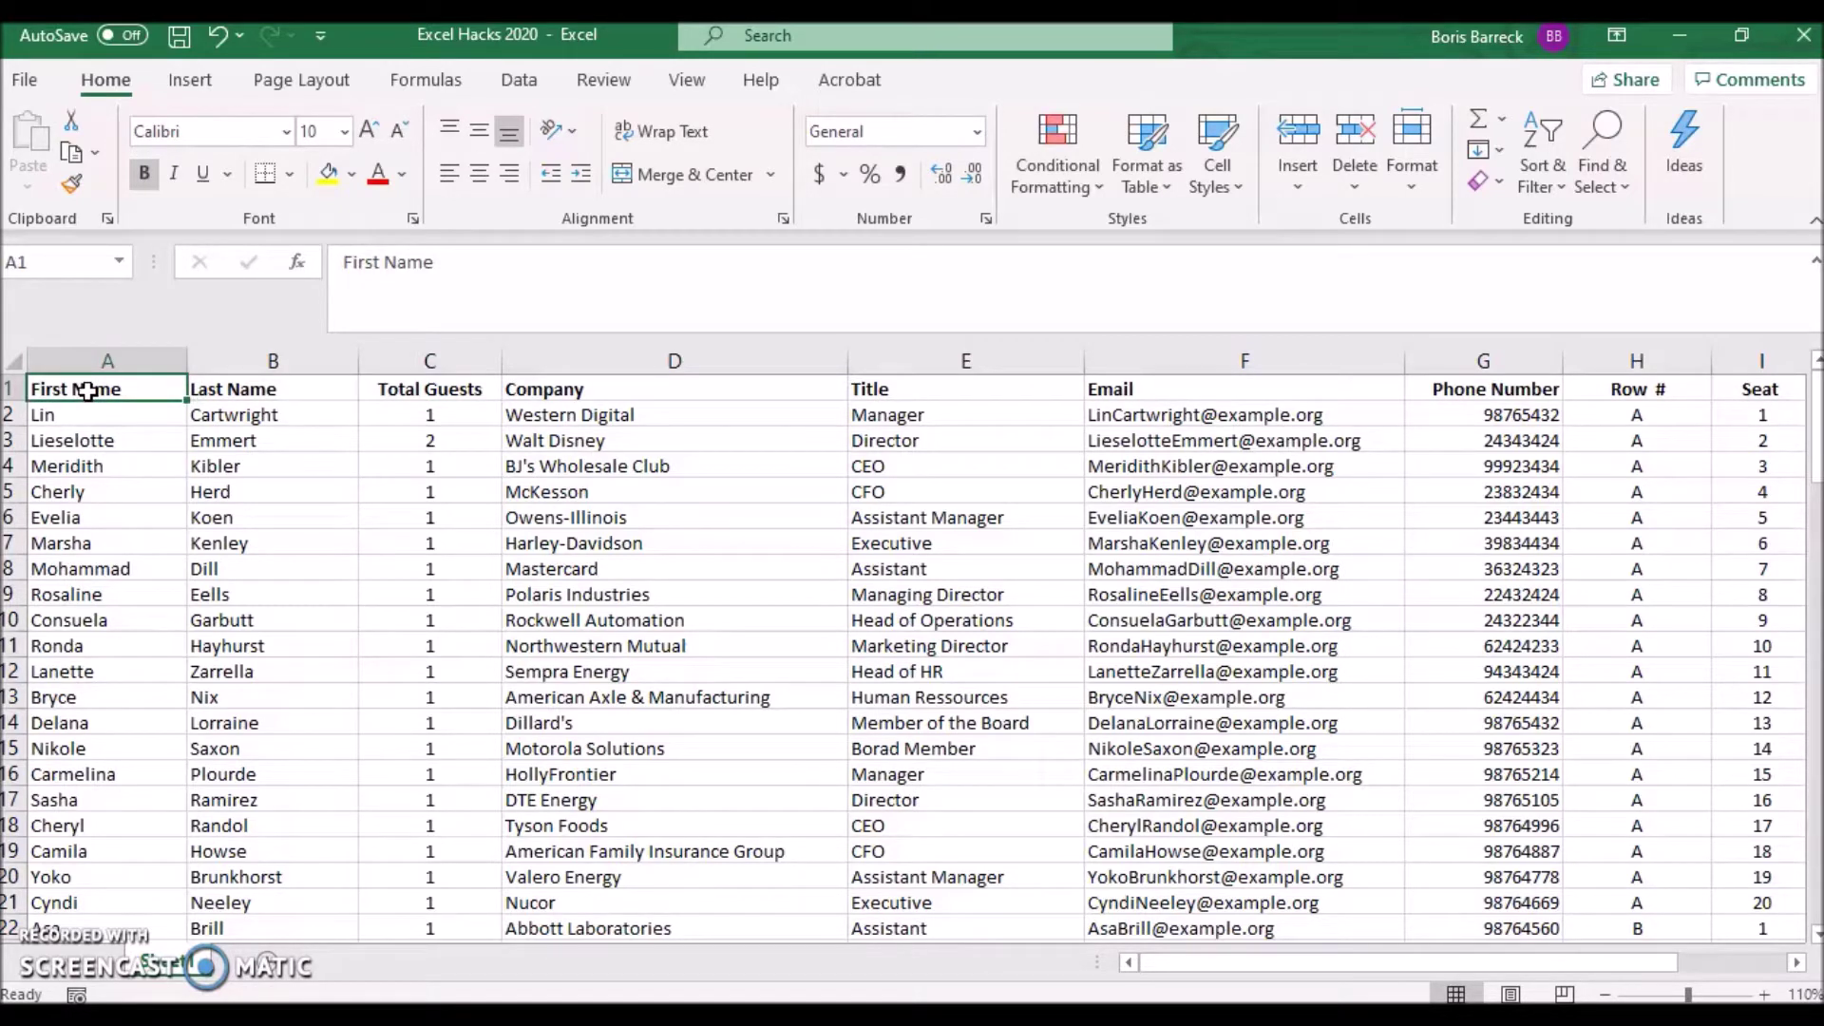
pyautogui.click(88, 360)
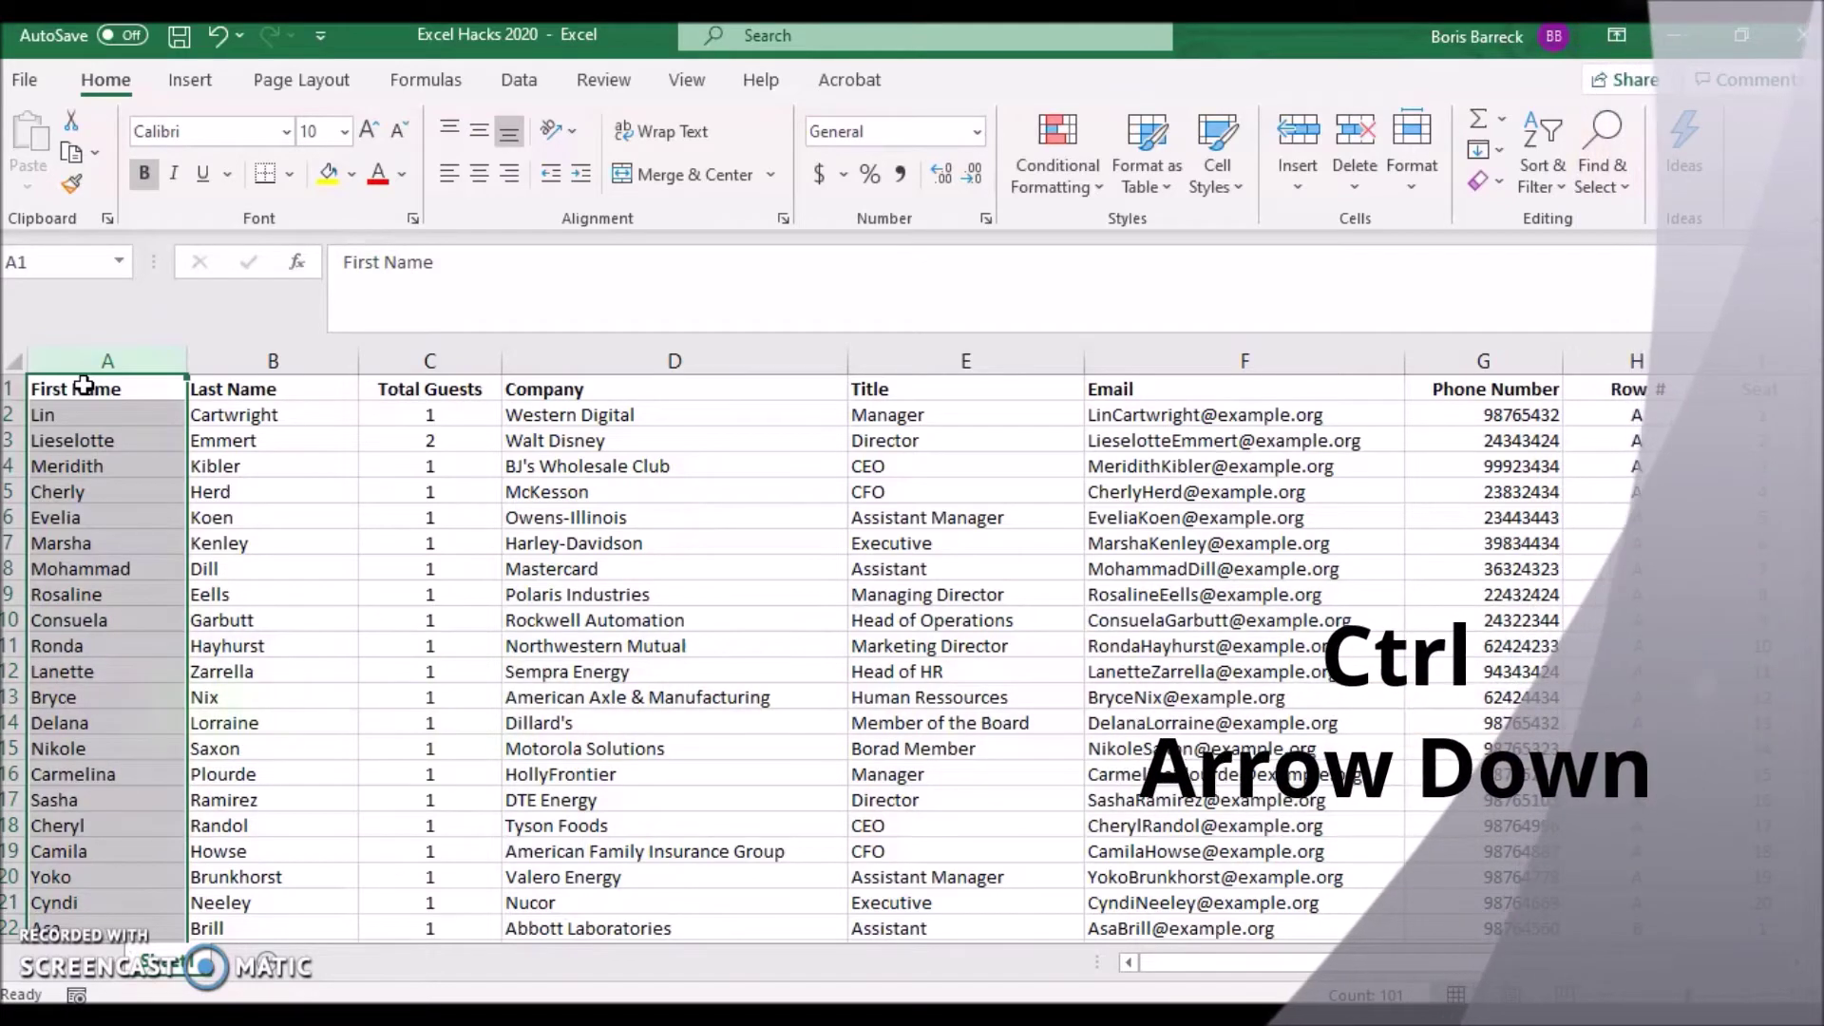
pyautogui.hotkey('ctrl', 'Down')
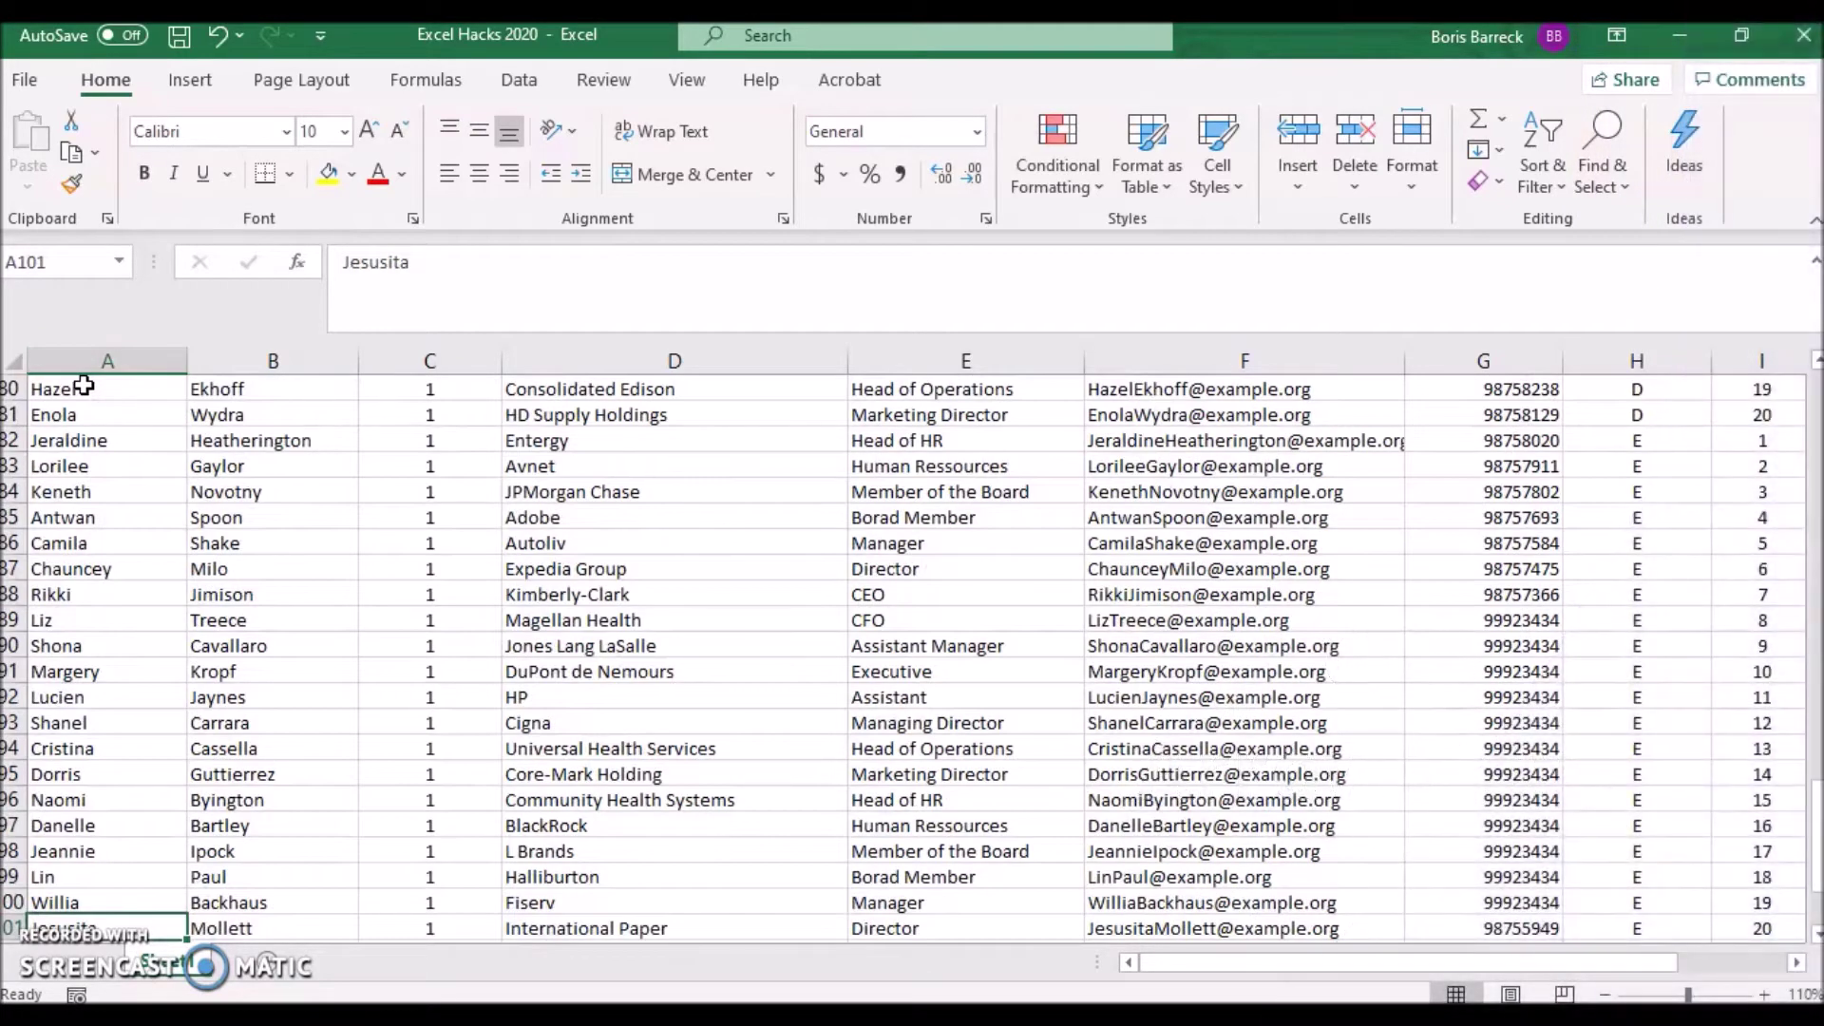
pyautogui.hotkey('ctrl', 'Up')
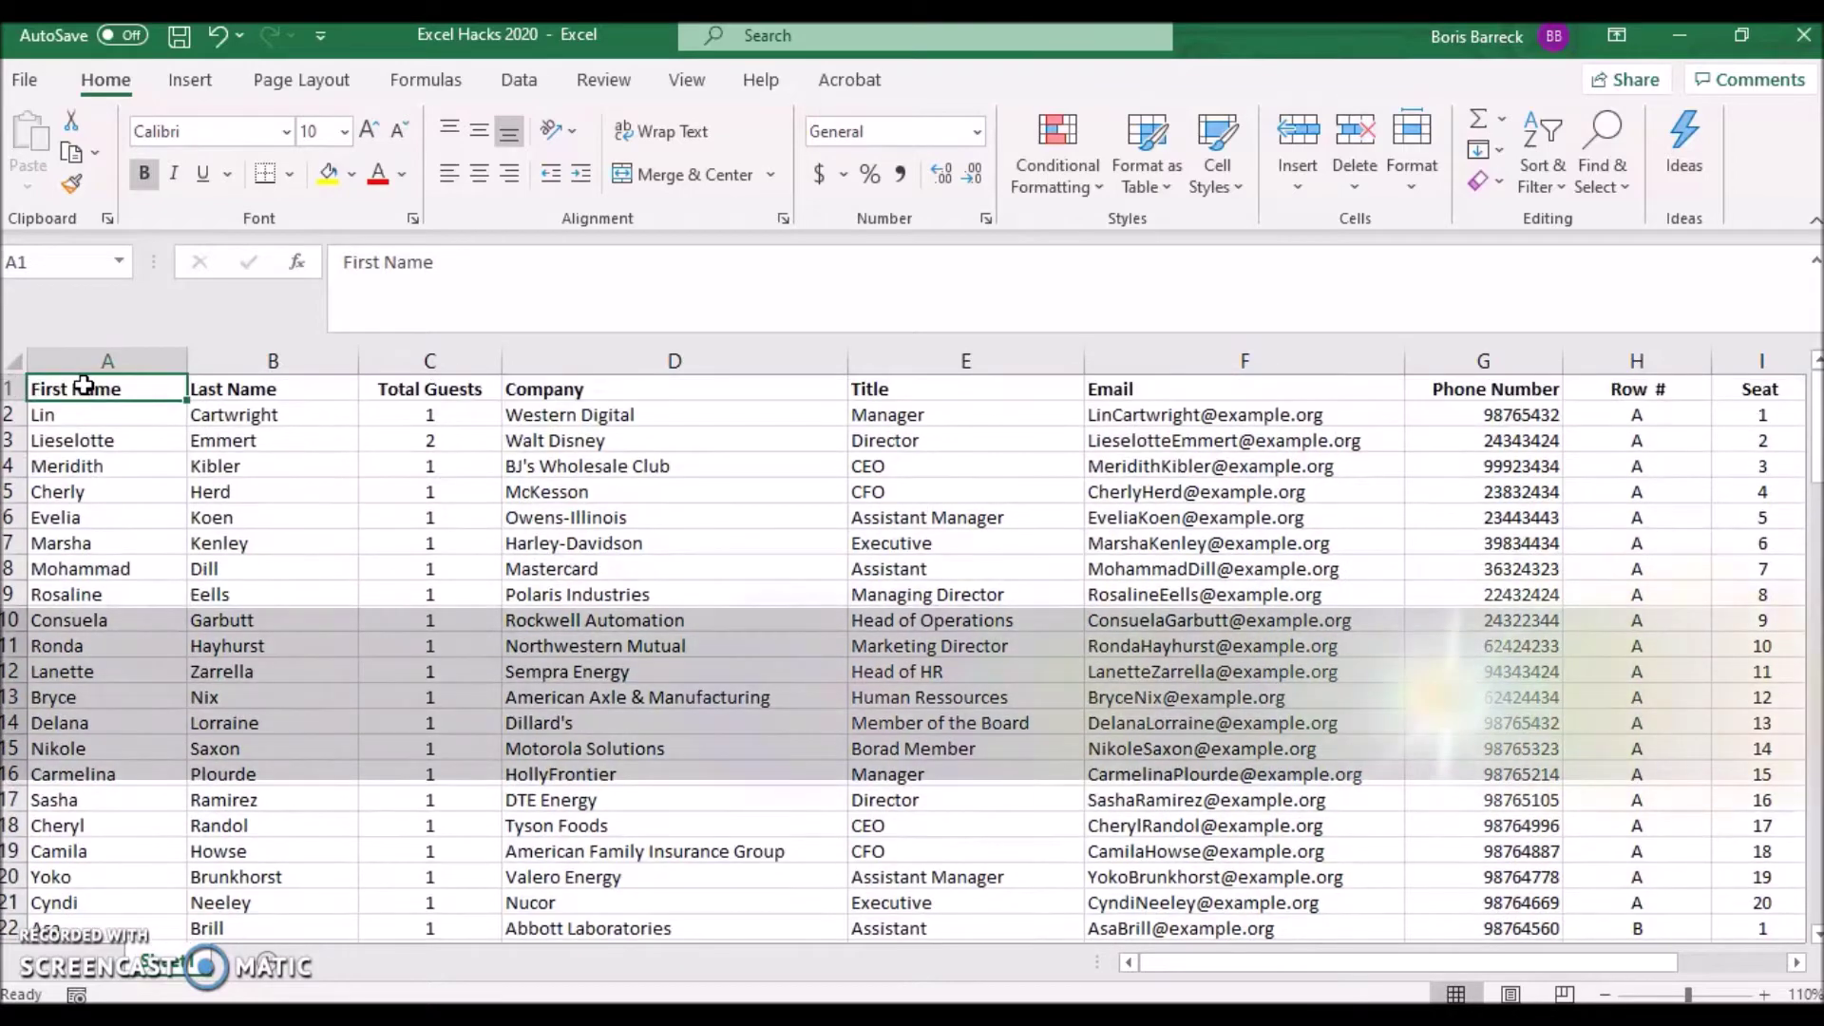
pyautogui.hotkey('ctrl', 'Right')
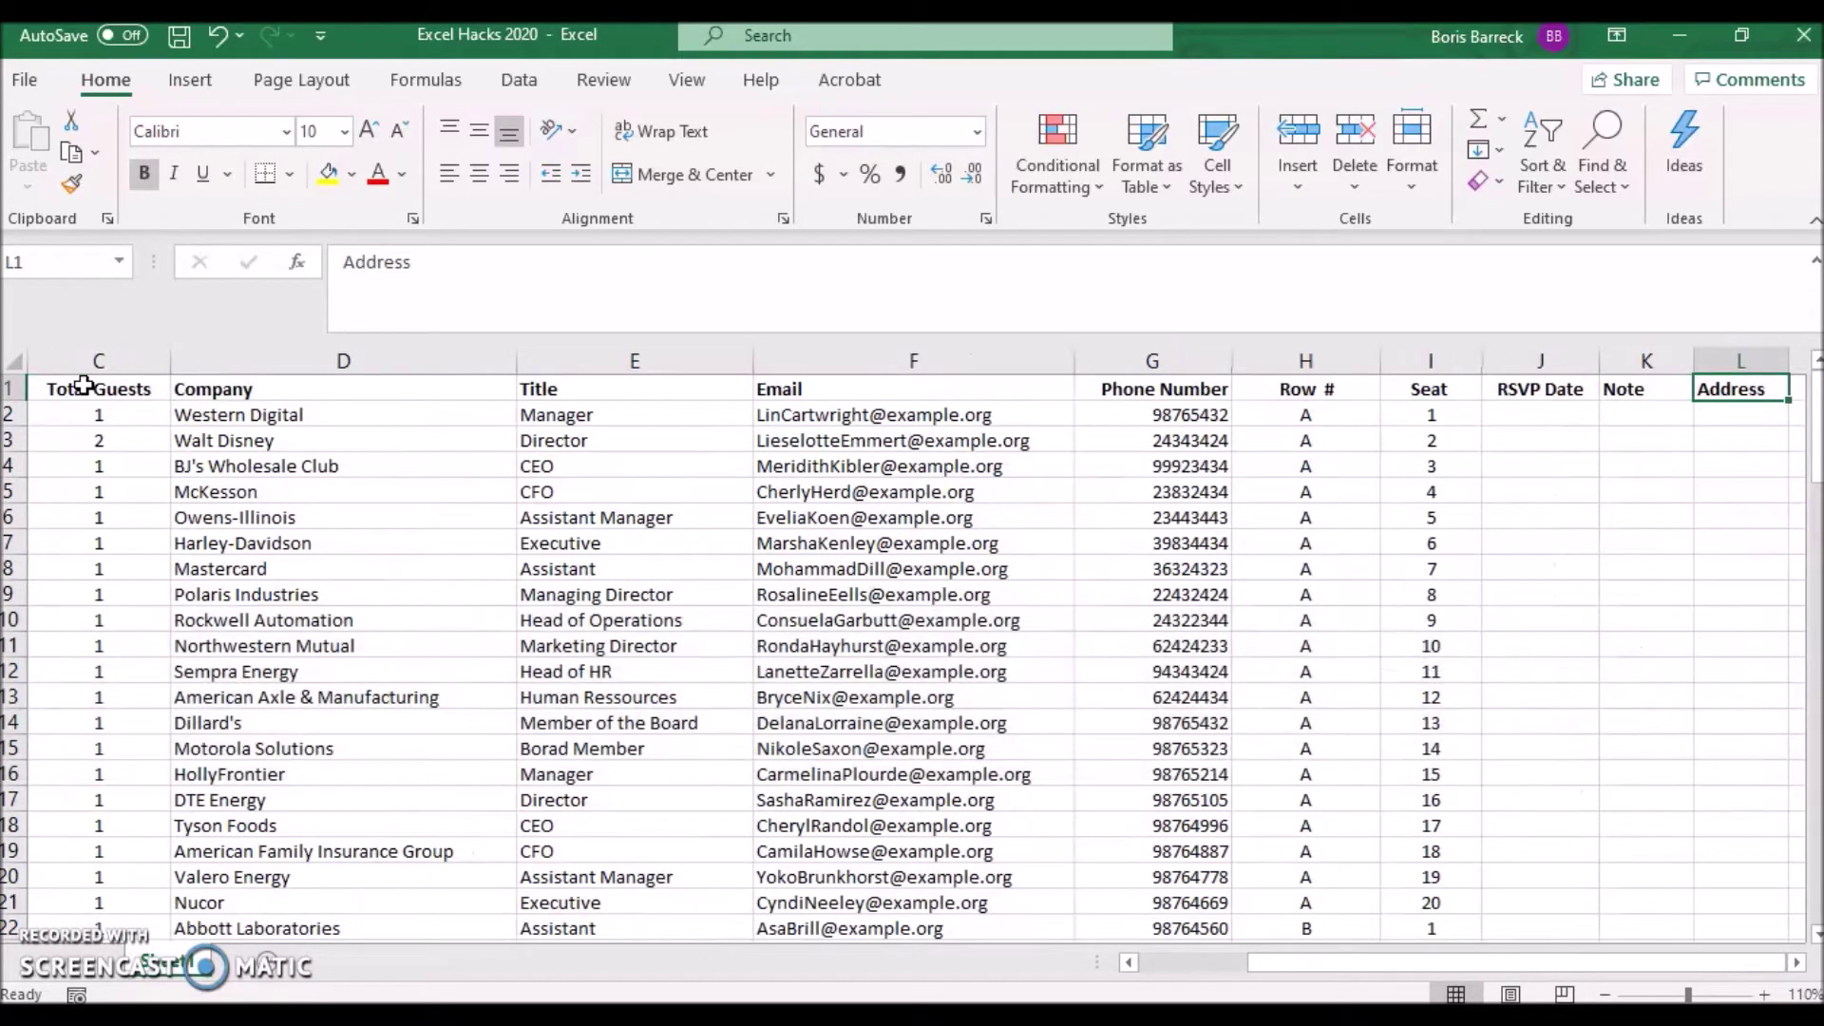
pyautogui.hotkey('ctrl', 'Left')
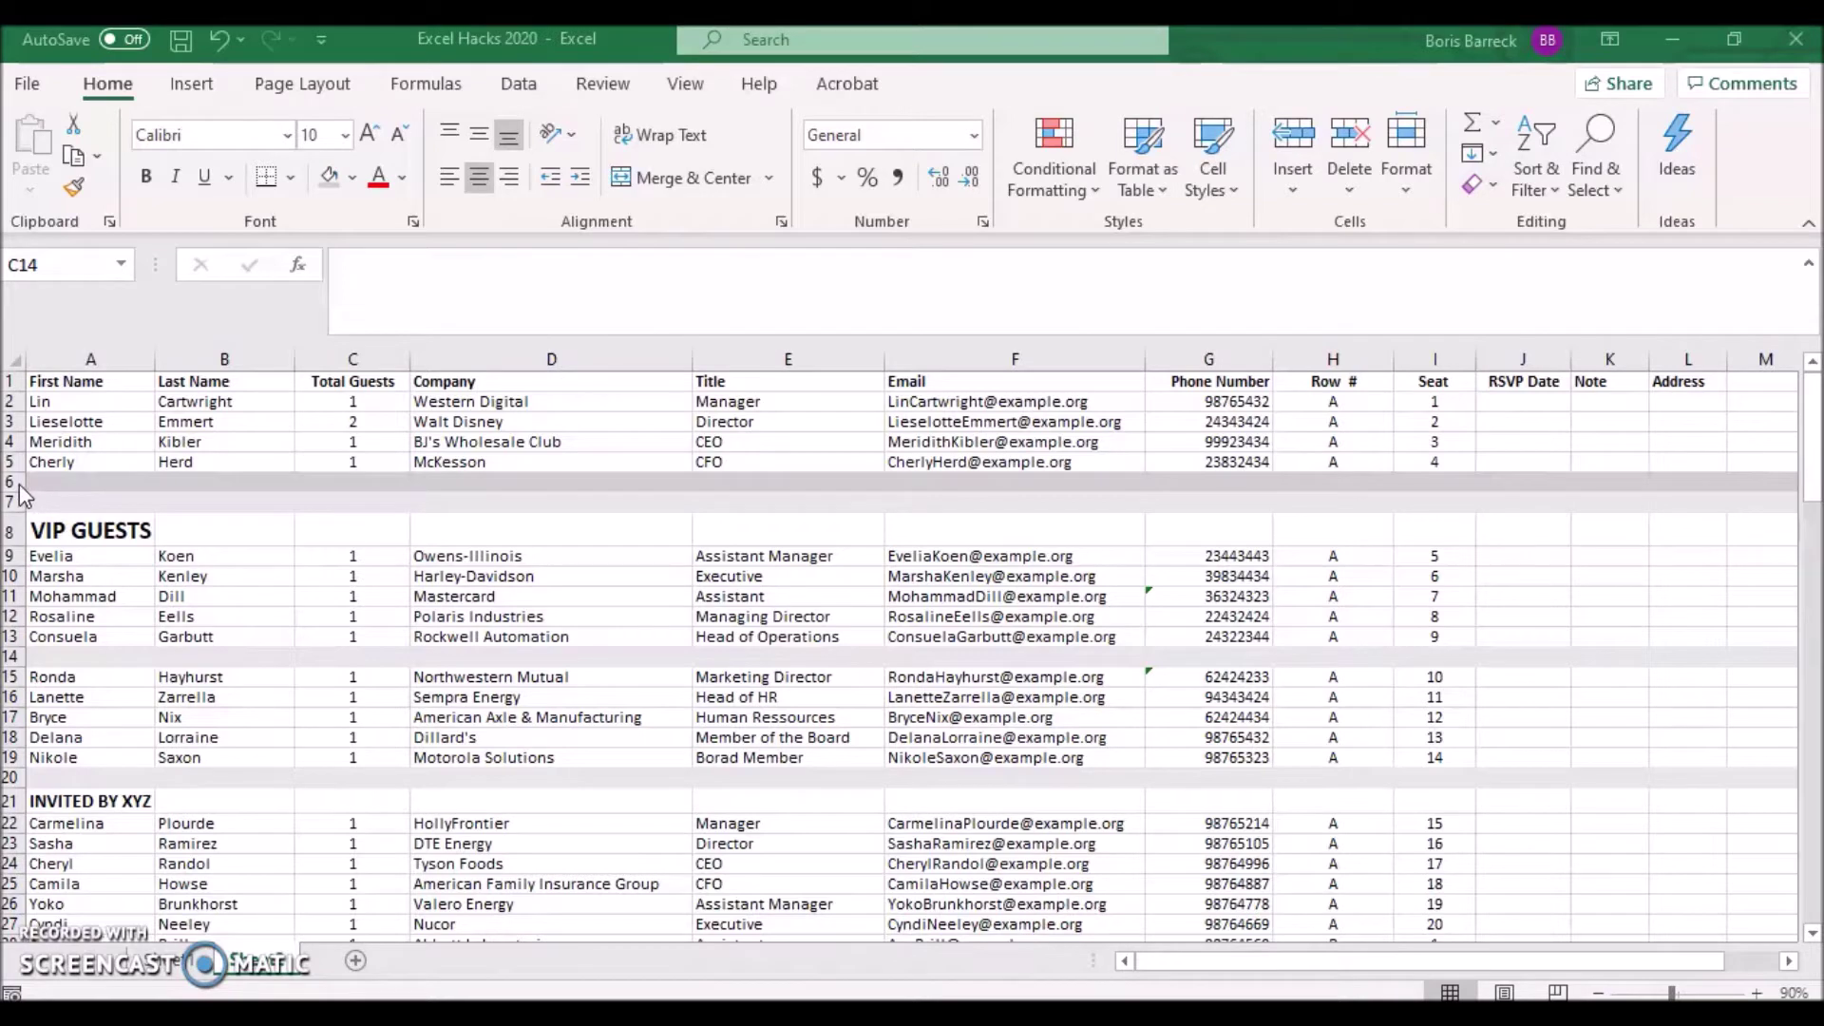
# Delete the blank row under Cherly.
pyautogui.click(14, 531)
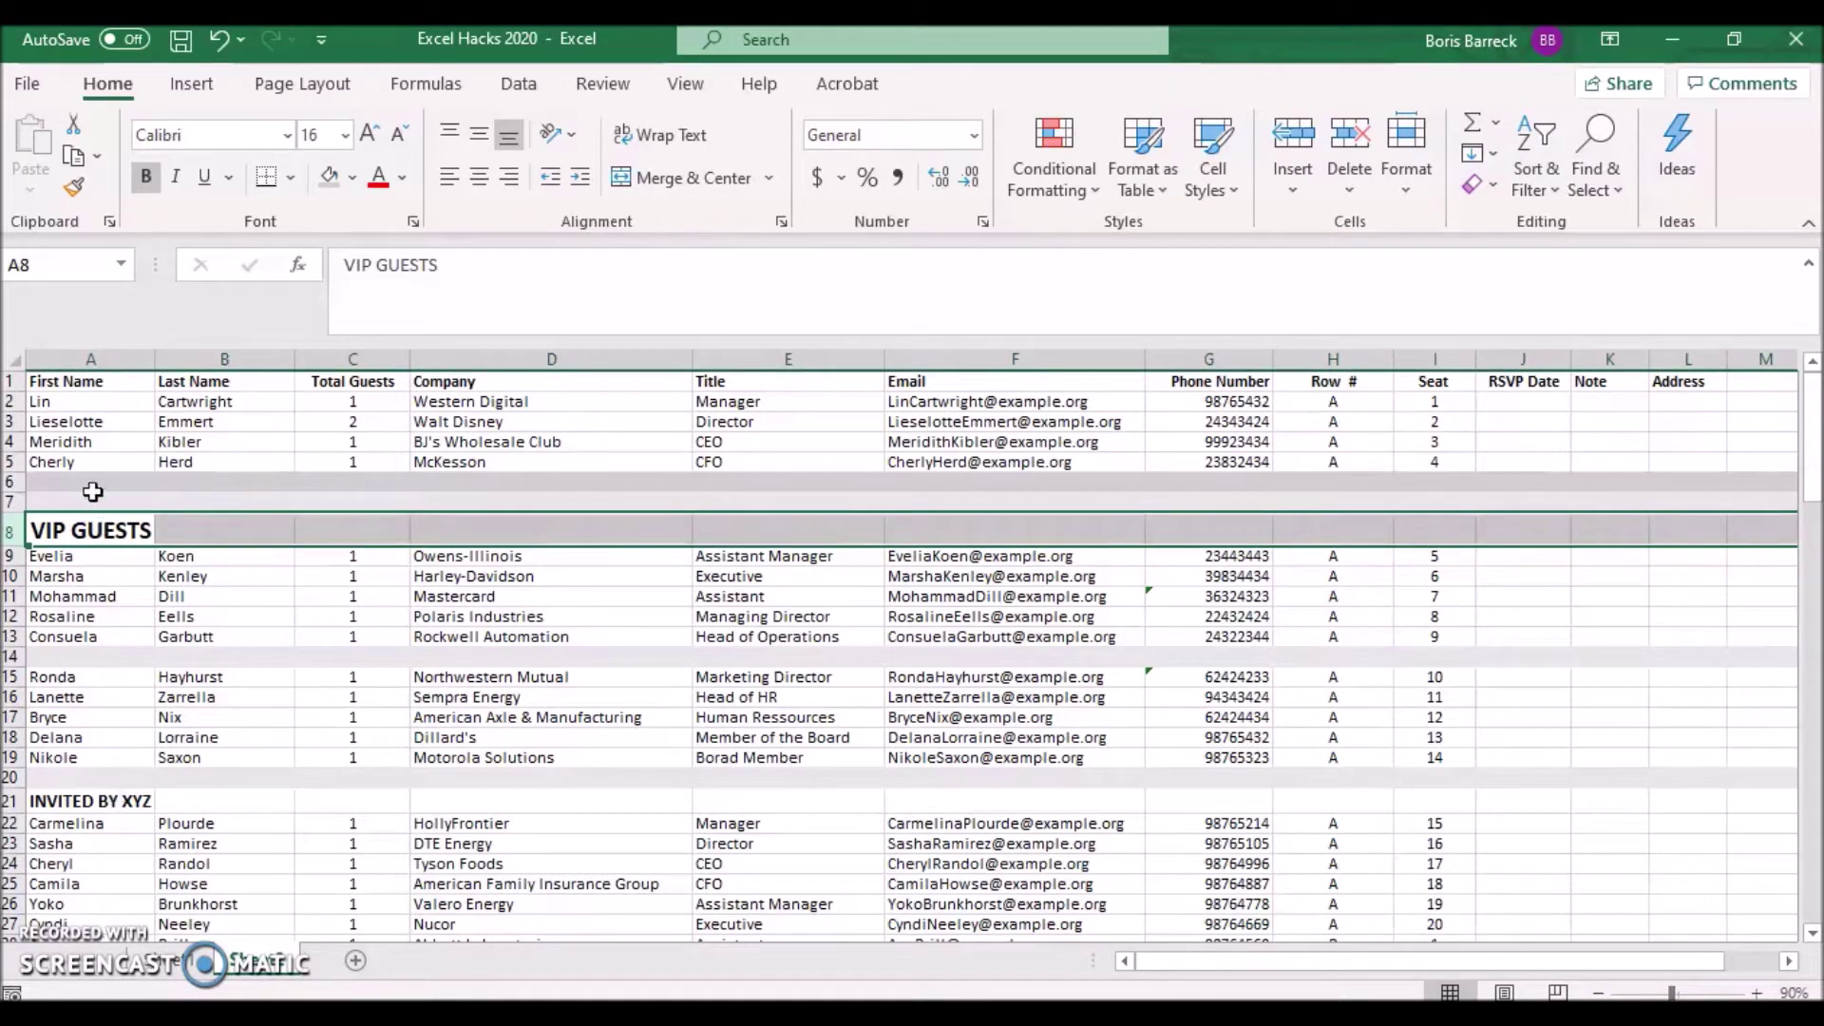
pyautogui.click(15, 482)
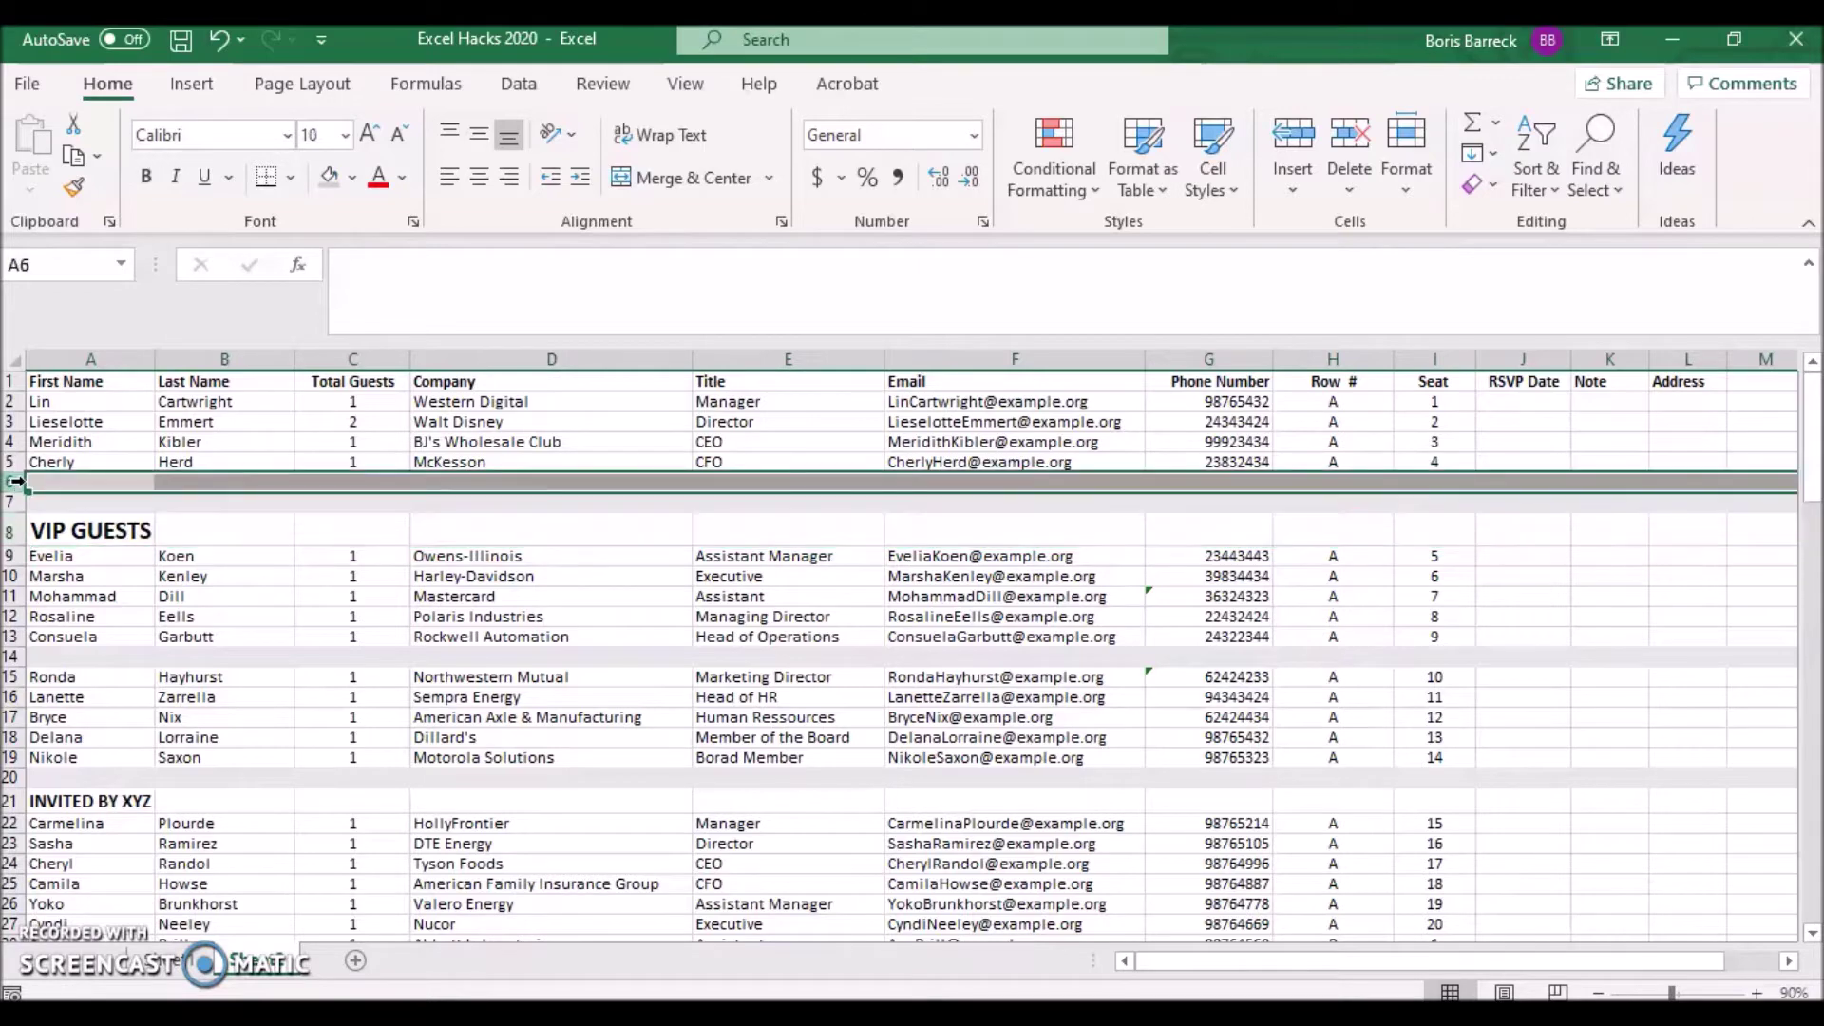
pyautogui.rightClick(15, 482)
pyautogui.click(107, 728)
pyautogui.hotkey('ctrl', '-')
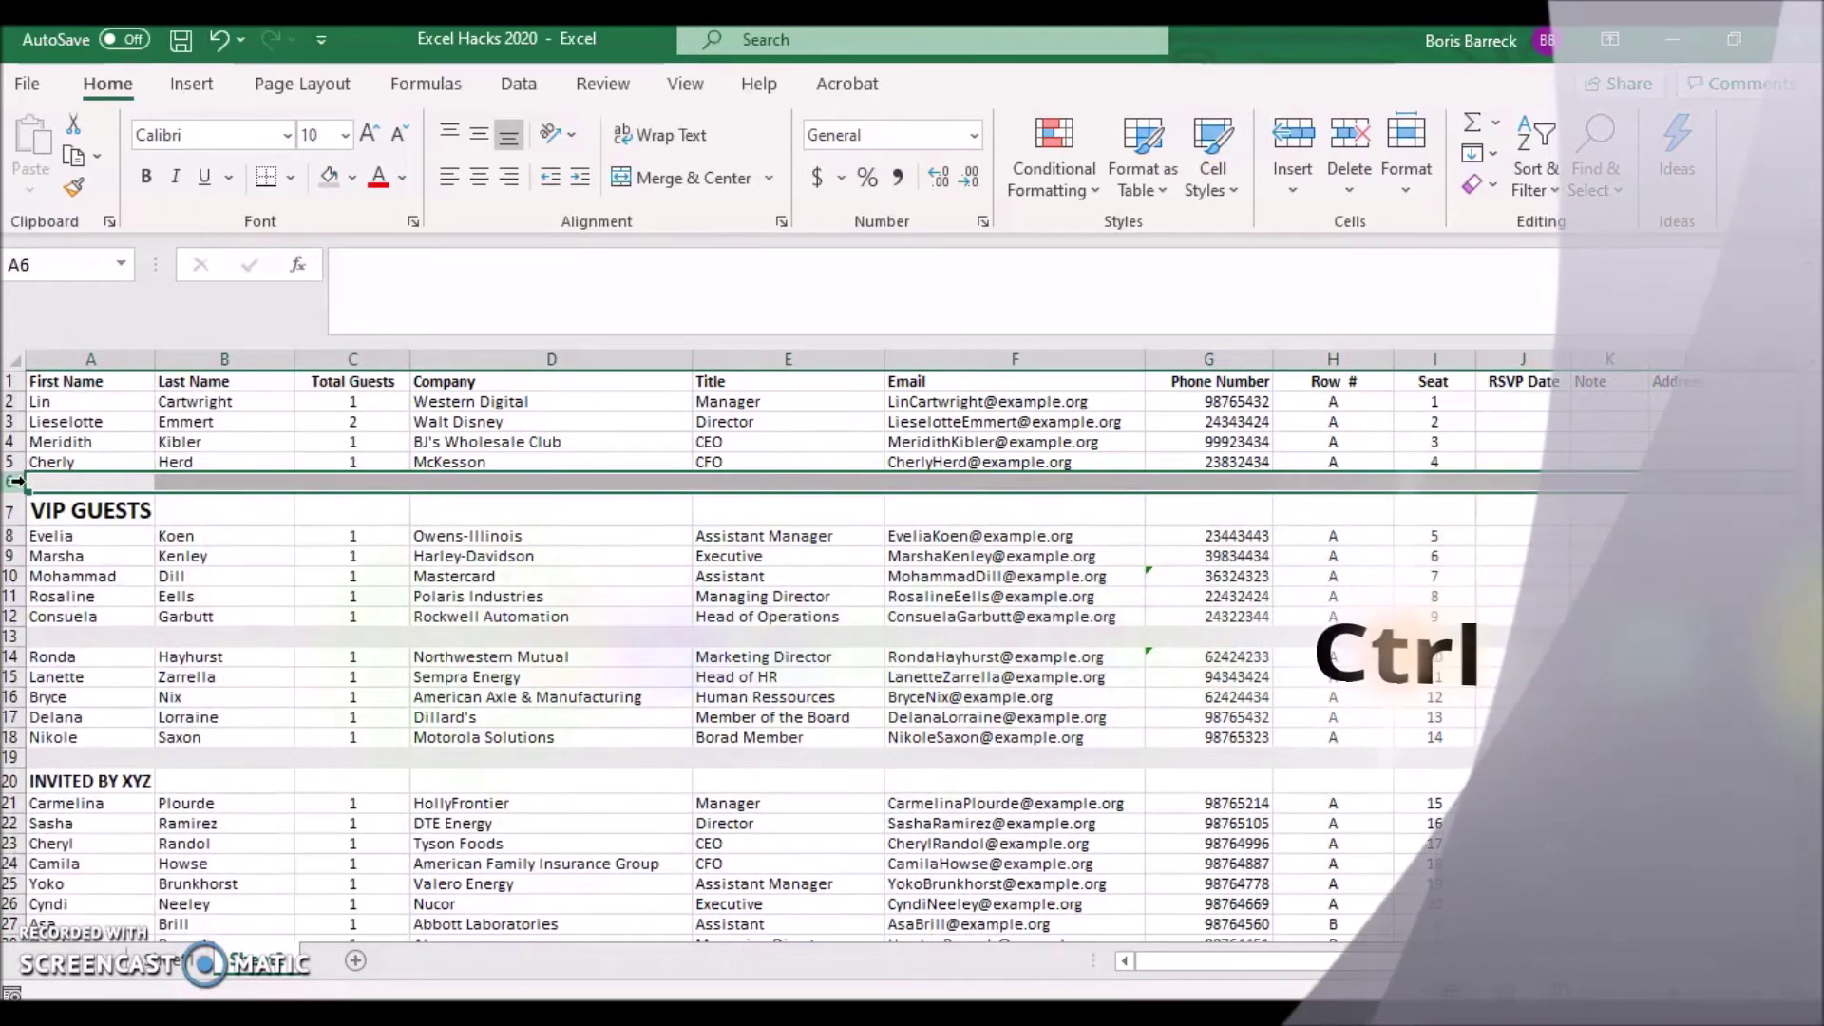
# Delete the VIP GUESTS and INVITED BY XYZ heading rows plus blank rows 13 and 19.
pyautogui.moveTo(19, 482); pyautogui.dragTo(17, 505)
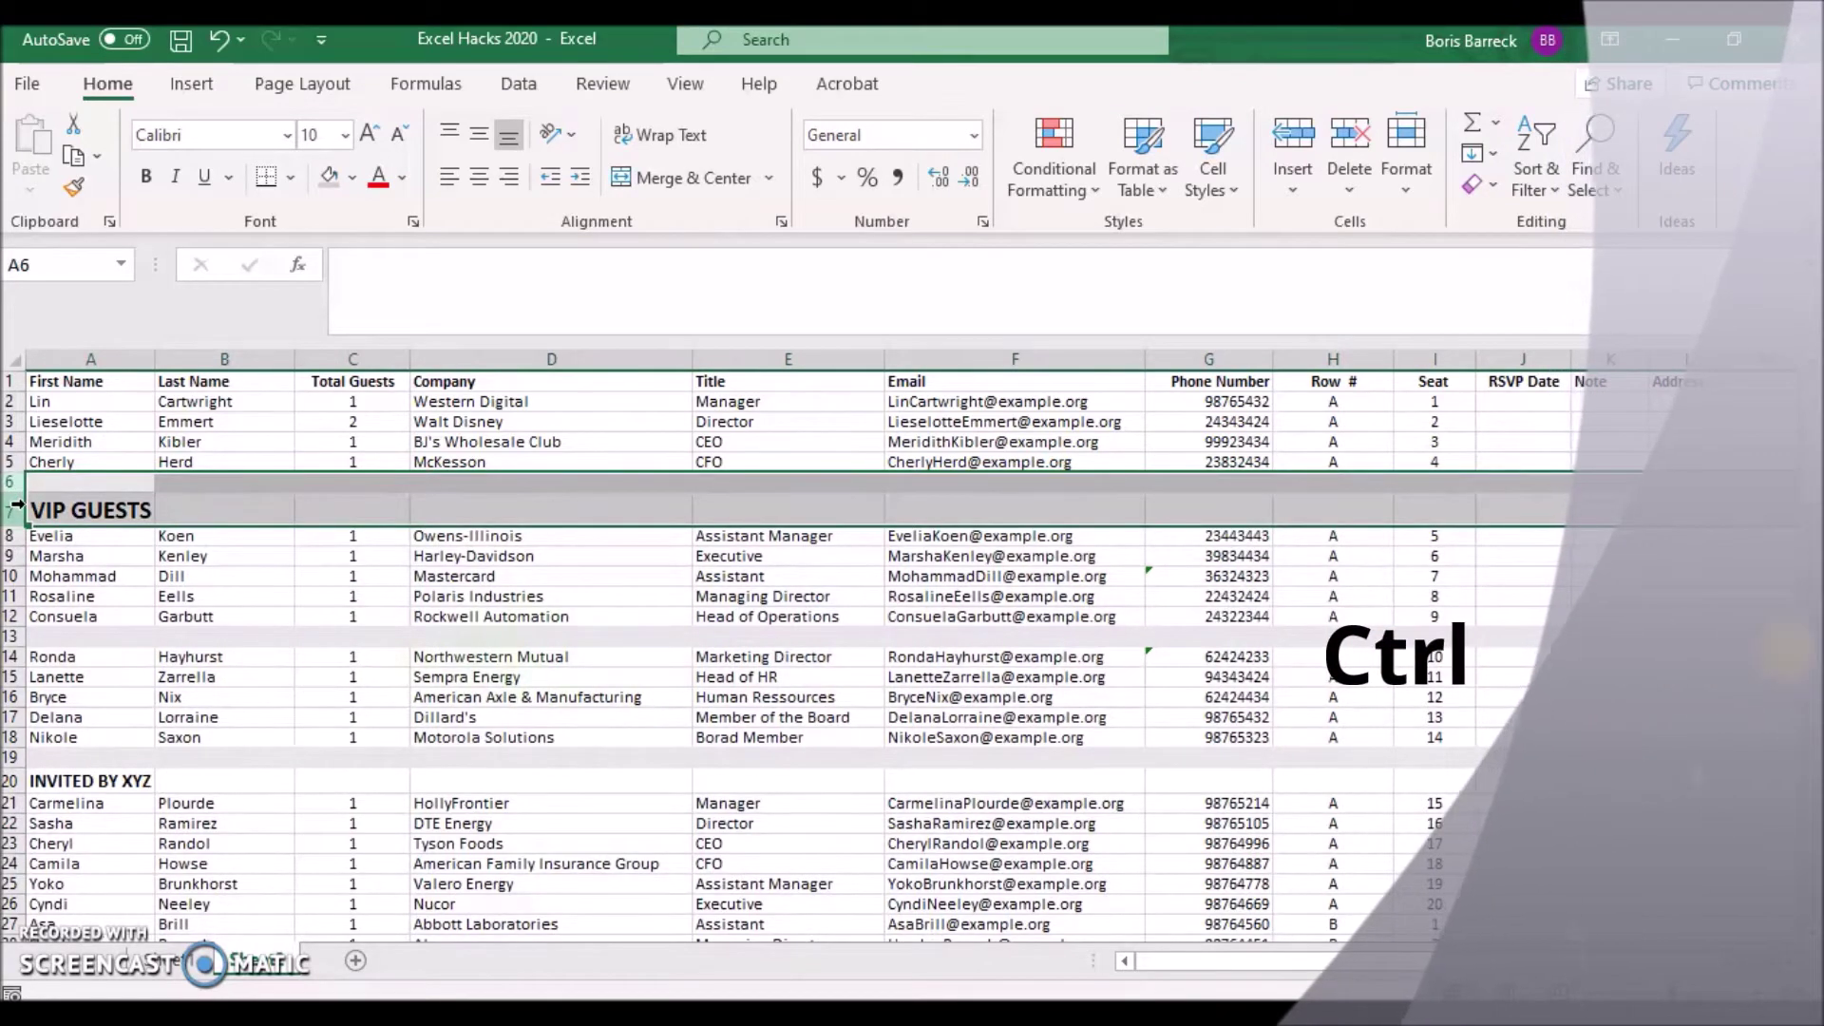
pyautogui.keyDown('ctrl'); pyautogui.click(18, 636); pyautogui.keyUp('ctrl')
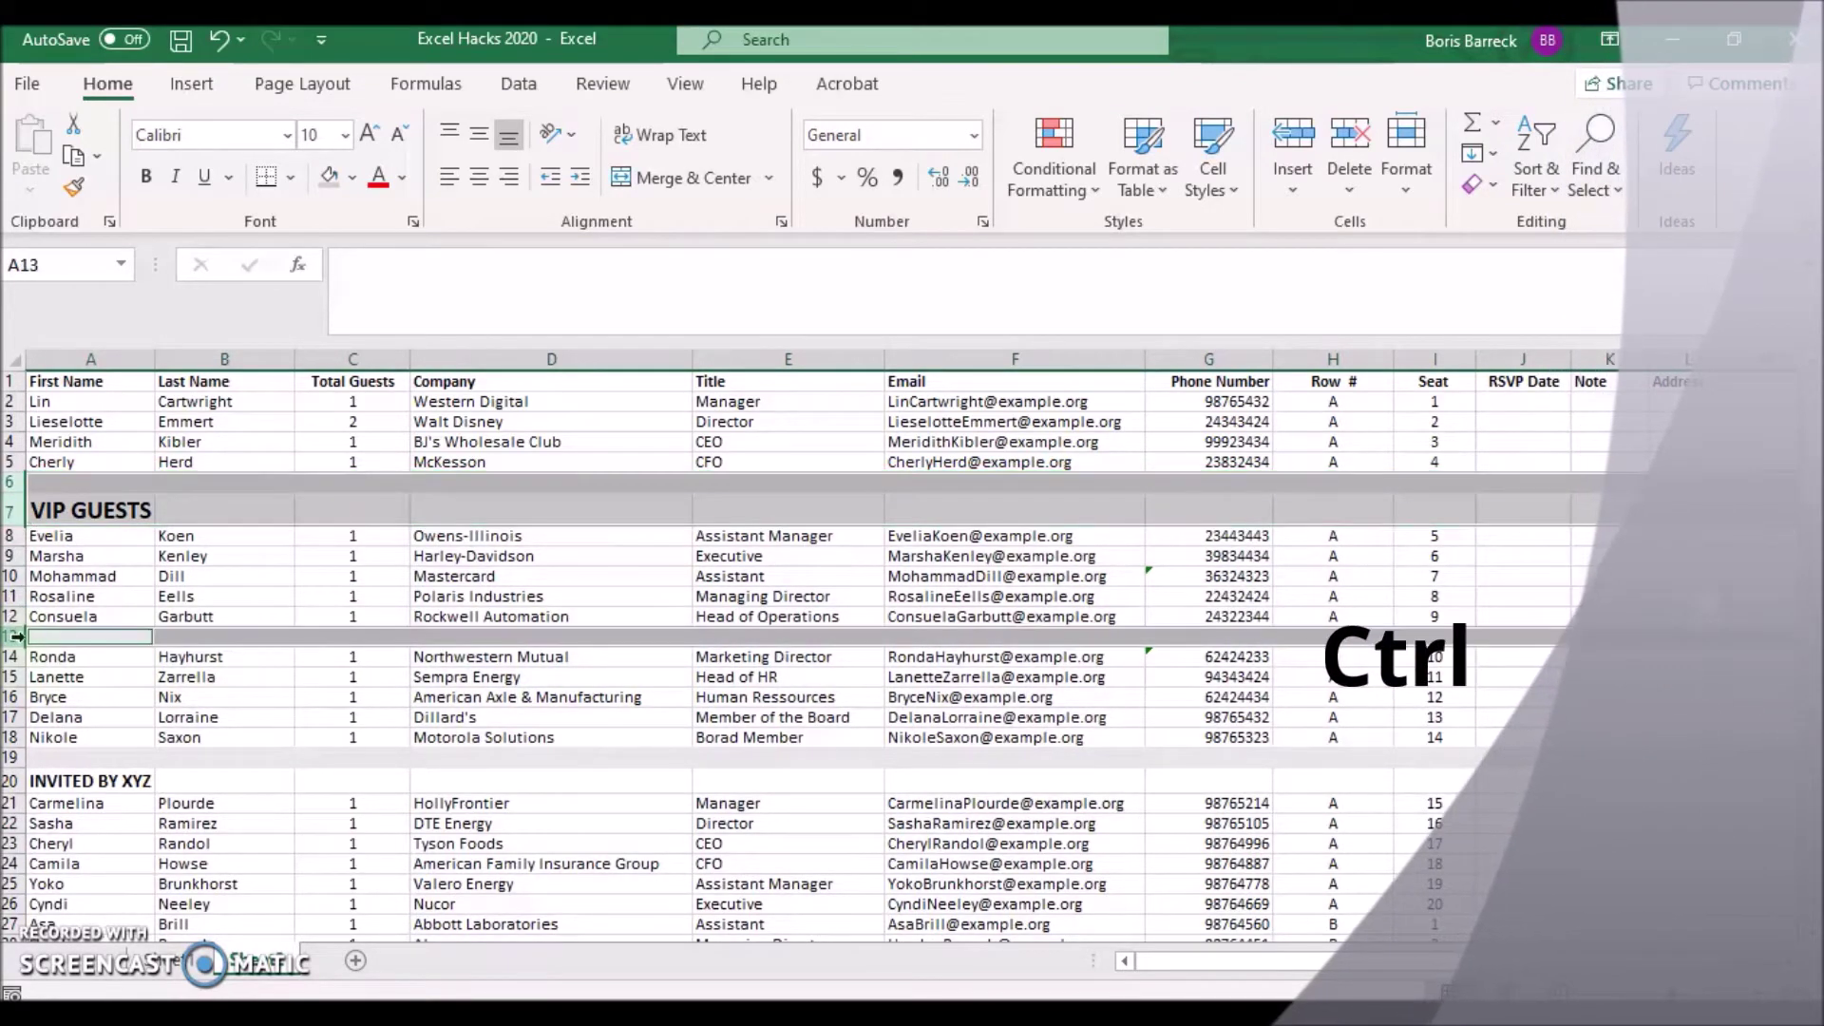
pyautogui.keyDown('ctrl'); pyautogui.click(13, 757); pyautogui.keyUp('ctrl')
pyautogui.keyDown('ctrl'); pyautogui.click(15, 779); pyautogui.keyUp('ctrl')
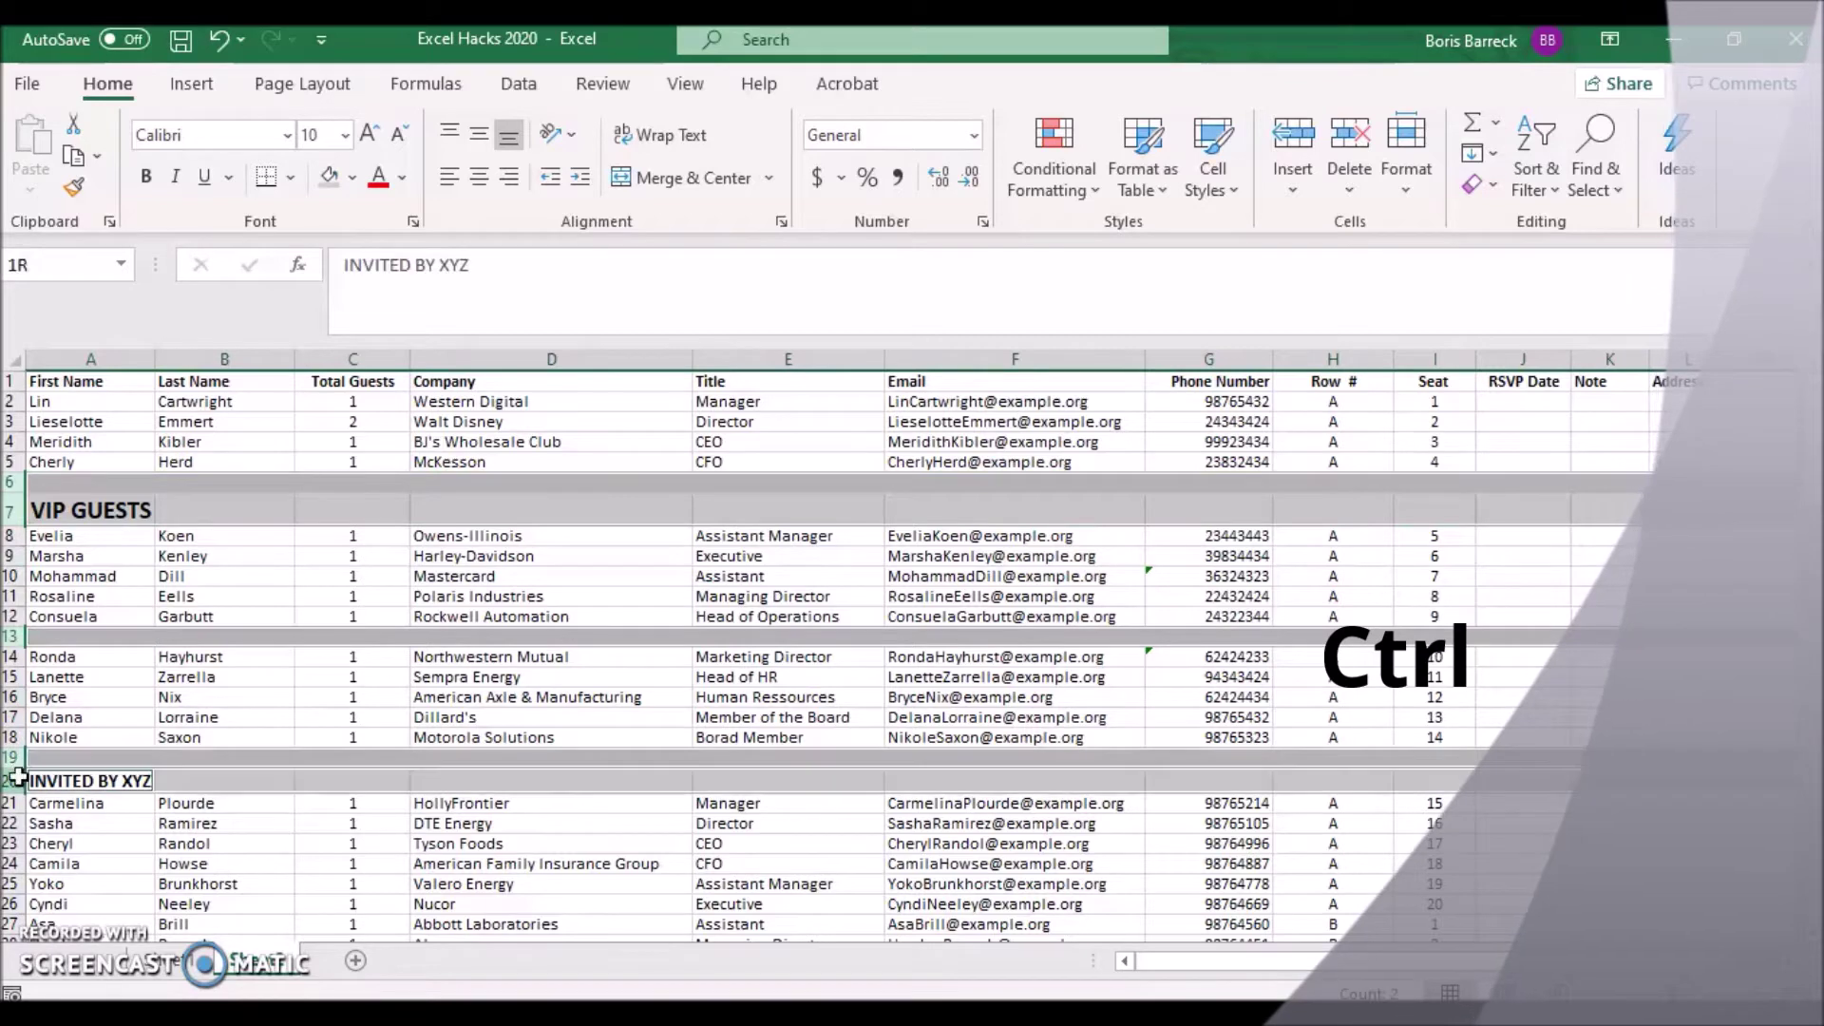
pyautogui.rightClick(21, 783)
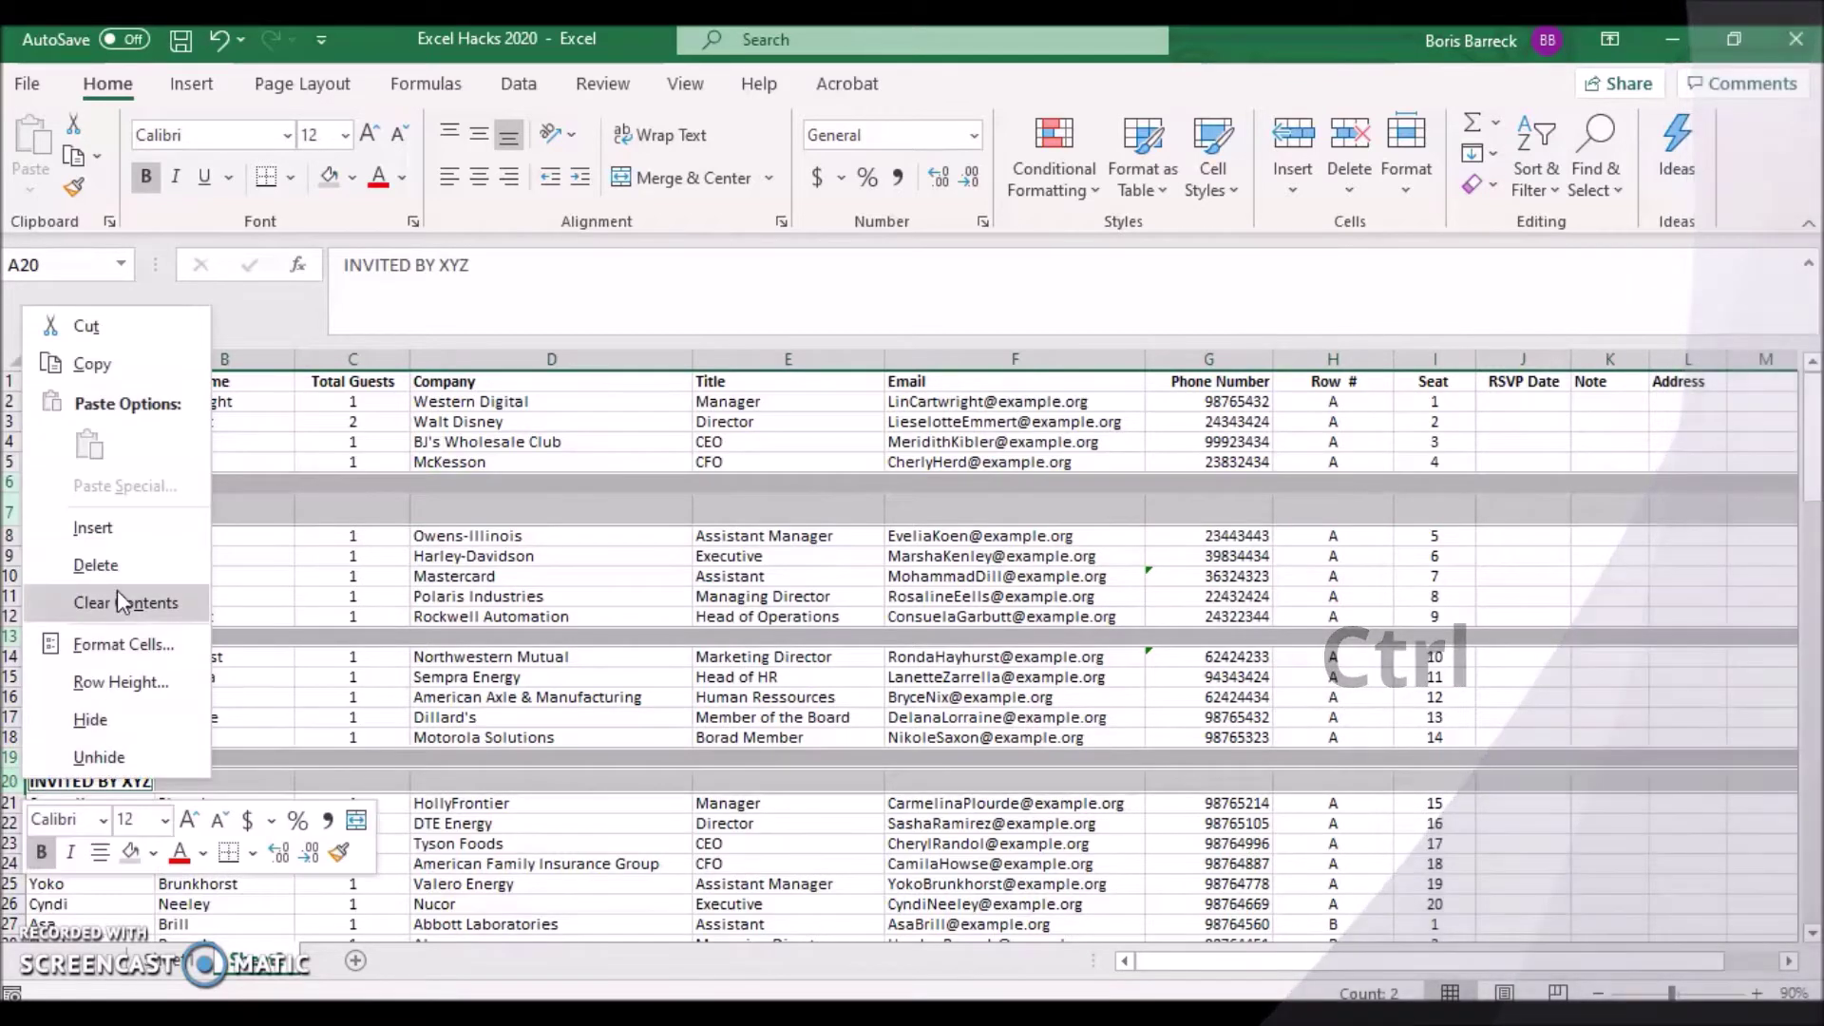
pyautogui.click(95, 565)
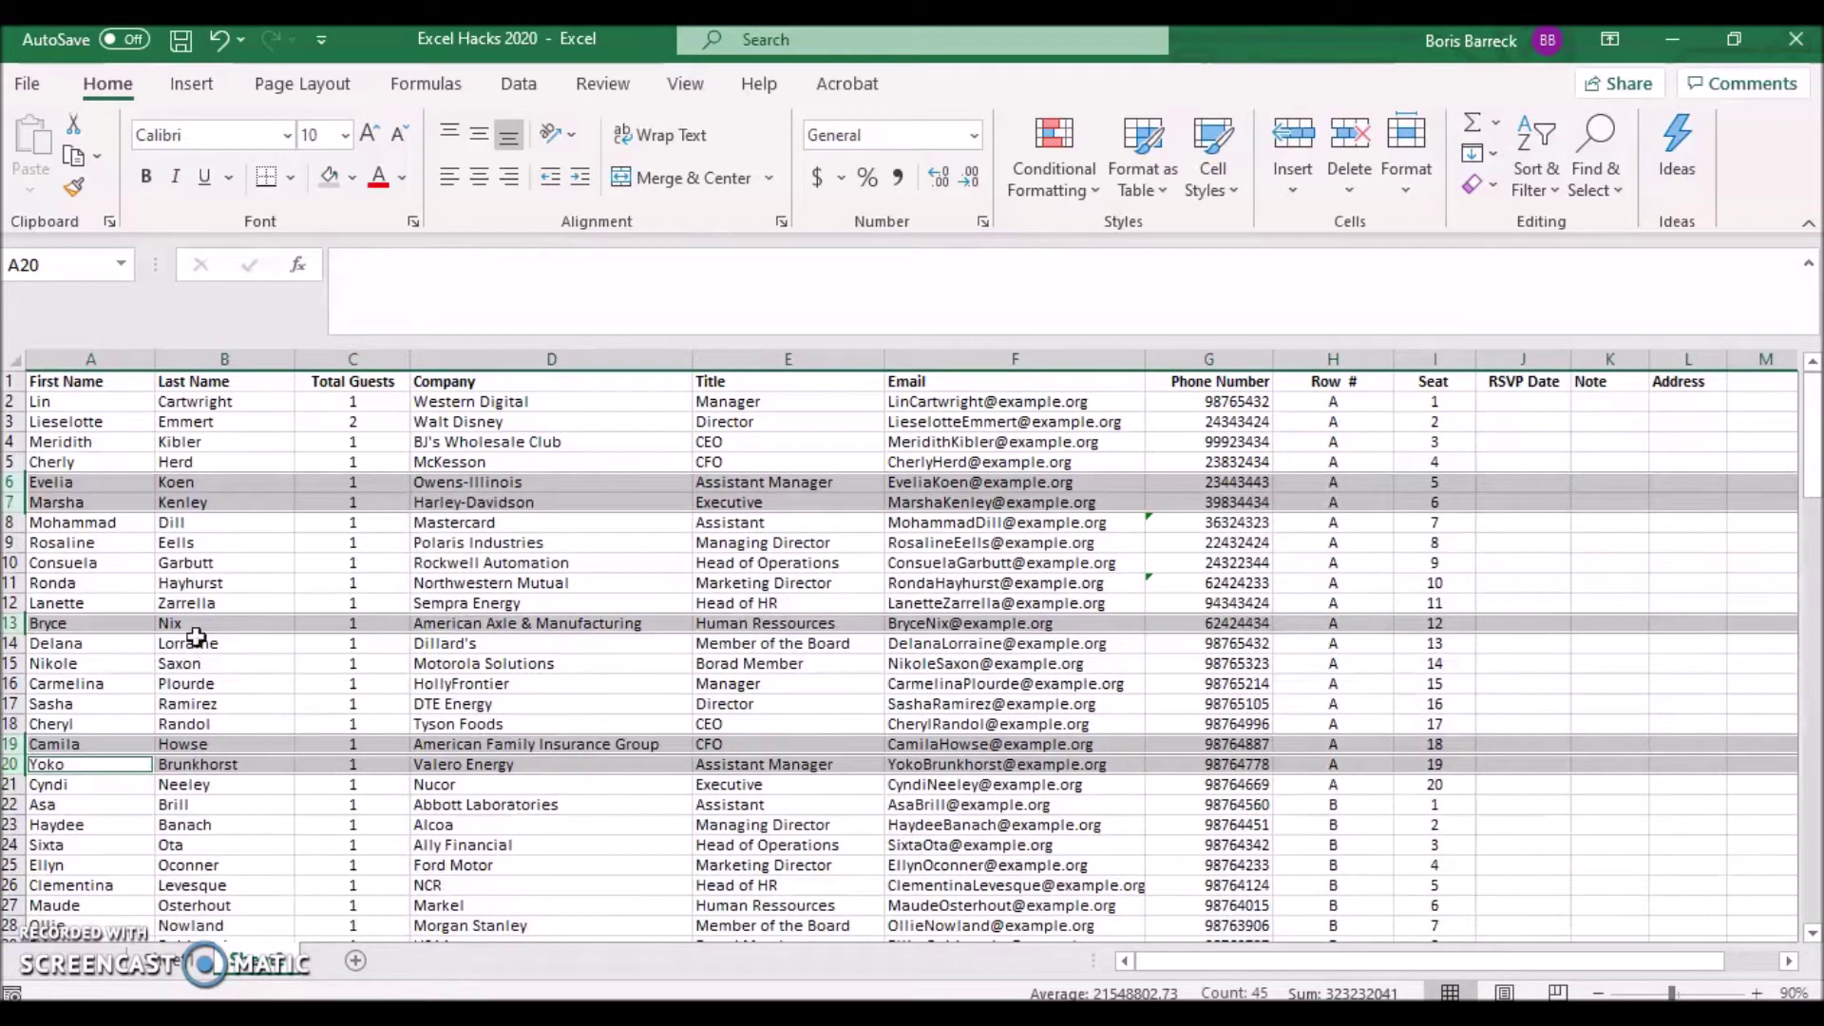
pyautogui.click(95, 386)
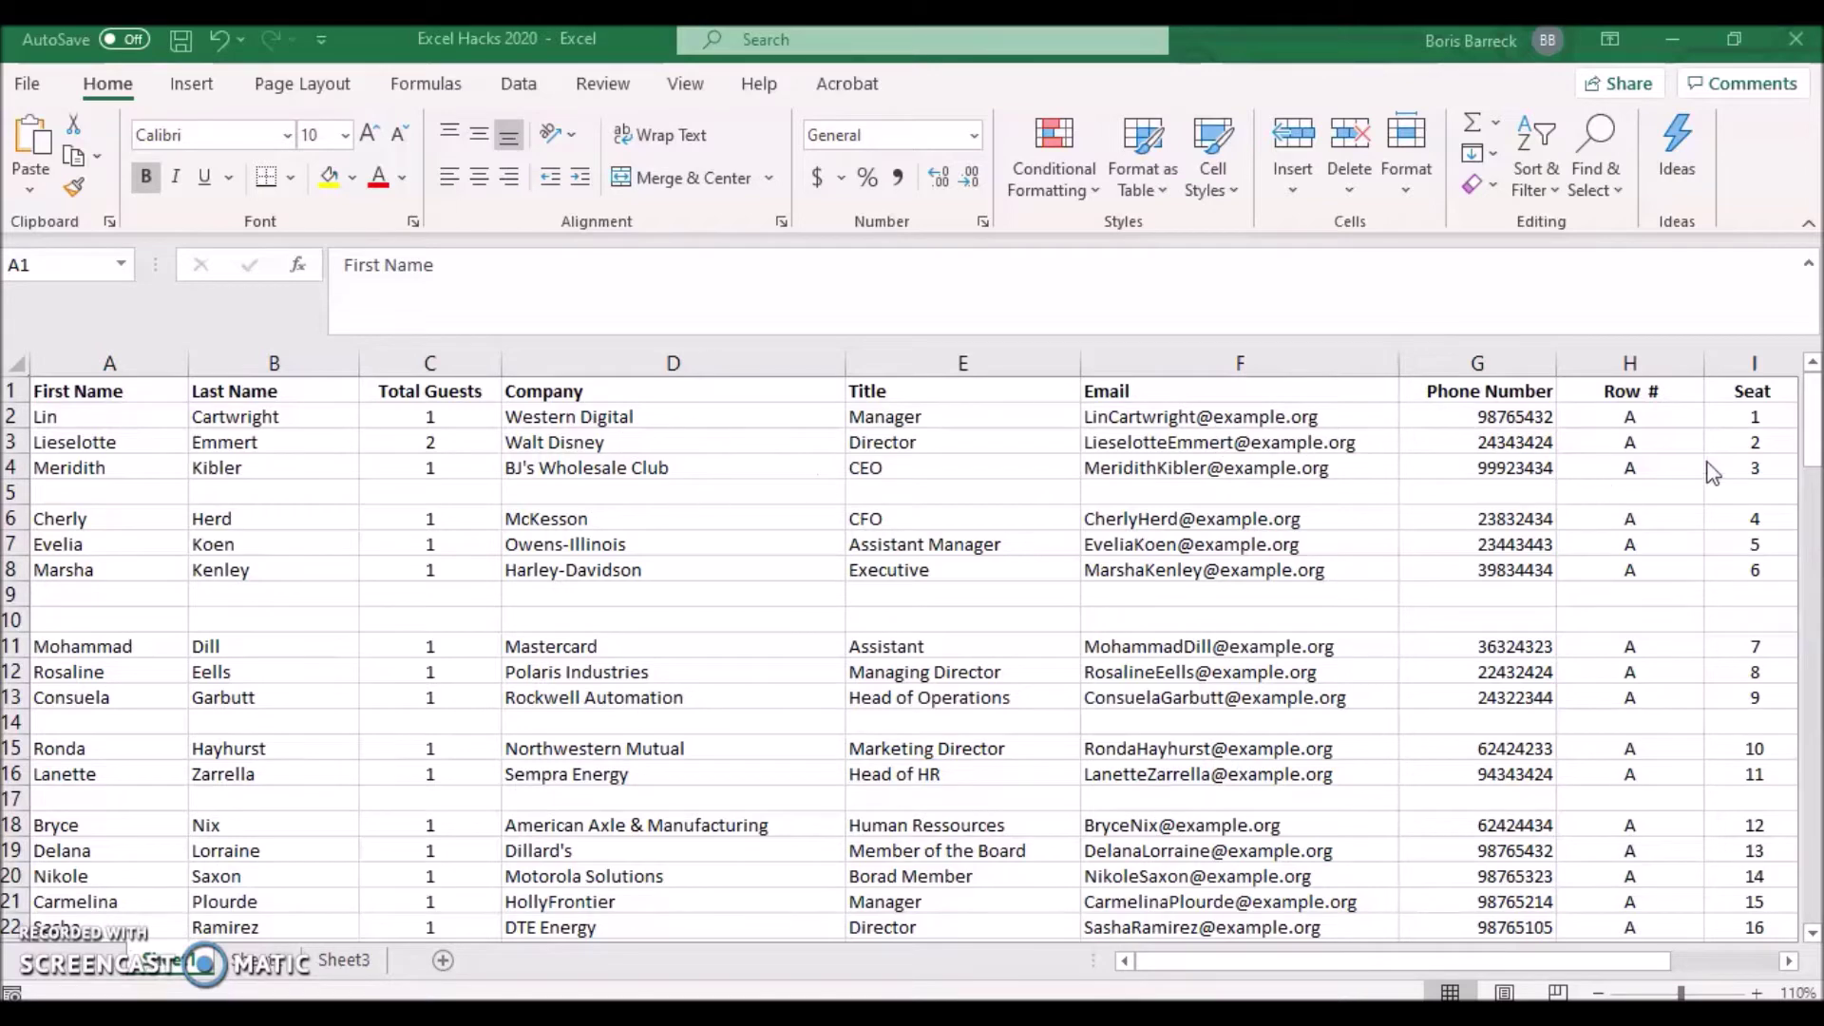
# Turn on filtering for the First Name column.
pyautogui.click(1810, 458)
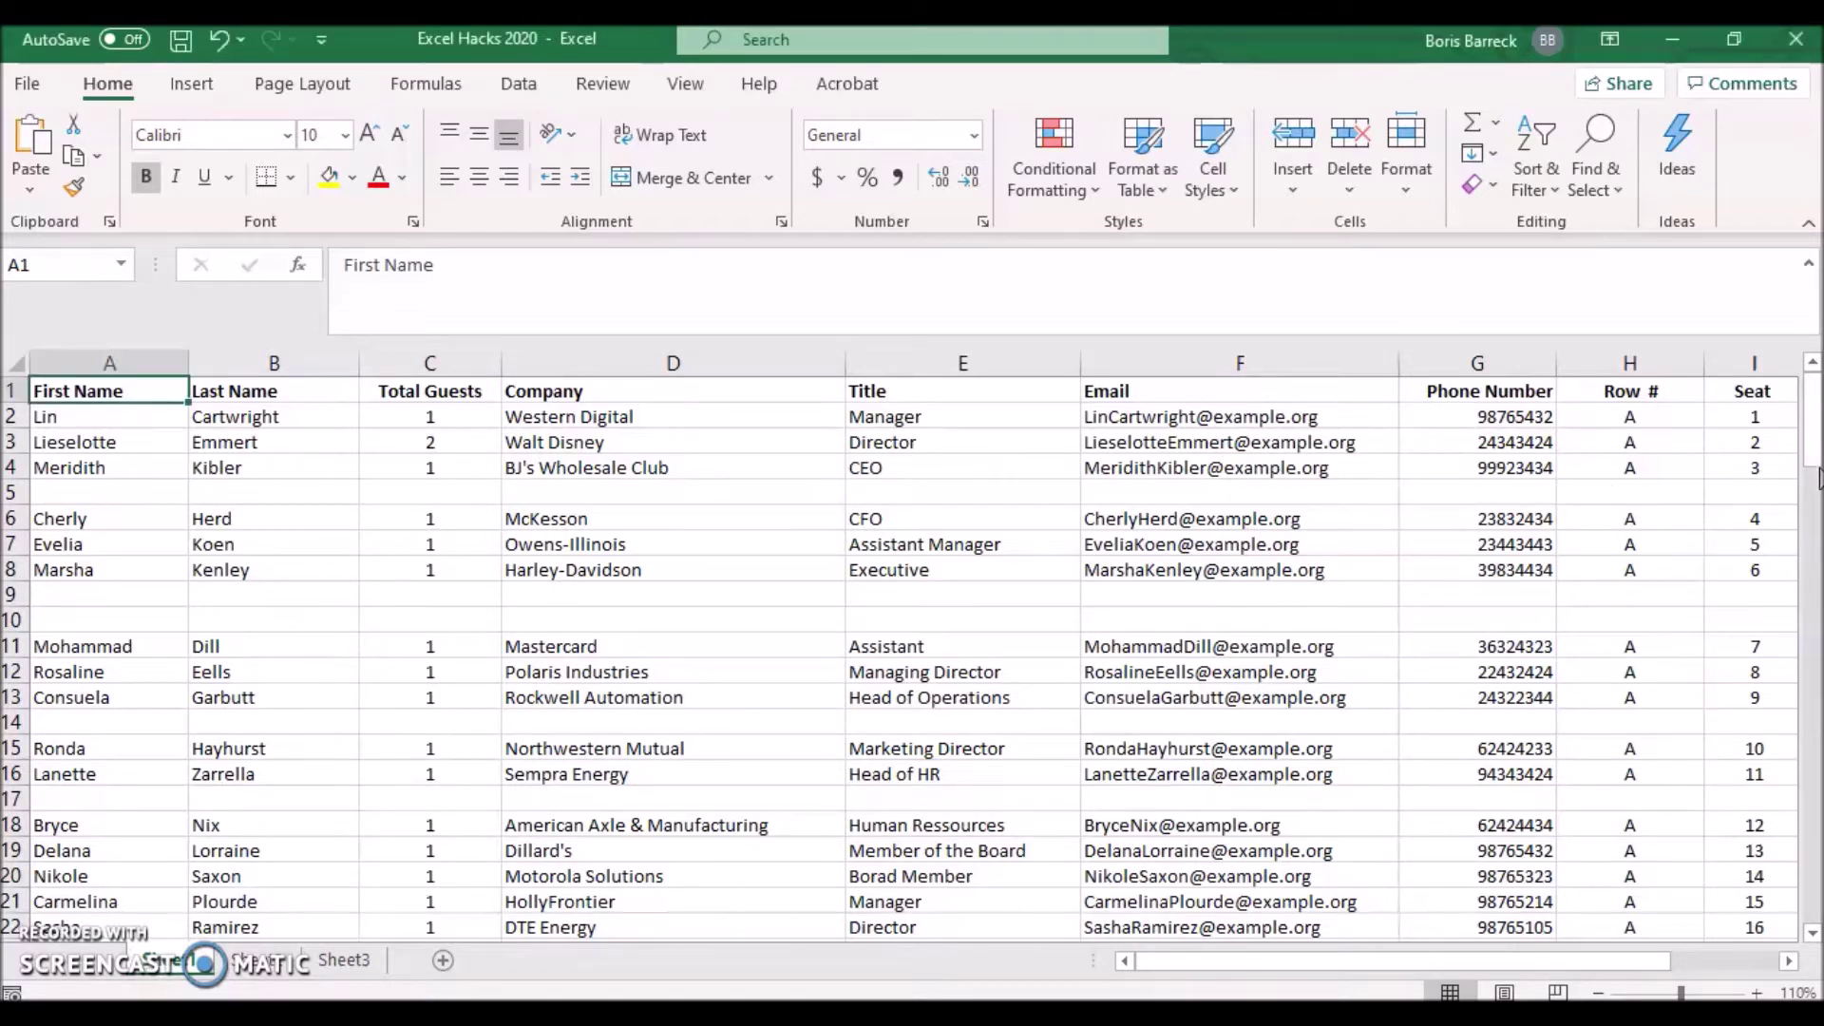
pyautogui.moveTo(1815, 465)
pyautogui.mouseDown()
pyautogui.moveTo(1816, 500)
pyautogui.moveTo(1816, 439)
pyautogui.mouseUp()
pyautogui.click(136, 364)
pyautogui.click(1525, 188)
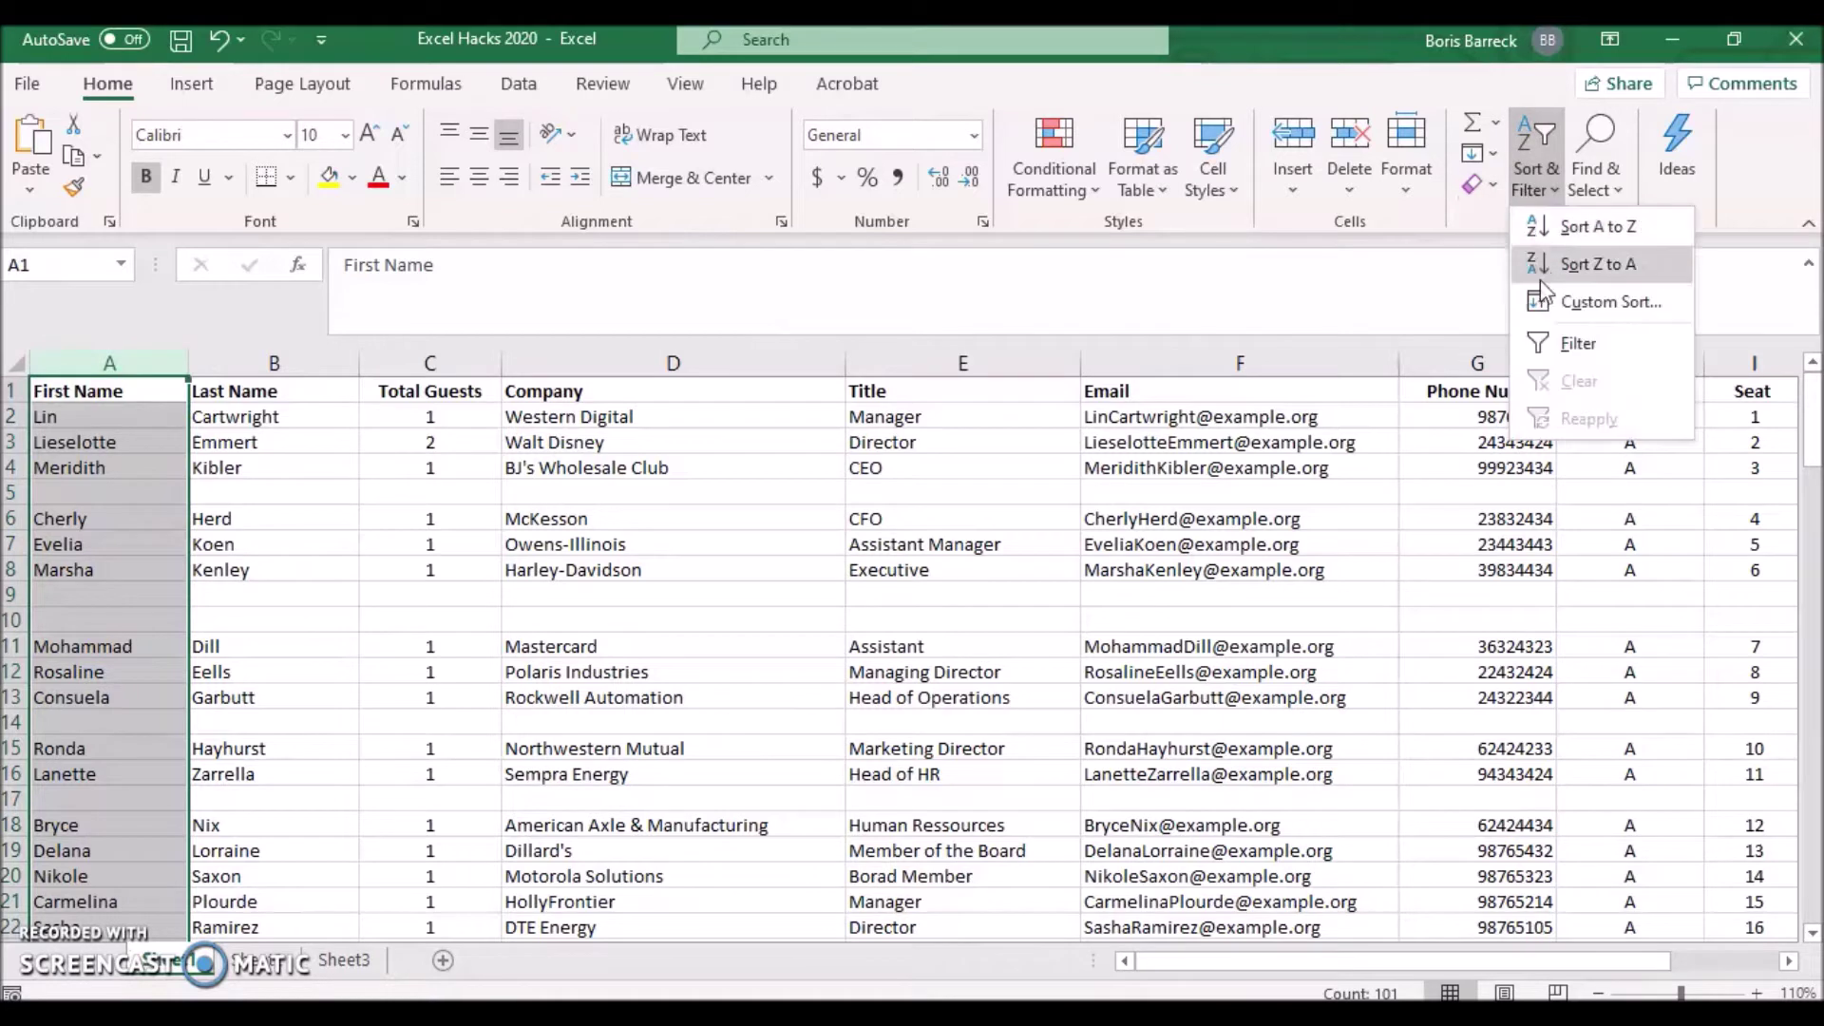
pyautogui.click(1558, 343)
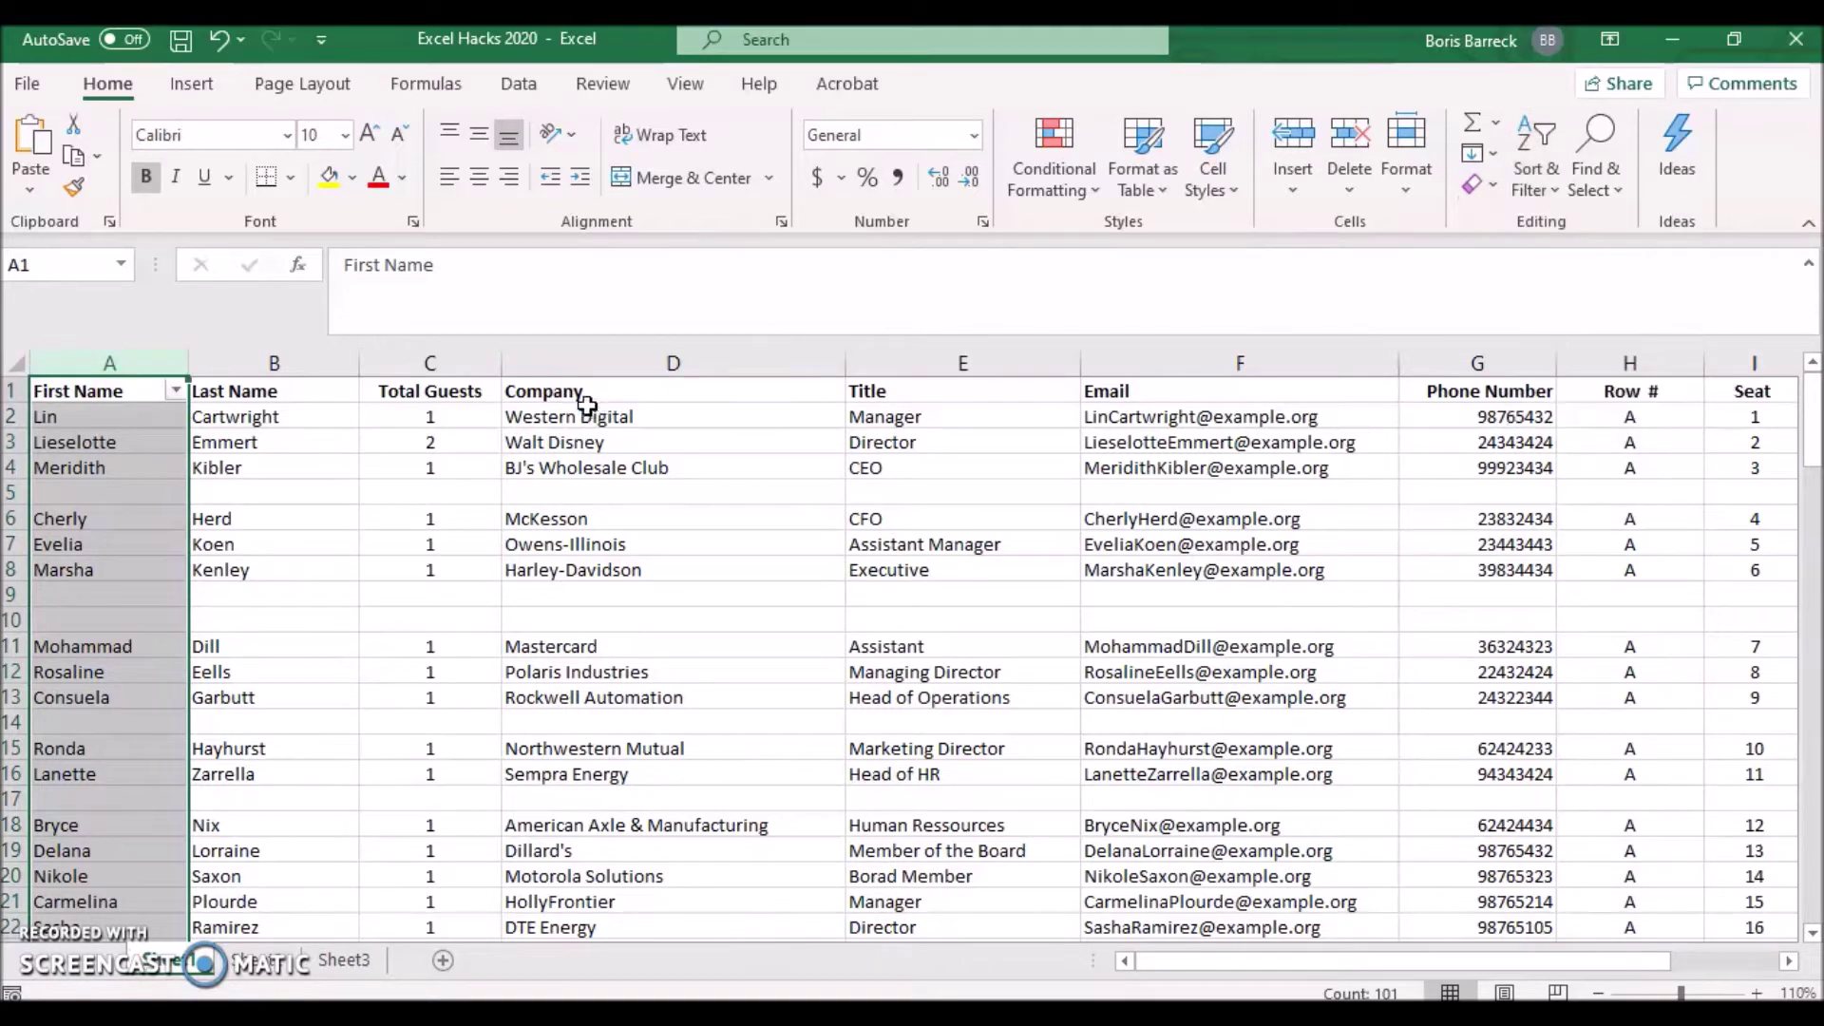
# Filter First Name to (Blanks) only, showing 25 of 125 records.
pyautogui.click(112, 468)
pyautogui.click(175, 390)
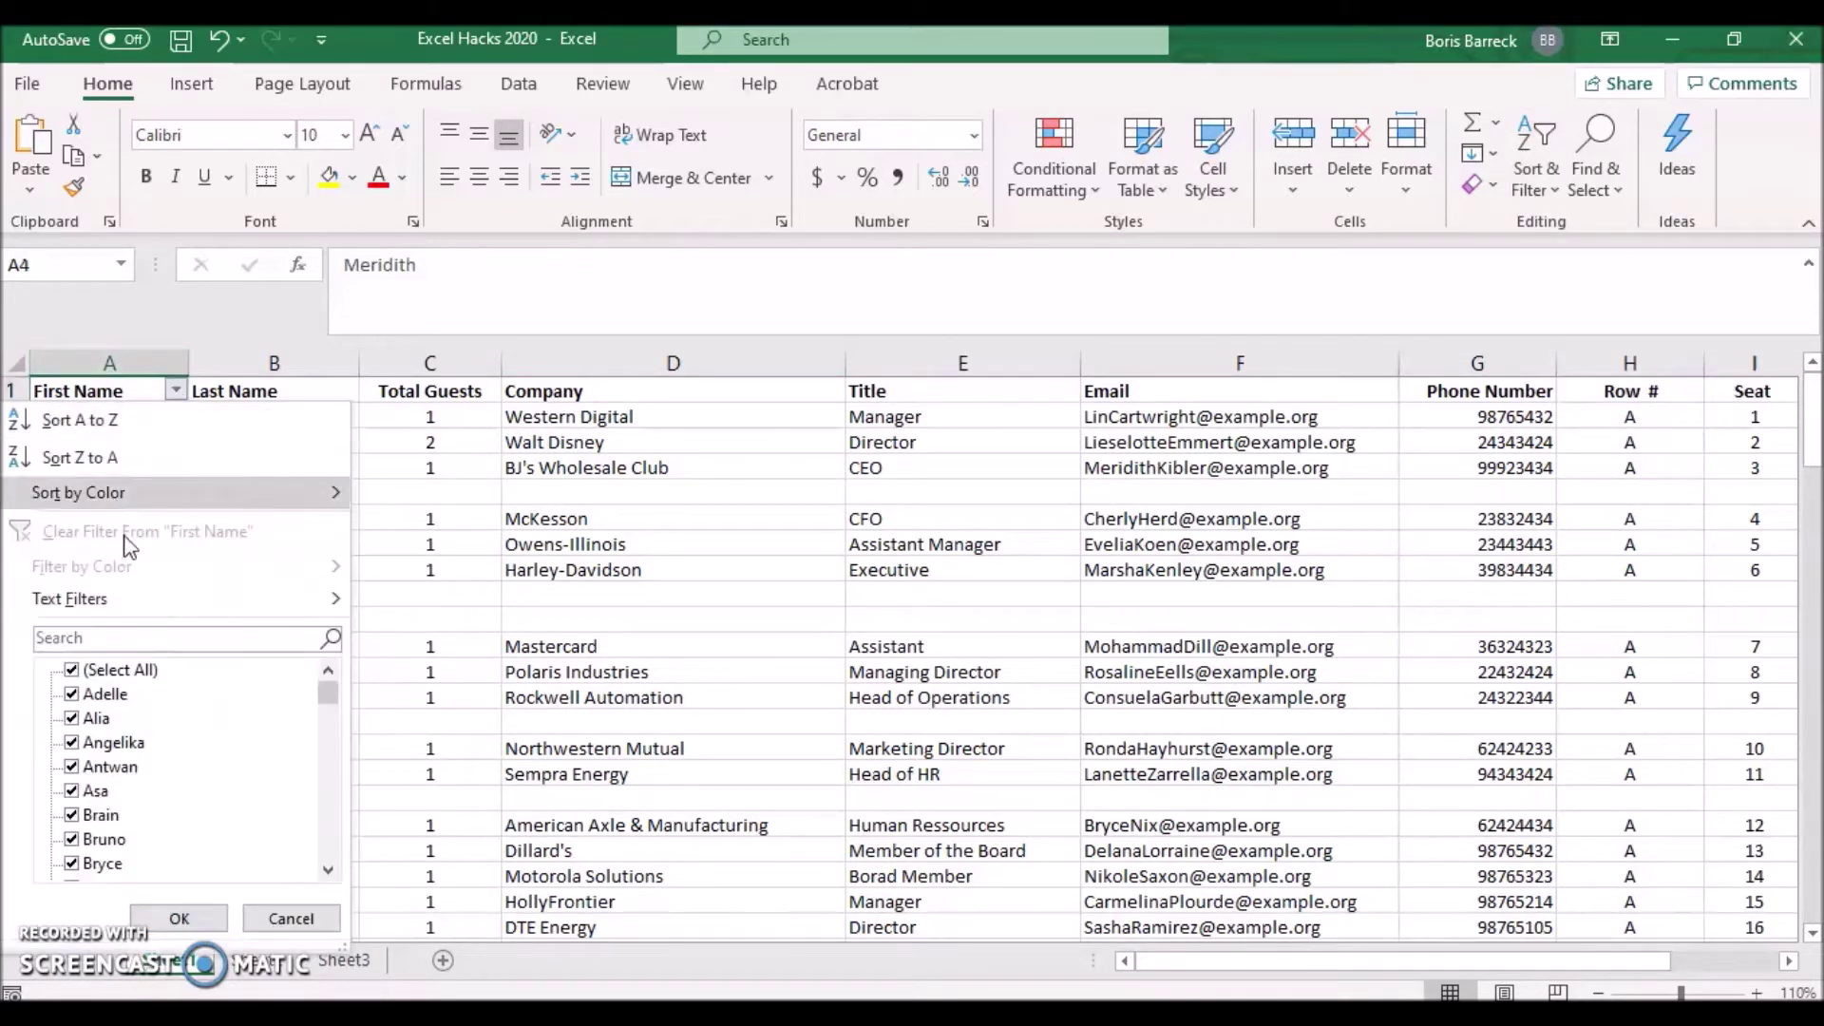
pyautogui.click(71, 670)
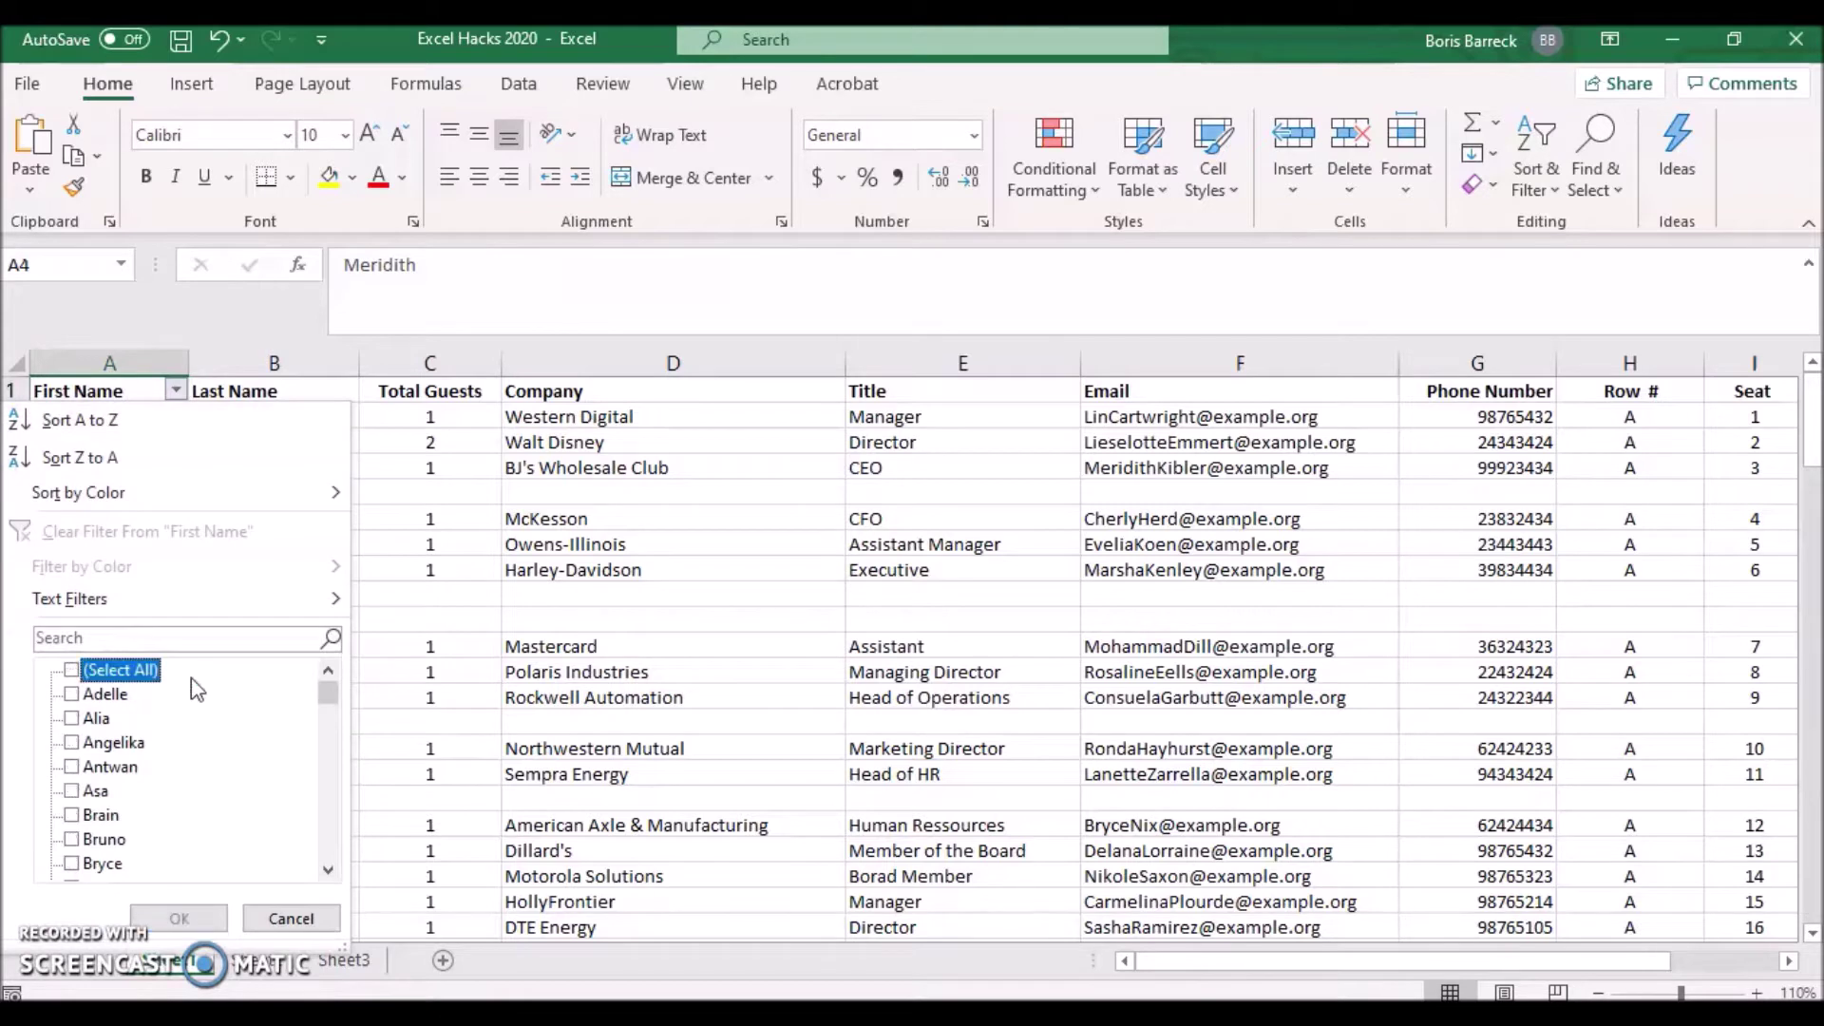
pyautogui.moveTo(332, 698); pyautogui.dragTo(328, 854)
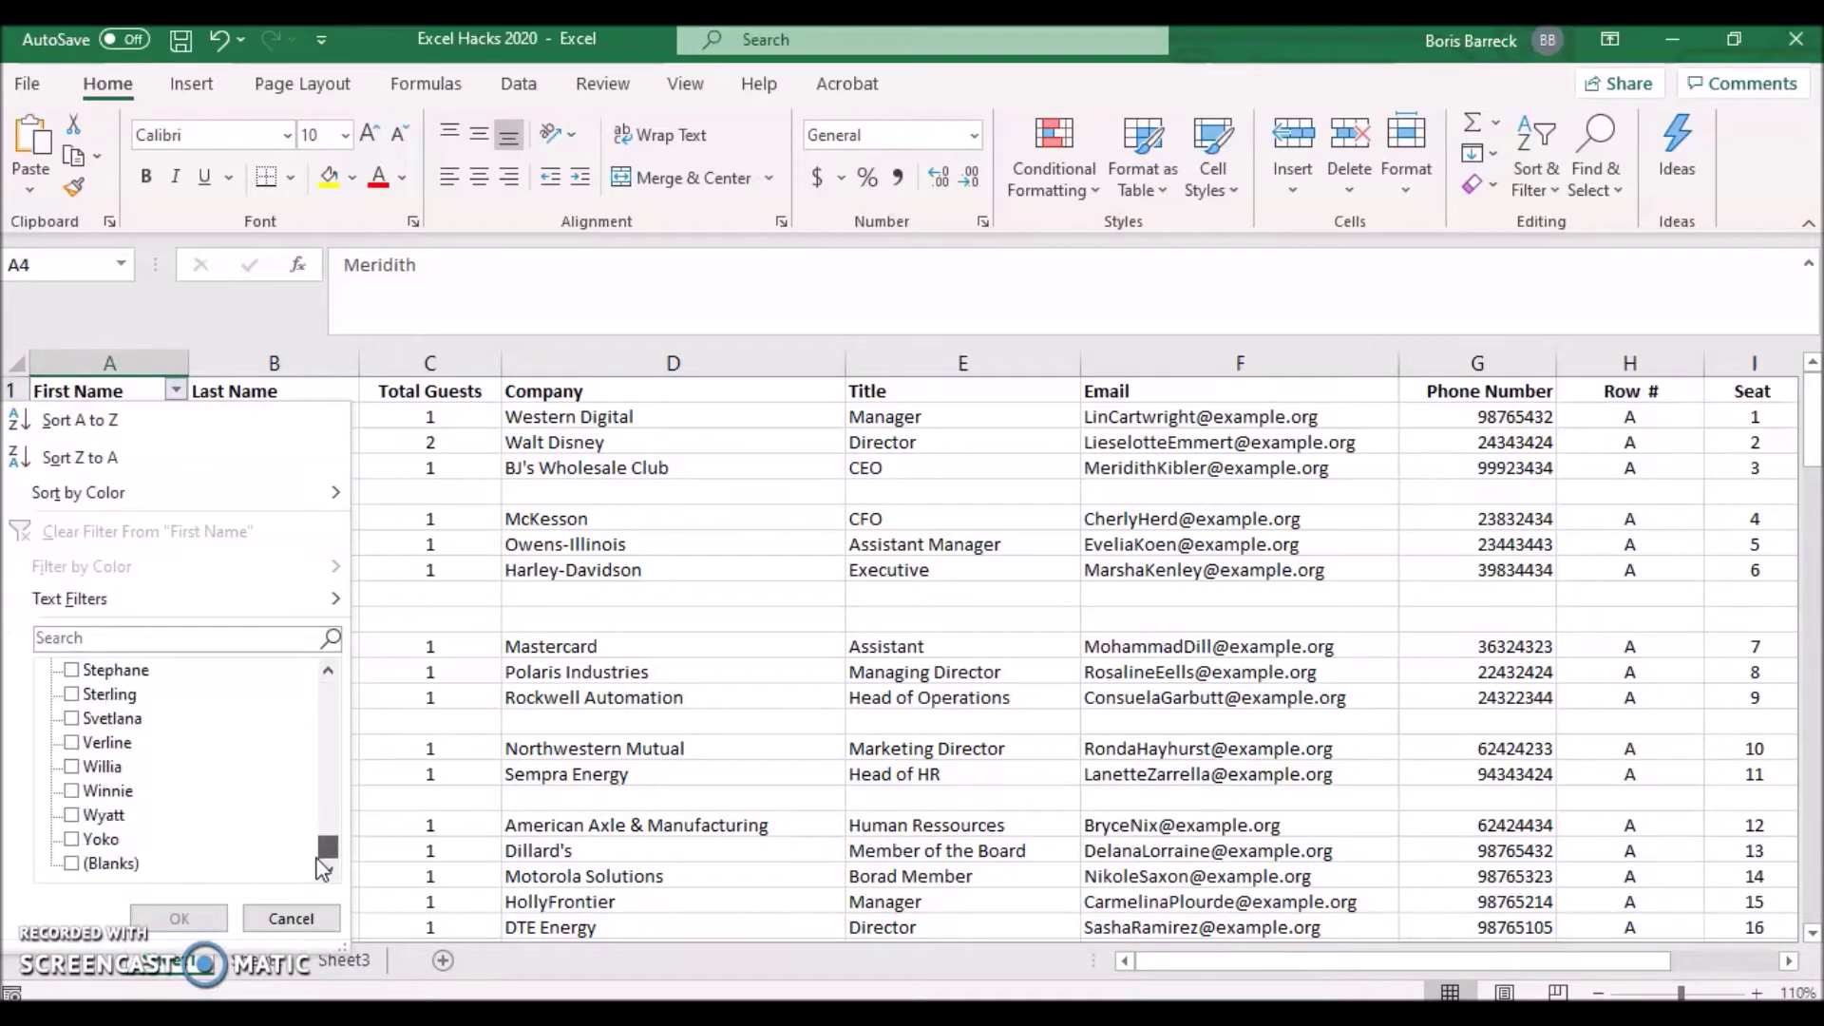
pyautogui.click(72, 864)
pyautogui.click(179, 917)
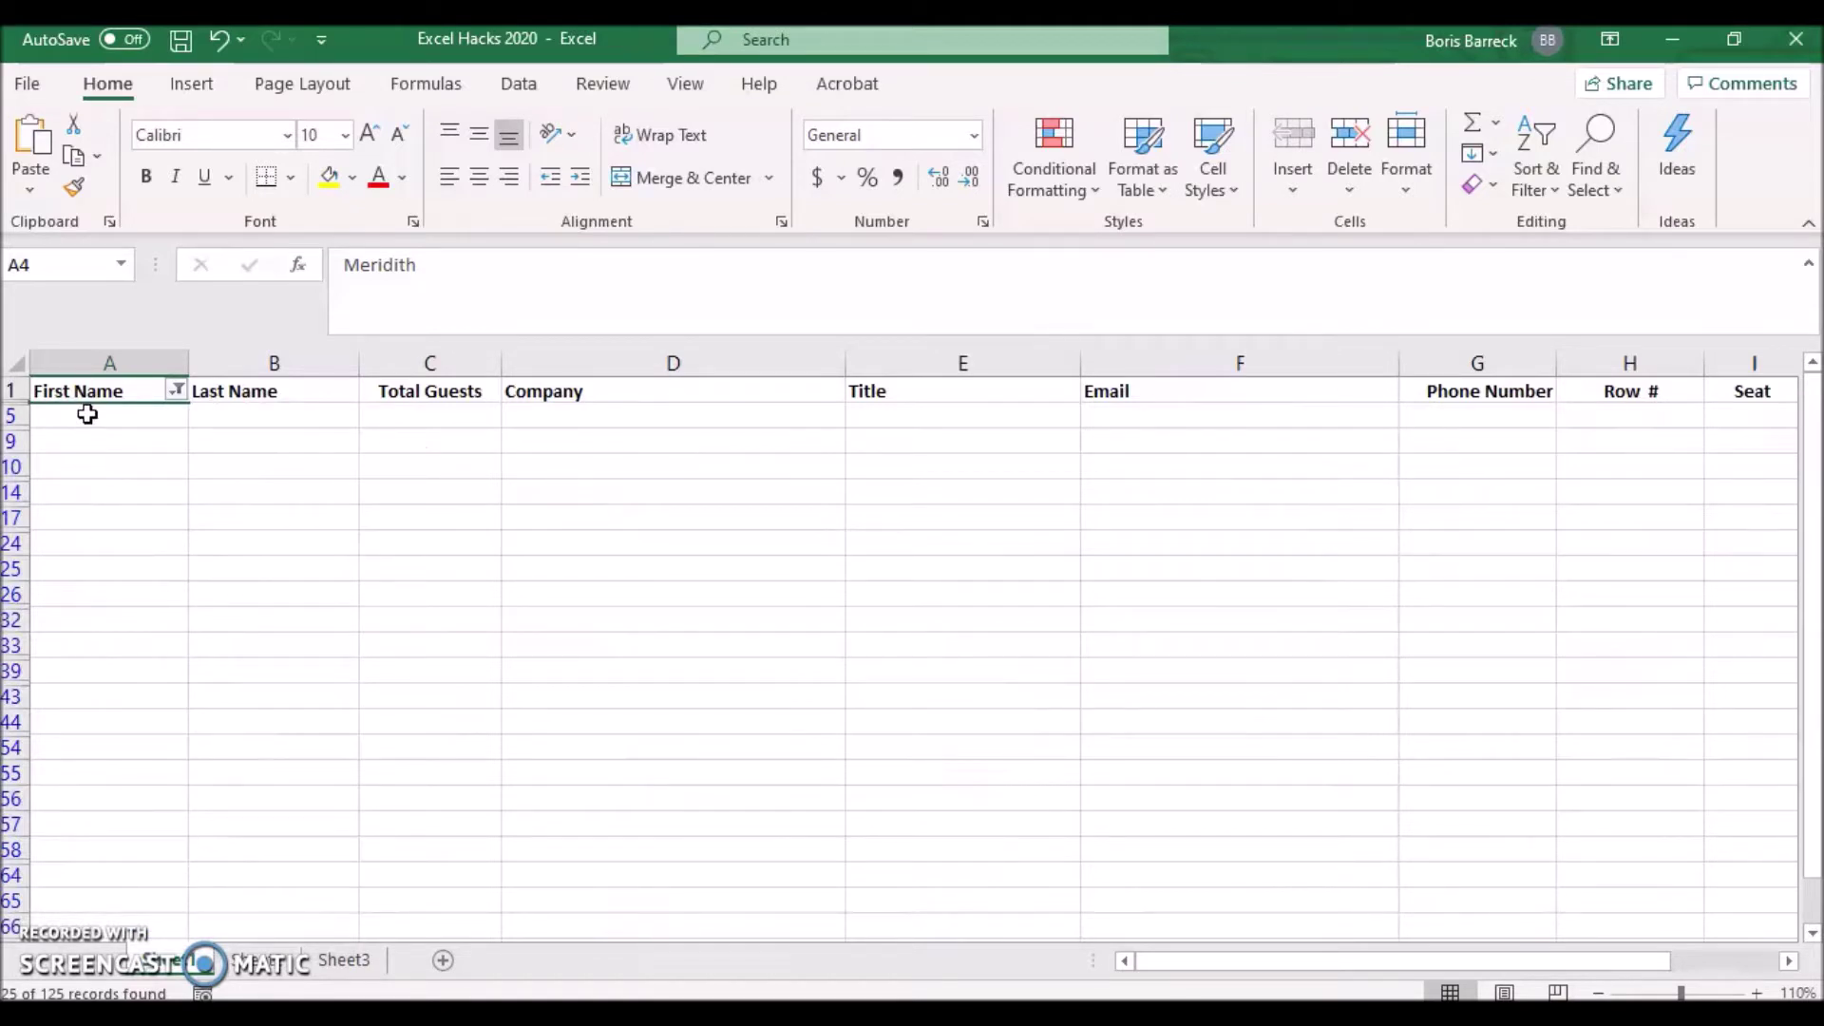
pyautogui.click(87, 414)
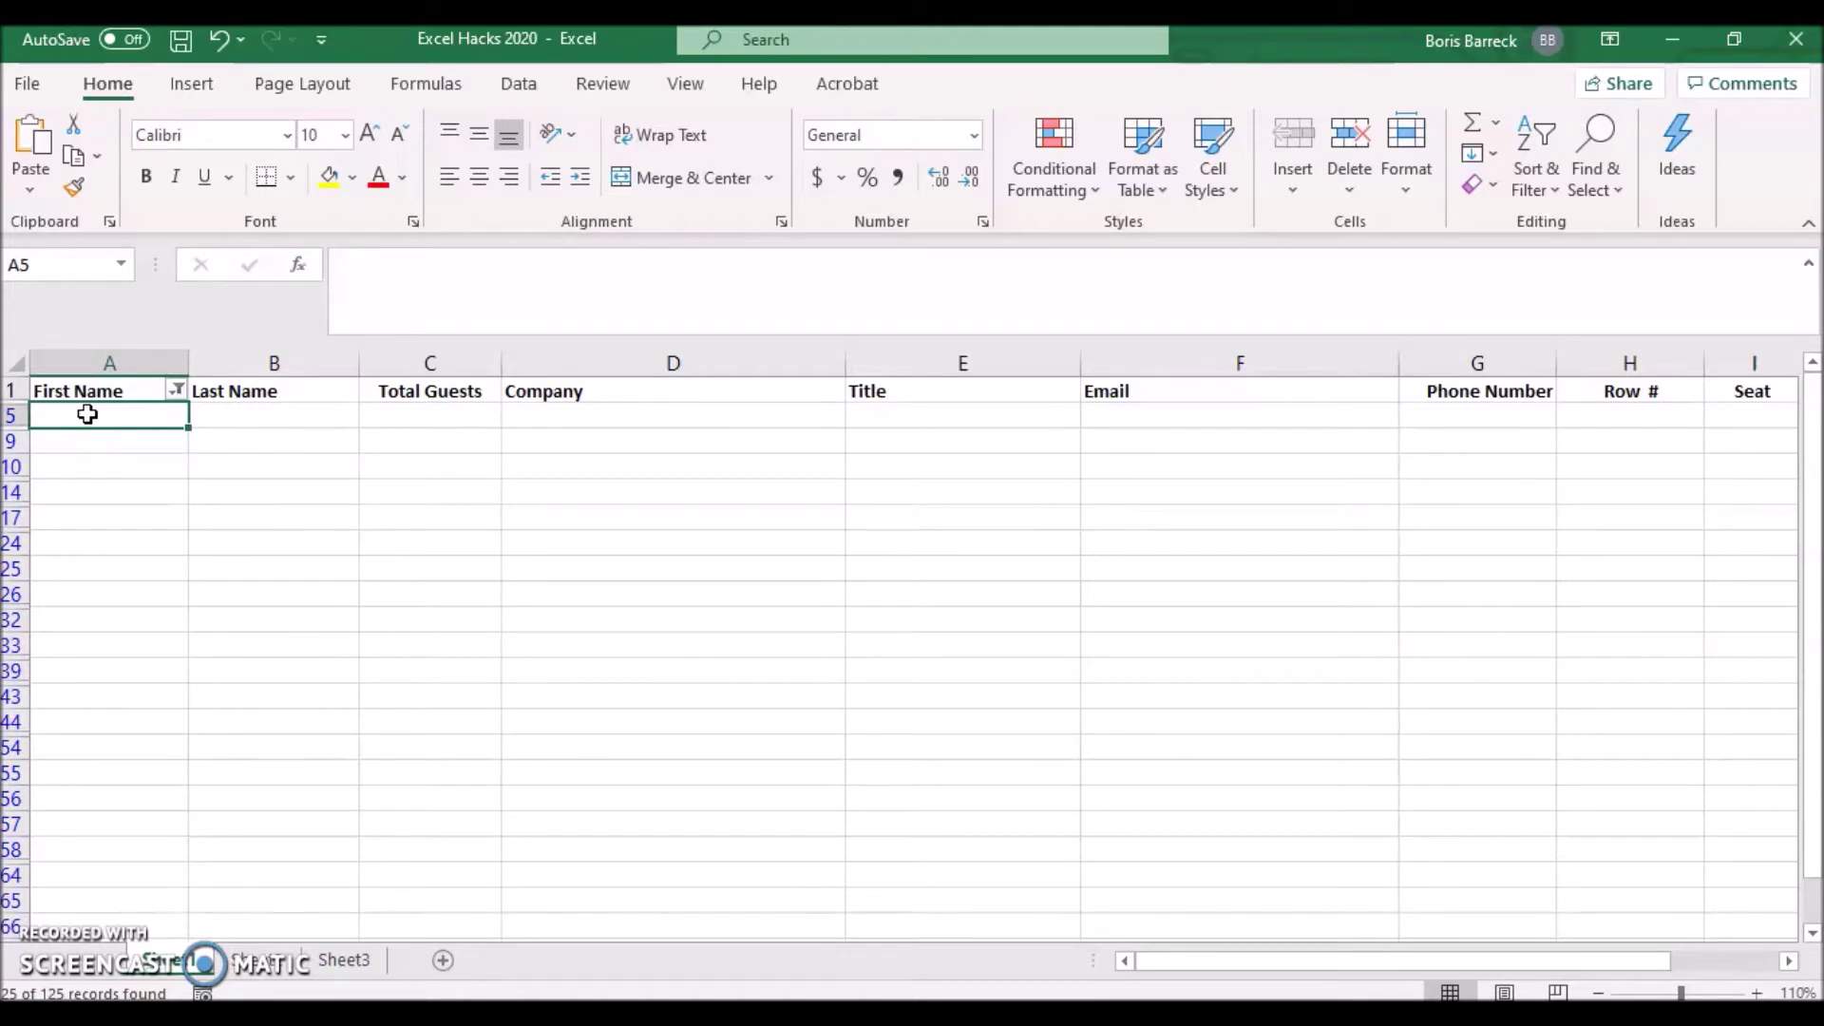
# Delete all the filtered blank rows.
pyautogui.hotkey('ctrl', 'shift', 'End')
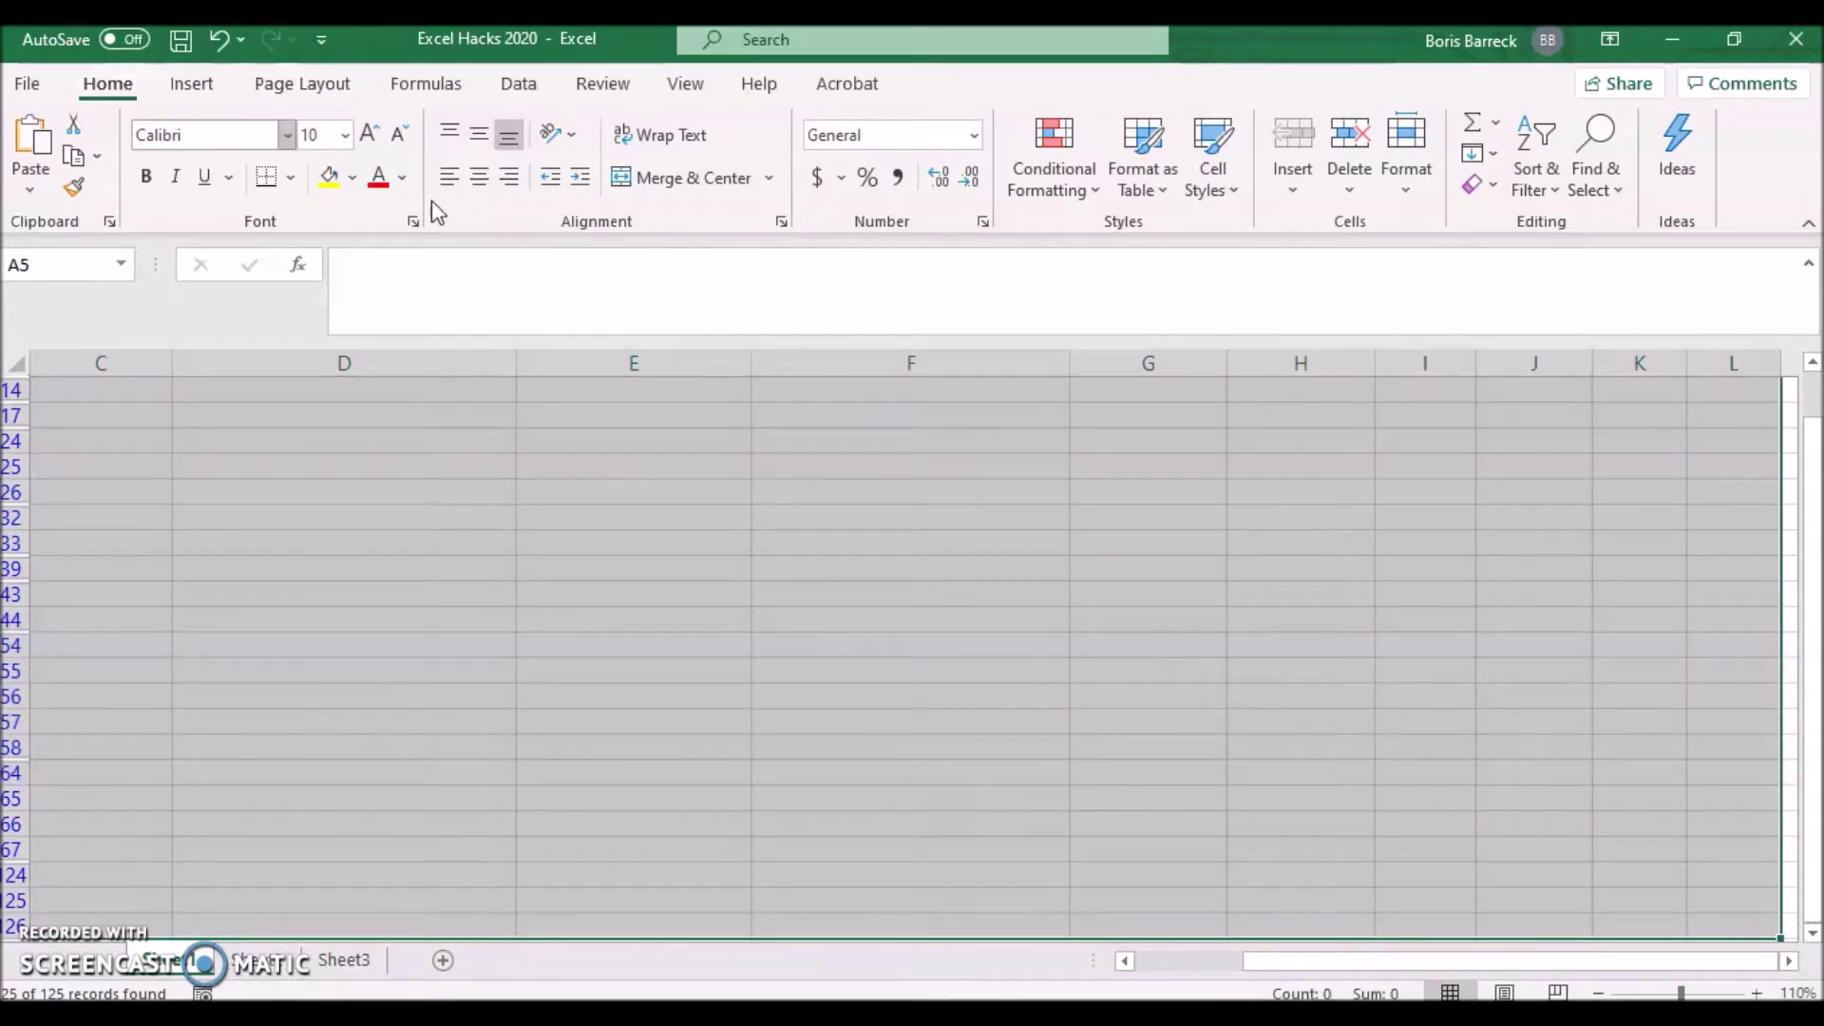
pyautogui.click(1348, 188)
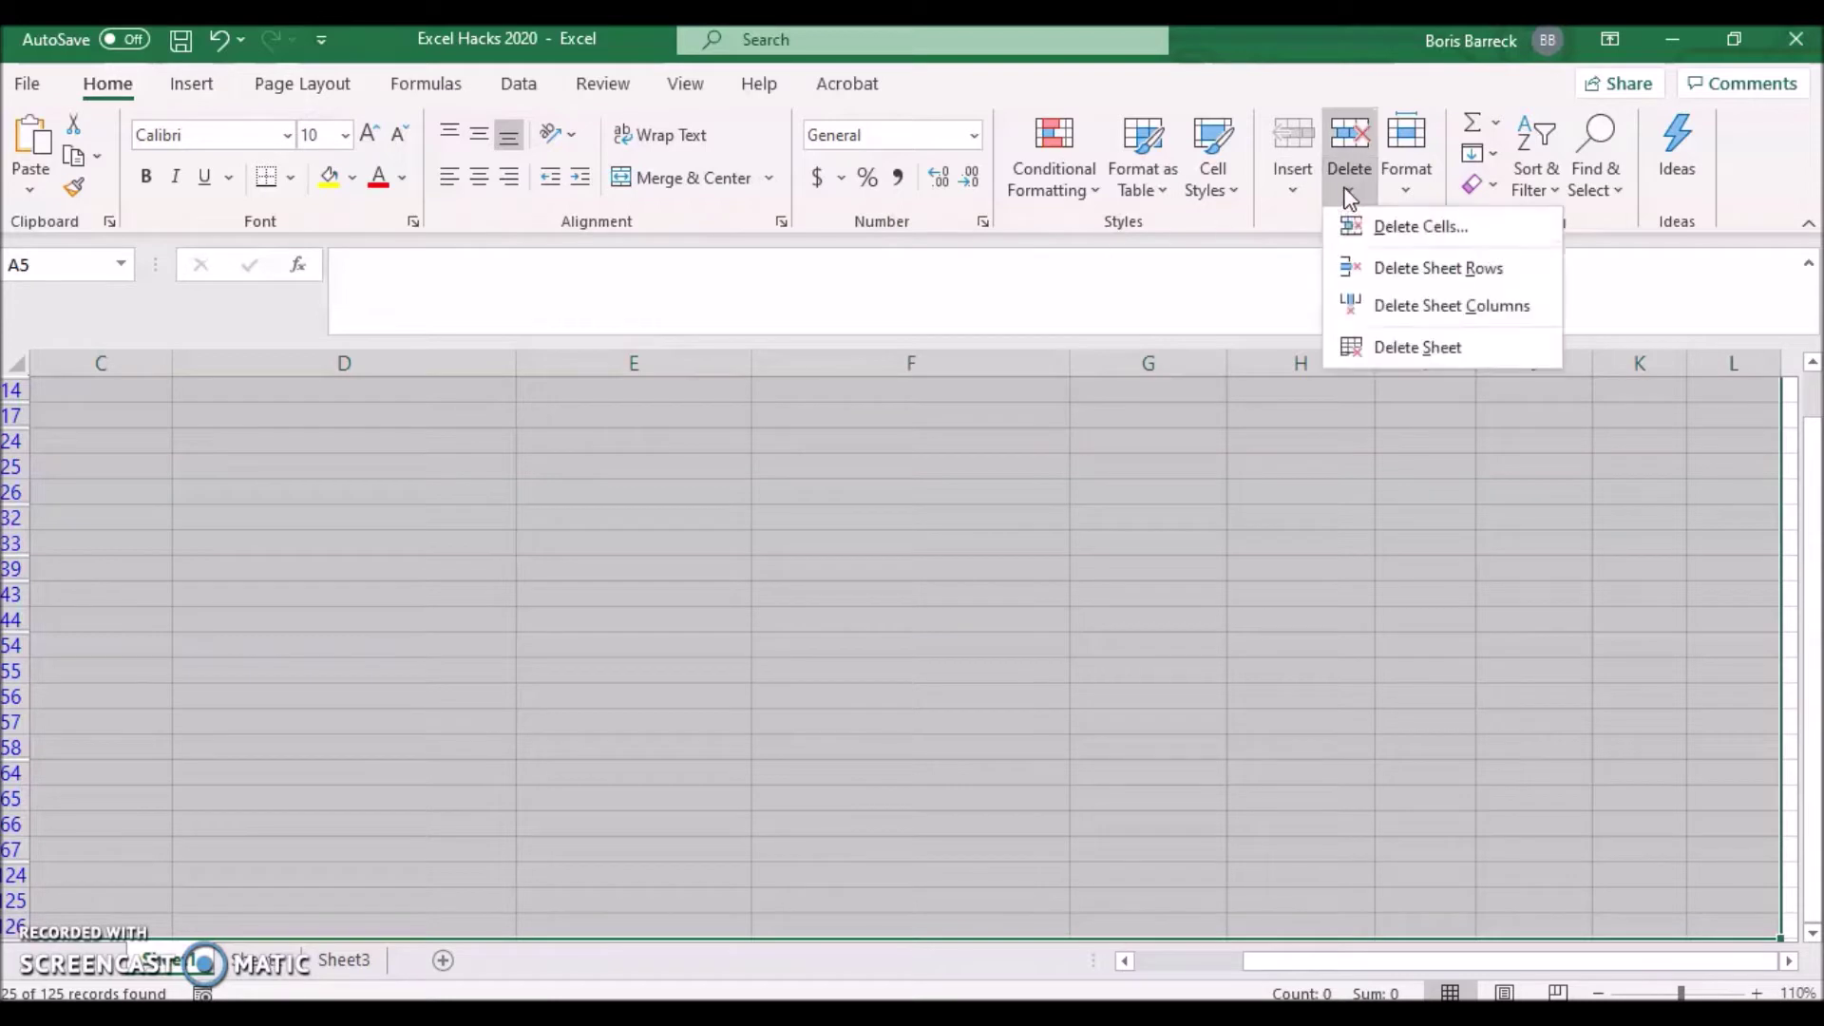
pyautogui.click(1400, 280)
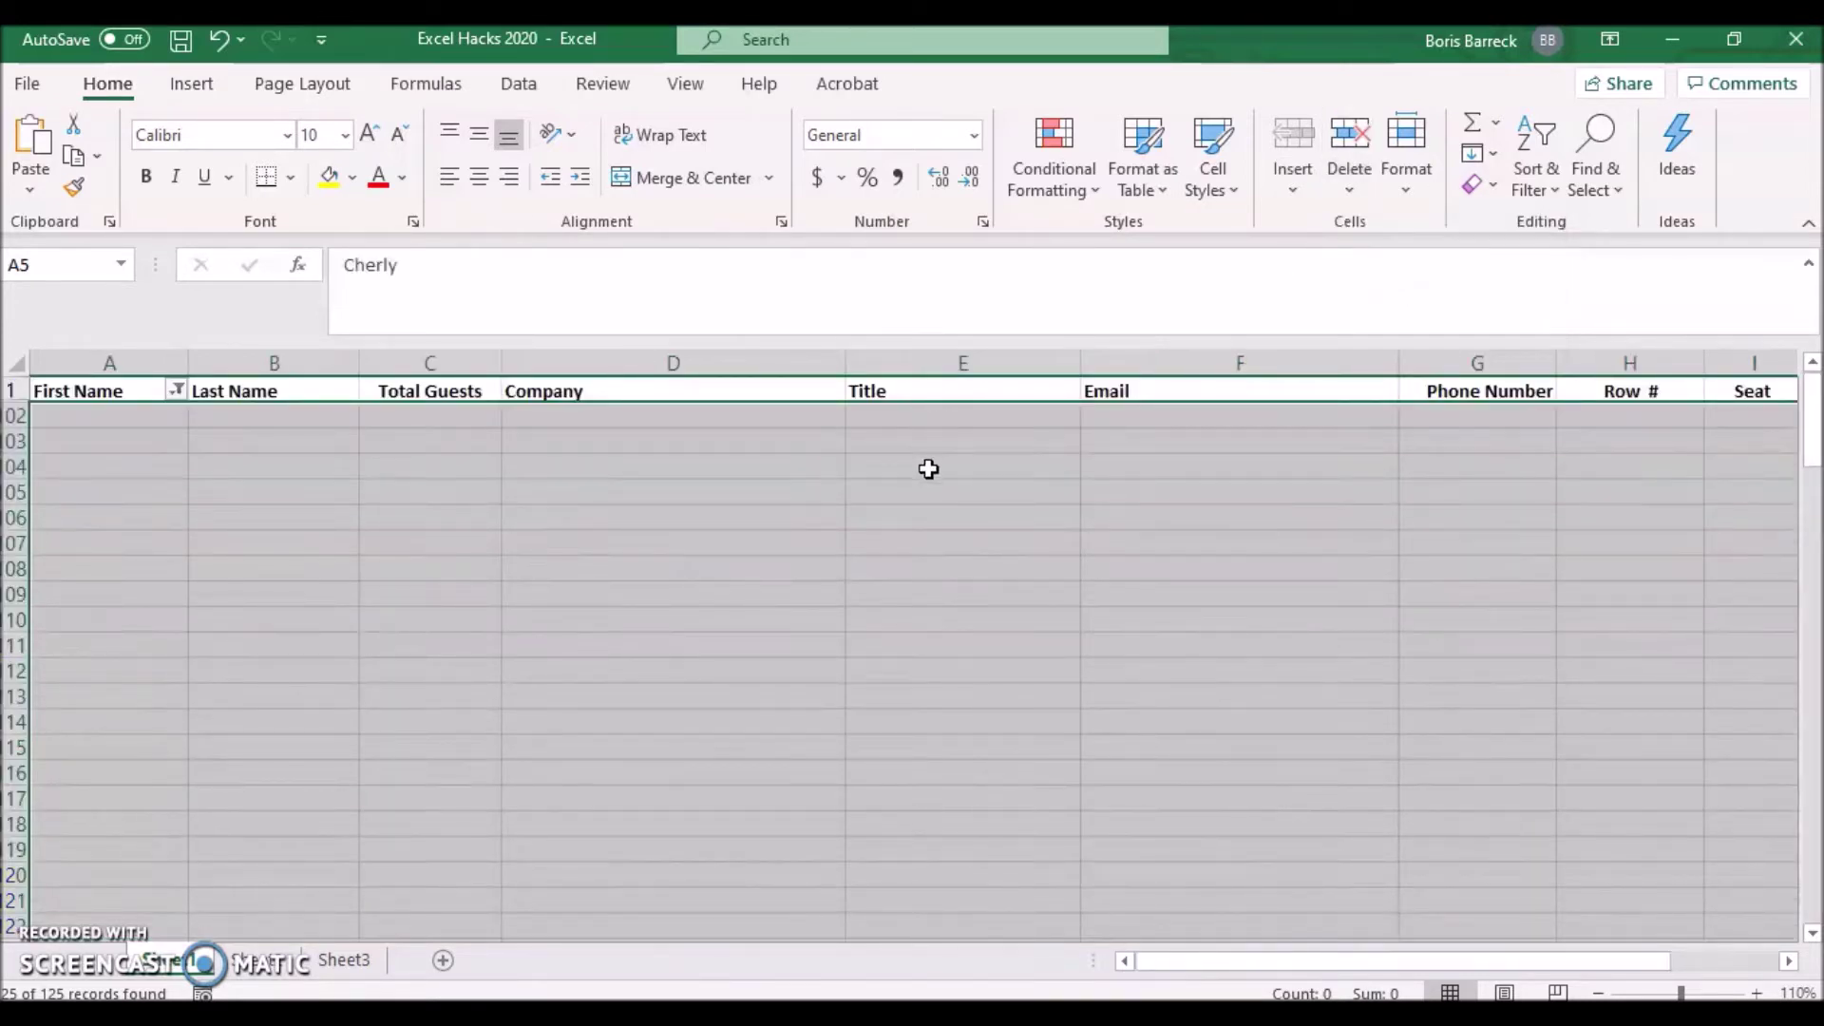
# Turn off the First Name filter so every guest row reappears.
pyautogui.click(155, 362)
pyautogui.click(1556, 179)
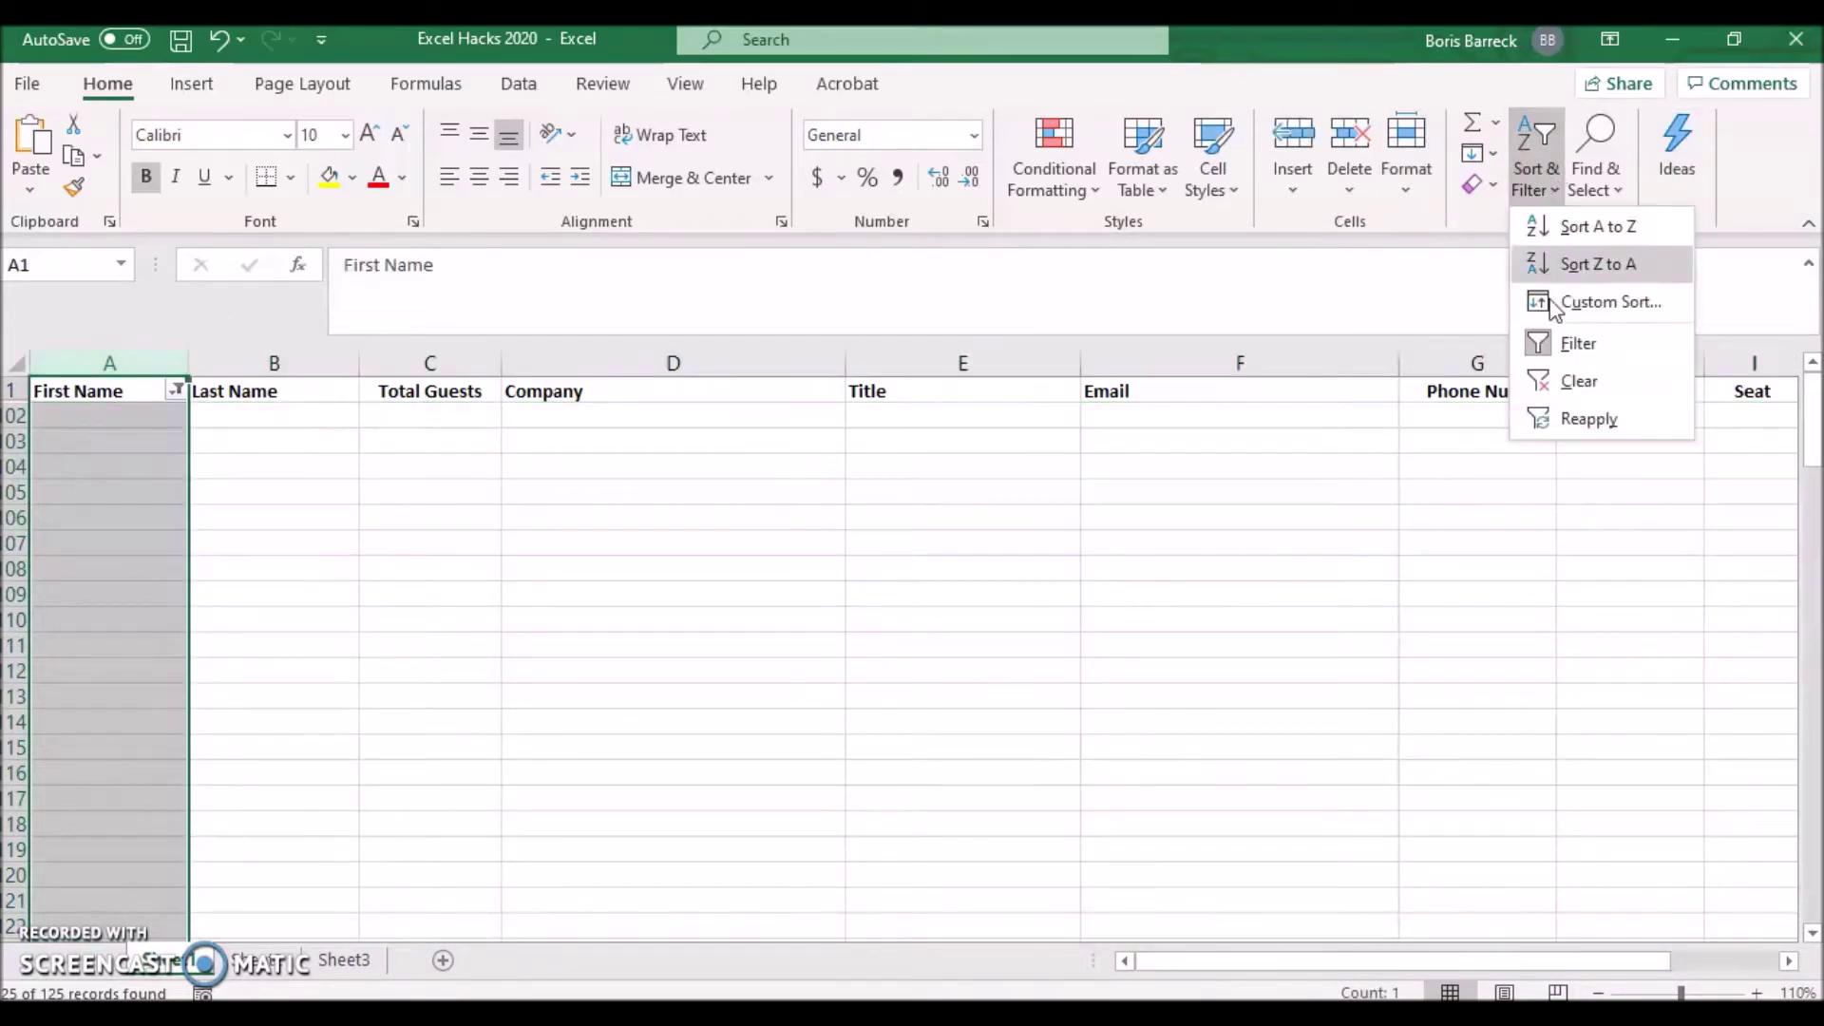
pyautogui.click(1563, 345)
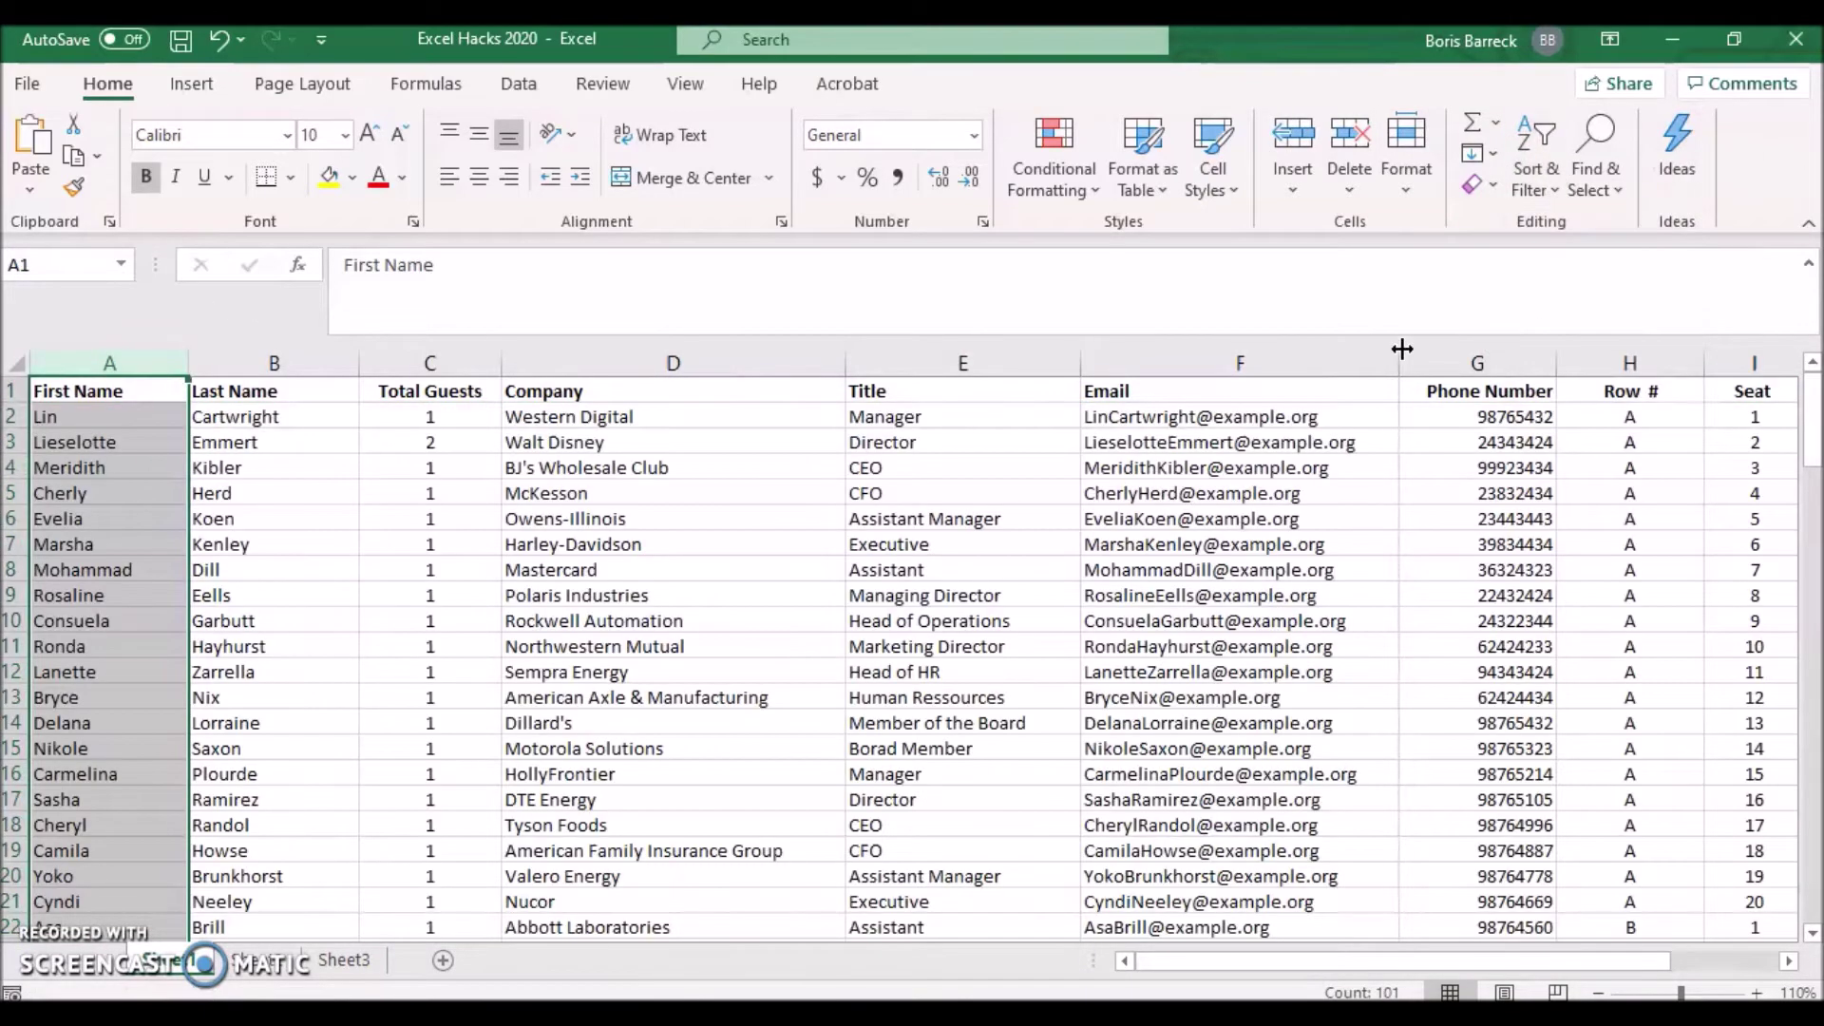
pyautogui.click(141, 408)
pyautogui.moveTo(1809, 443); pyautogui.dragTo(1769, 689)
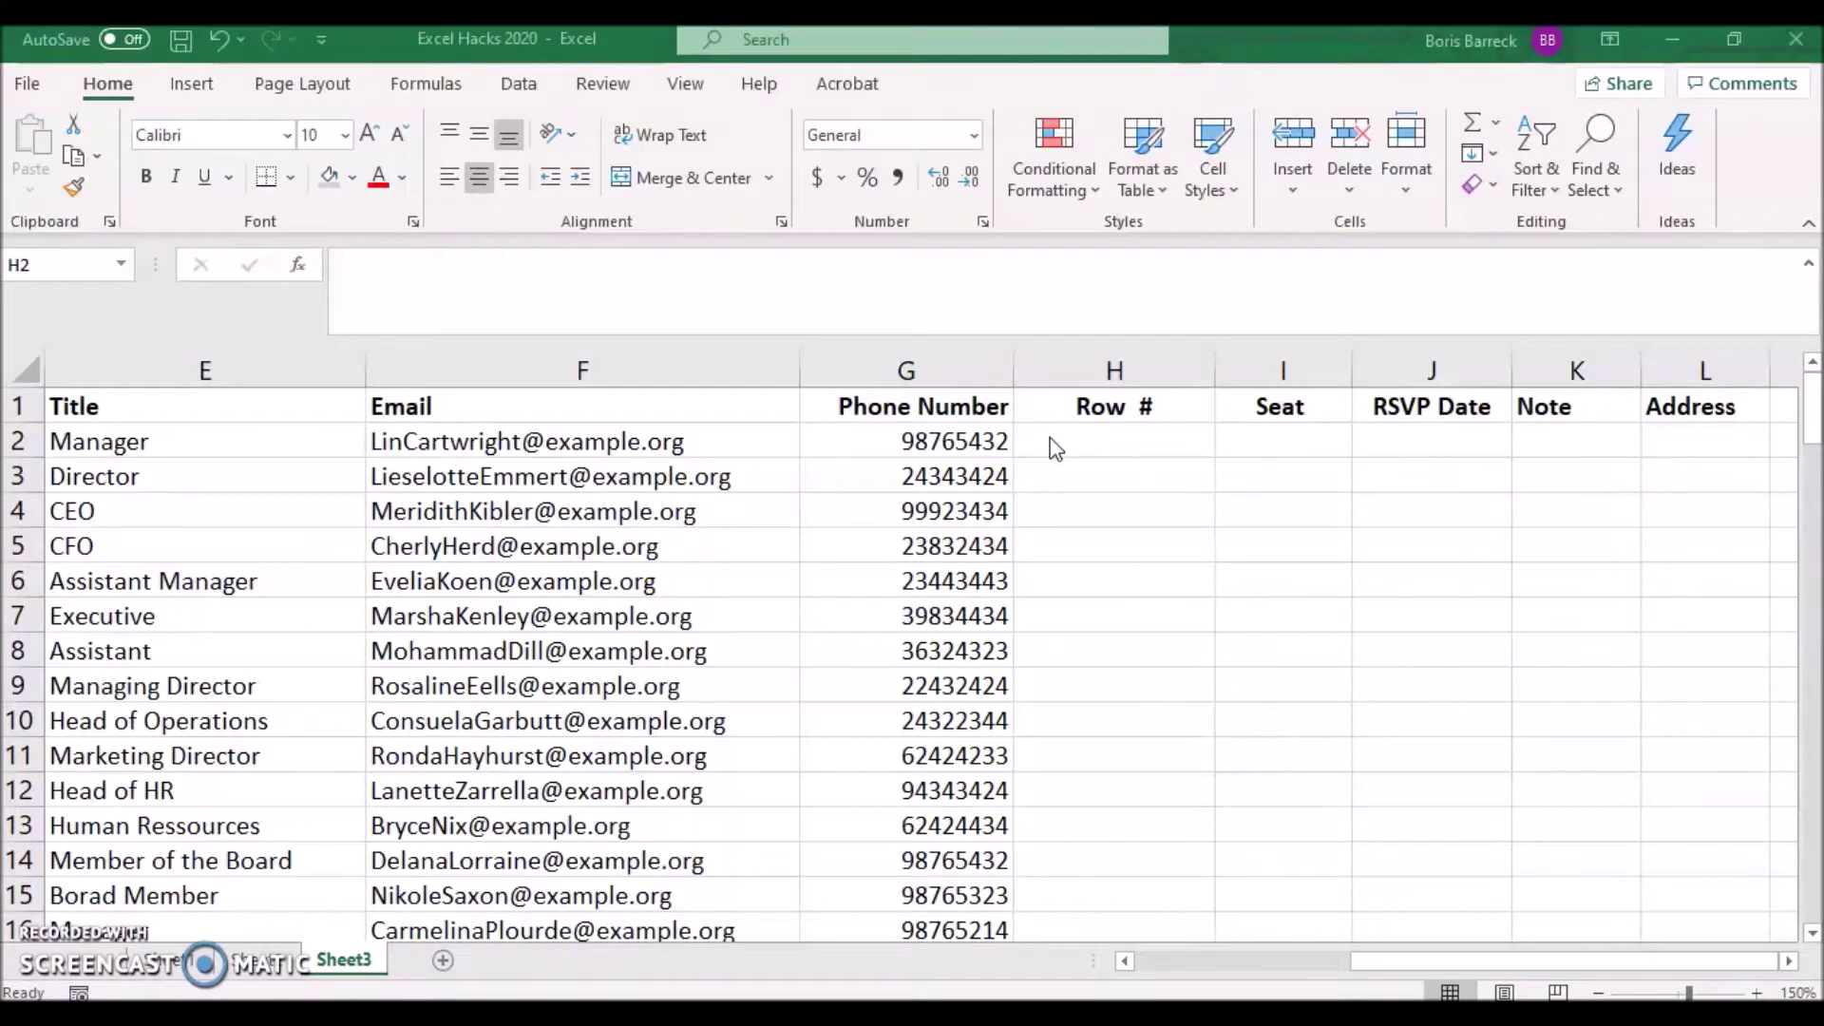
# Enter A in H2 and fill it down the Row # column through row 101.
pyautogui.click(1119, 440)
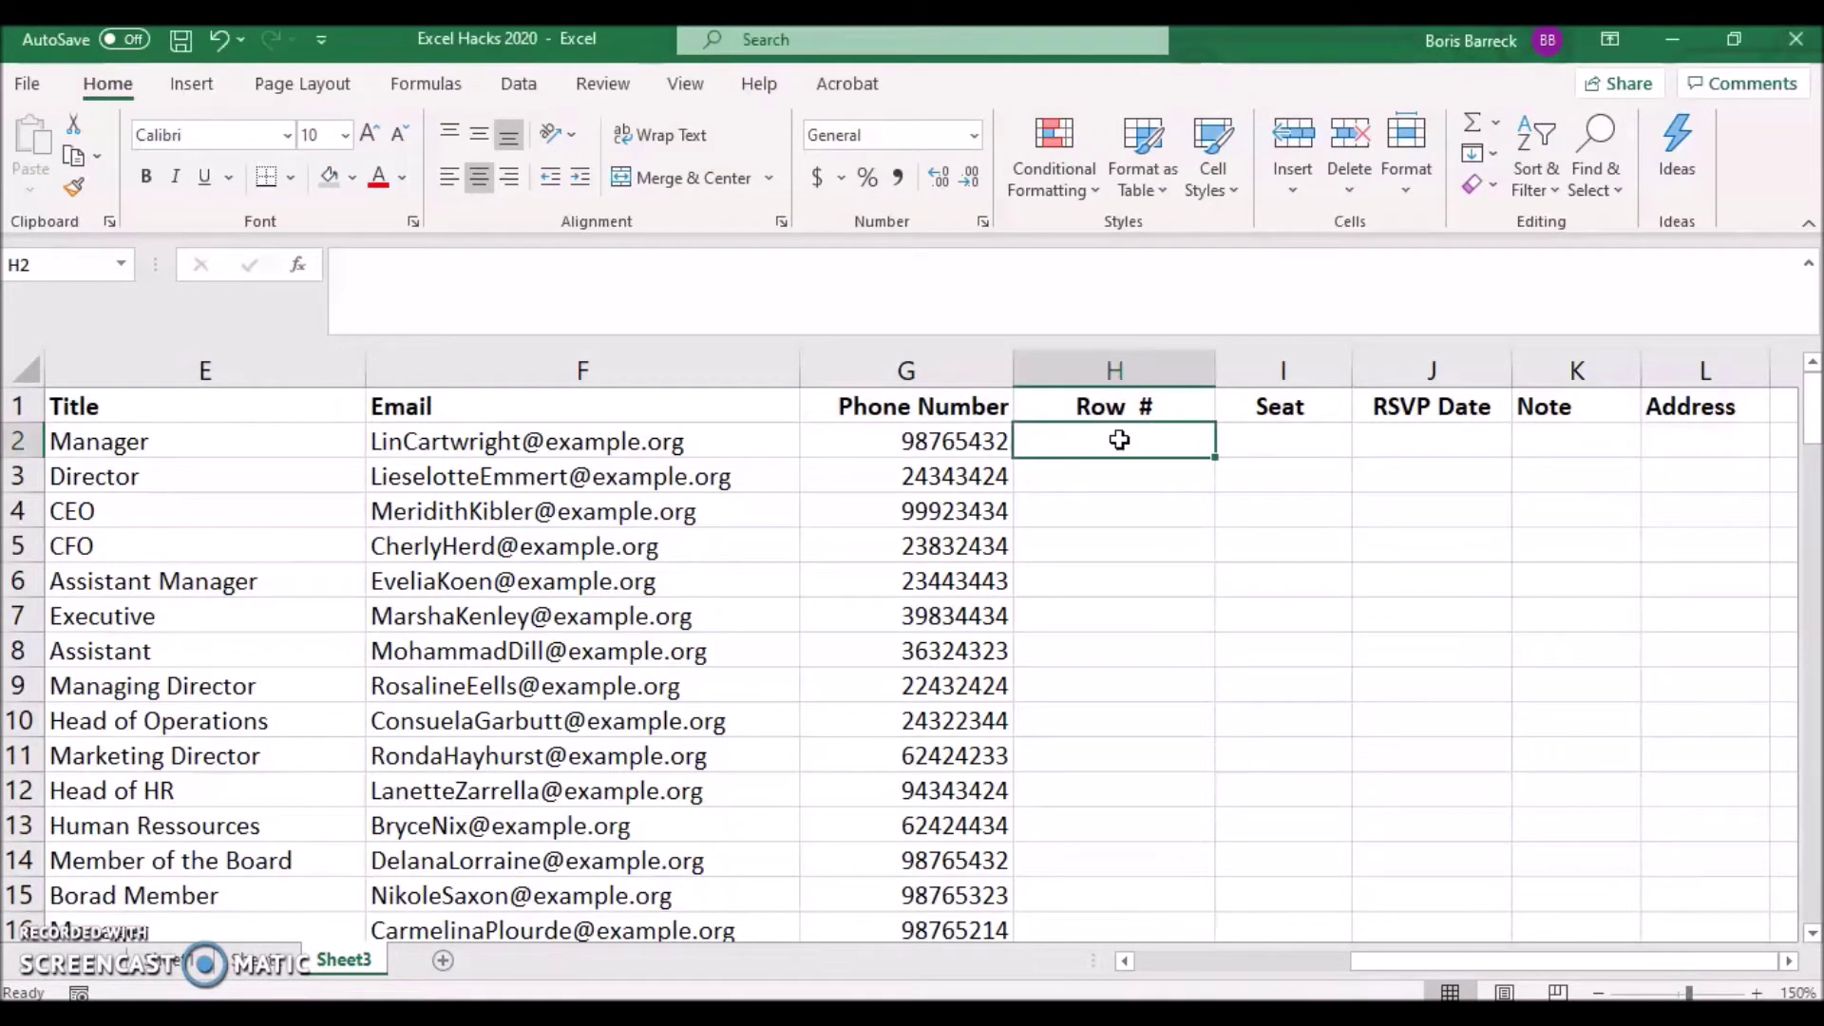
pyautogui.write('A')
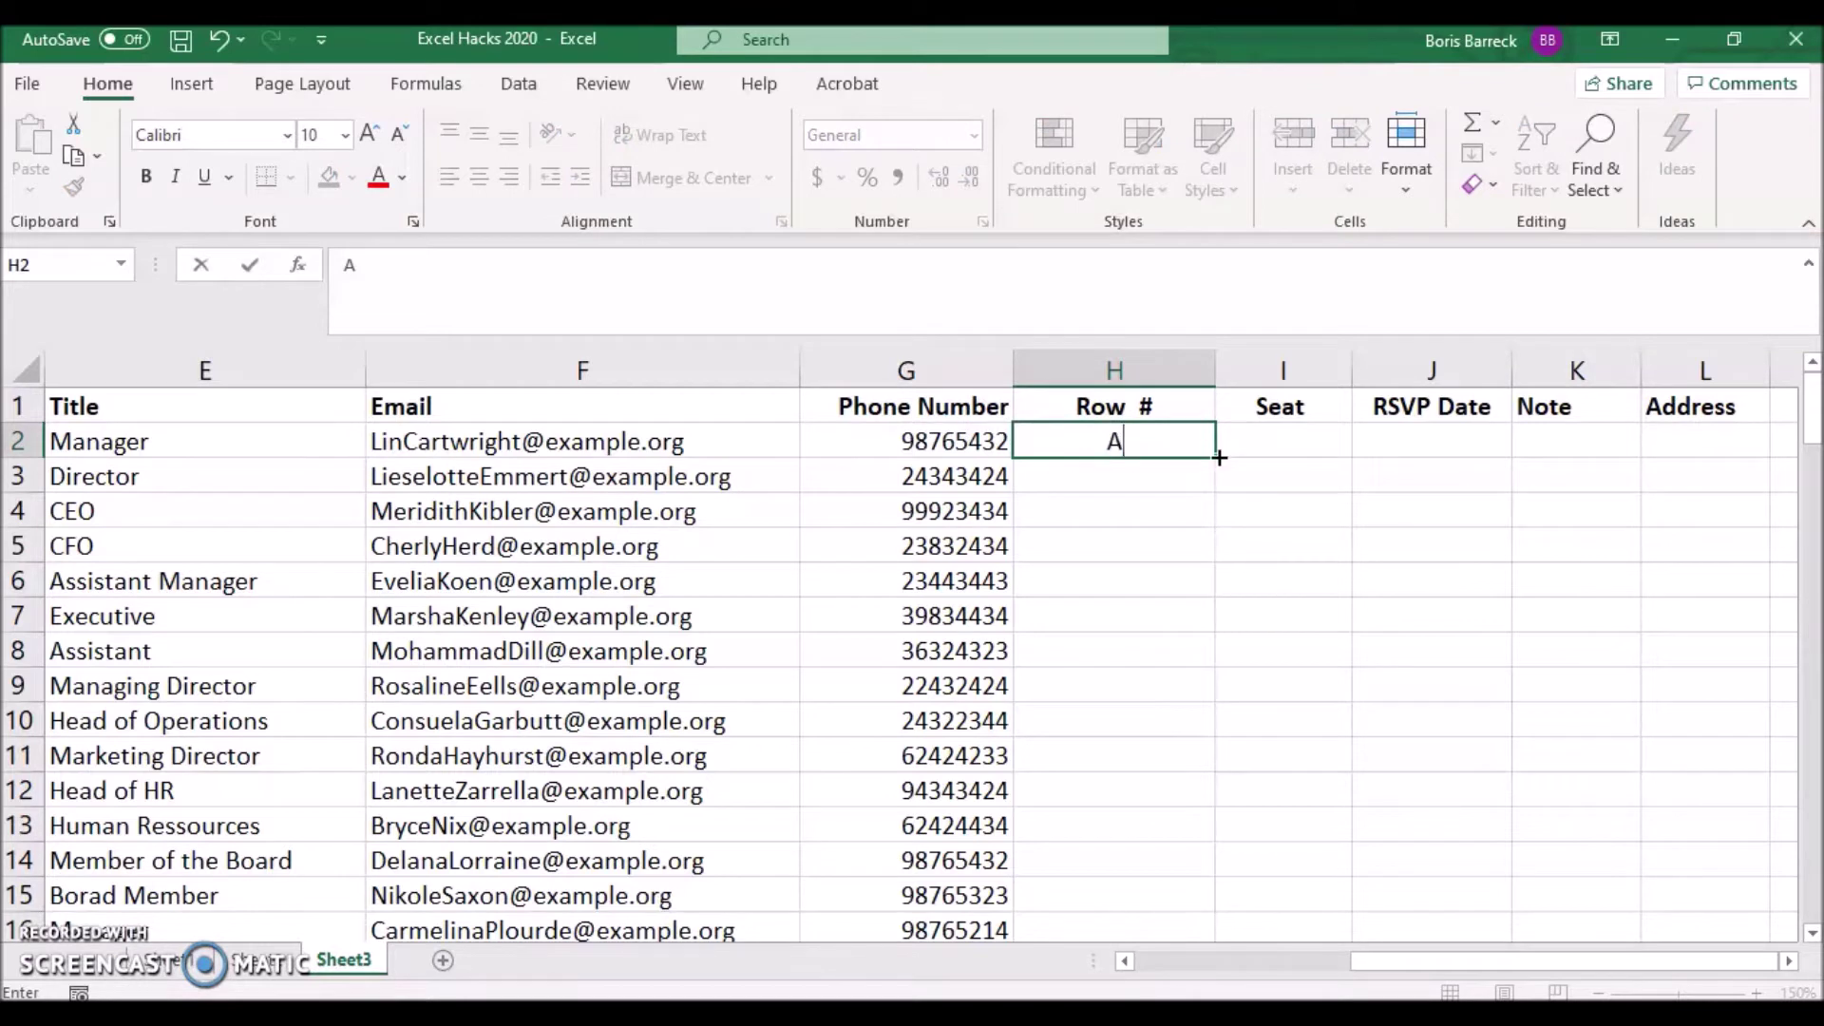
pyautogui.moveTo(1213, 457); pyautogui.dragTo(1183, 776)
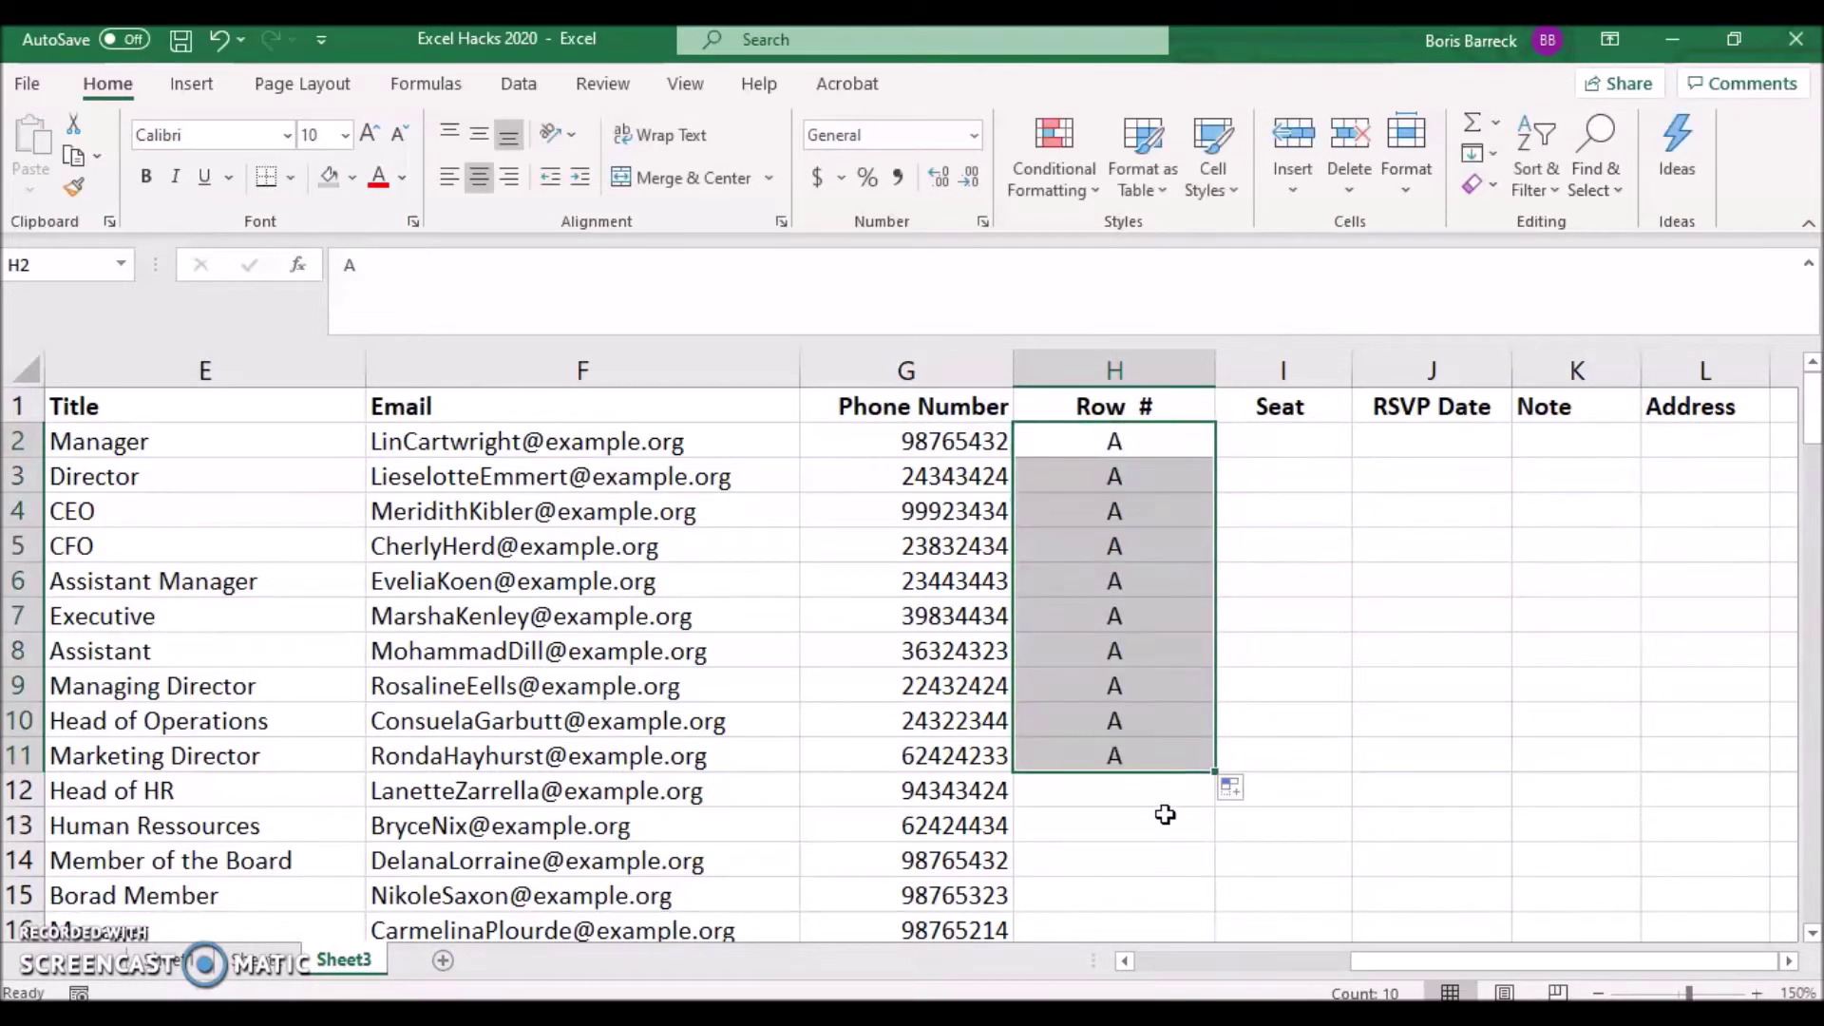
pyautogui.click(1193, 757)
pyautogui.doubleClick(1215, 770)
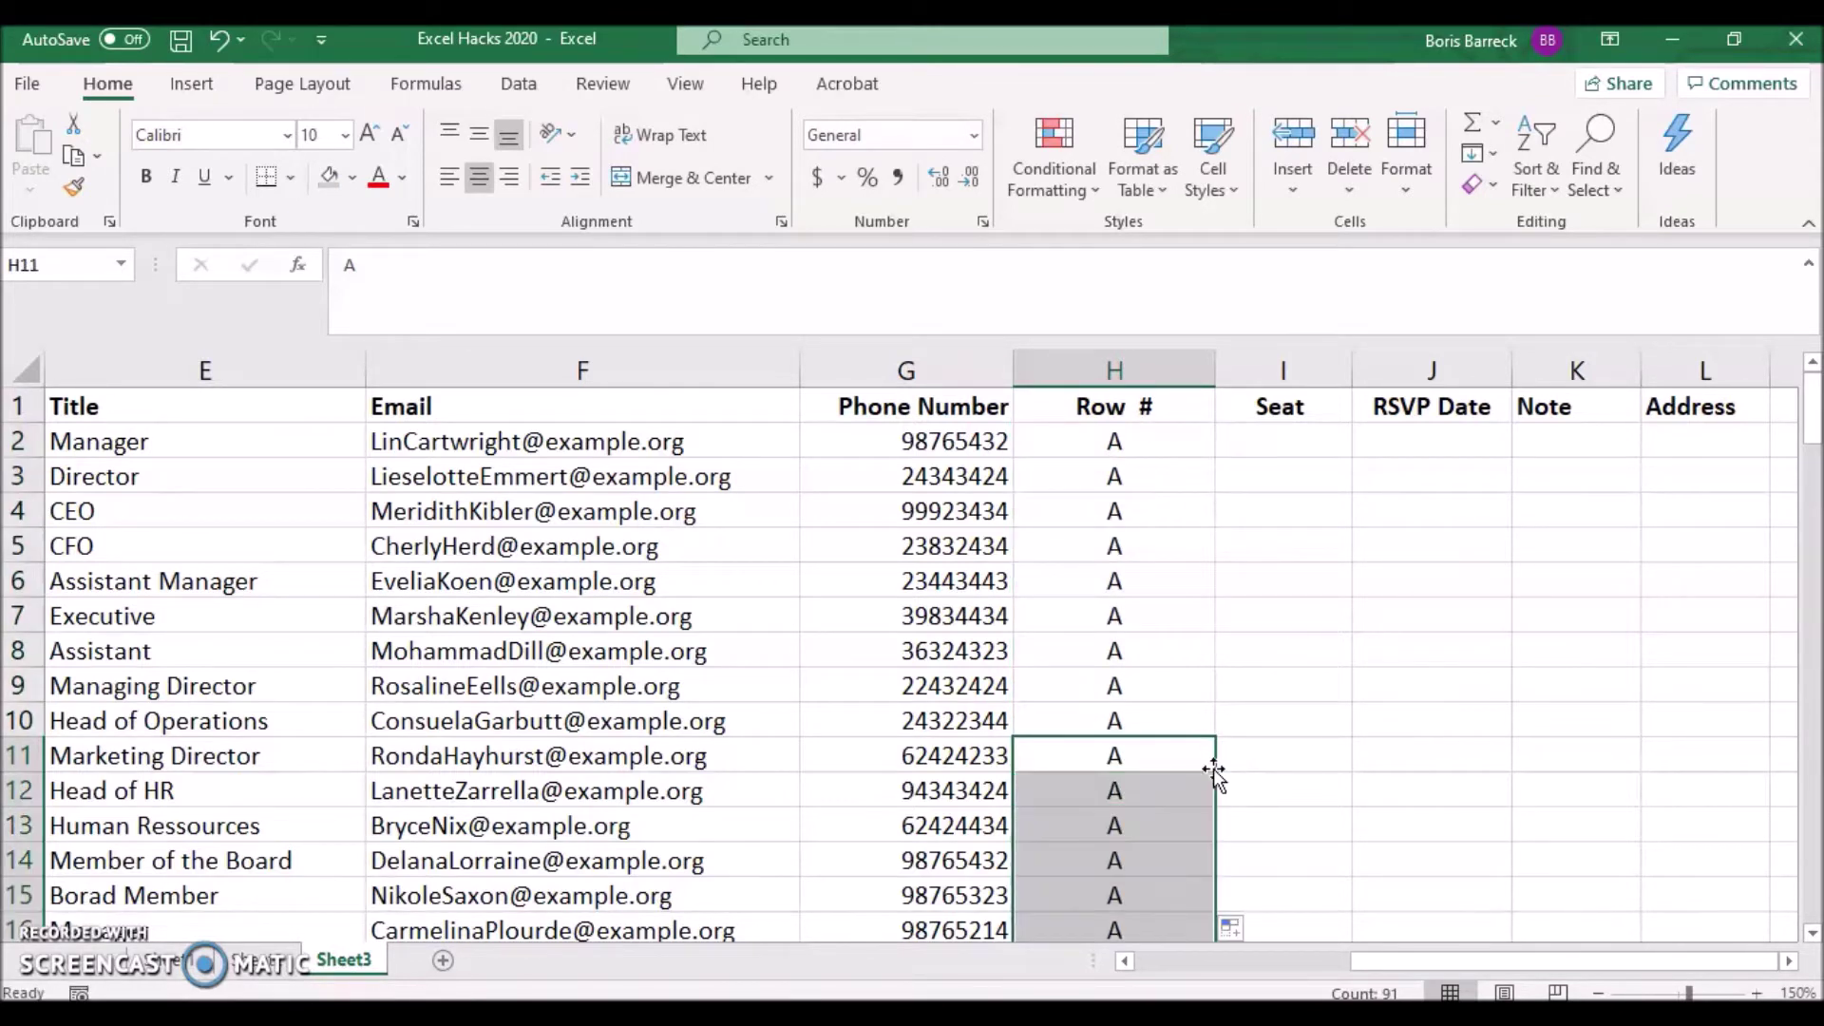
pyautogui.moveTo(1814, 418); pyautogui.dragTo(1804, 888)
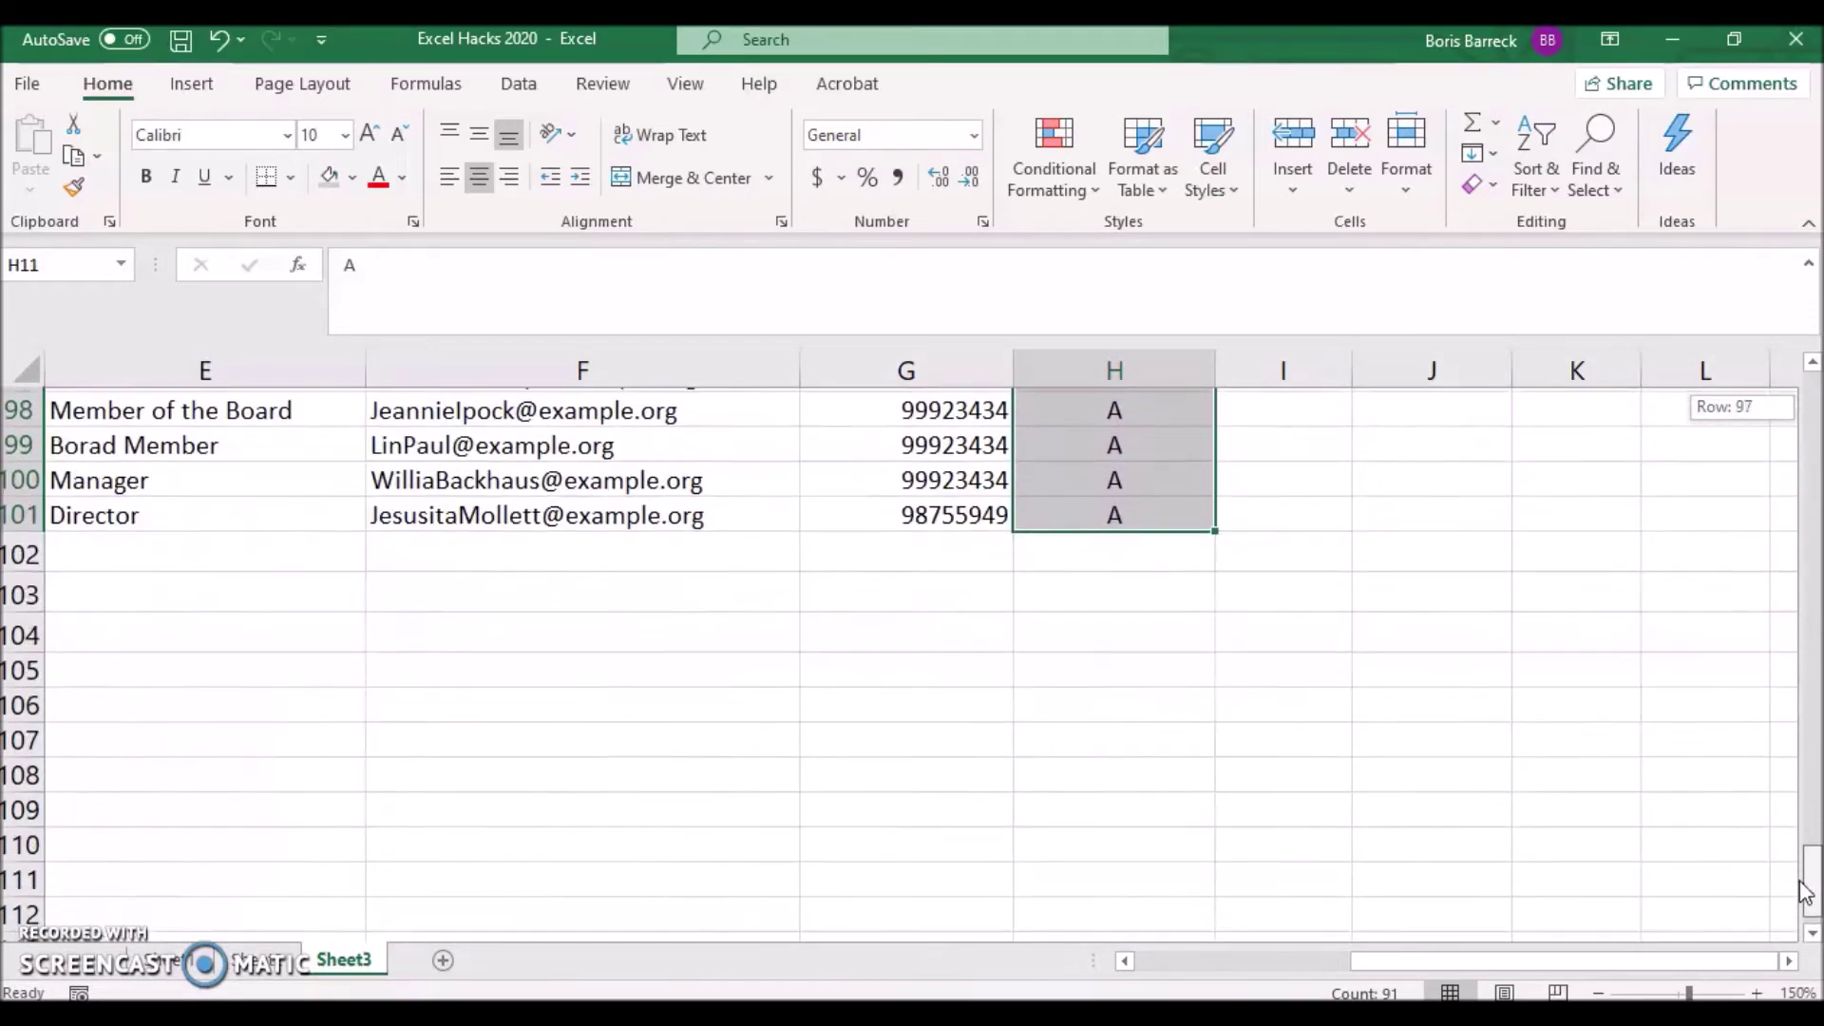
pyautogui.moveTo(1804, 893); pyautogui.dragTo(1804, 395)
# Enter seat numbers 1 and 2, fill them down, then clear them.
pyautogui.click(1255, 438)
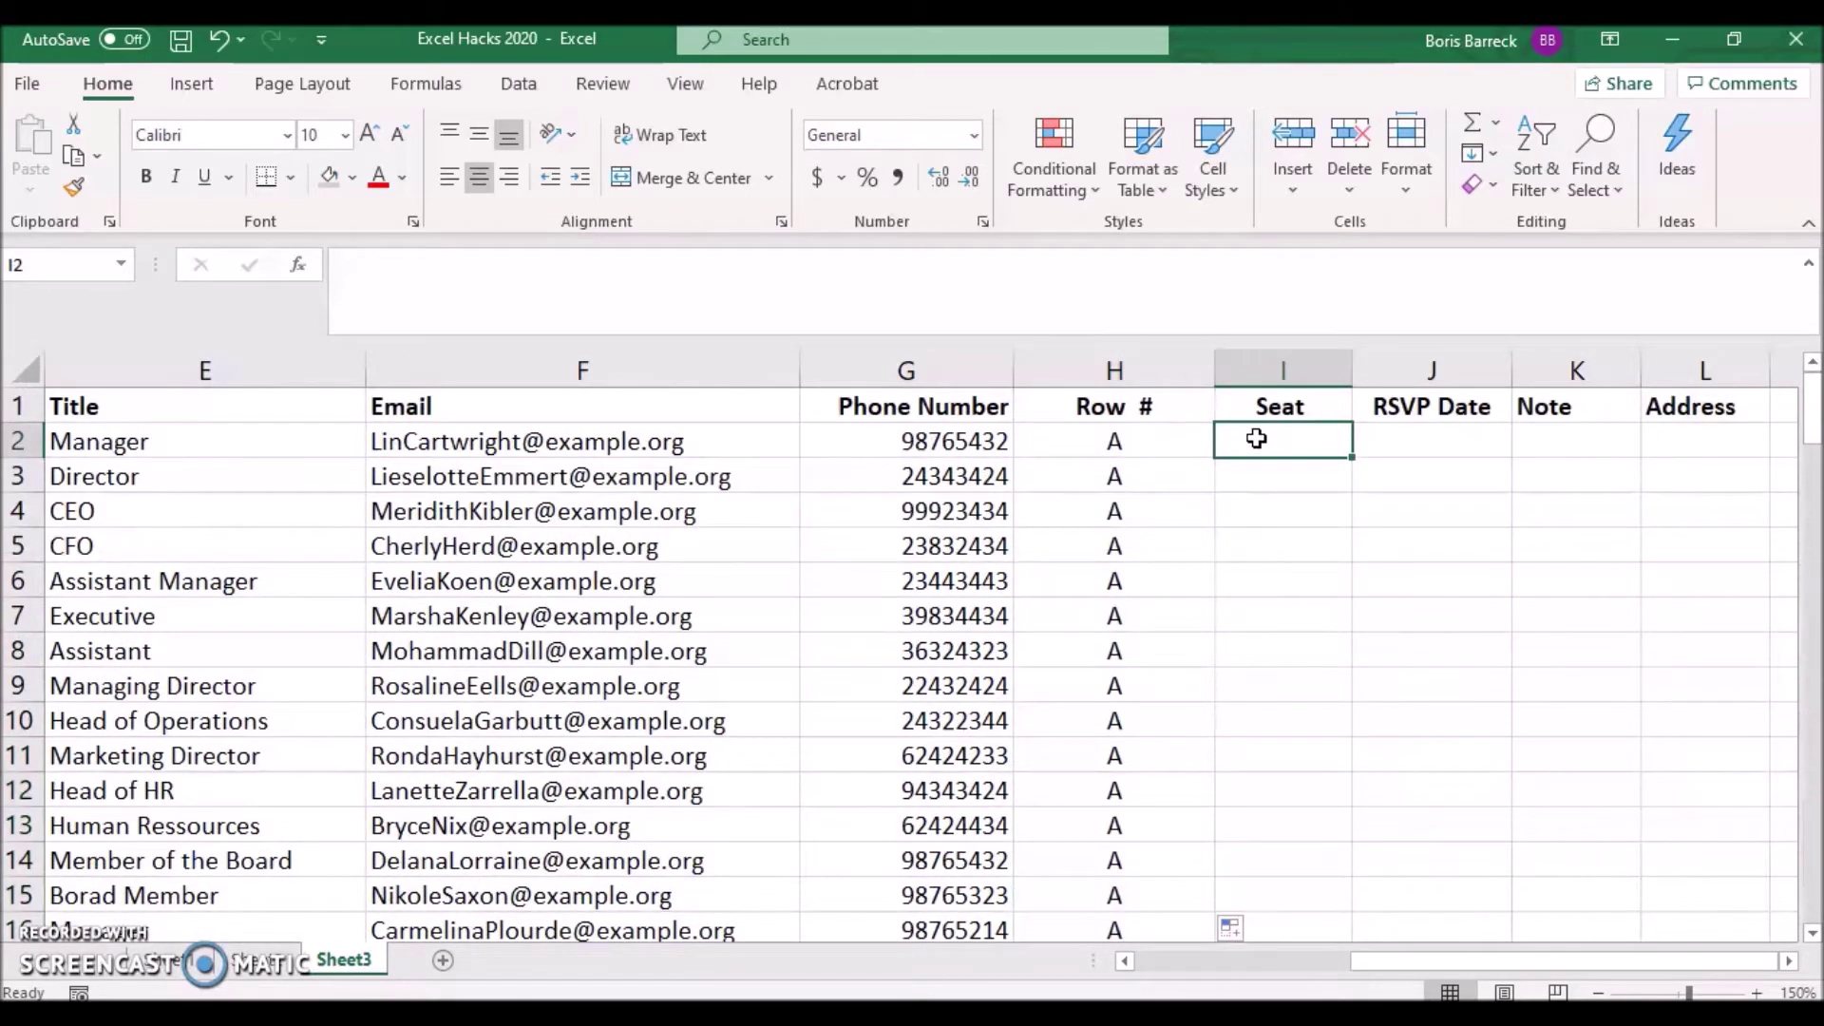
pyautogui.write('1')
pyautogui.click(1280, 477)
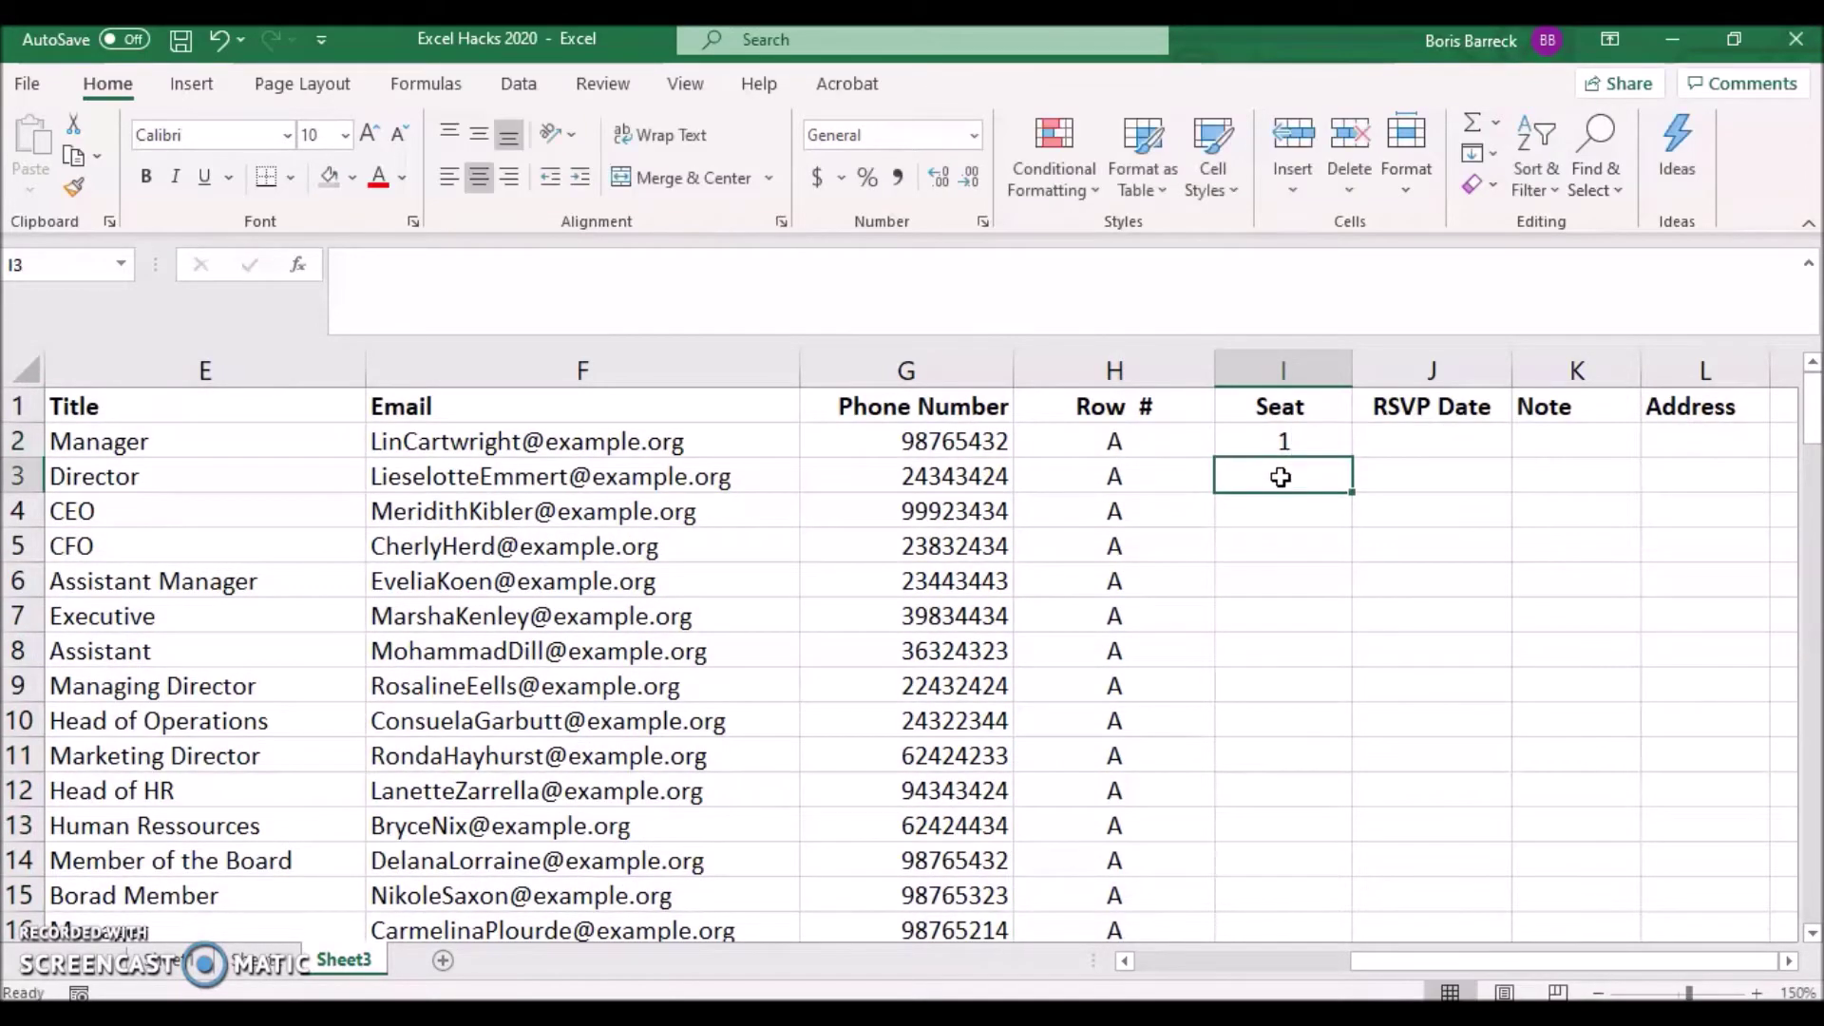
pyautogui.write('2')
pyautogui.click(1295, 513)
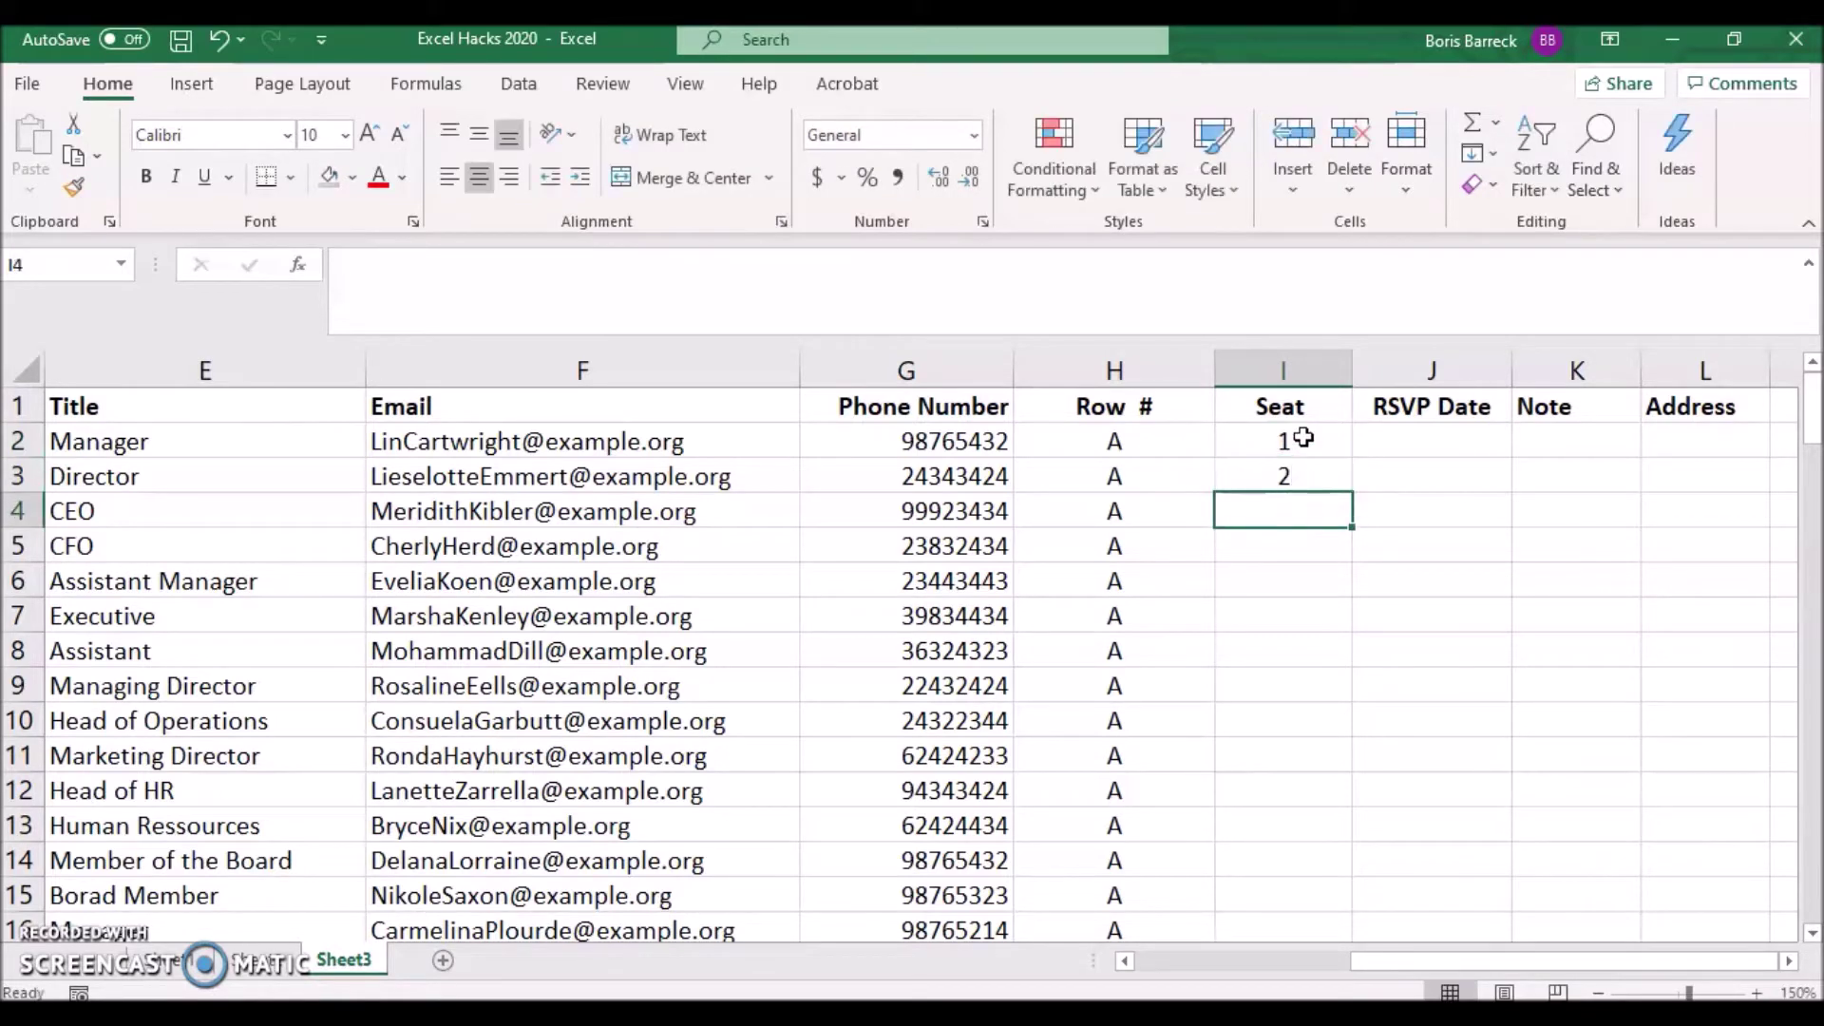
pyautogui.moveTo(1304, 438); pyautogui.dragTo(1343, 760)
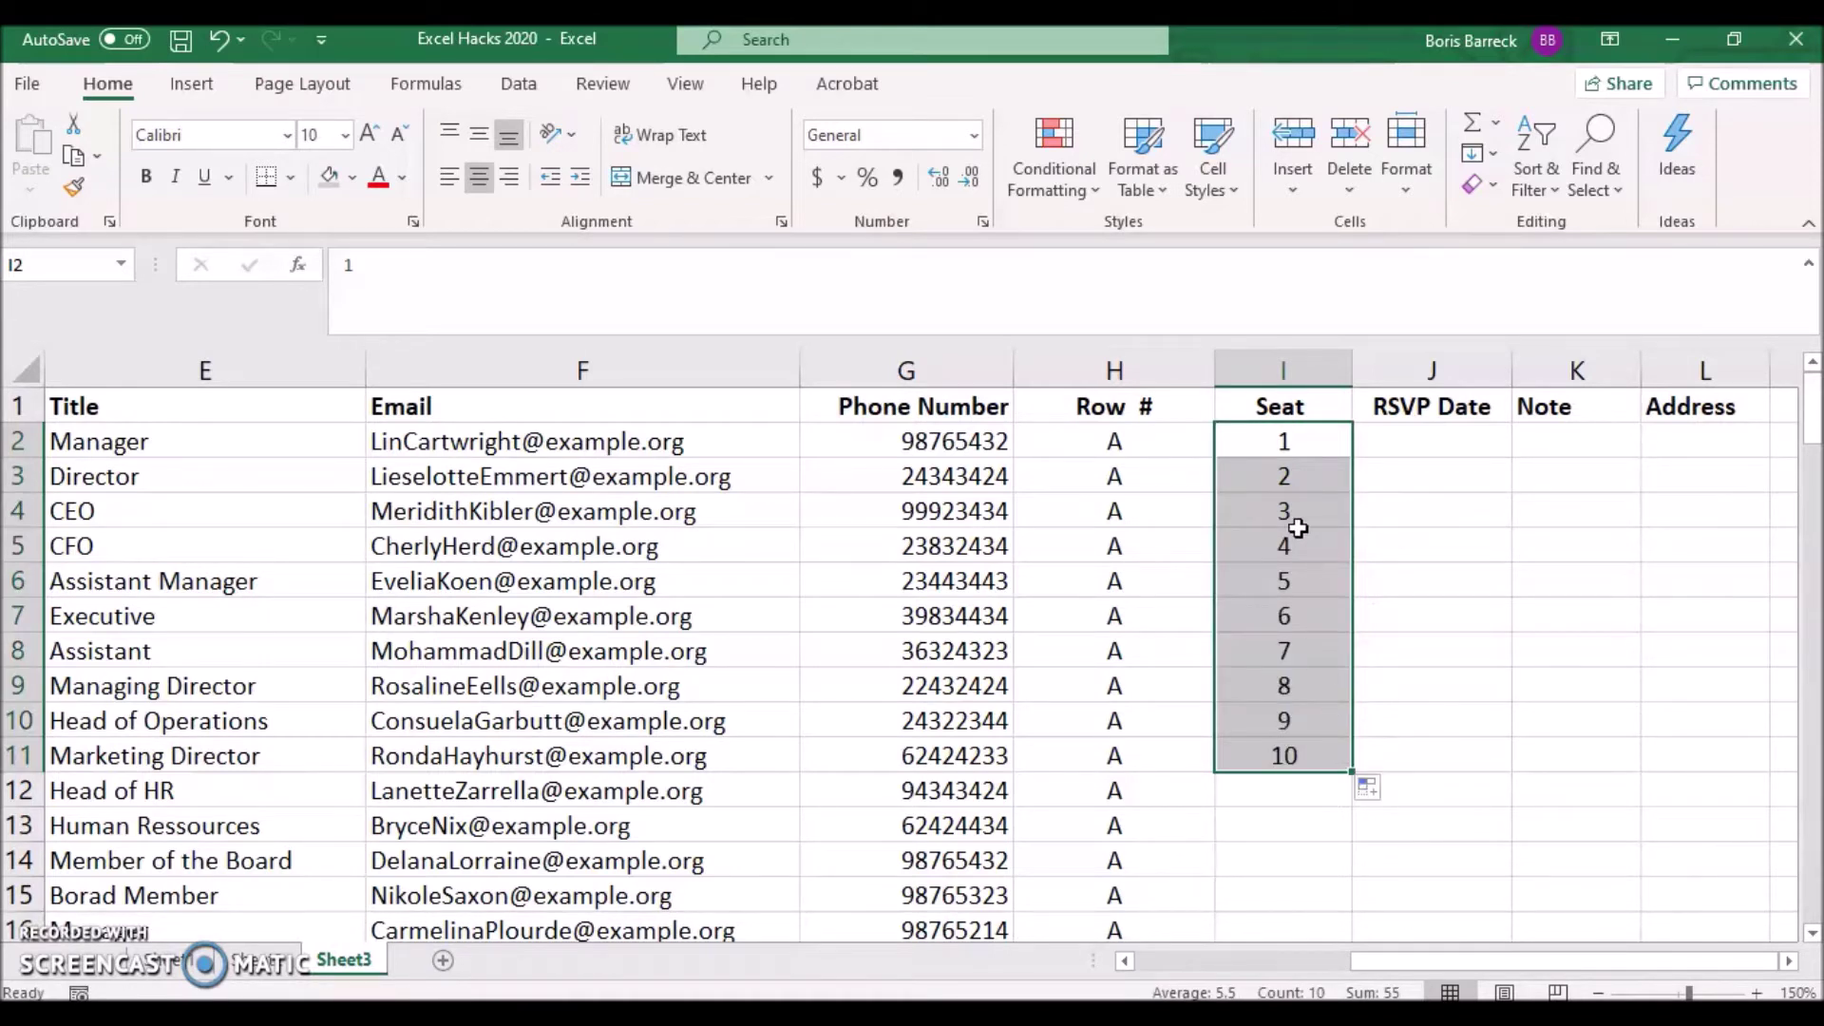
pyautogui.press('Delete')
# Enter 2 and 4 in I2:I3 and fill the even seat numbers down to 18.
pyautogui.click(1282, 444)
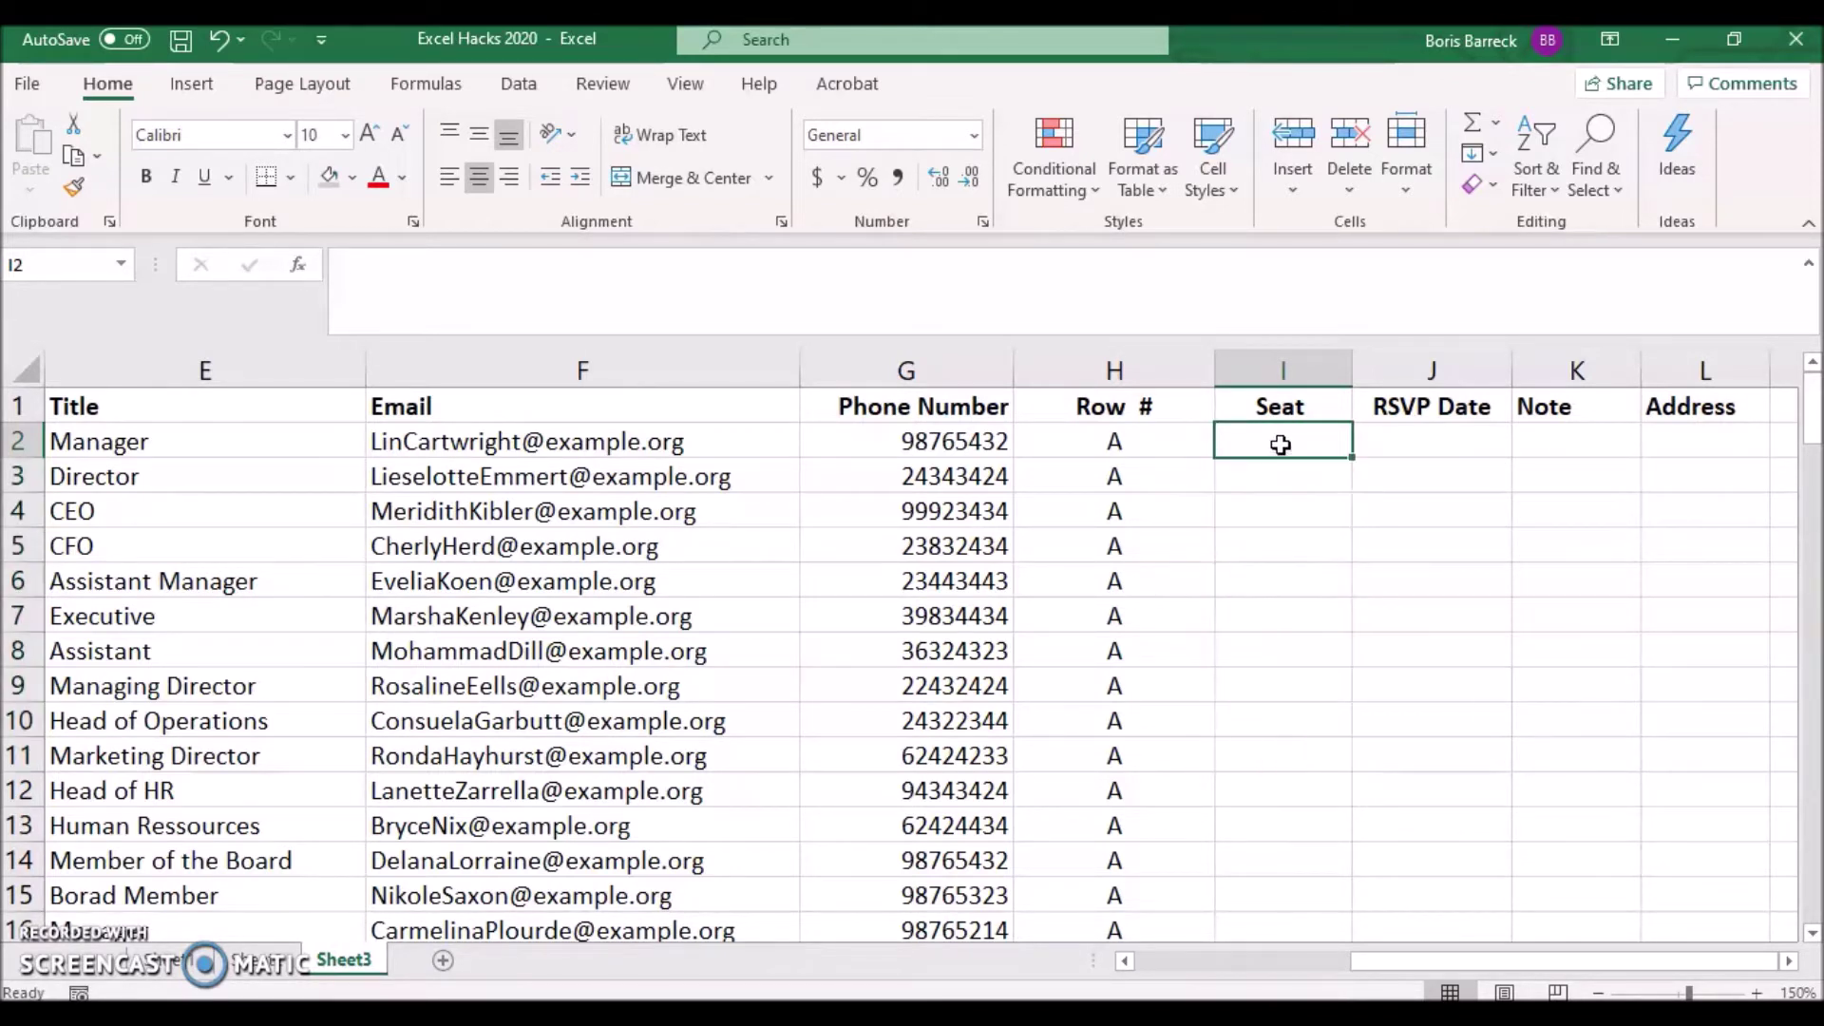
pyautogui.write('2')
pyautogui.press('Return')
pyautogui.write('4')
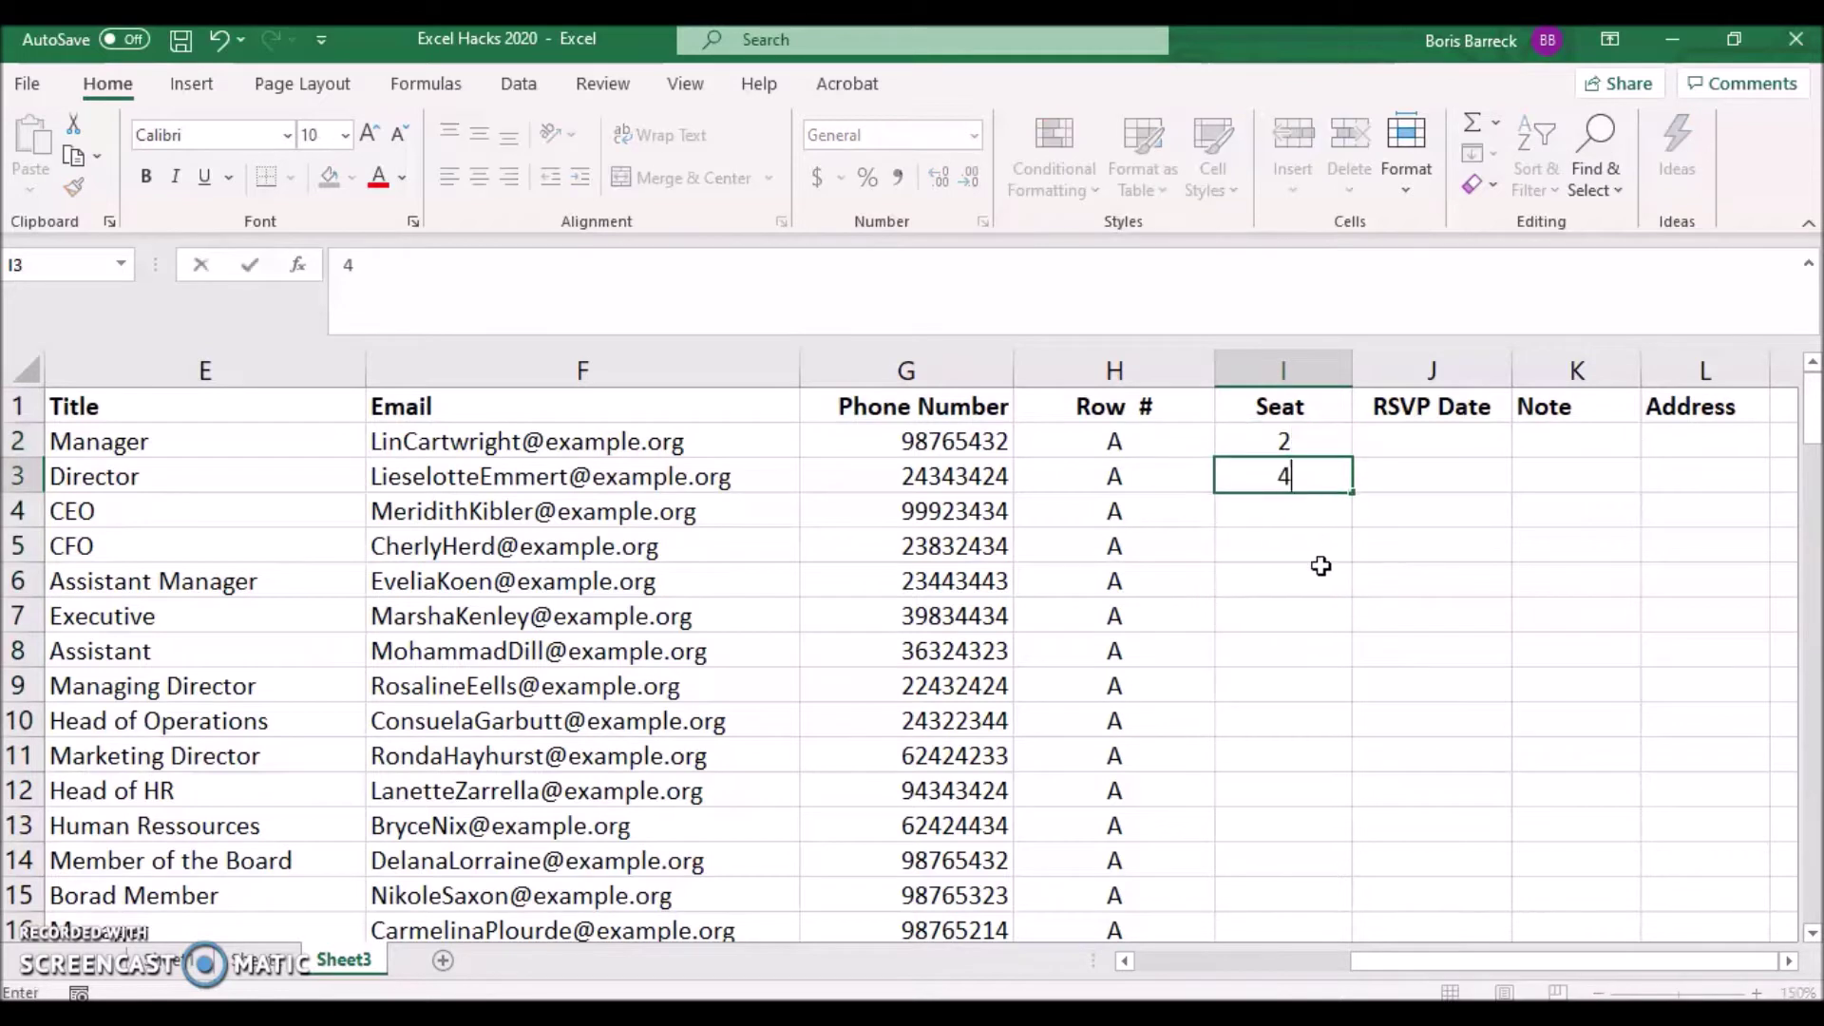
pyautogui.click(1325, 615)
pyautogui.click(1331, 447)
pyautogui.moveTo(1330, 461); pyautogui.dragTo(1345, 750)
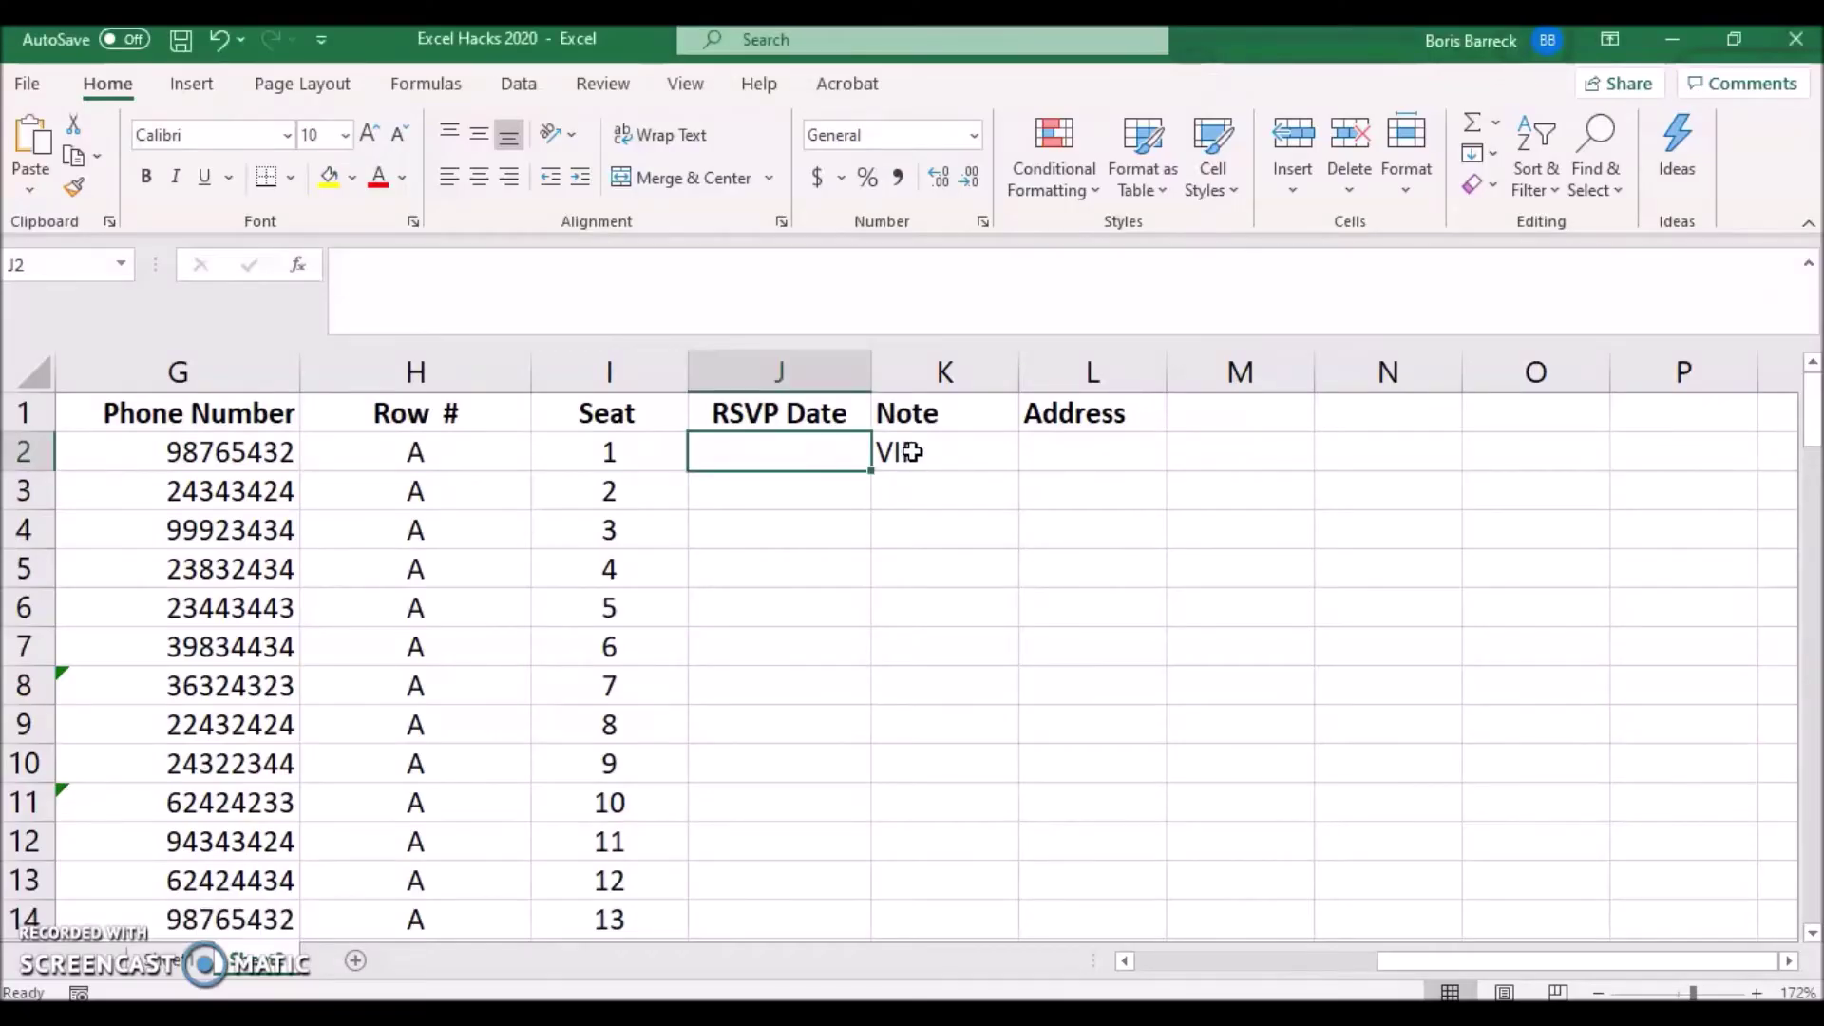
# Copy the VIP note from K2 into the Note cells K5 and K8.
pyautogui.click(910, 453)
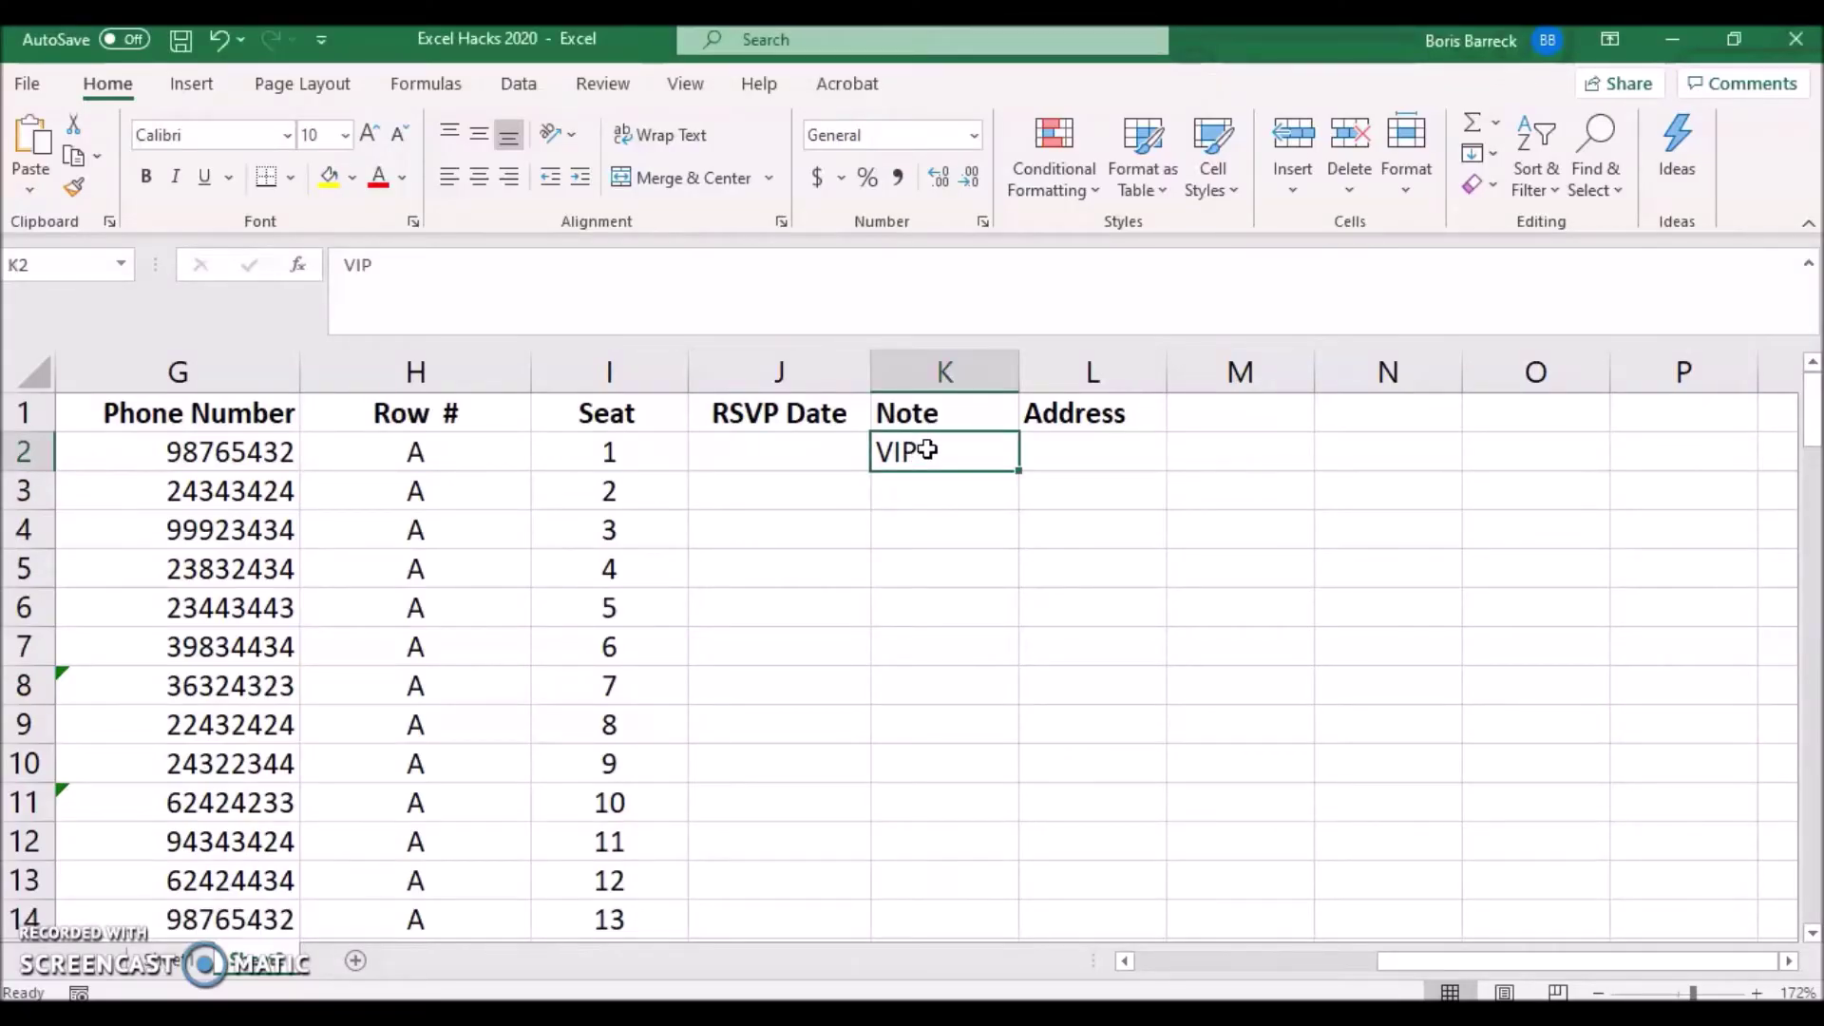
pyautogui.rightClick(926, 451)
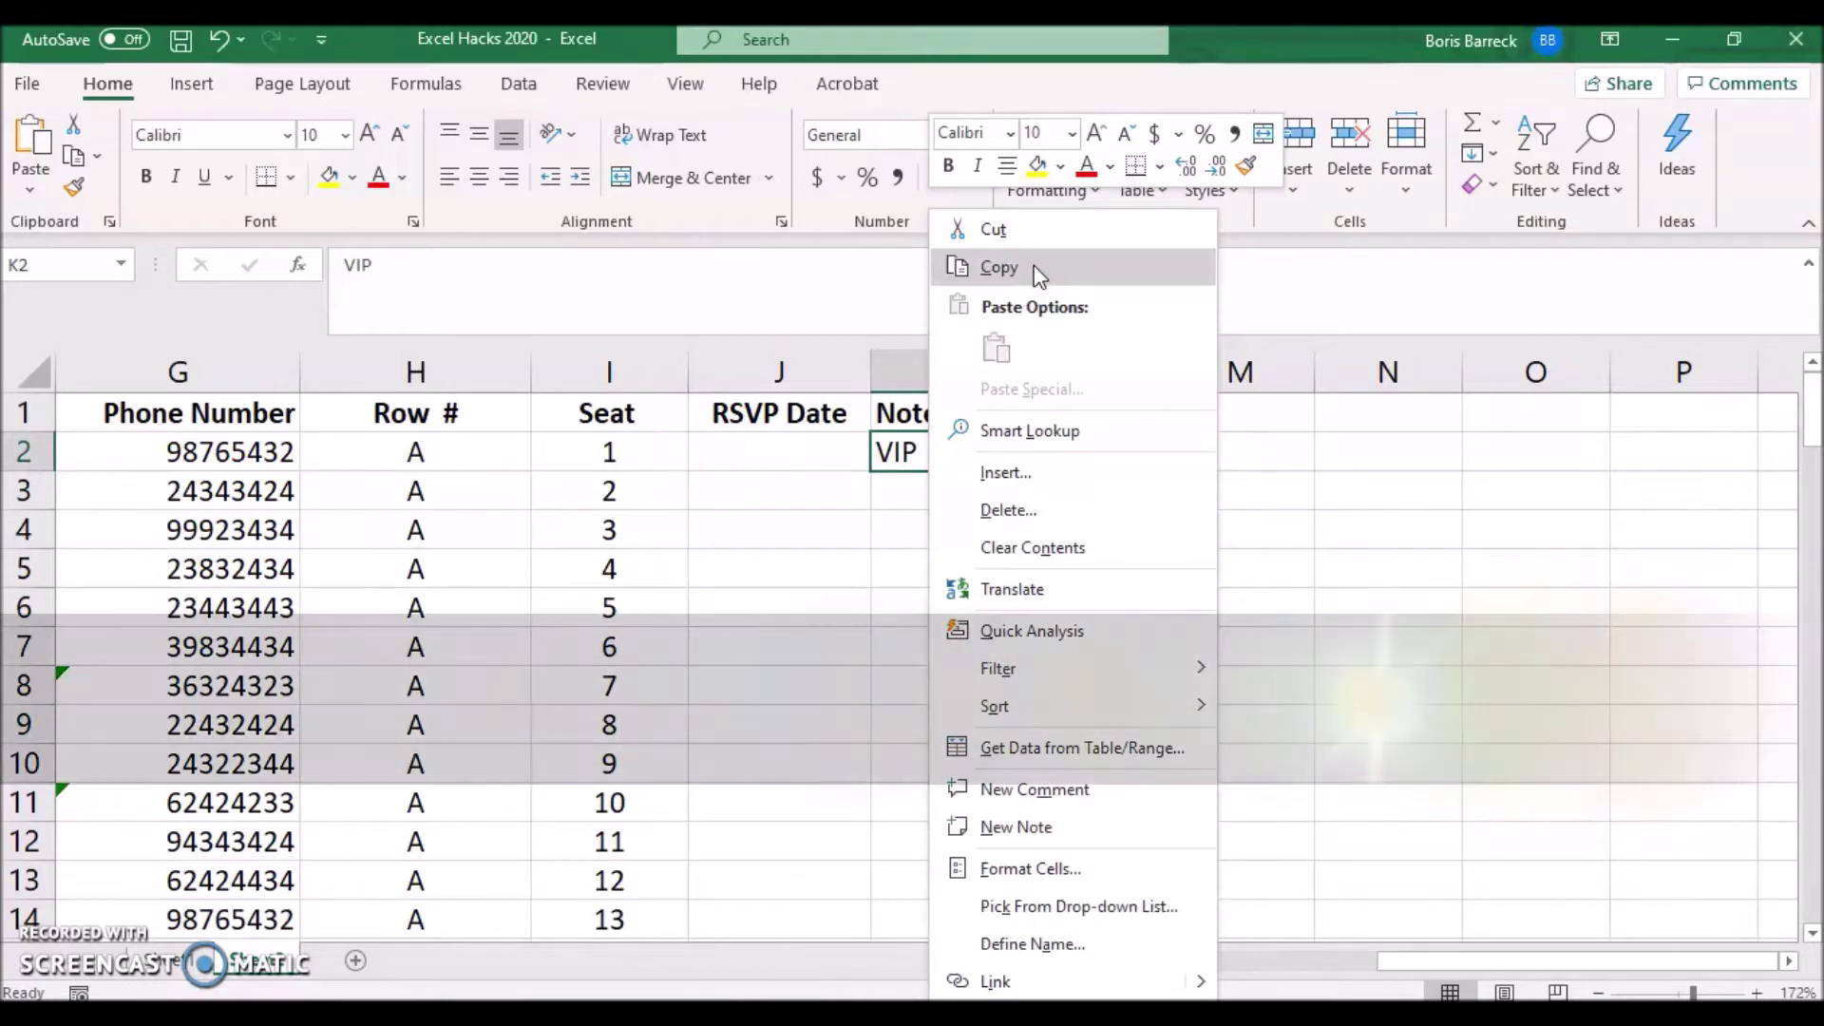
pyautogui.click(1039, 275)
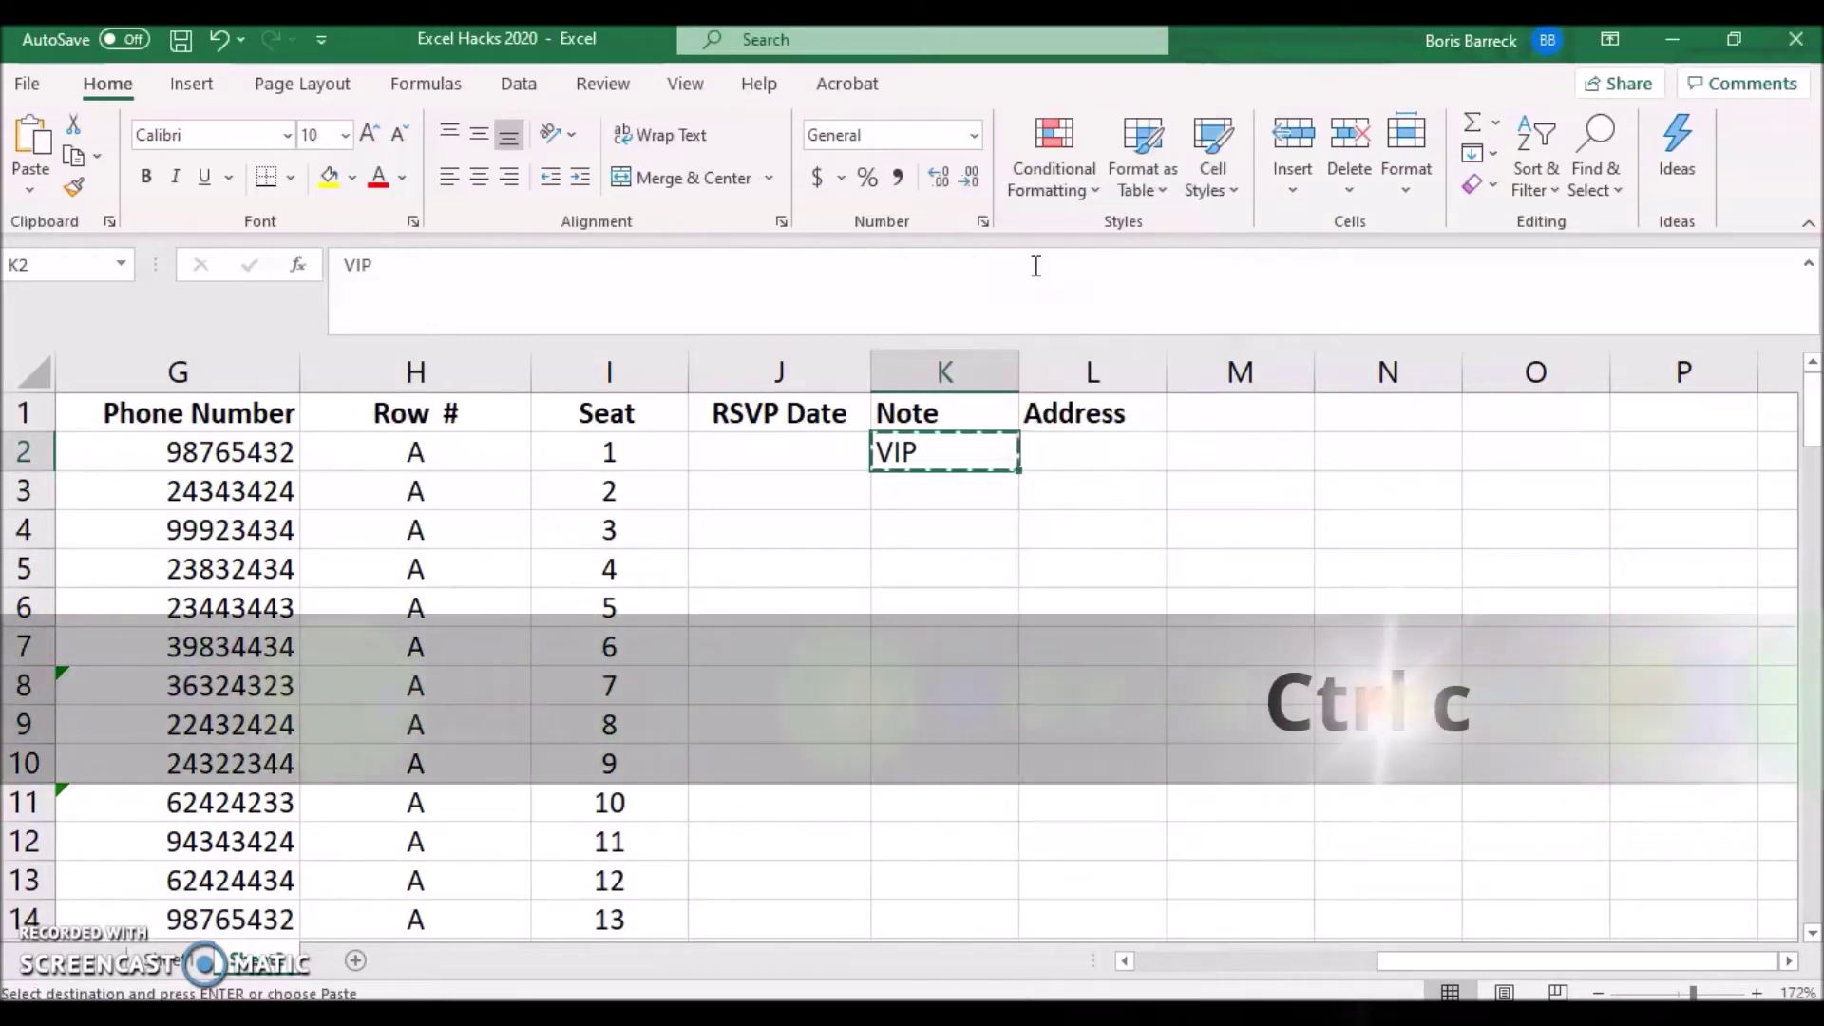
pyautogui.click(931, 574)
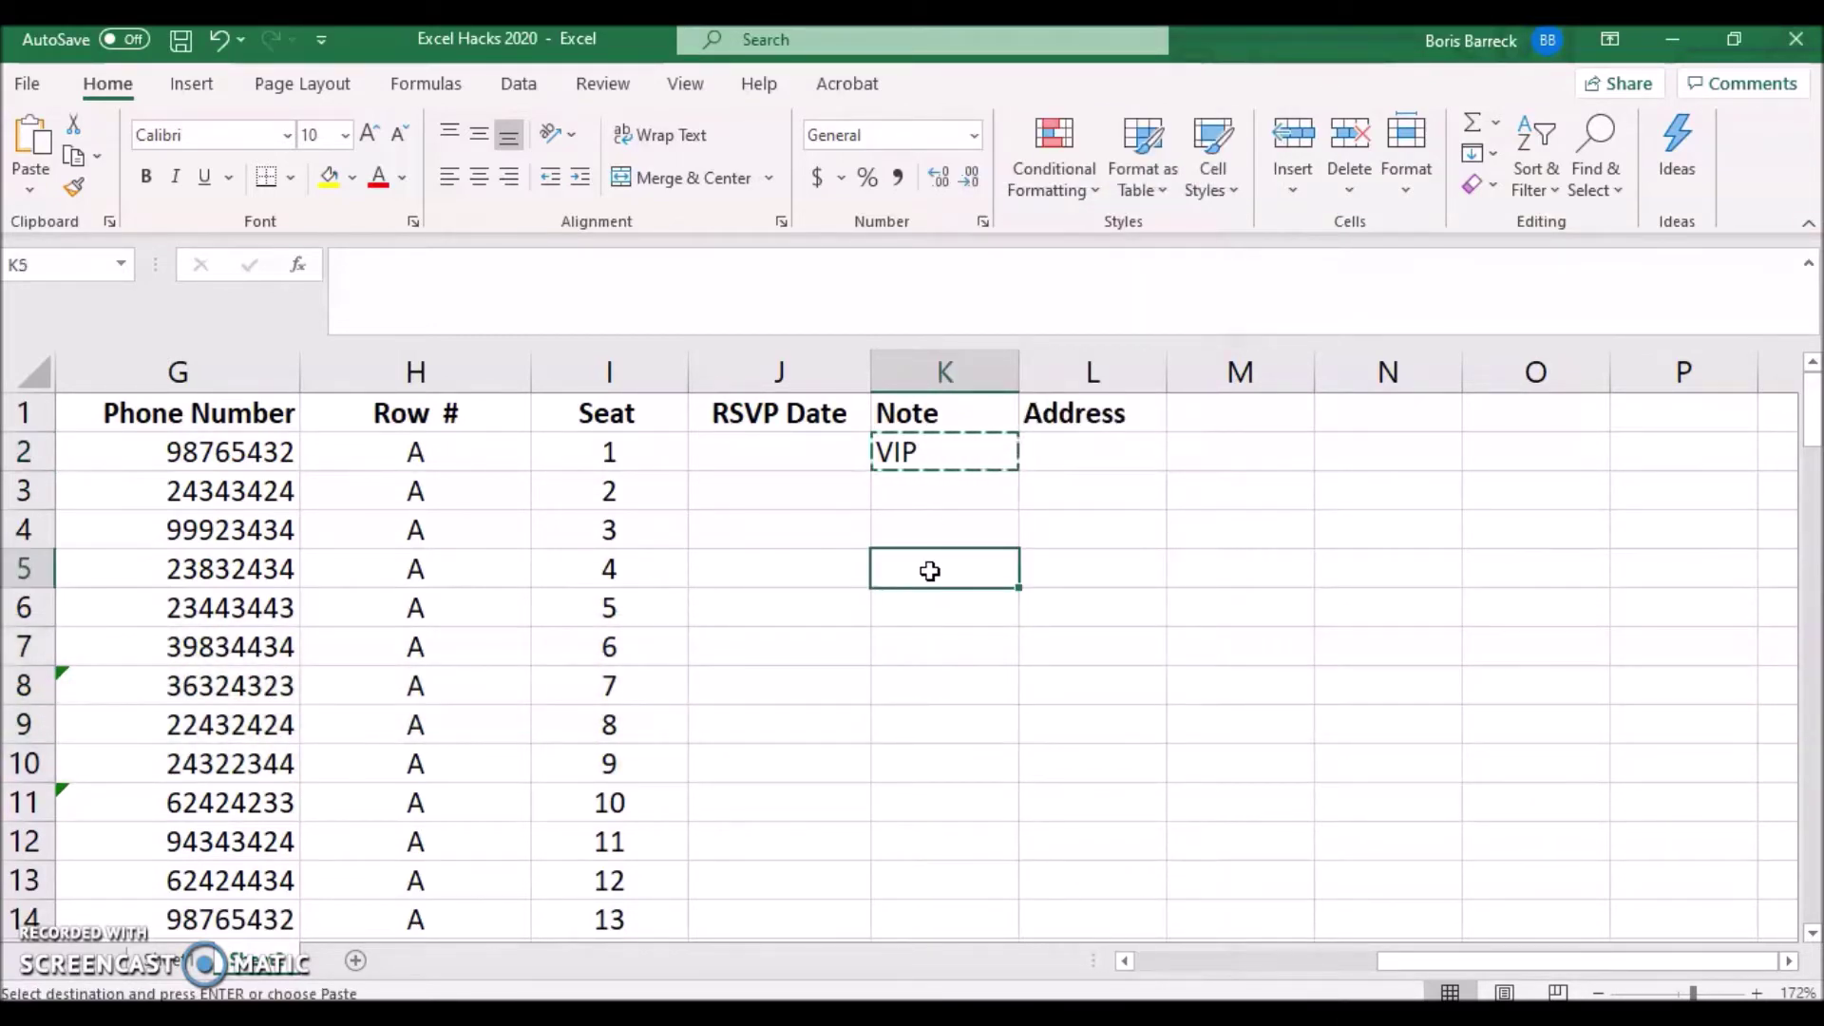
pyautogui.rightClick(930, 571)
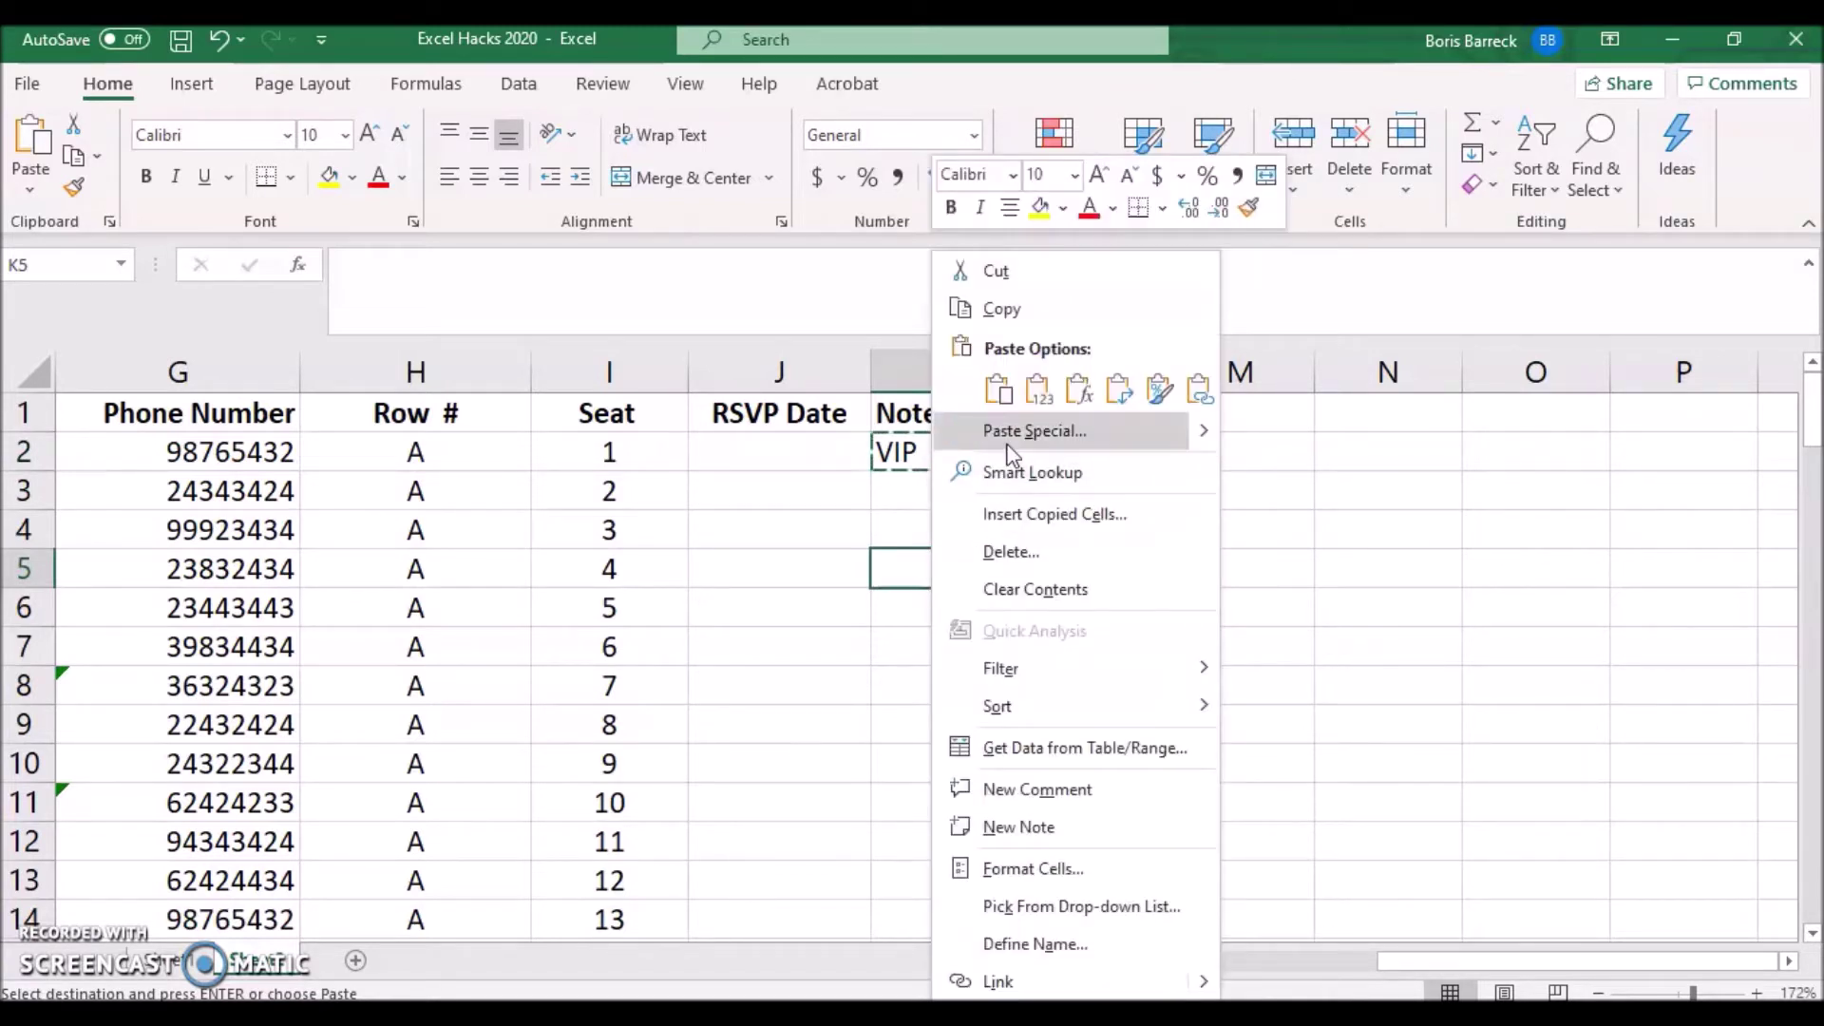
pyautogui.click(917, 572)
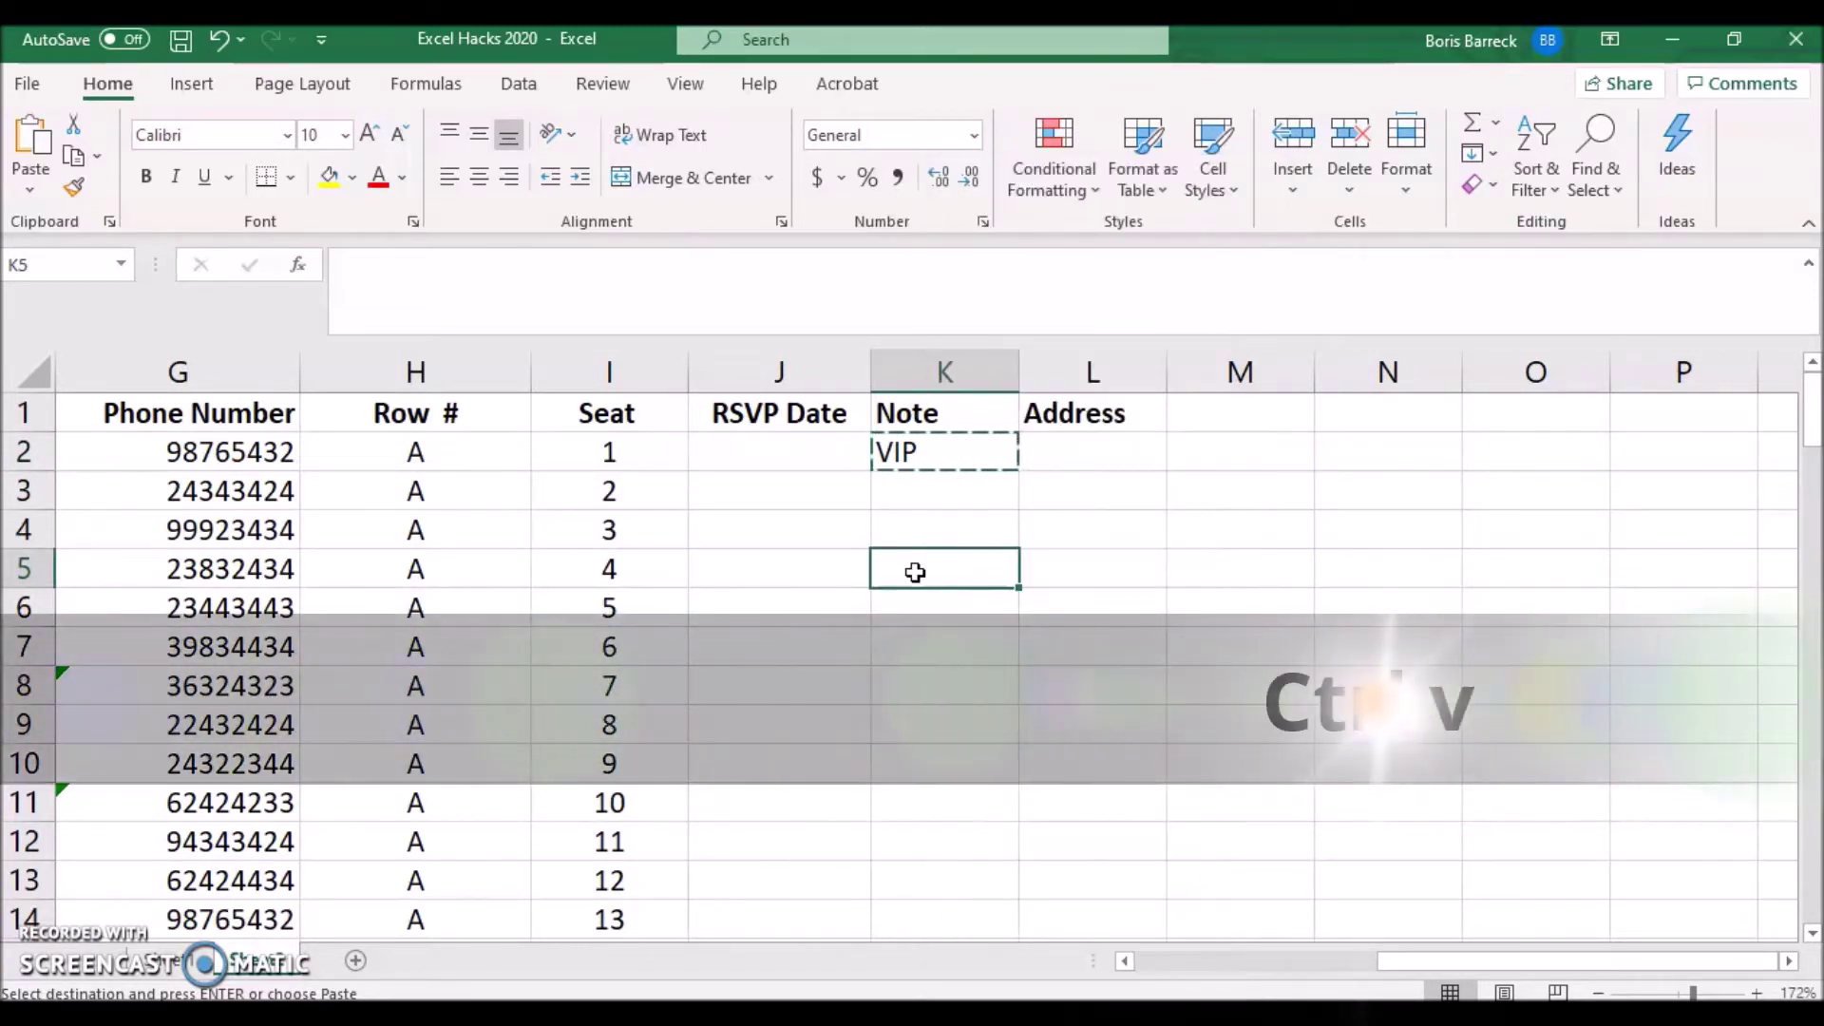
pyautogui.hotkey('ctrl', 'v')
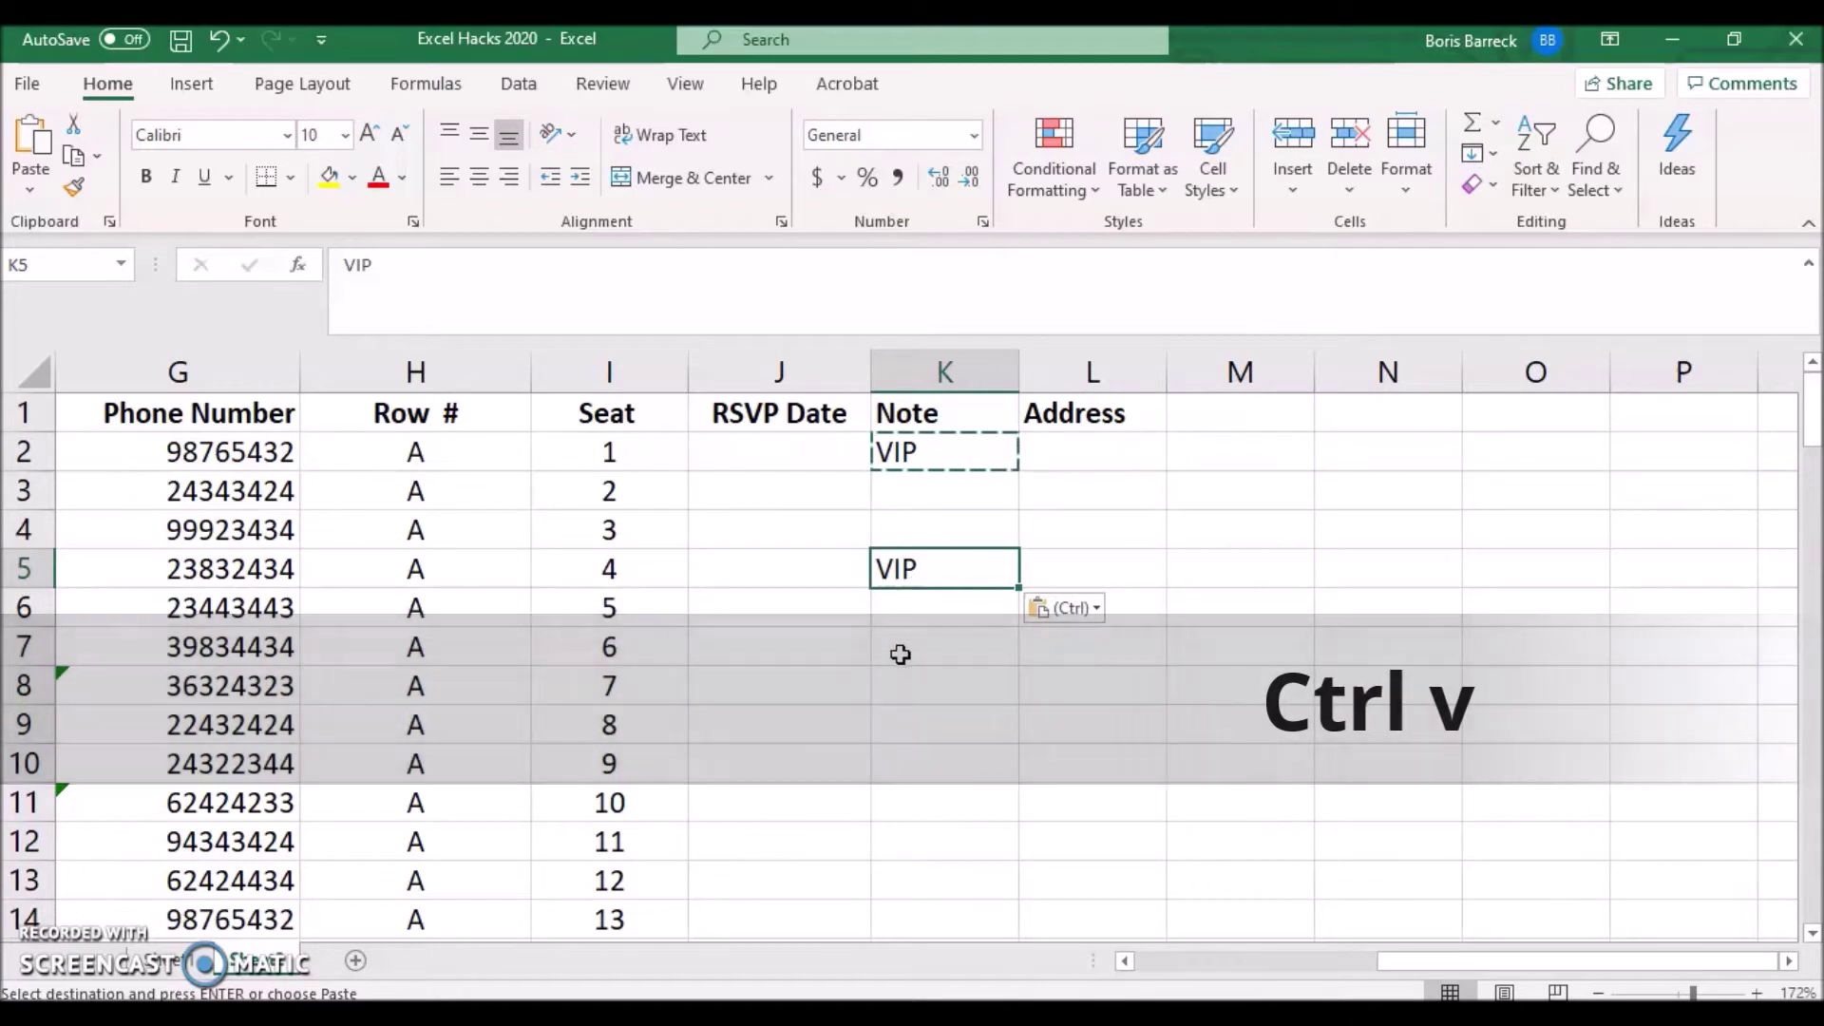
pyautogui.click(899, 679)
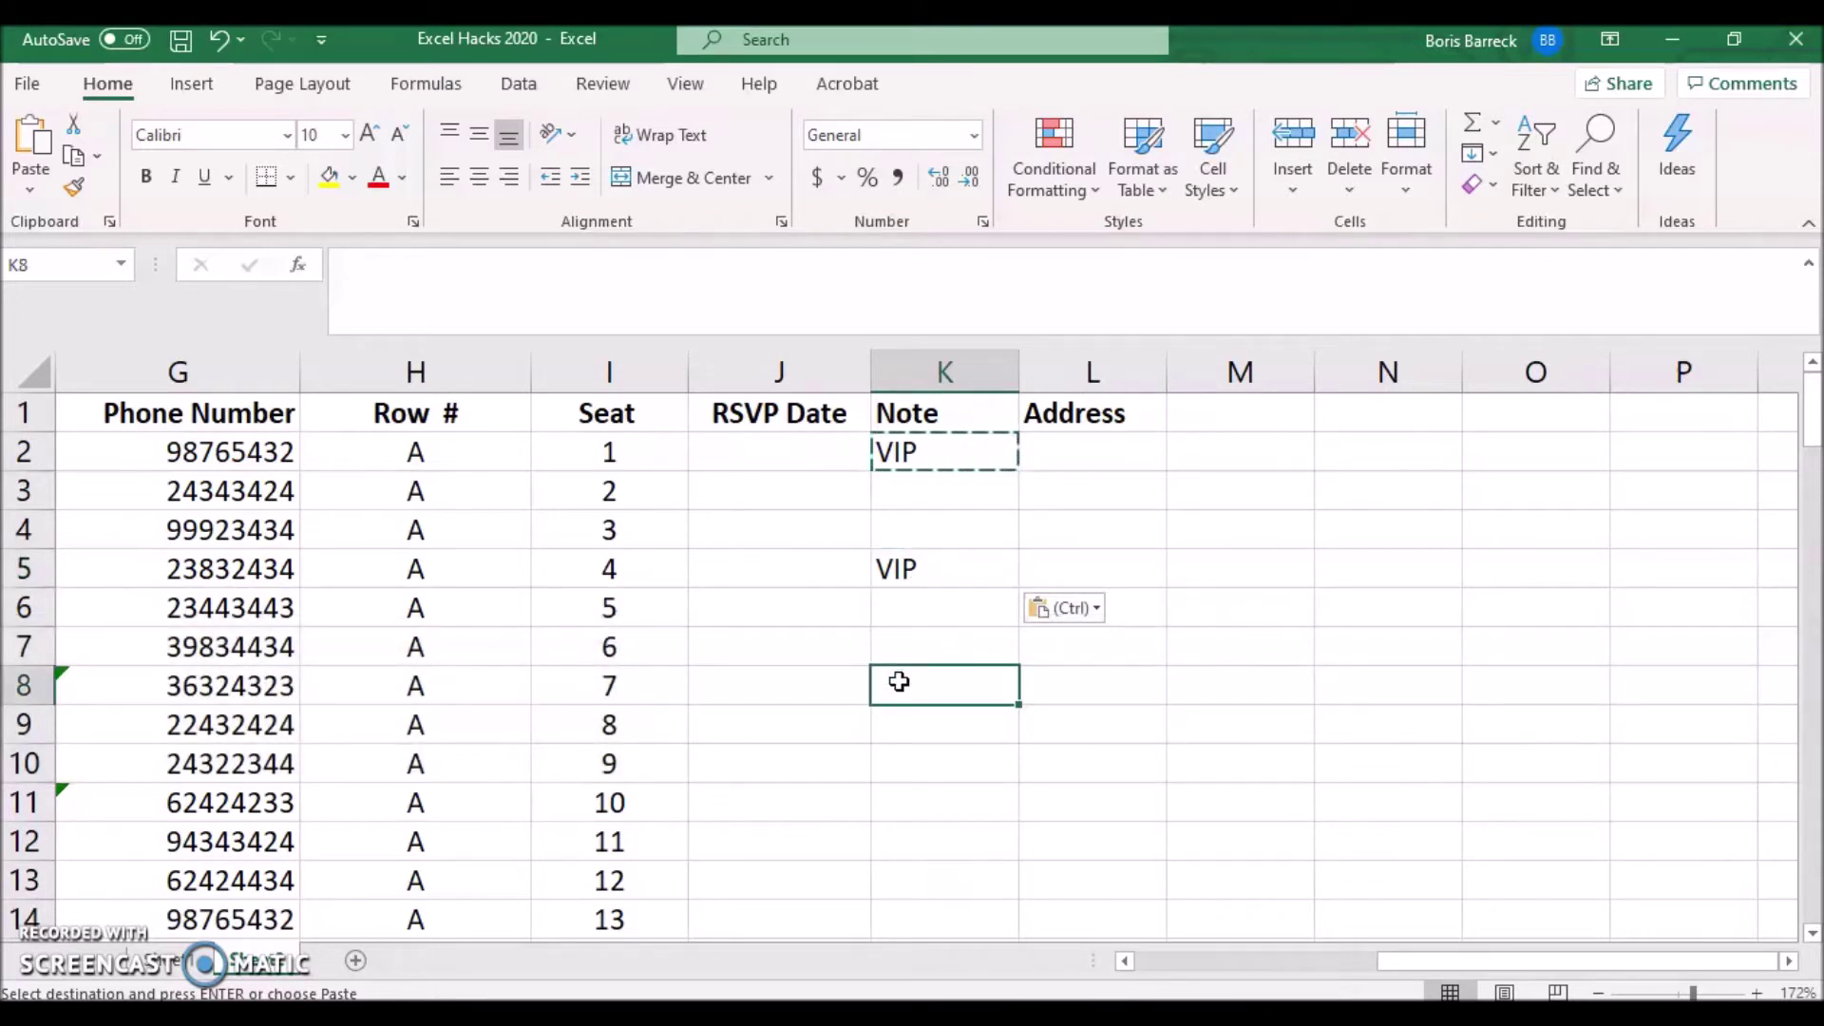
pyautogui.press('Return')
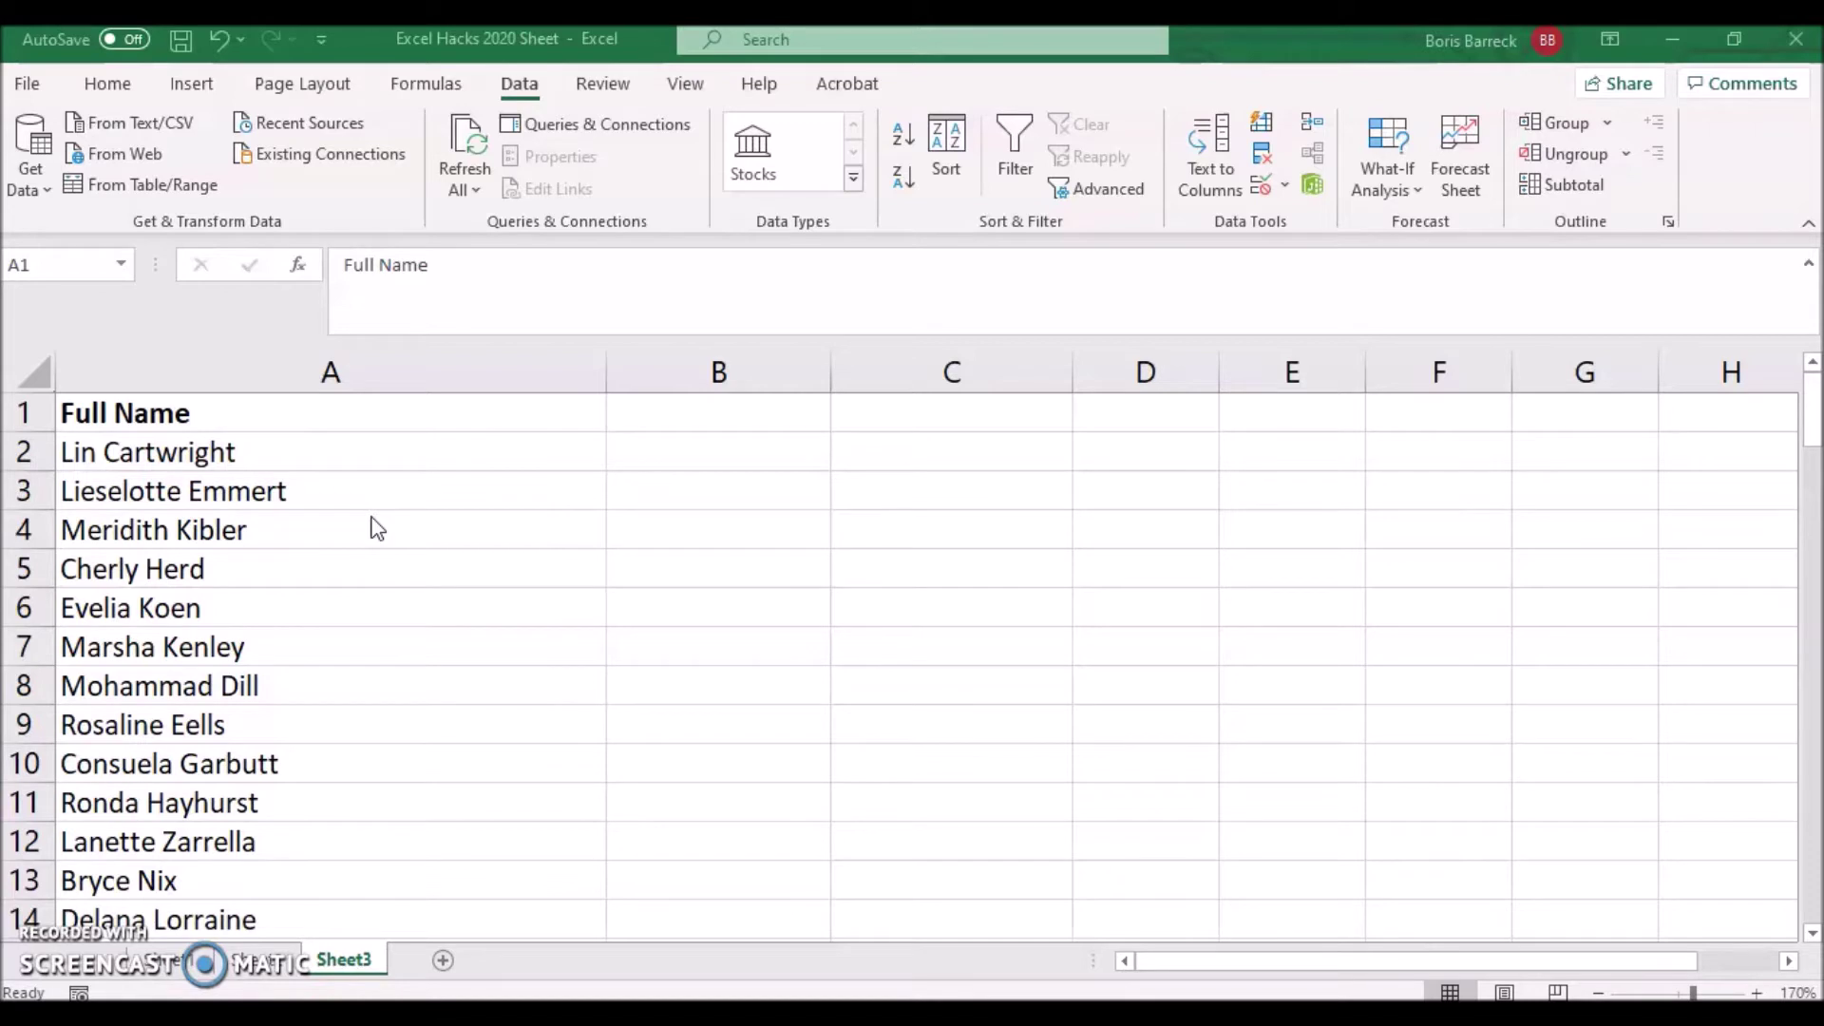
# Select the Full Name column and start the Text to Columns wizard.
pyautogui.click(310, 372)
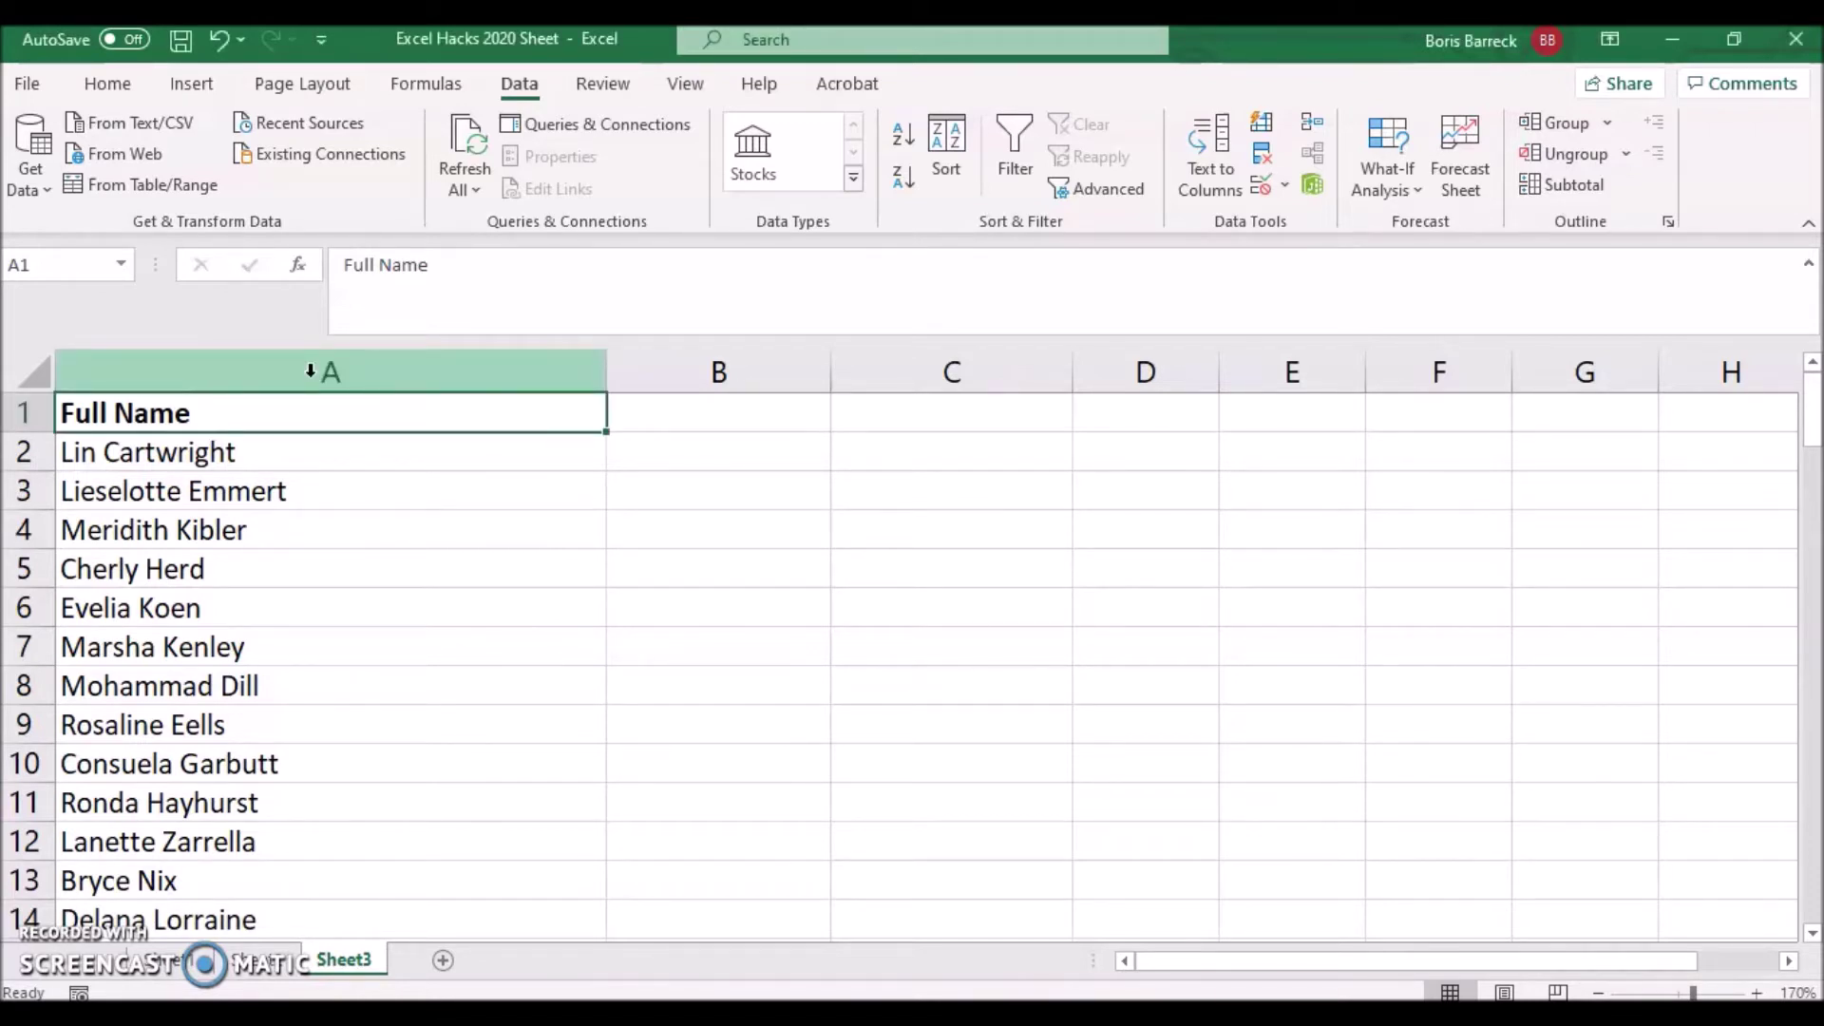
pyautogui.click(602, 397)
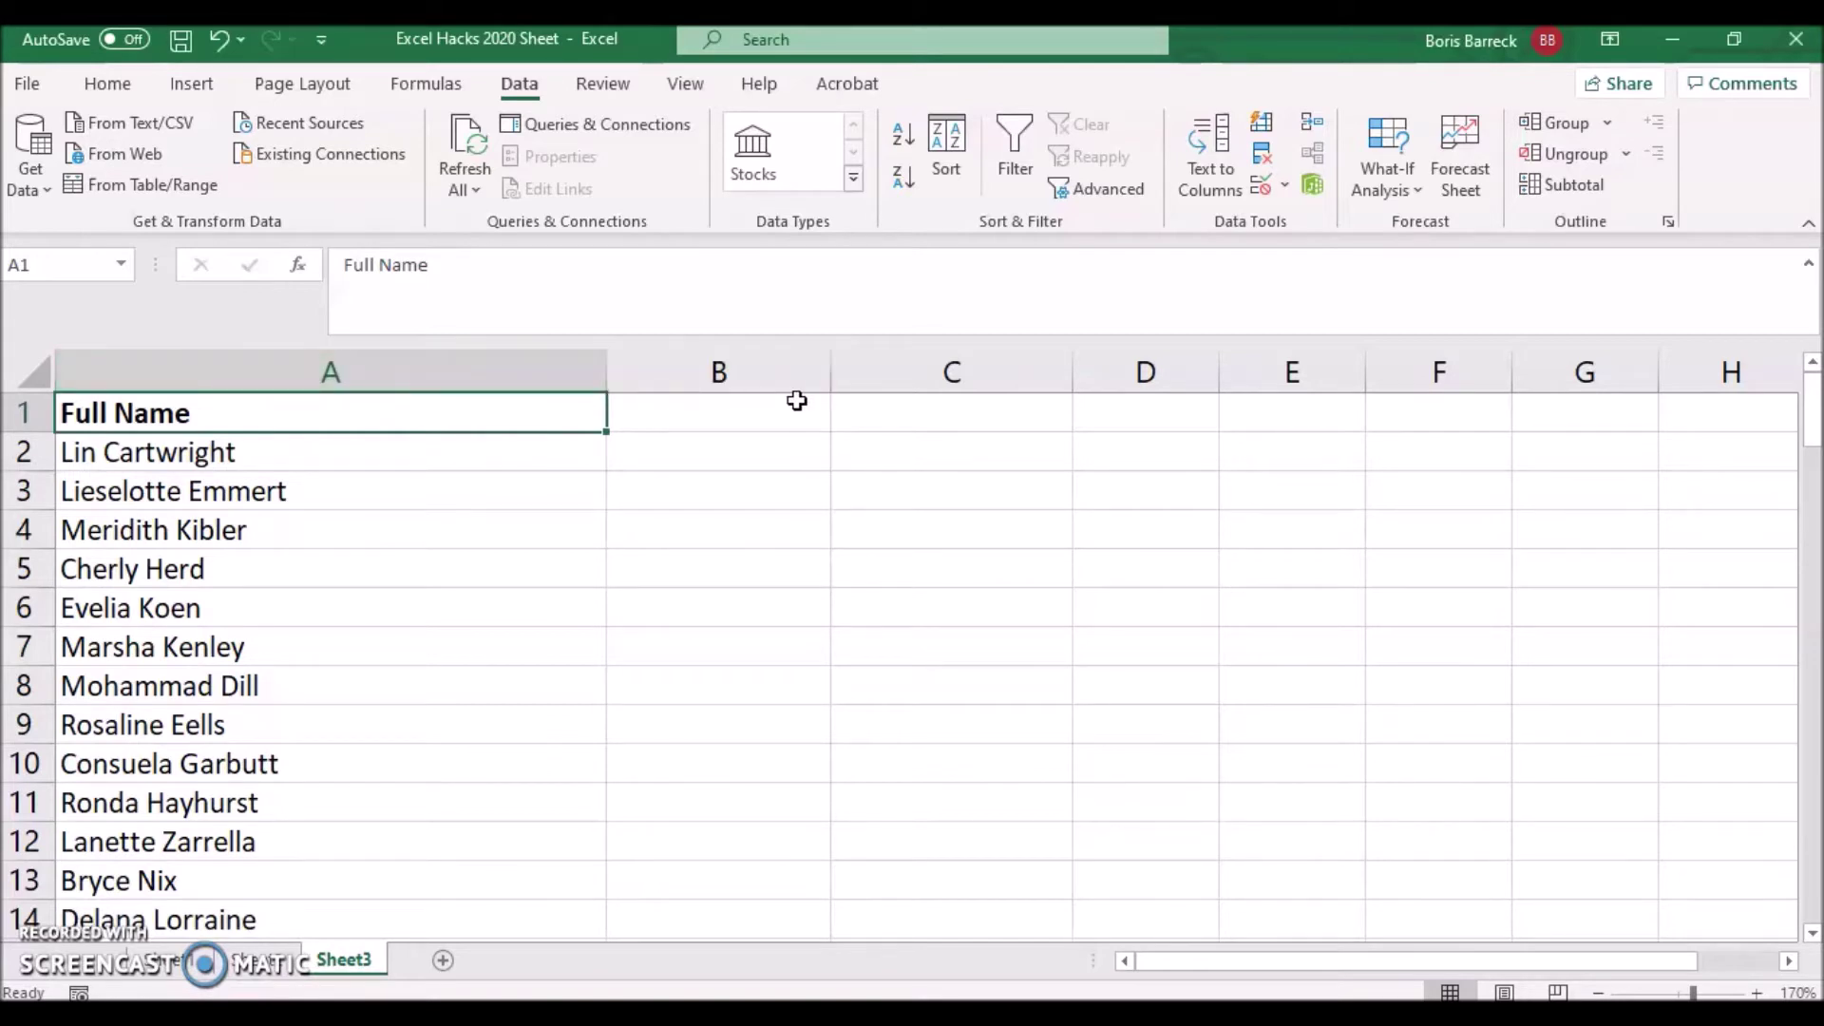
pyautogui.click(390, 375)
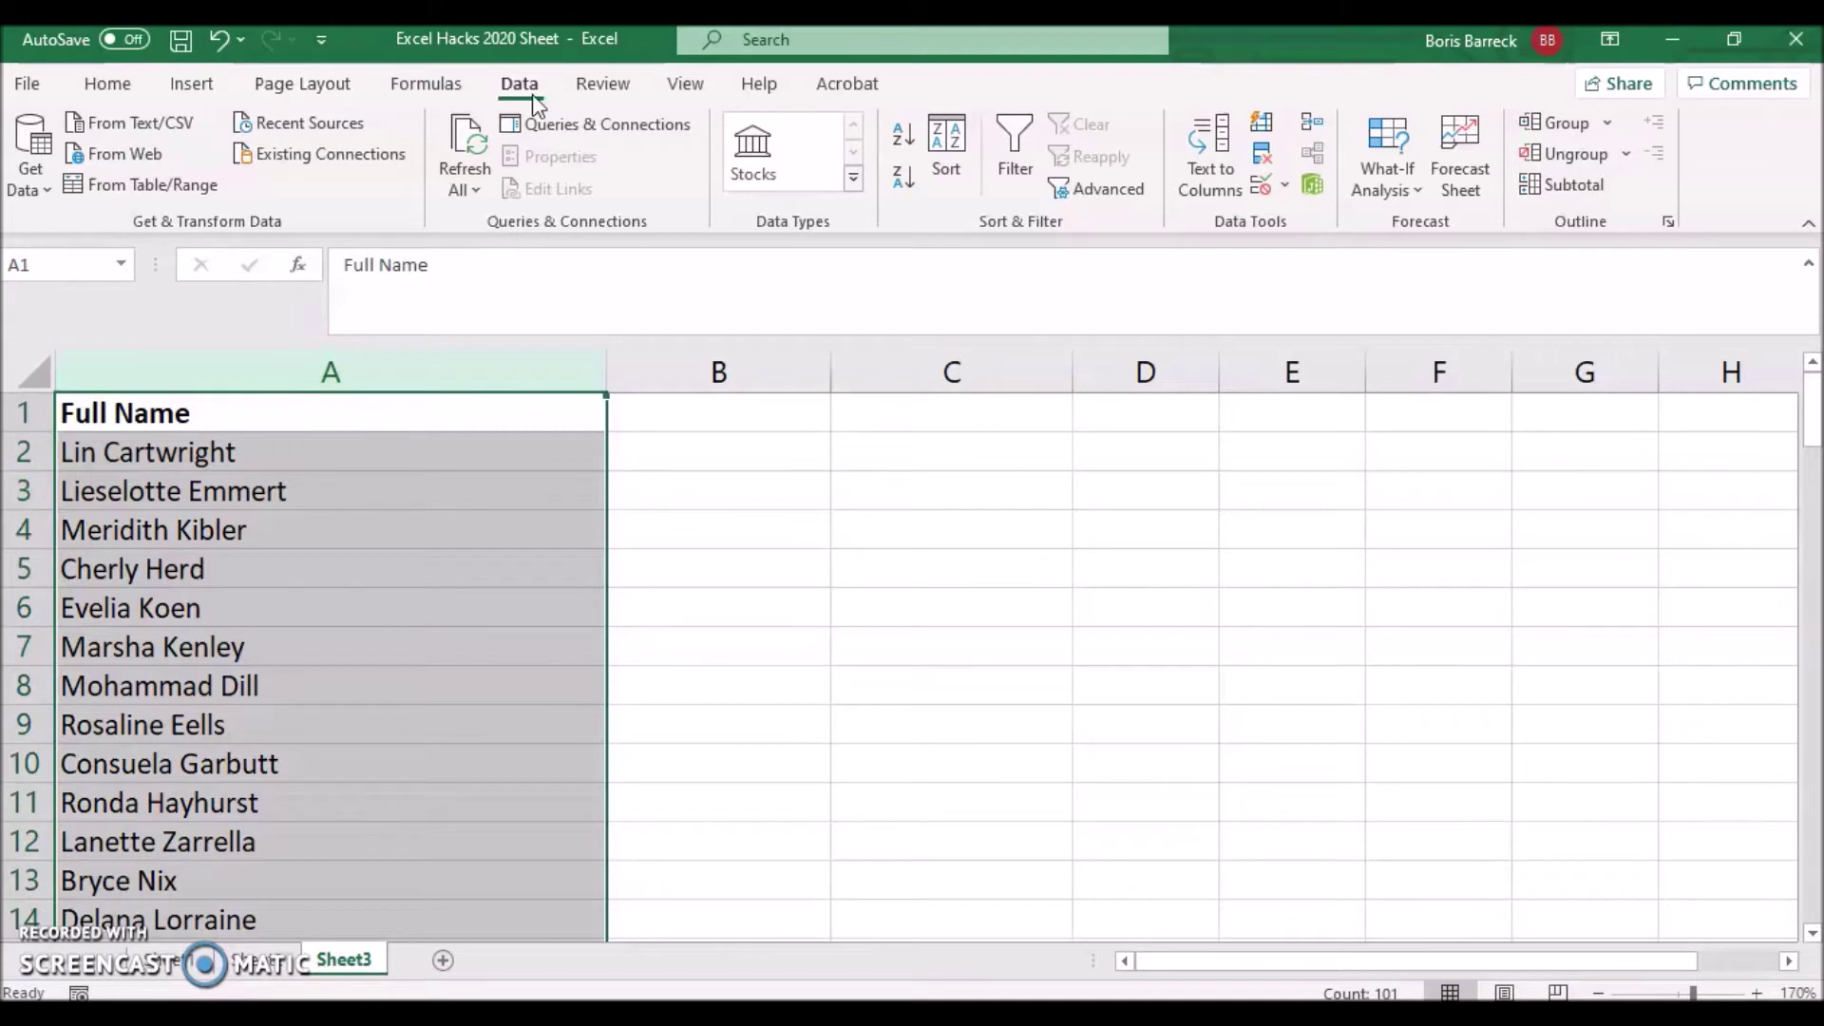
pyautogui.click(1189, 177)
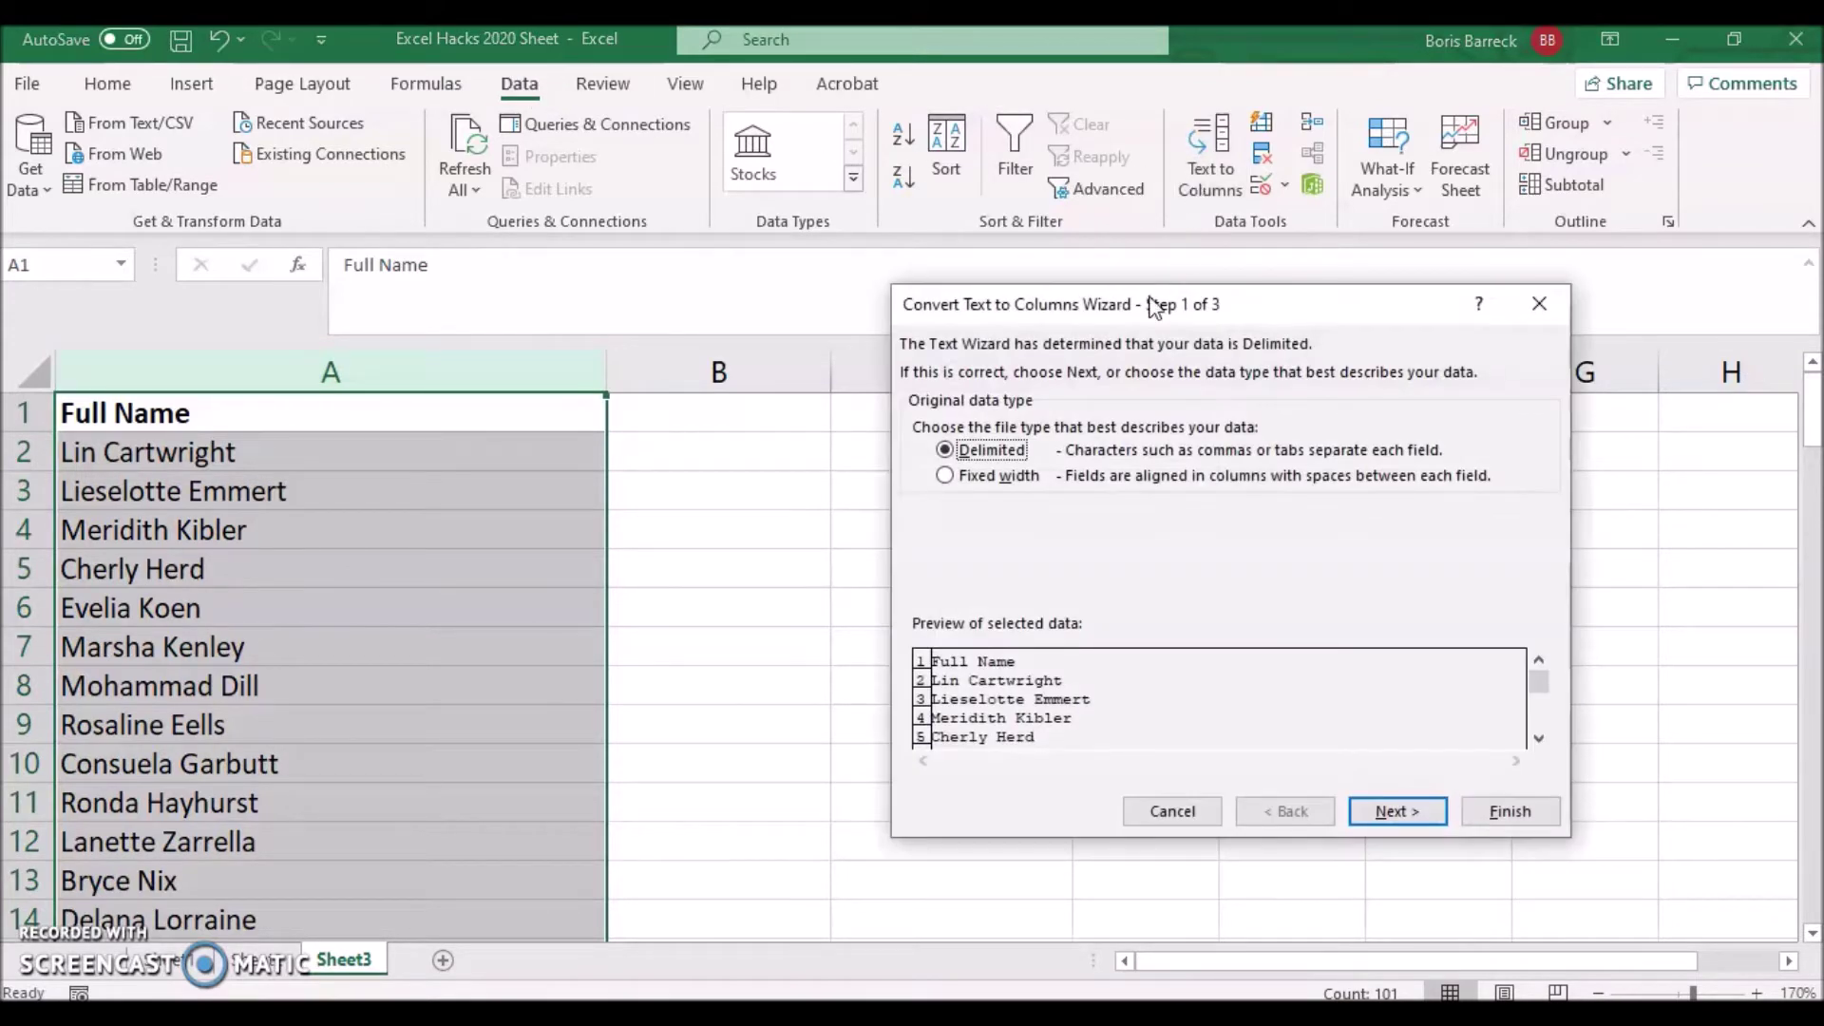
pyautogui.click(1382, 814)
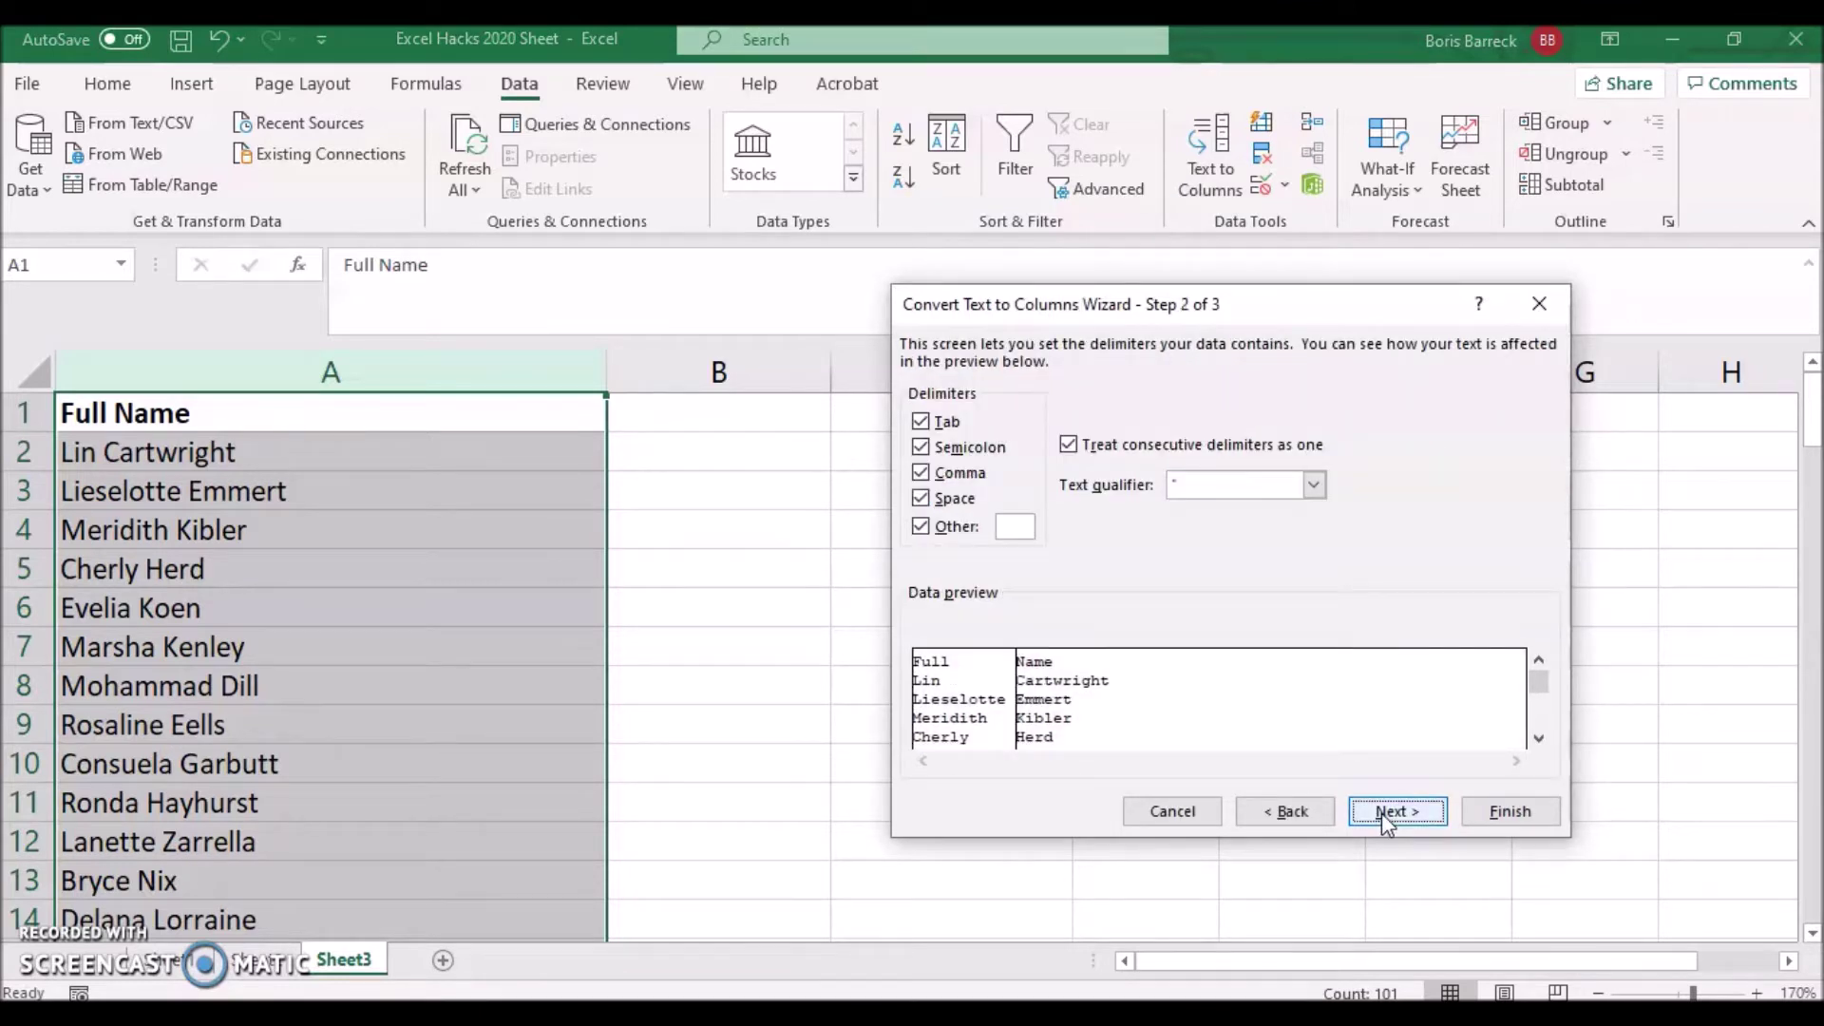
# Untick the tab, semicolon, comma and other delimiters, and set the destination to B1.
pyautogui.click(921, 422)
pyautogui.click(920, 446)
pyautogui.click(921, 472)
pyautogui.click(920, 526)
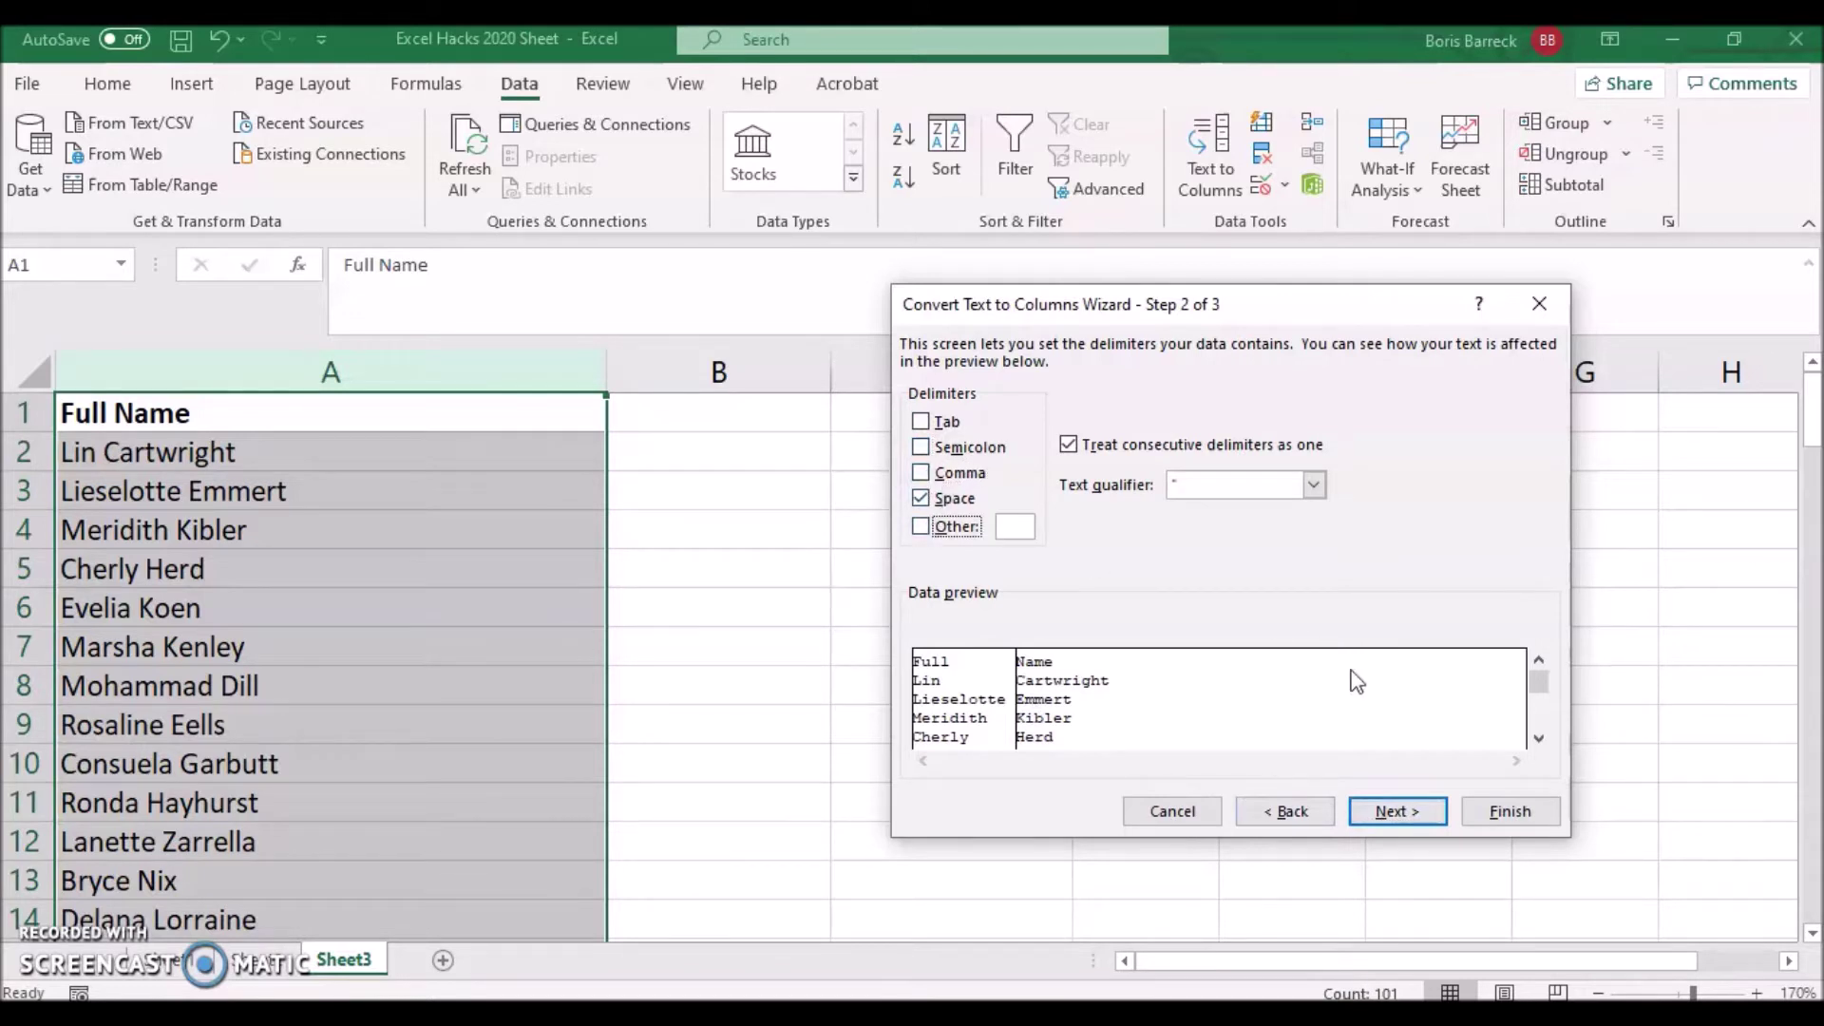
pyautogui.click(1411, 812)
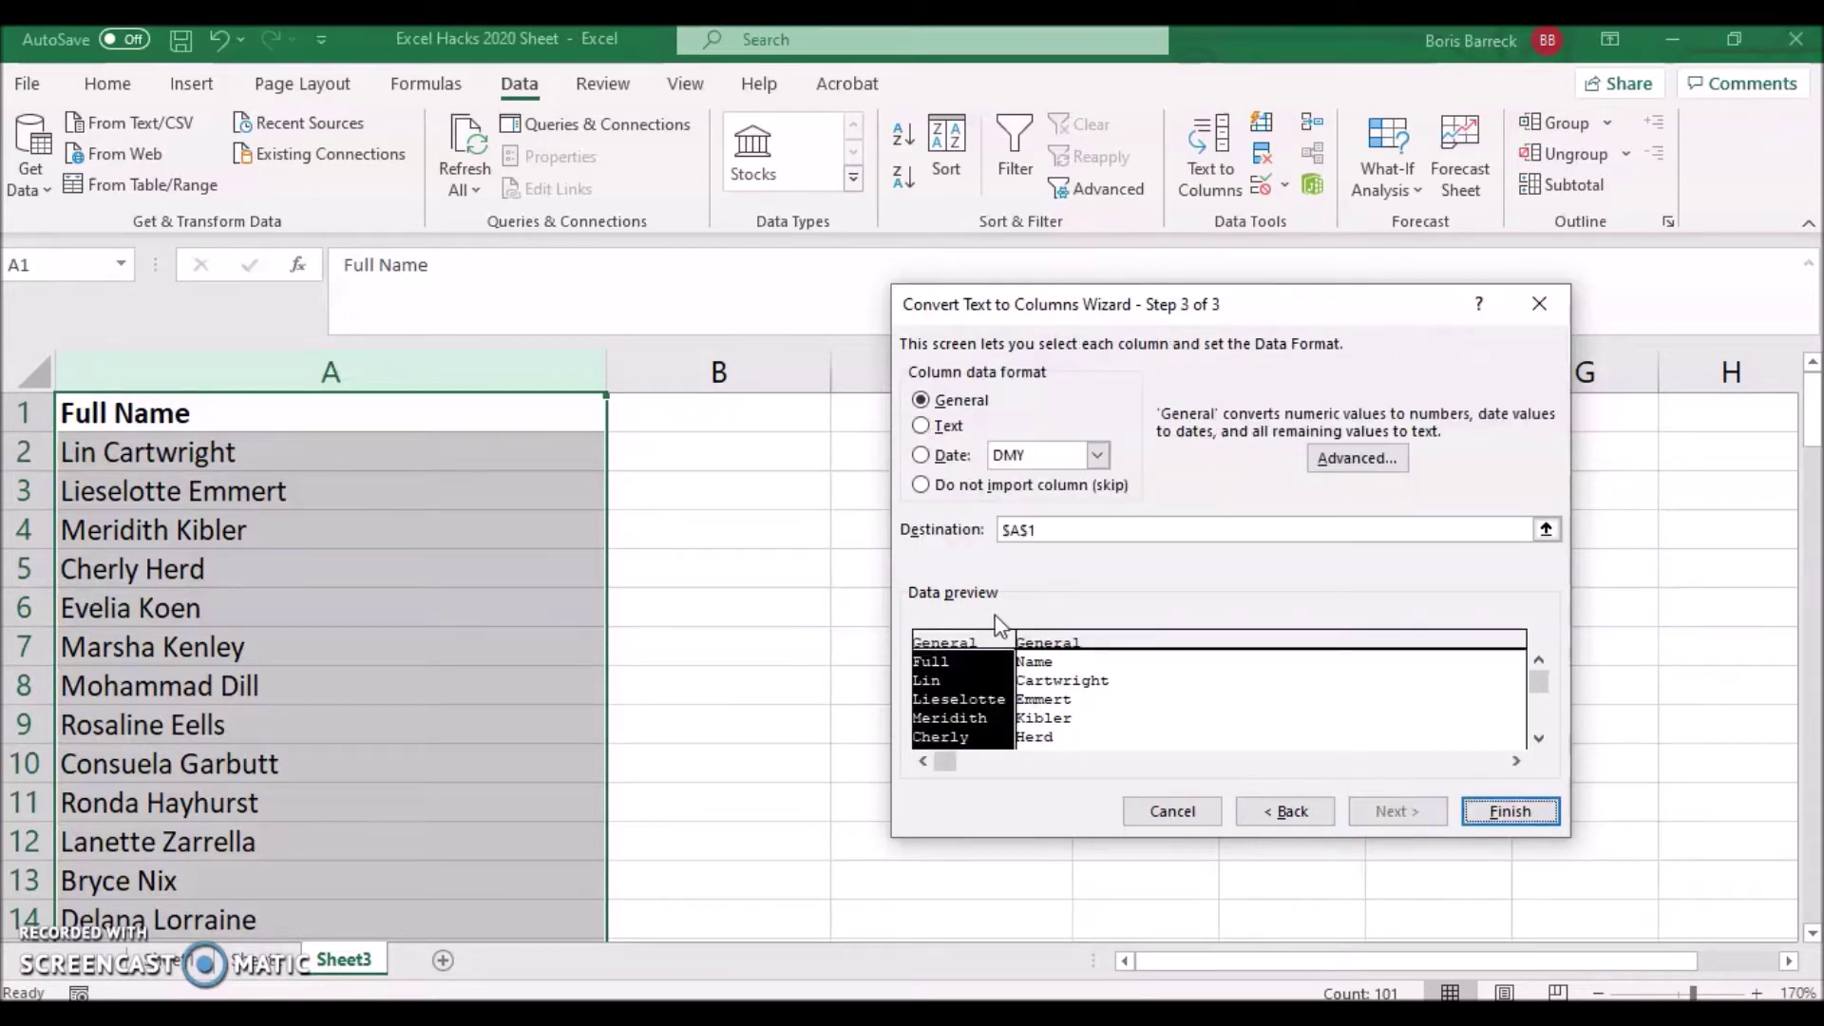
pyautogui.click(1053, 529)
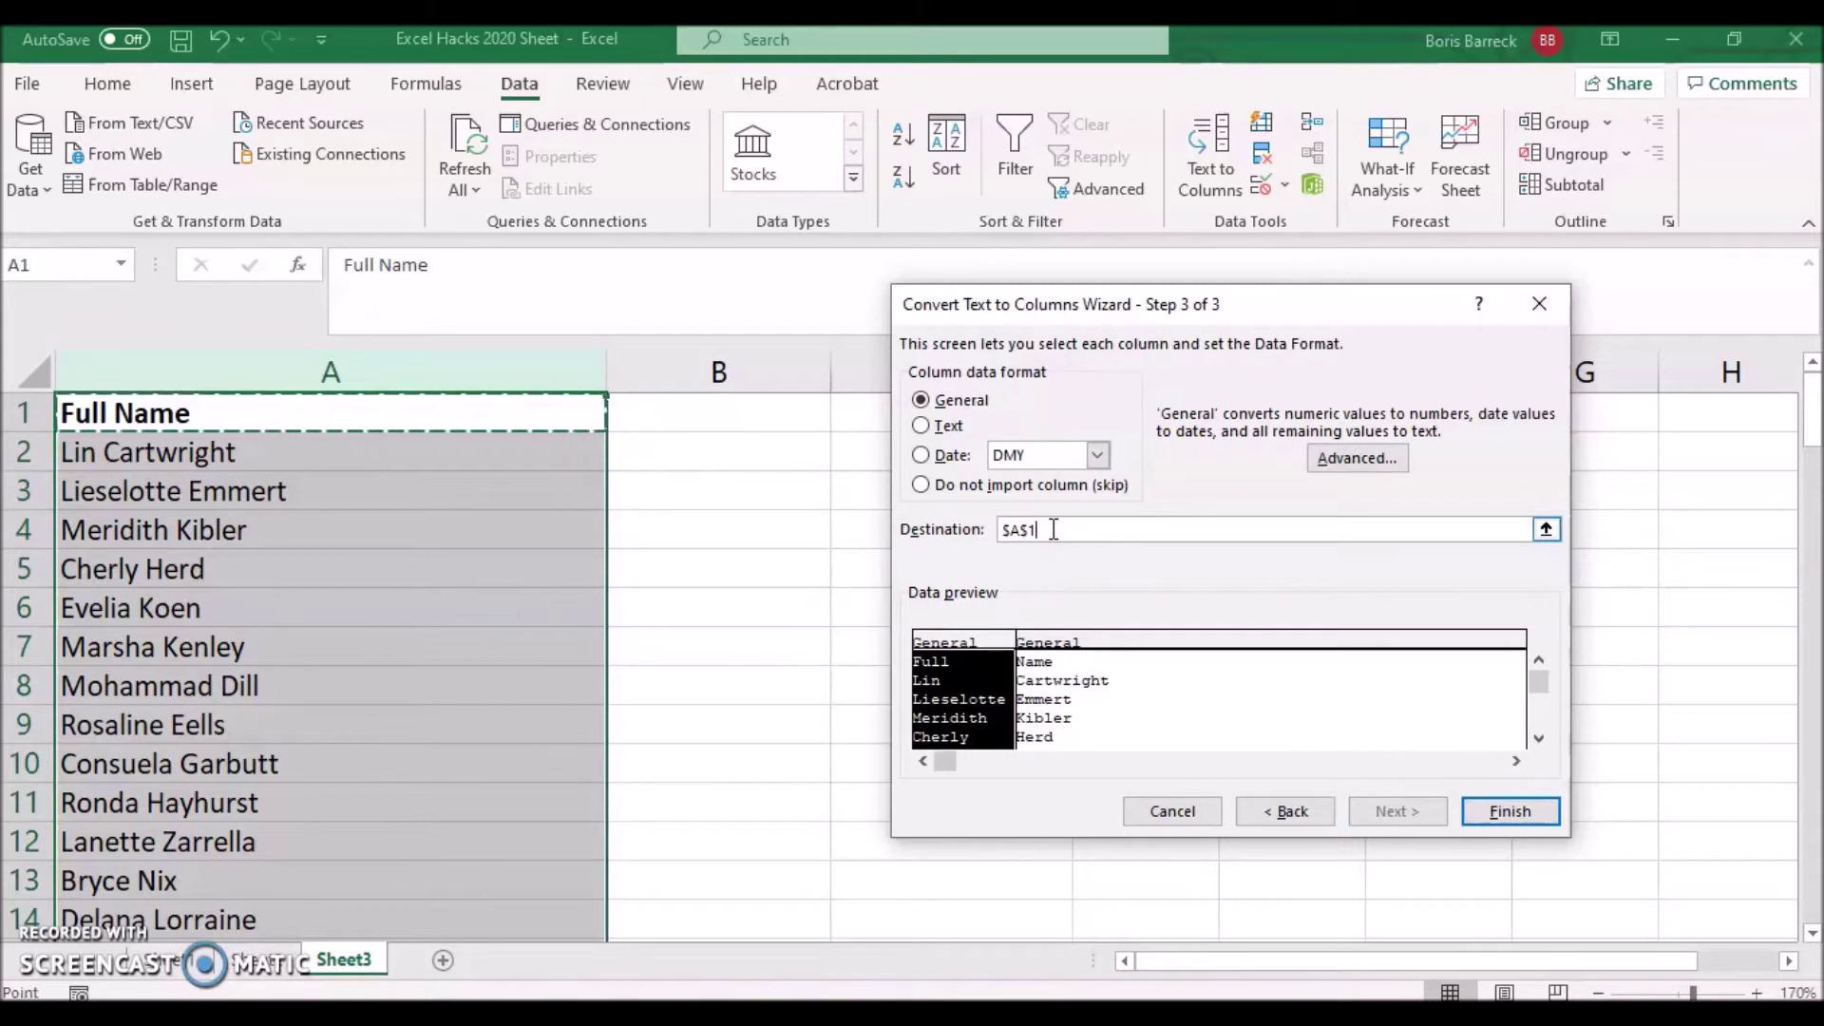
pyautogui.press('BackSpace')
pyautogui.press('BackSpace')
pyautogui.press('BackSpace')
pyautogui.press('BackSpace')
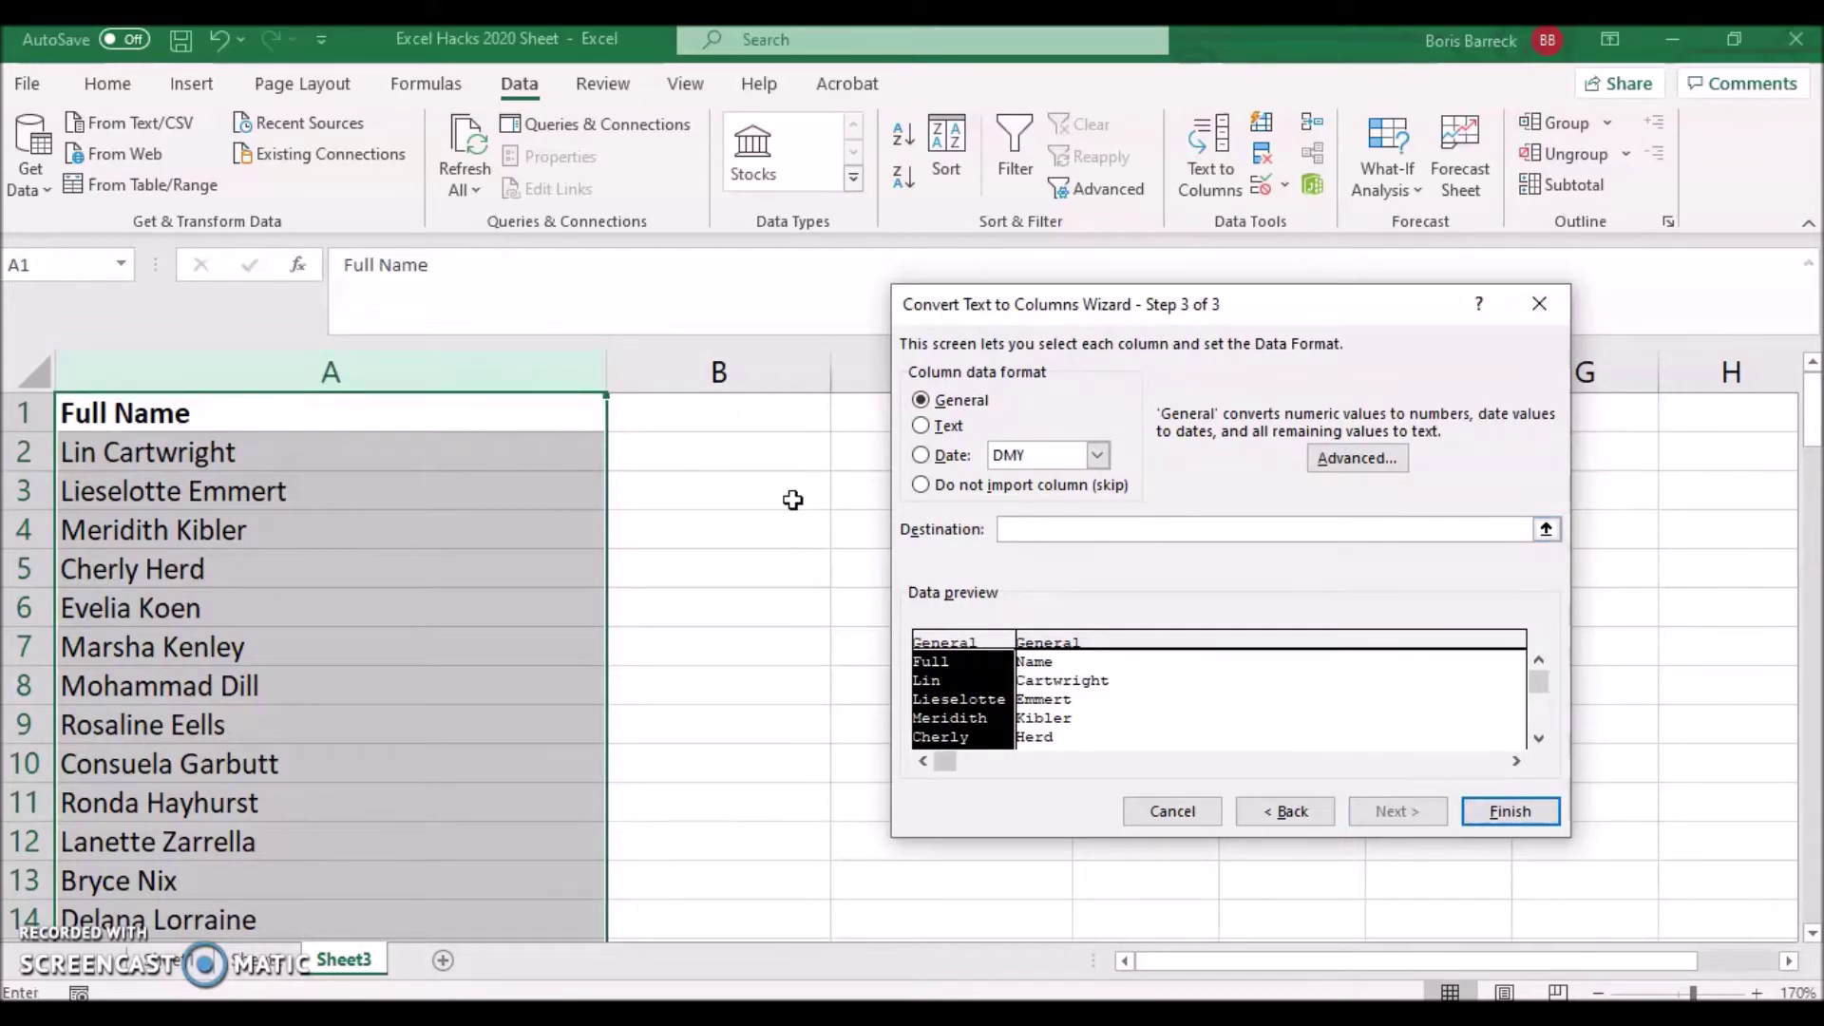
pyautogui.click(684, 412)
# Finish the split and rename headers B1 to 'First Name' and C1 to 'Last Name'.
pyautogui.click(1483, 811)
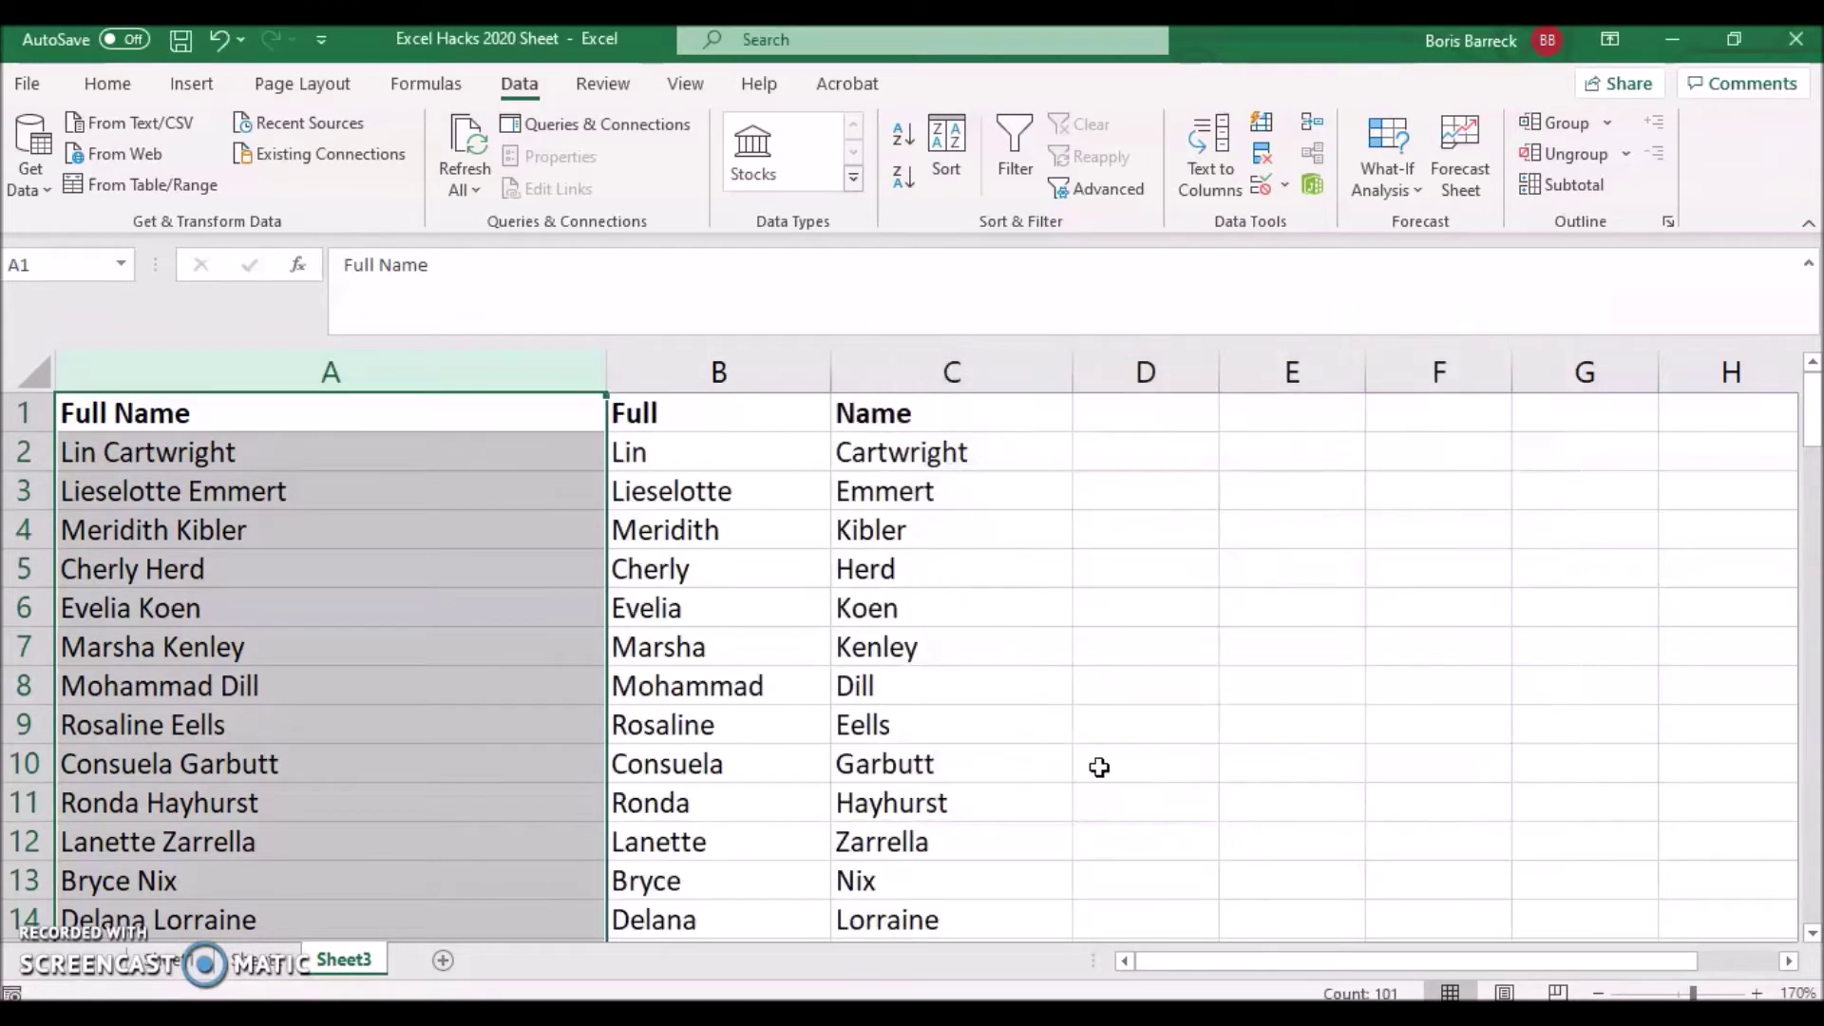
pyautogui.click(659, 416)
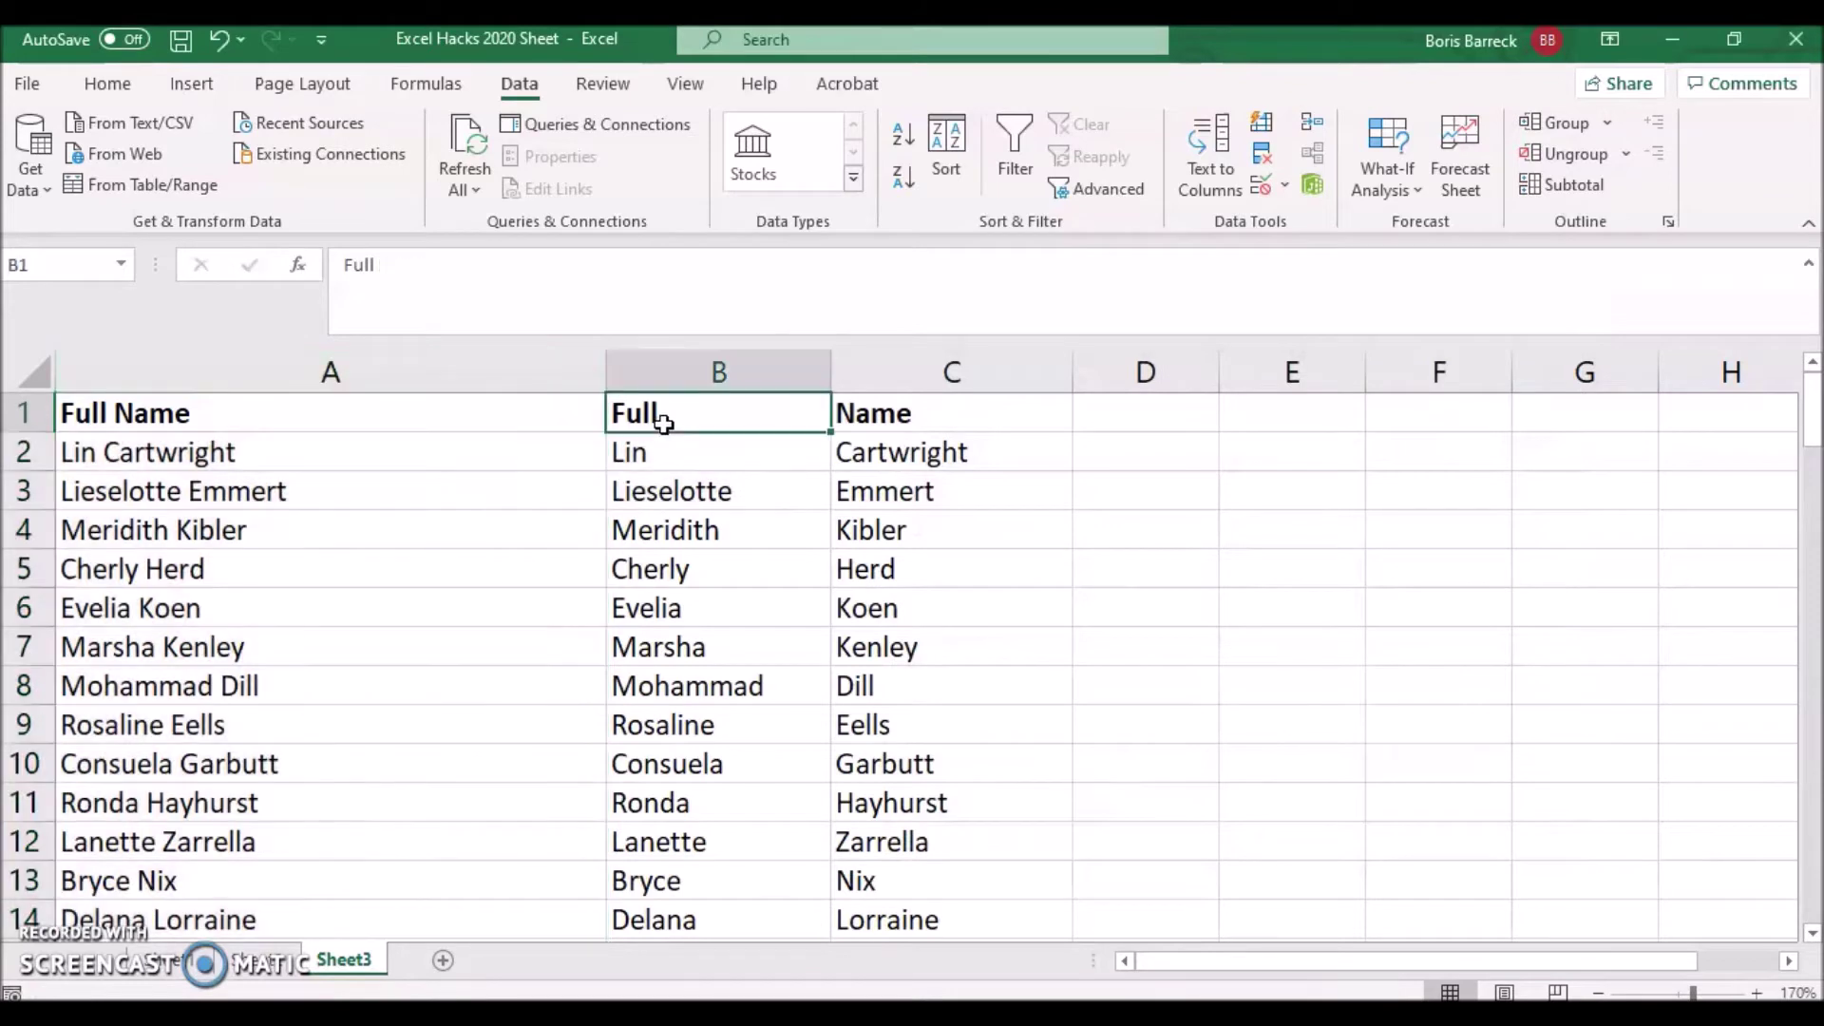
pyautogui.write('First Name')
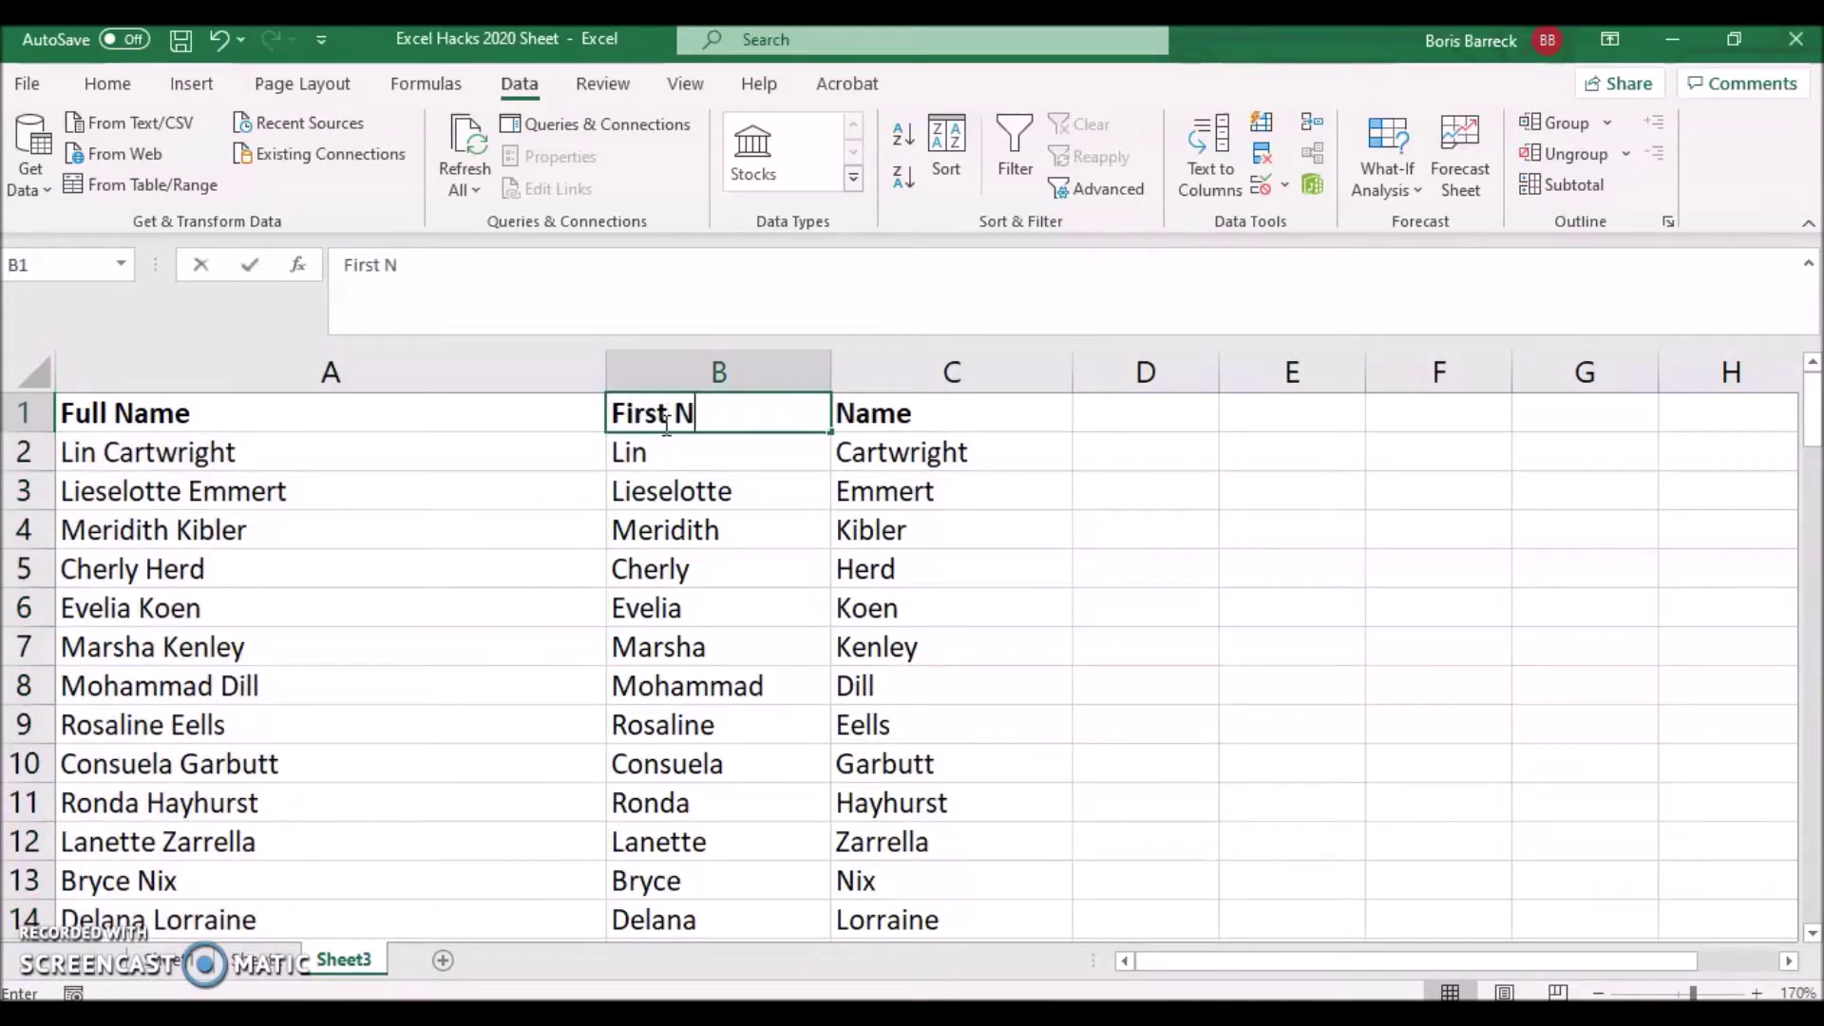
pyautogui.doubleClick(843, 413)
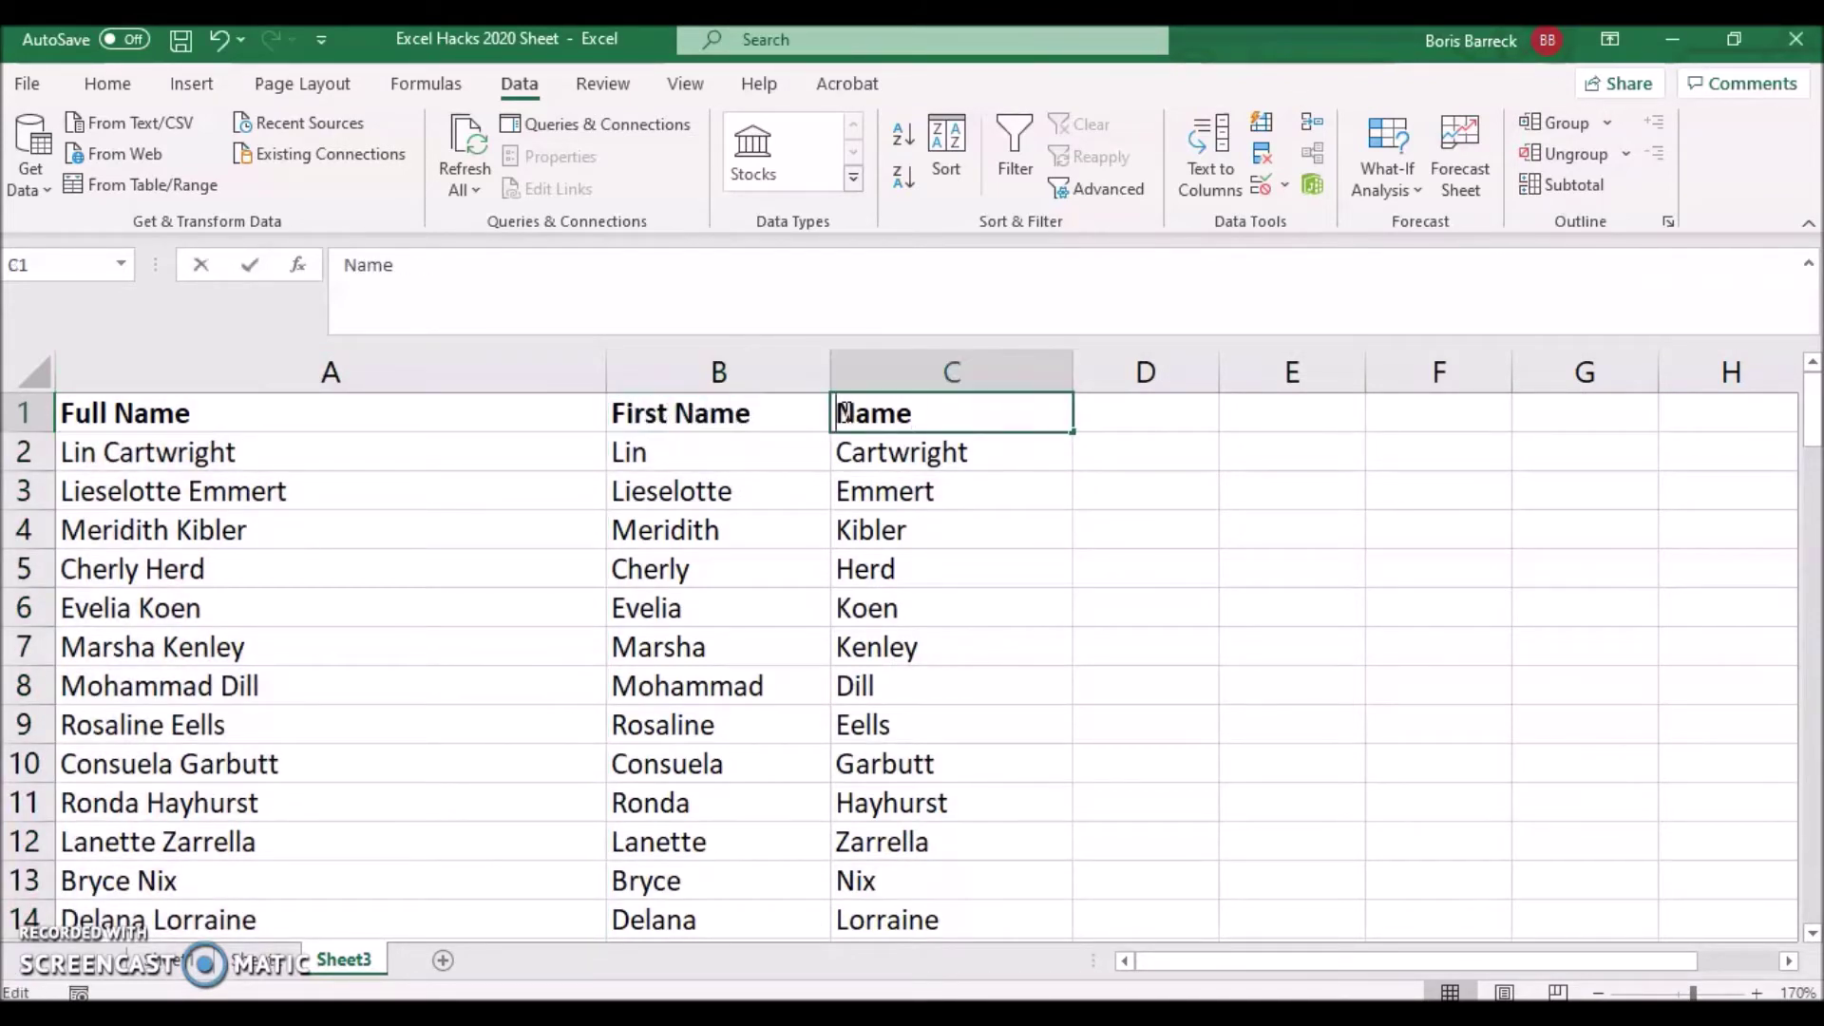
pyautogui.write('Last')
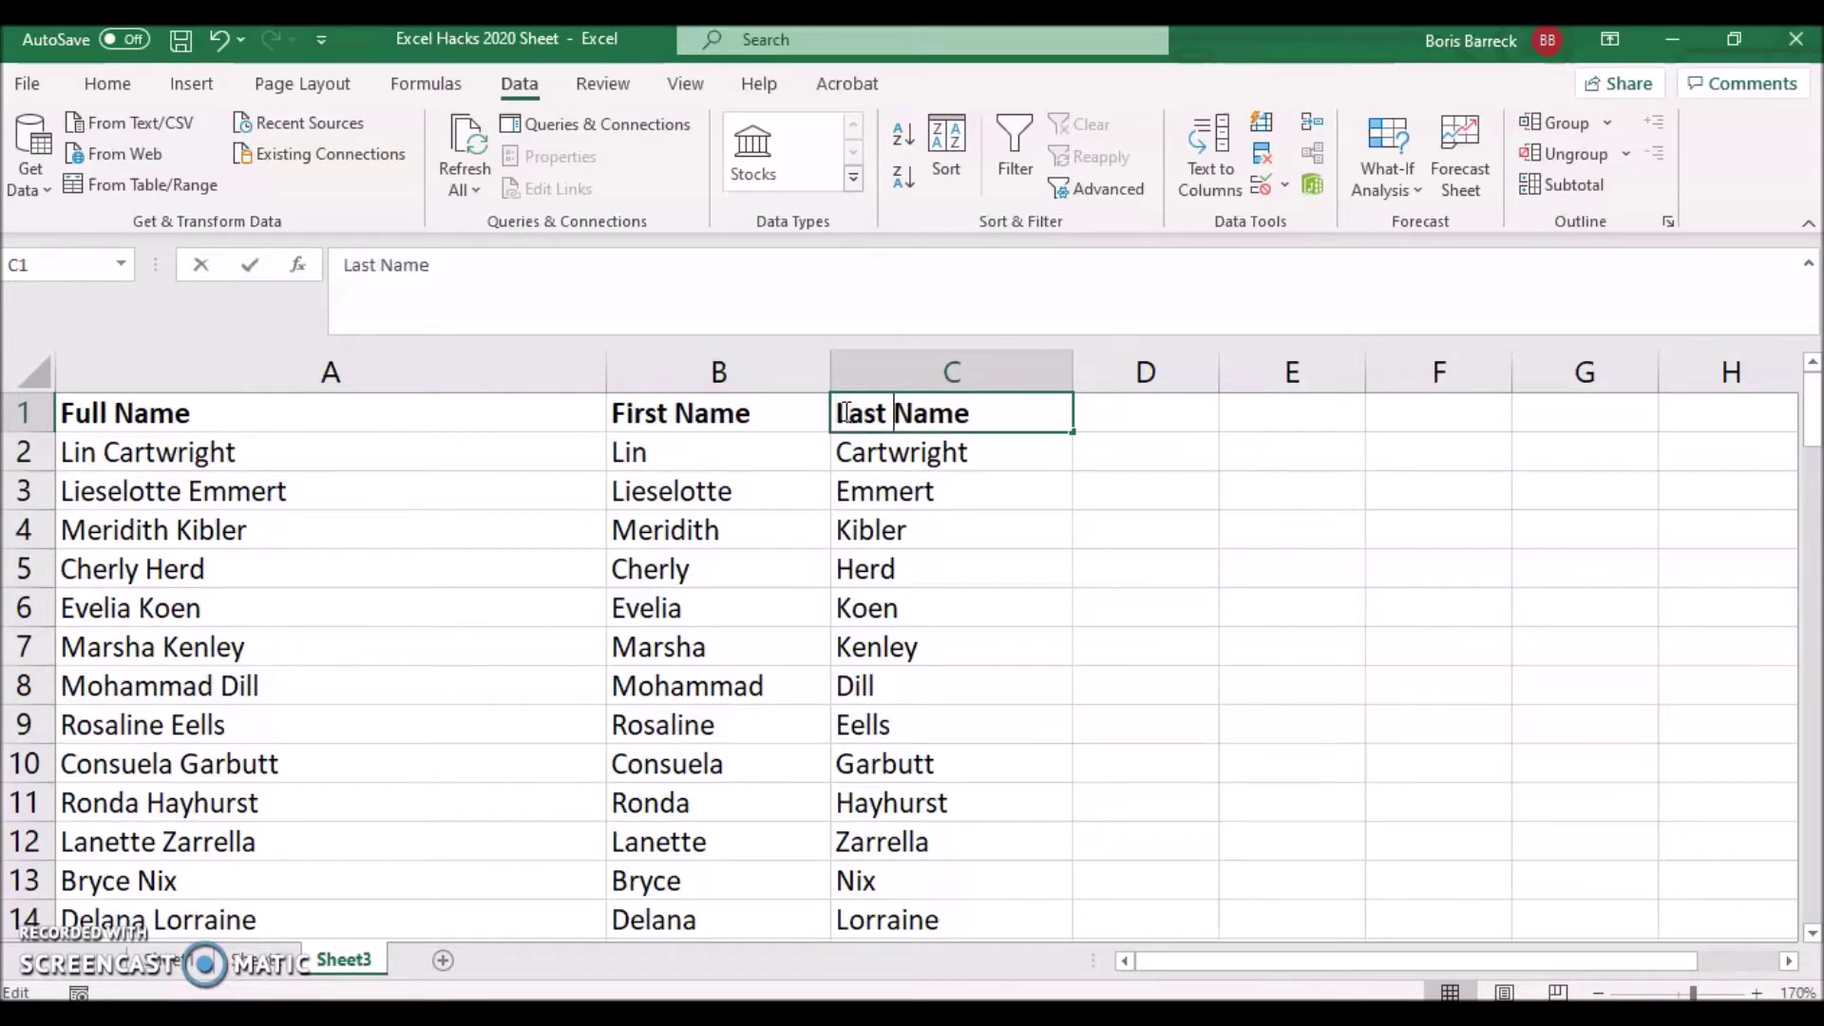
pyautogui.click(522, 425)
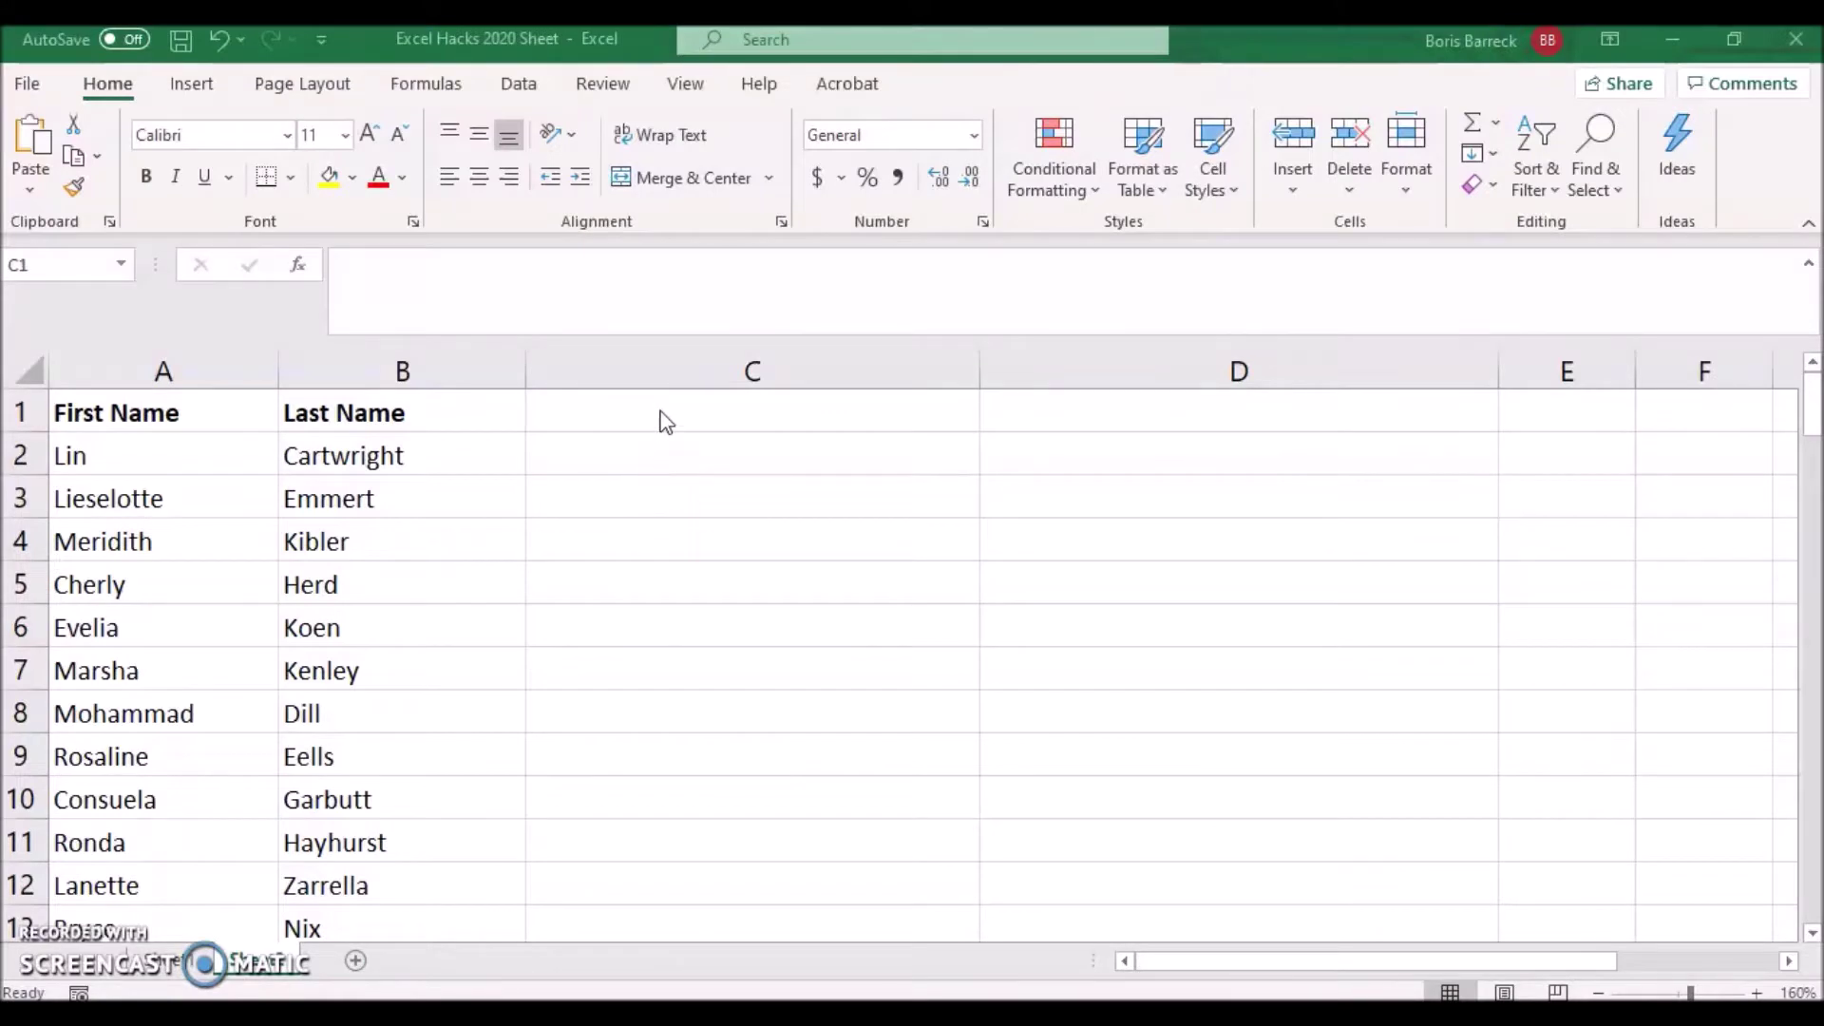
pyautogui.click(660, 418)
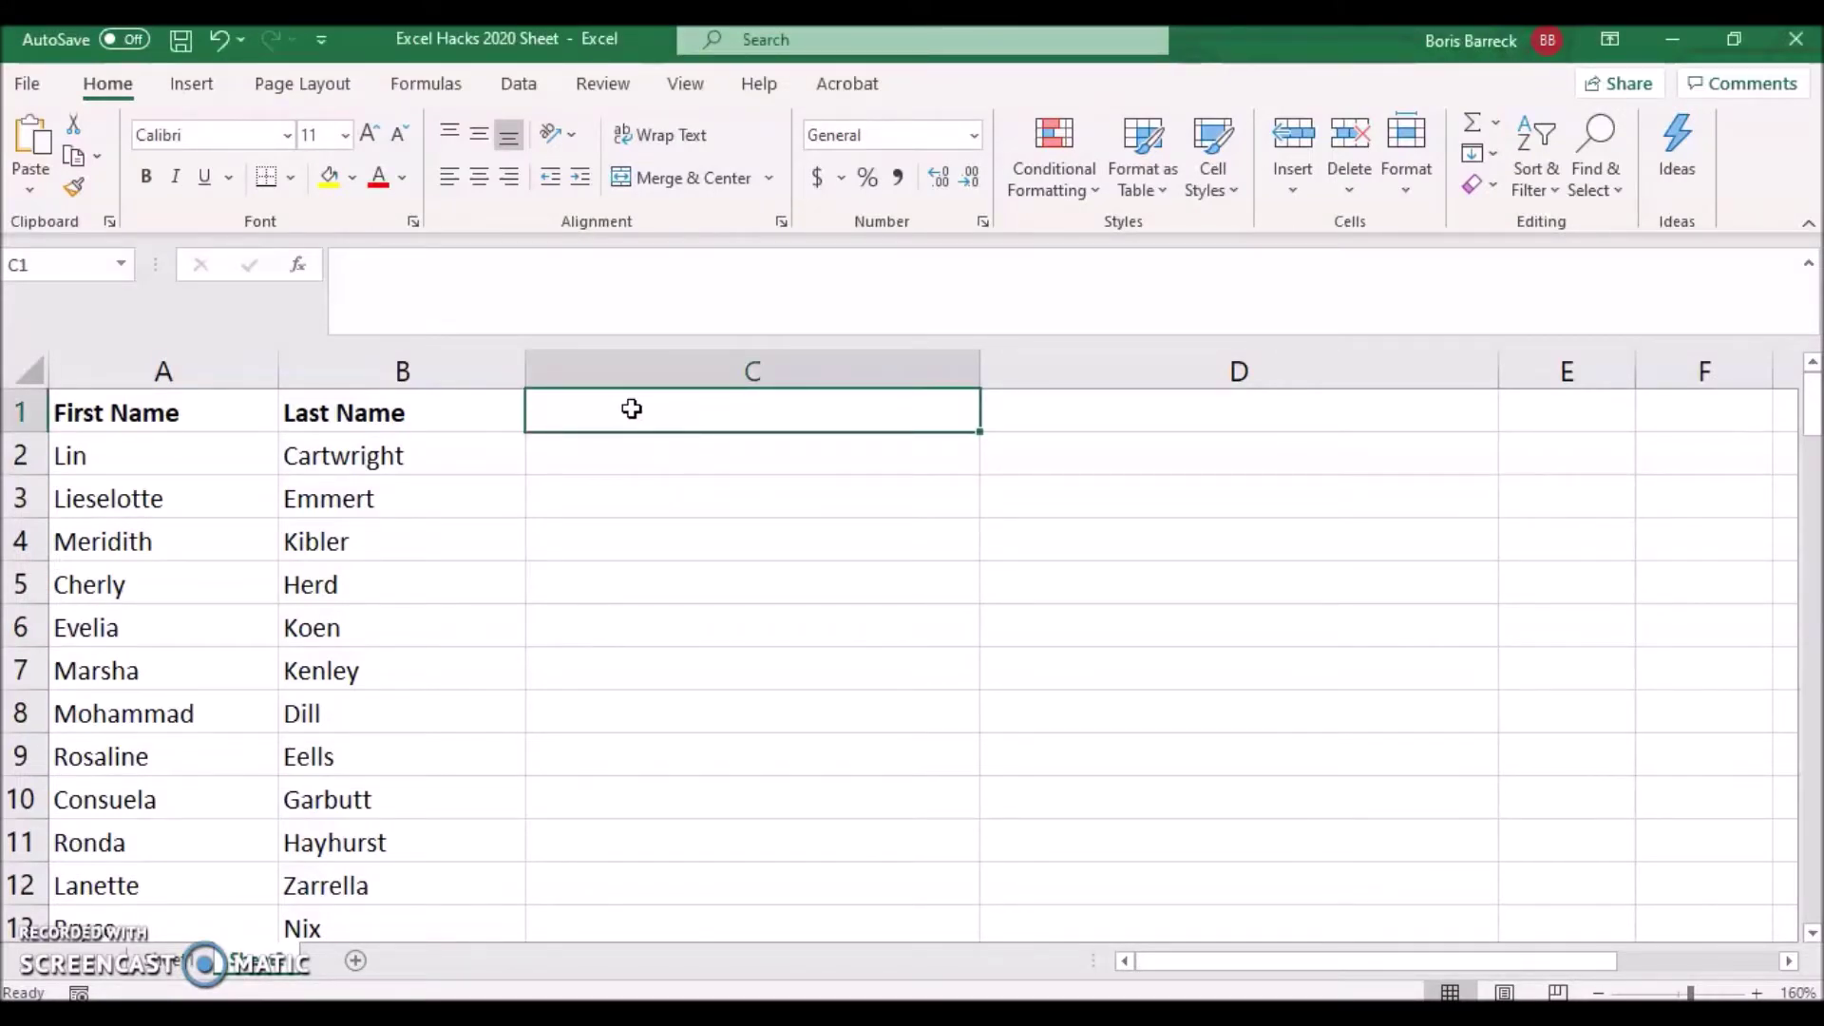
# Enter =CONCATENATE(A1," ",B1) in C1 so it shows 'First Name Last Name'.
pyautogui.doubleClick(631, 408)
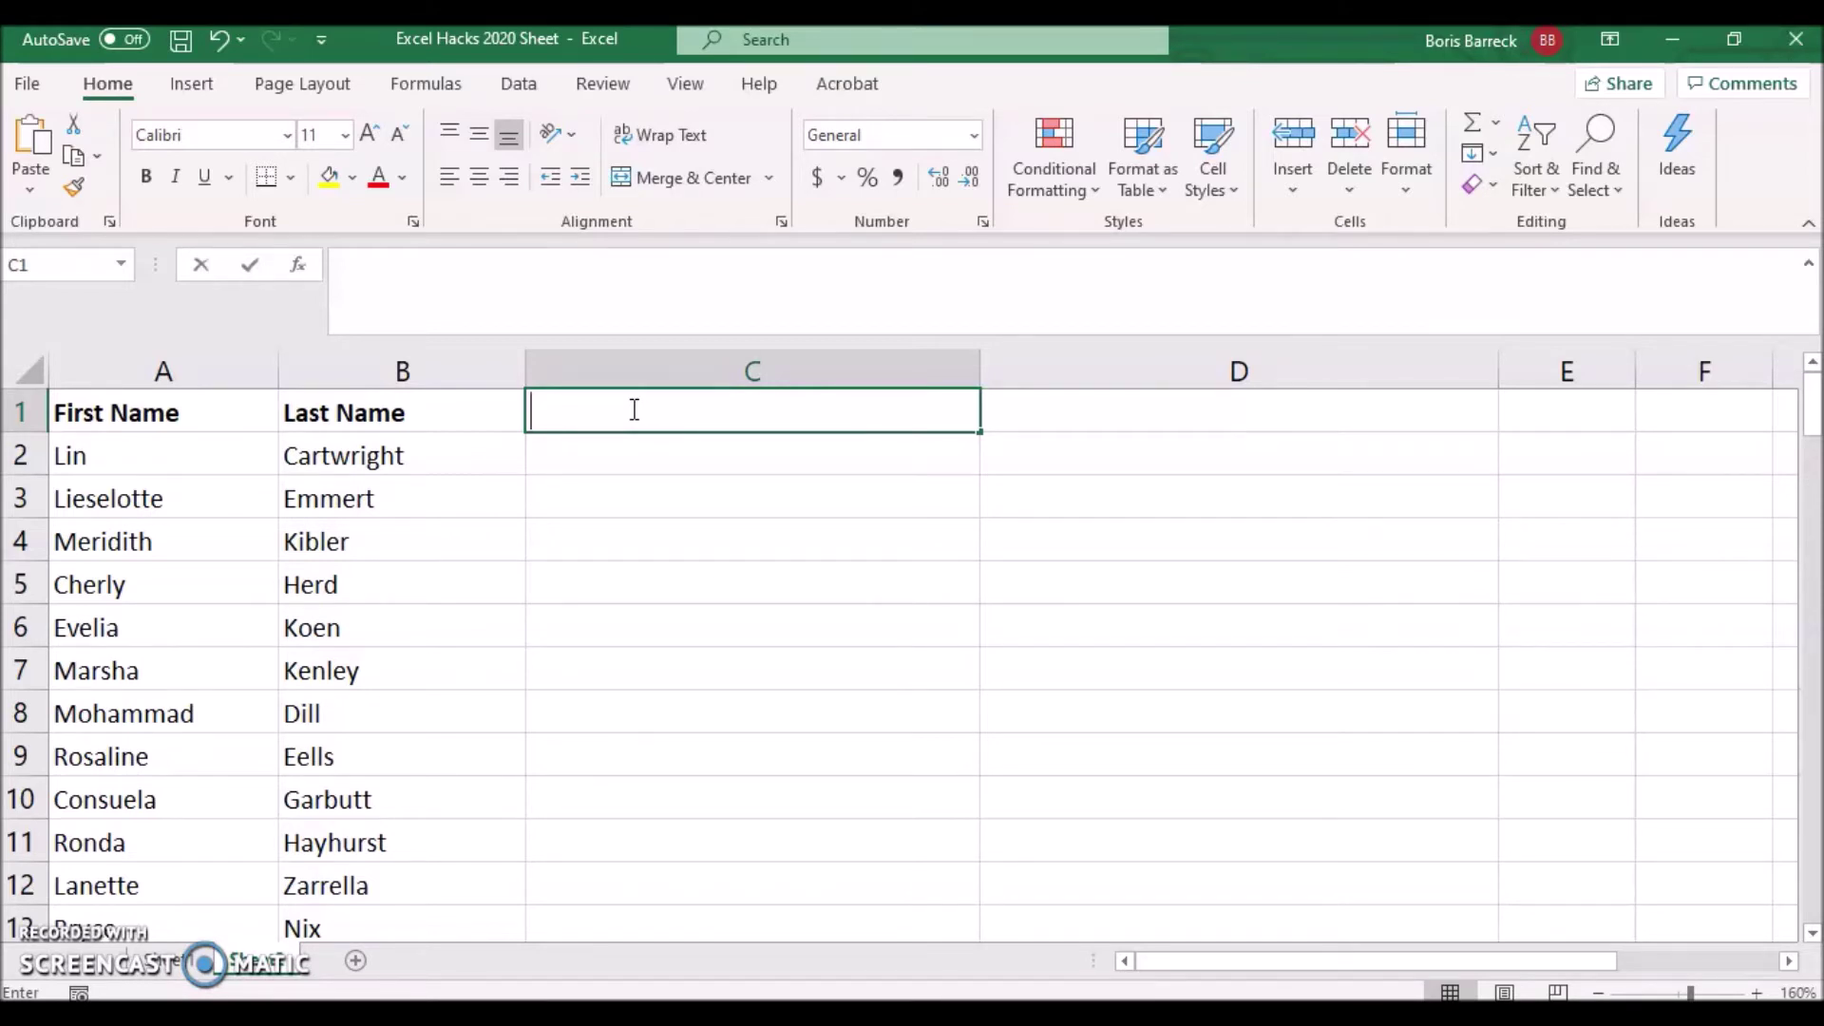
pyautogui.write('=CONC')
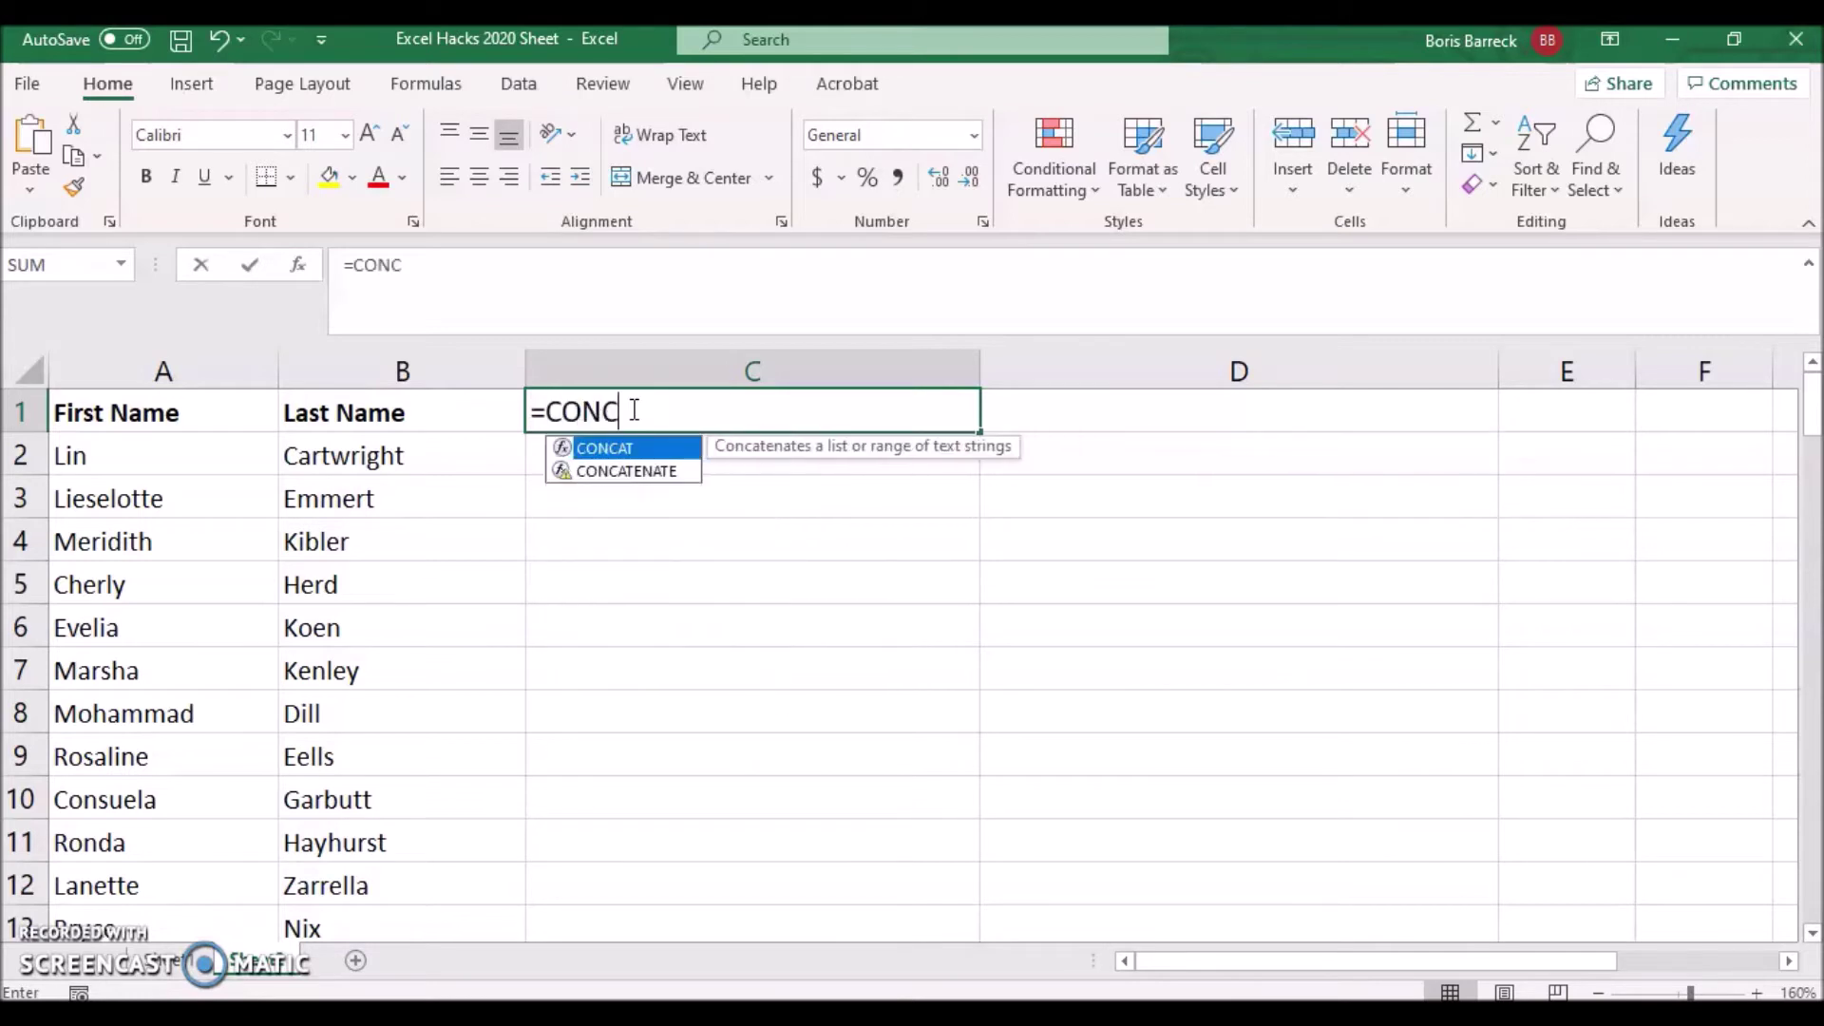
pyautogui.doubleClick(609, 470)
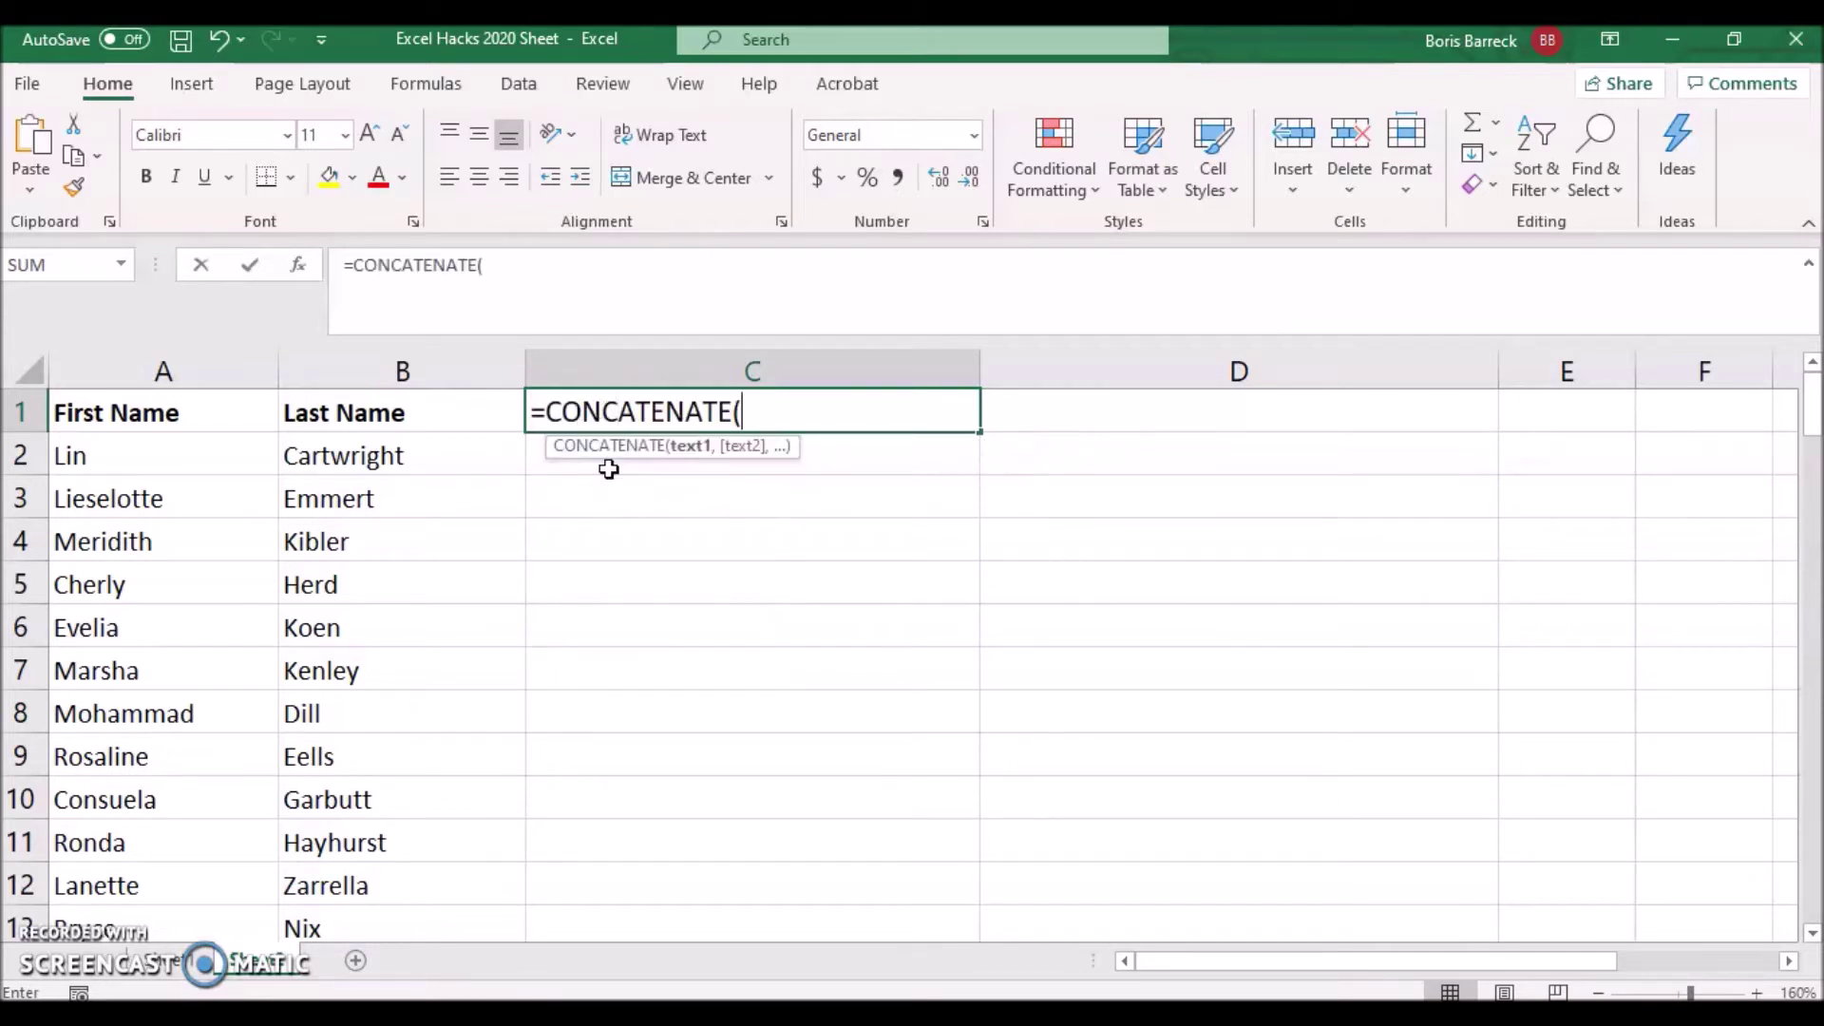
pyautogui.click(166, 406)
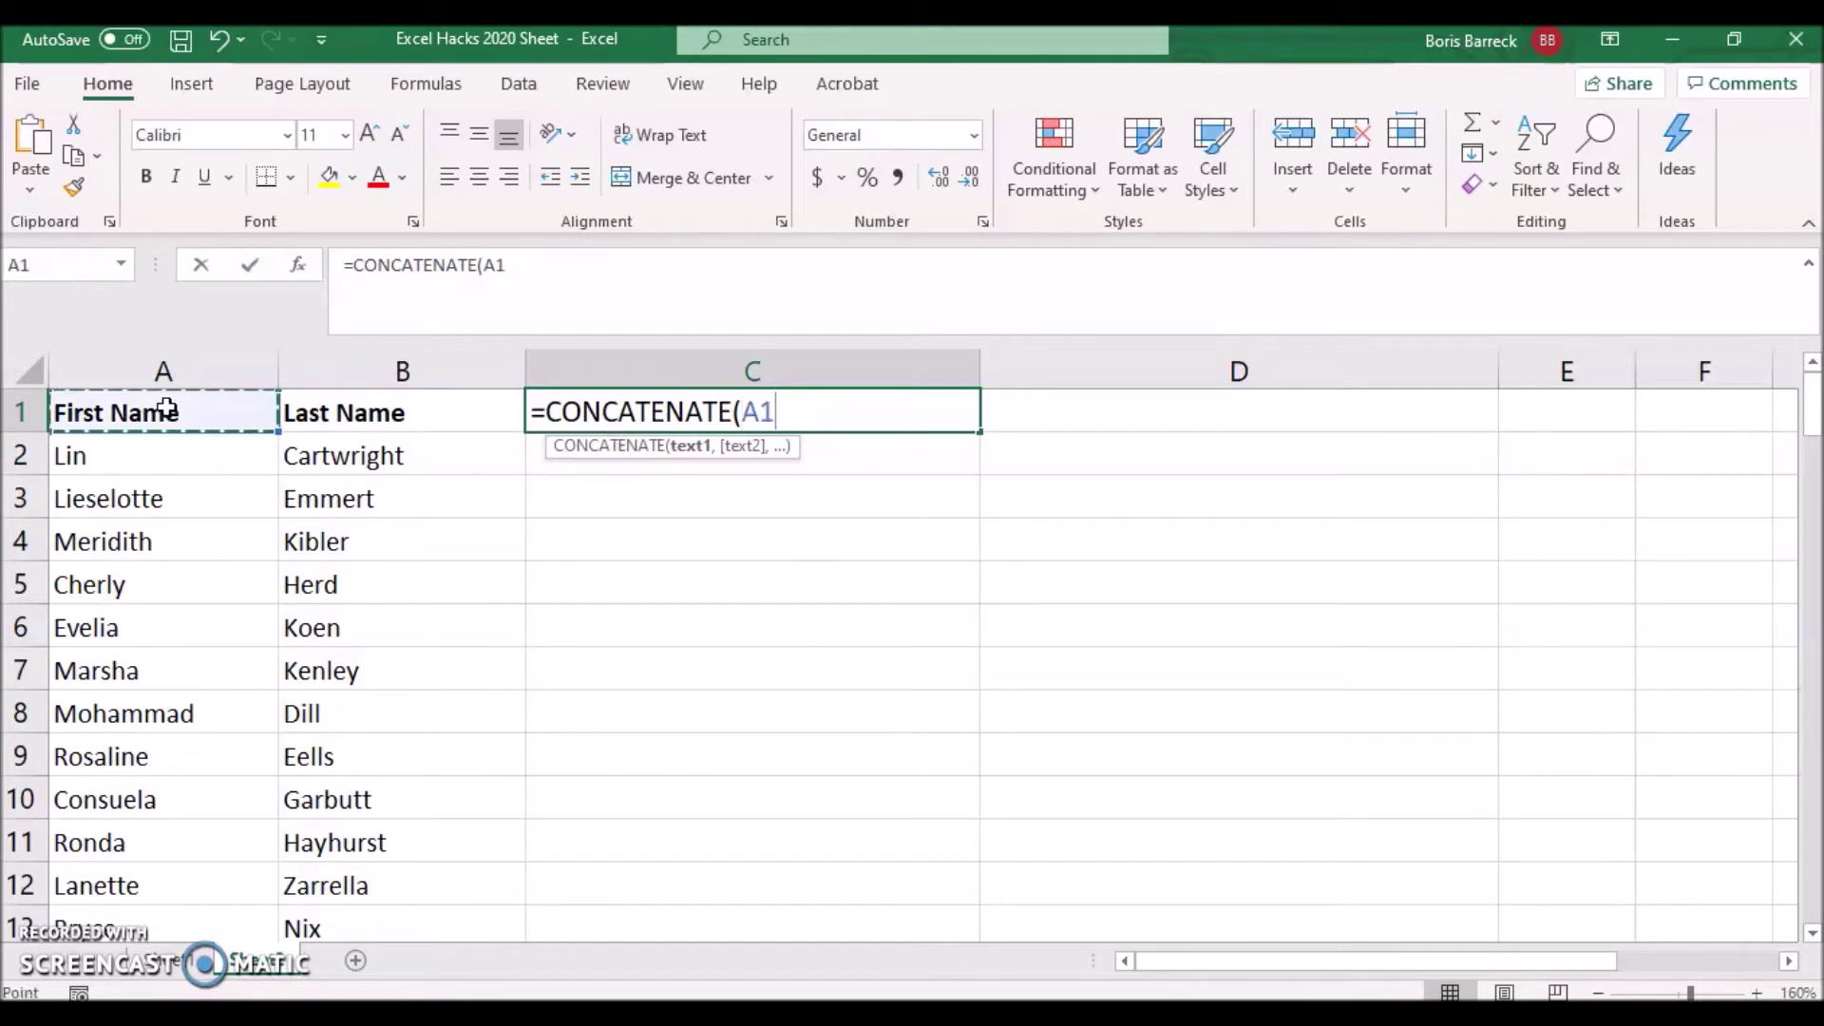
pyautogui.write(',"')
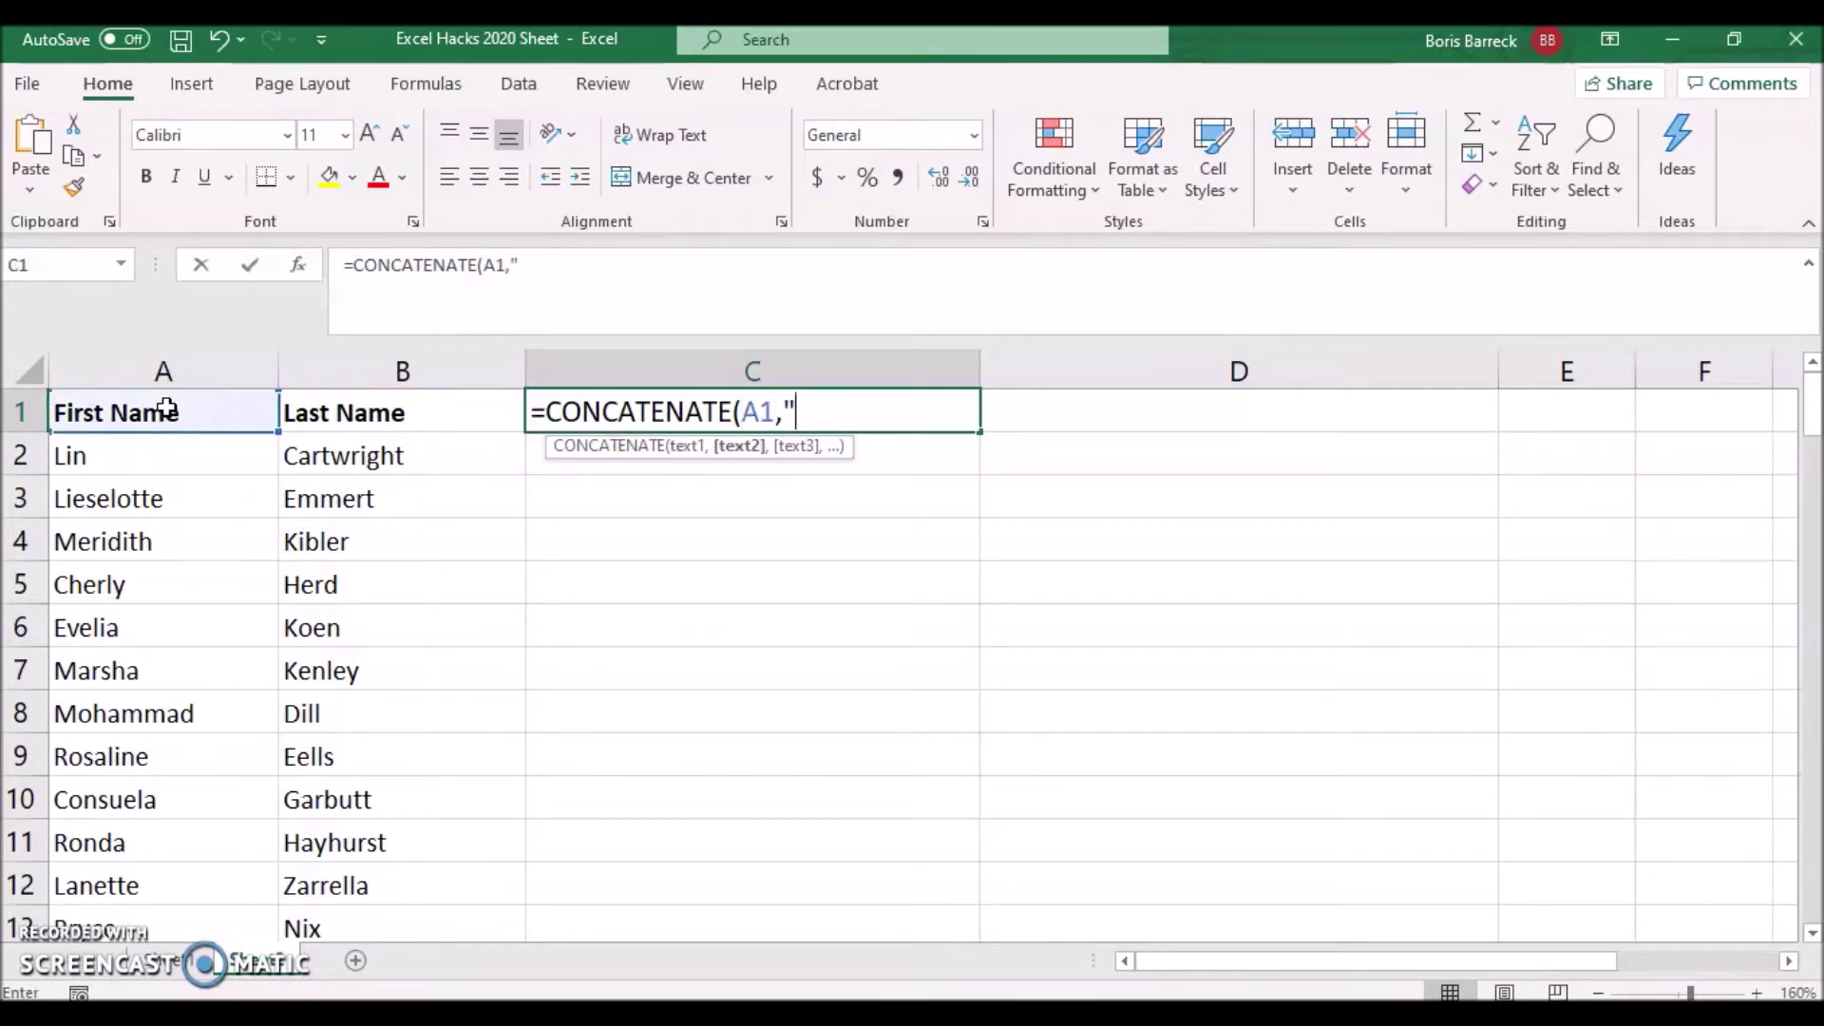
pyautogui.write(' ",')
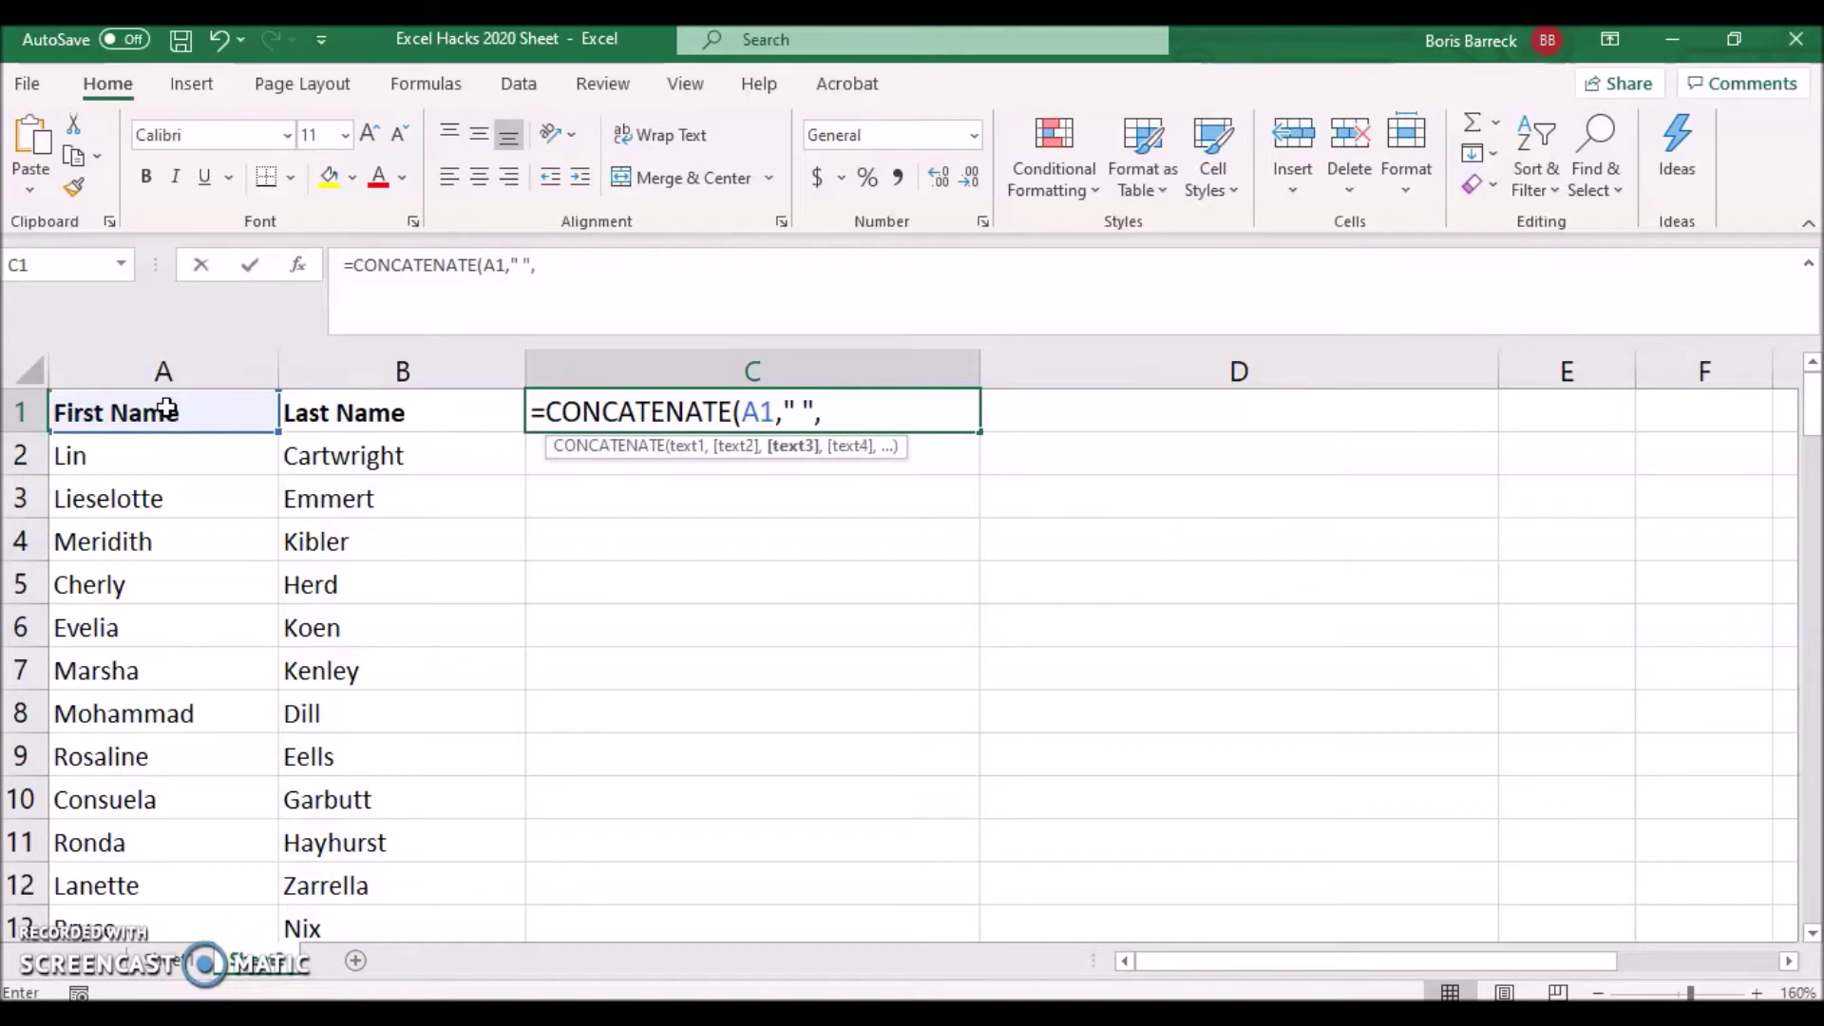
pyautogui.click(342, 412)
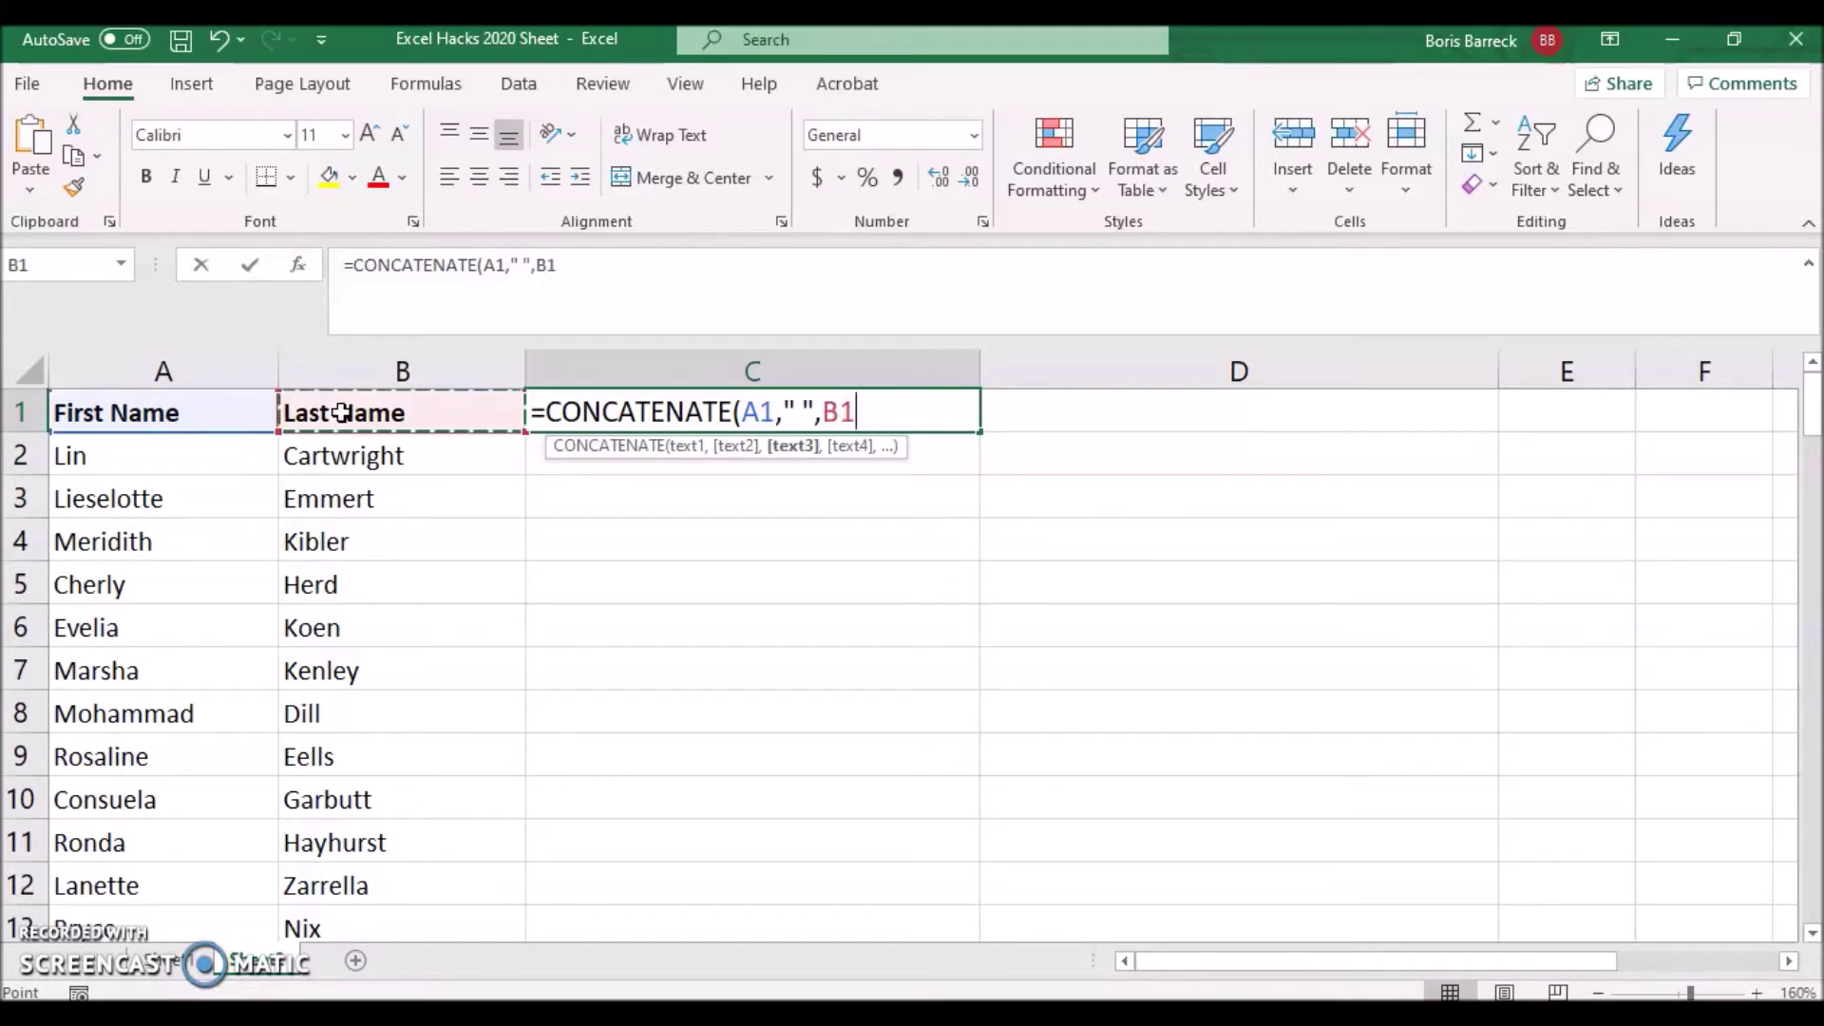
pyautogui.press('Return')
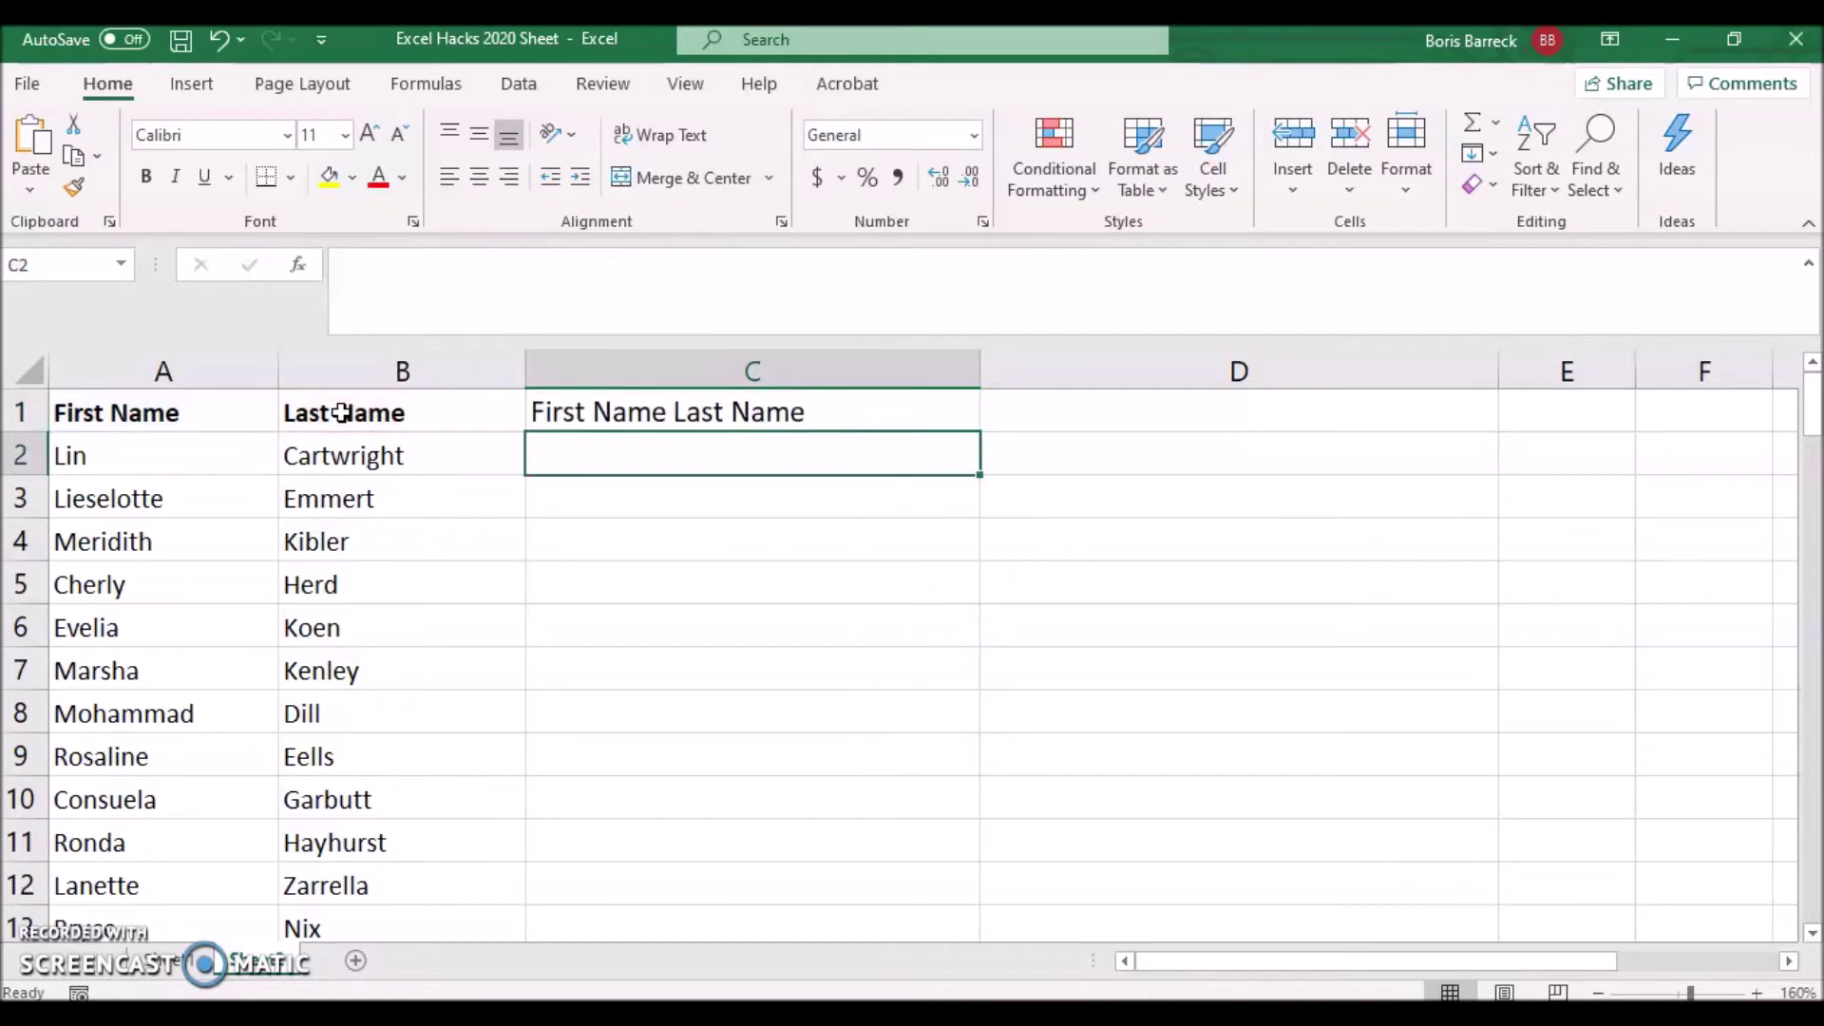
pyautogui.click(733, 410)
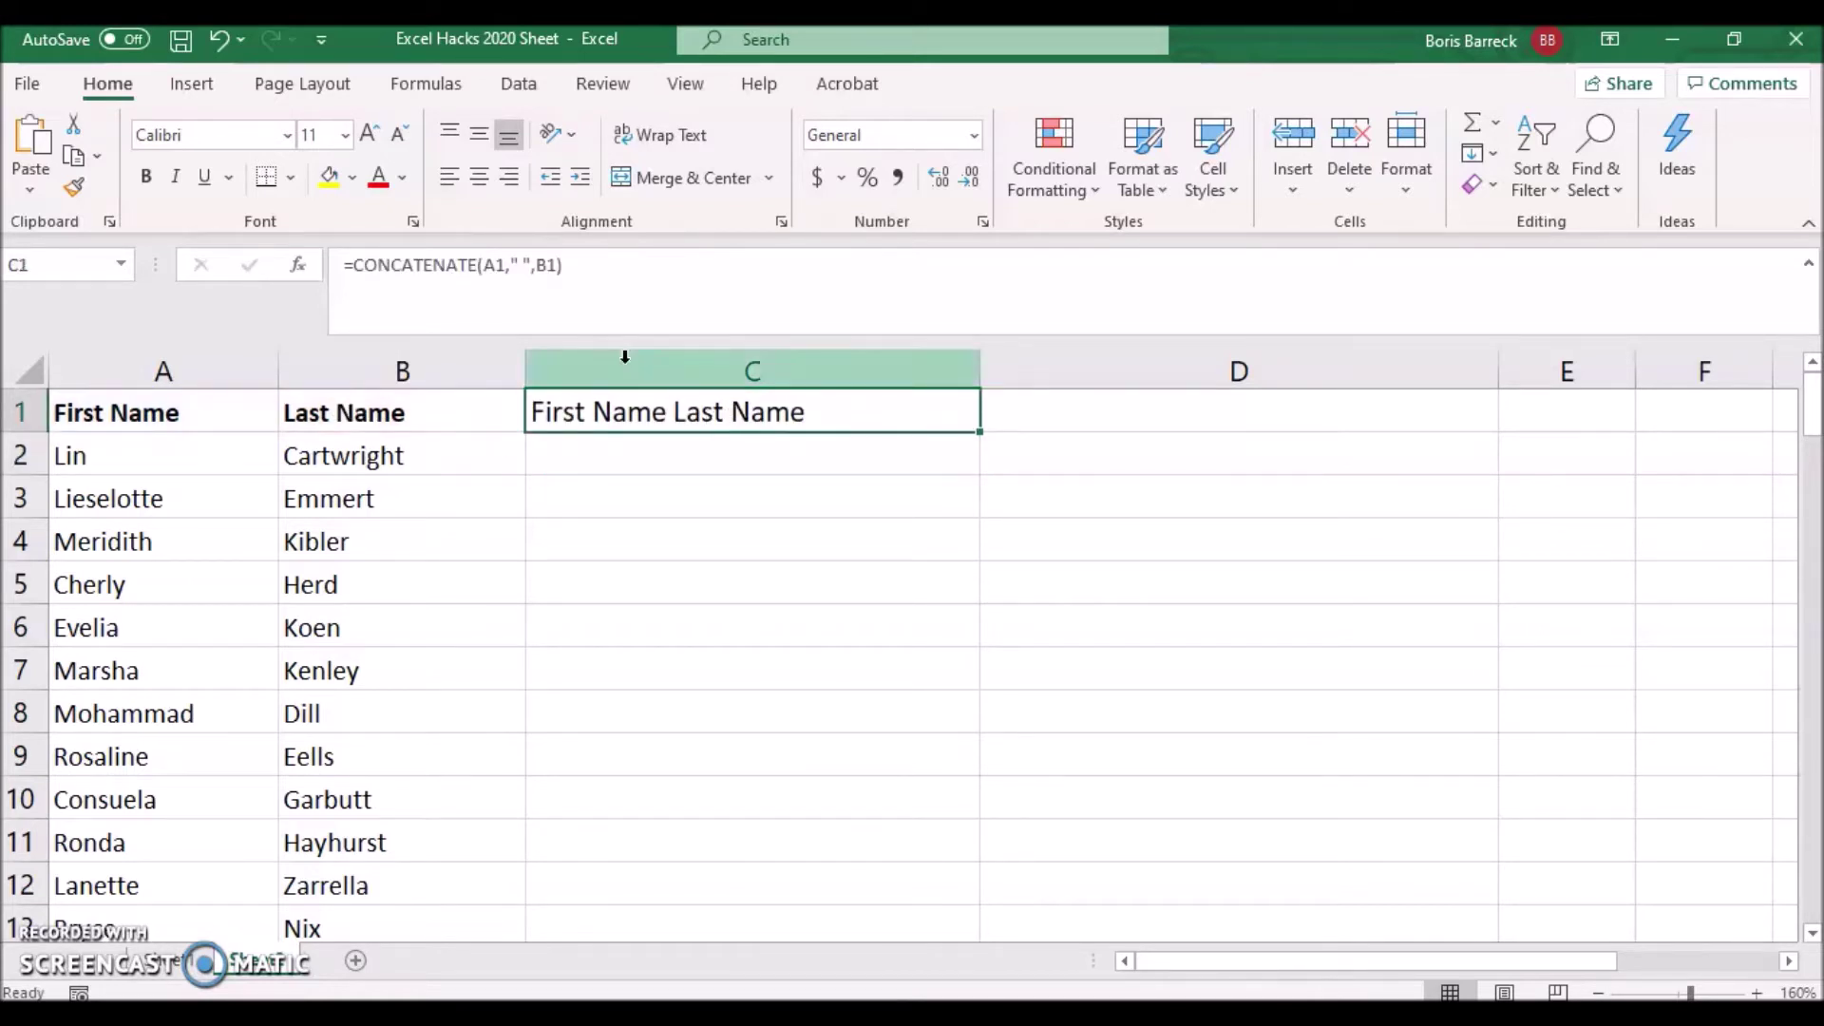
# Copy the C1 CONCATENATE formula down column C for every guest row.
pyautogui.moveTo(566, 266); pyautogui.dragTo(342, 264)
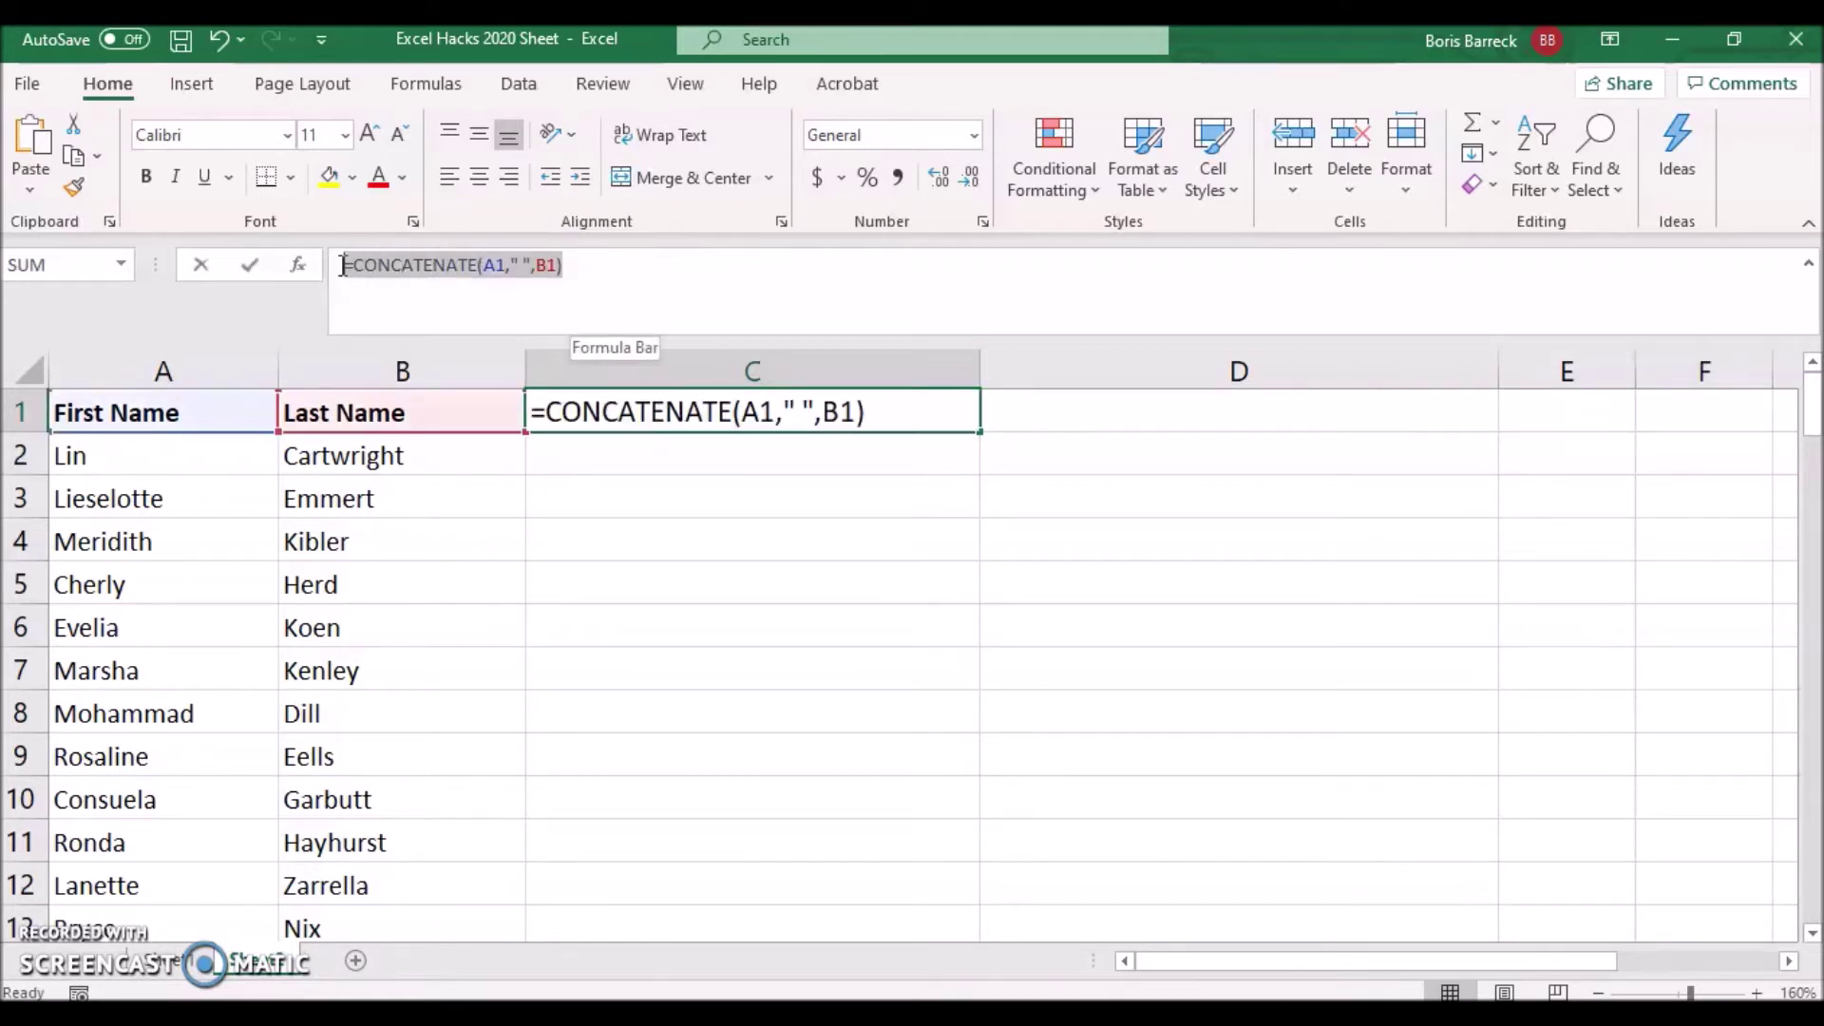
pyautogui.write('=')
pyautogui.click(692, 444)
pyautogui.press('Escape')
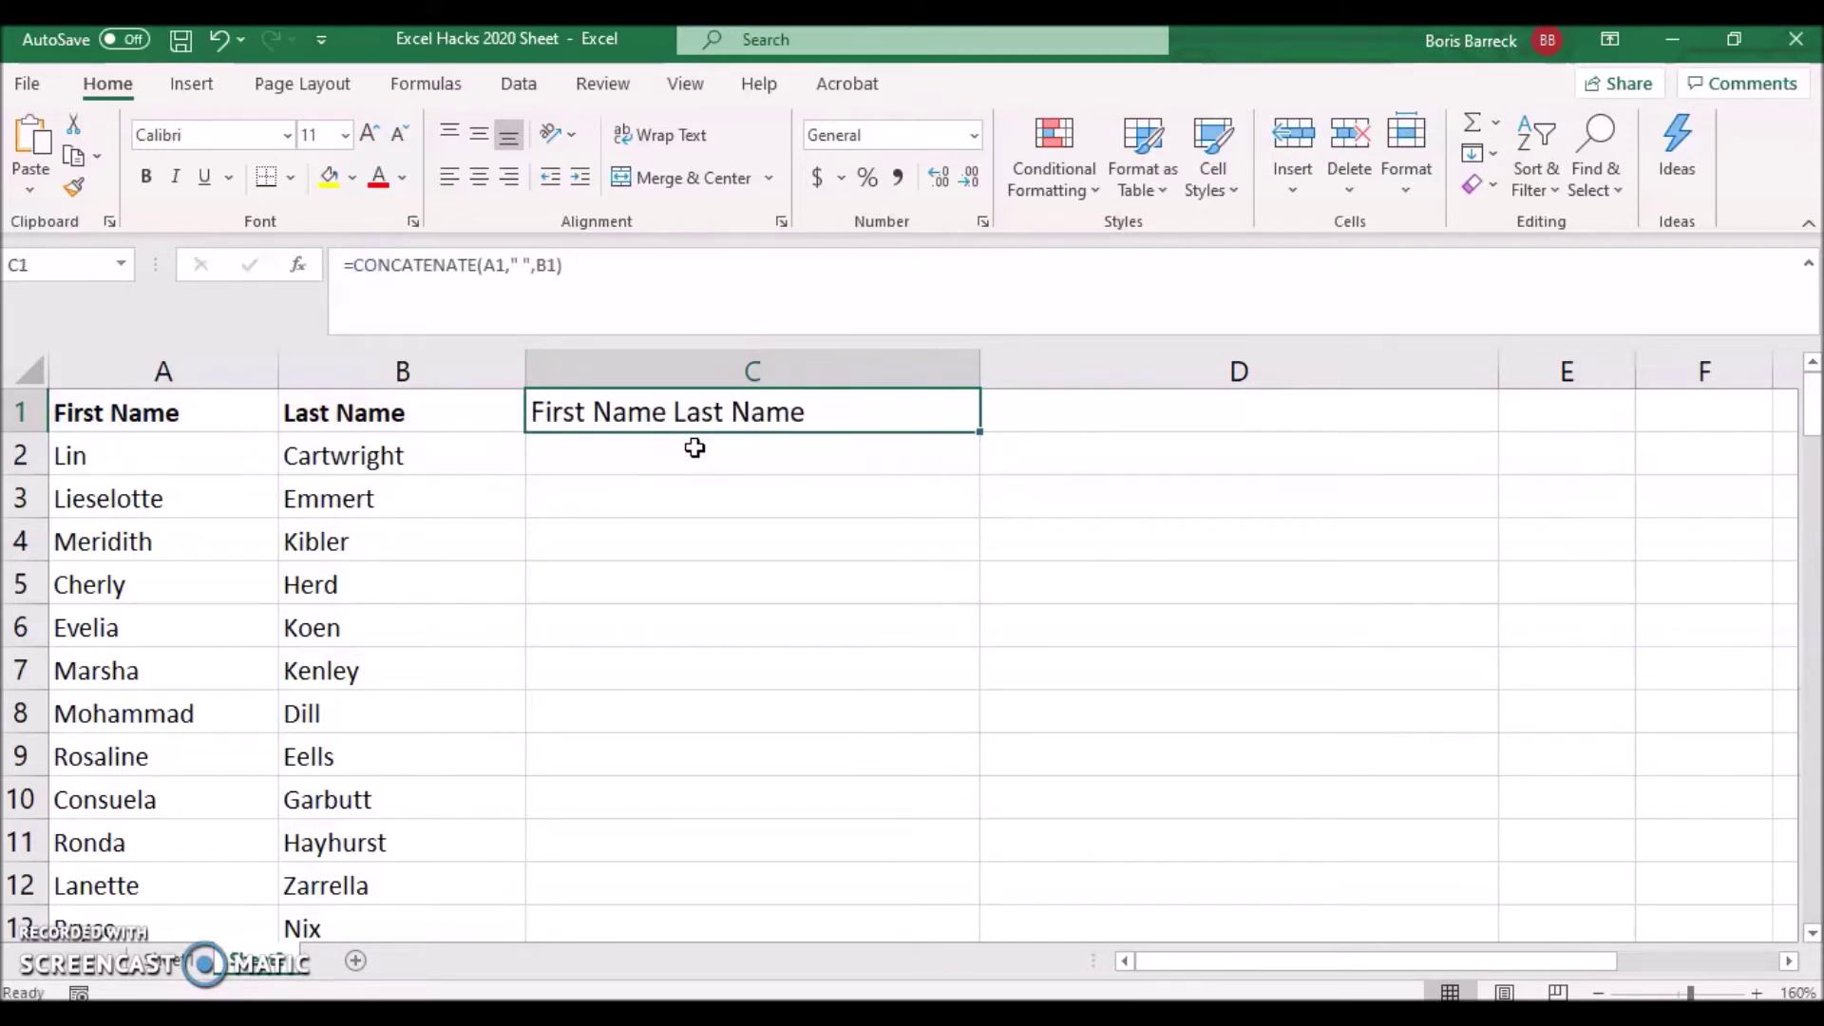
pyautogui.doubleClick(981, 433)
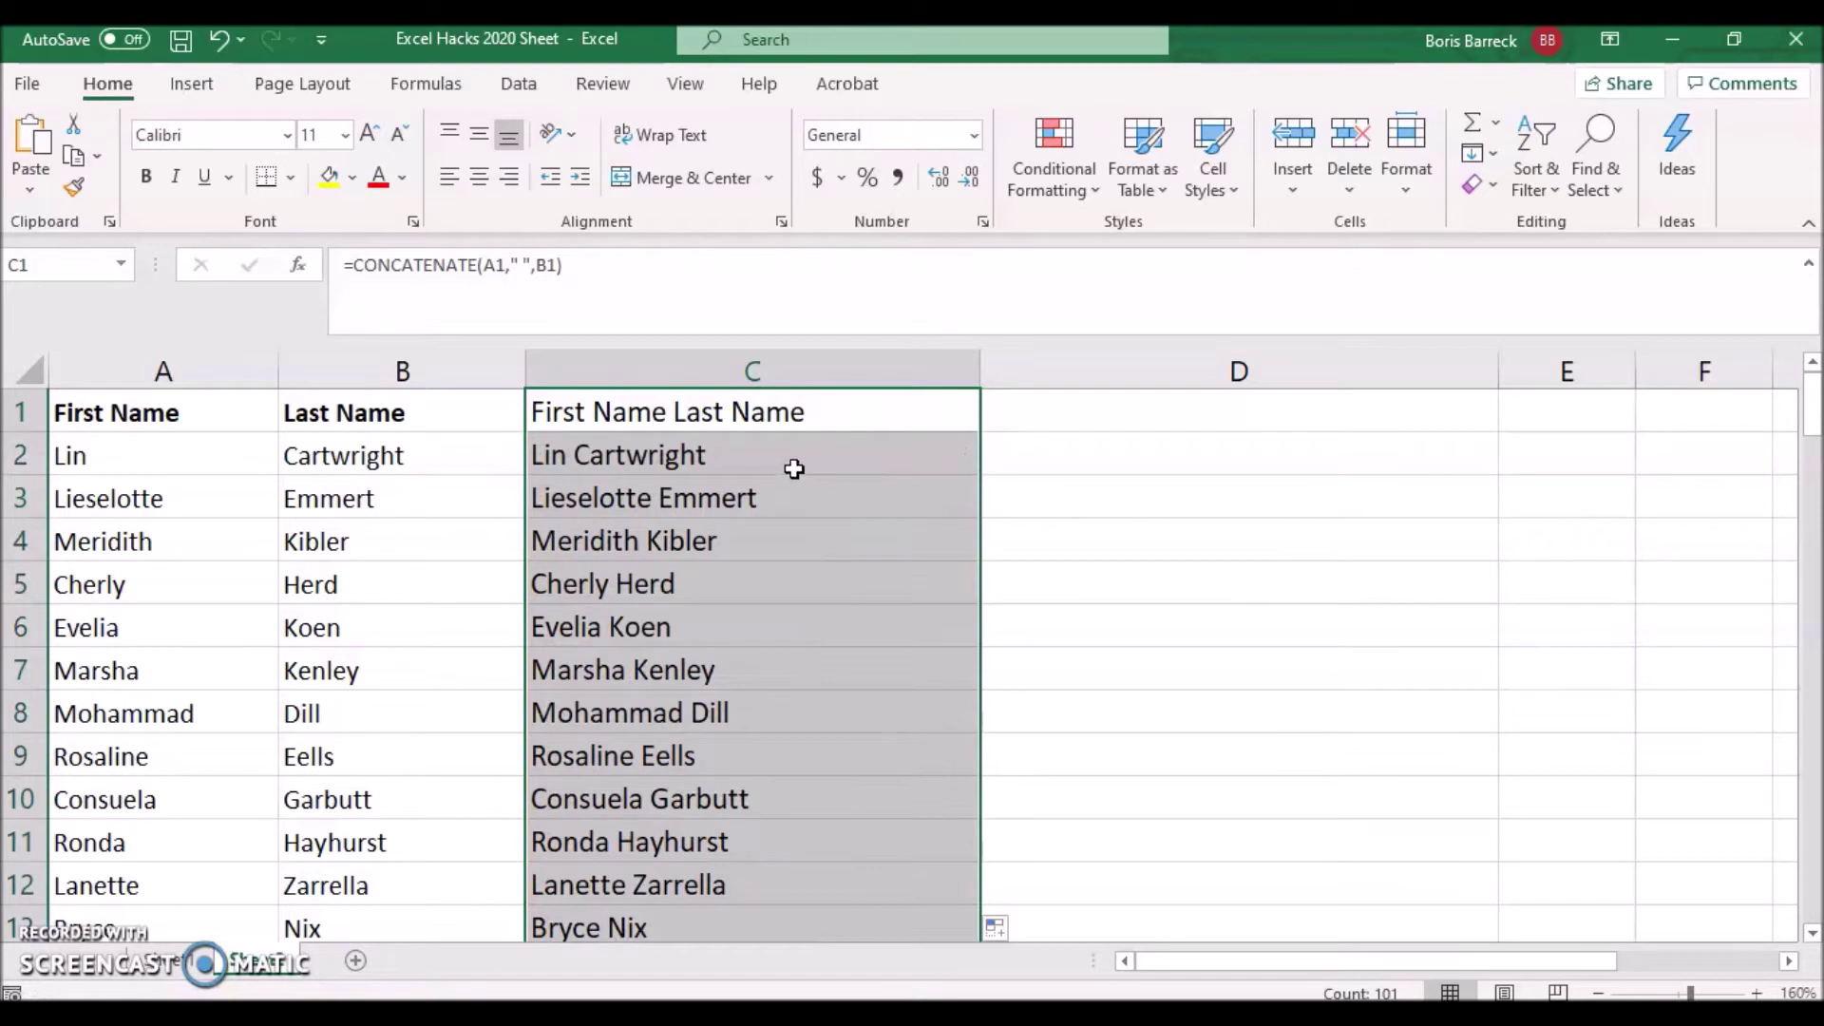
pyautogui.click(847, 466)
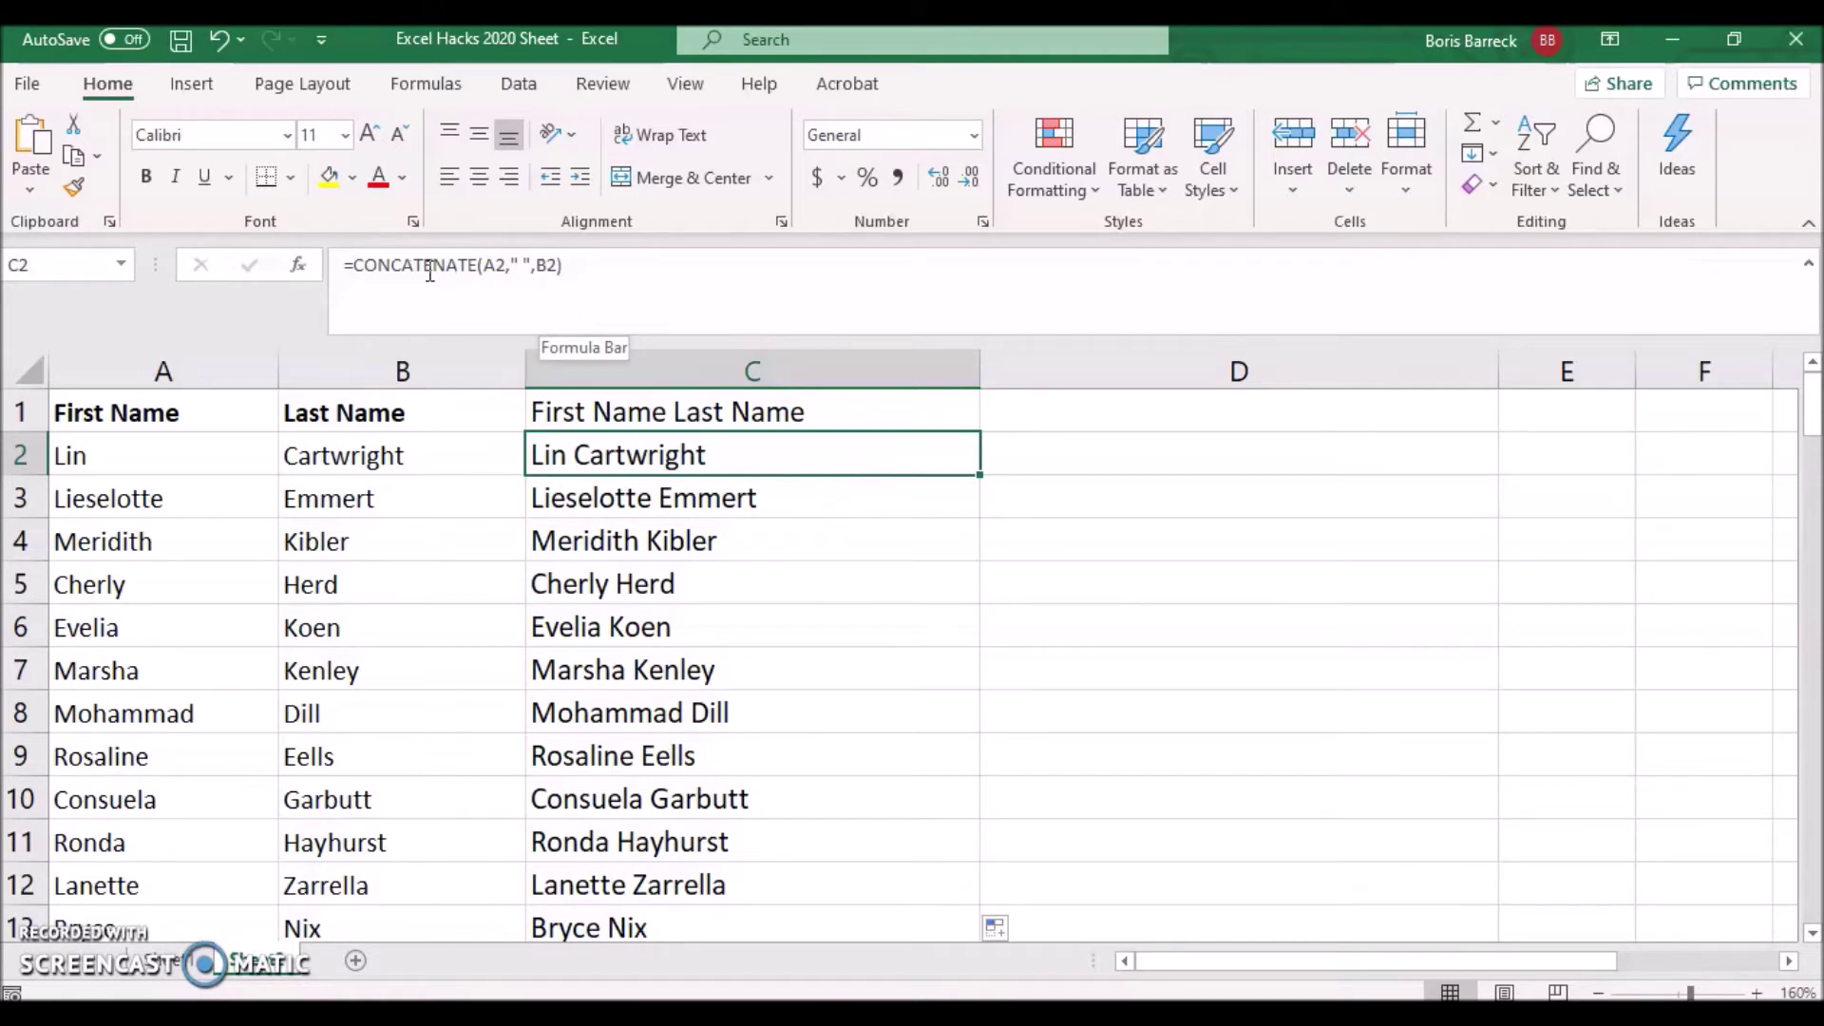
# Copy column C's combined names into column D starting at D1, pasted as values only.
pyautogui.click(775, 369)
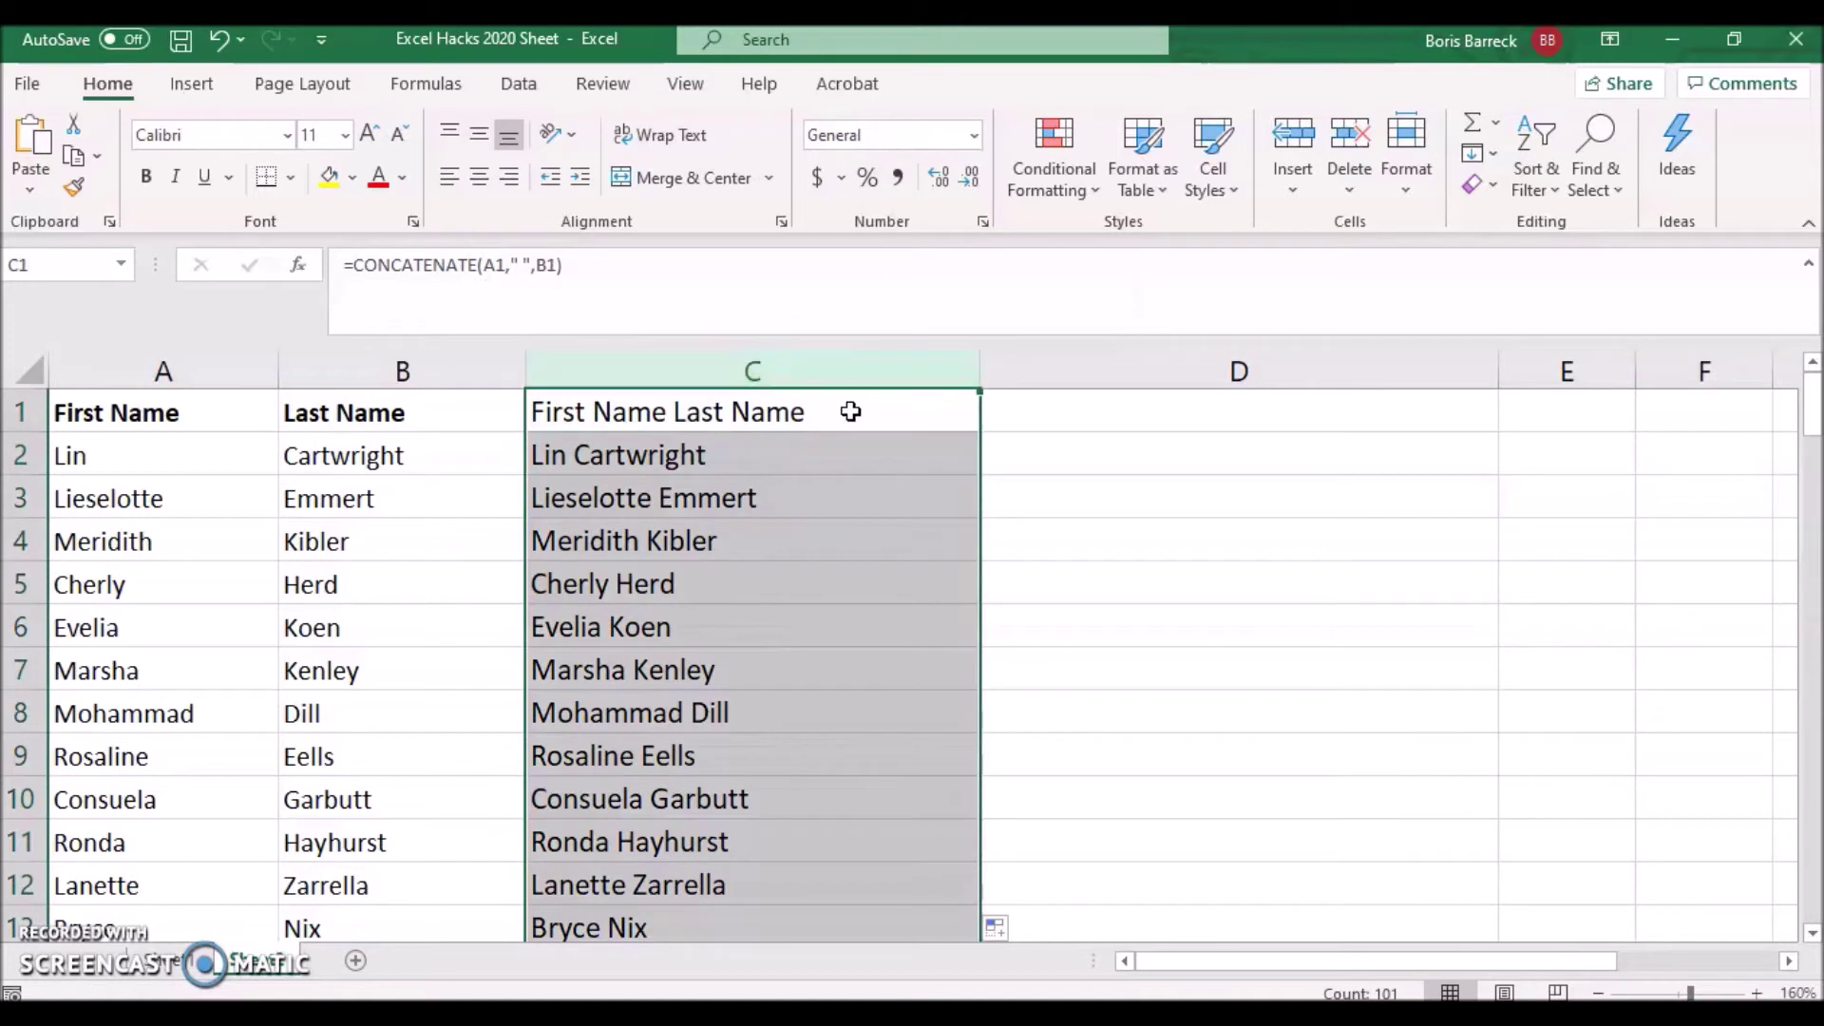
pyautogui.rightClick(798, 371)
pyautogui.click(865, 438)
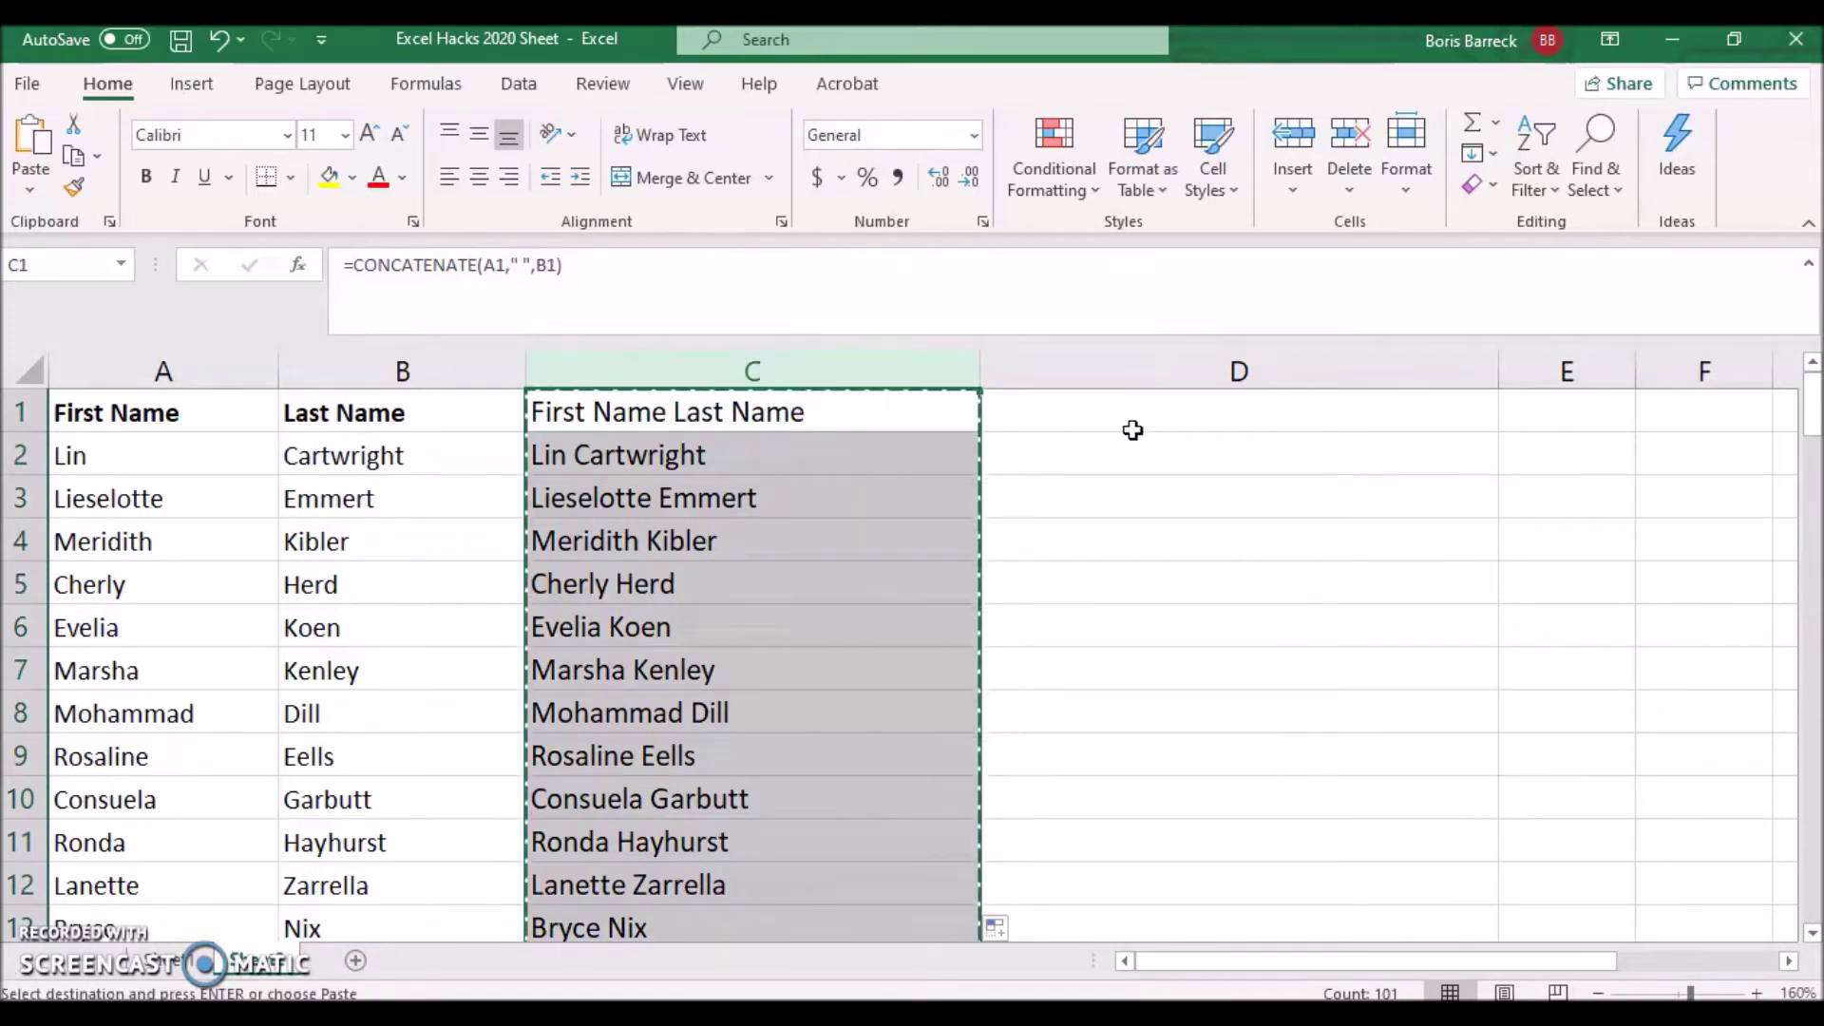
pyautogui.click(1116, 418)
pyautogui.rightClick(1119, 414)
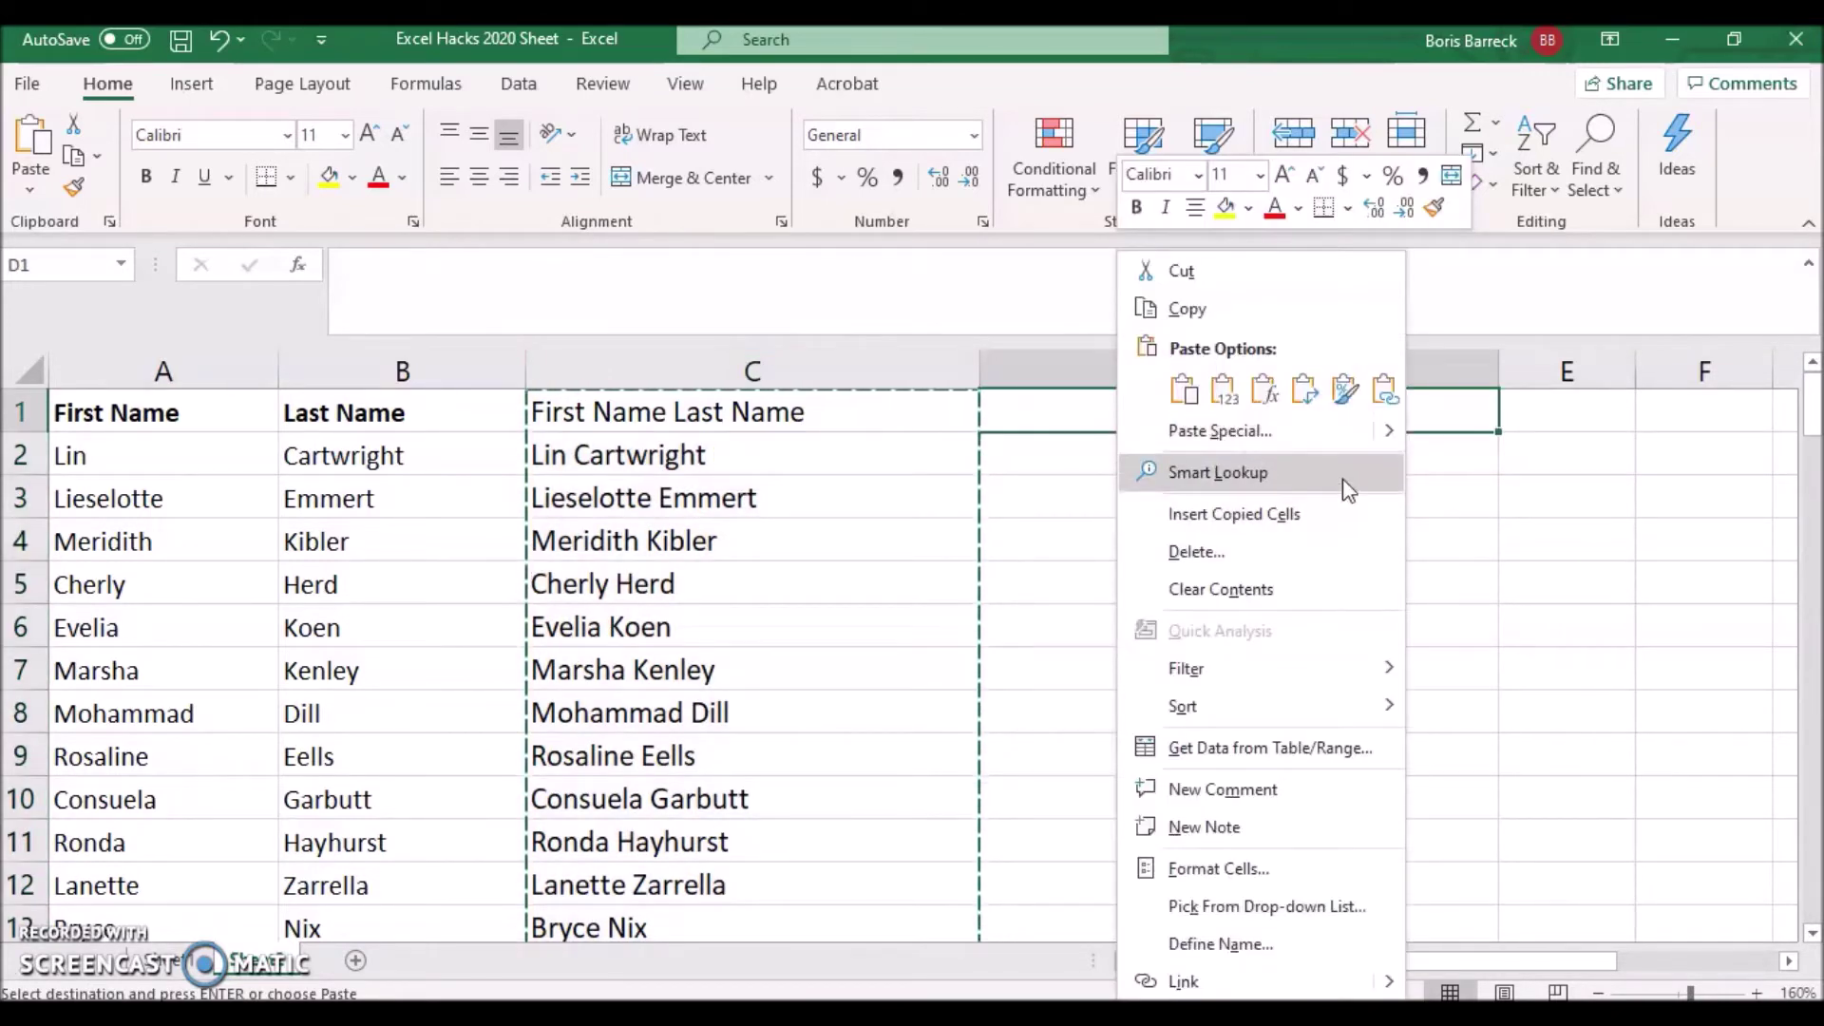
pyautogui.moveTo(1390, 433)
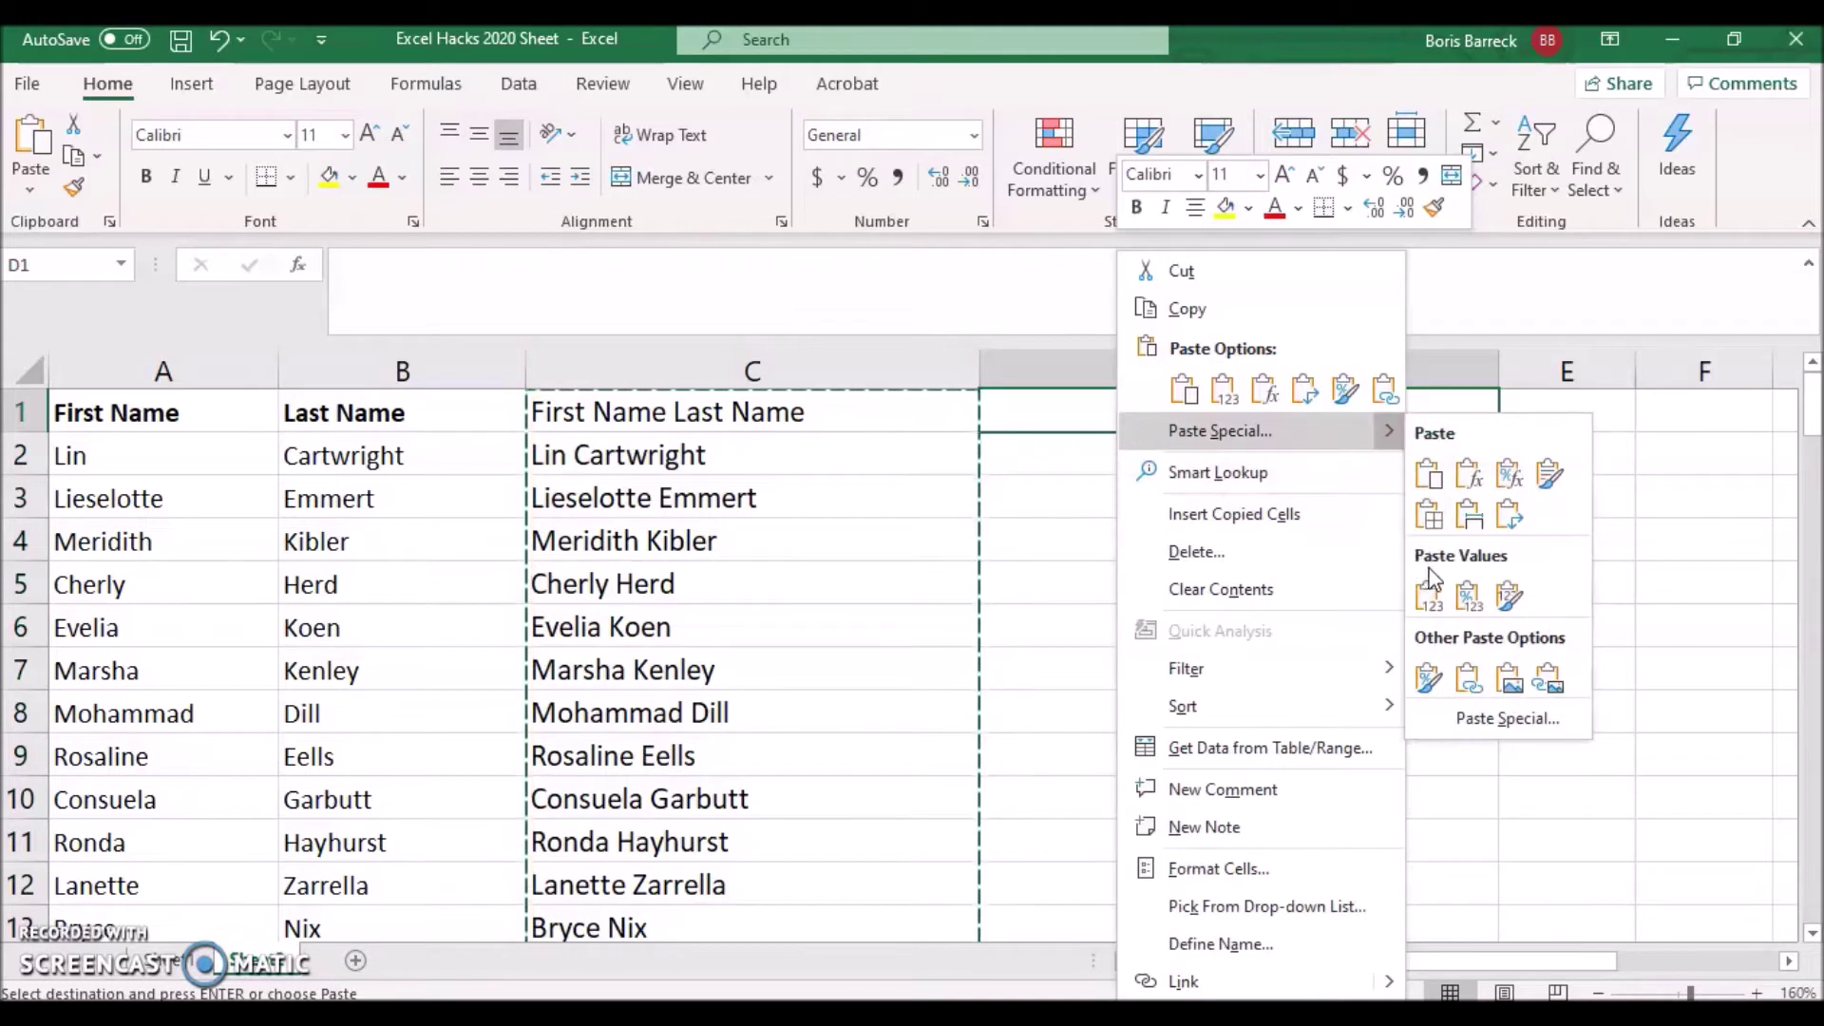
pyautogui.click(1429, 597)
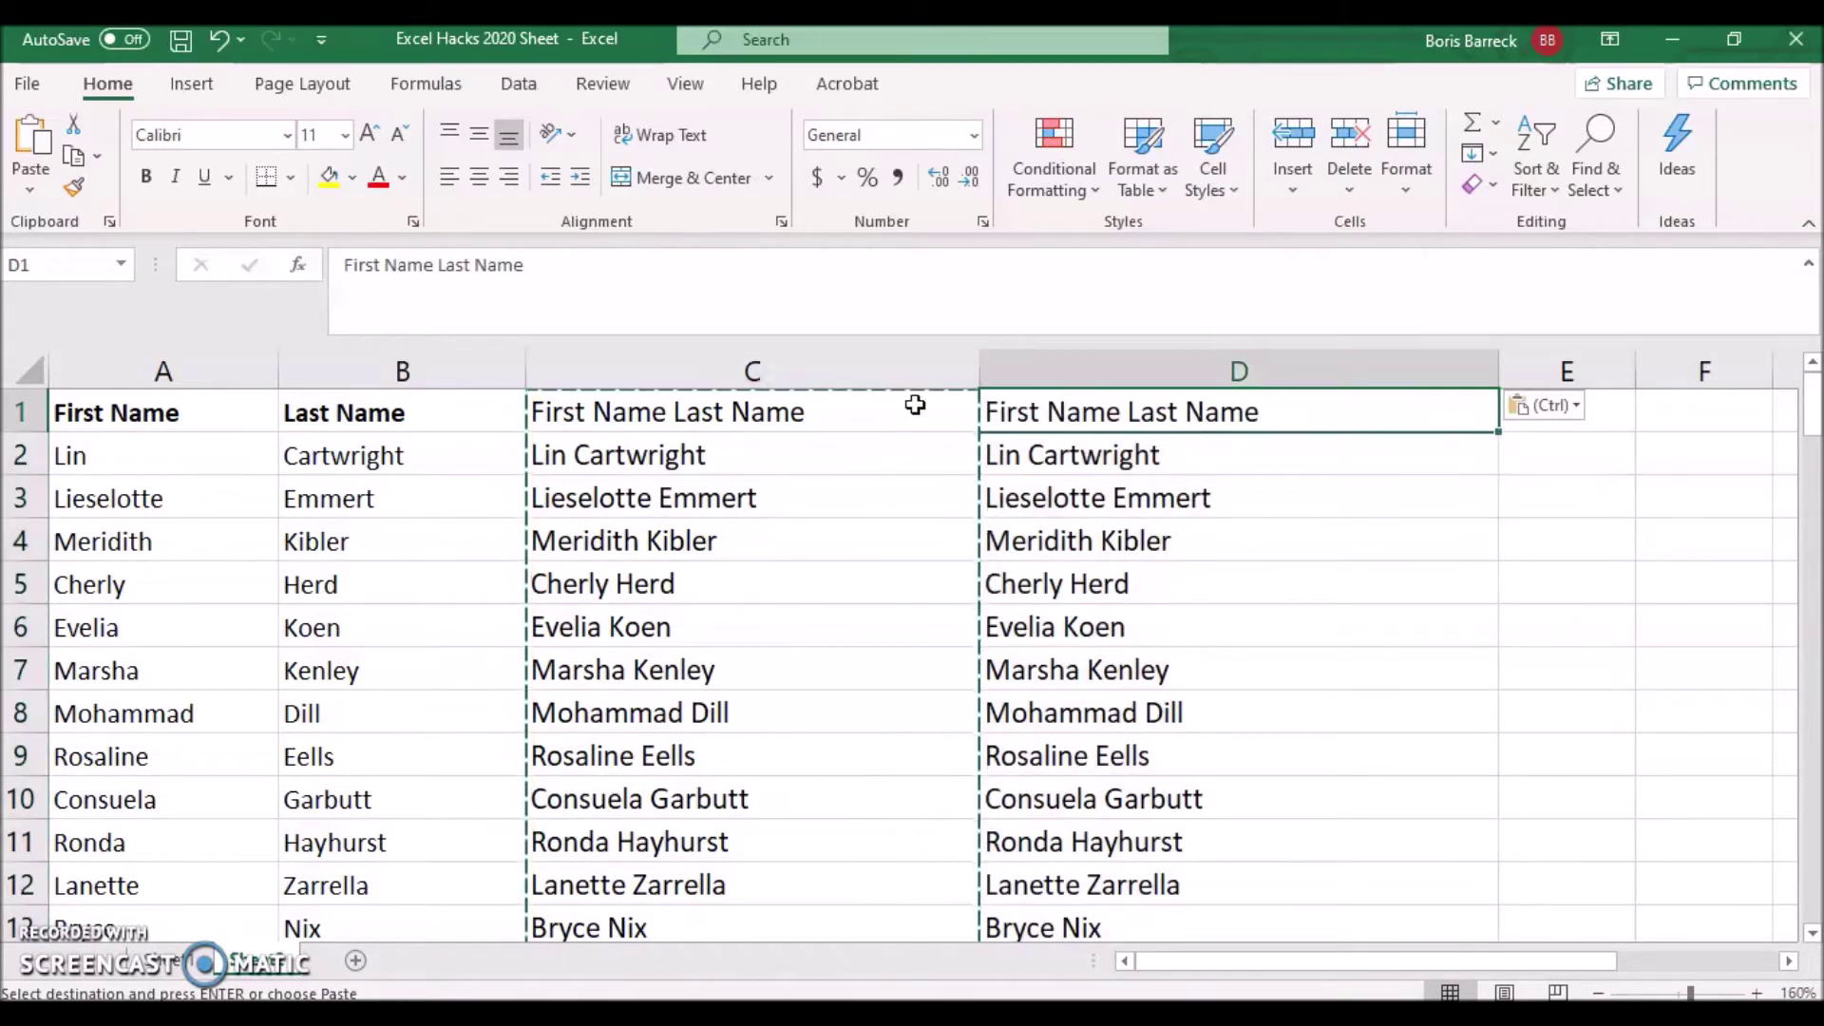
pyautogui.click(1007, 444)
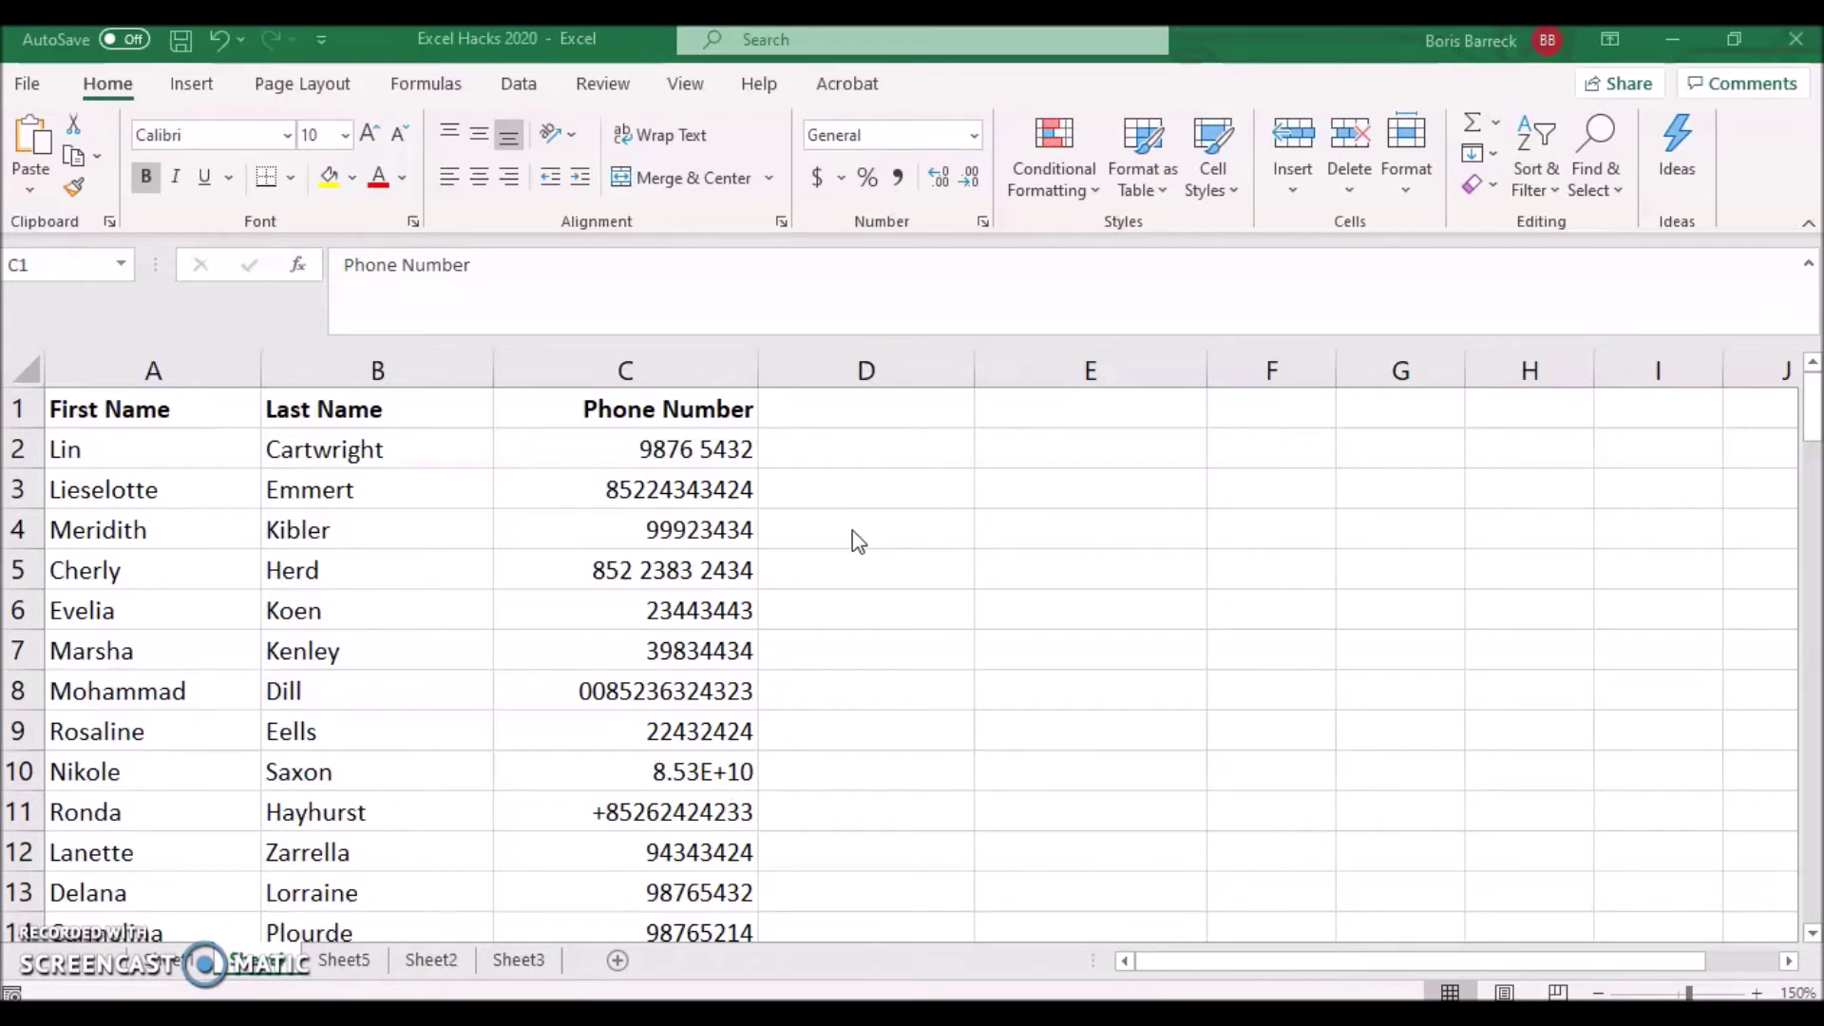
# Replace every space in Phone Number column C with nothing using Replace All.
pyautogui.click(672, 371)
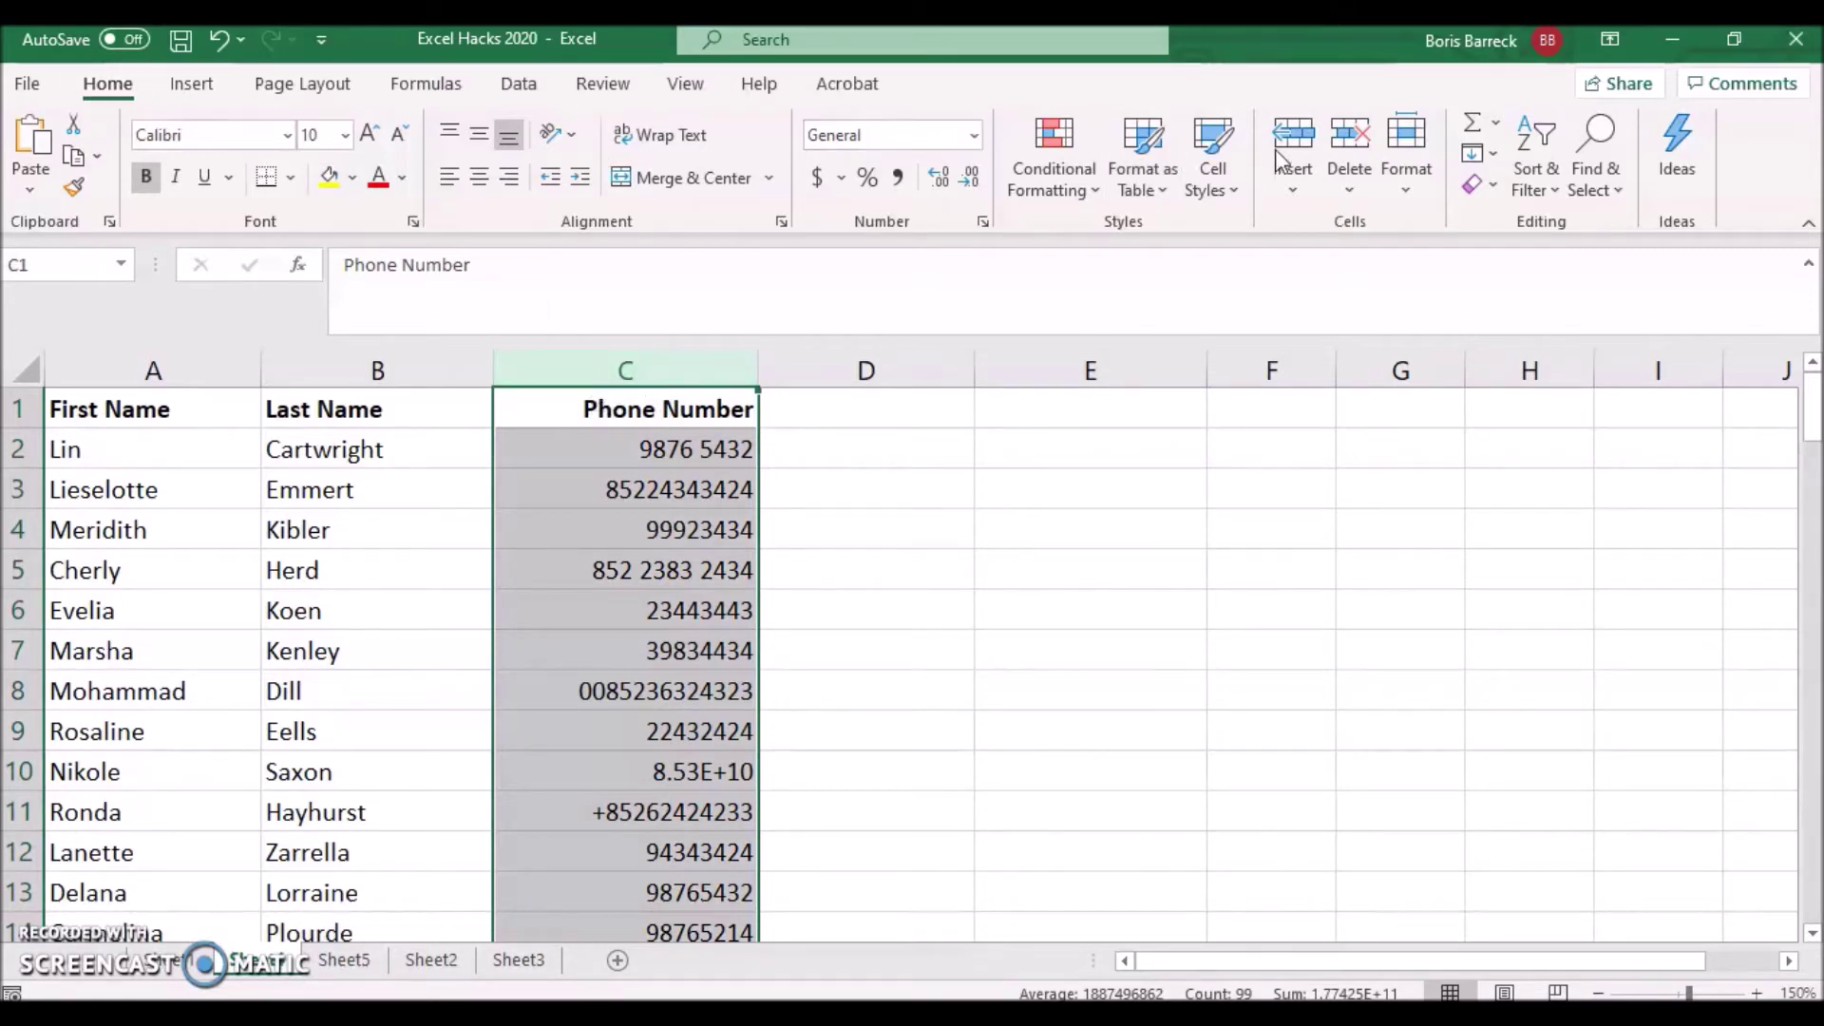
pyautogui.click(1605, 183)
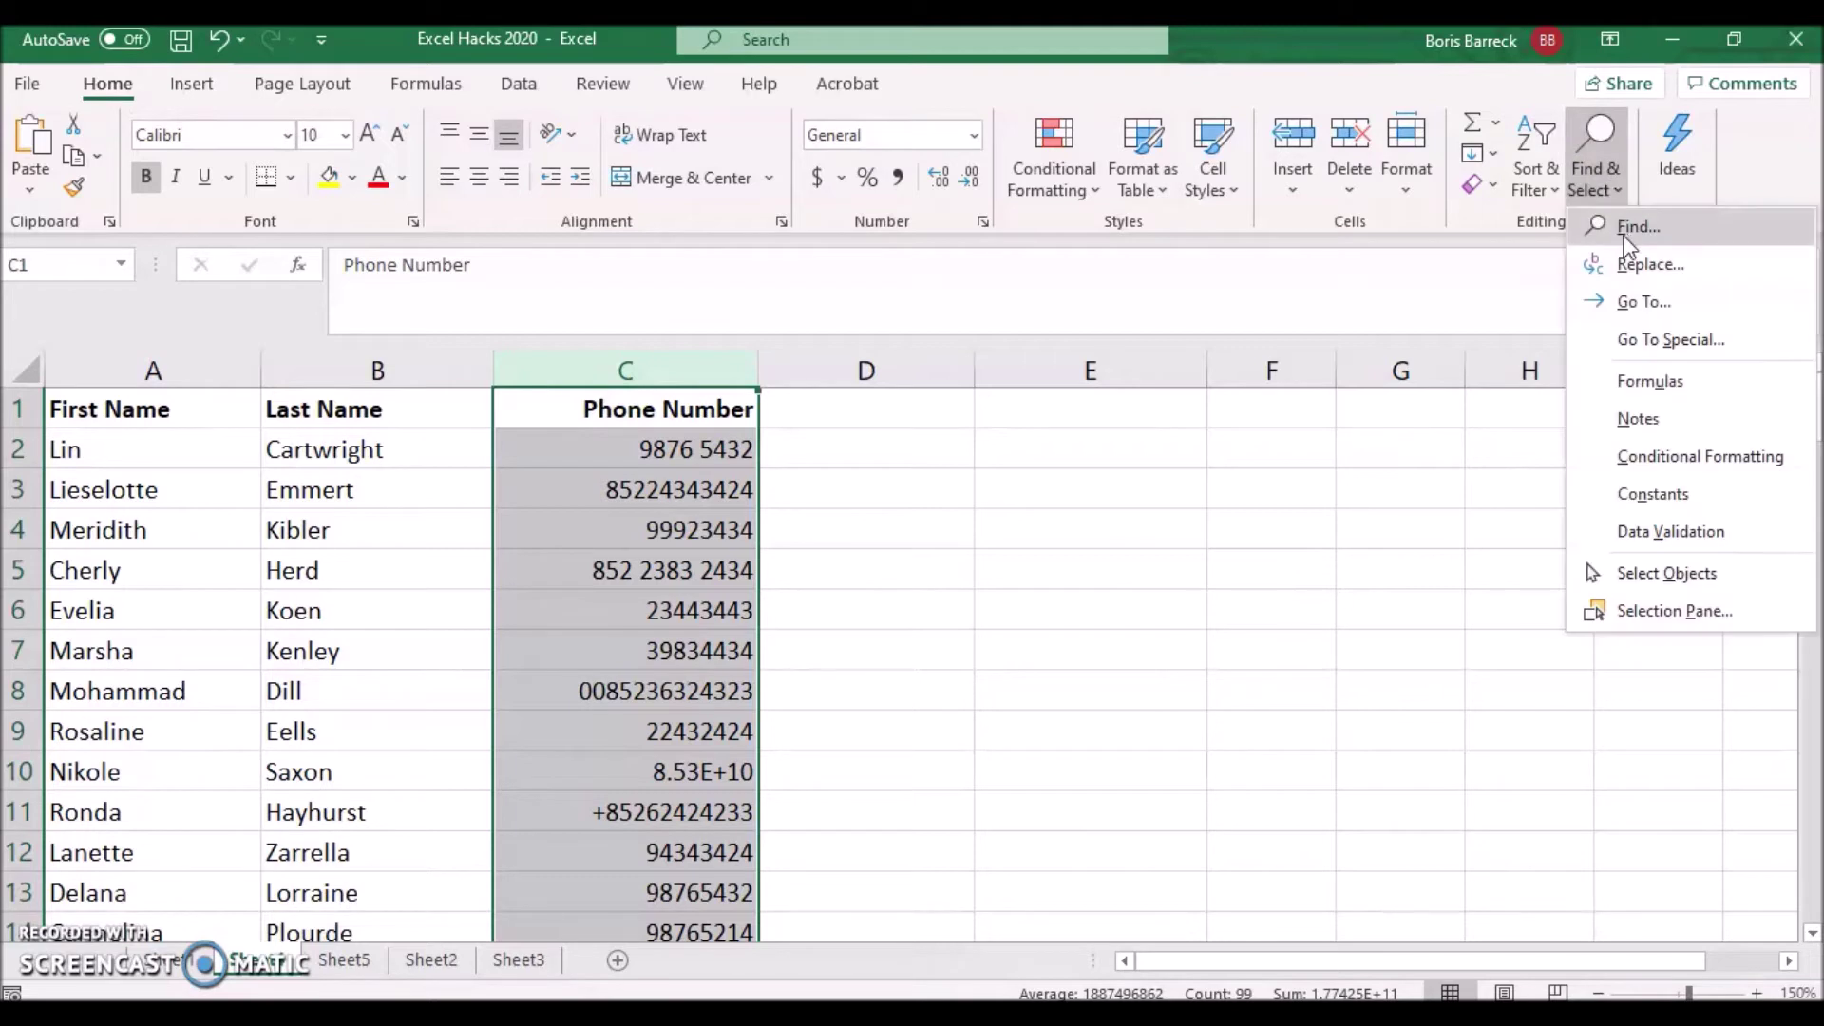
pyautogui.click(1634, 268)
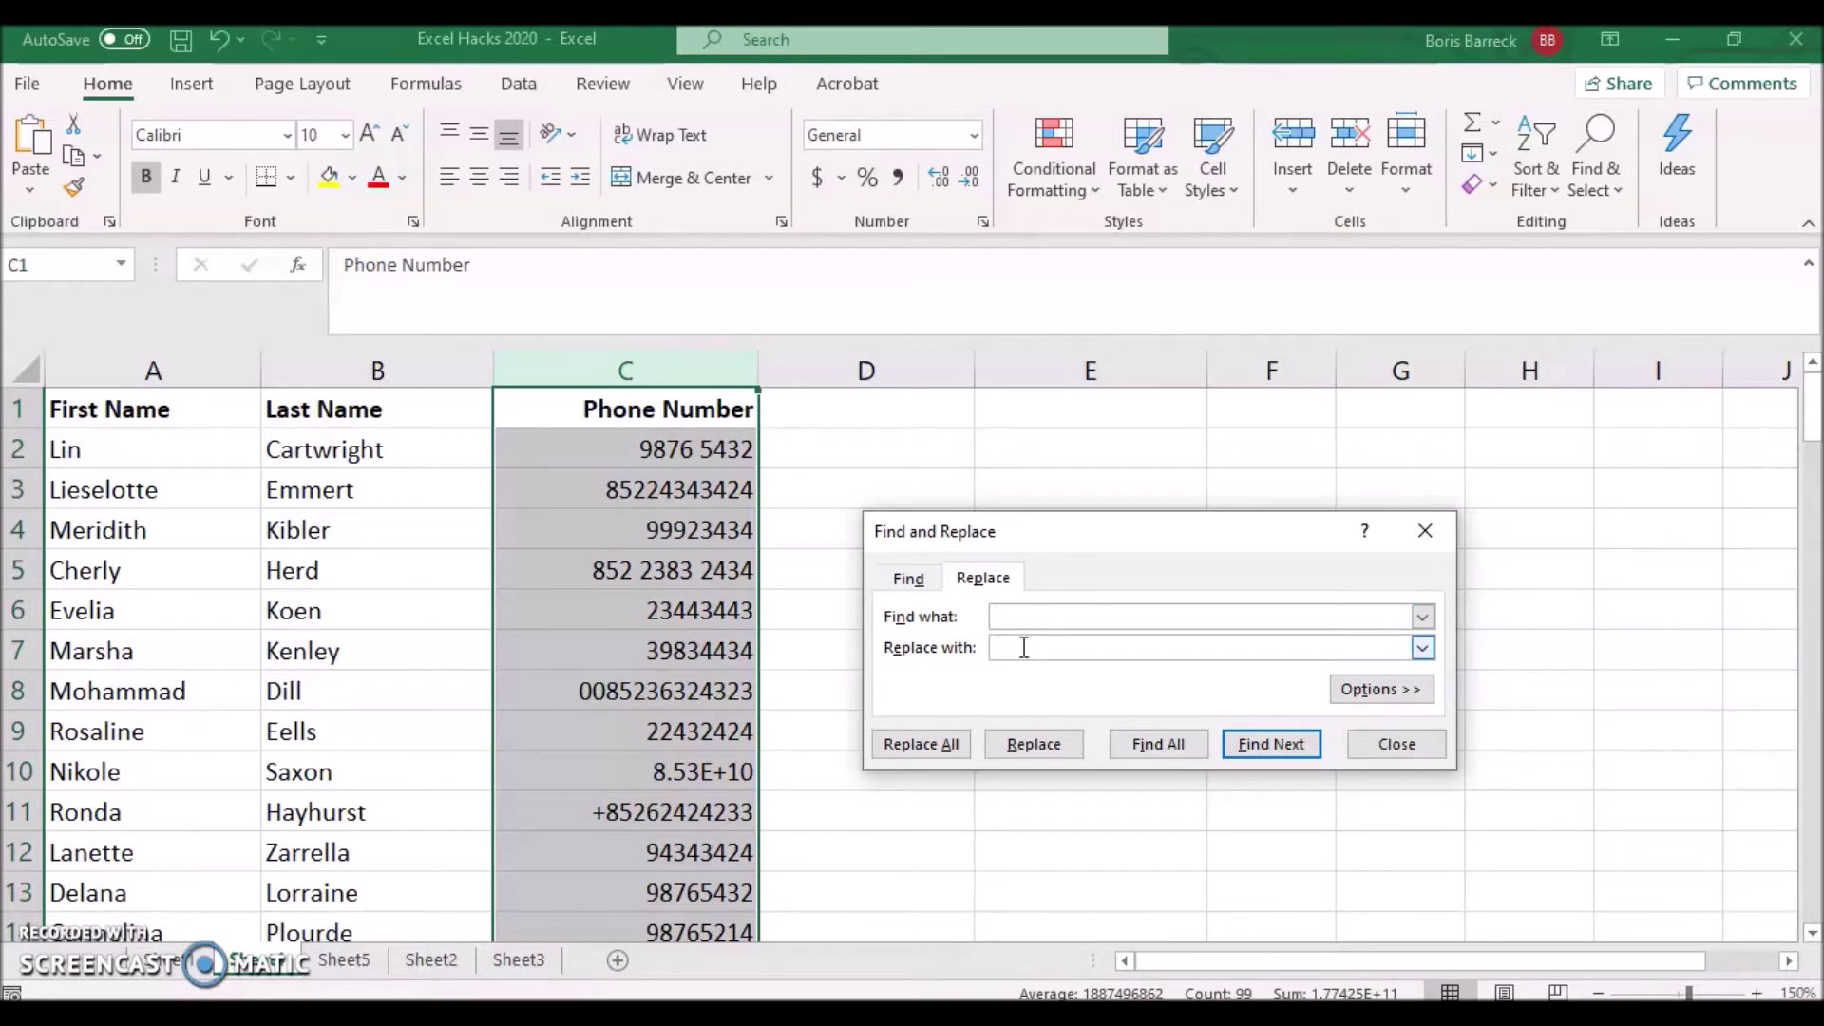
pyautogui.click(1024, 647)
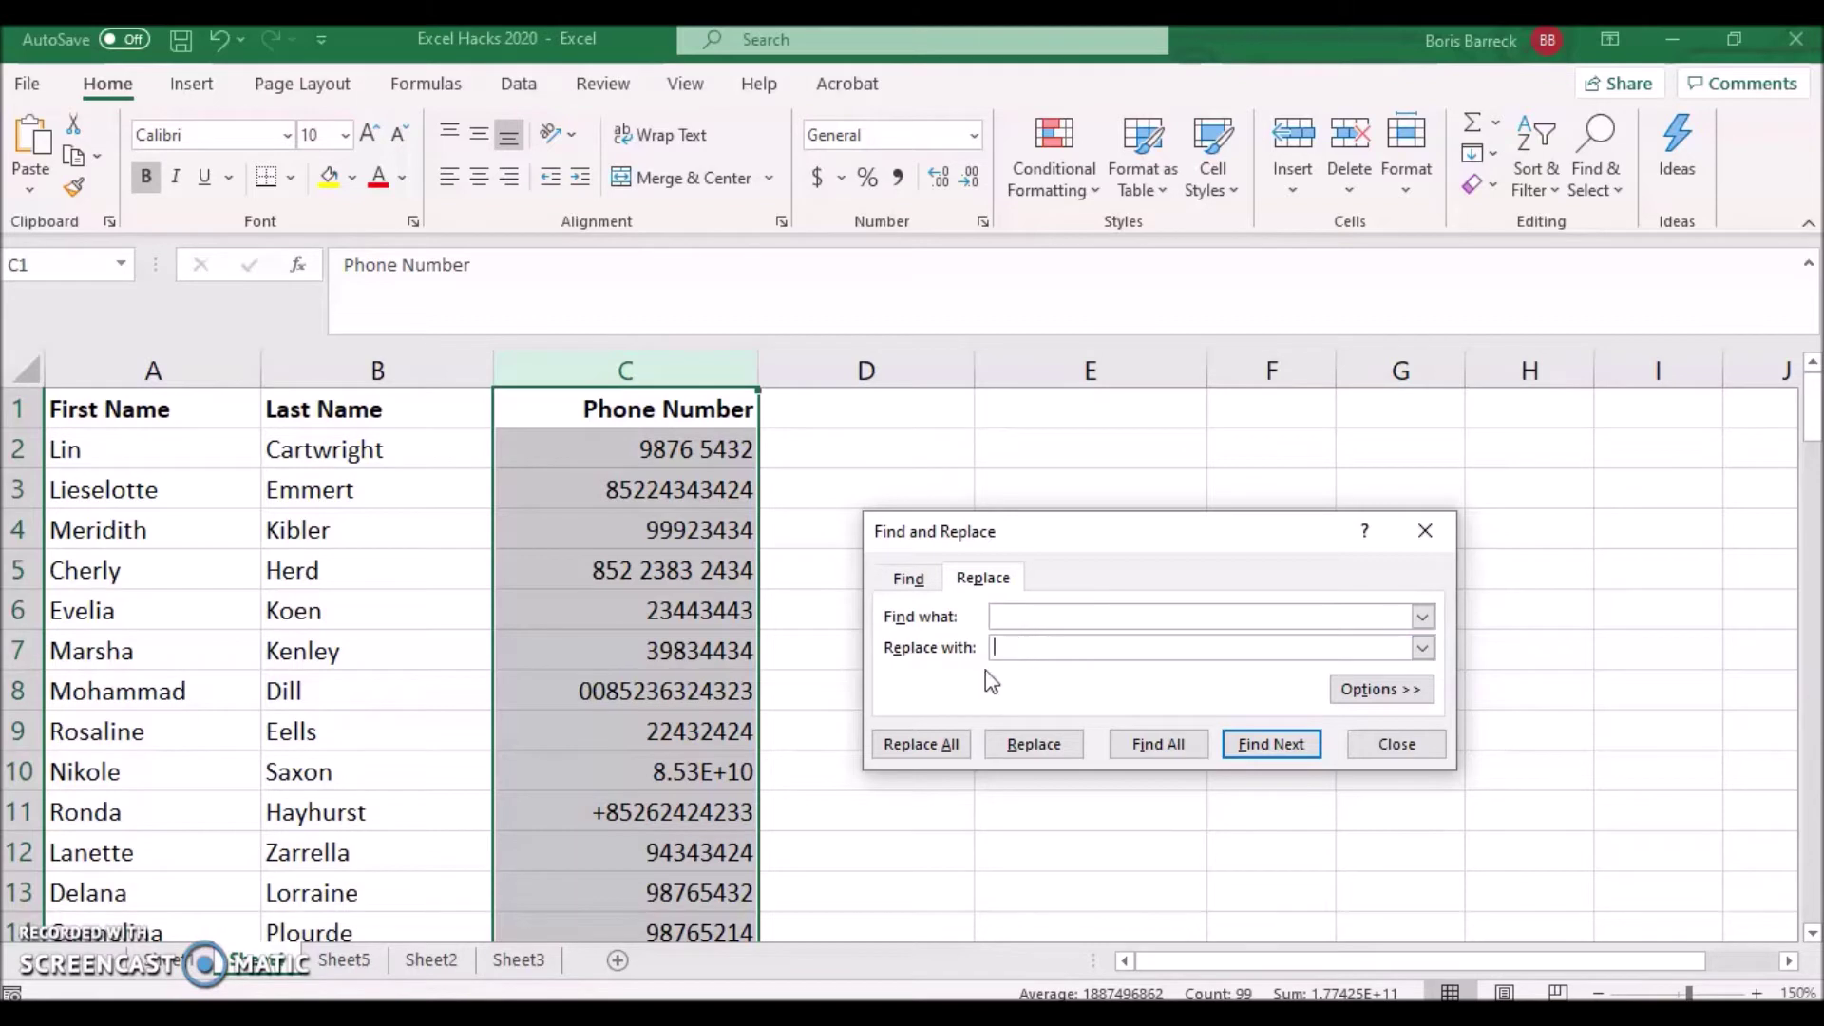
pyautogui.click(912, 748)
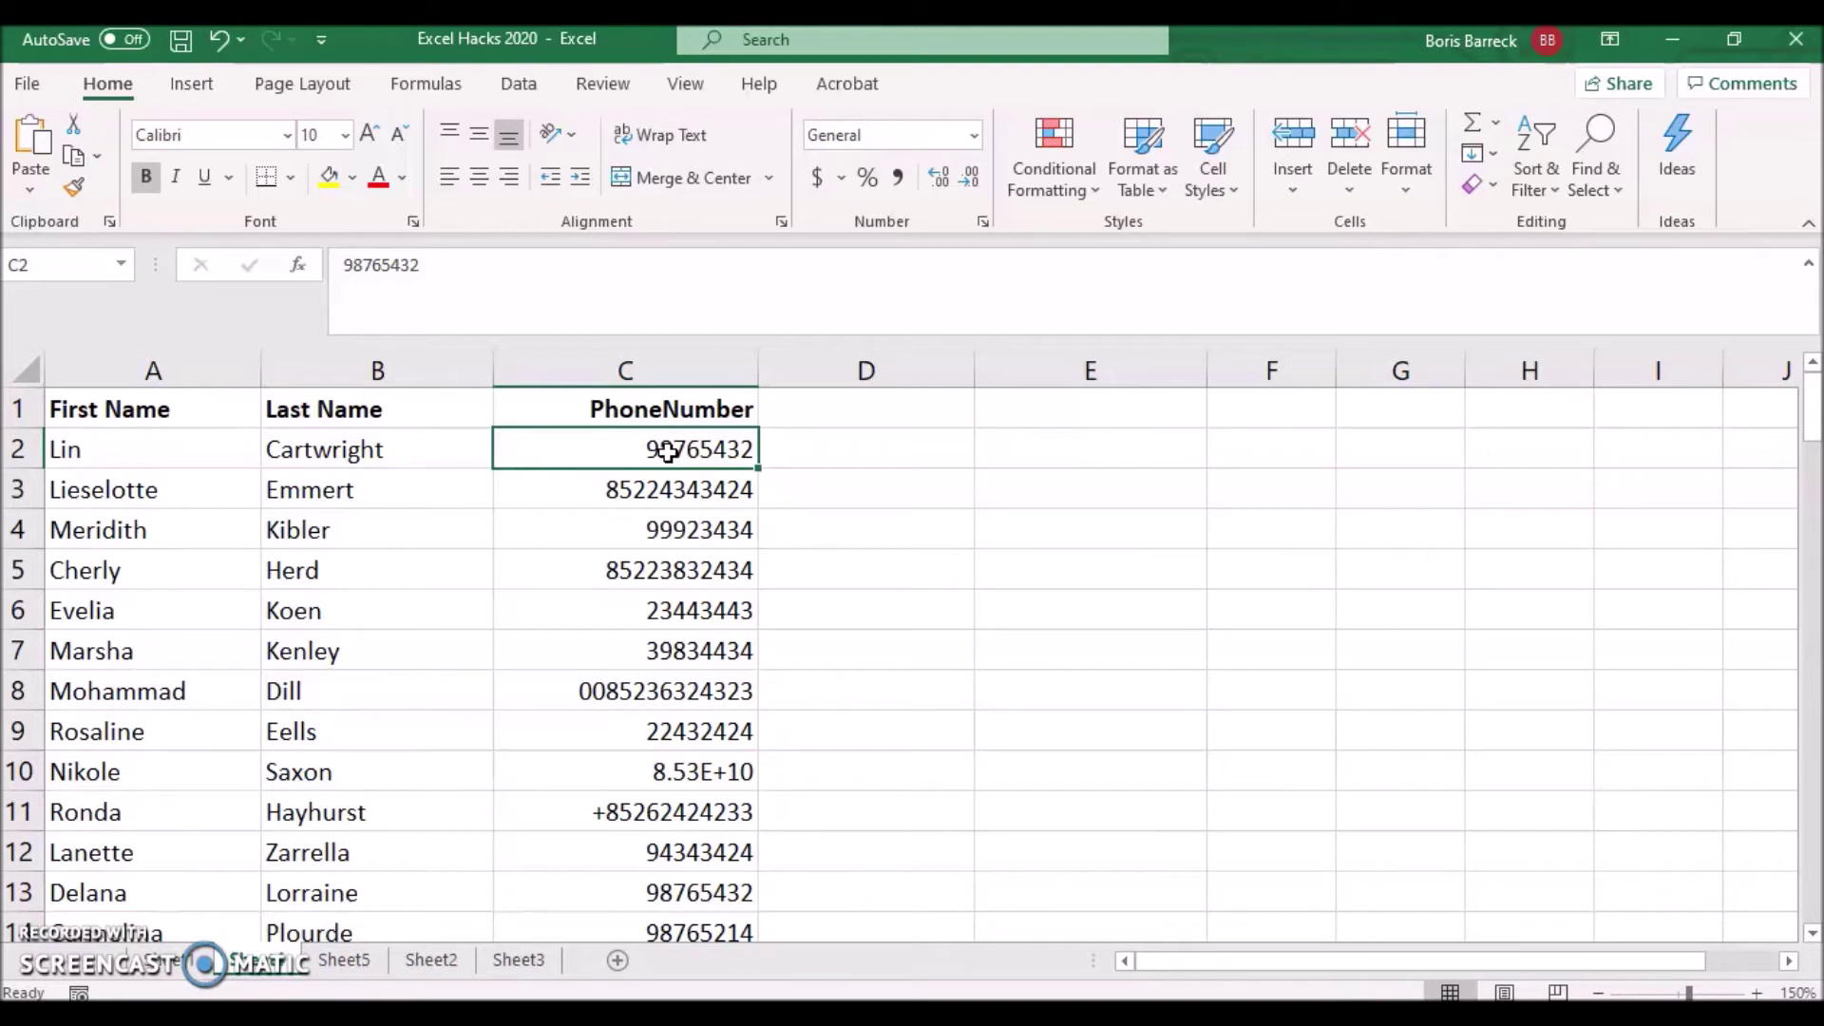
# Enter =RIGHT(C2,8) in D2 to take the phone number's last eight digits.
pyautogui.doubleClick(814, 457)
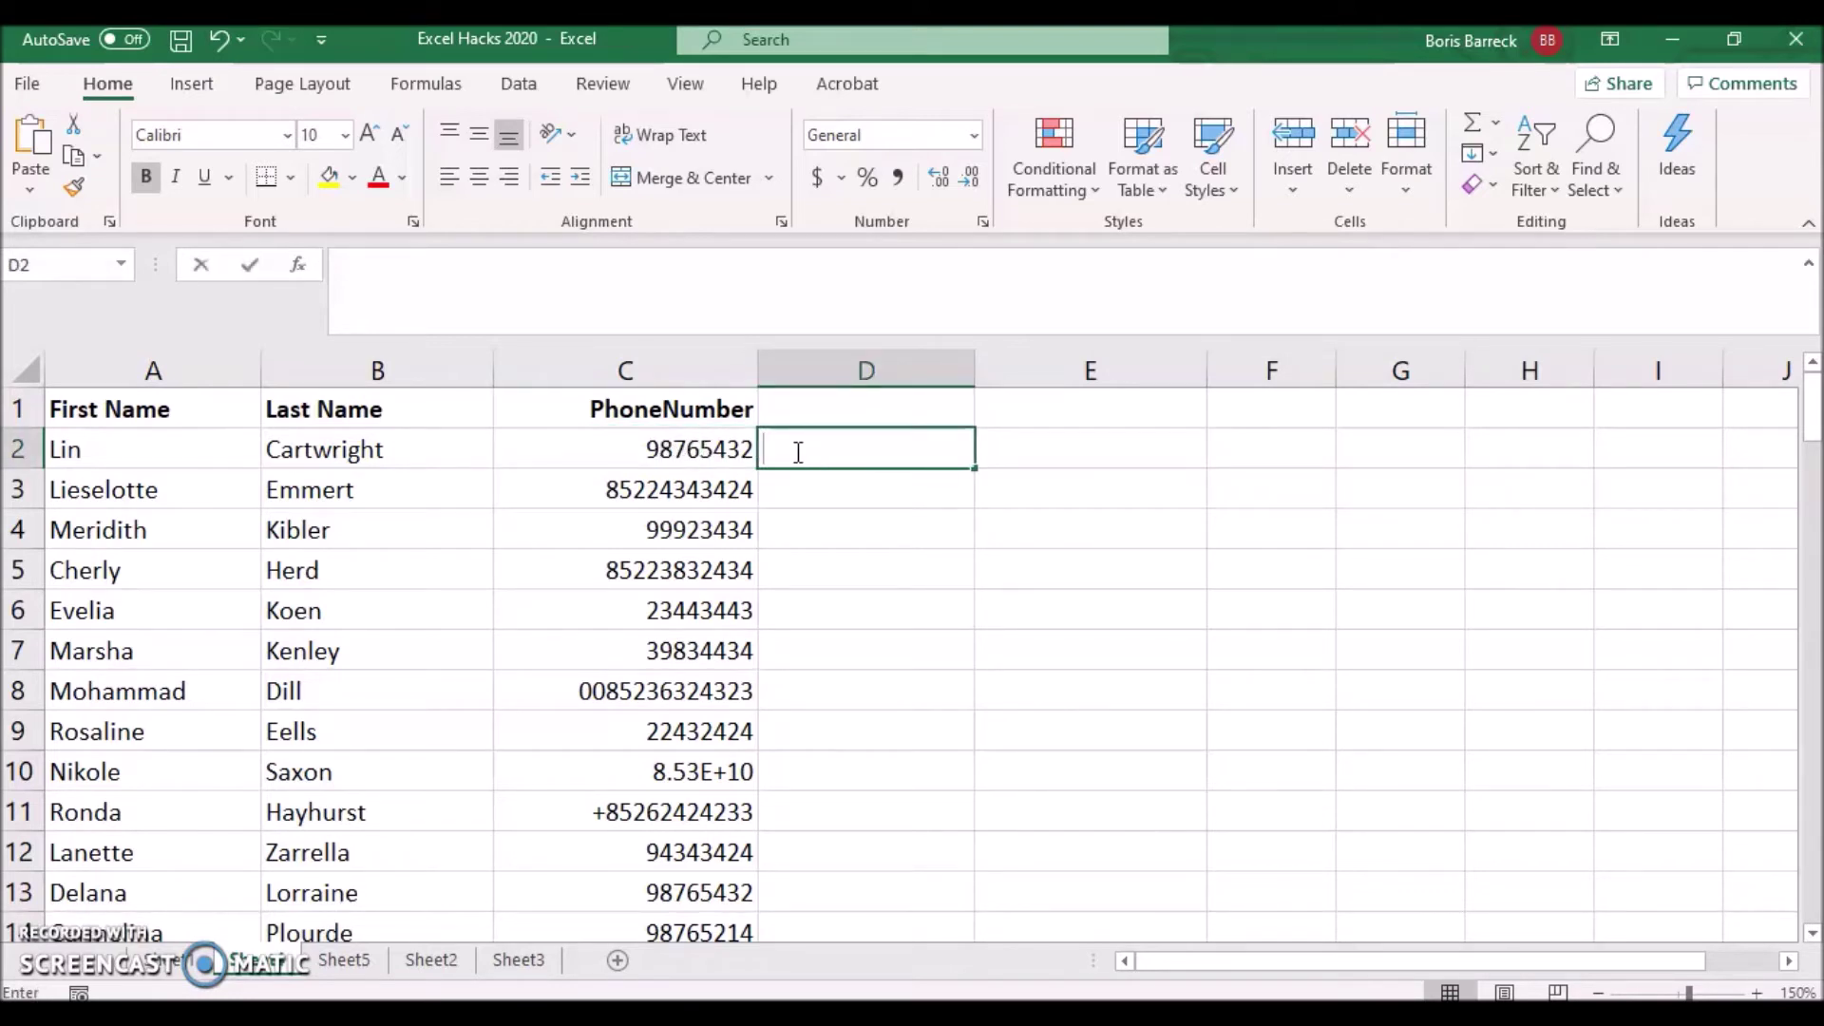
pyautogui.write('=RIGHT')
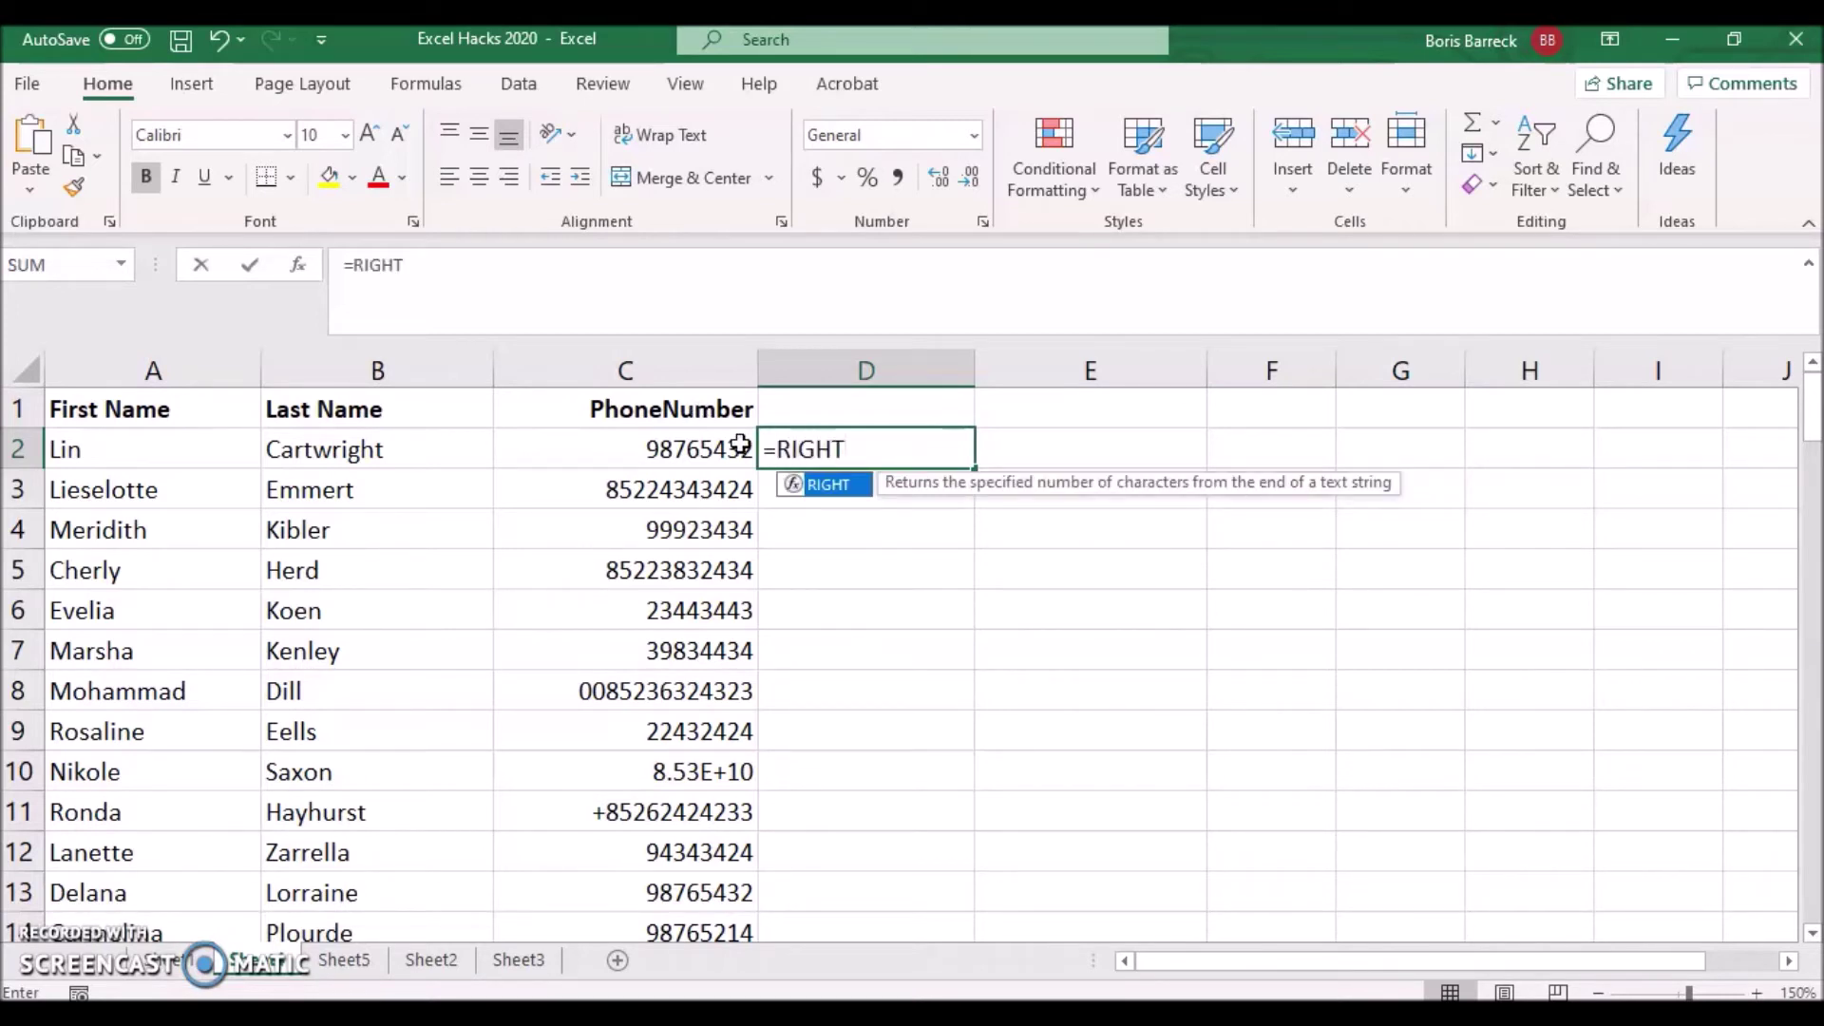
pyautogui.write('(')
pyautogui.click(726, 450)
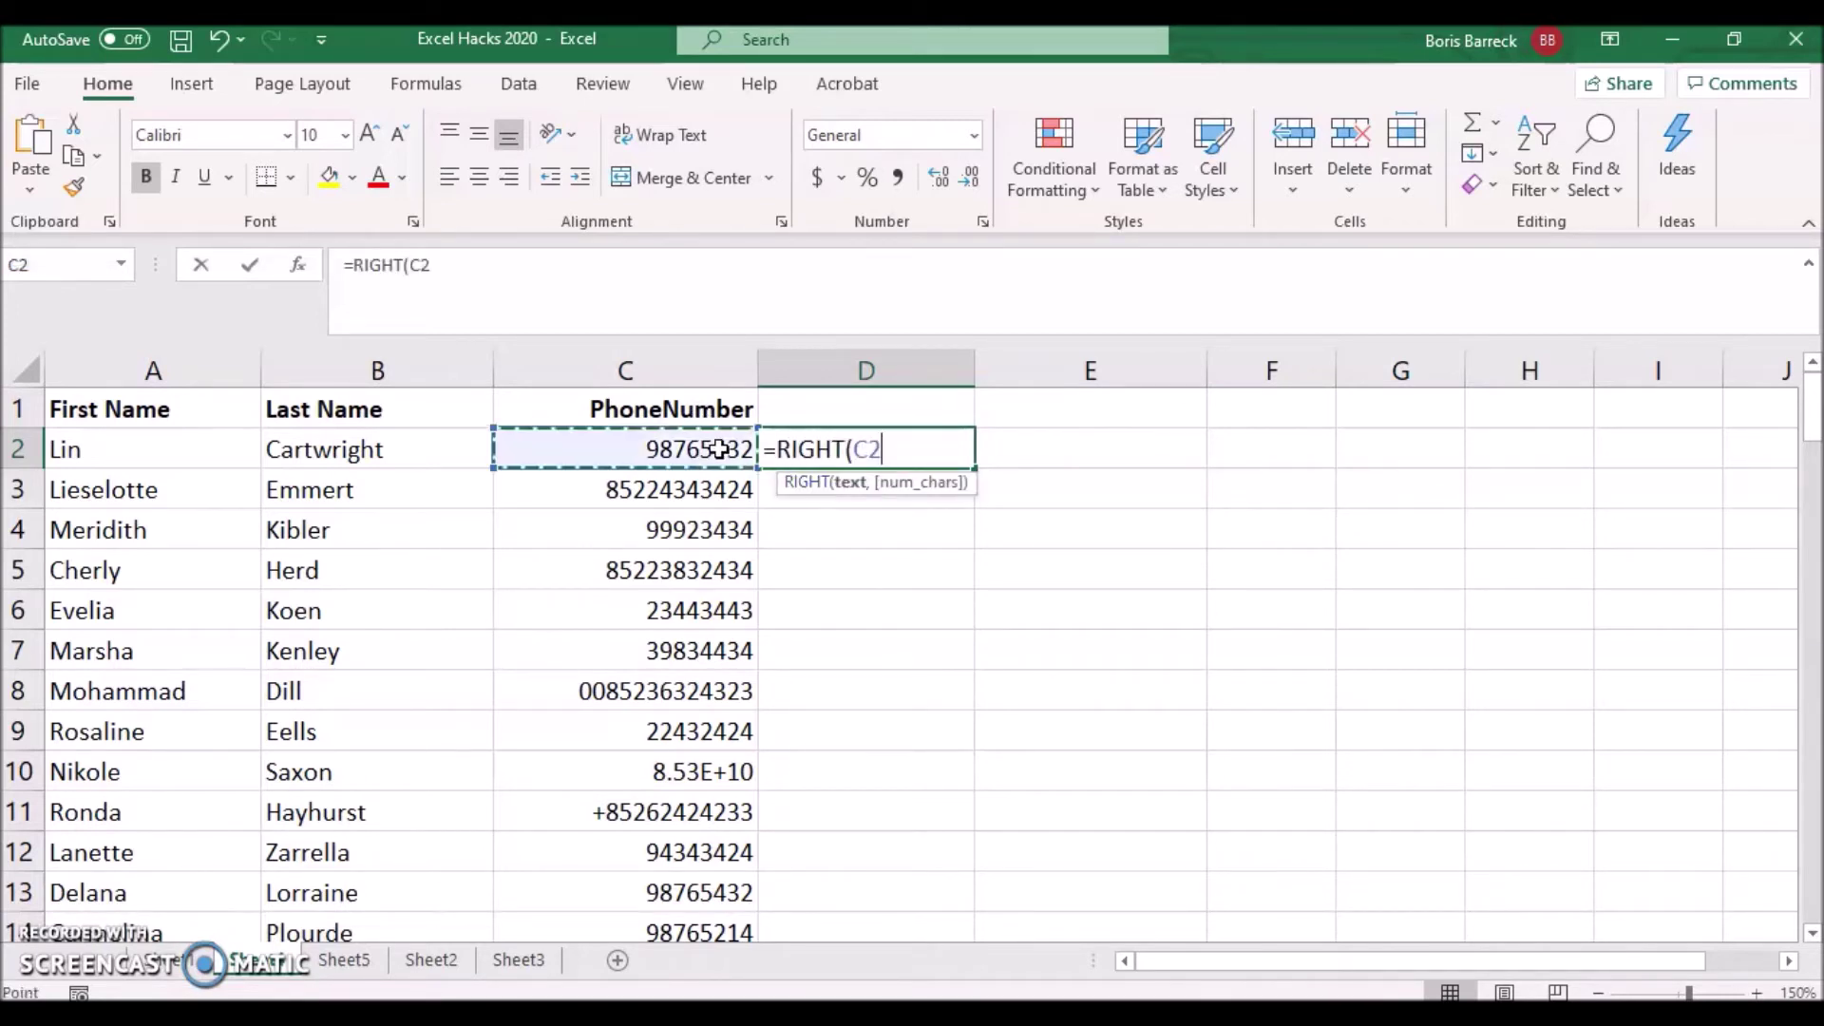
pyautogui.write(',')
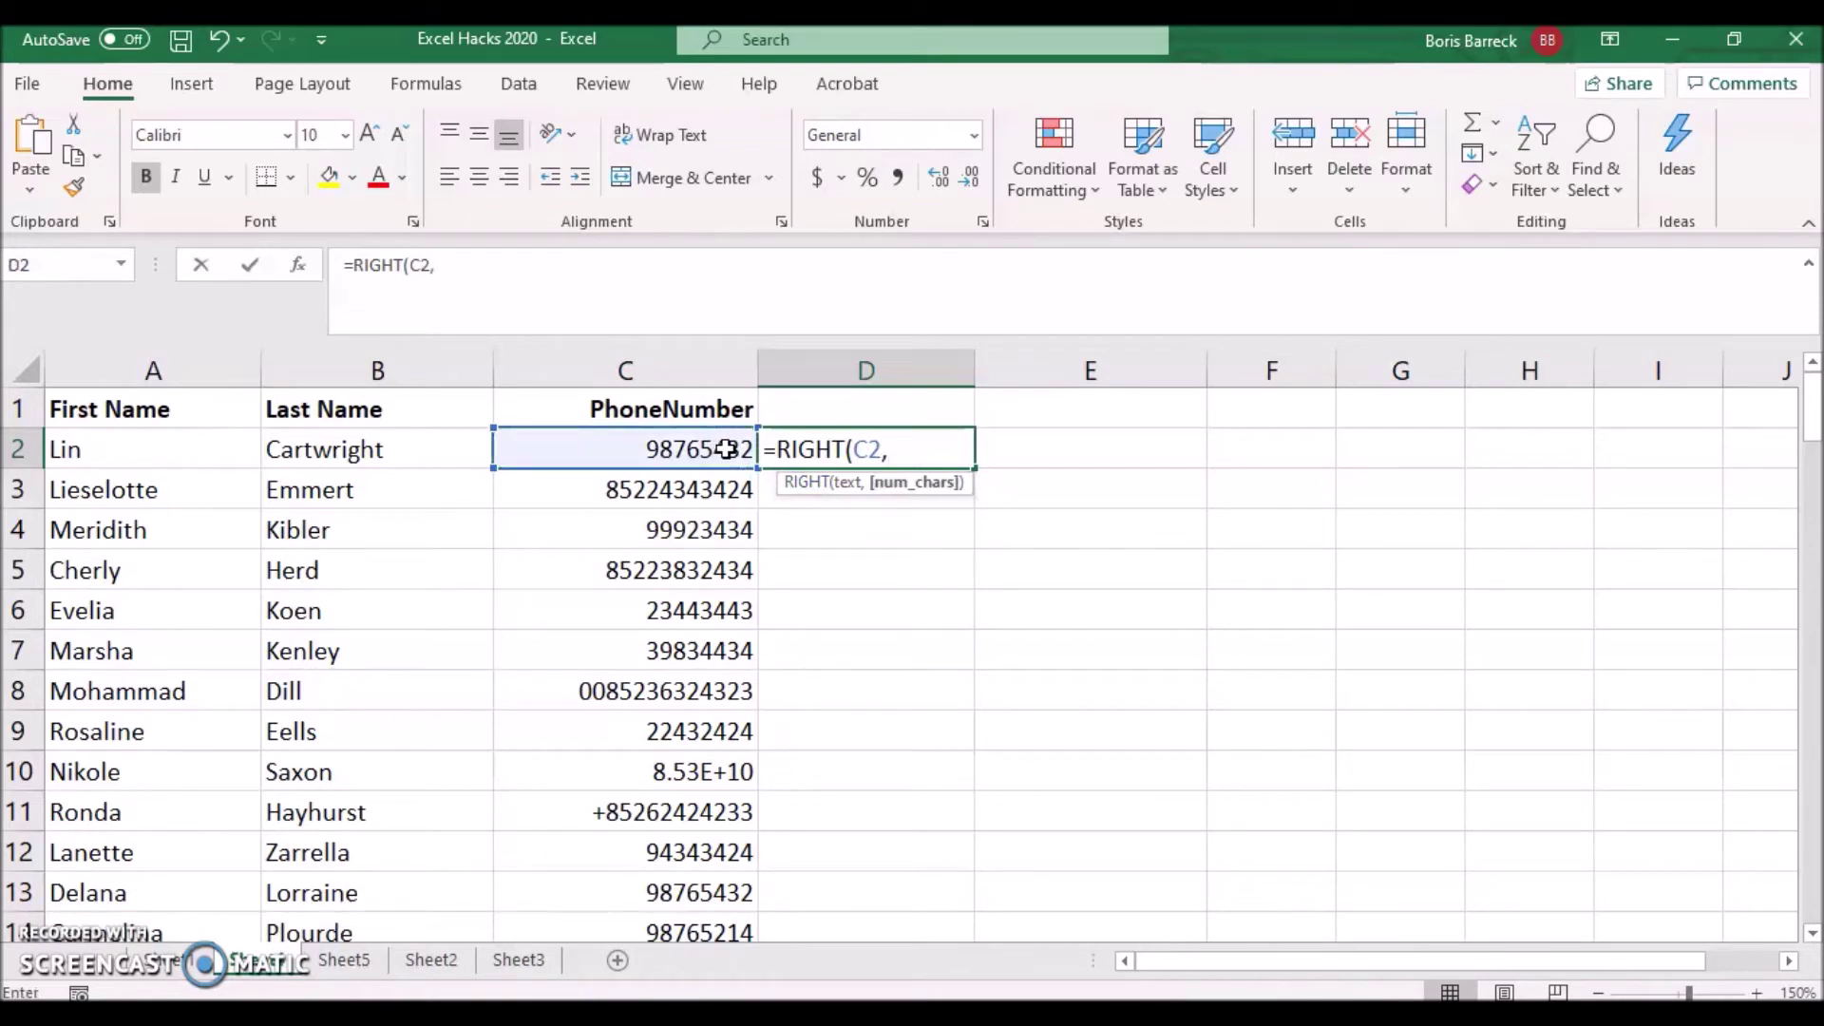
pyautogui.write('8')
pyautogui.press('Return')
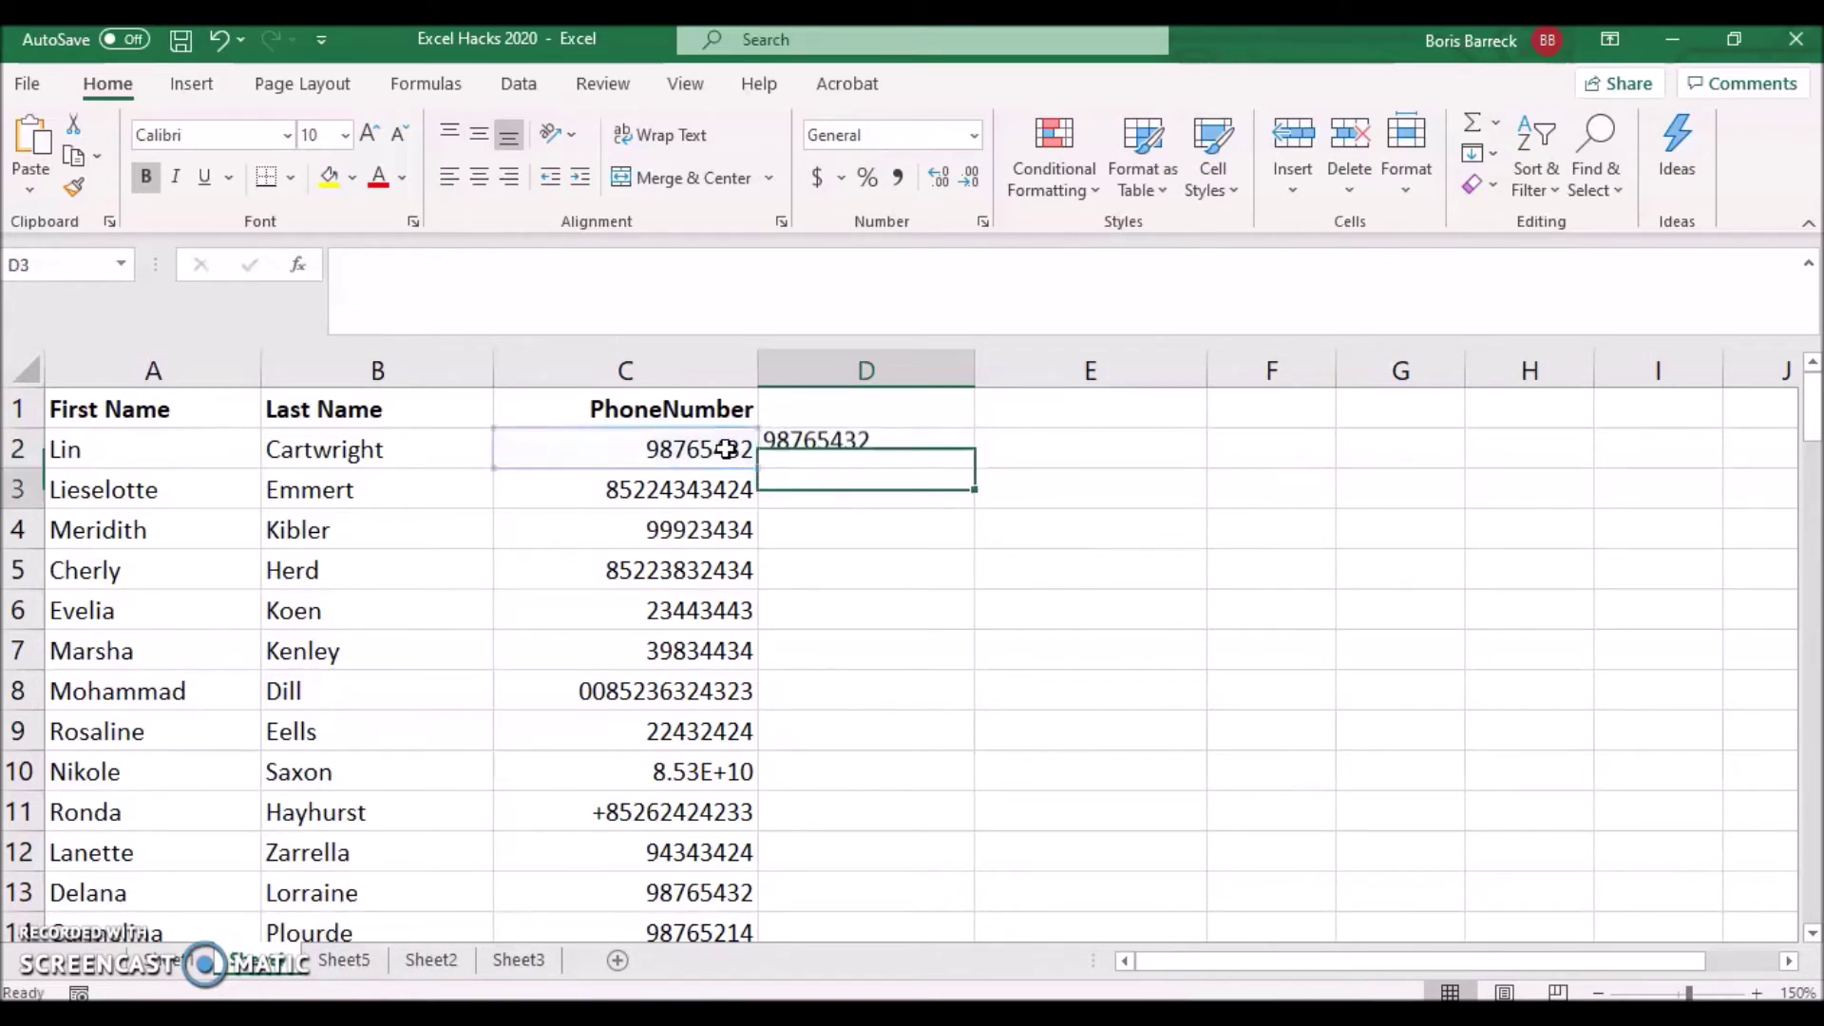
# Fill the D2 formula down the whole of column D.
pyautogui.click(833, 459)
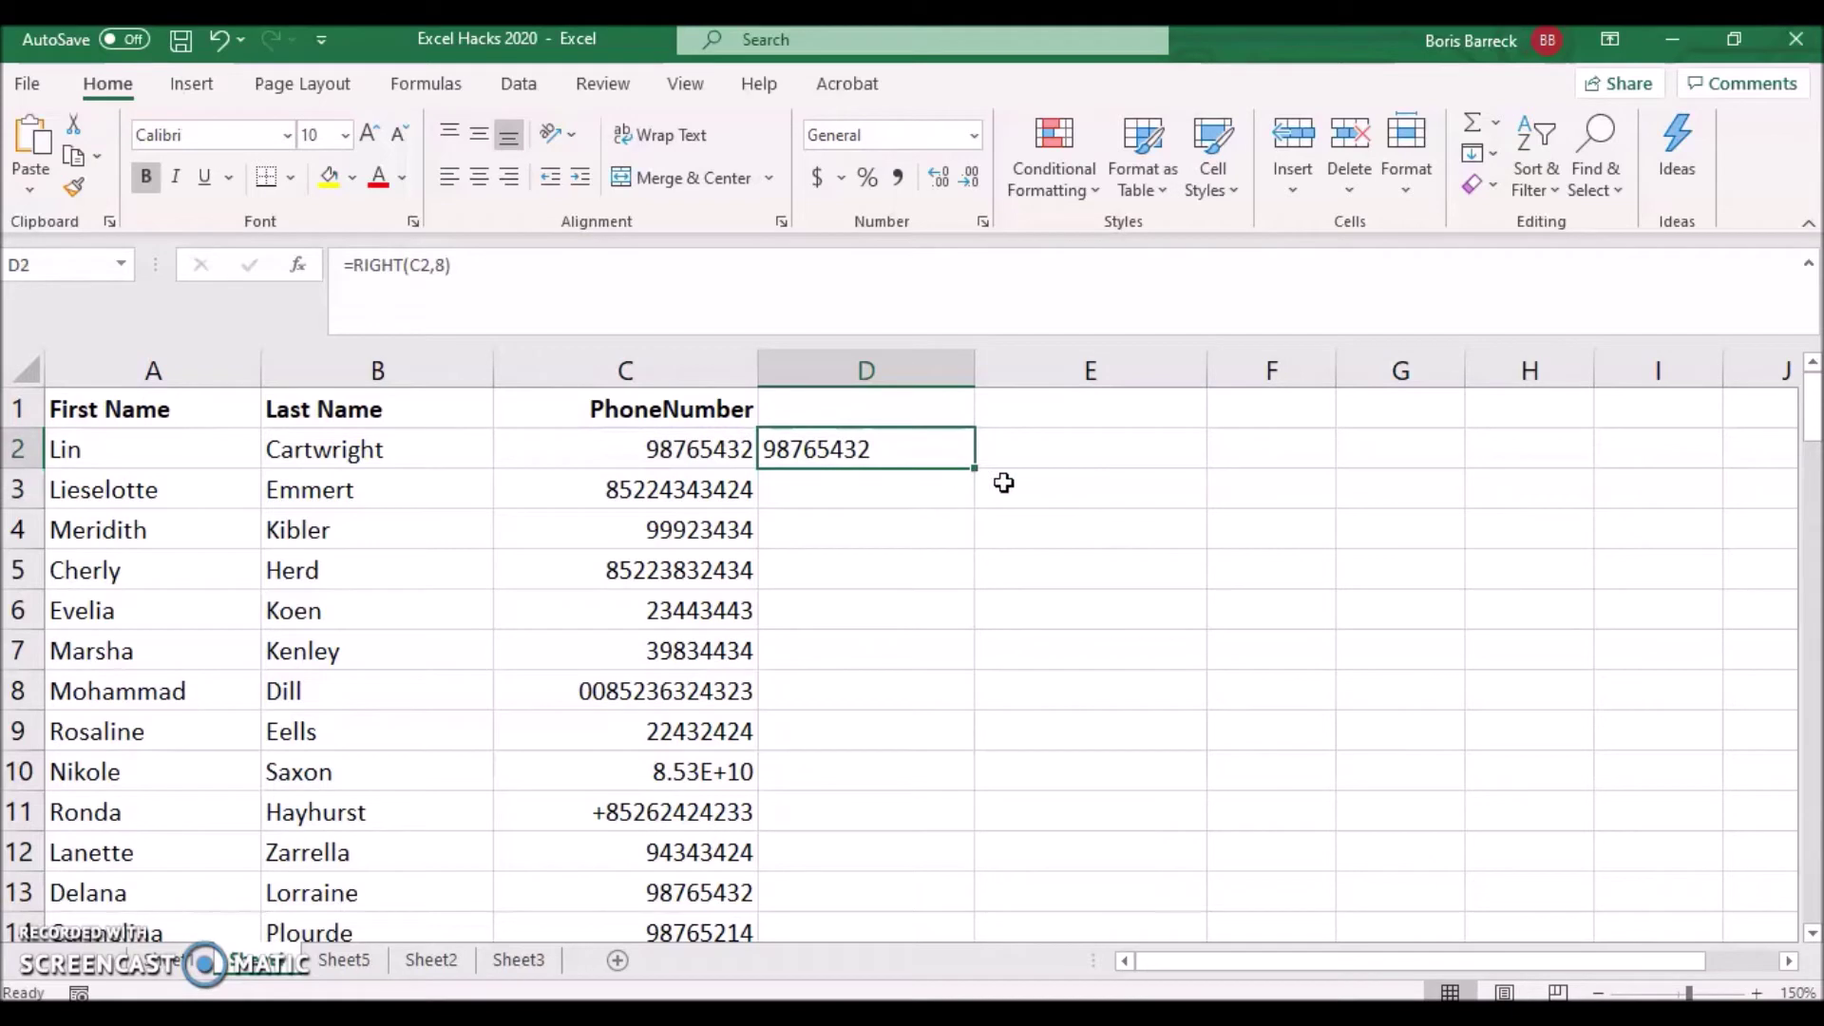
pyautogui.doubleClick(979, 469)
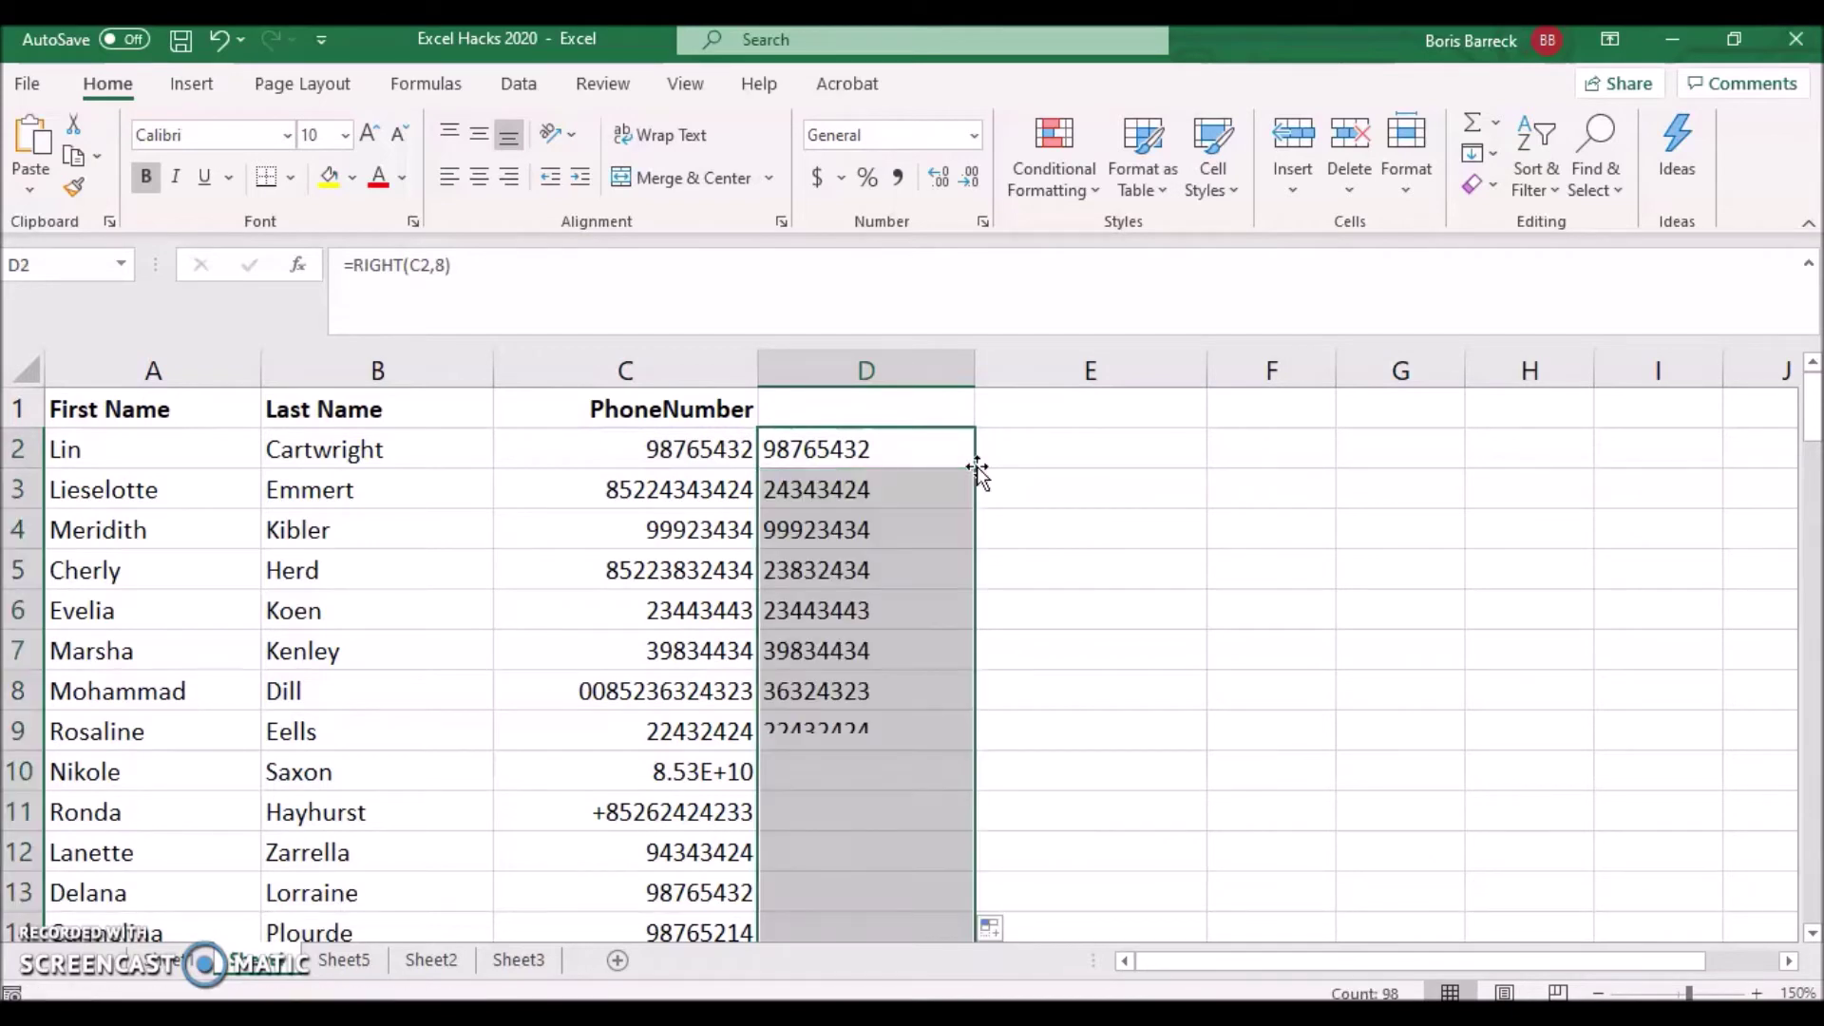
pyautogui.click(896, 442)
pyautogui.scroll(-2, 898, 491)
pyautogui.scroll(2, 898, 491)
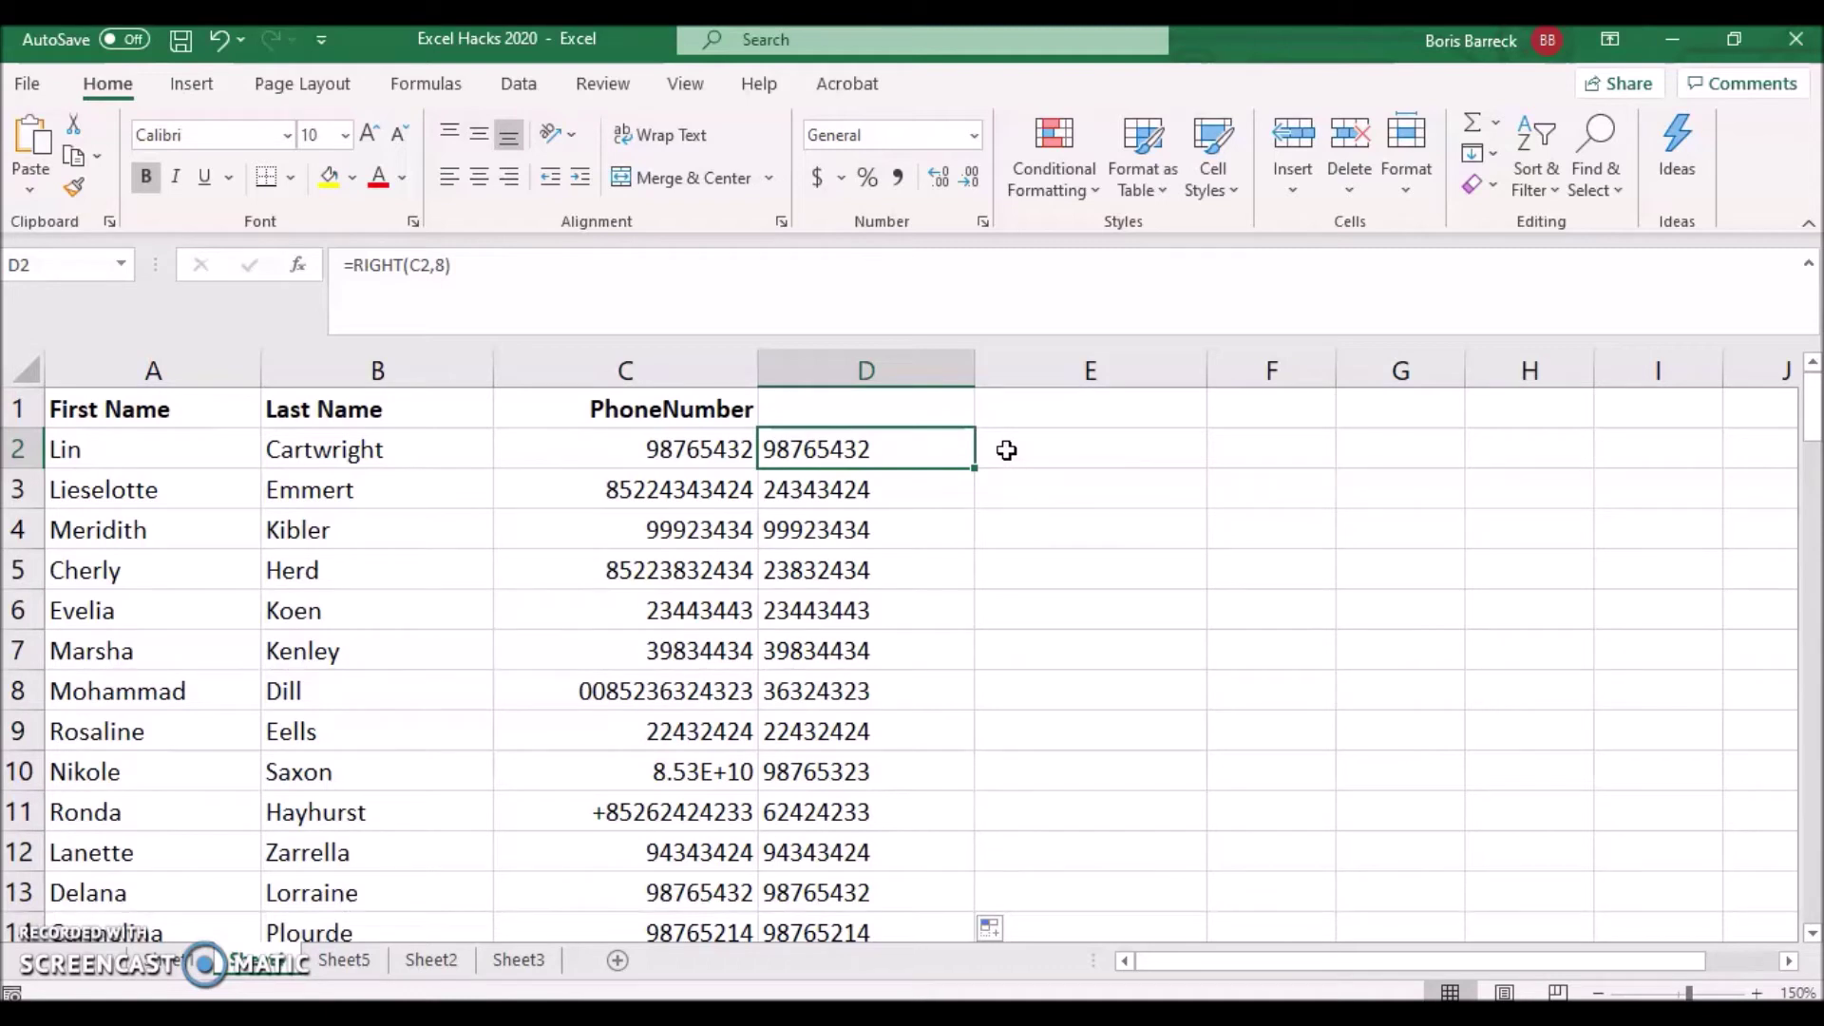
pyautogui.click(1006, 450)
pyautogui.doubleClick(1006, 449)
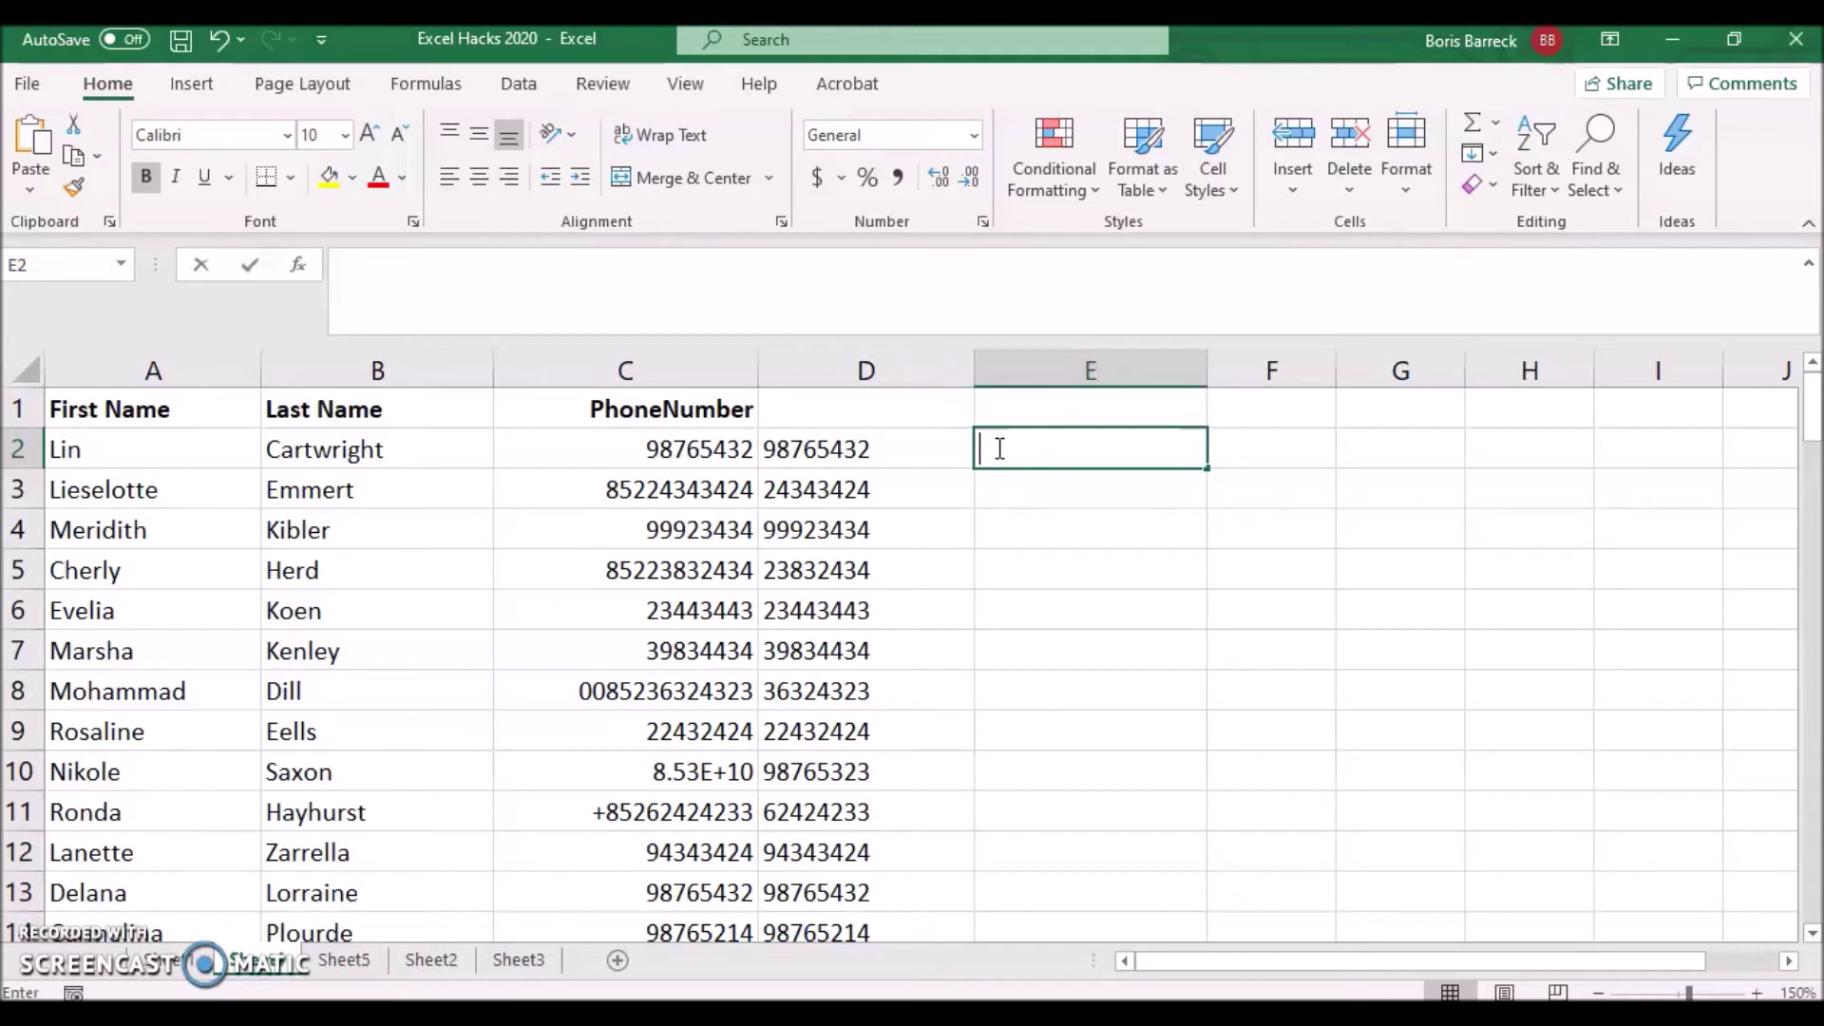
# Enter ="+852"&D2 in E2 and fill it down column E.
pyautogui.write('="+852"')
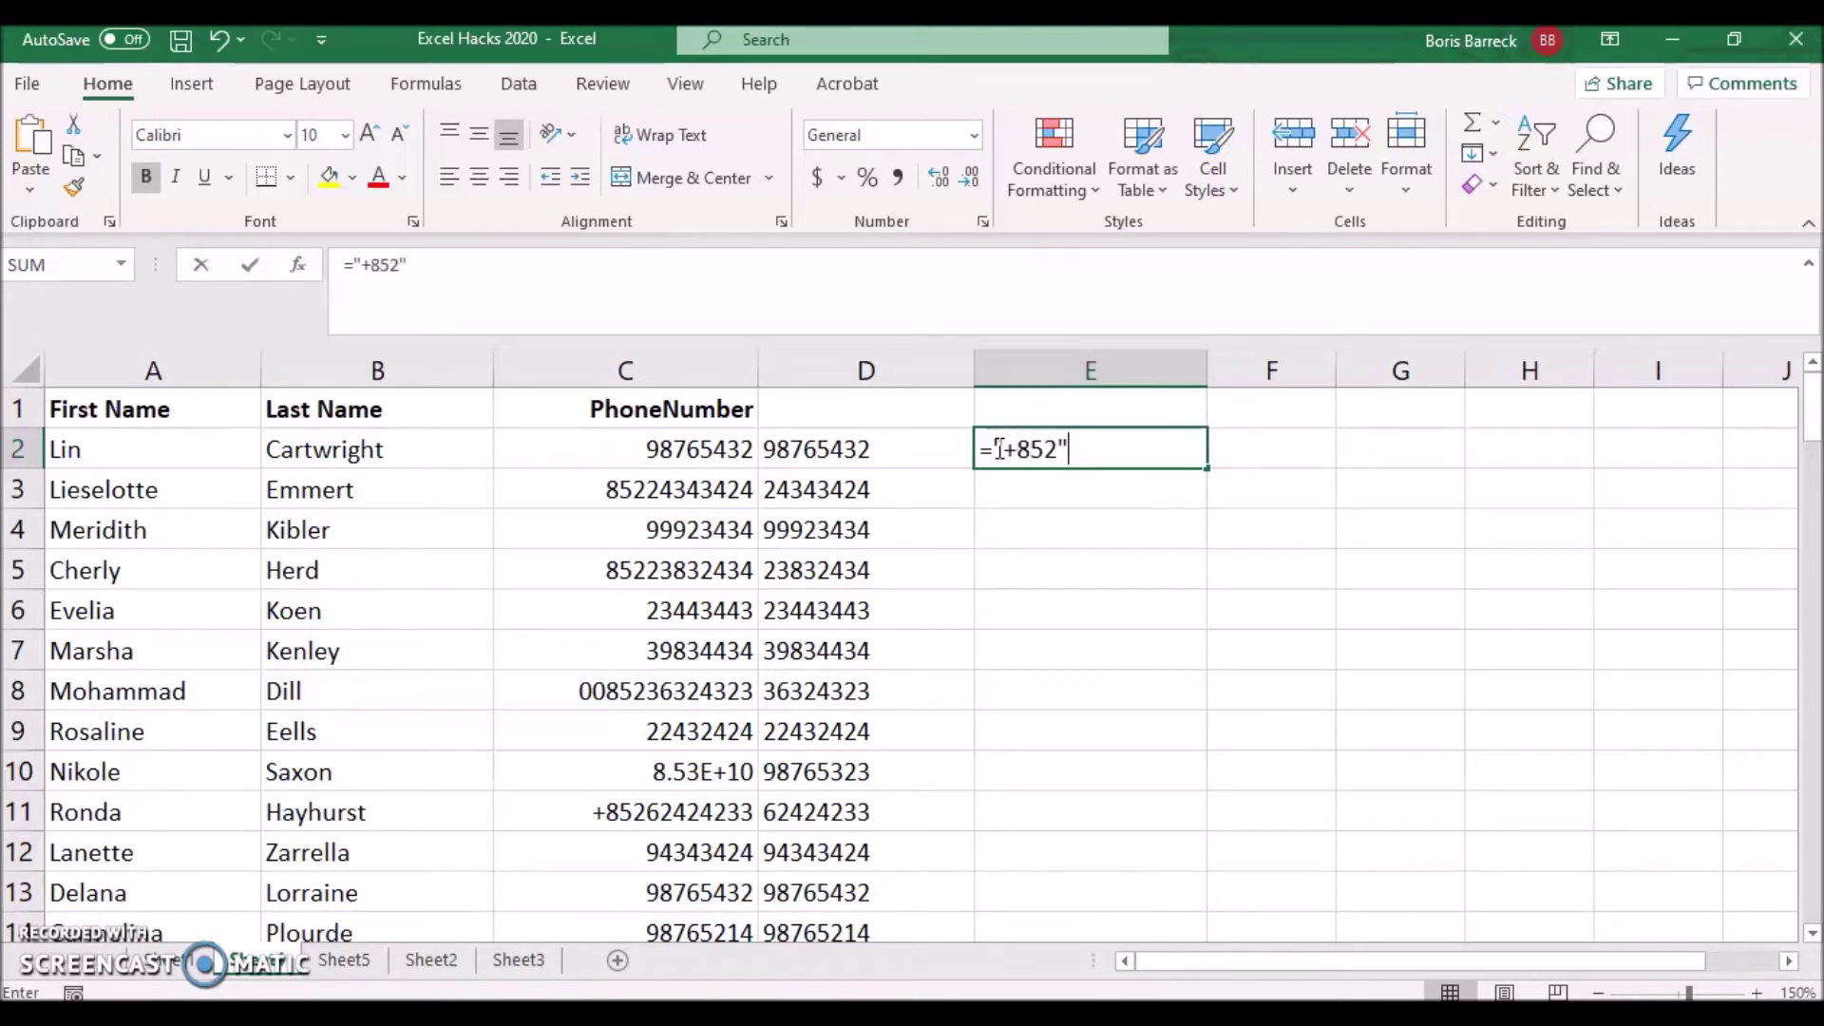
pyautogui.write('&')
pyautogui.click(921, 439)
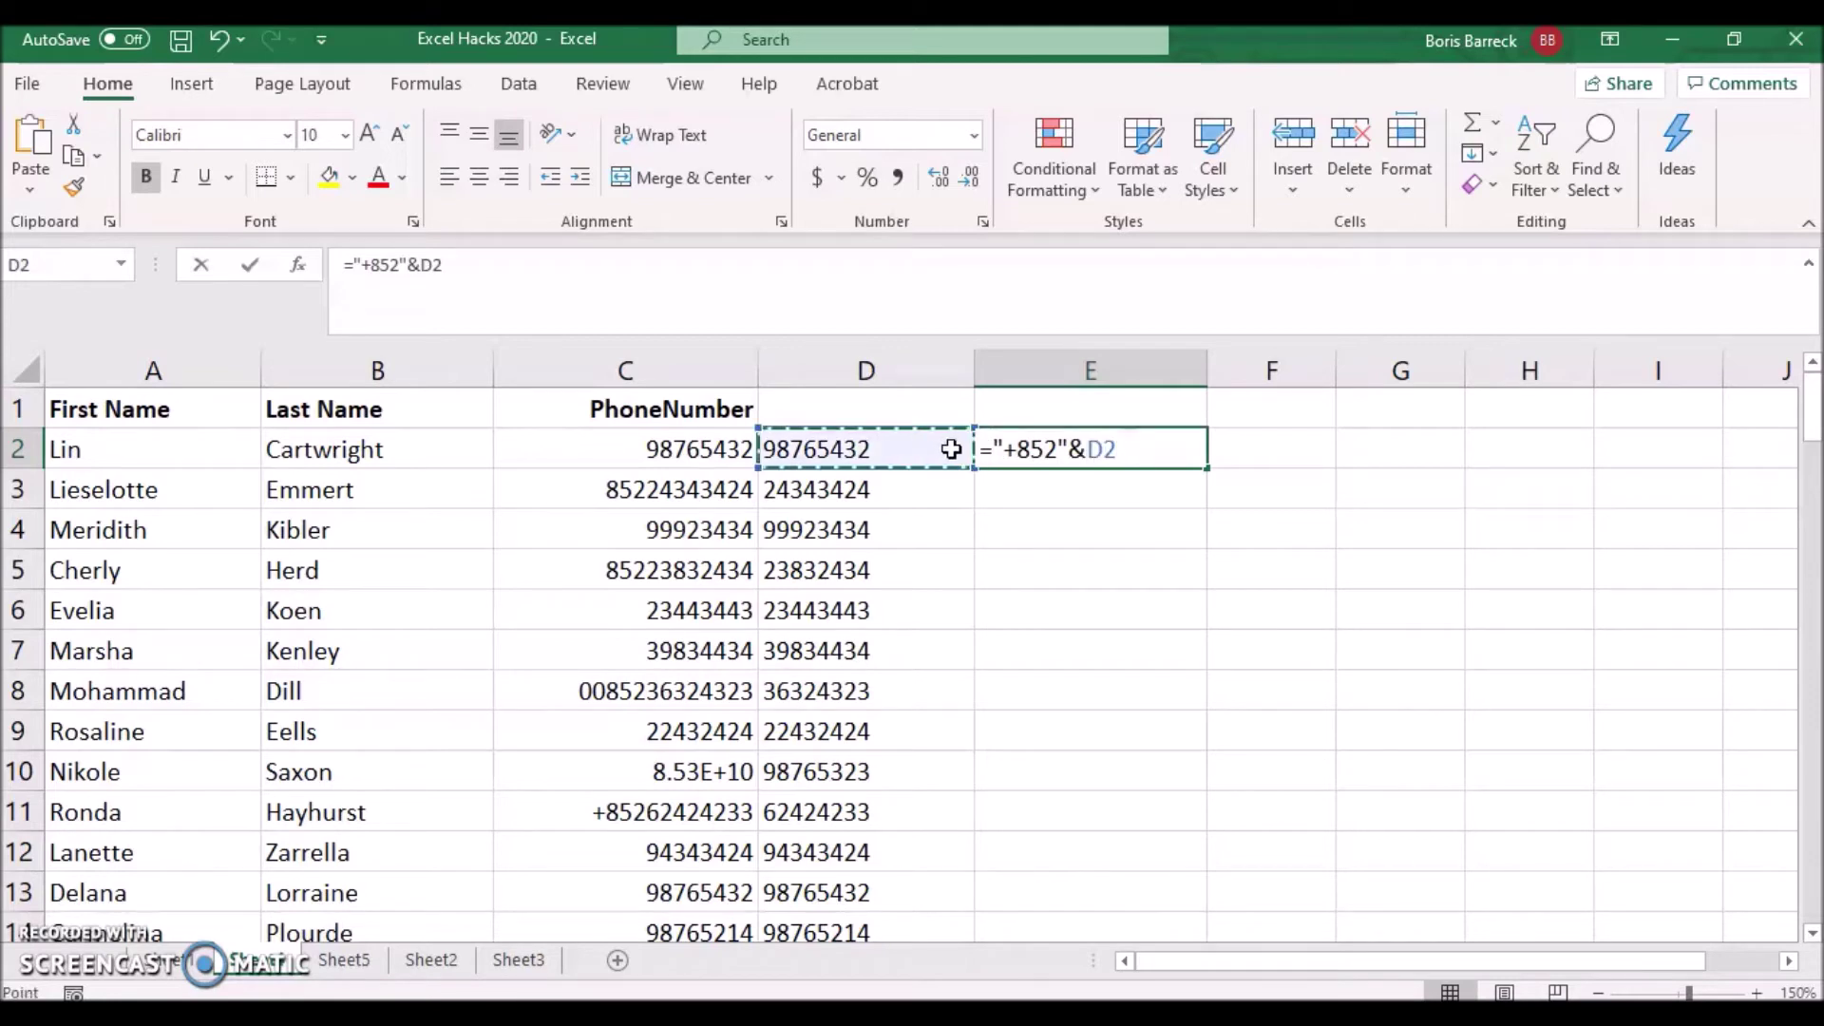
pyautogui.press('Return')
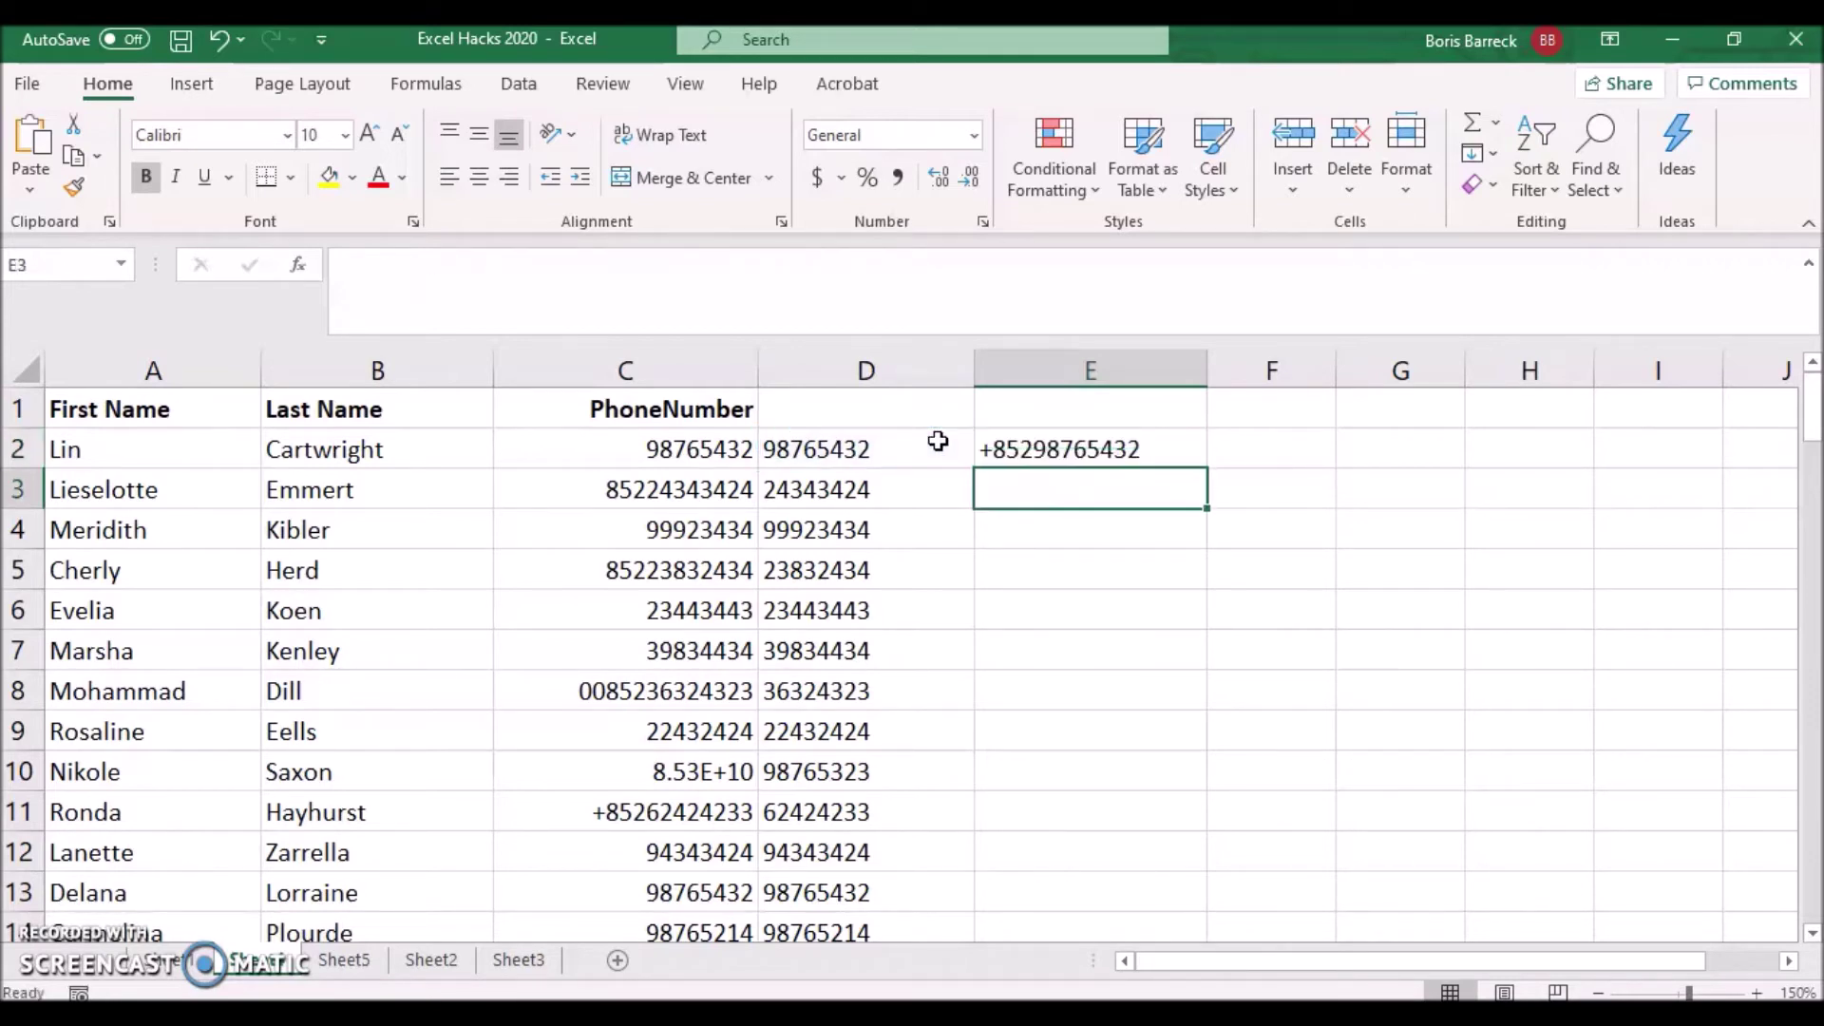
pyautogui.click(1032, 454)
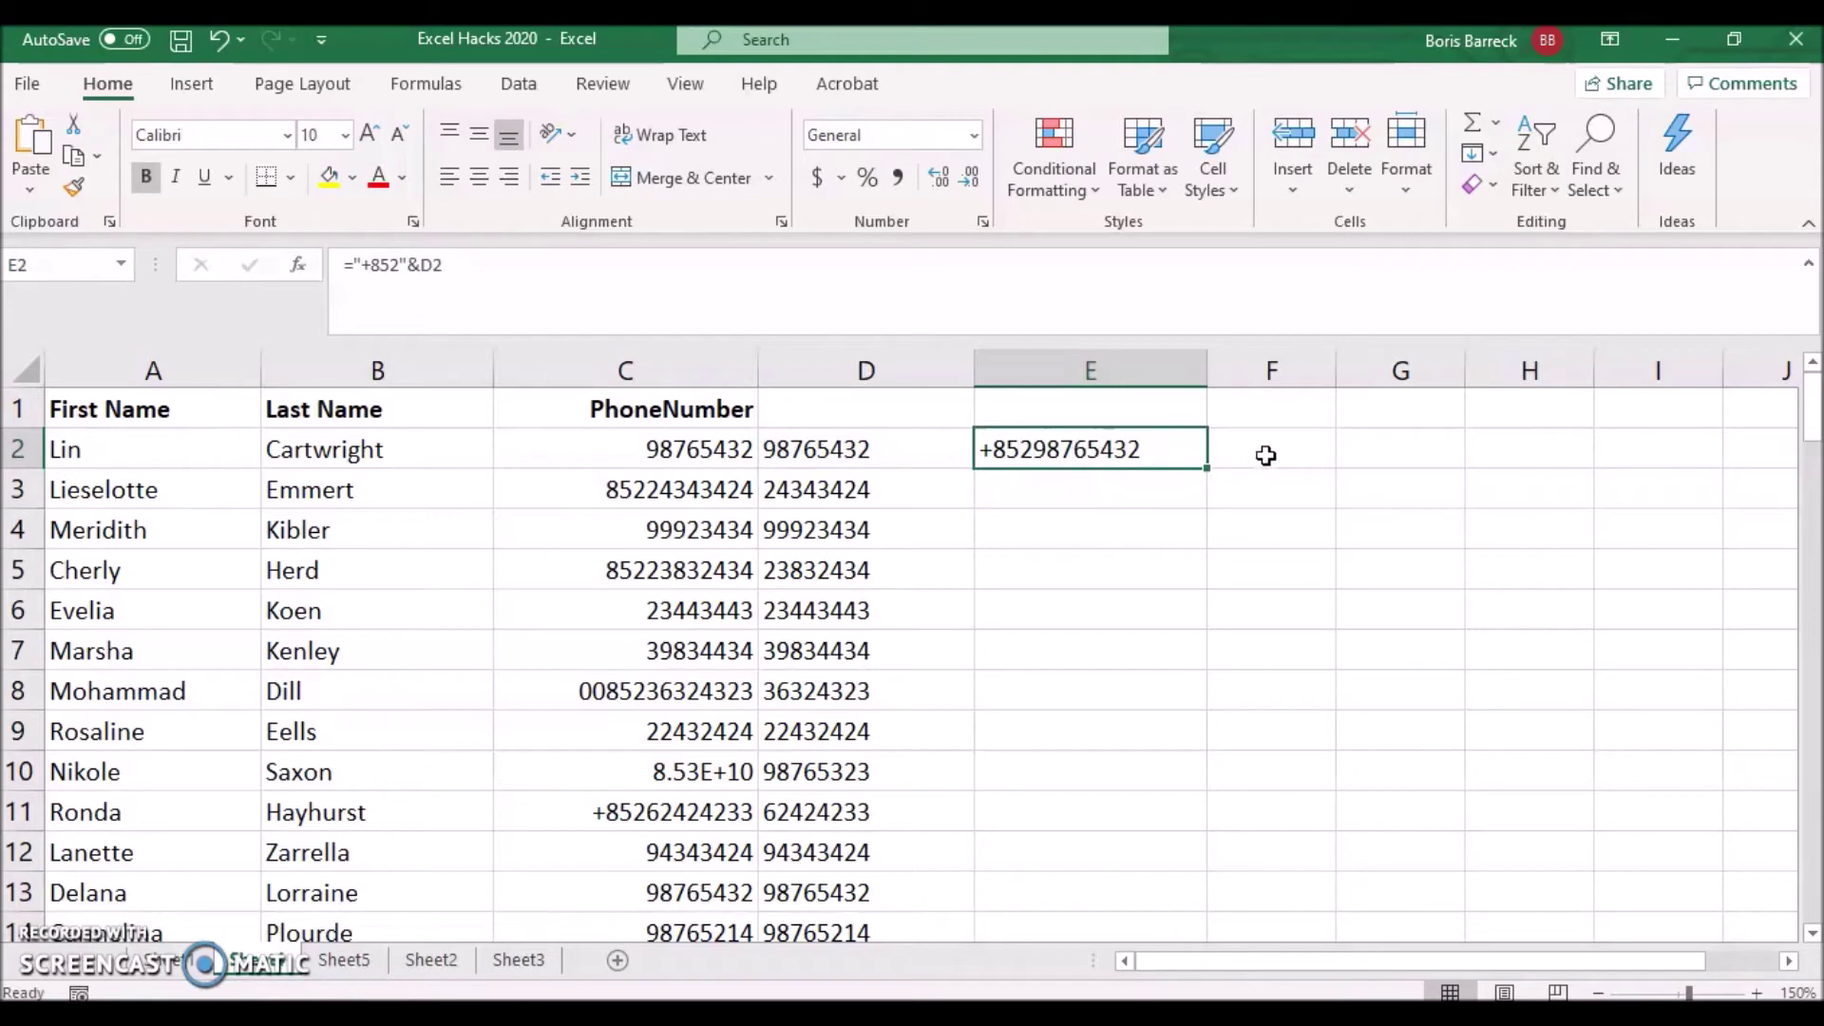
pyautogui.doubleClick(1209, 459)
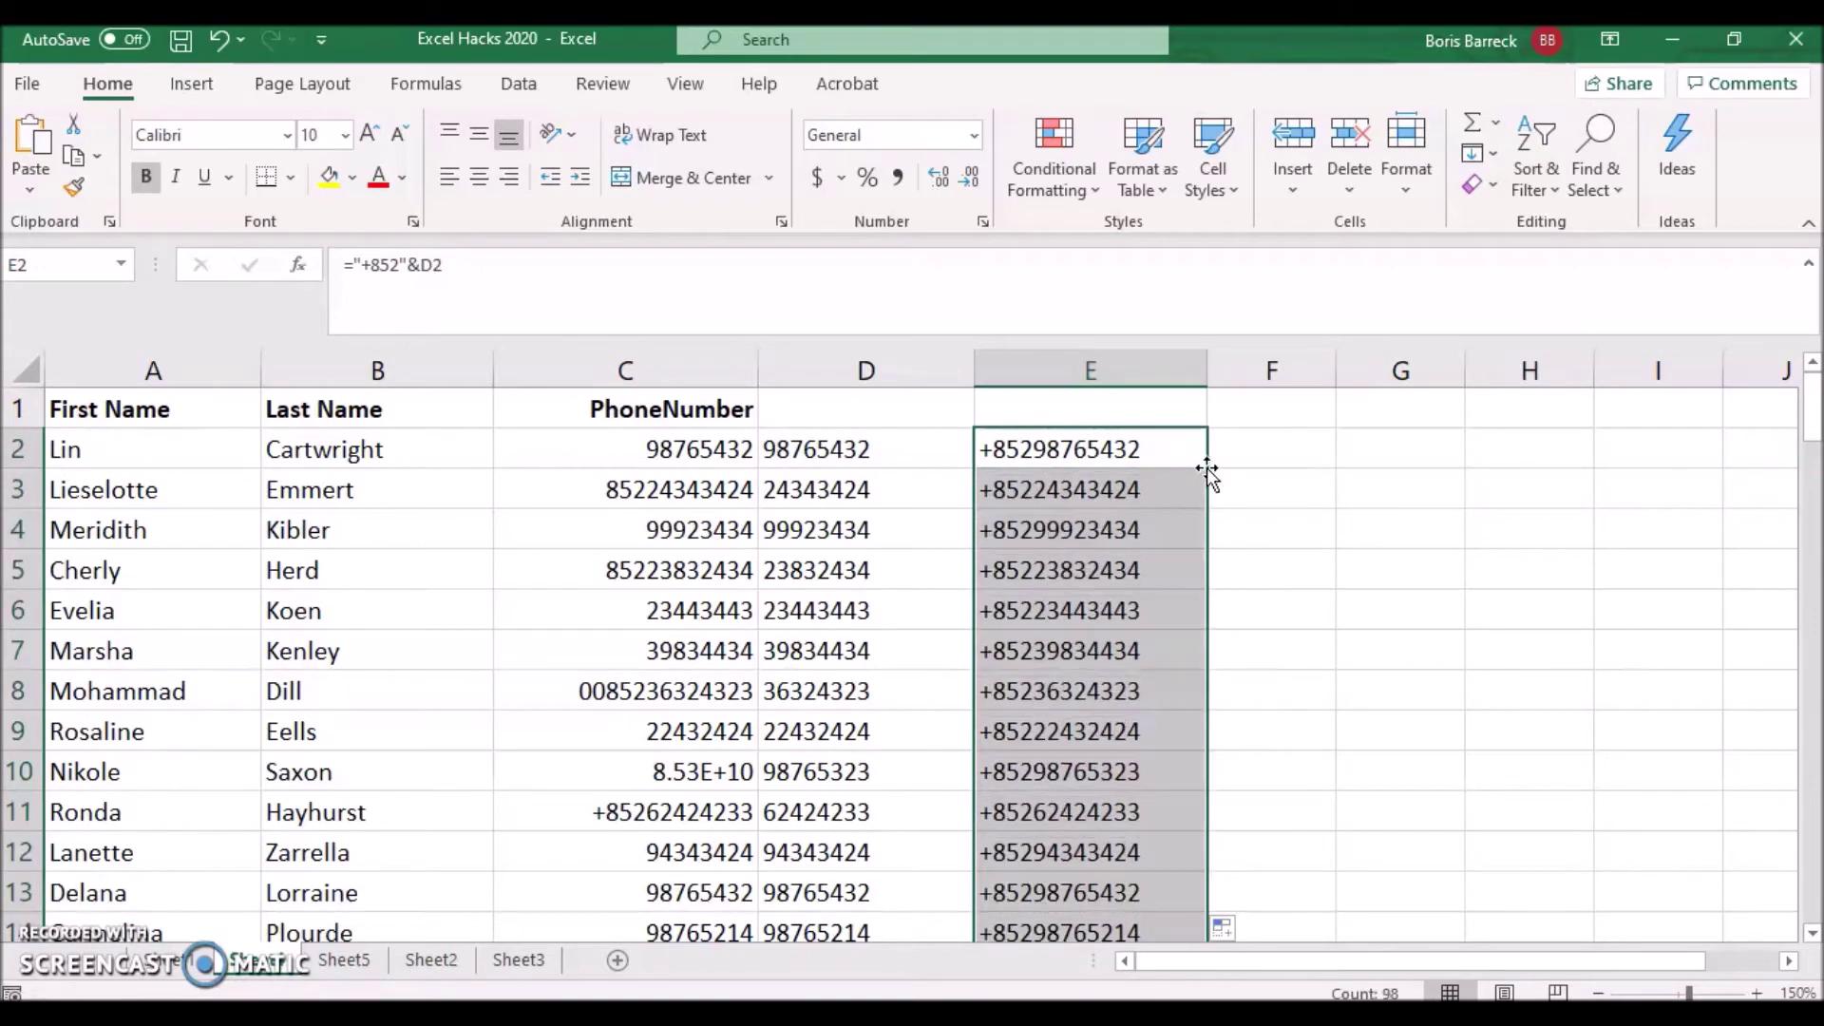
pyautogui.scroll(-7, 1130, 540)
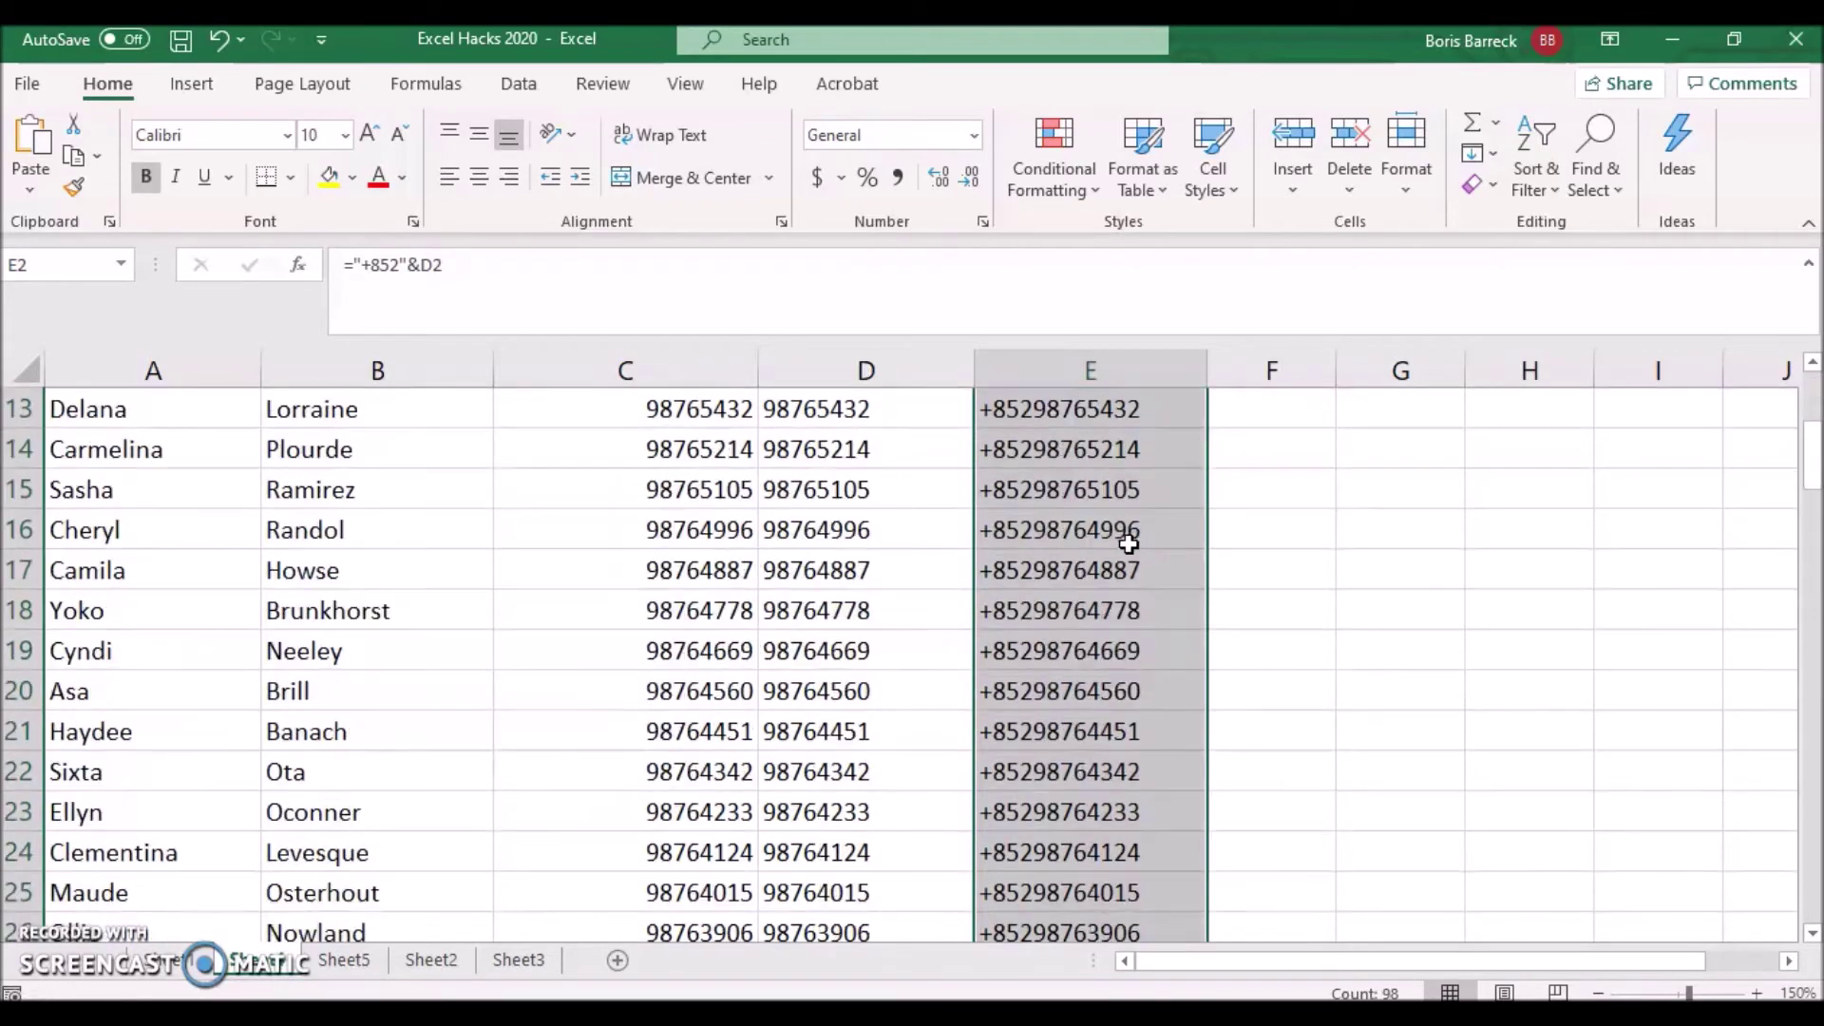
pyautogui.scroll(7, 1133, 534)
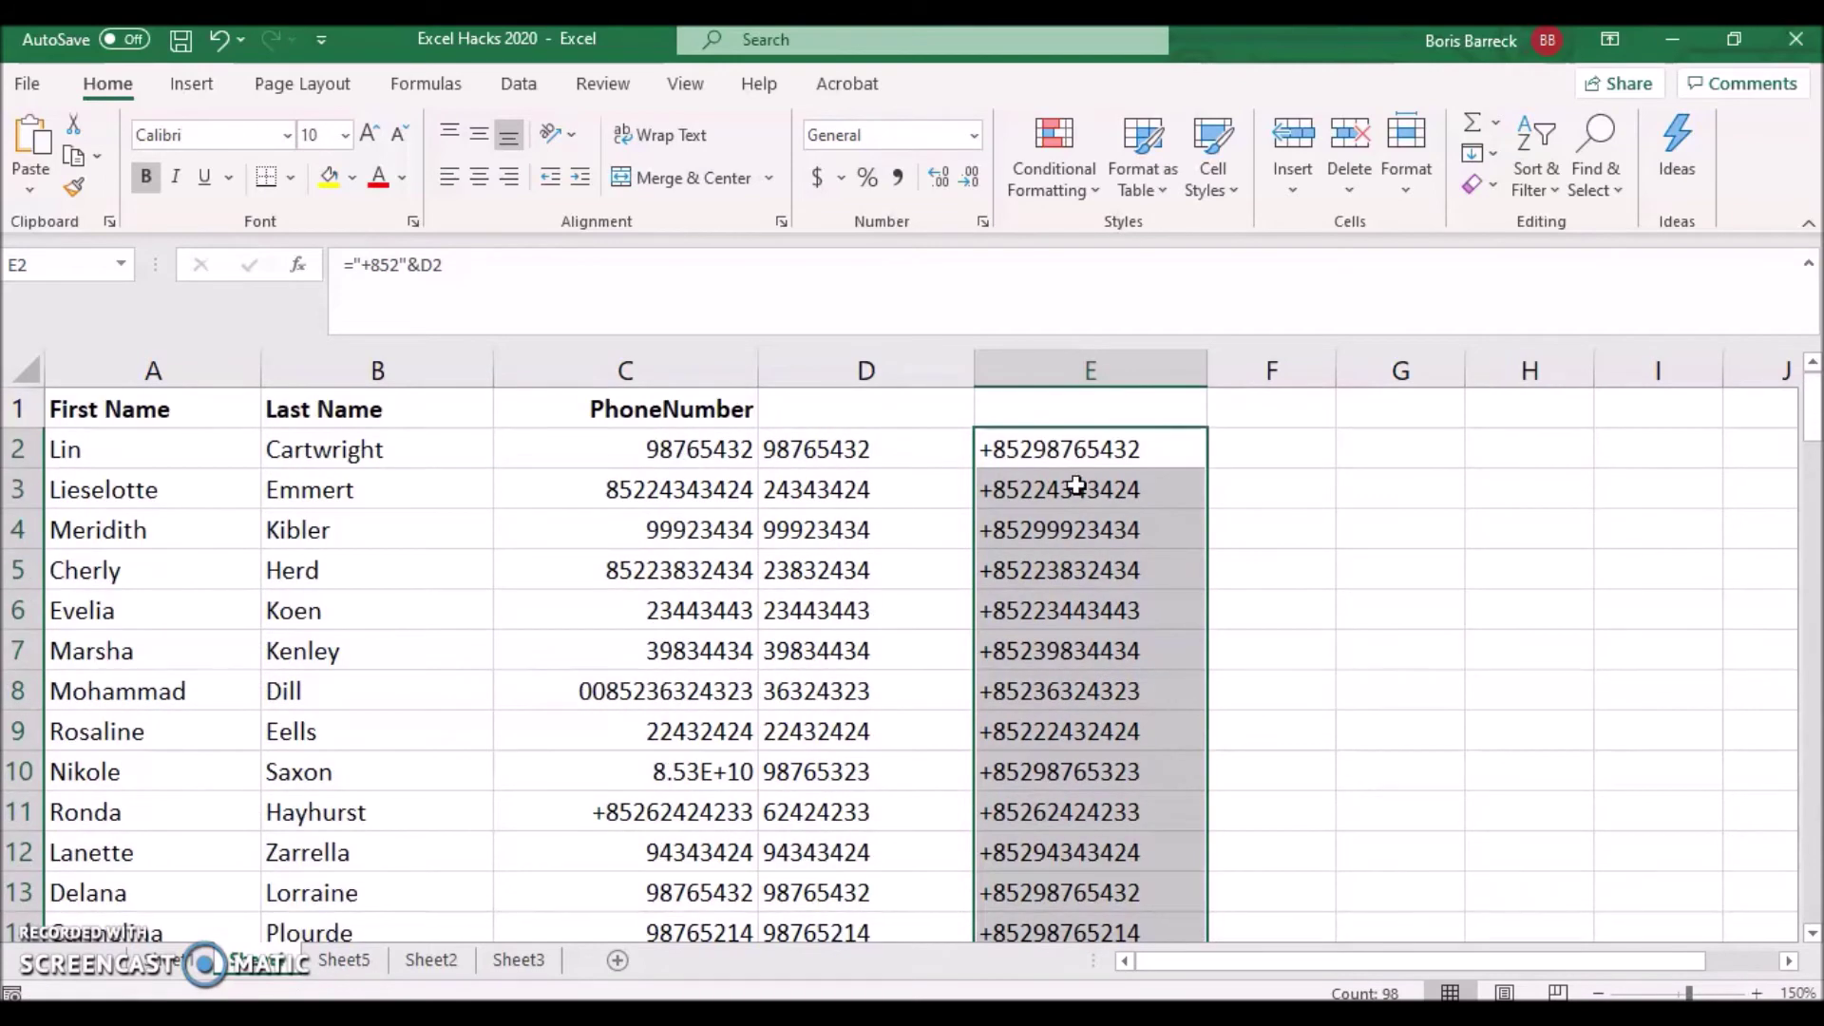
pyautogui.click(1042, 450)
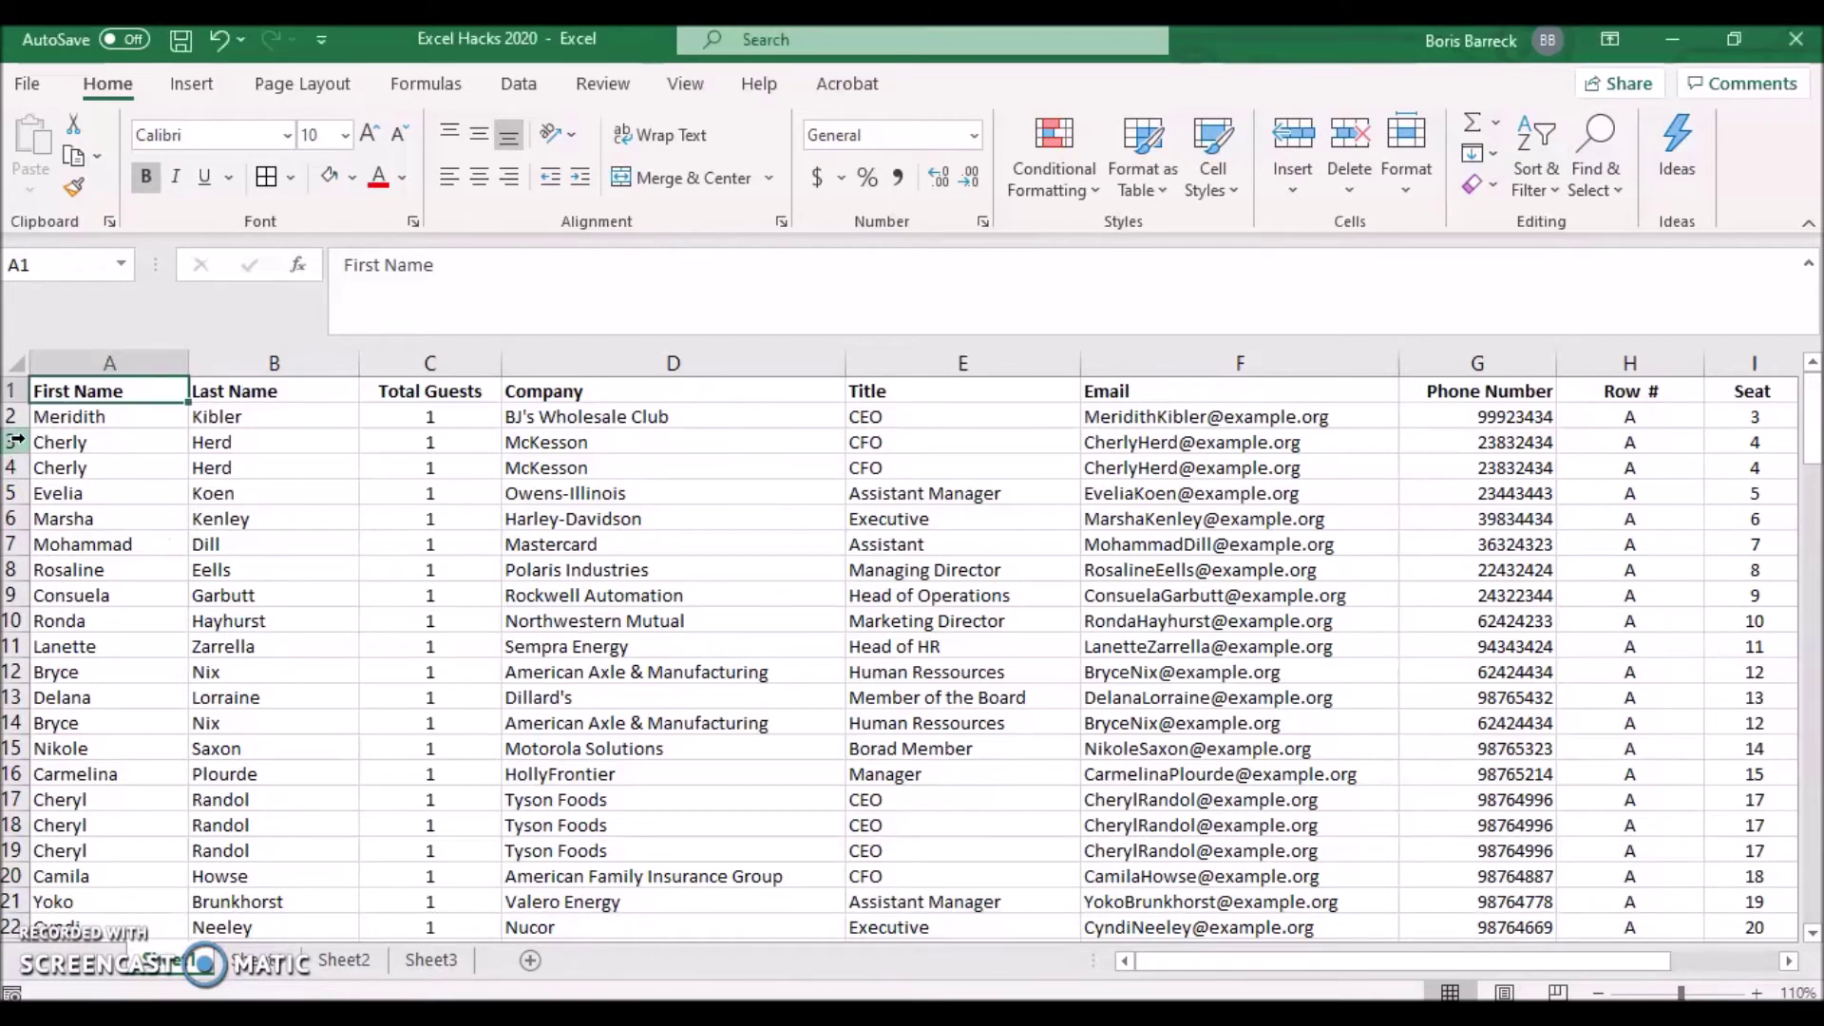
# Select the repeated guest rows 3–4, 12, 14 and 17–19 to review them.
pyautogui.moveTo(16, 440); pyautogui.dragTo(16, 467)
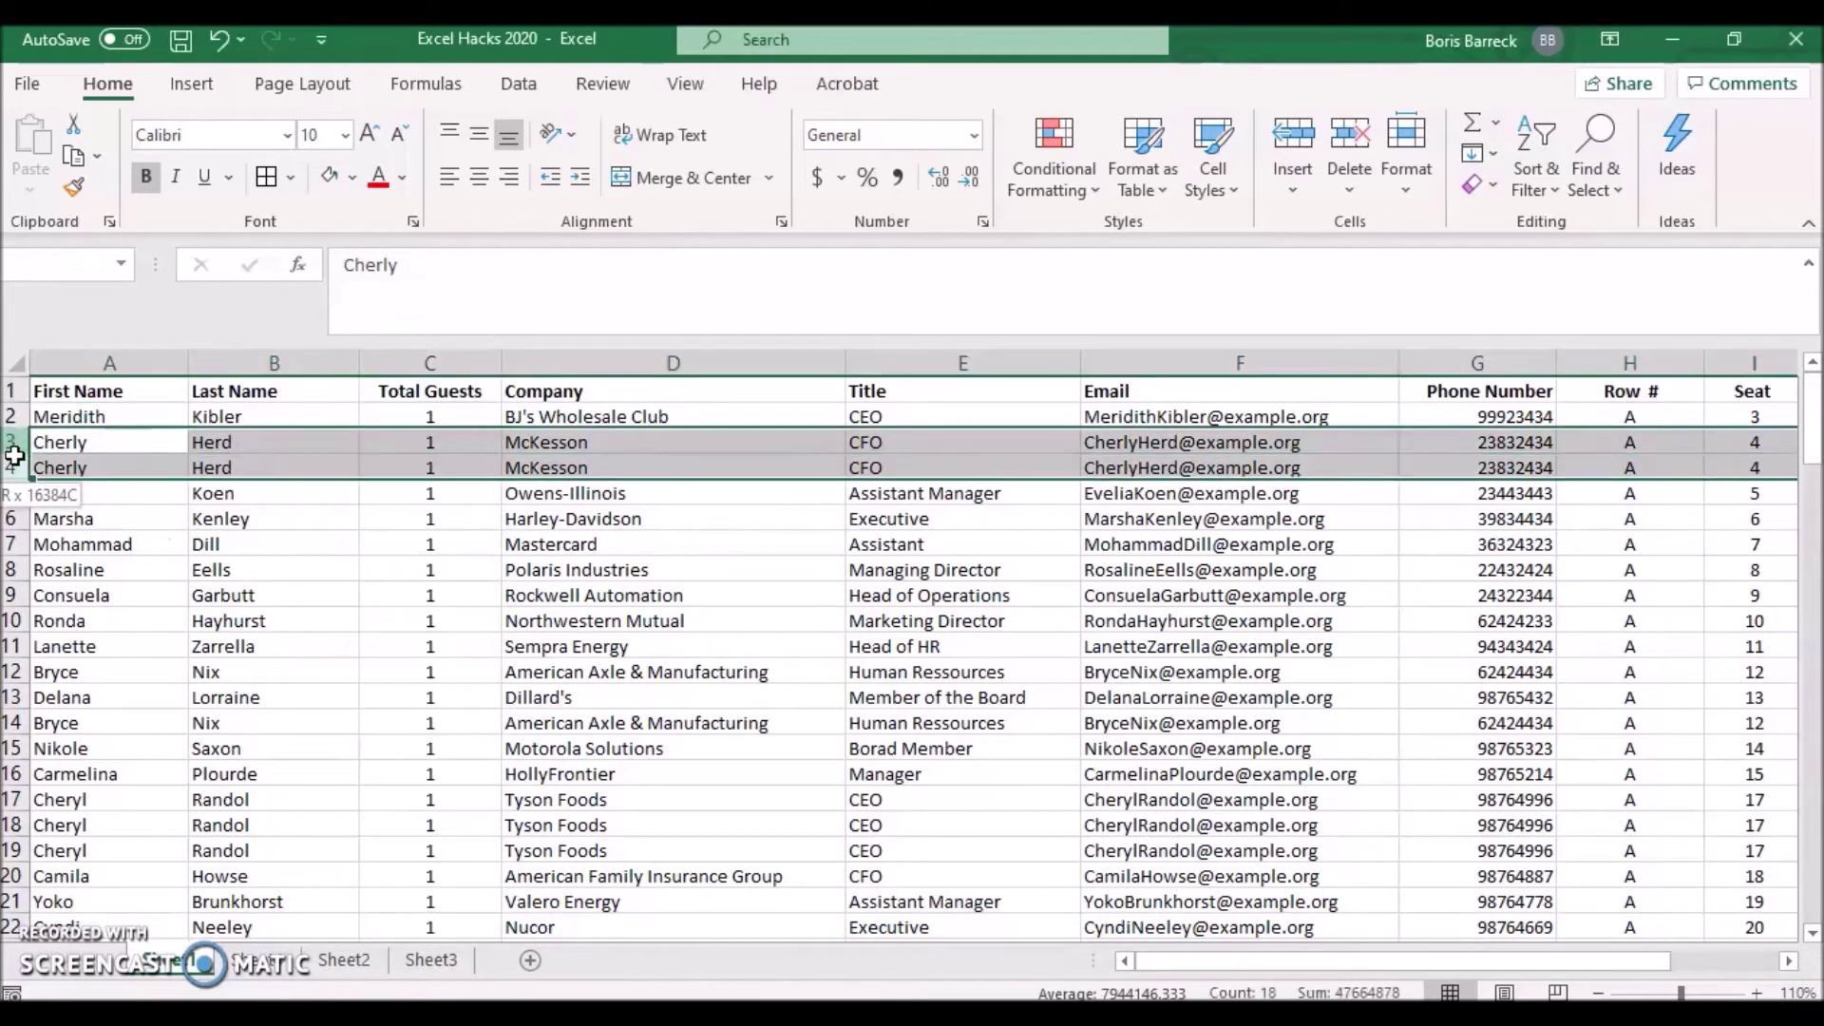
pyautogui.click(16, 671)
pyautogui.click(16, 721)
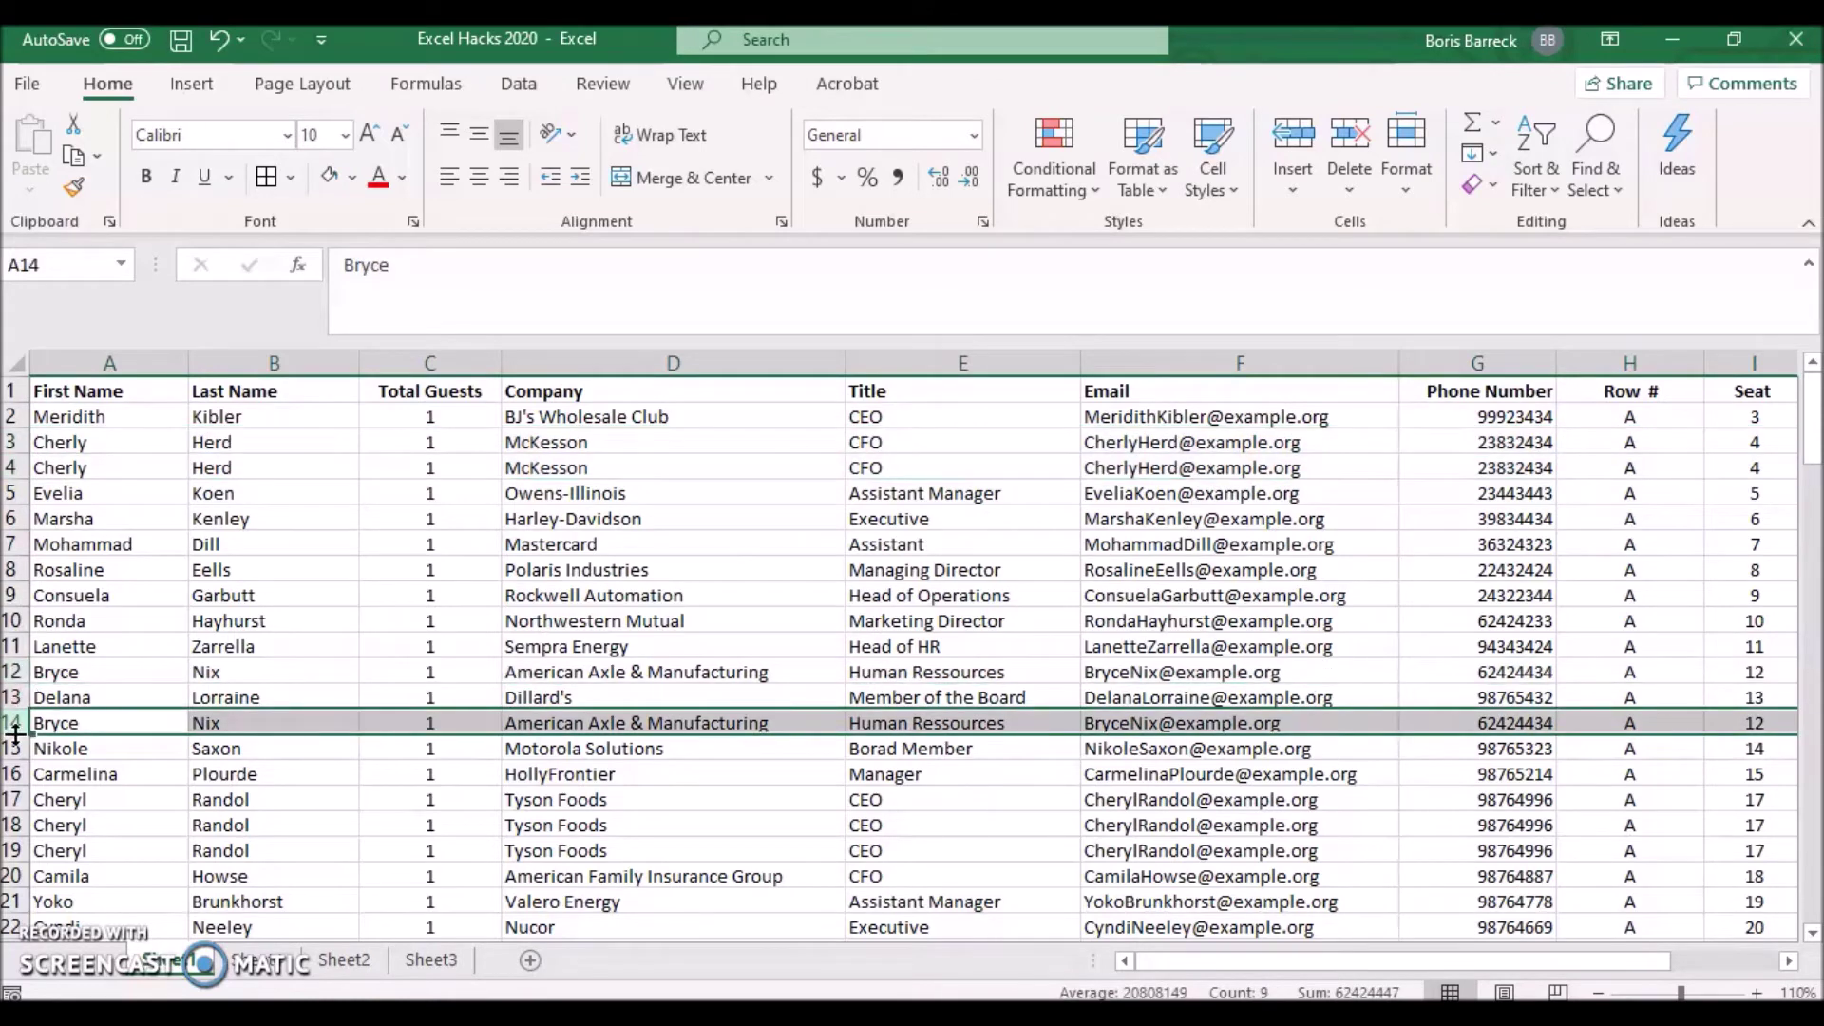
pyautogui.moveTo(16, 796); pyautogui.dragTo(16, 848)
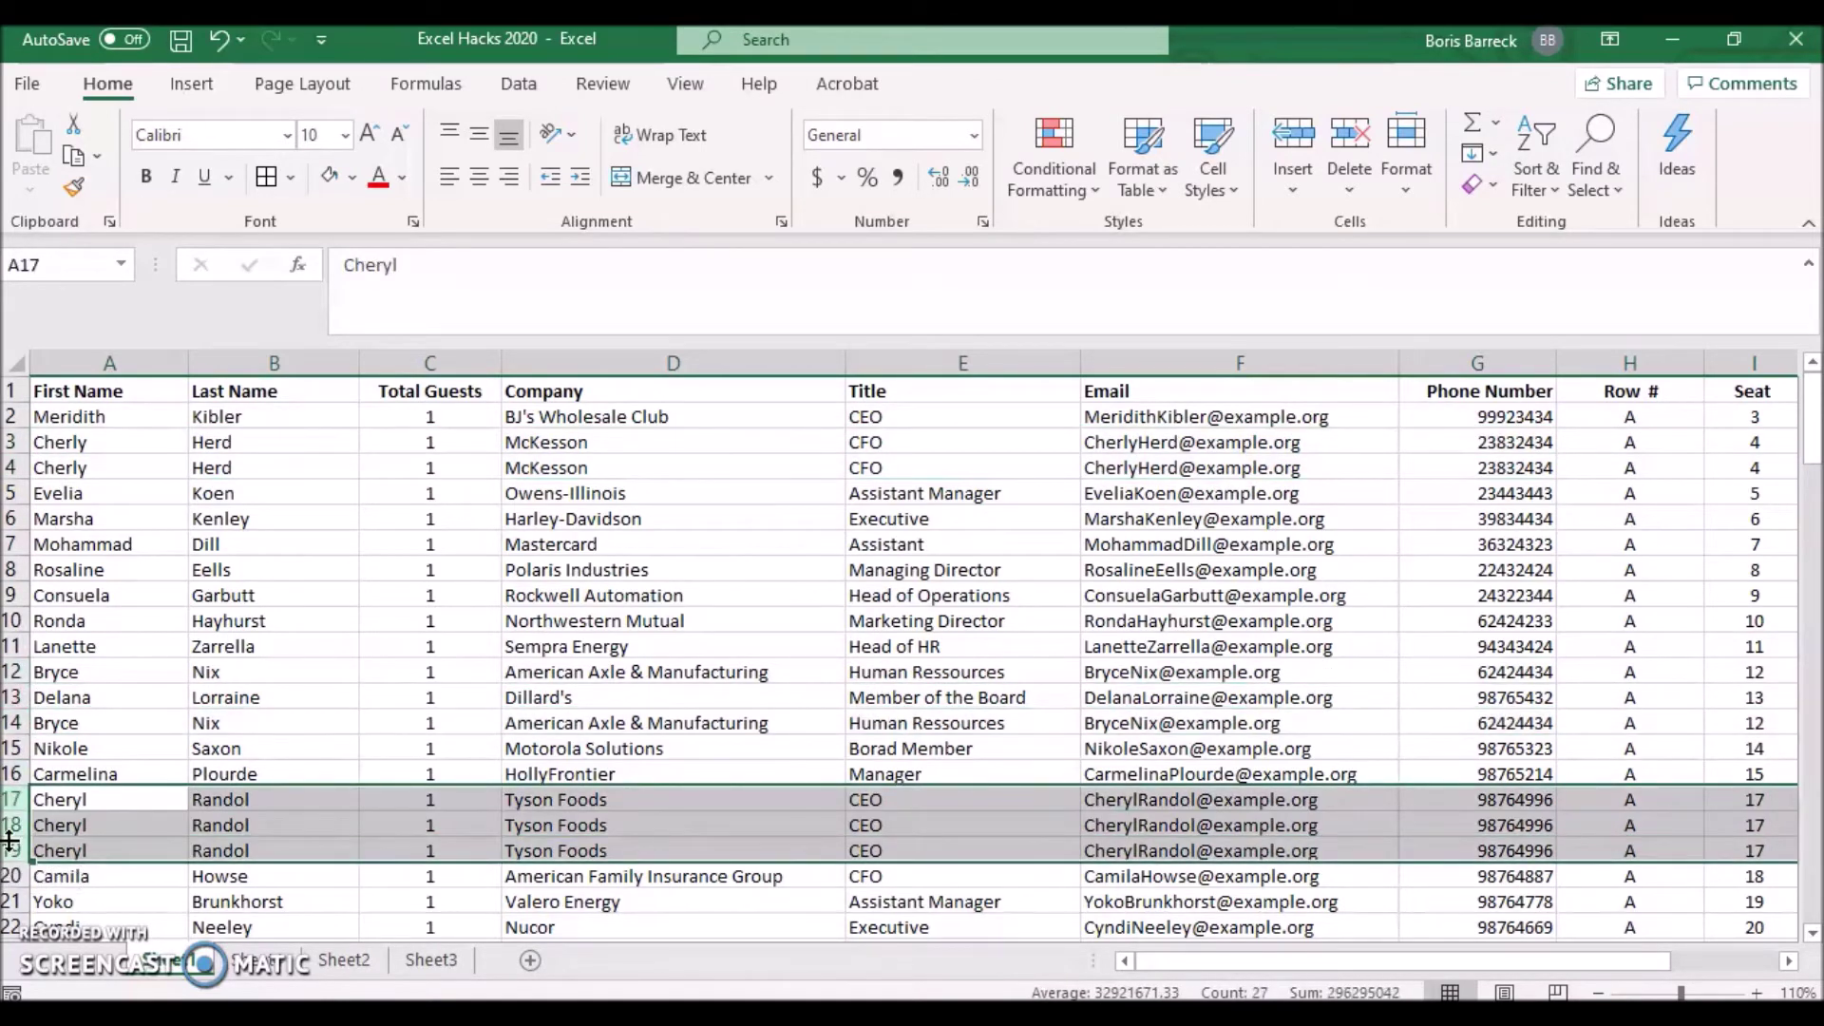
pyautogui.click(124, 389)
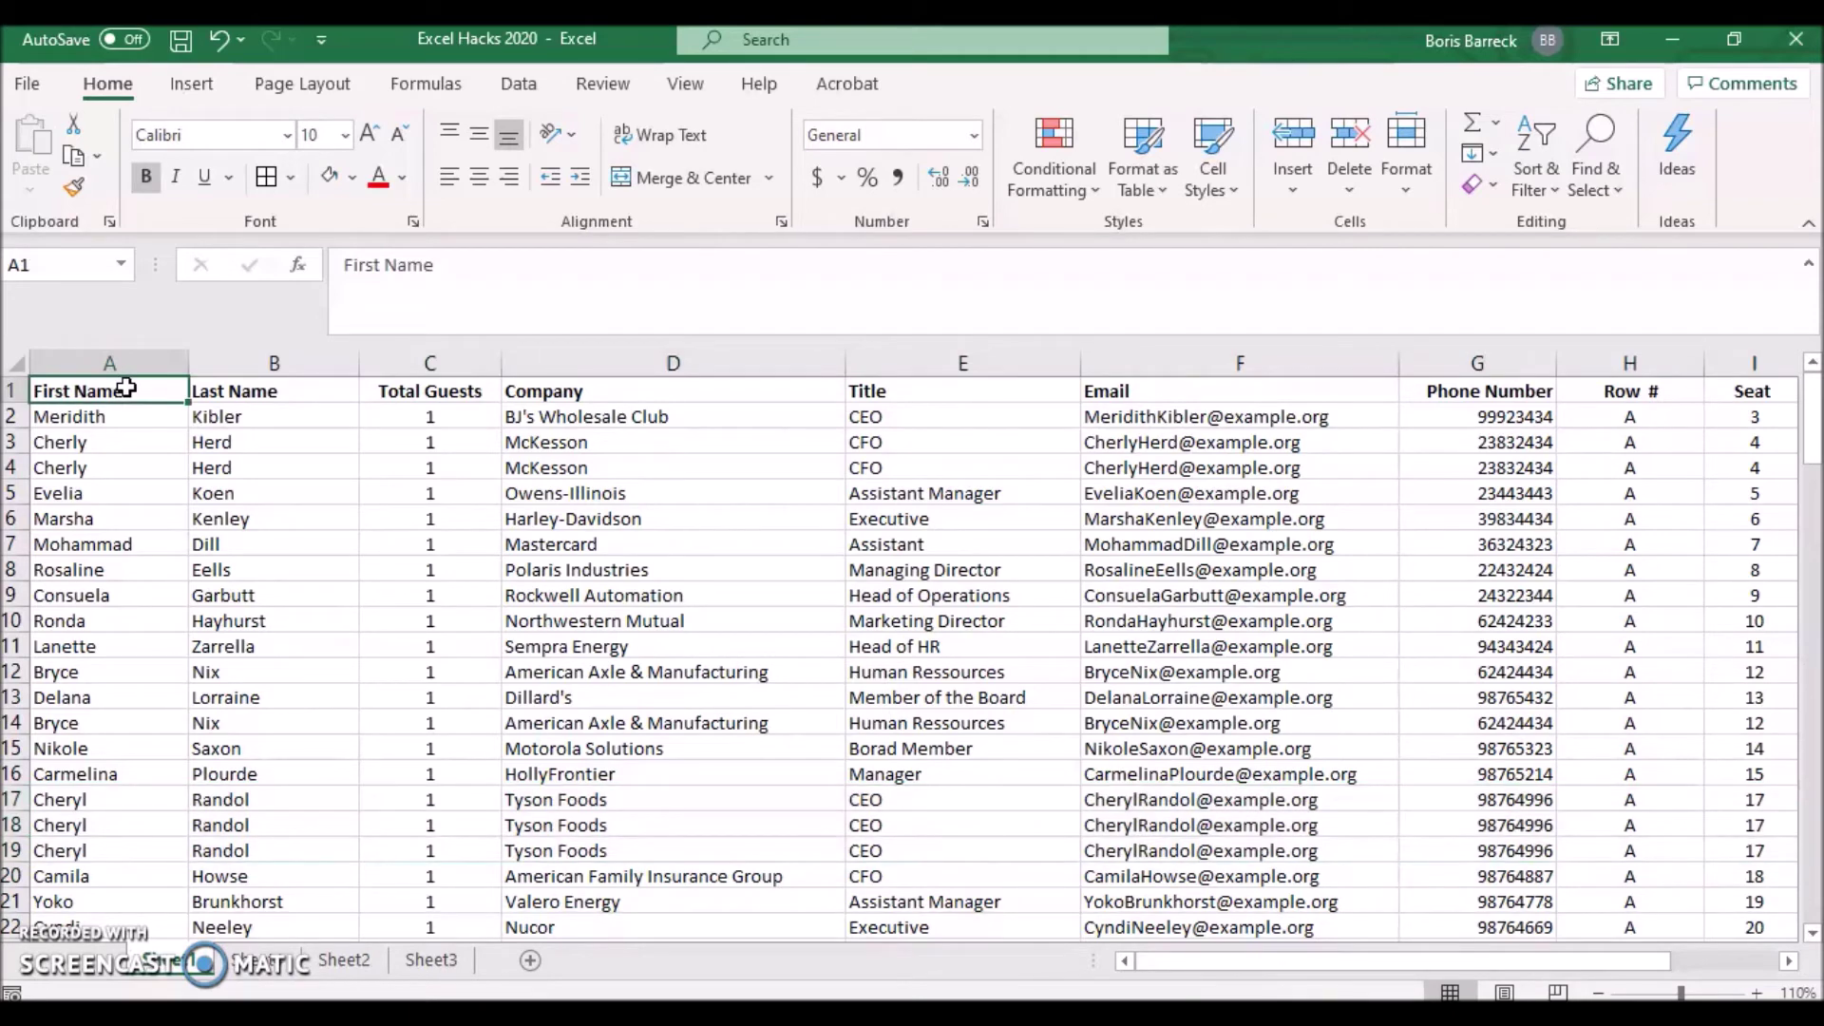
# Apply a Duplicate Values rule to the whole sheet with light red fill and dark red text.
pyautogui.click(16, 363)
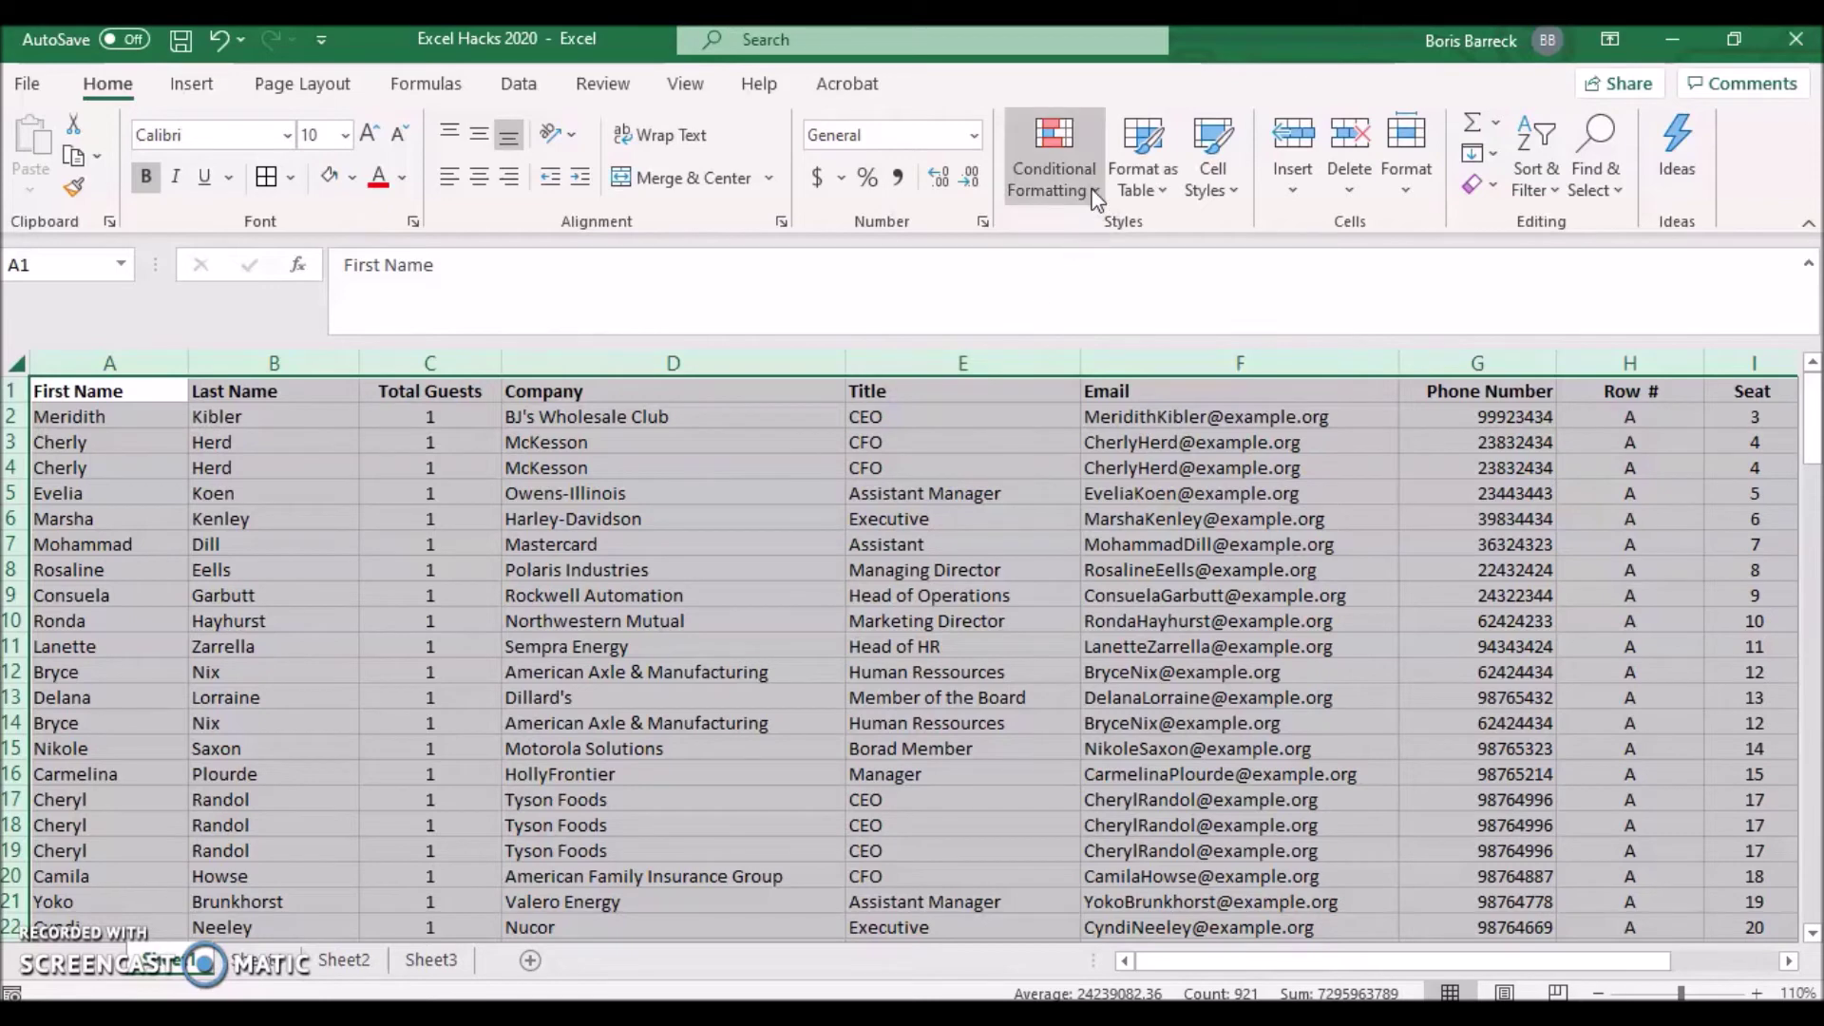
pyautogui.click(1097, 198)
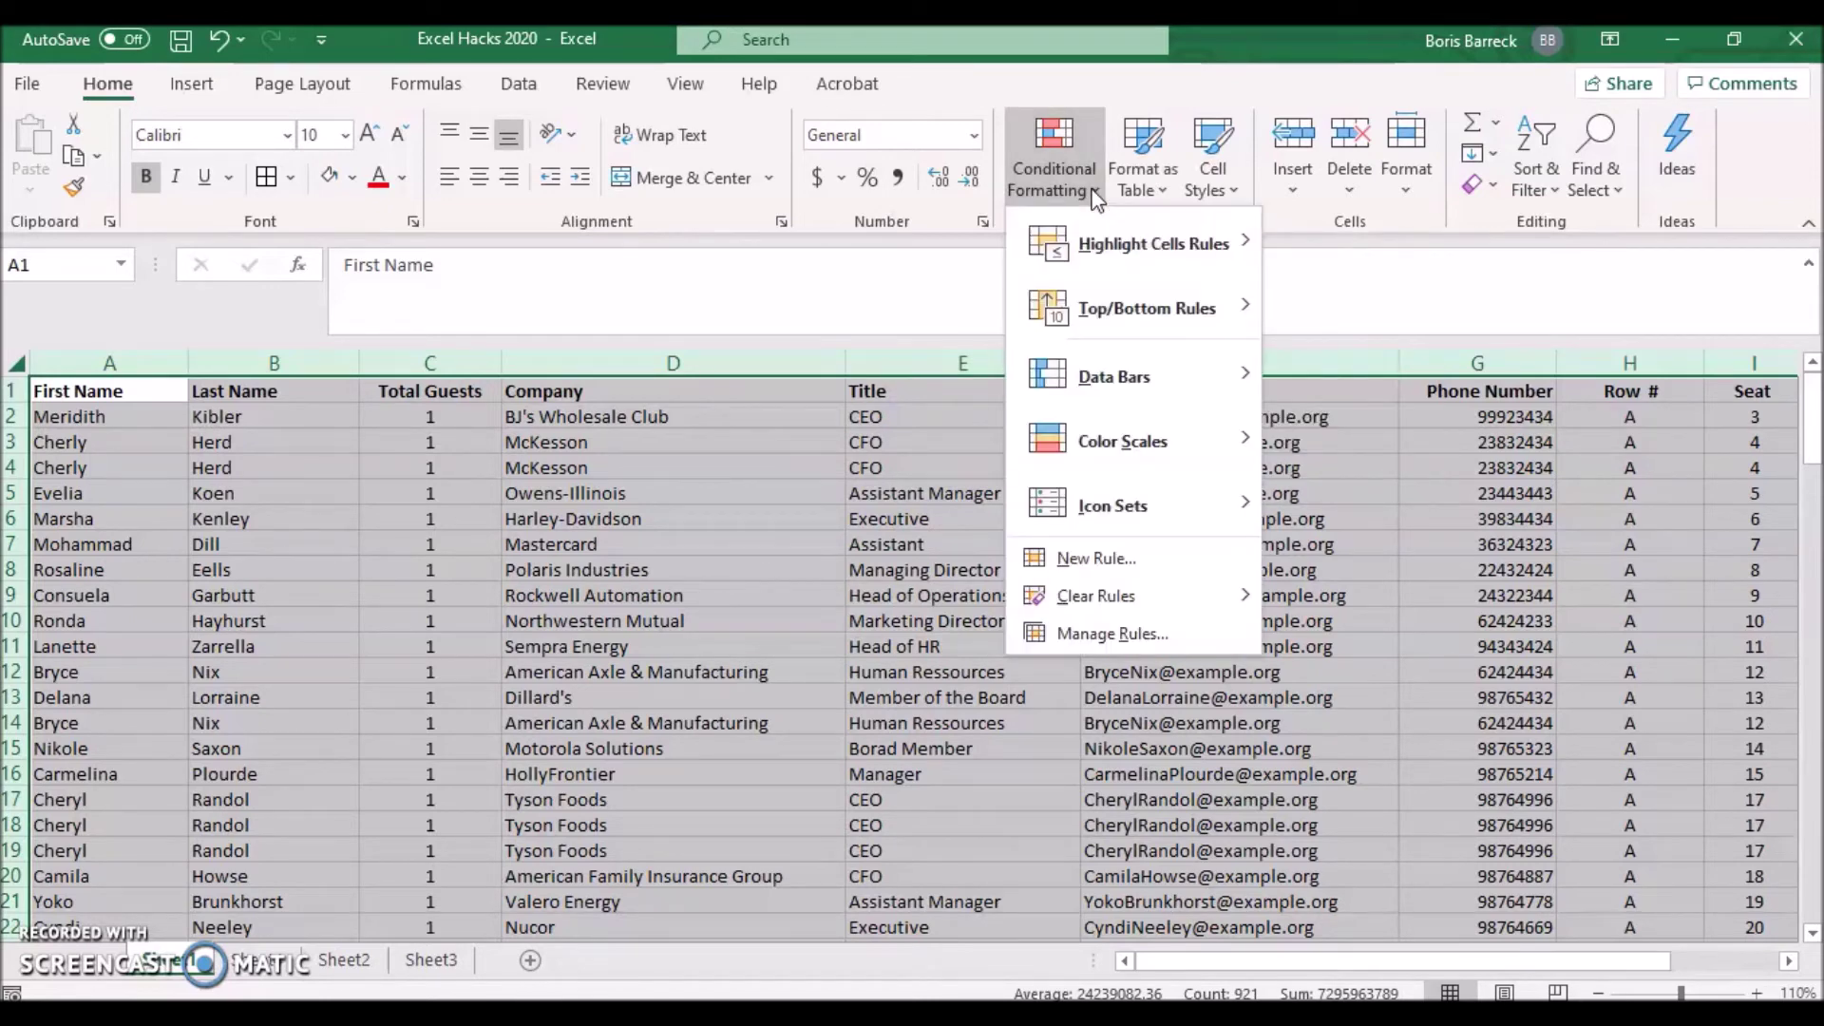
pyautogui.moveTo(1114, 250)
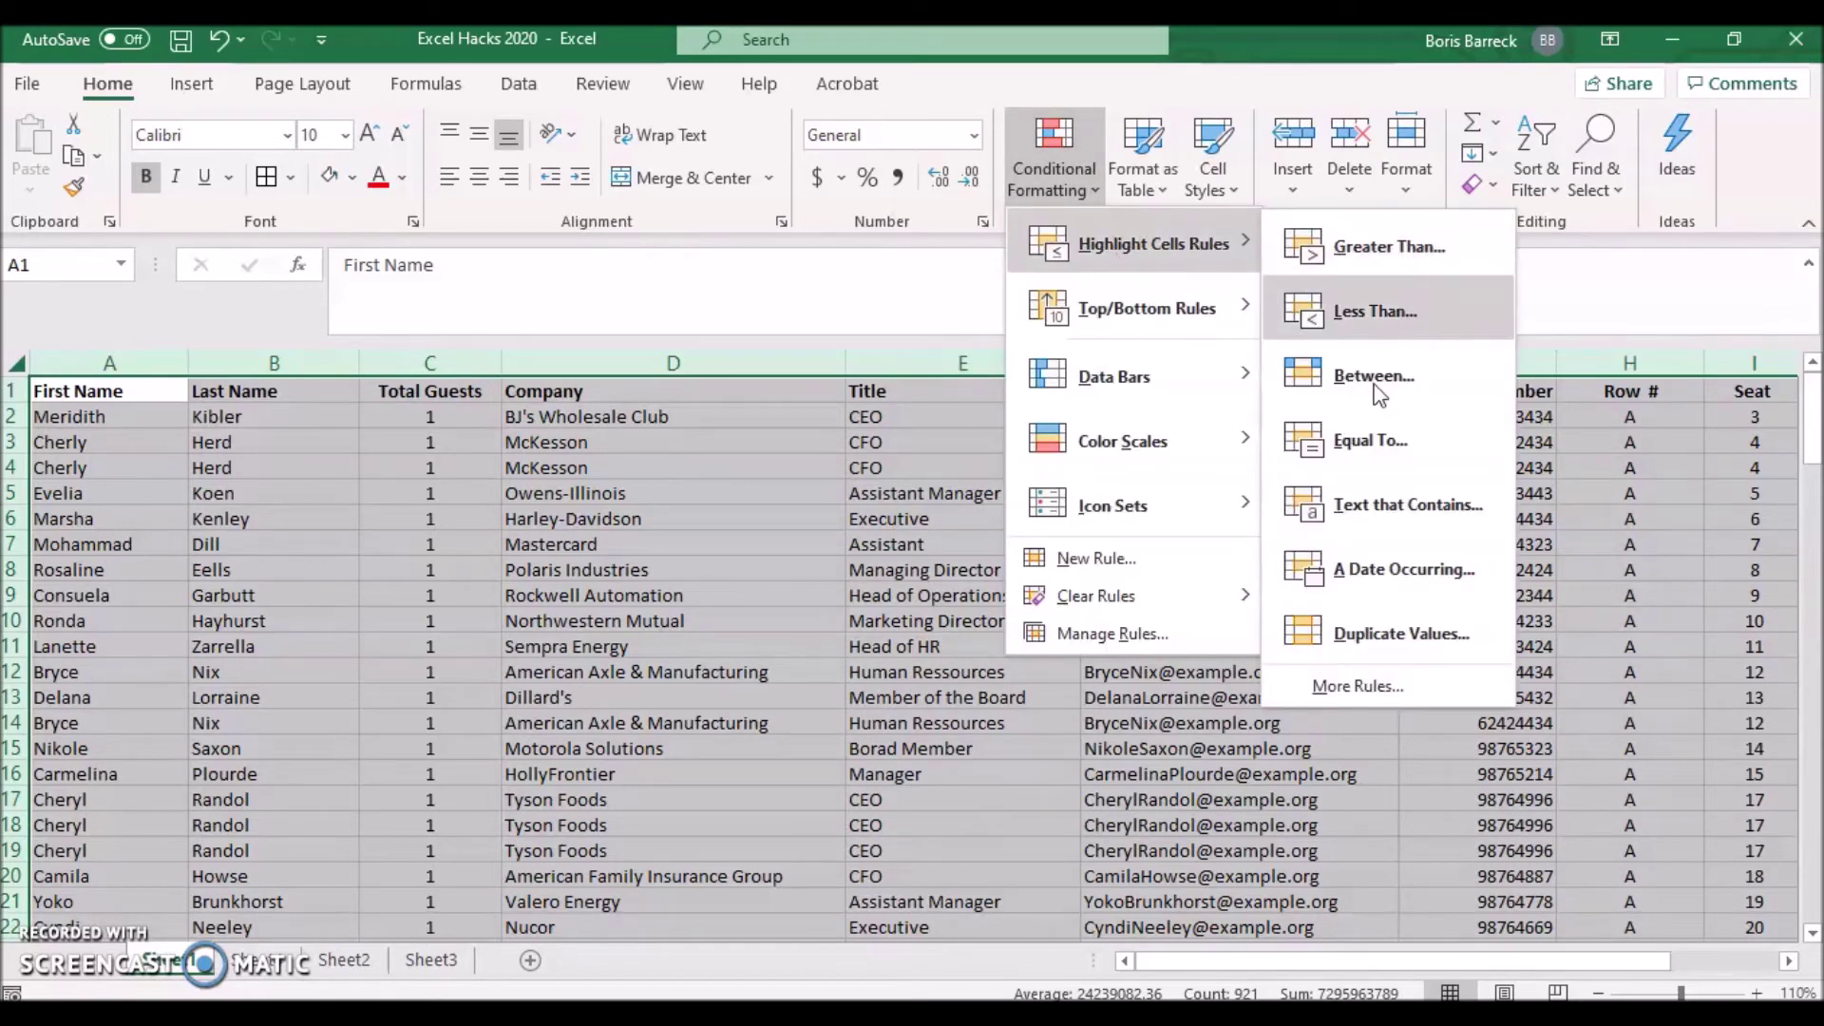
pyautogui.click(1360, 632)
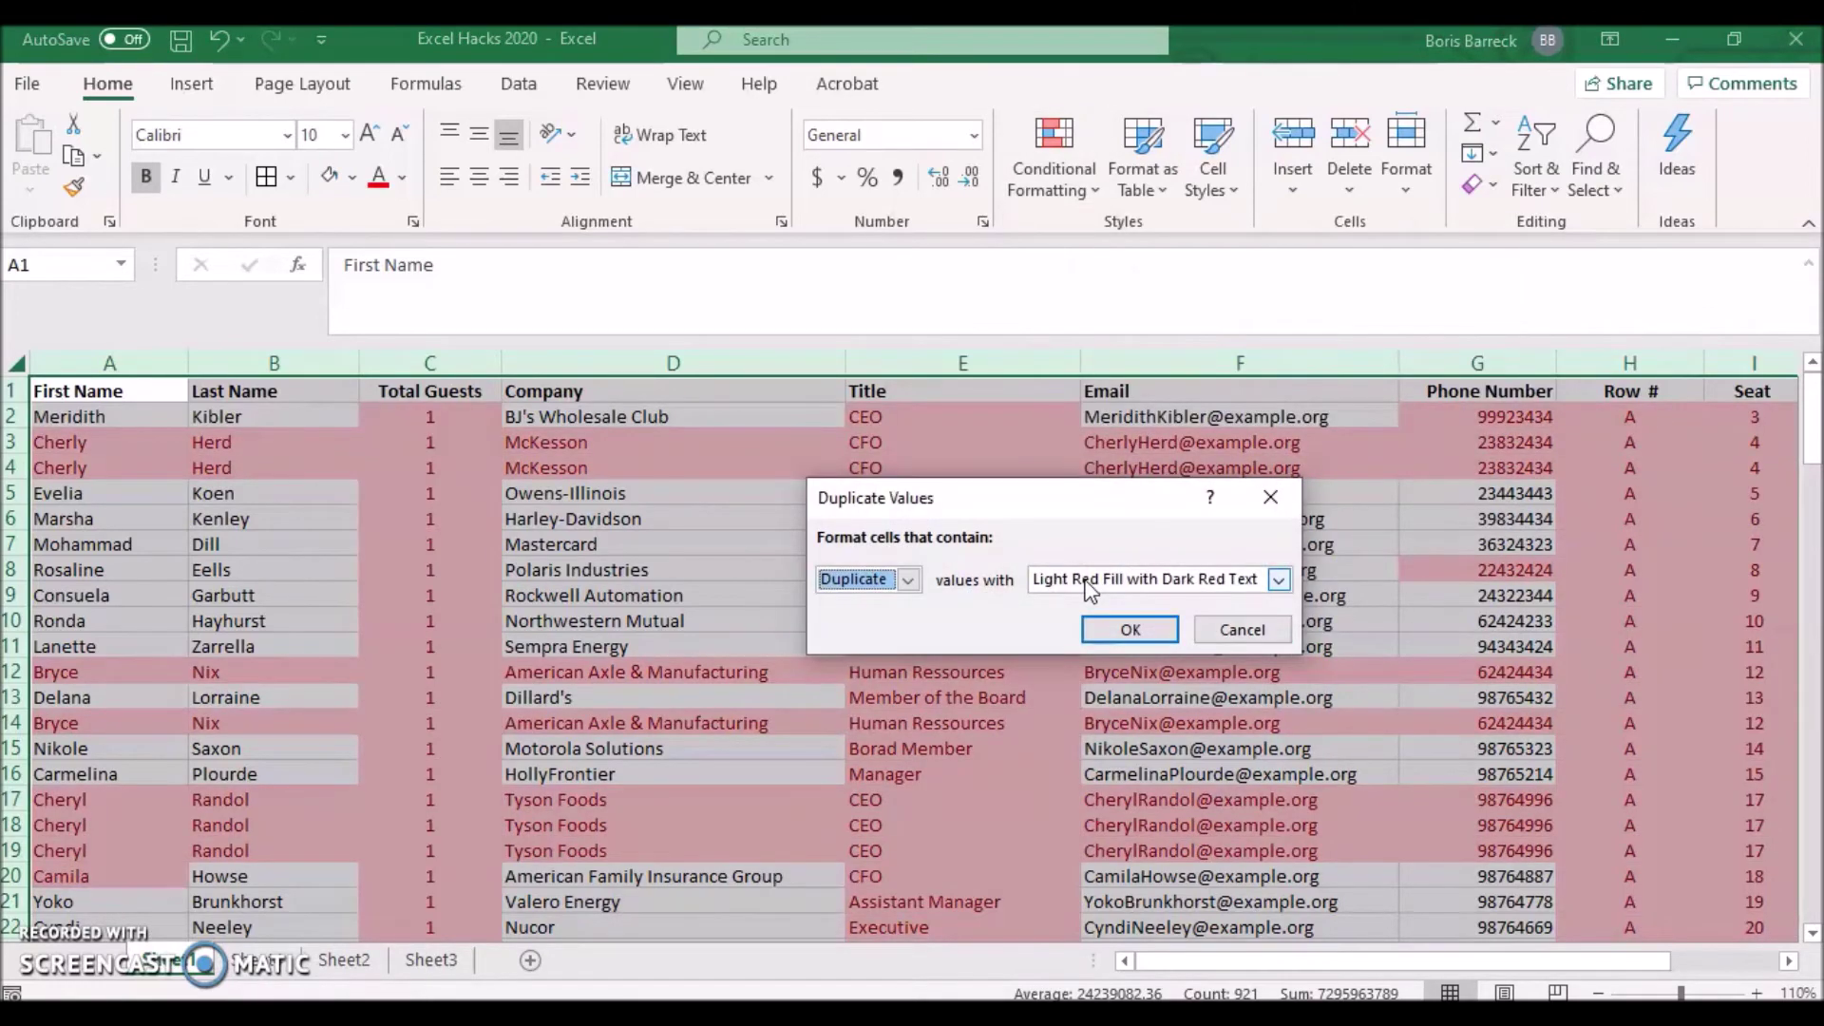
pyautogui.click(1100, 626)
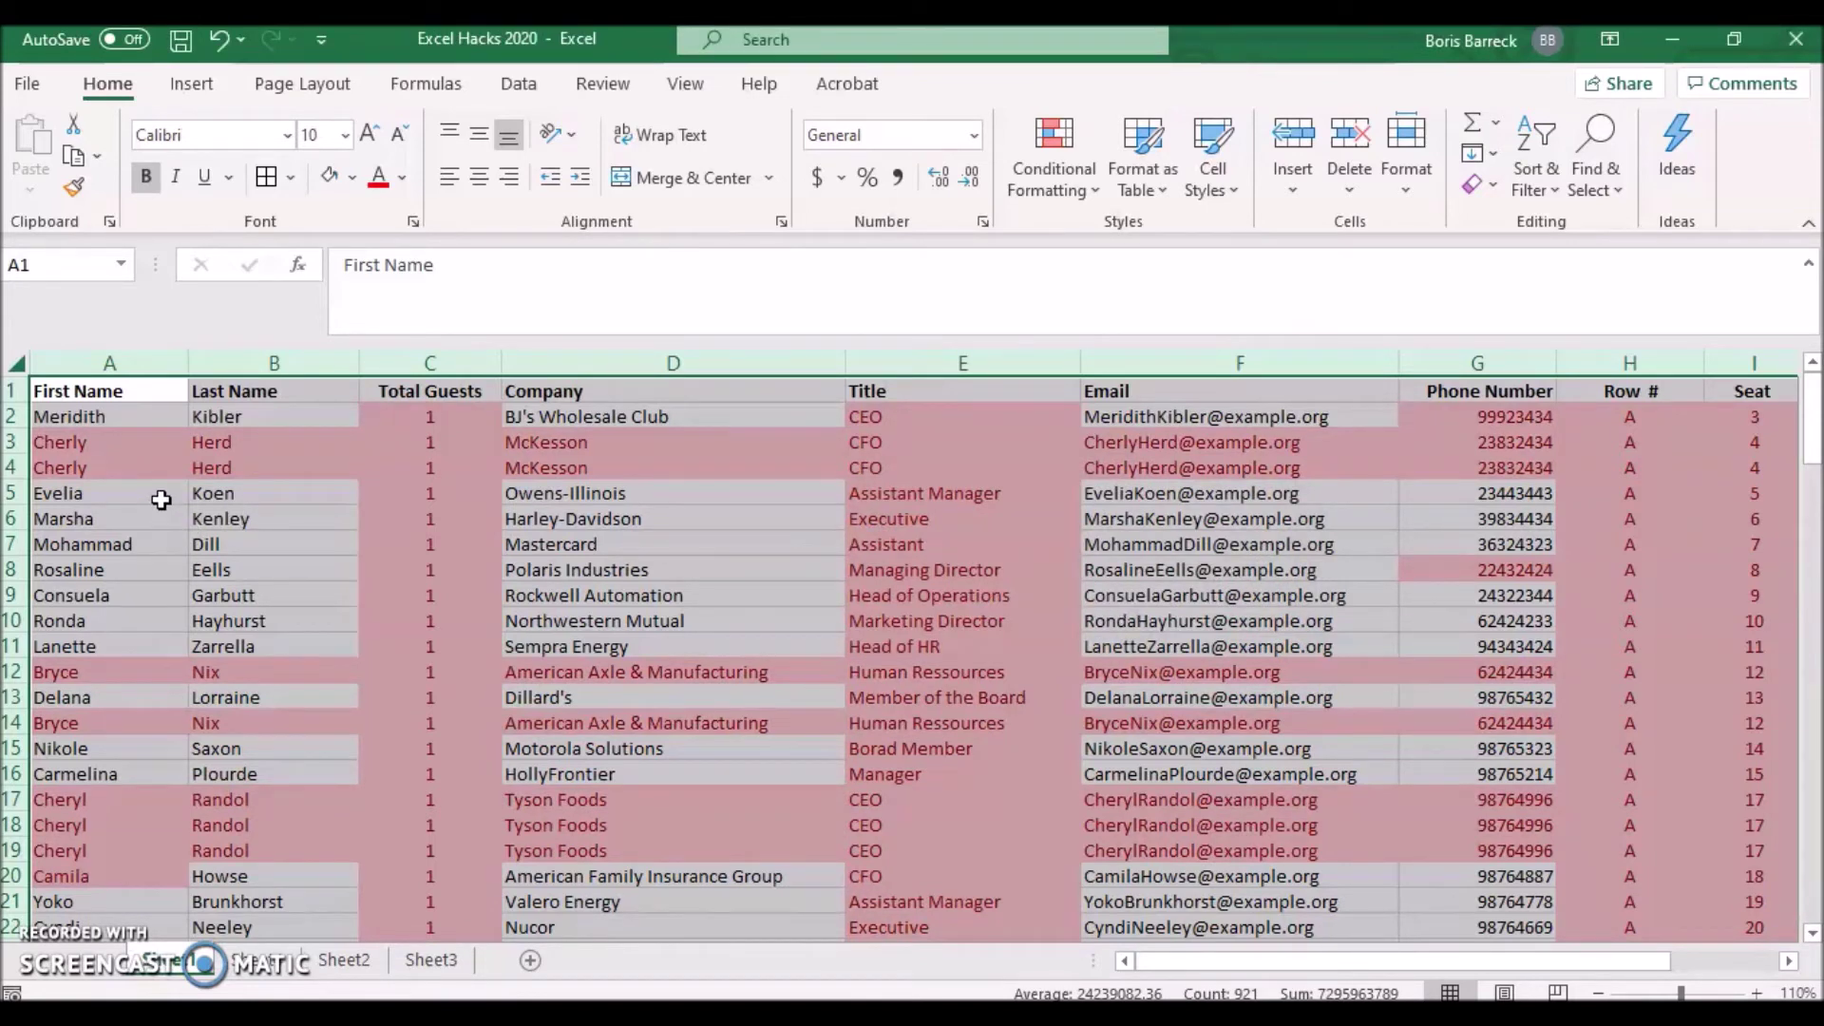
pyautogui.click(138, 441)
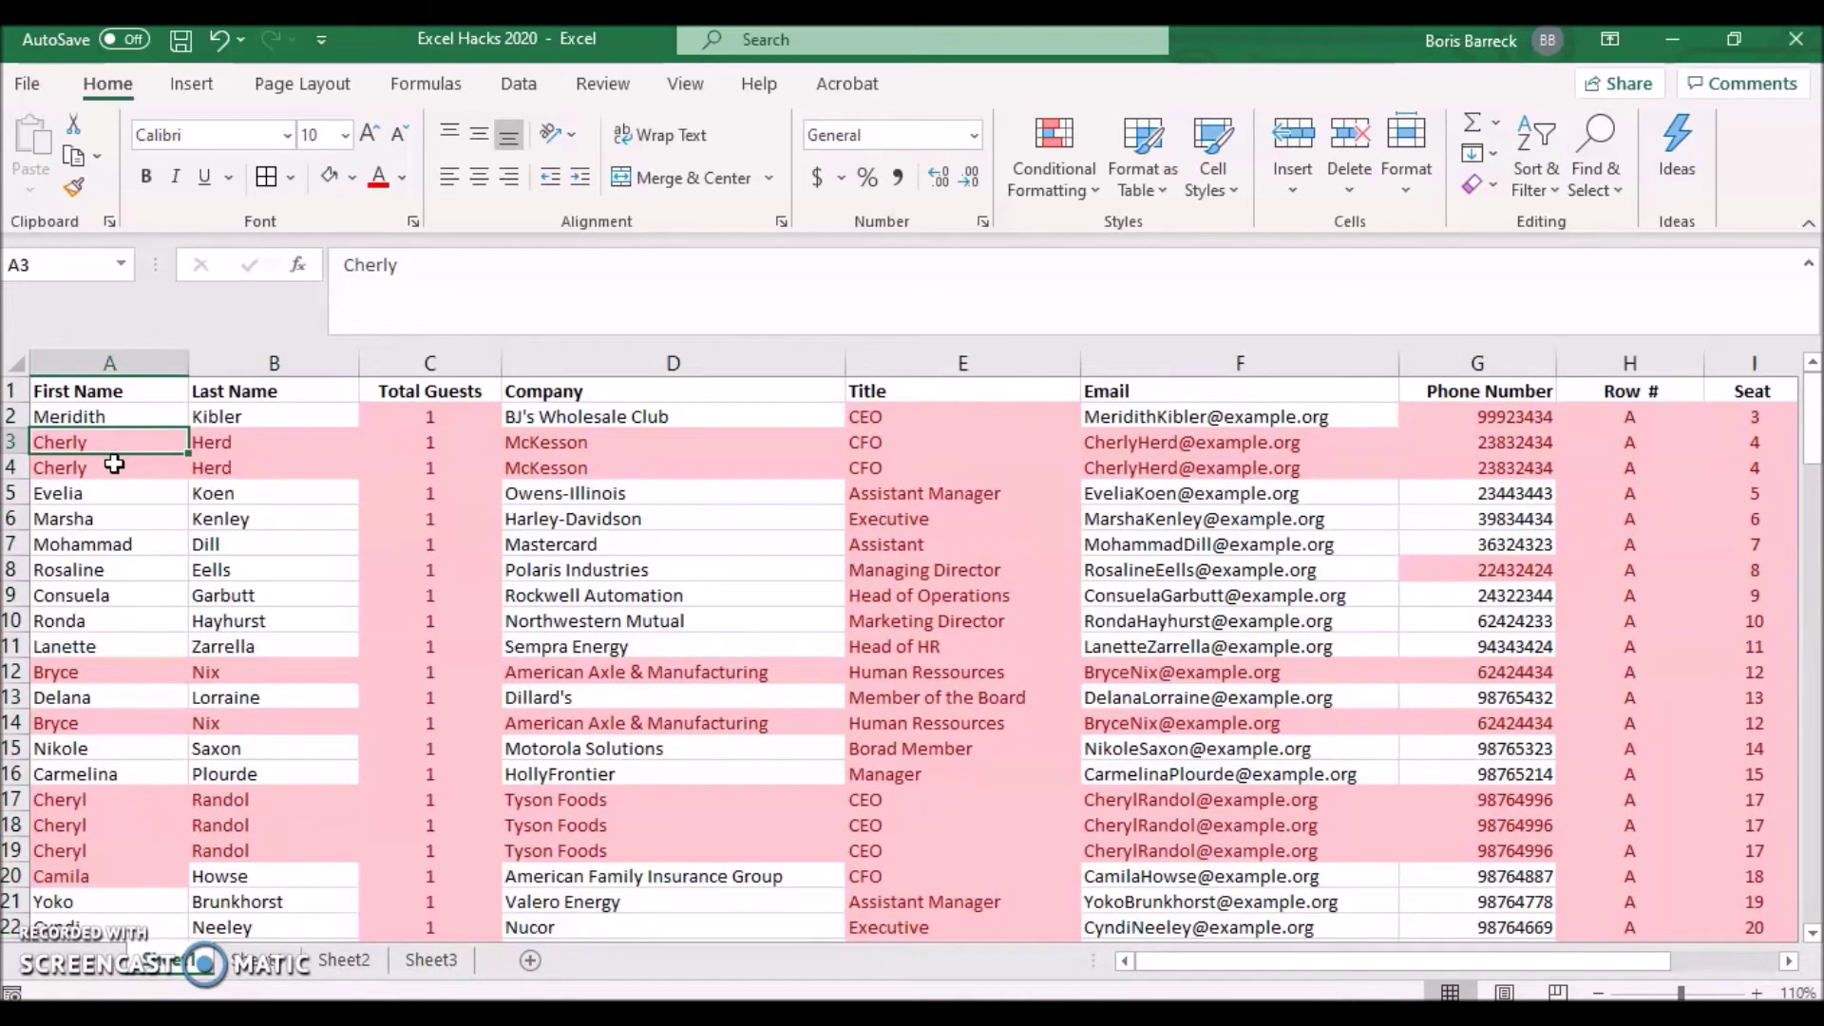
pyautogui.scroll(-1, 92, 584)
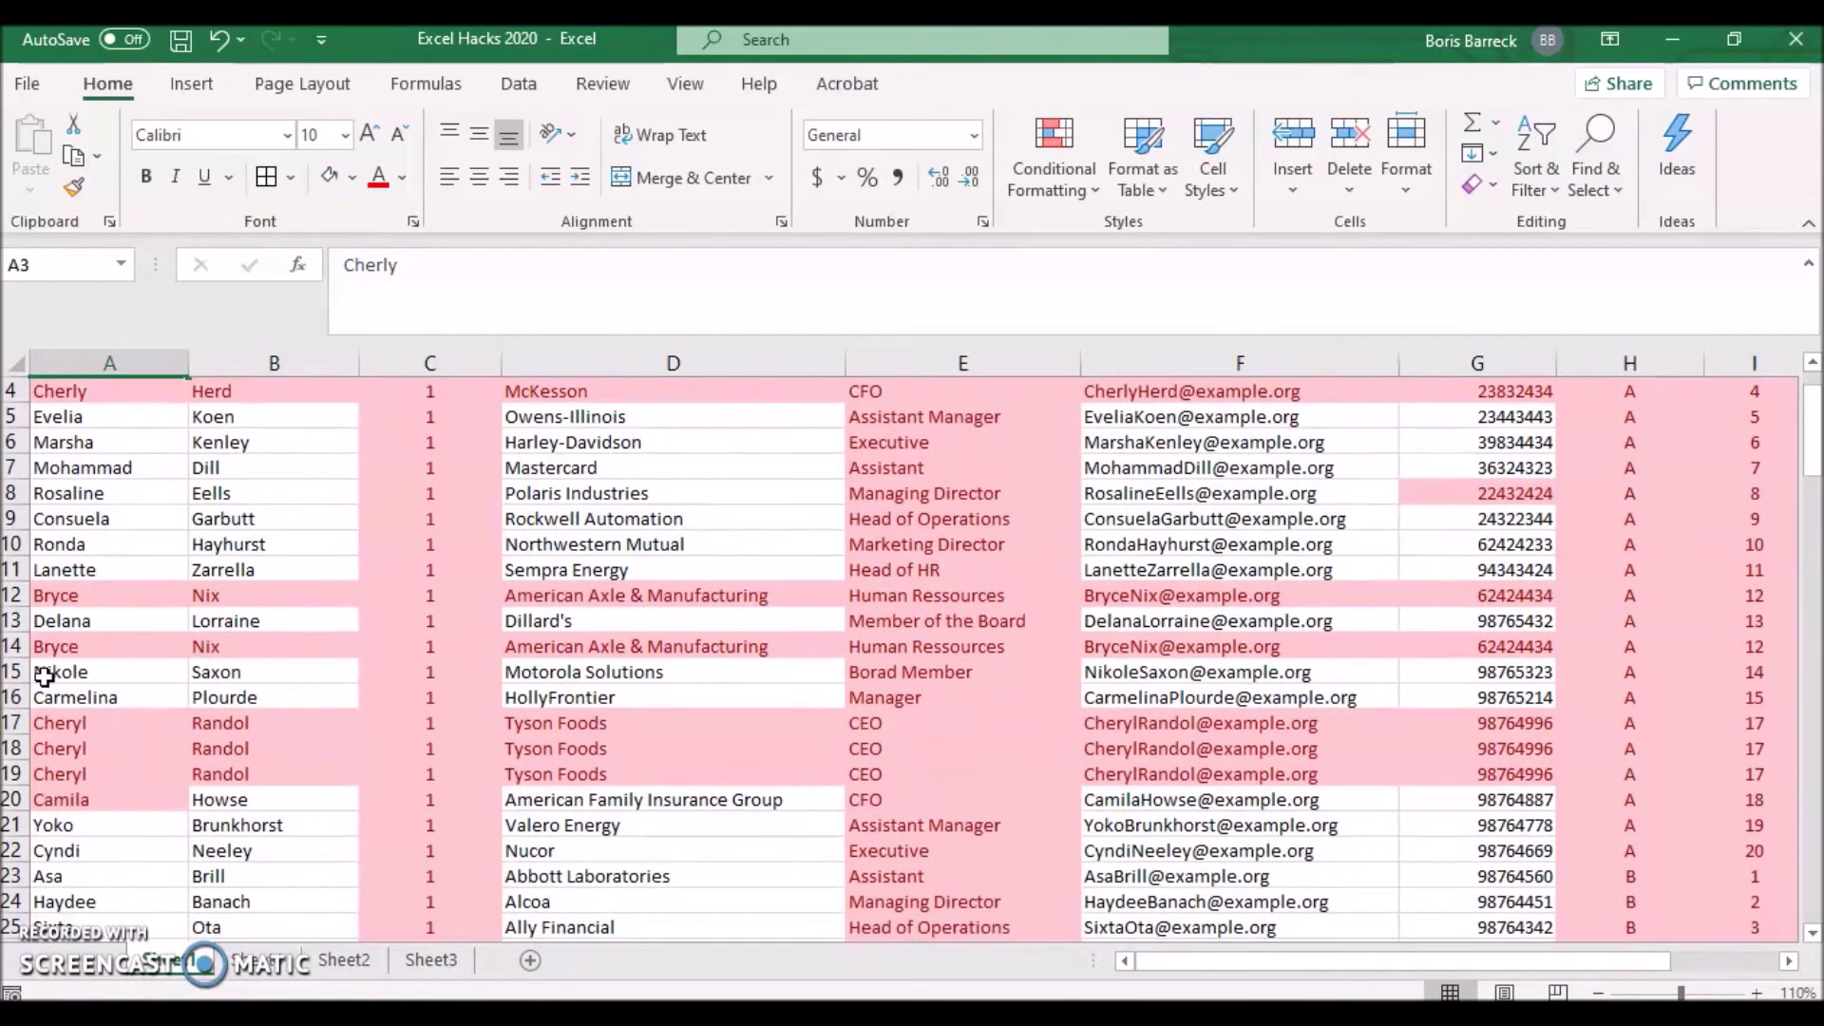
pyautogui.scroll(1, 118, 746)
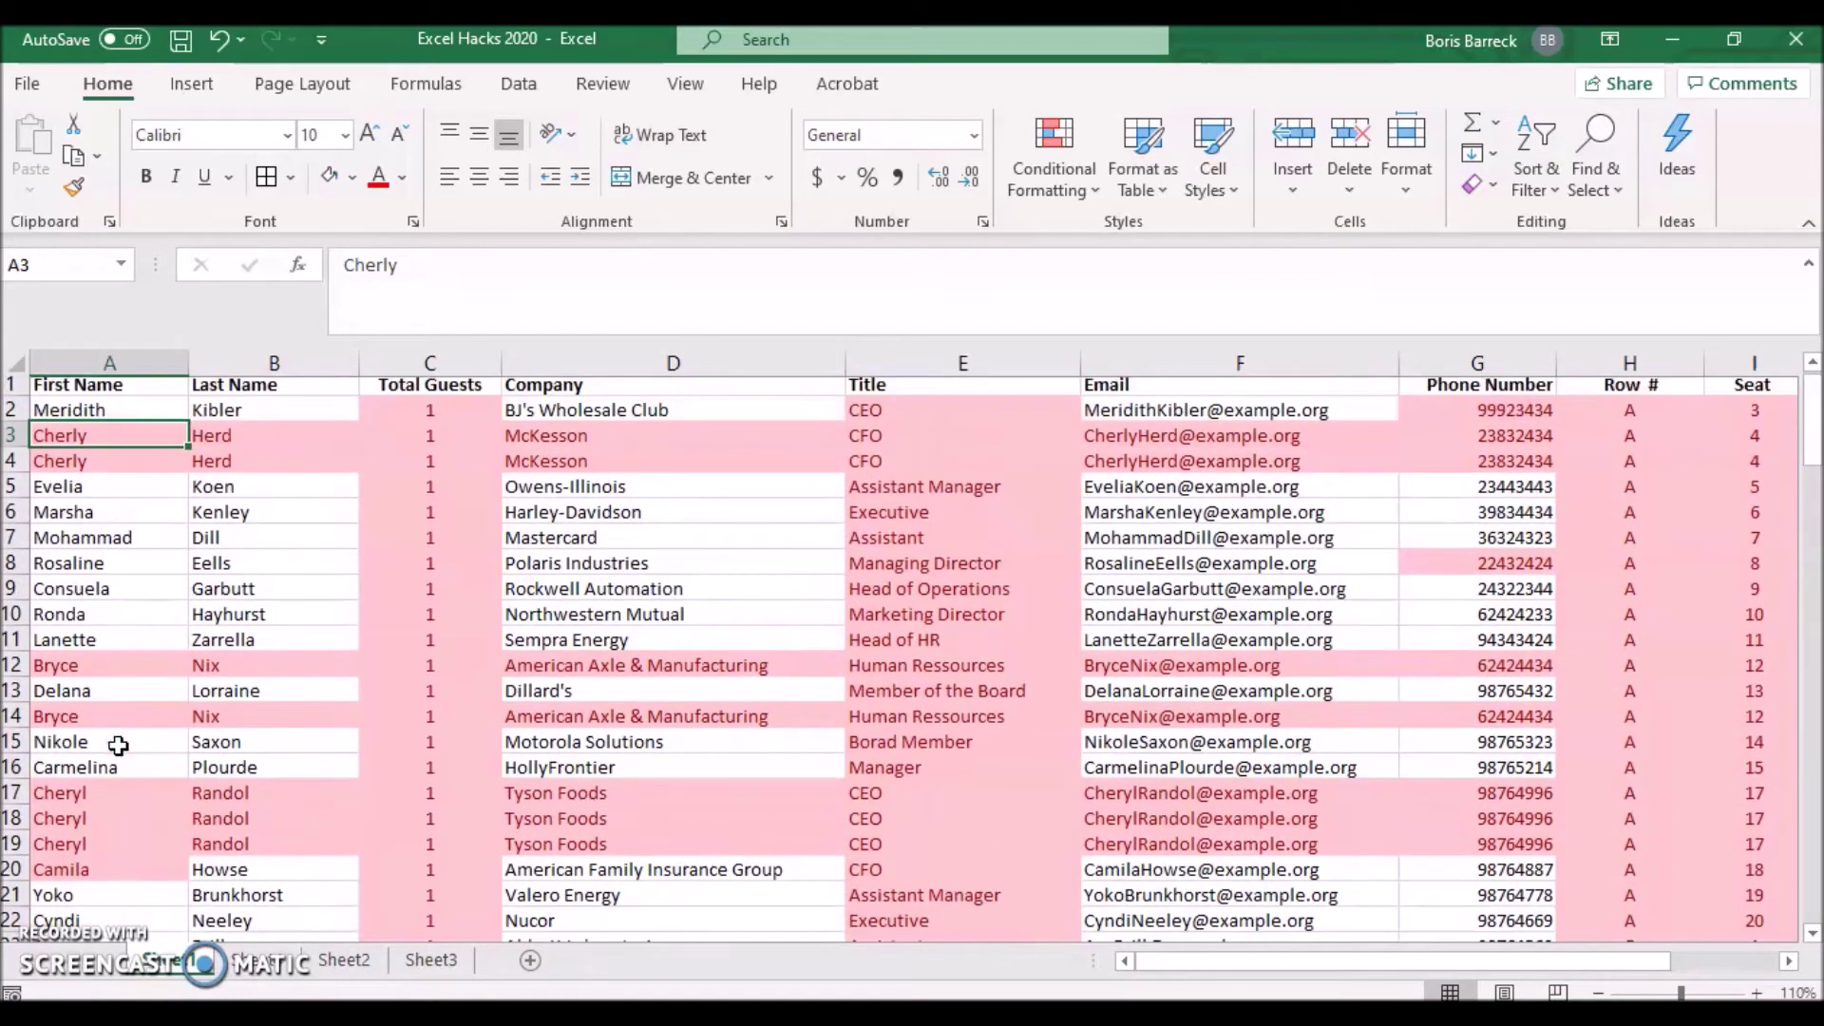
pyautogui.click(16, 467)
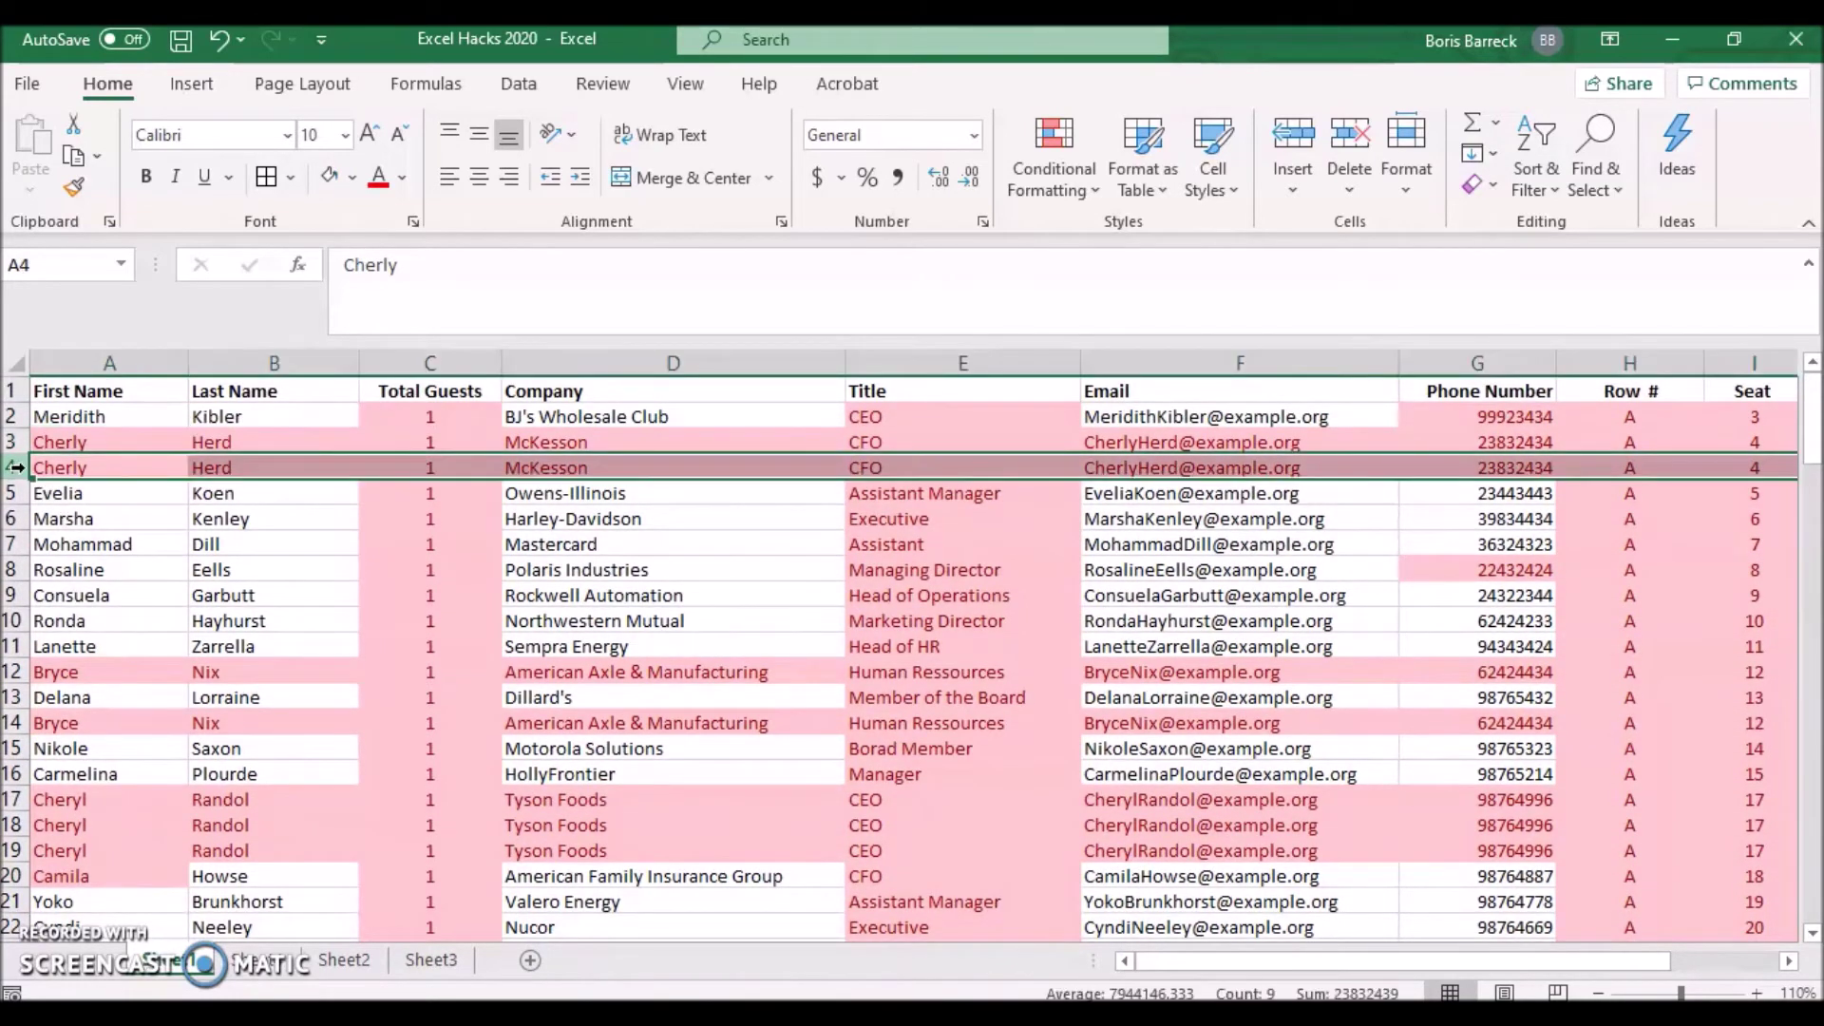
pyautogui.rightClick(17, 467)
pyautogui.click(99, 714)
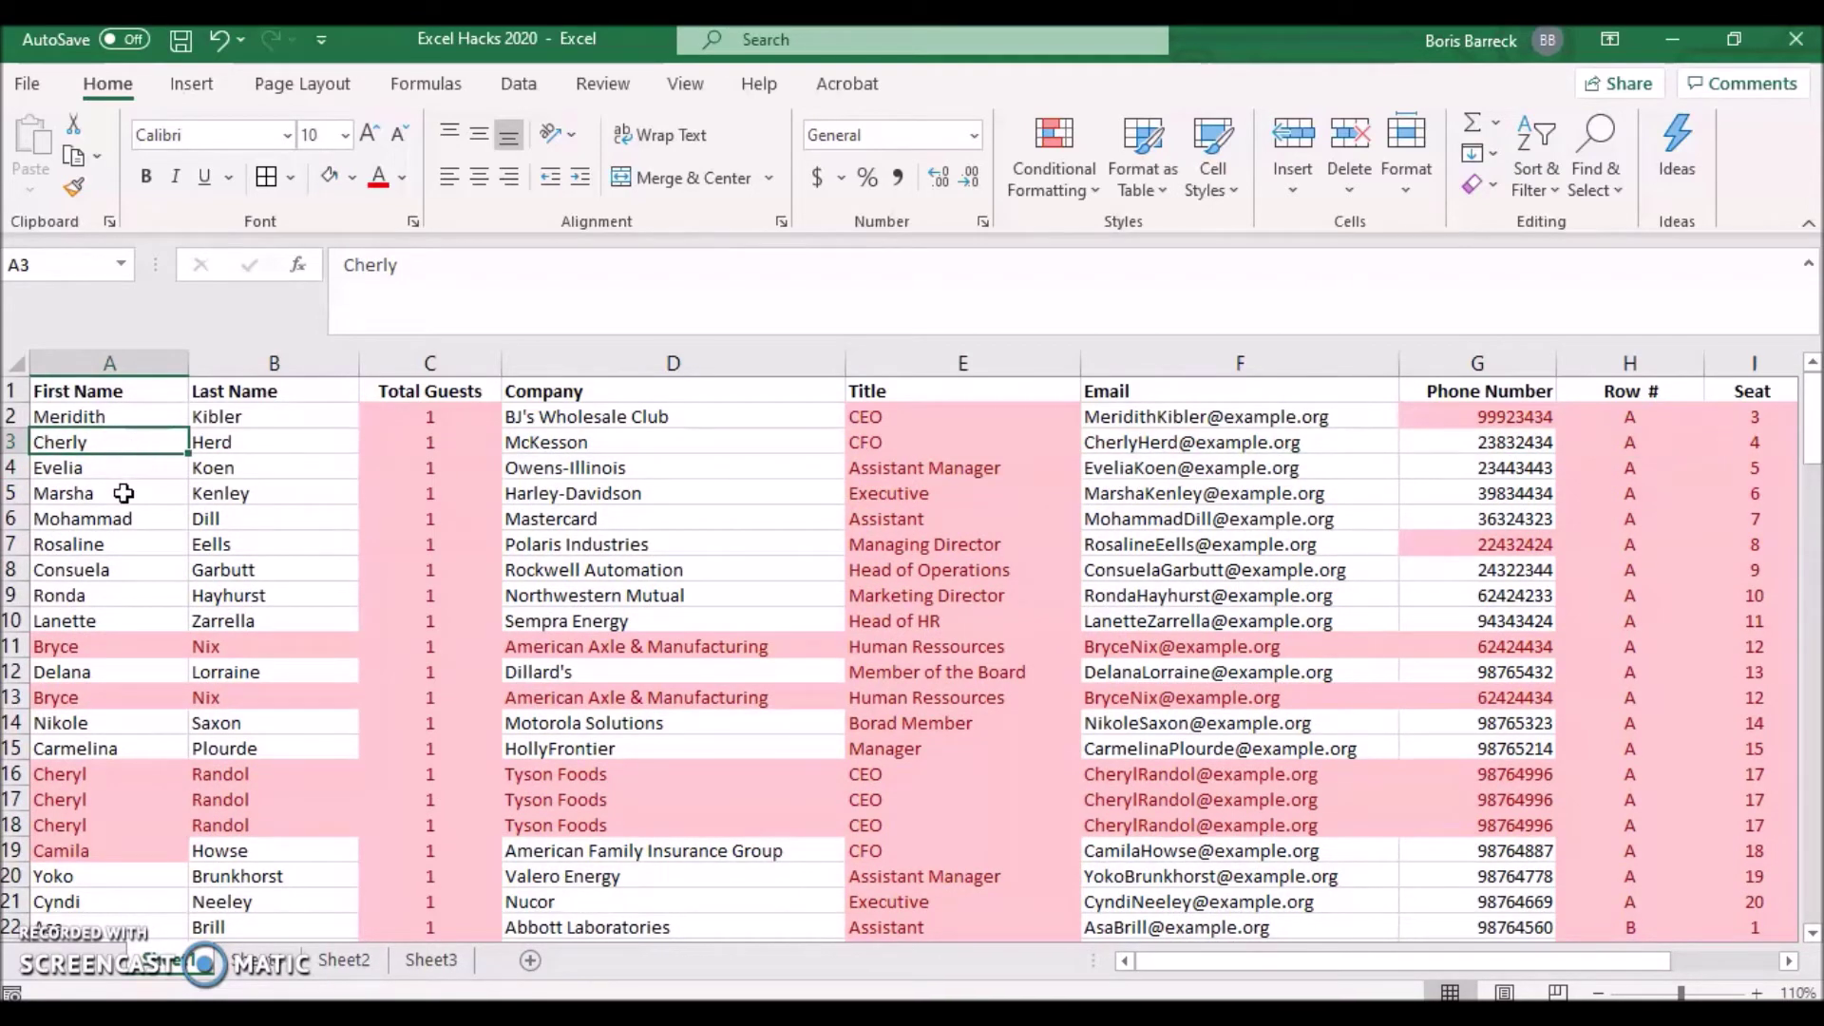
# Custom-sort the expanded table on First Name by cell colour, with pink on top.
pyautogui.click(142, 363)
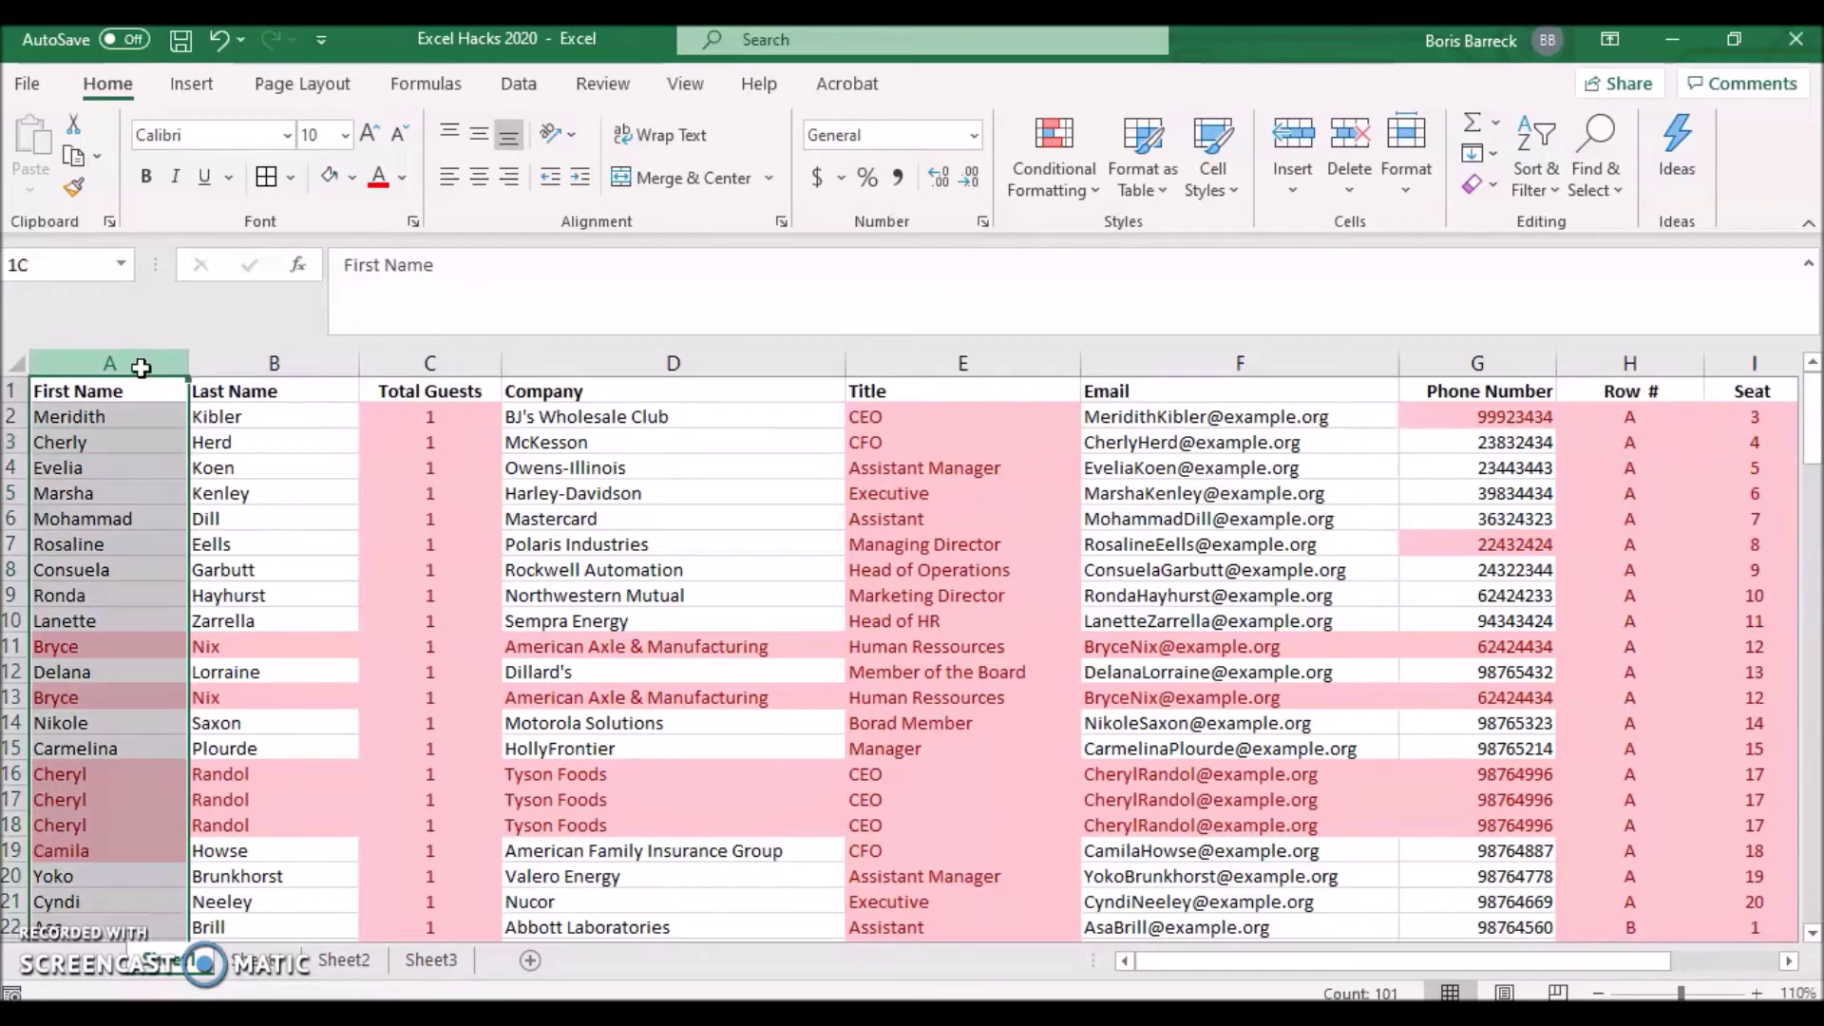
pyautogui.click(1548, 185)
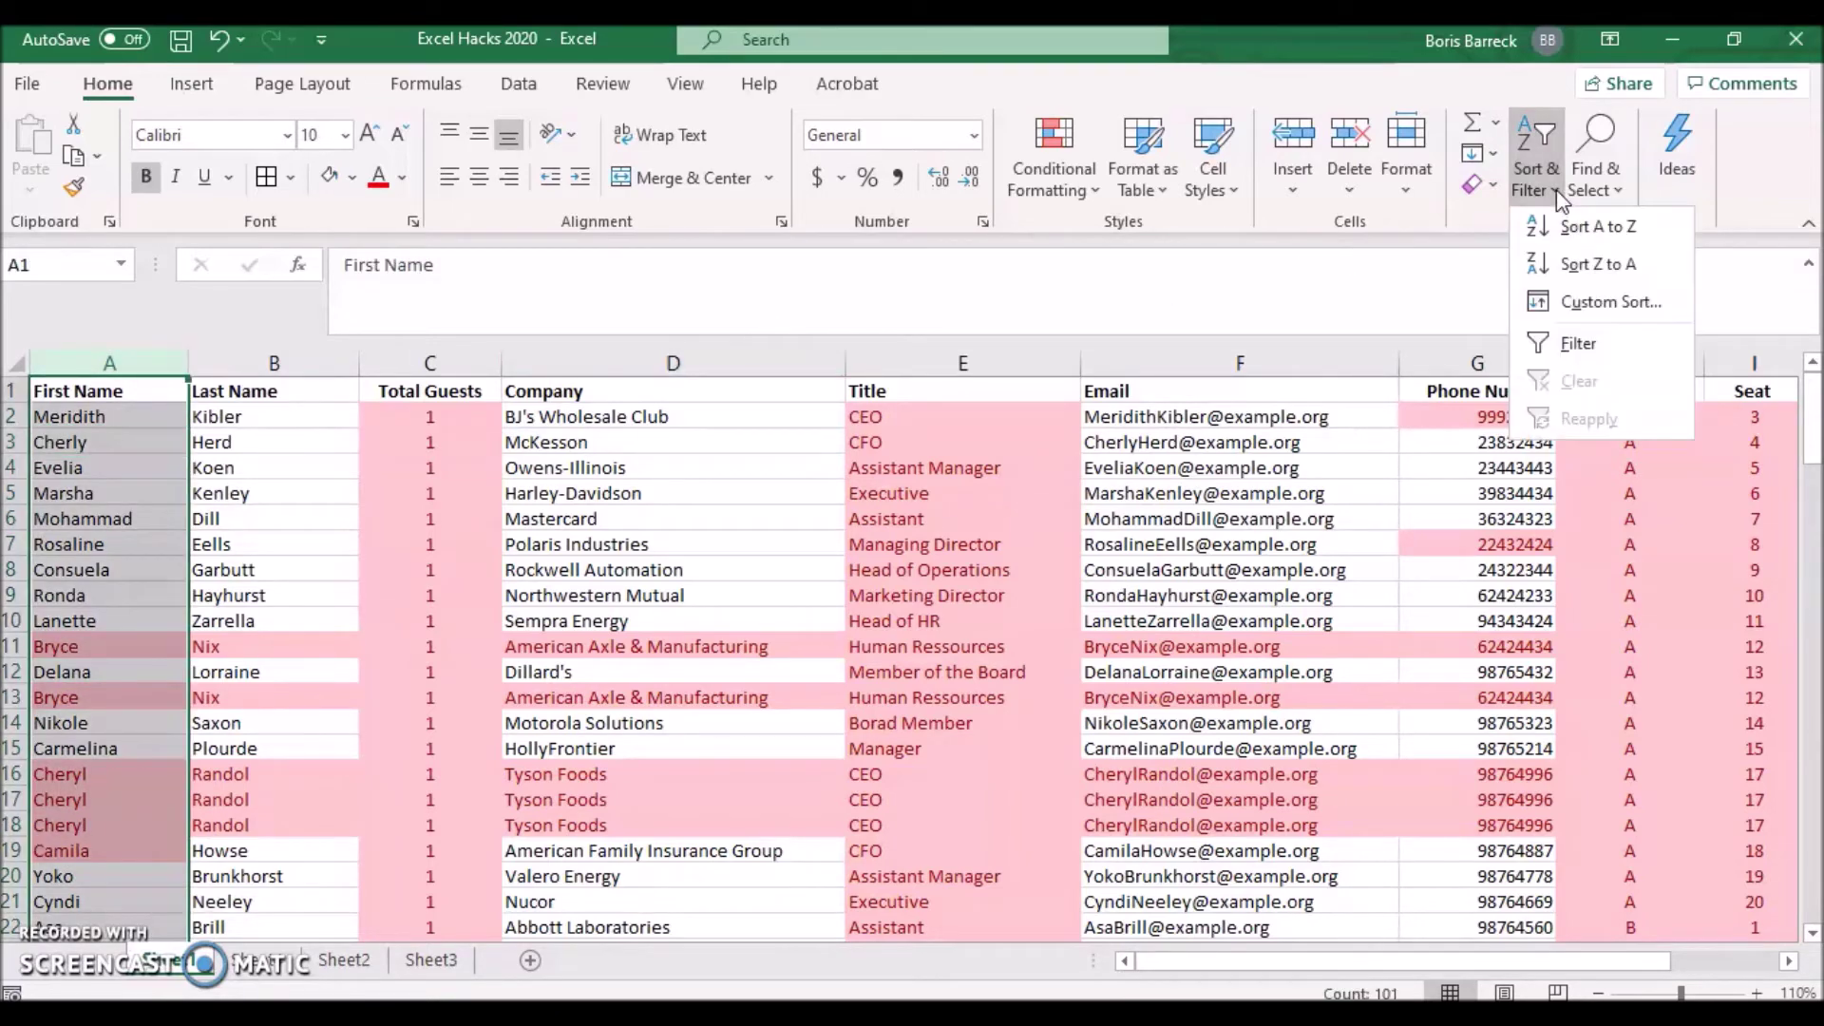
pyautogui.click(1569, 300)
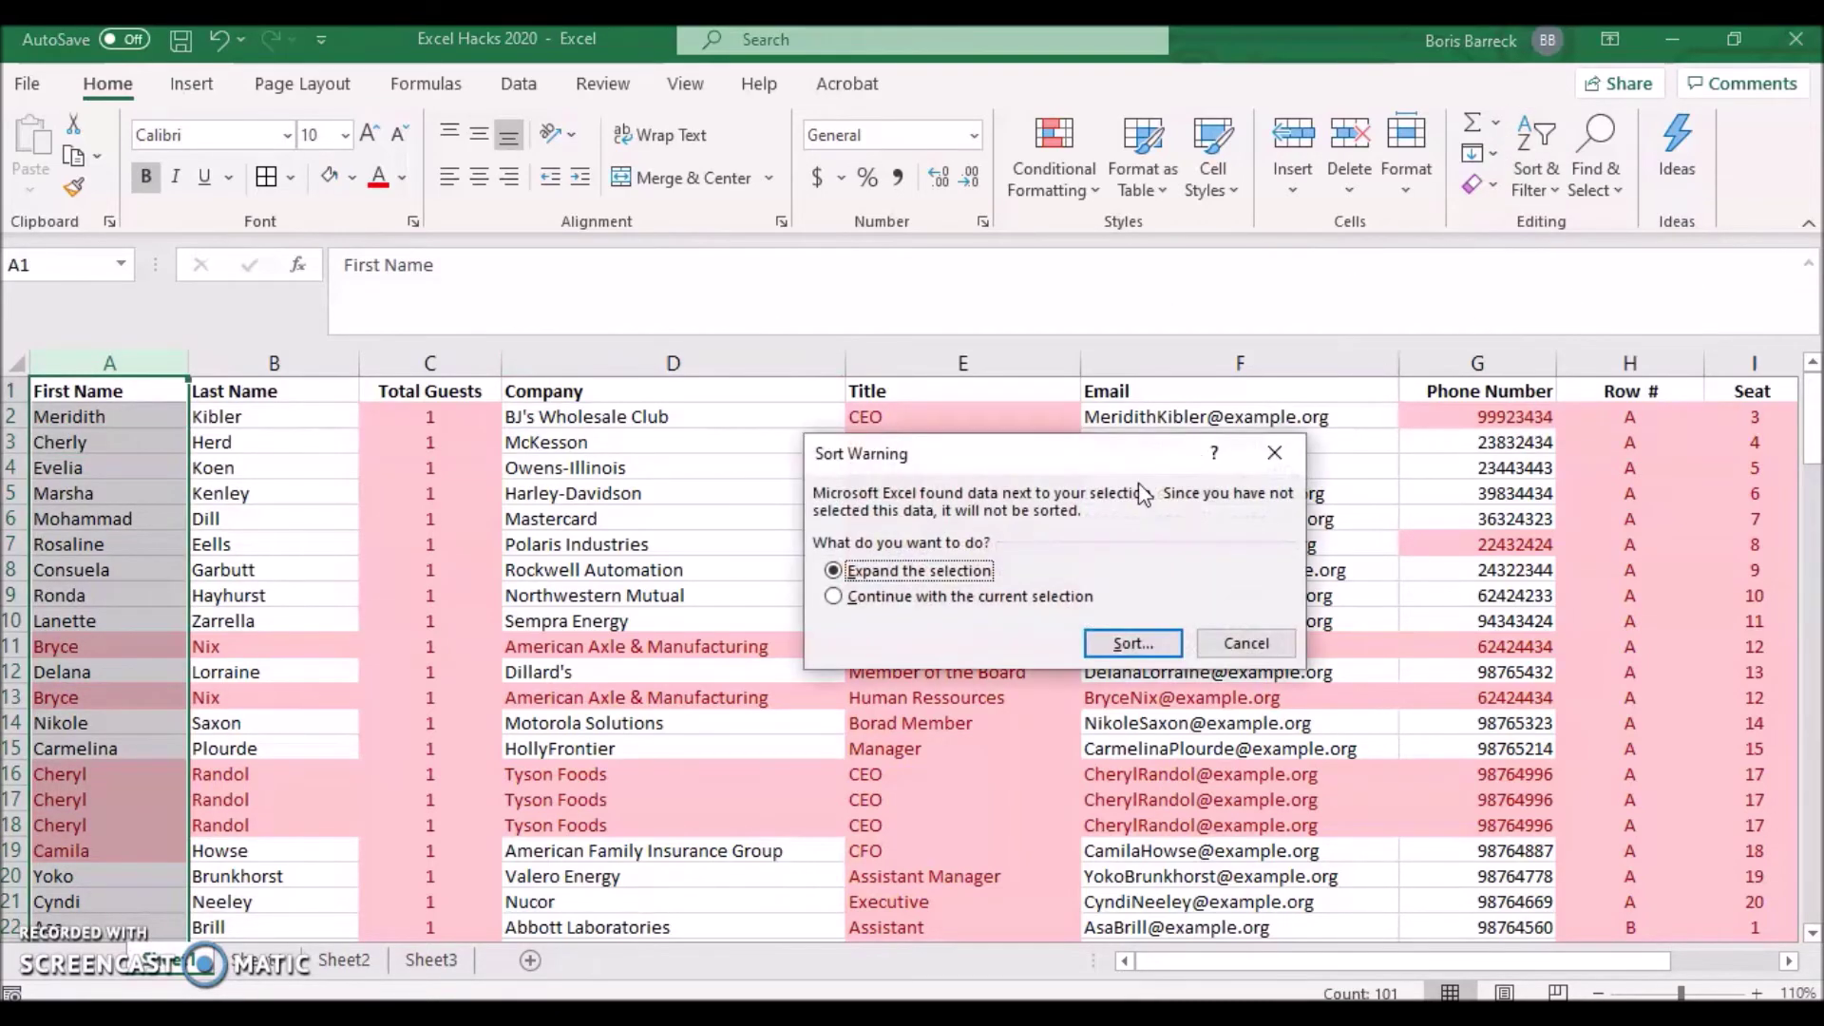
pyautogui.click(1109, 638)
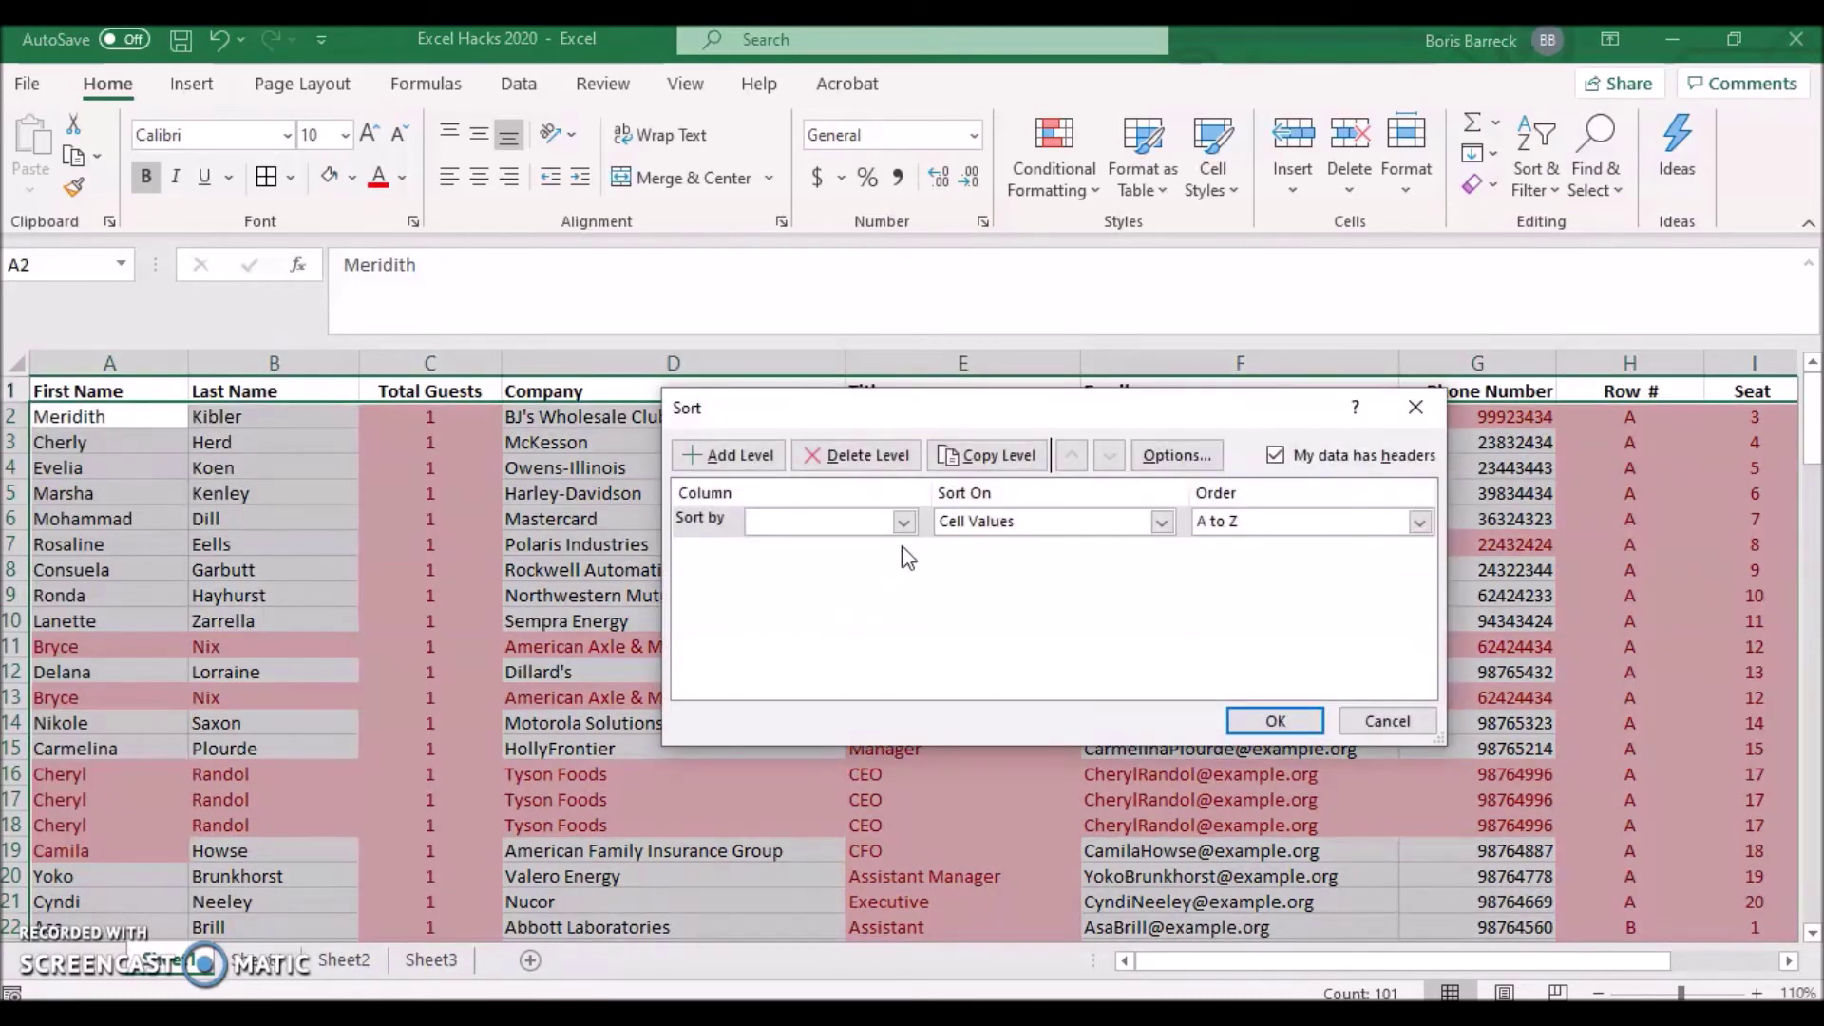
pyautogui.click(904, 524)
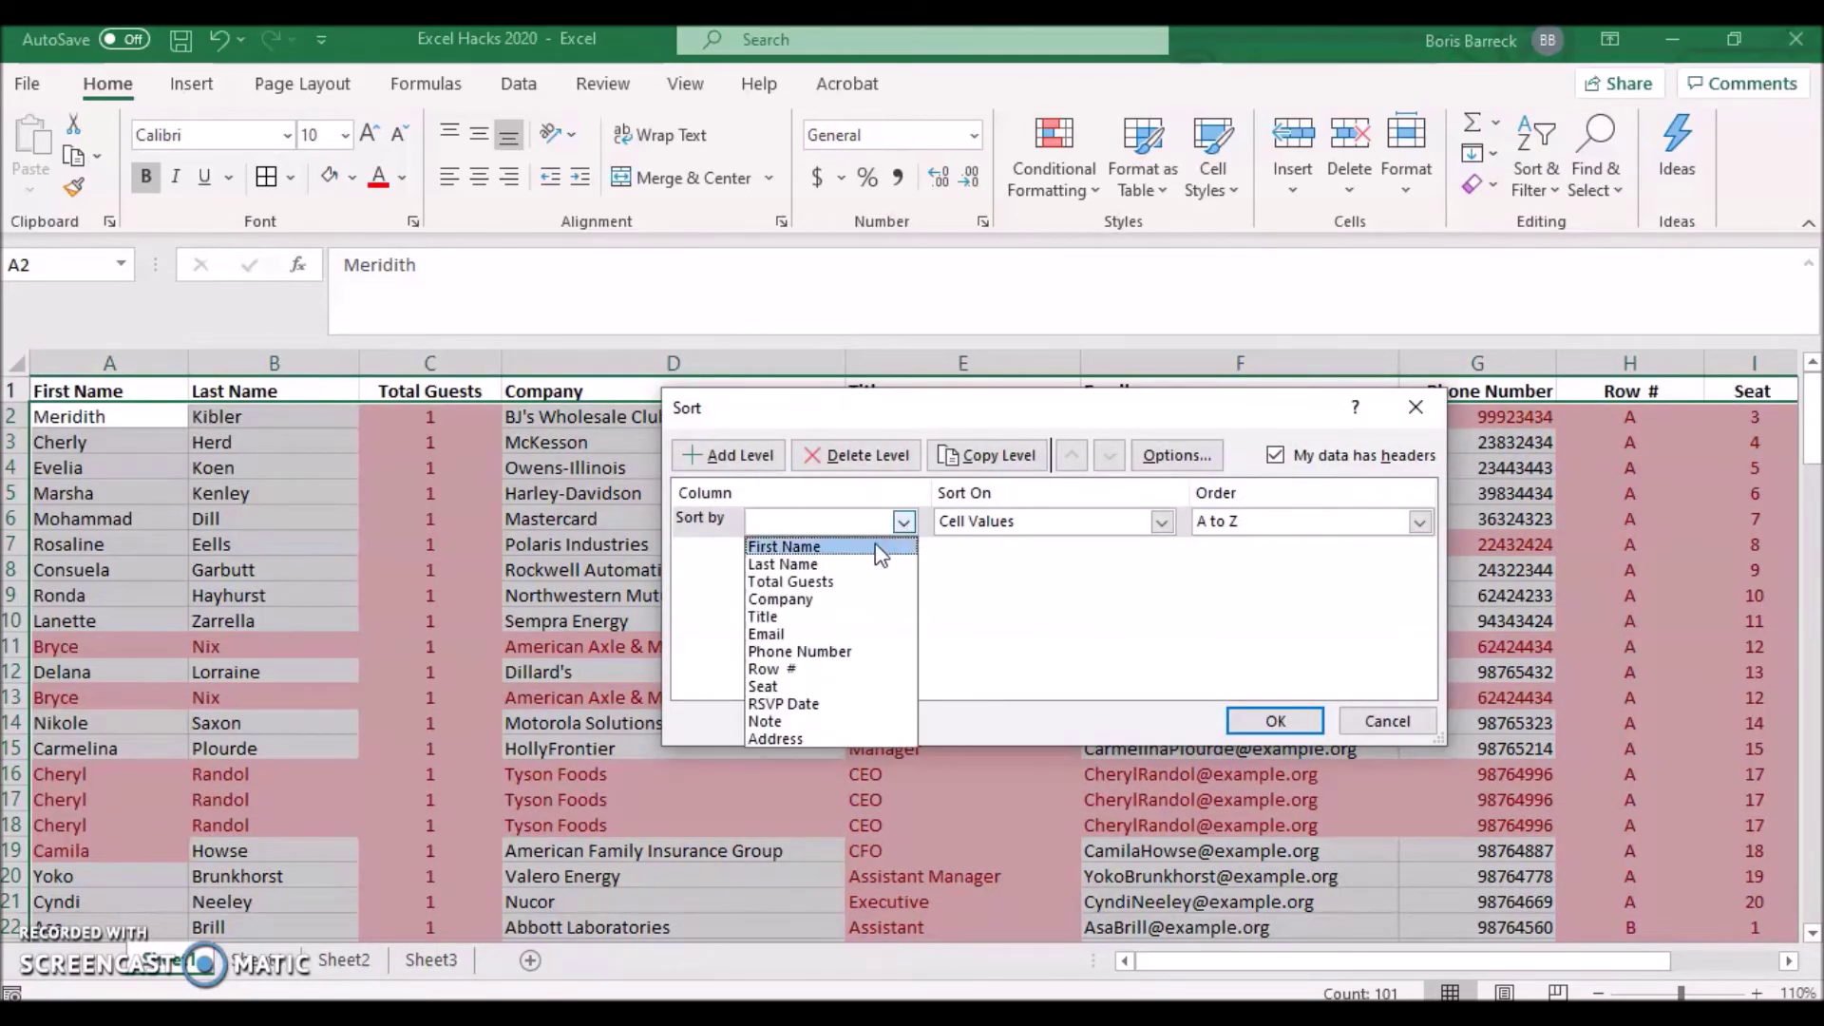
pyautogui.click(879, 547)
pyautogui.click(1160, 524)
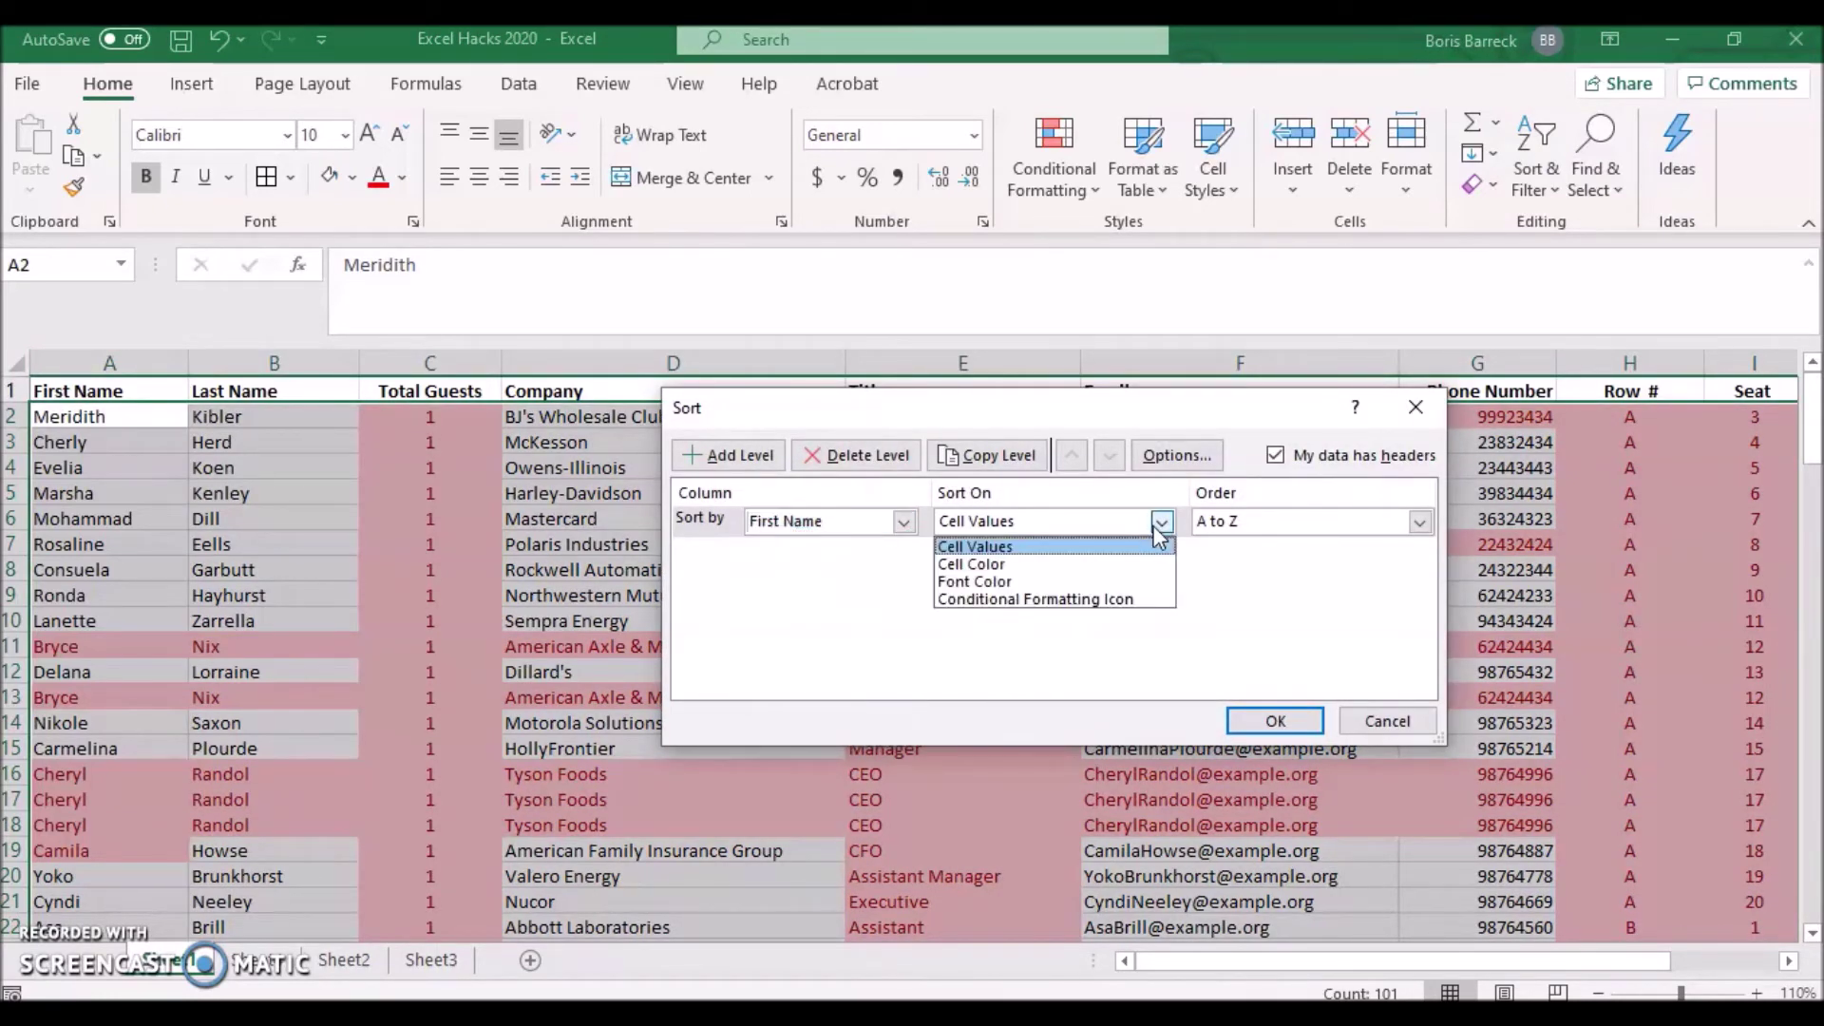
pyautogui.click(1065, 560)
pyautogui.click(1294, 528)
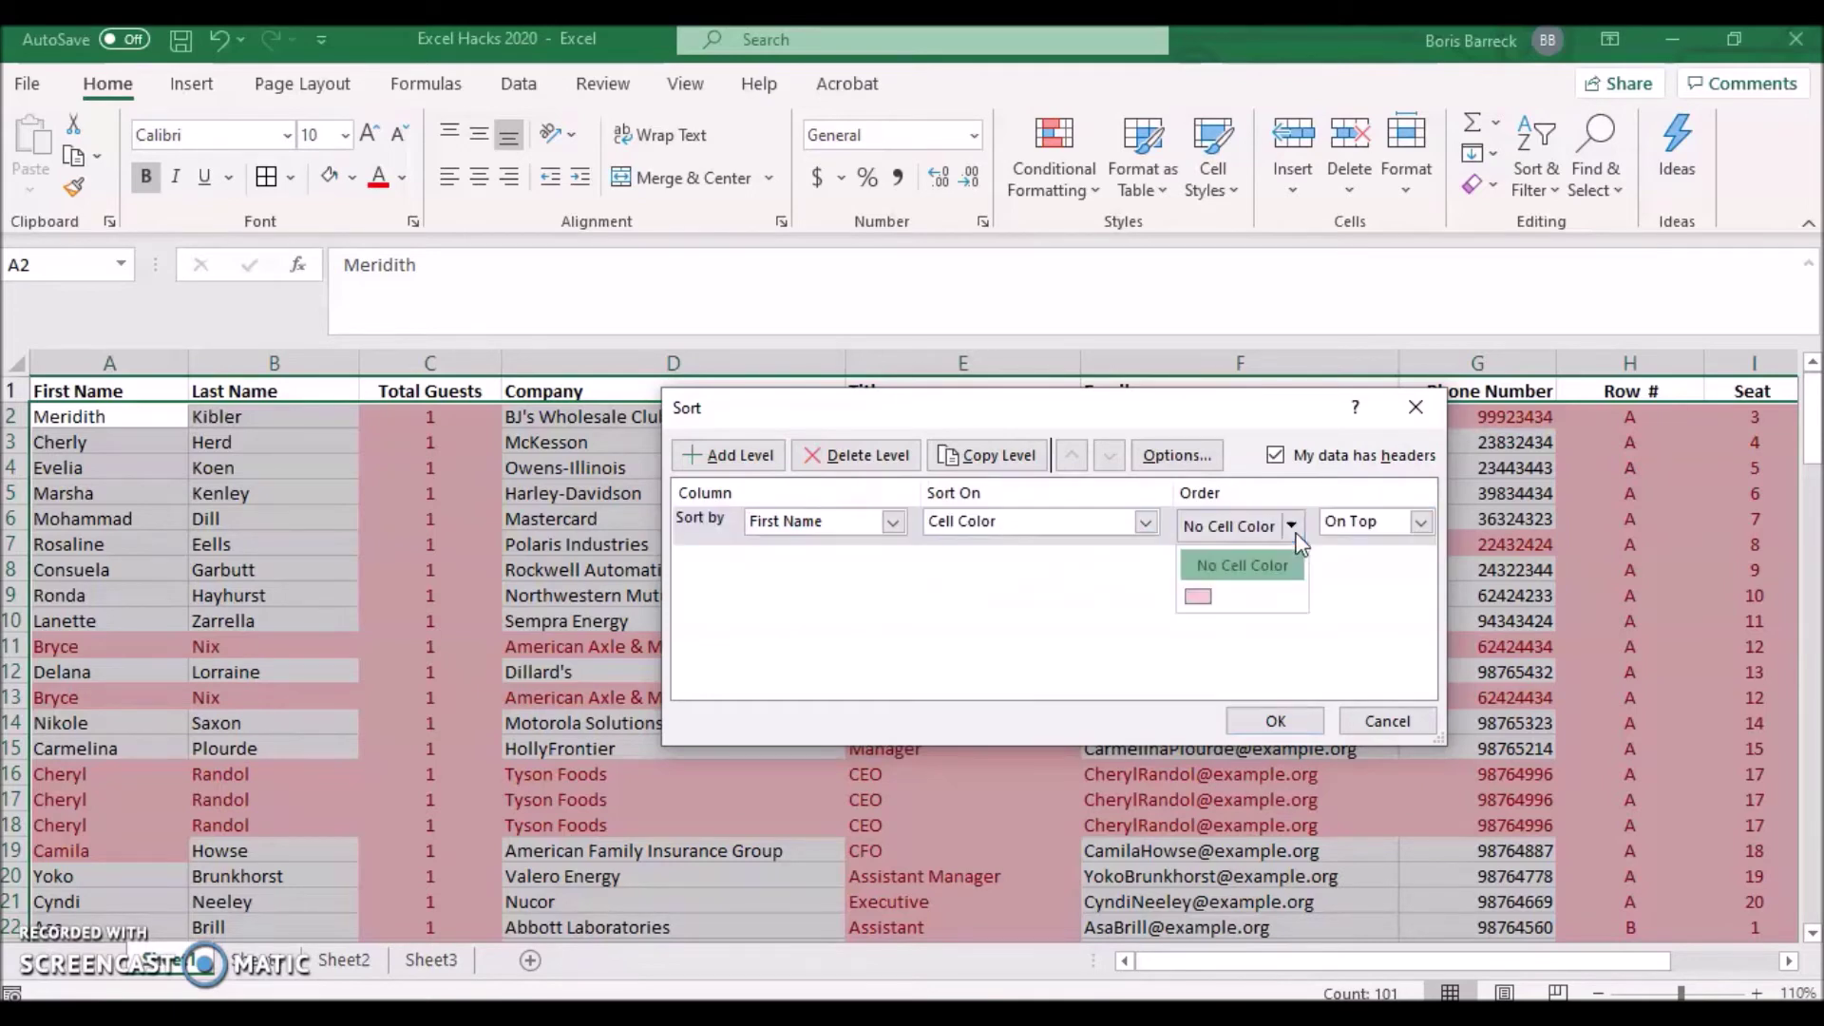
pyautogui.click(1196, 597)
pyautogui.click(1274, 721)
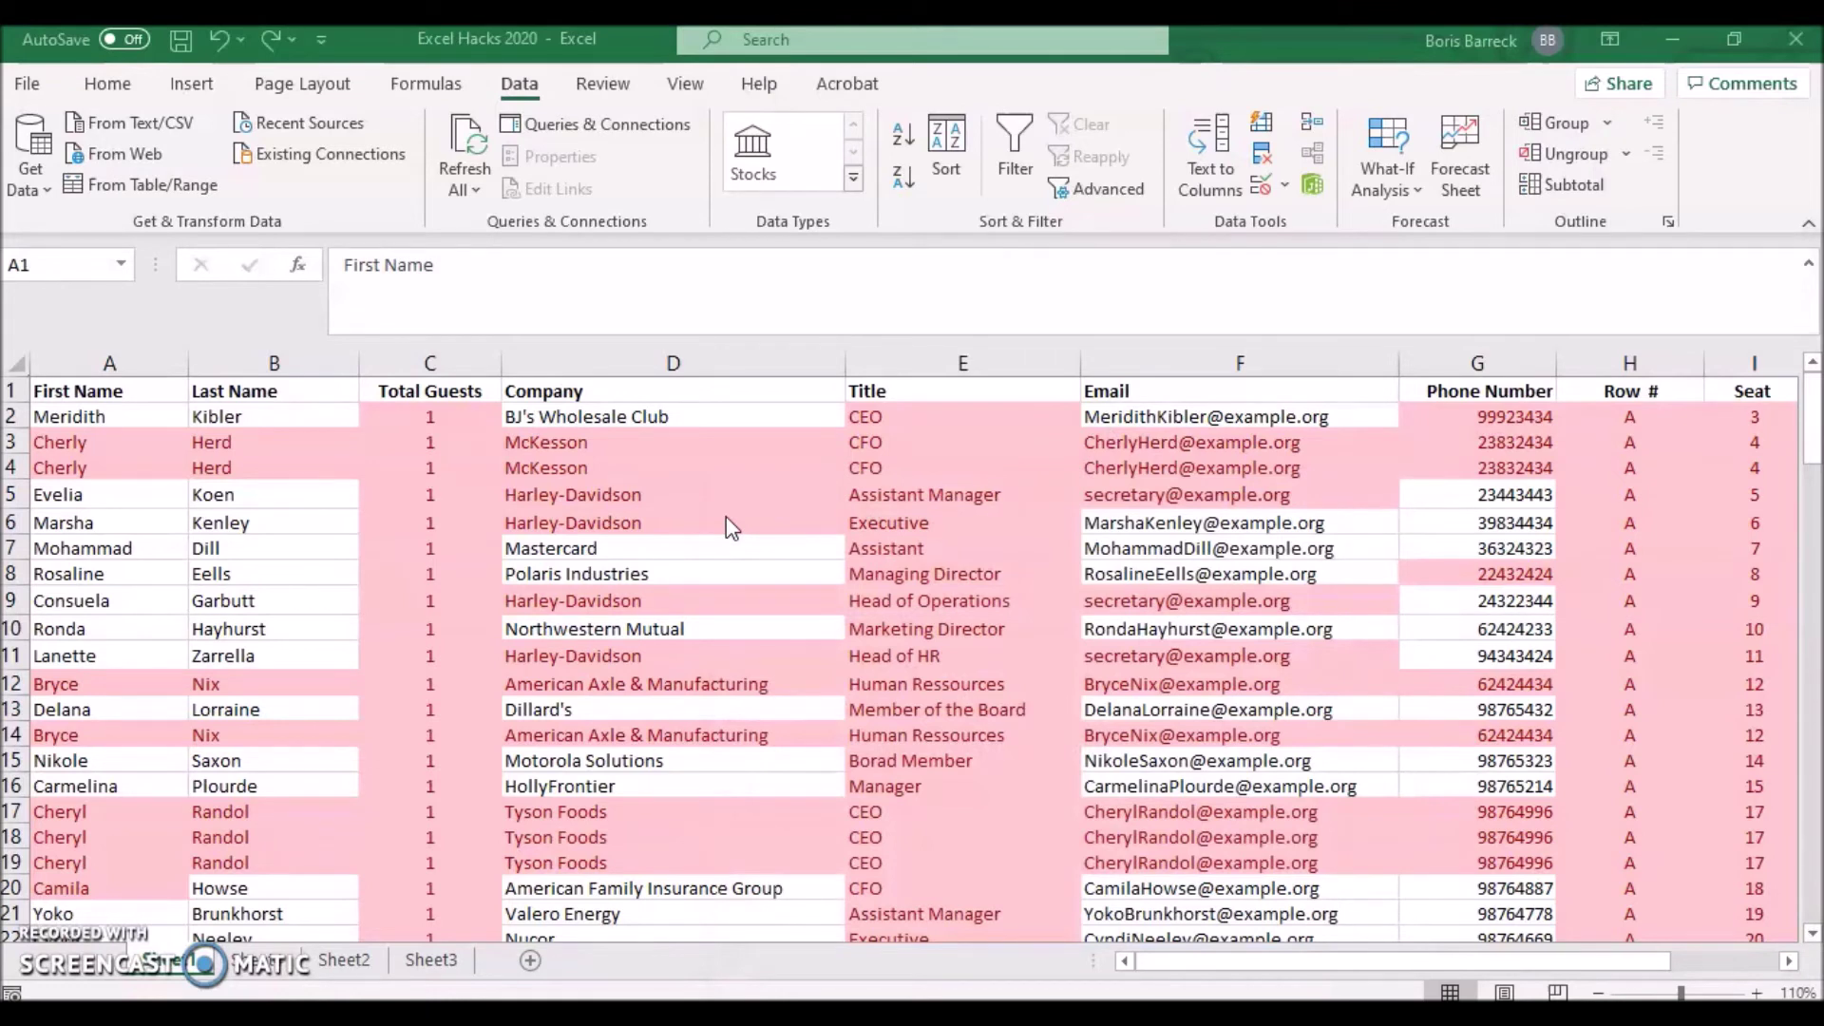
pyautogui.click(522, 88)
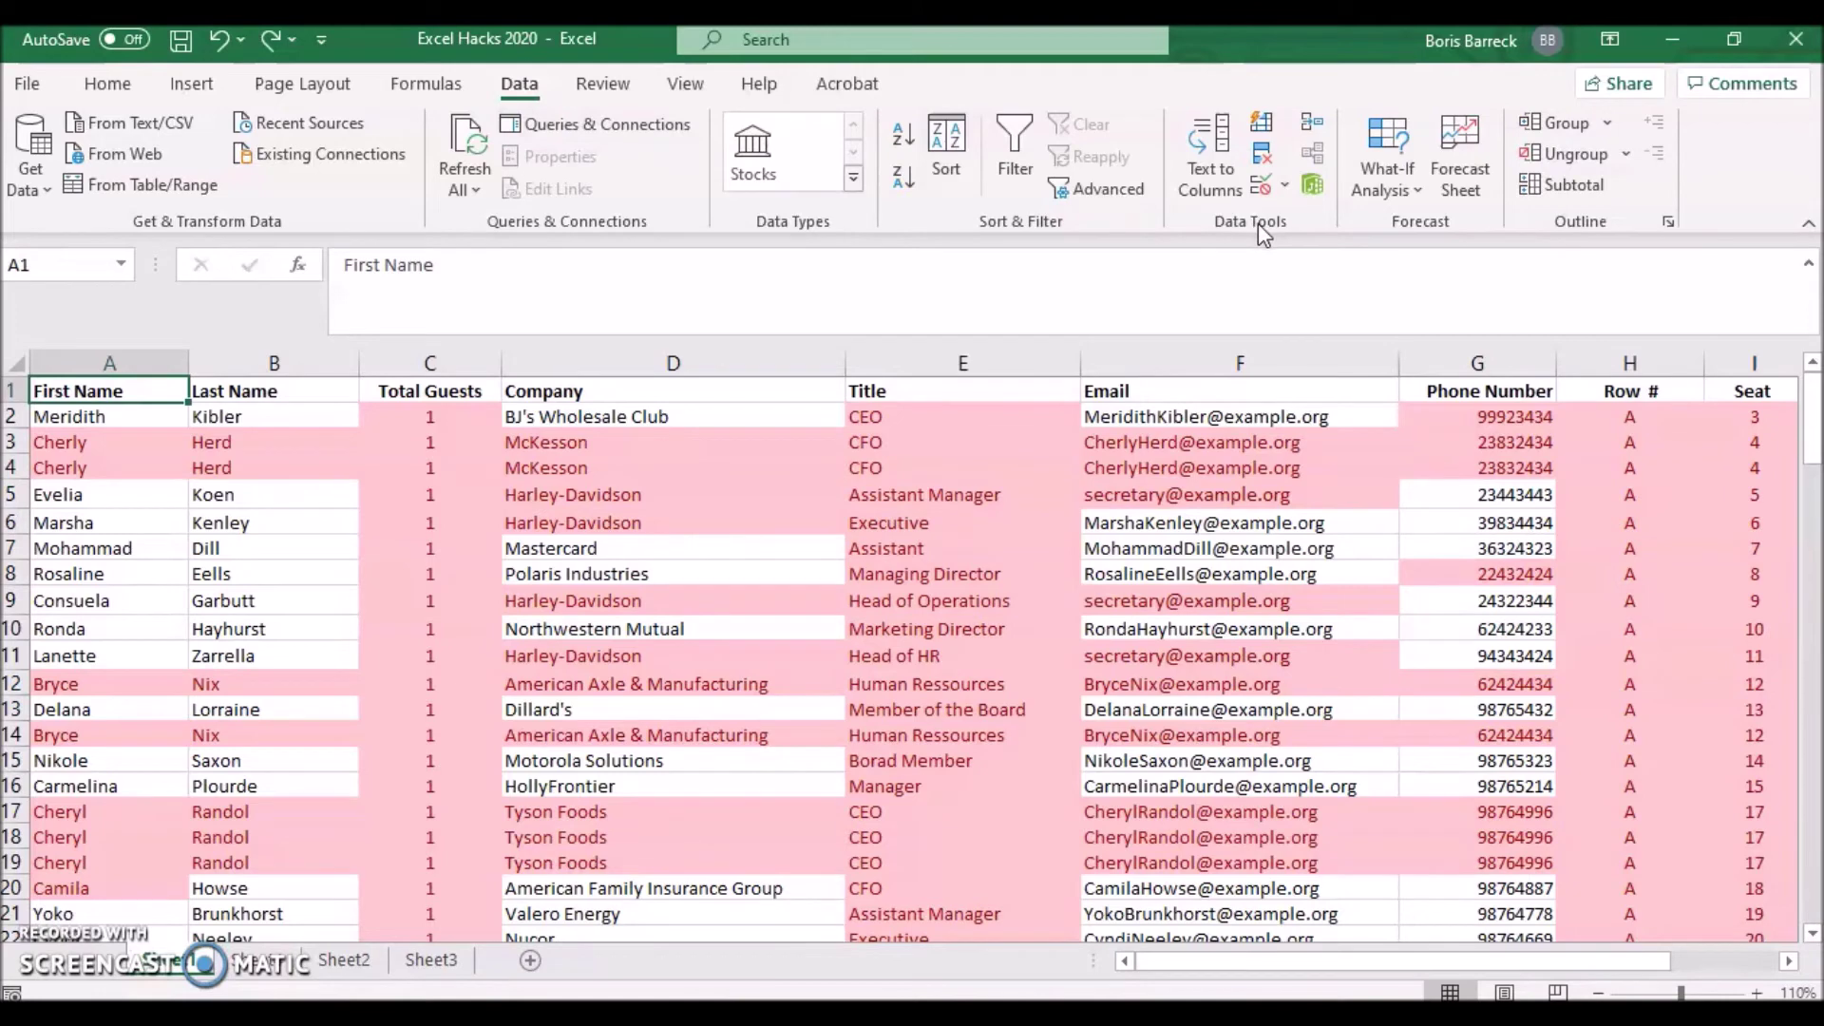
pyautogui.click(1263, 163)
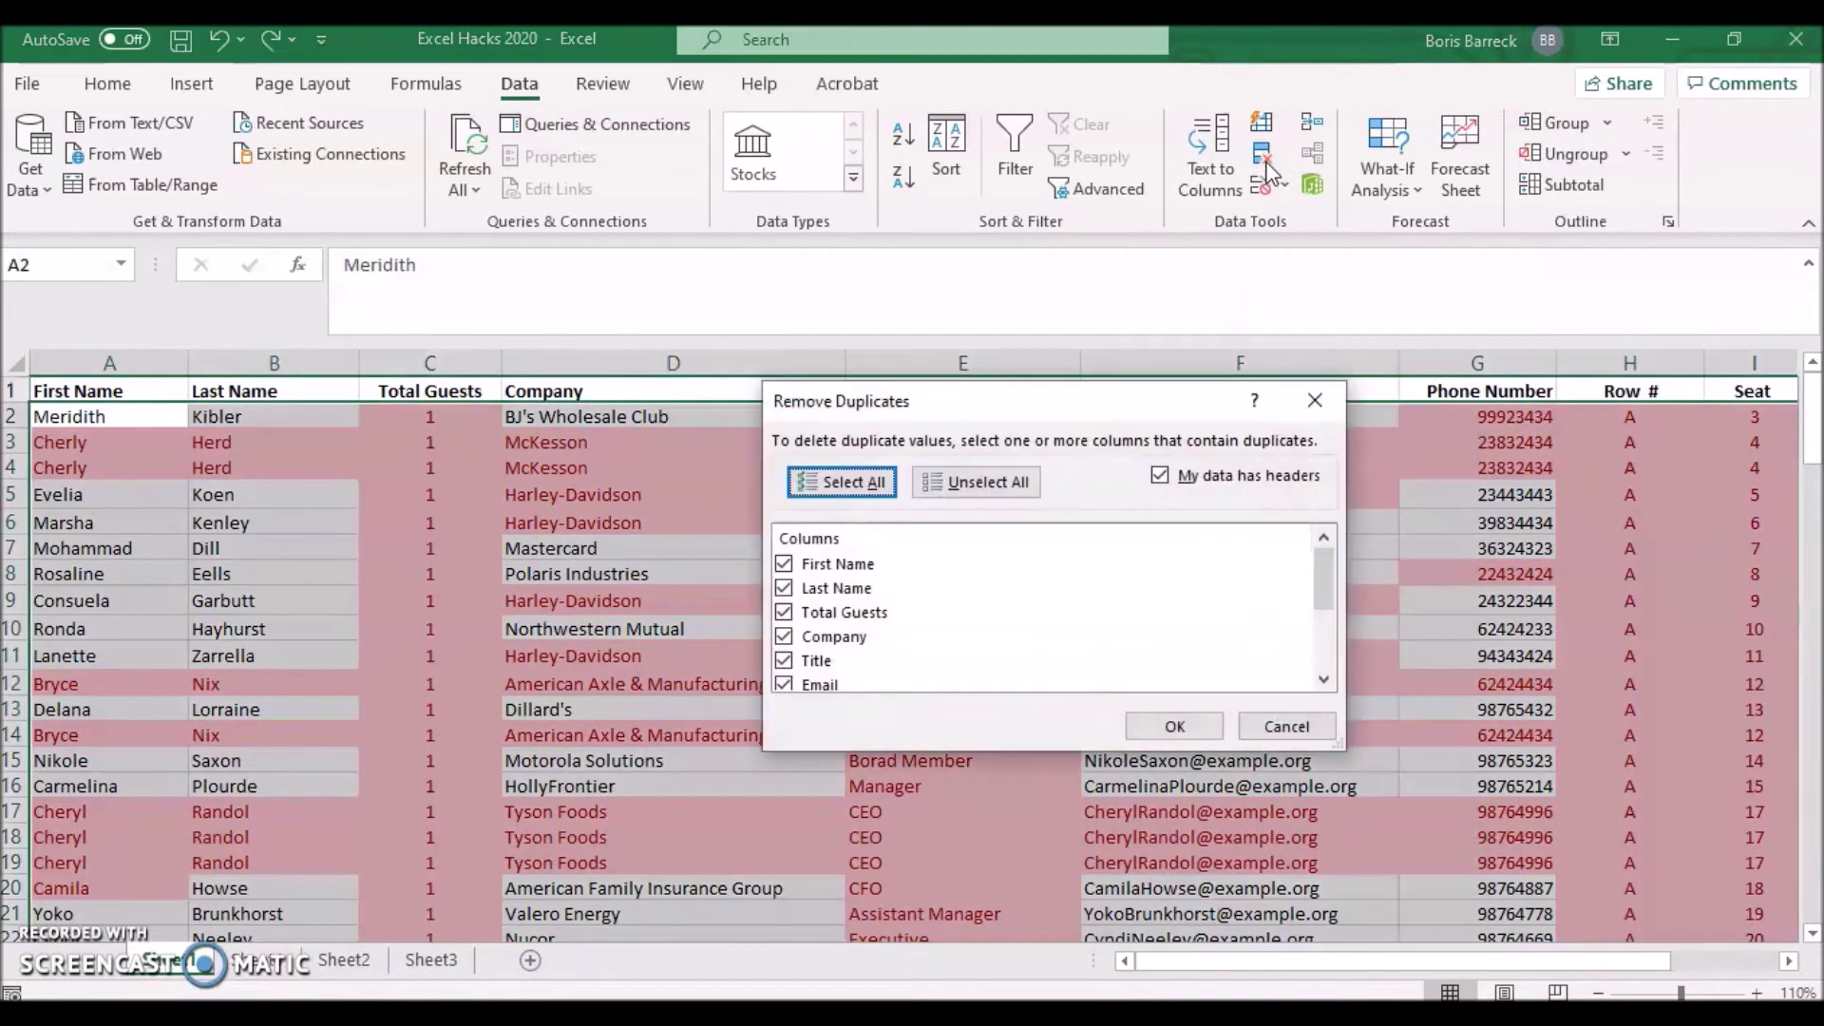
pyautogui.click(982, 493)
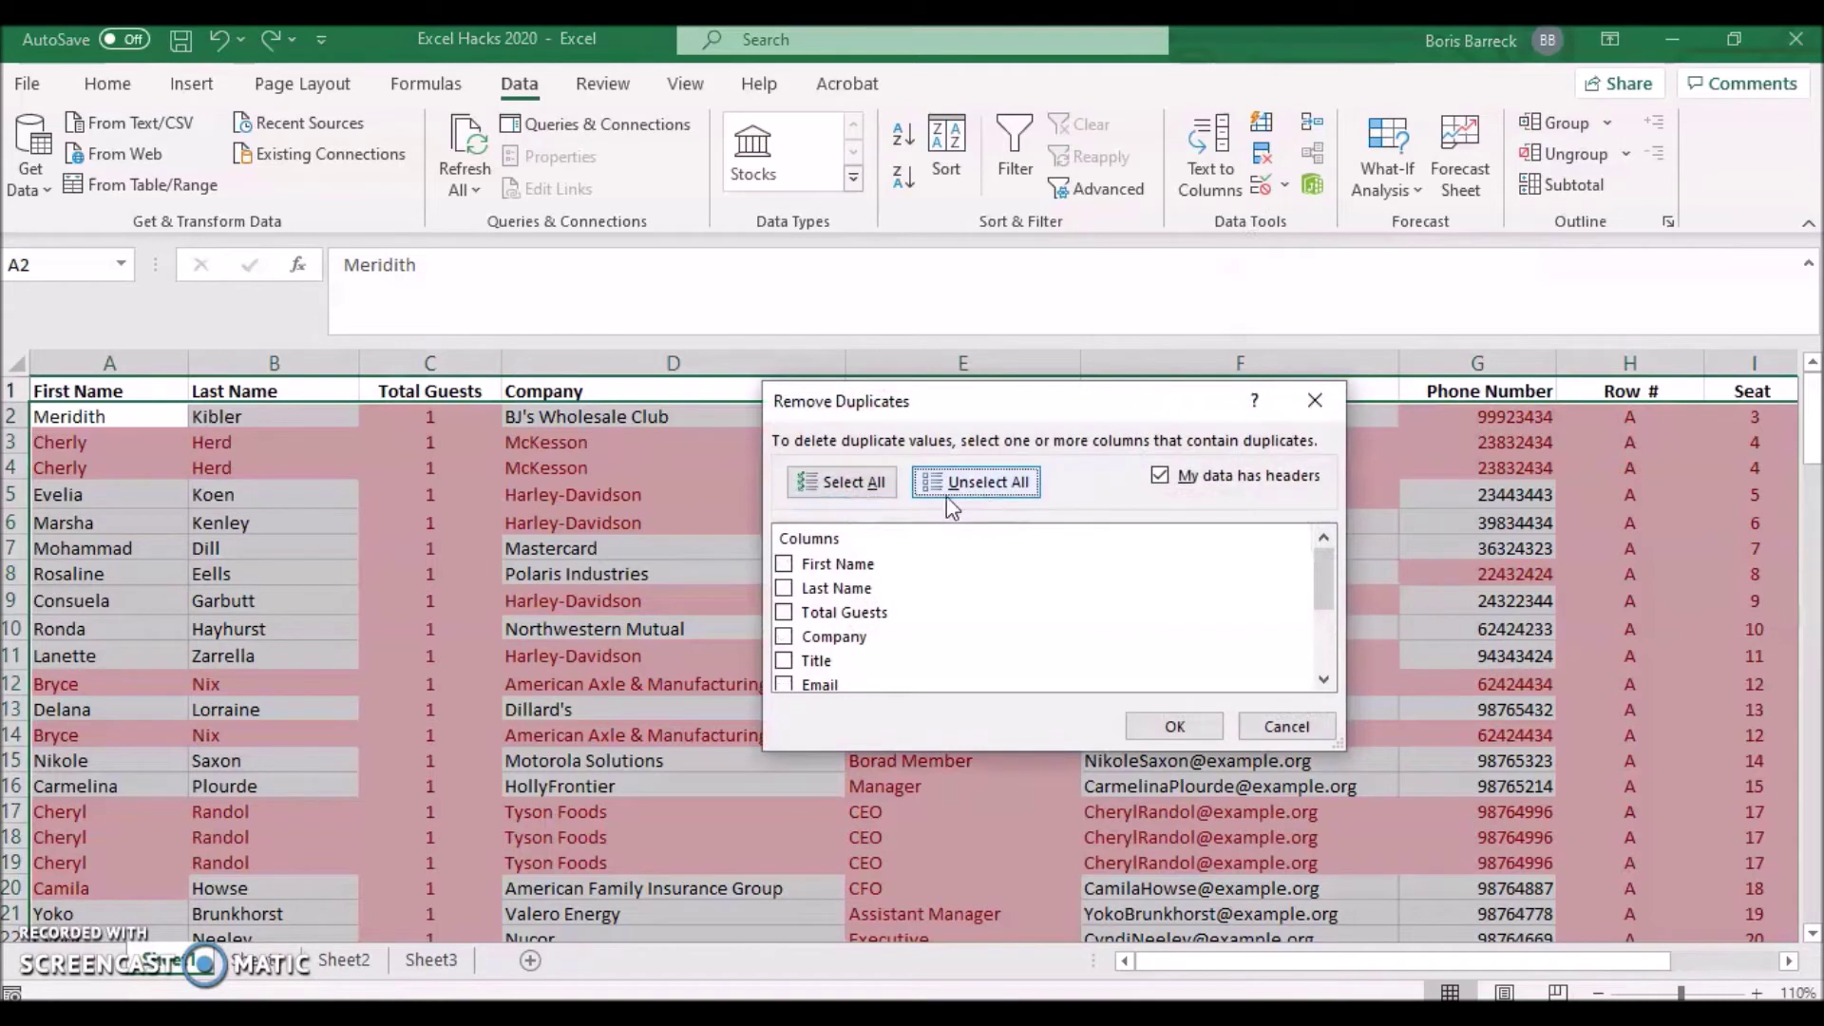
pyautogui.click(784, 564)
pyautogui.click(783, 588)
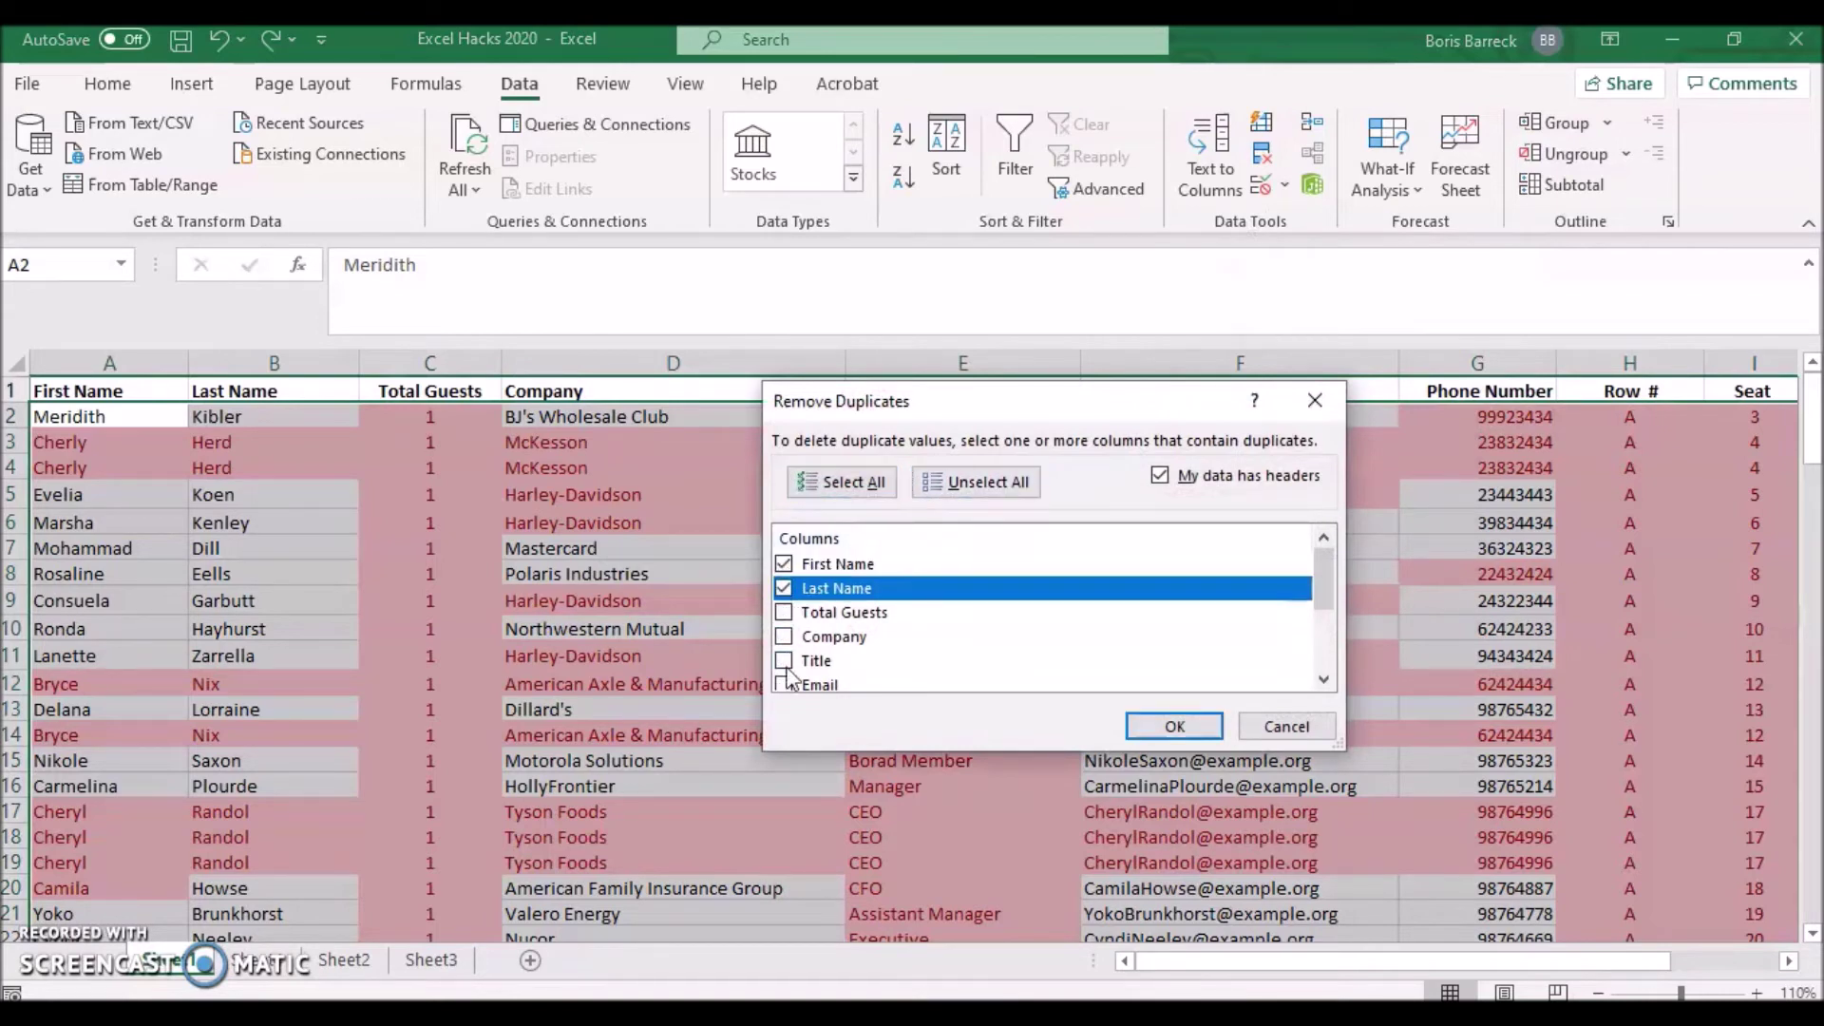
pyautogui.click(785, 684)
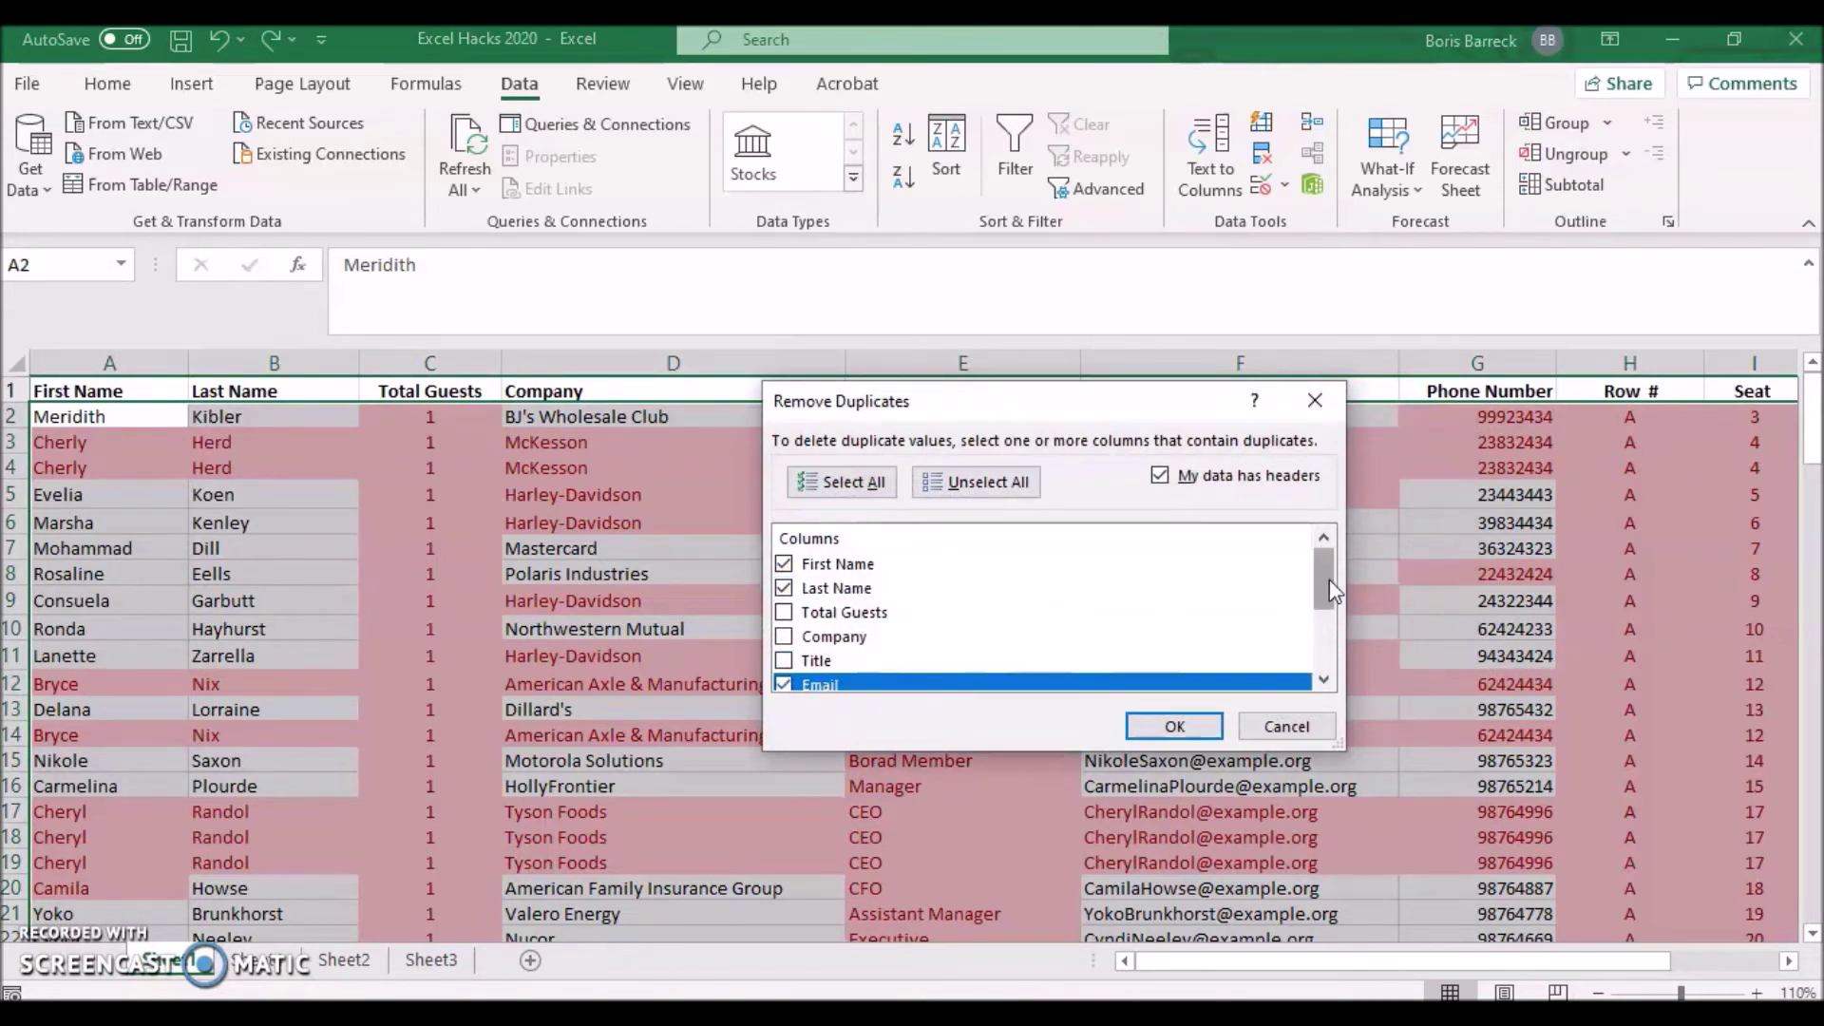
pyautogui.moveTo(1329, 580); pyautogui.dragTo(1330, 609)
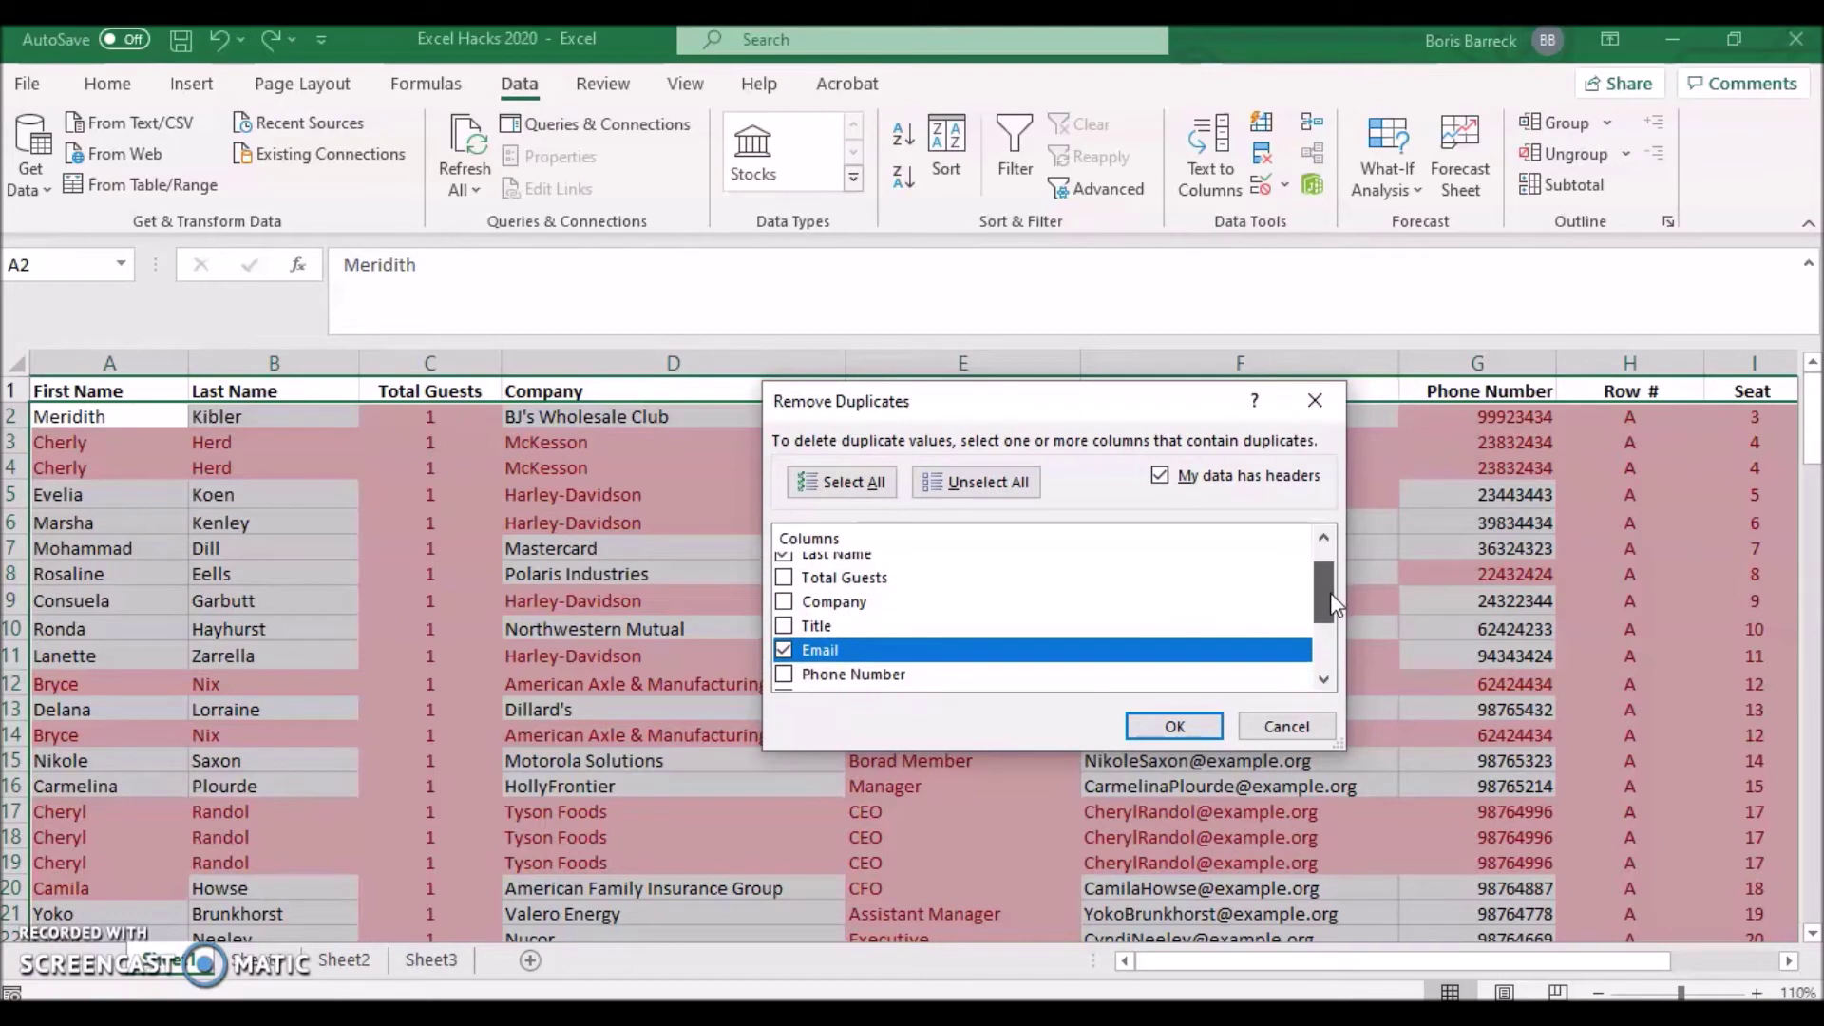
pyautogui.click(815, 676)
pyautogui.click(788, 678)
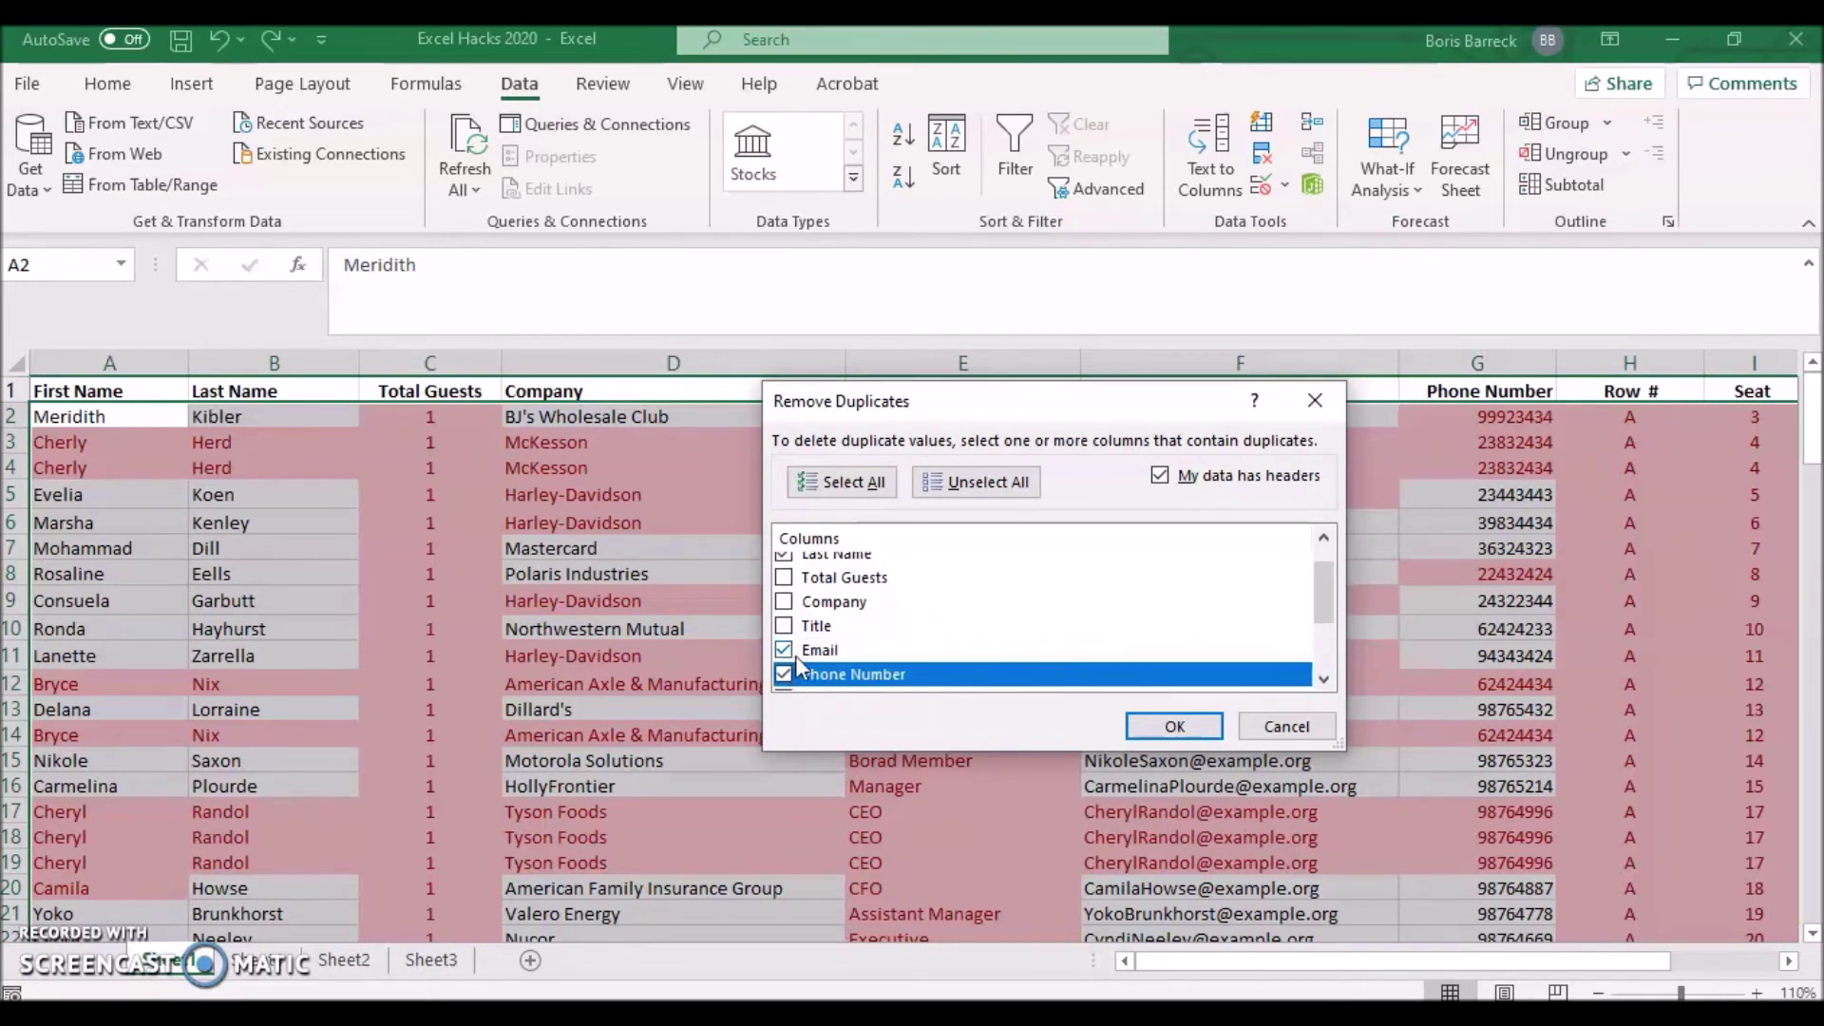
pyautogui.click(1284, 728)
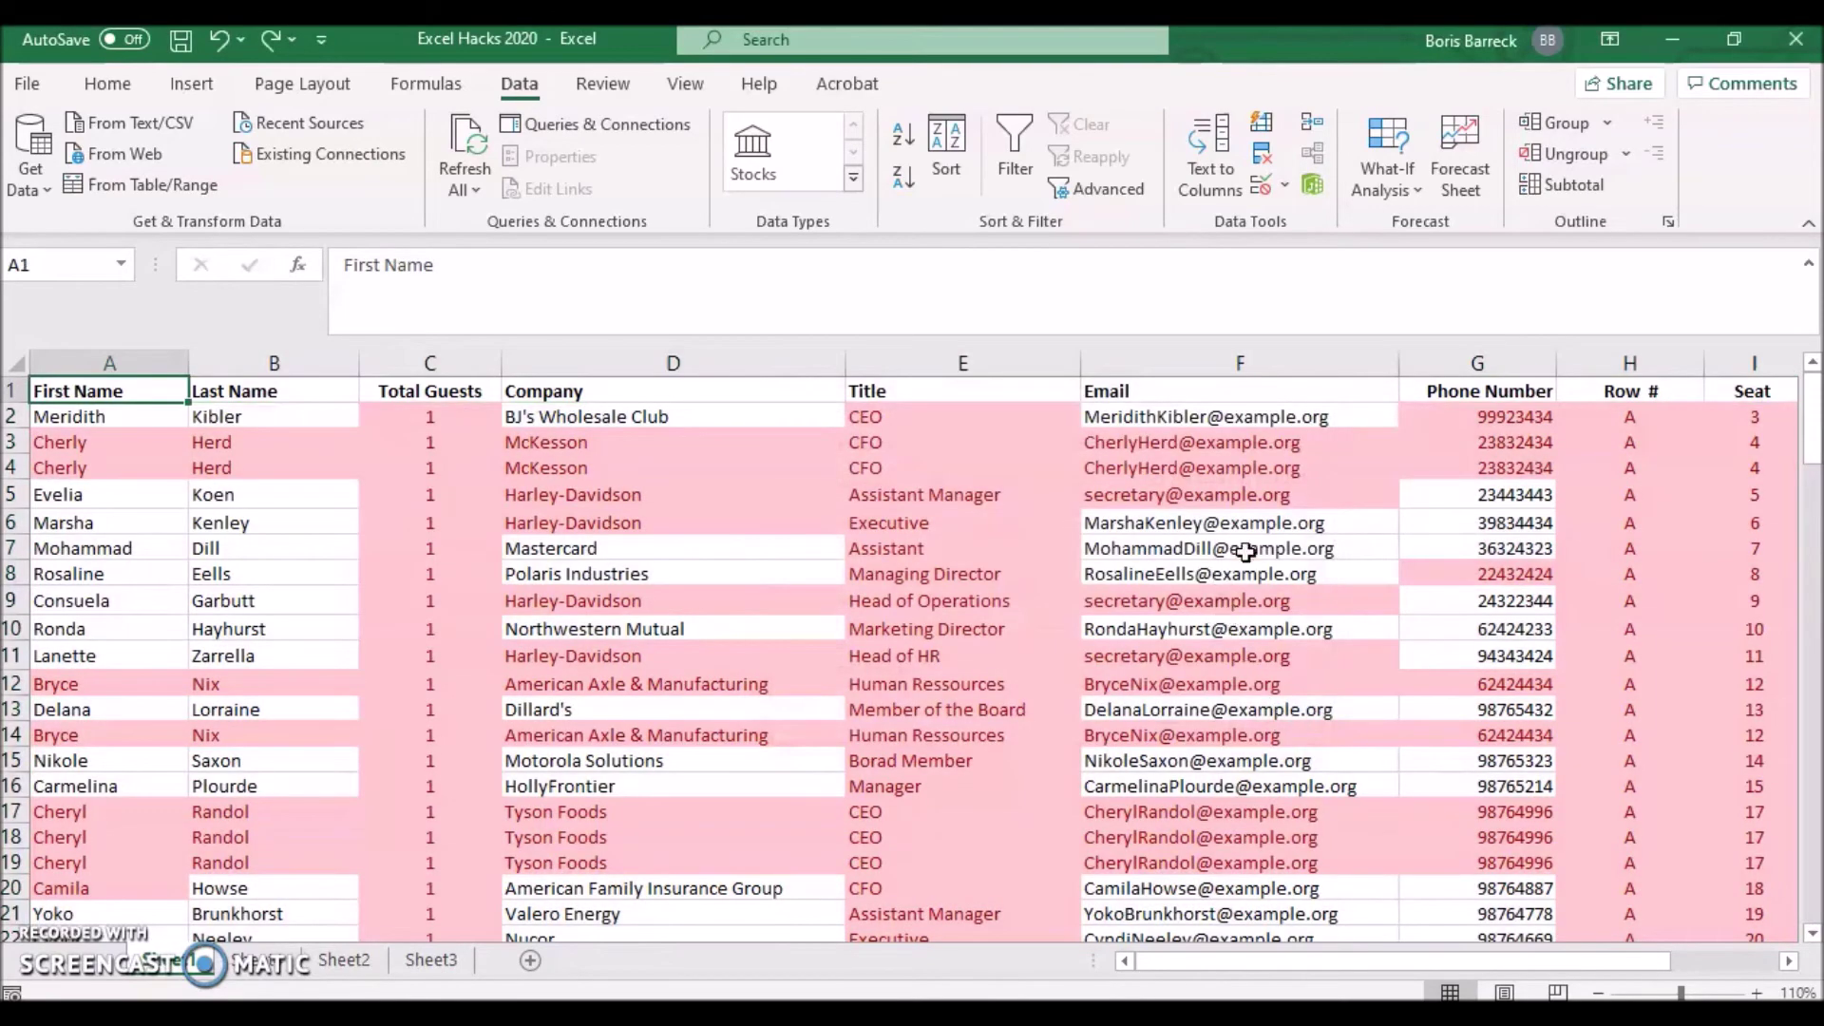
pyautogui.click(1382, 494)
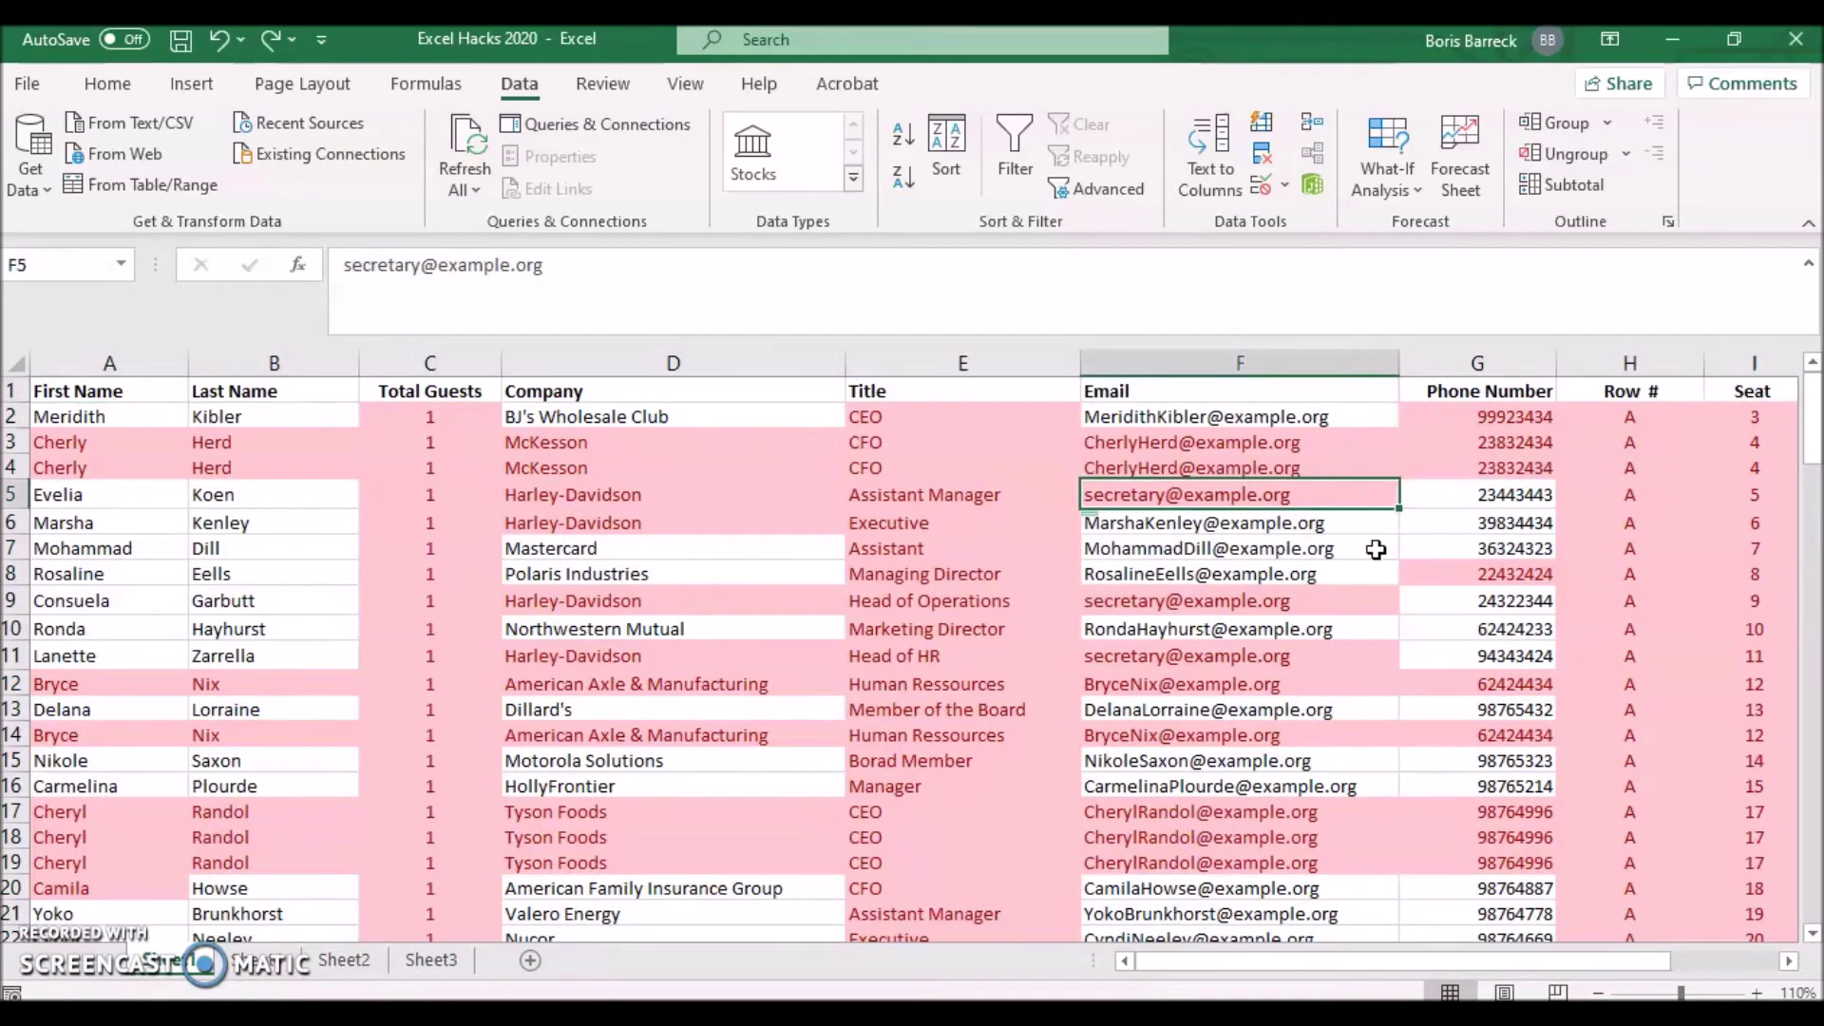
pyautogui.click(1379, 599)
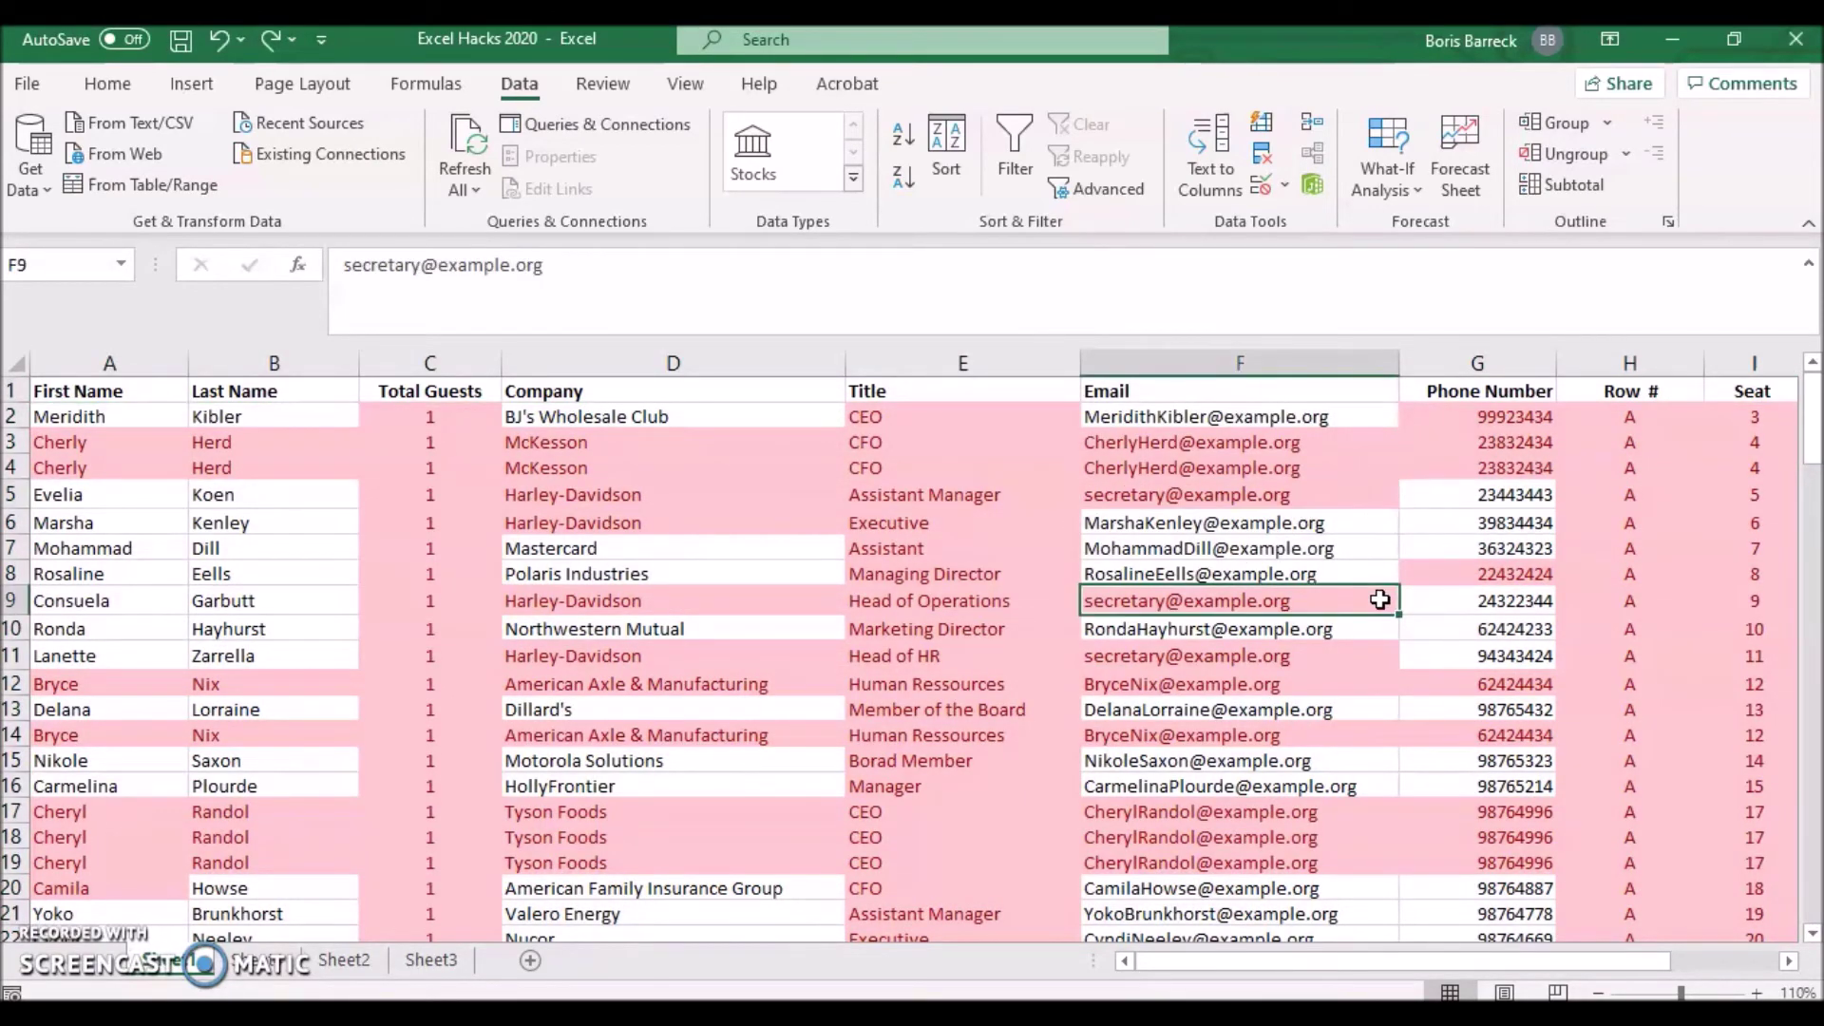
pyautogui.click(1379, 657)
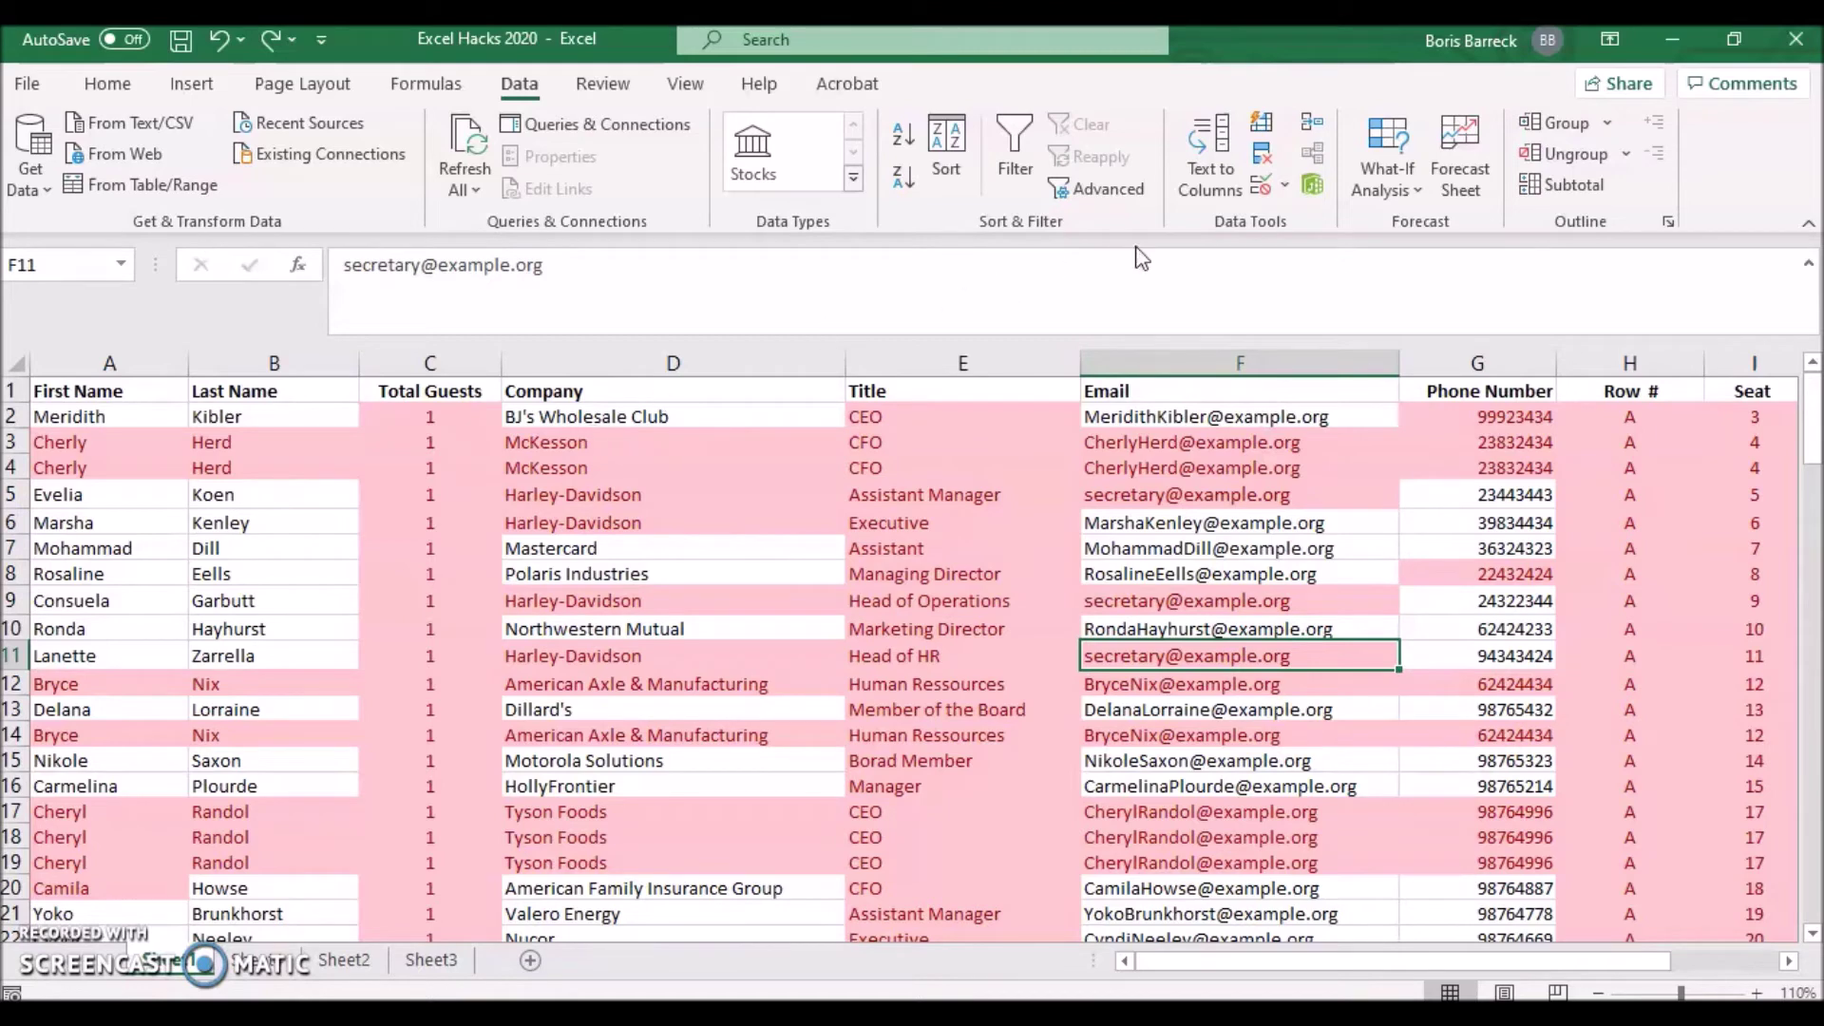
# Remove duplicate rows matched on First Name, Last Name, Company and Email only.
pyautogui.click(1260, 153)
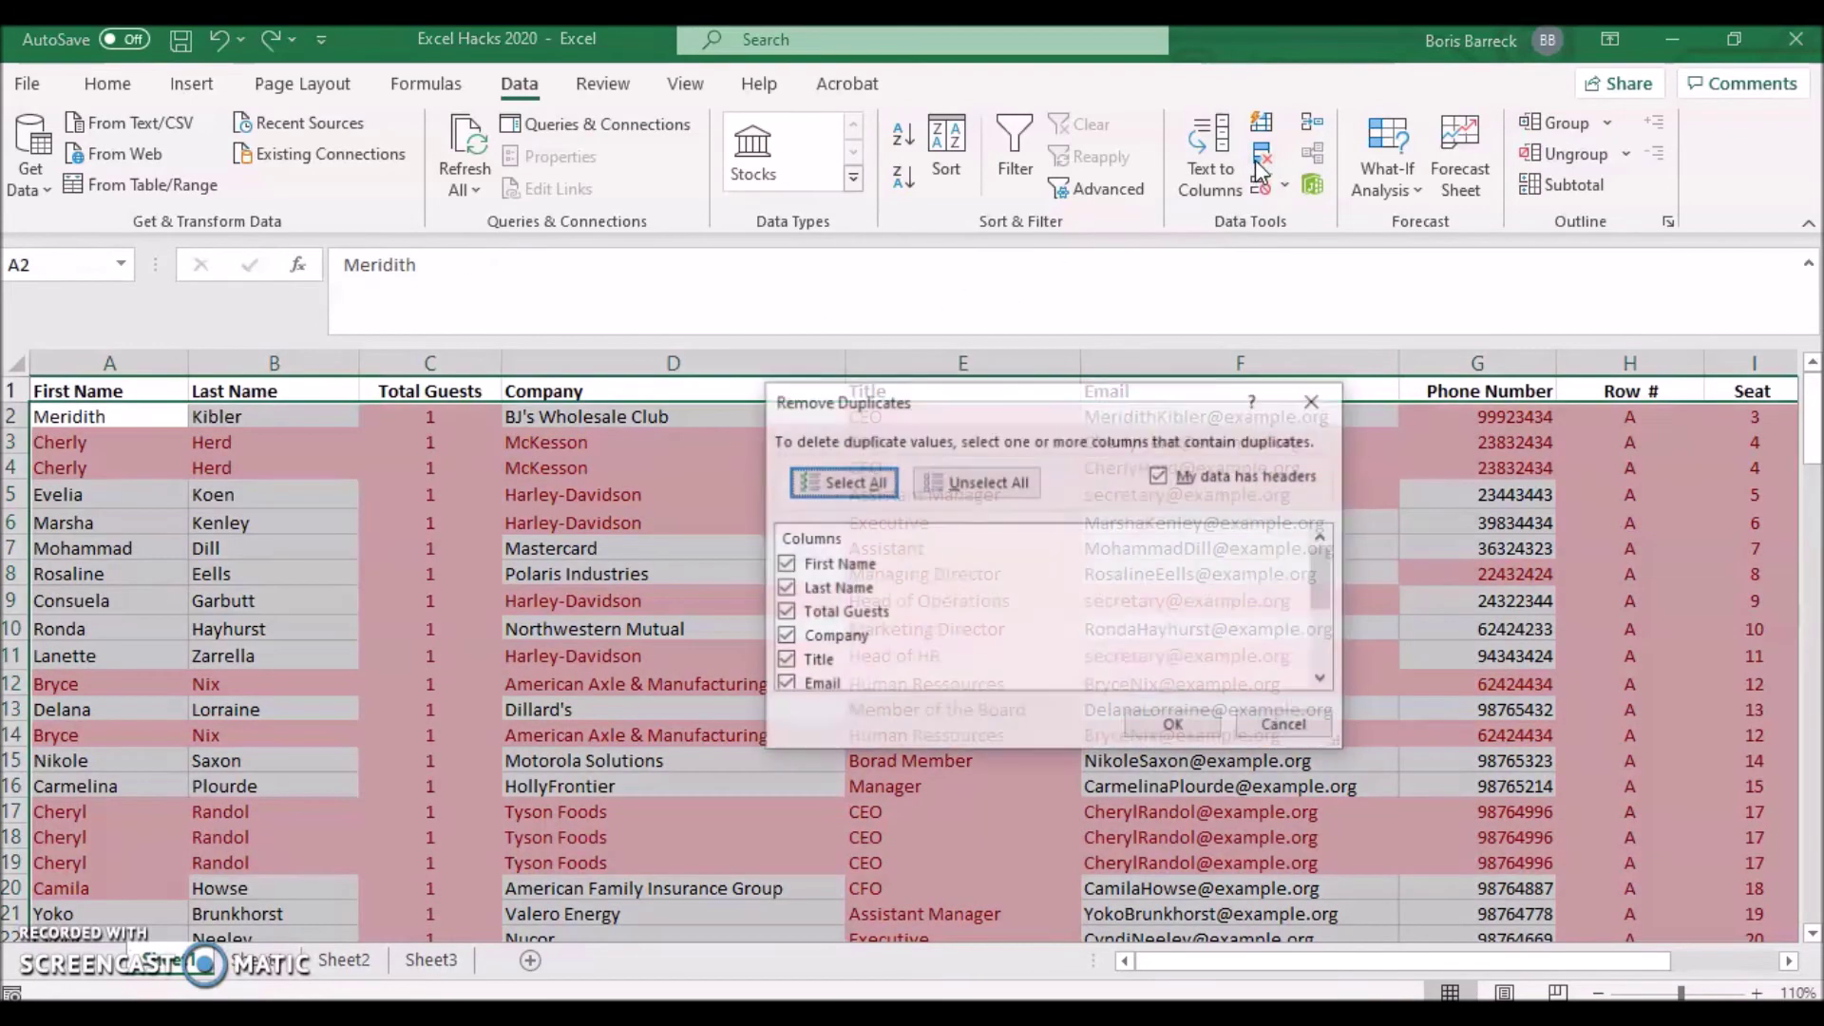
pyautogui.click(997, 479)
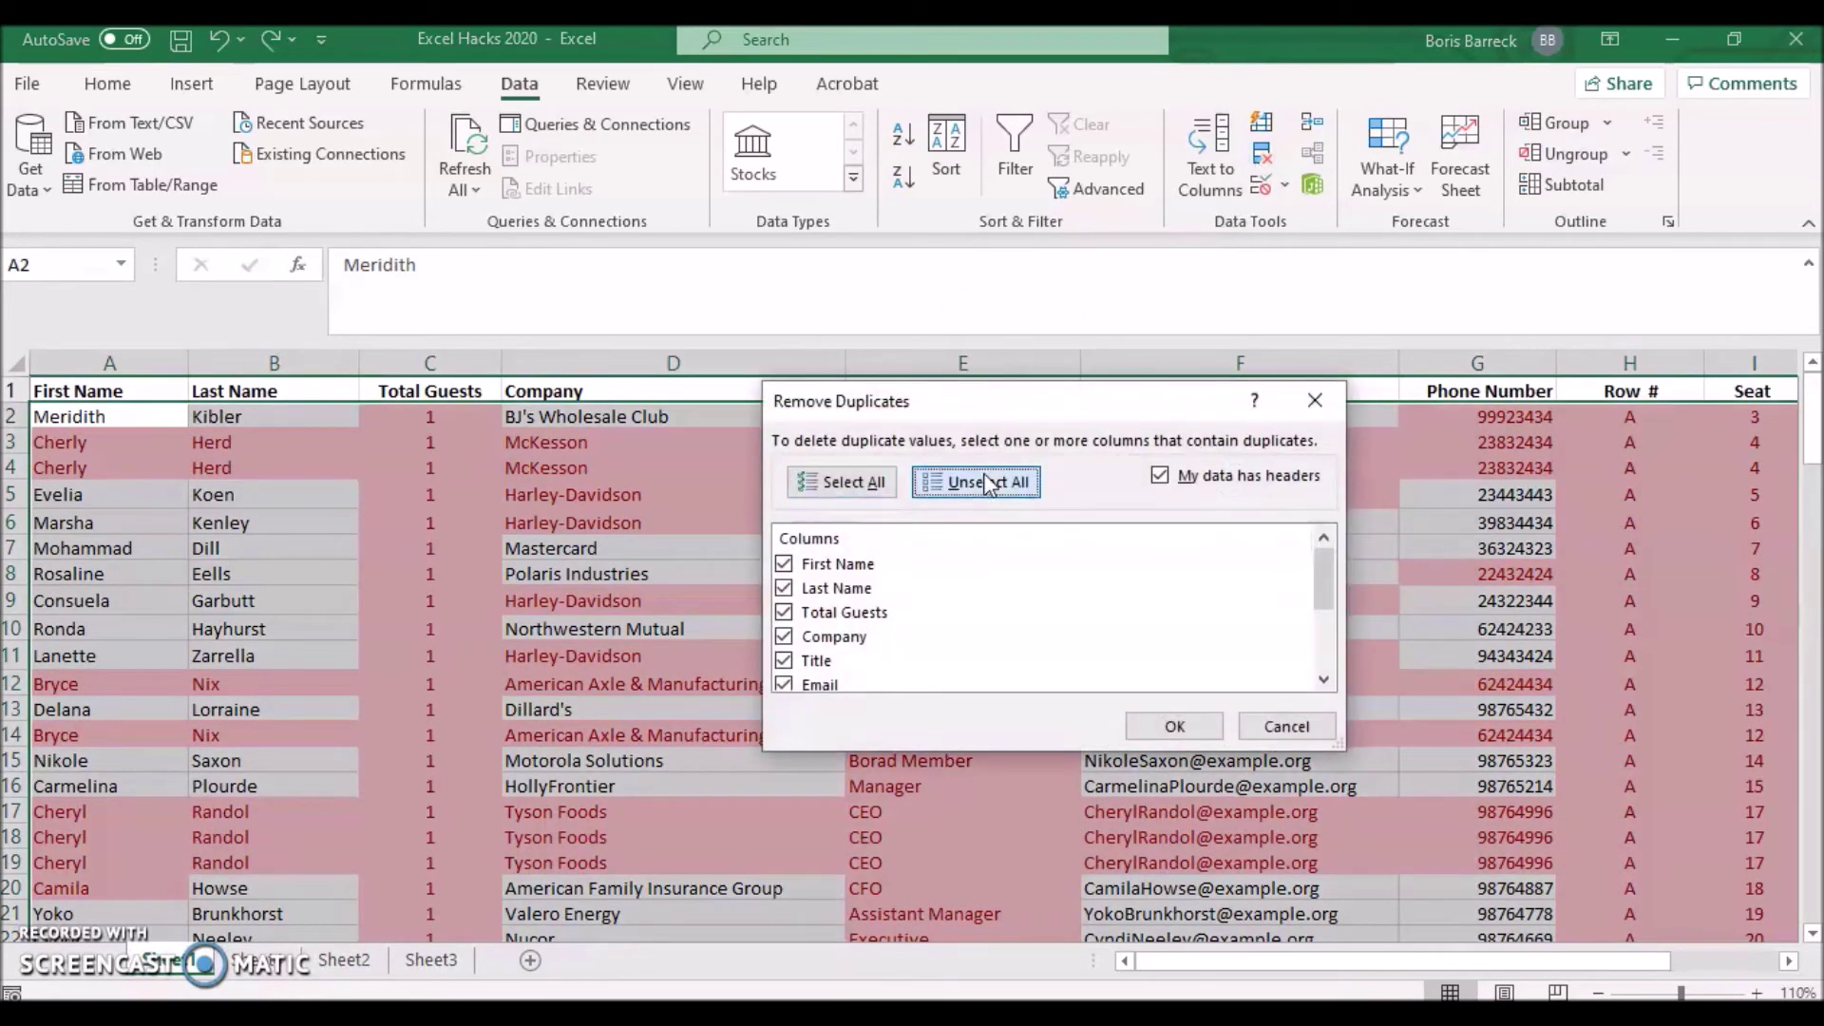
pyautogui.click(785, 565)
pyautogui.click(785, 588)
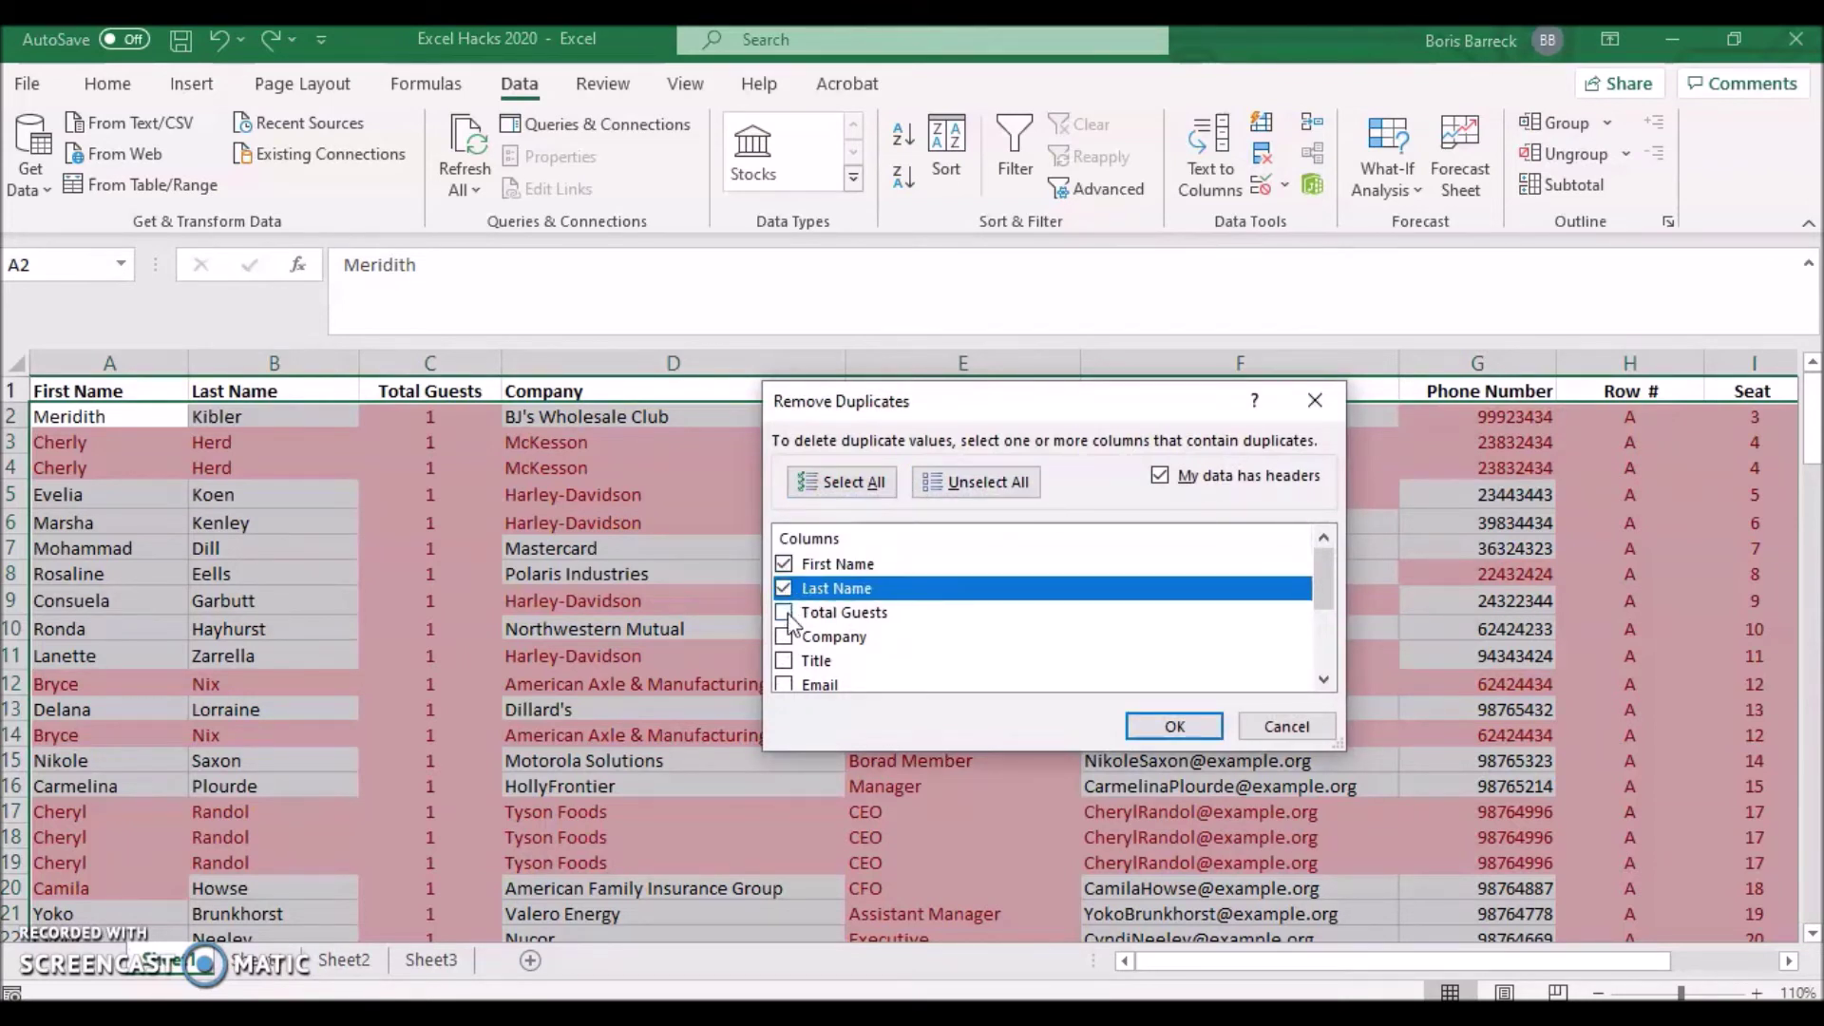
pyautogui.click(783, 636)
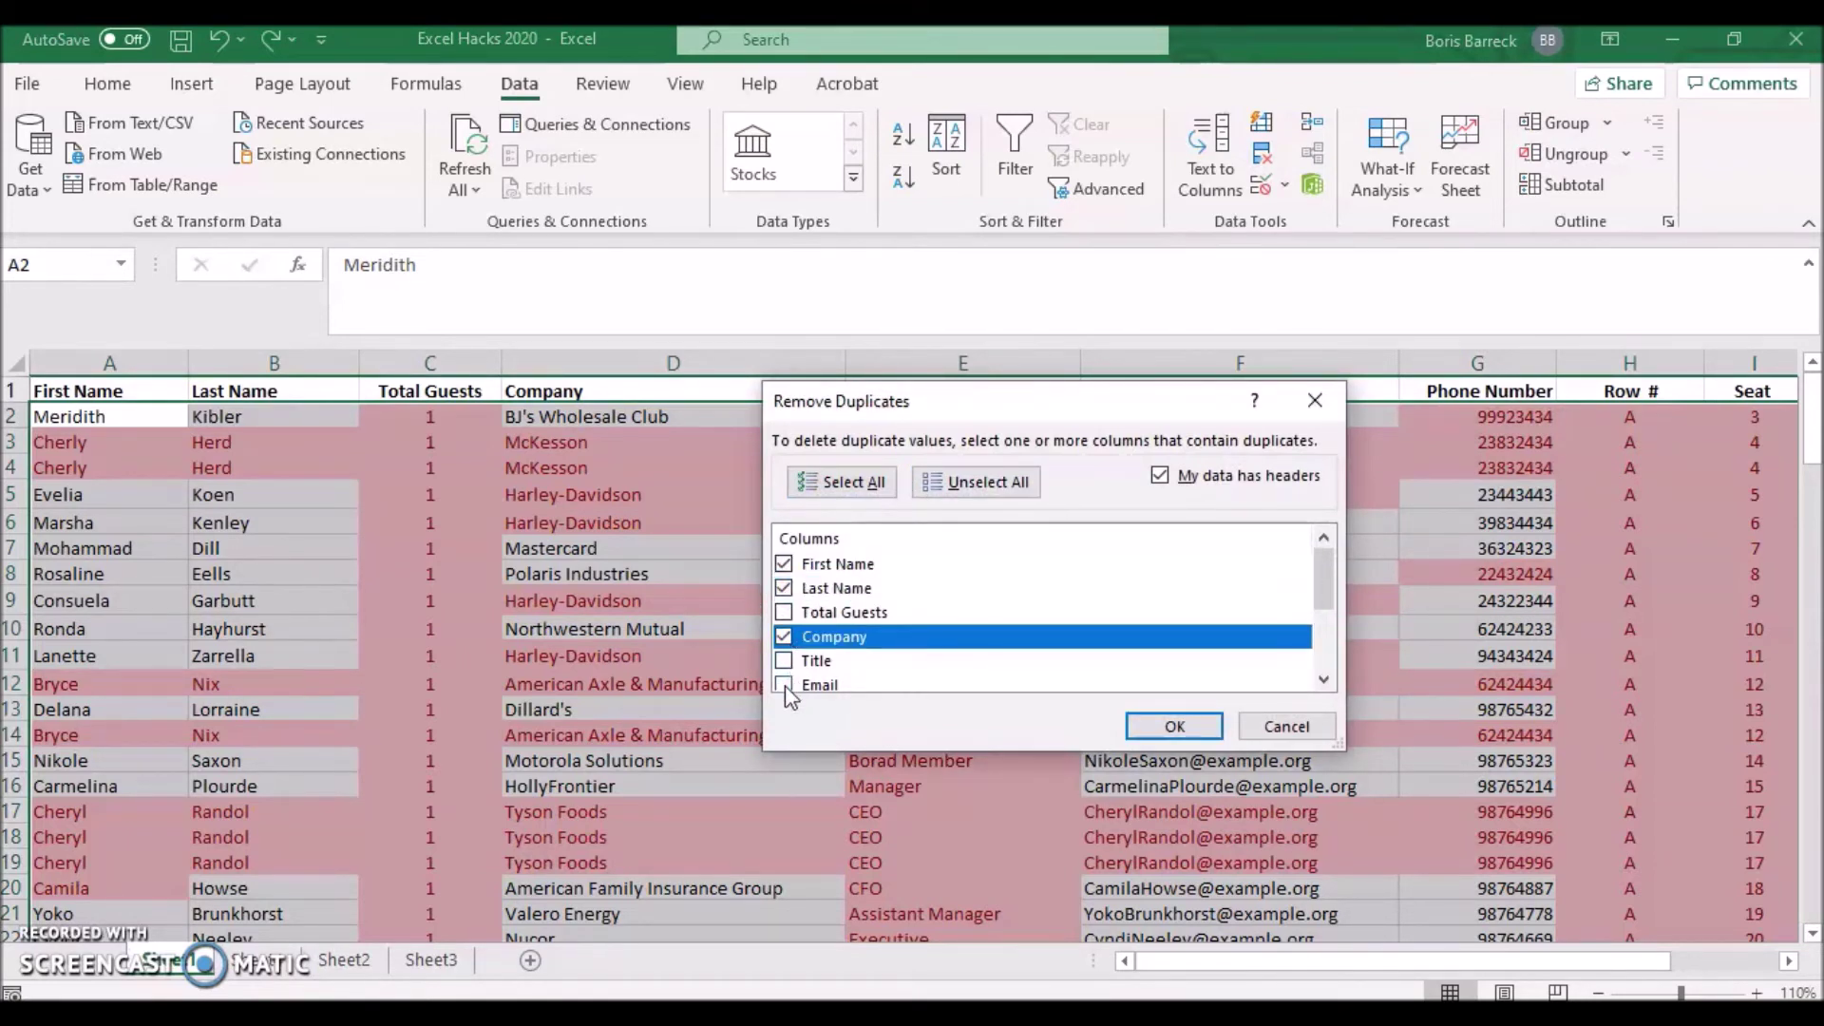
pyautogui.click(784, 685)
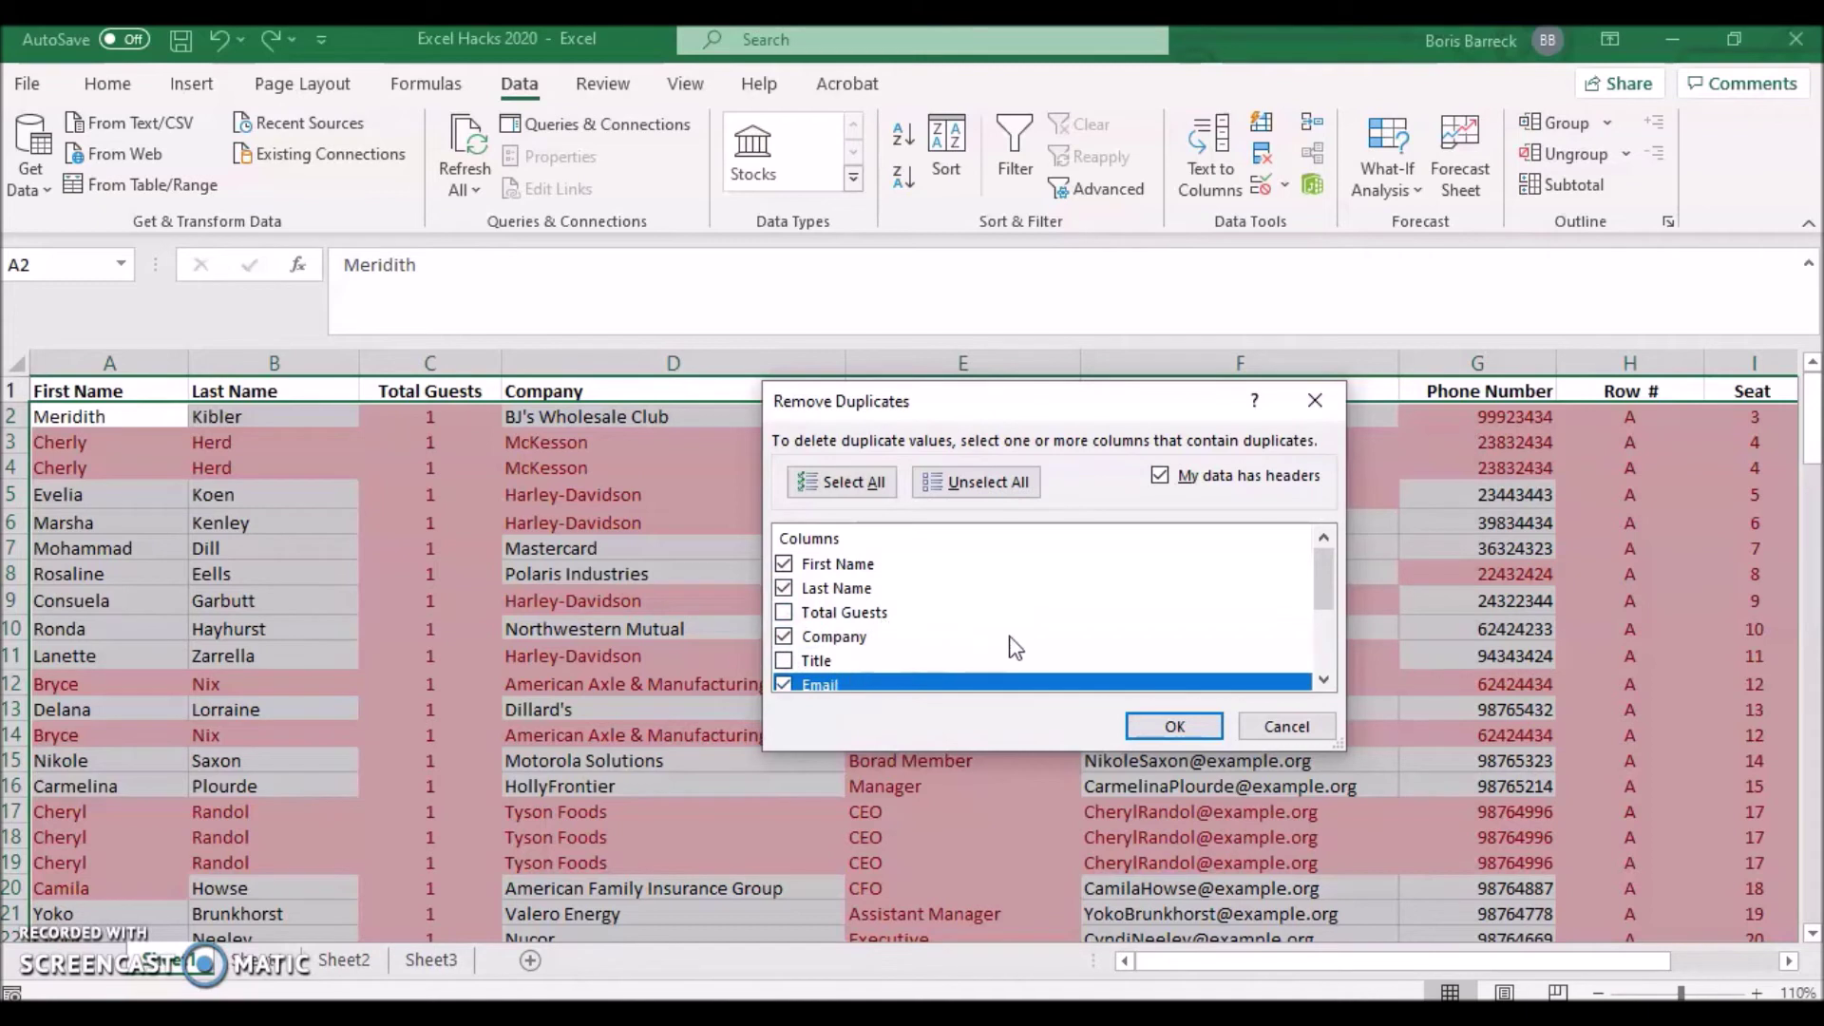
pyautogui.click(1166, 727)
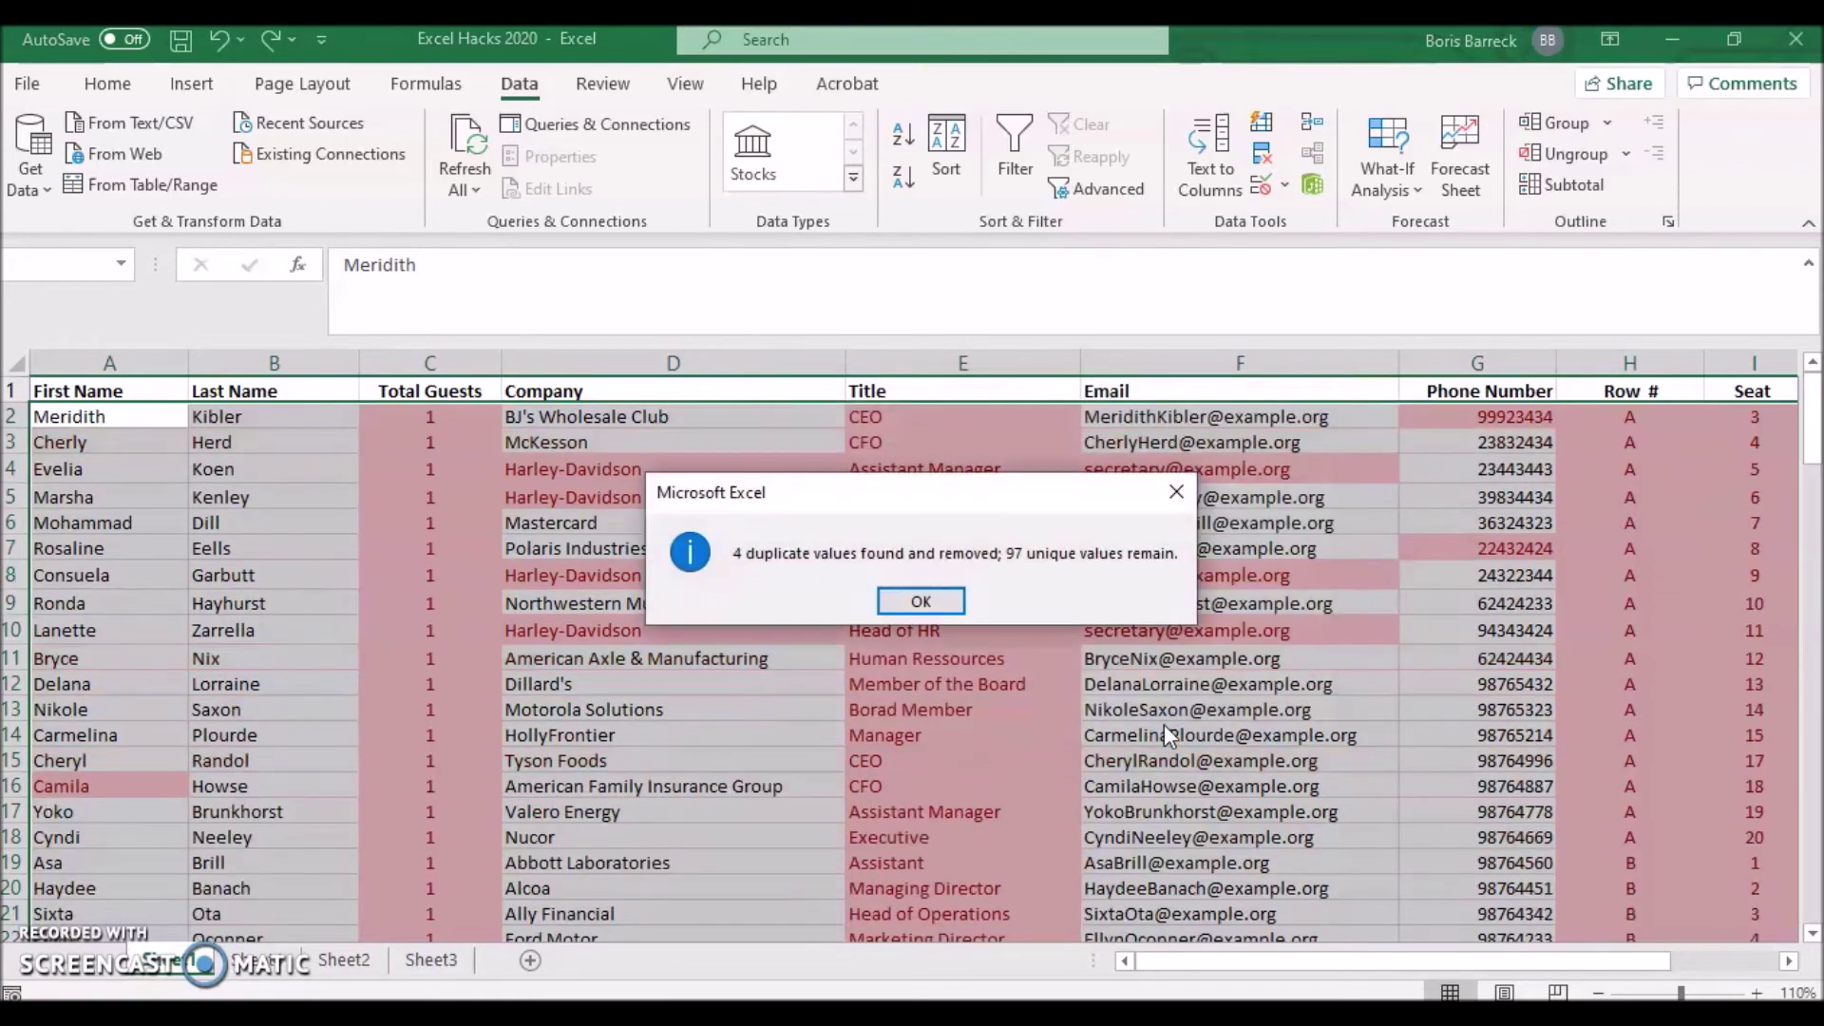
pyautogui.click(921, 601)
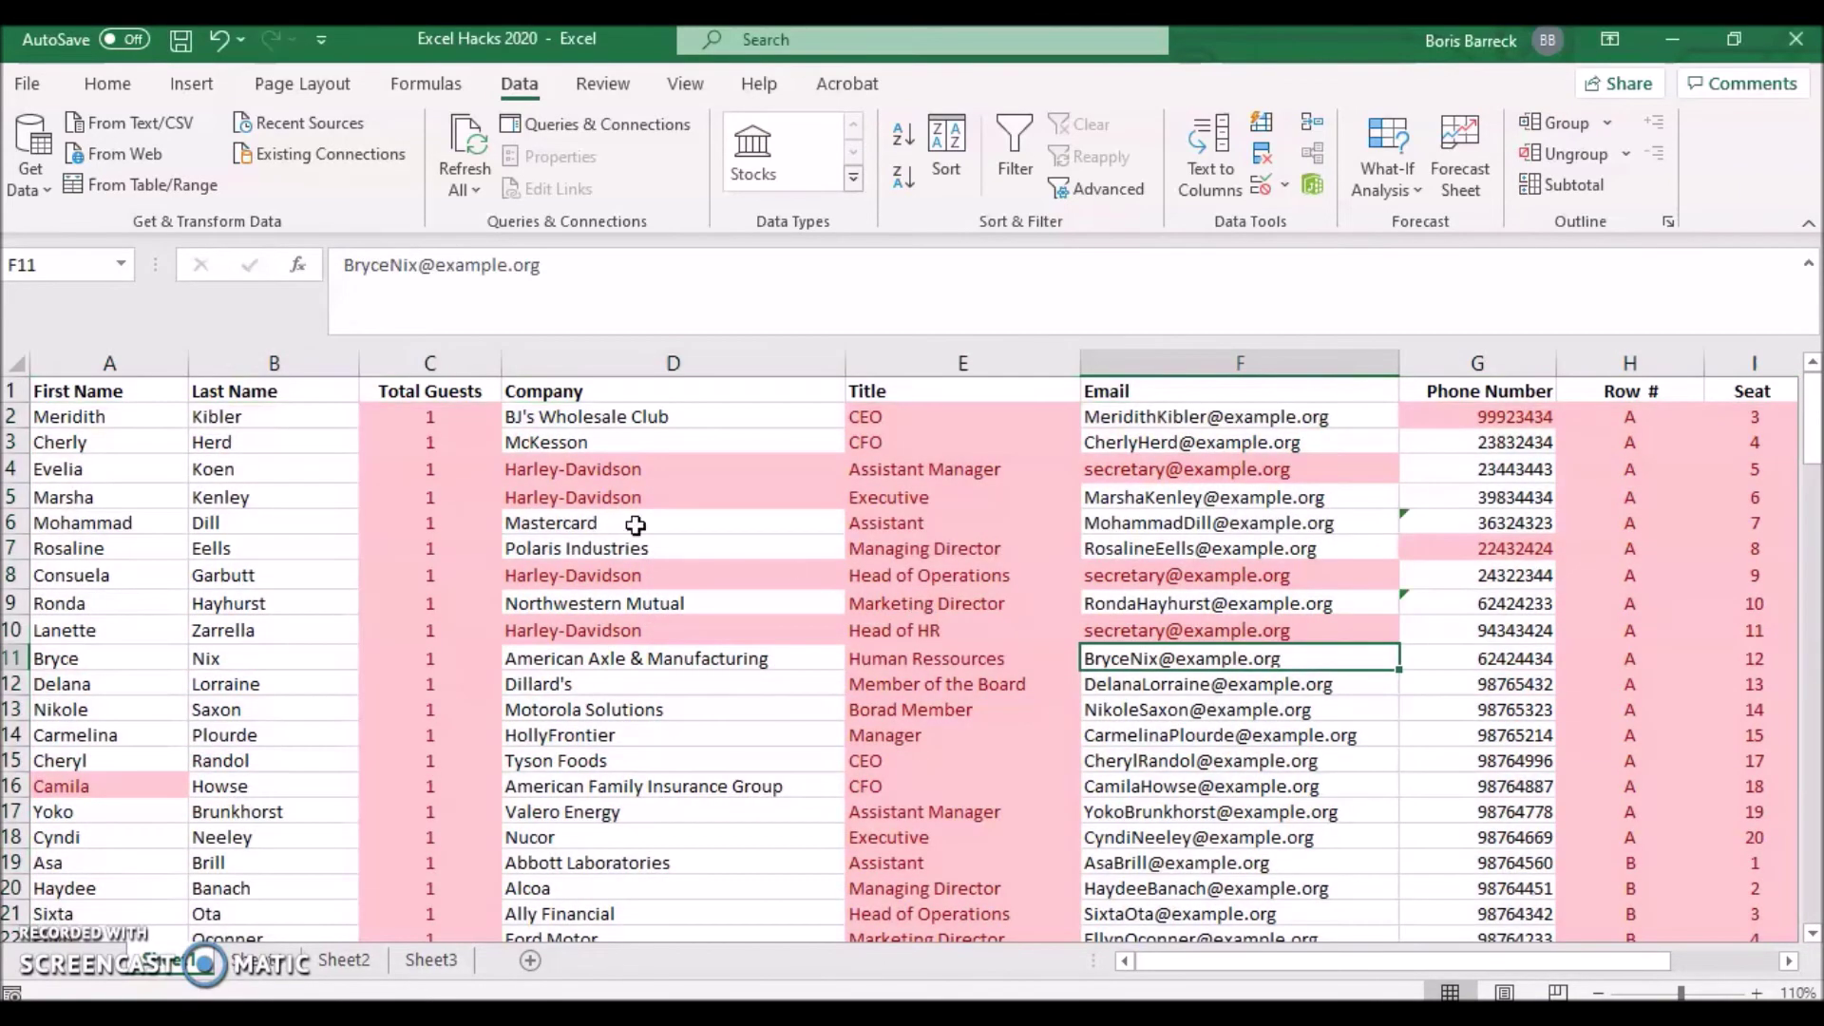
# Clear all conditional formatting rules from the entire guest list sheet.
pyautogui.click(17, 364)
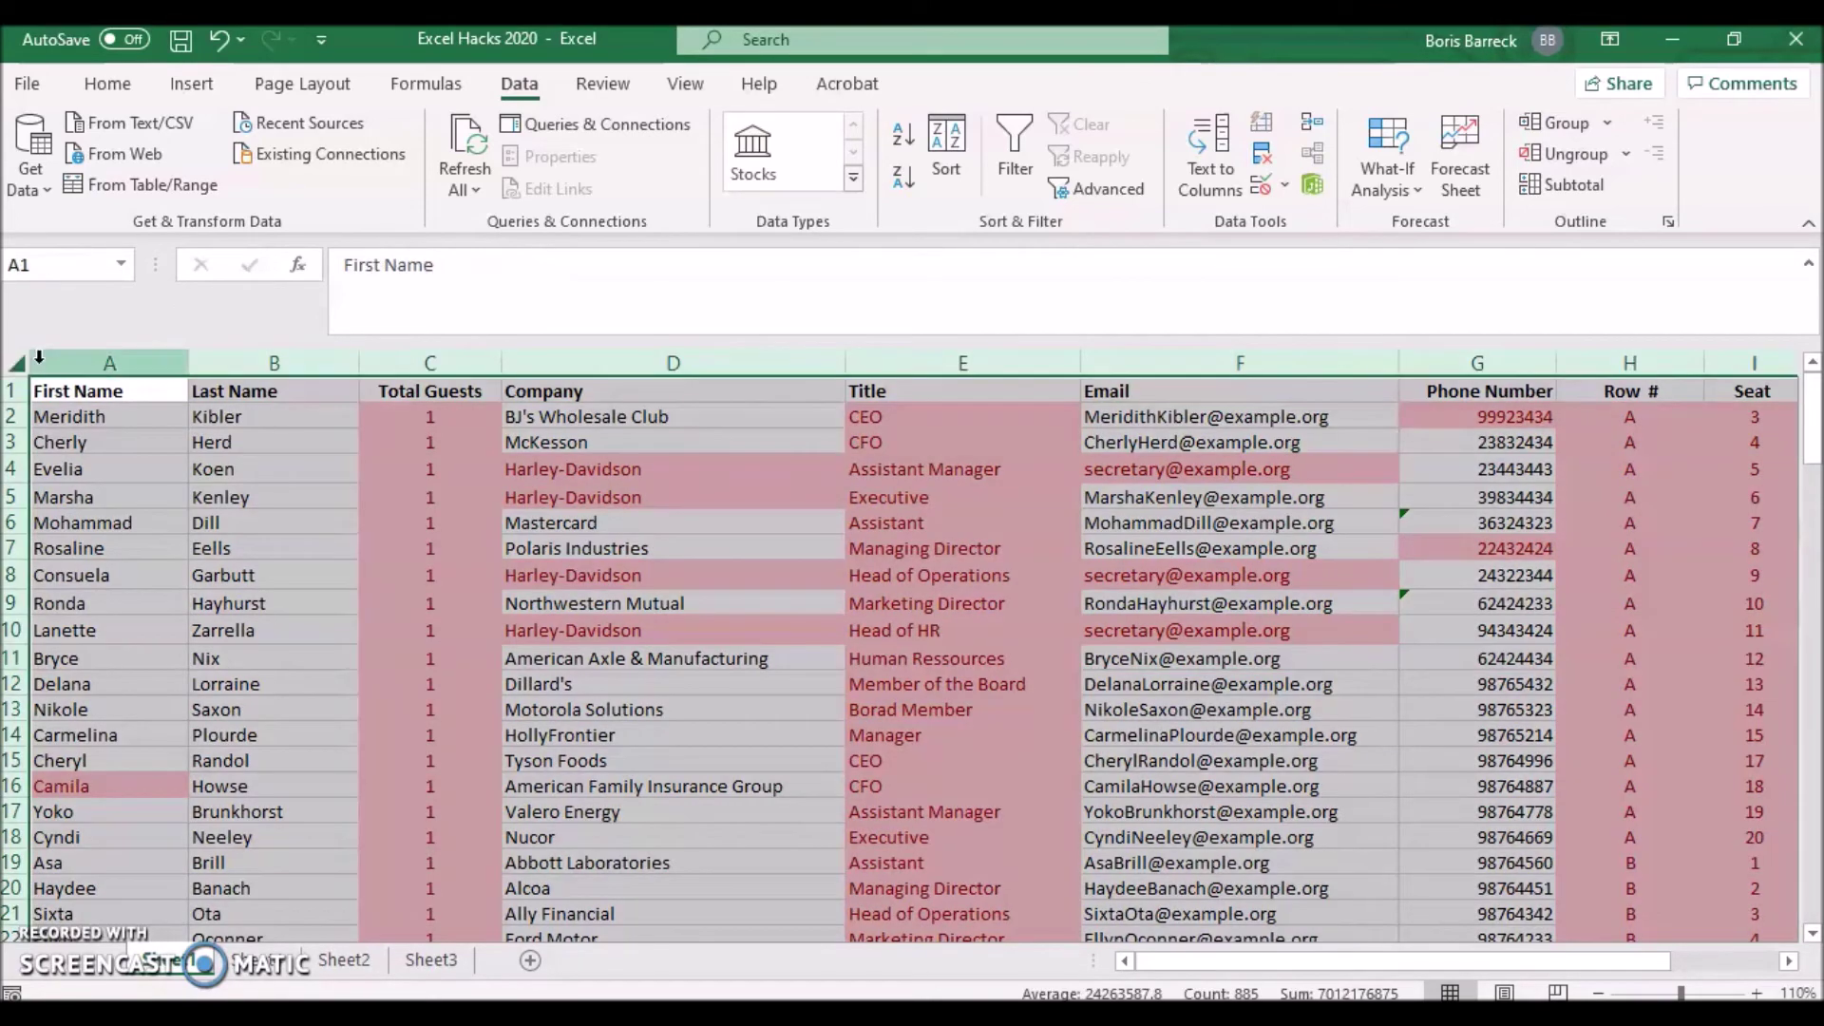
pyautogui.click(129, 90)
pyautogui.click(1073, 180)
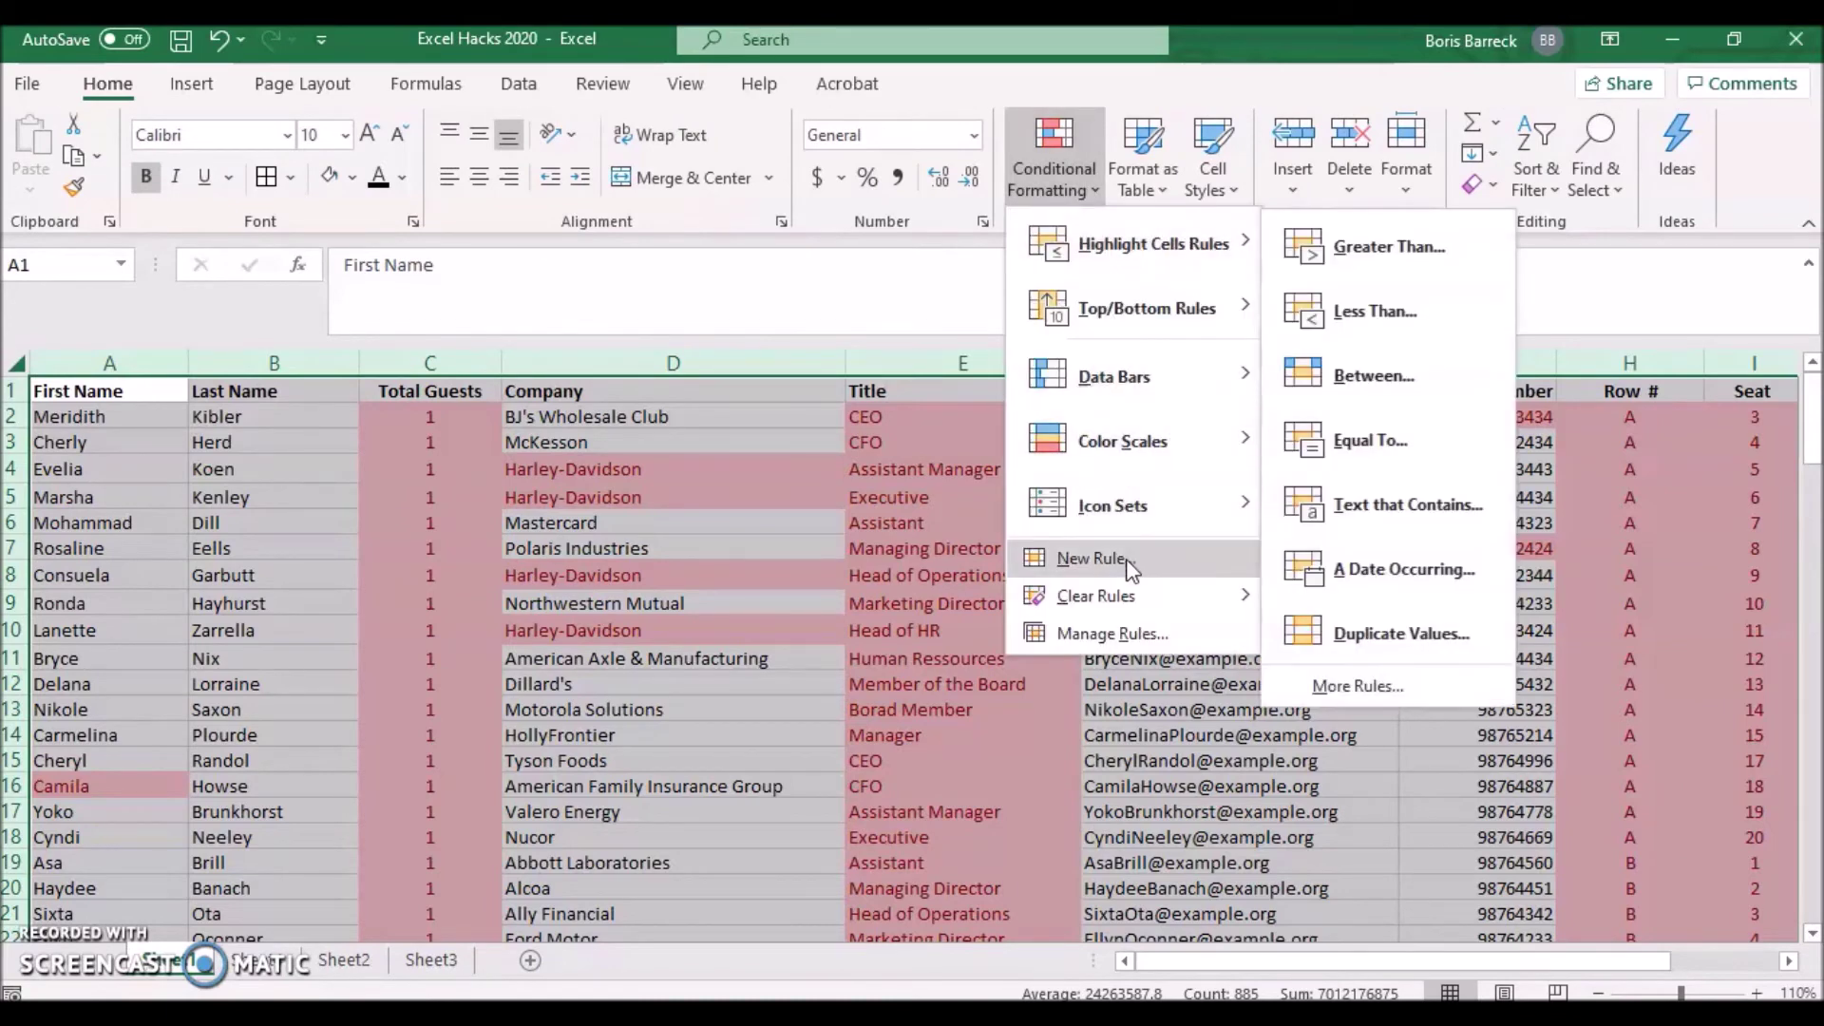
pyautogui.moveTo(1129, 601)
pyautogui.click(1352, 636)
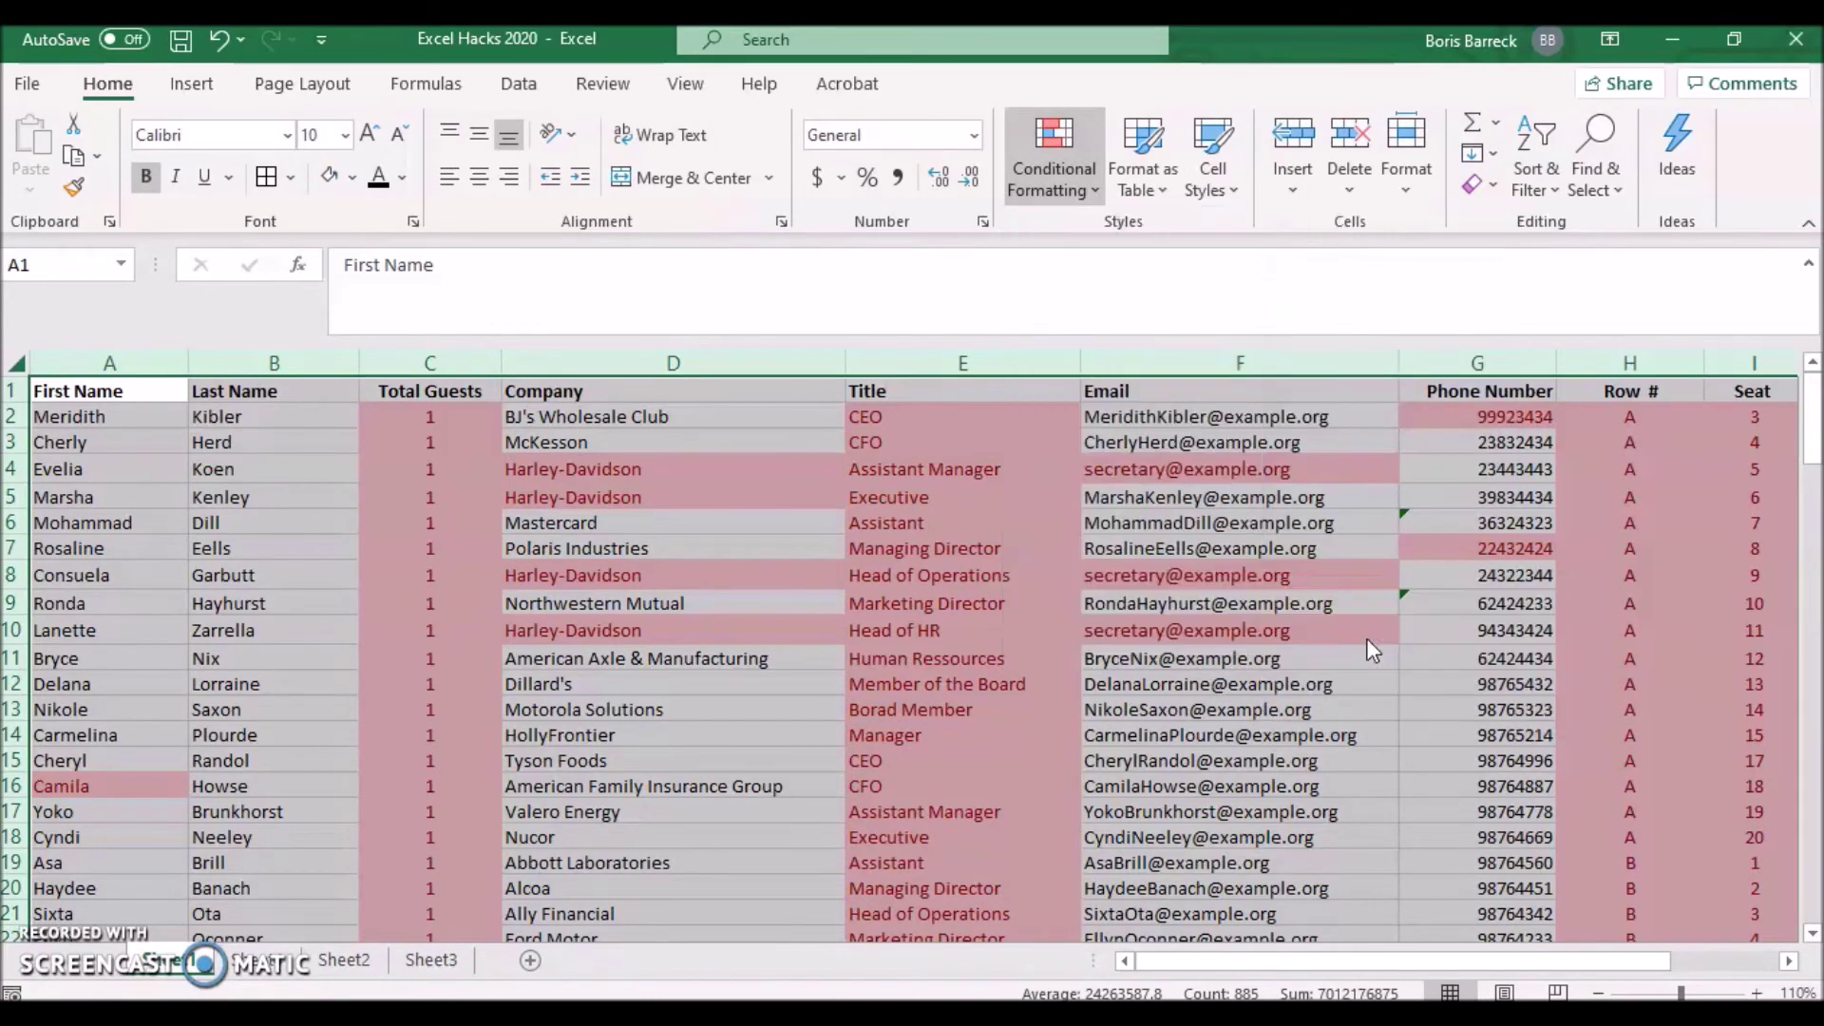
pyautogui.click(152, 419)
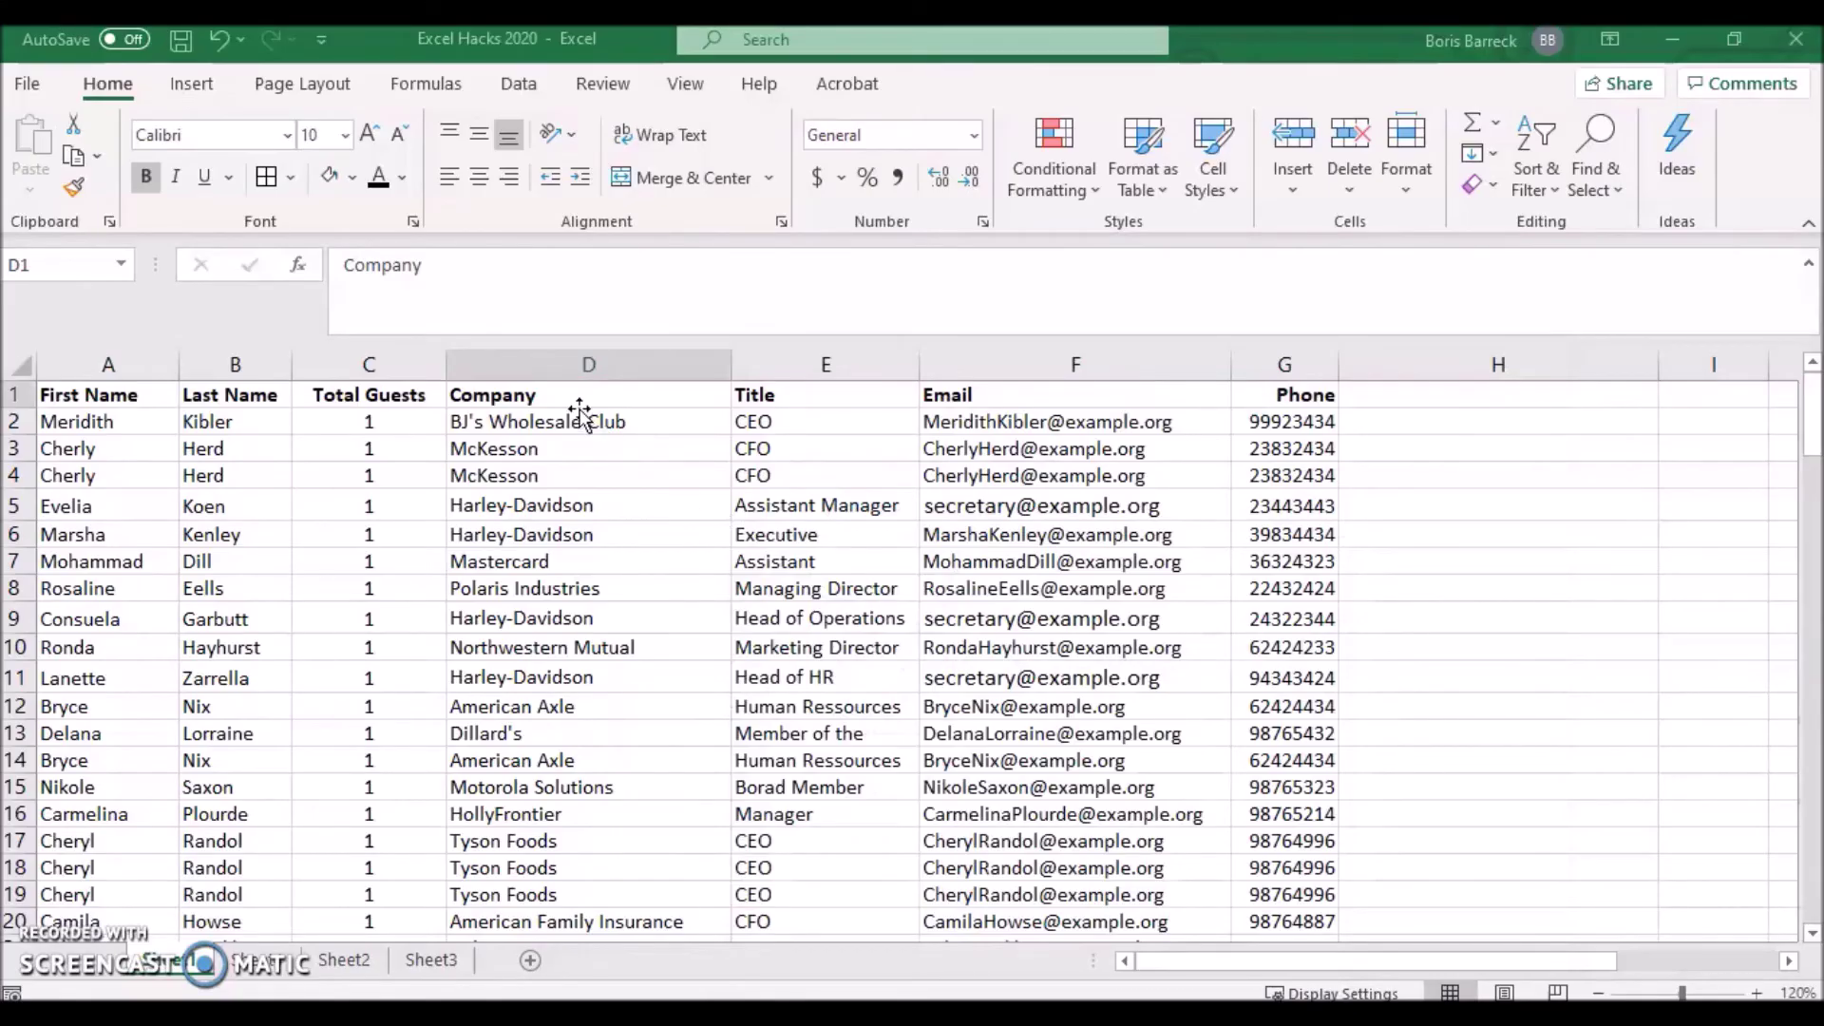
pyautogui.click(573, 422)
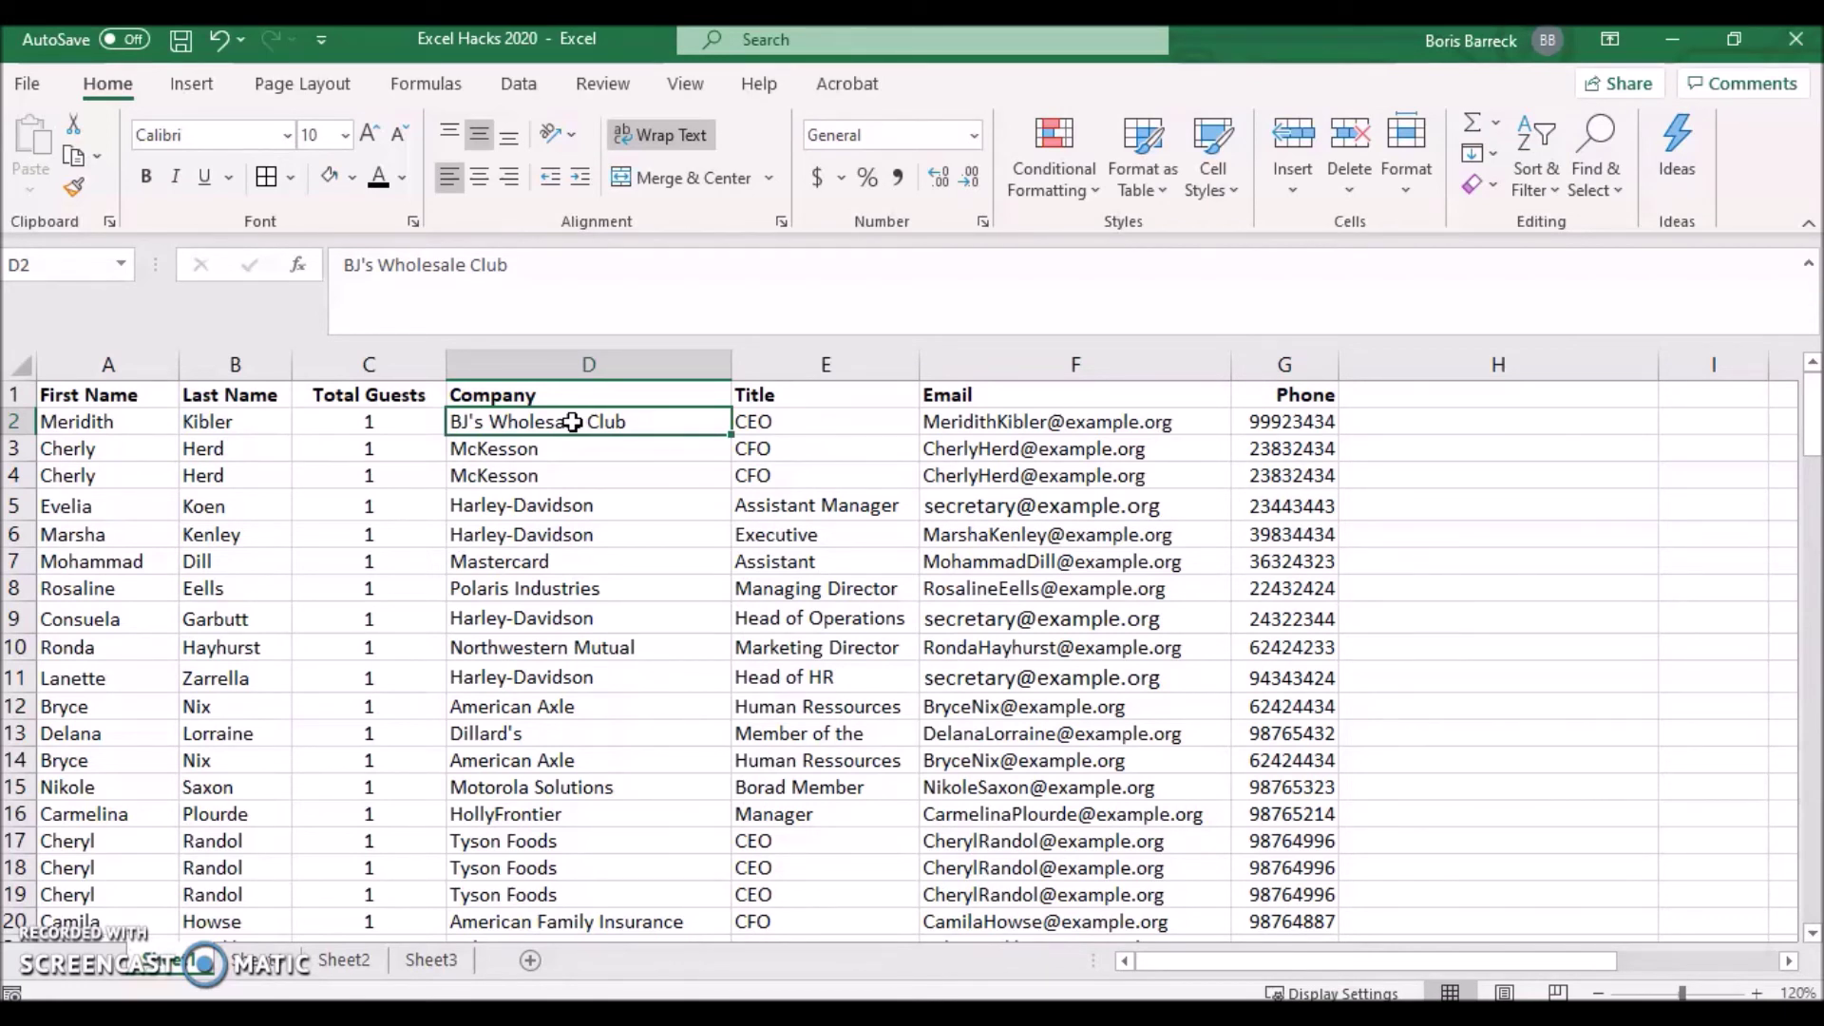
pyautogui.hotkey('ctrl', 'shift', 'Down')
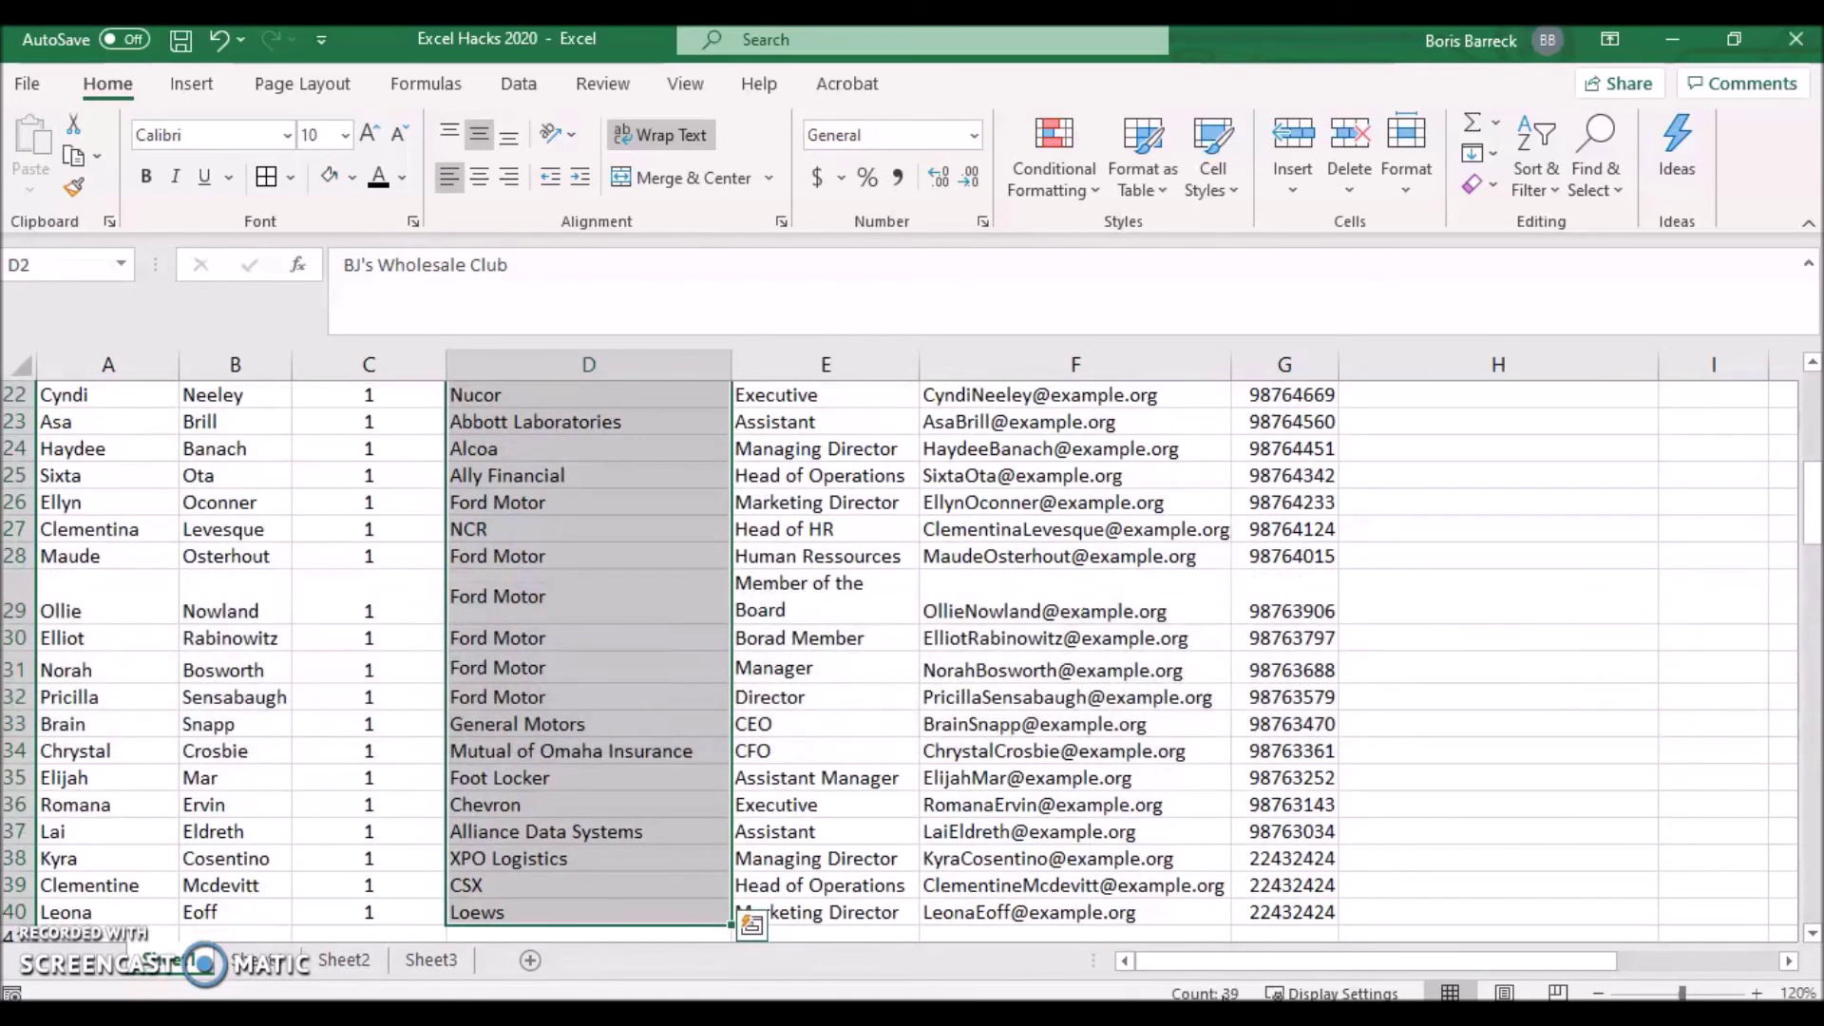
pyautogui.click(496, 559)
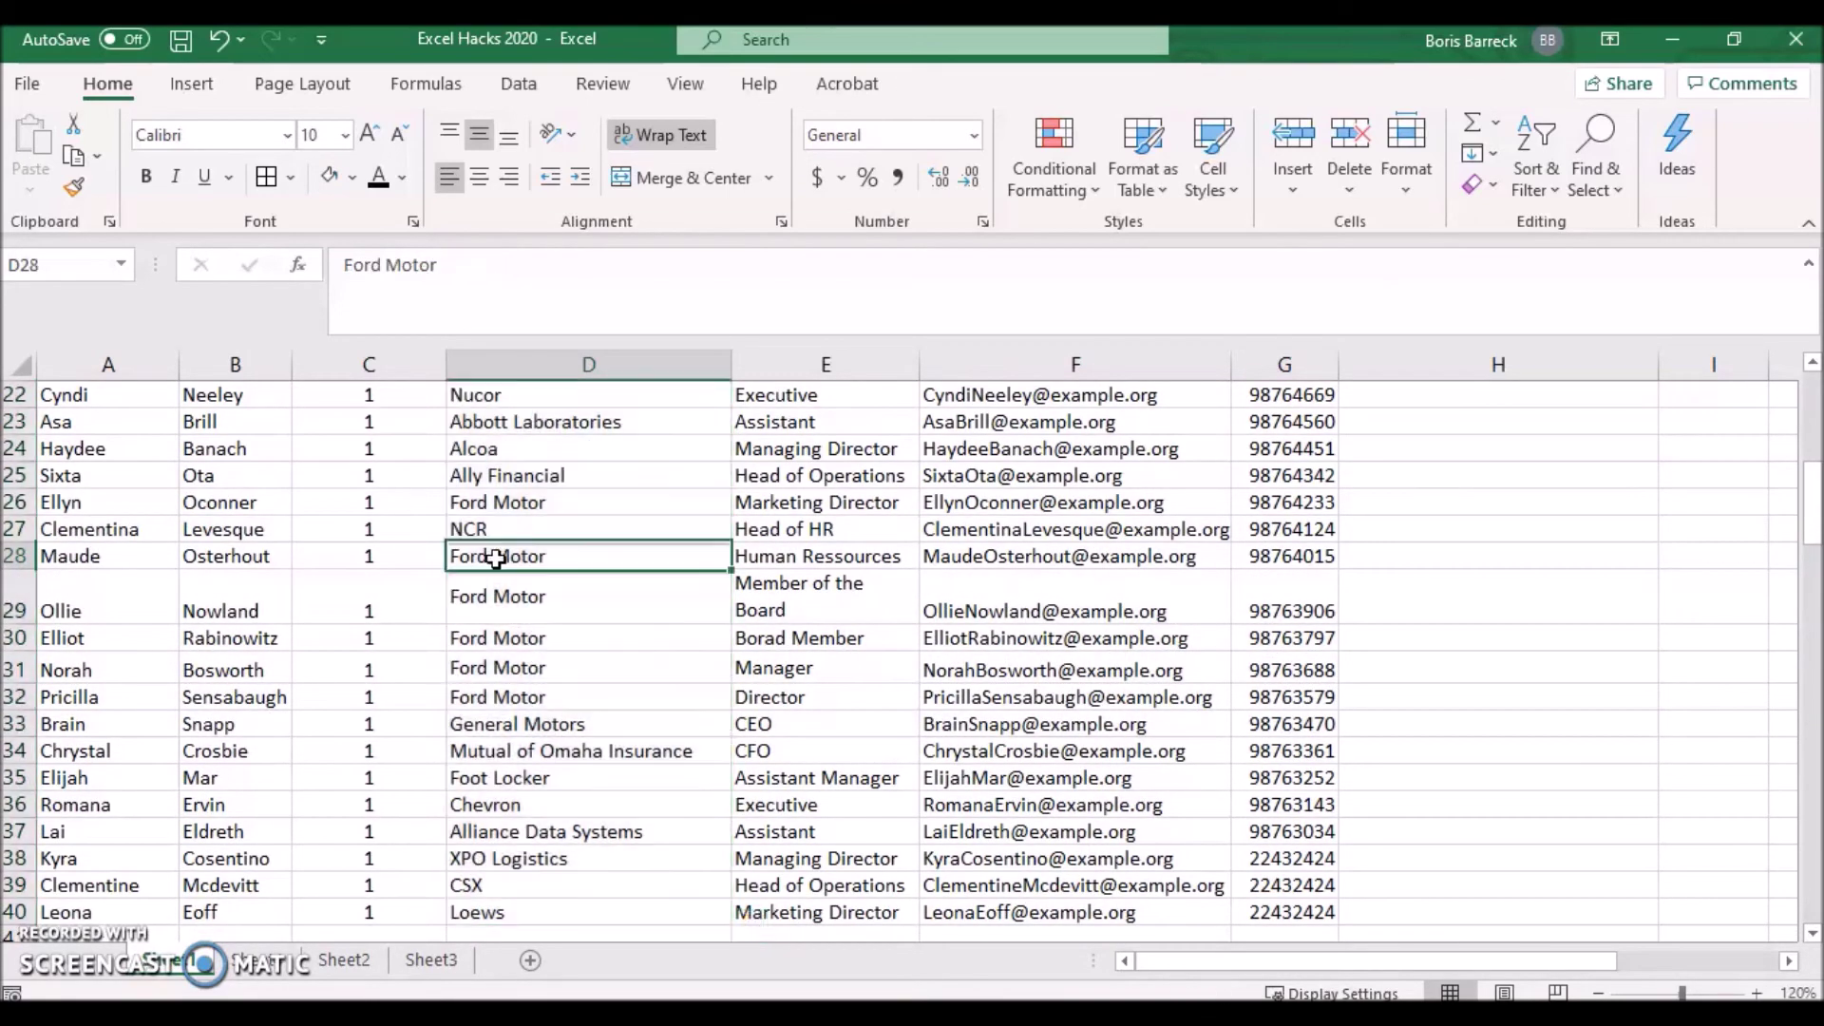
pyautogui.moveTo(517, 555); pyautogui.dragTo(551, 668)
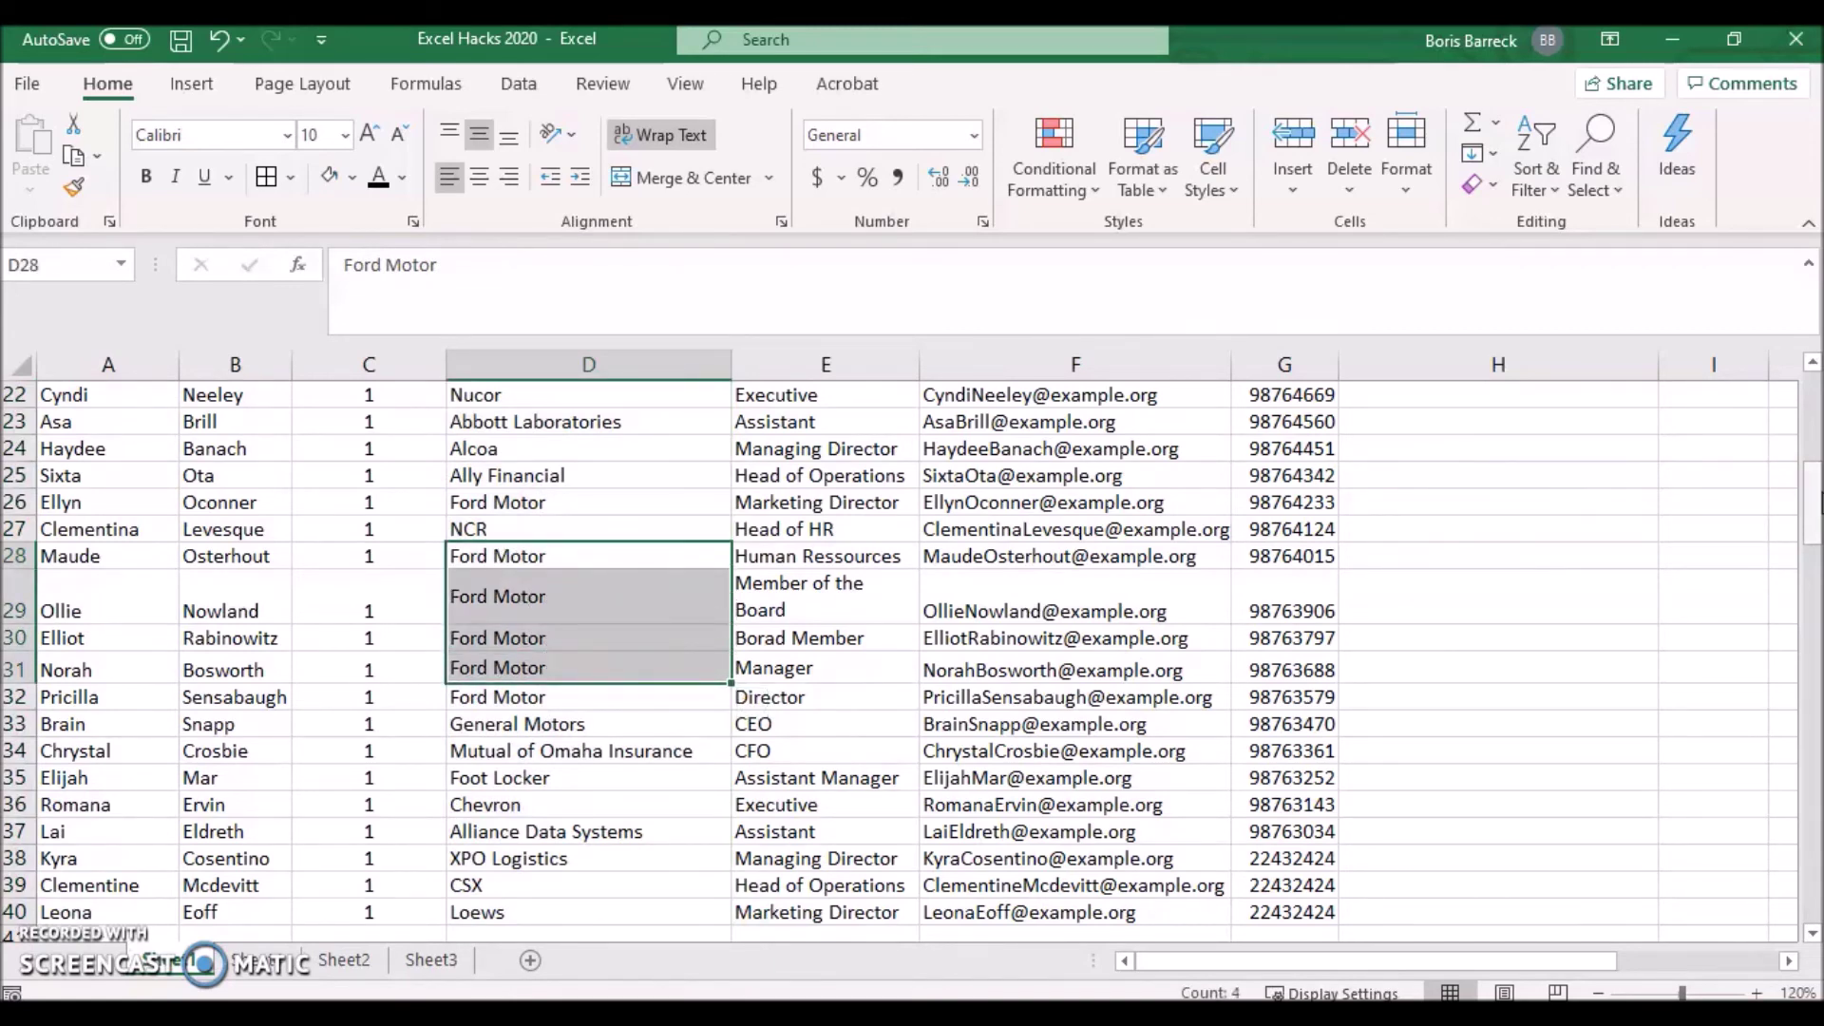
pyautogui.moveTo(1817, 503); pyautogui.dragTo(1818, 404)
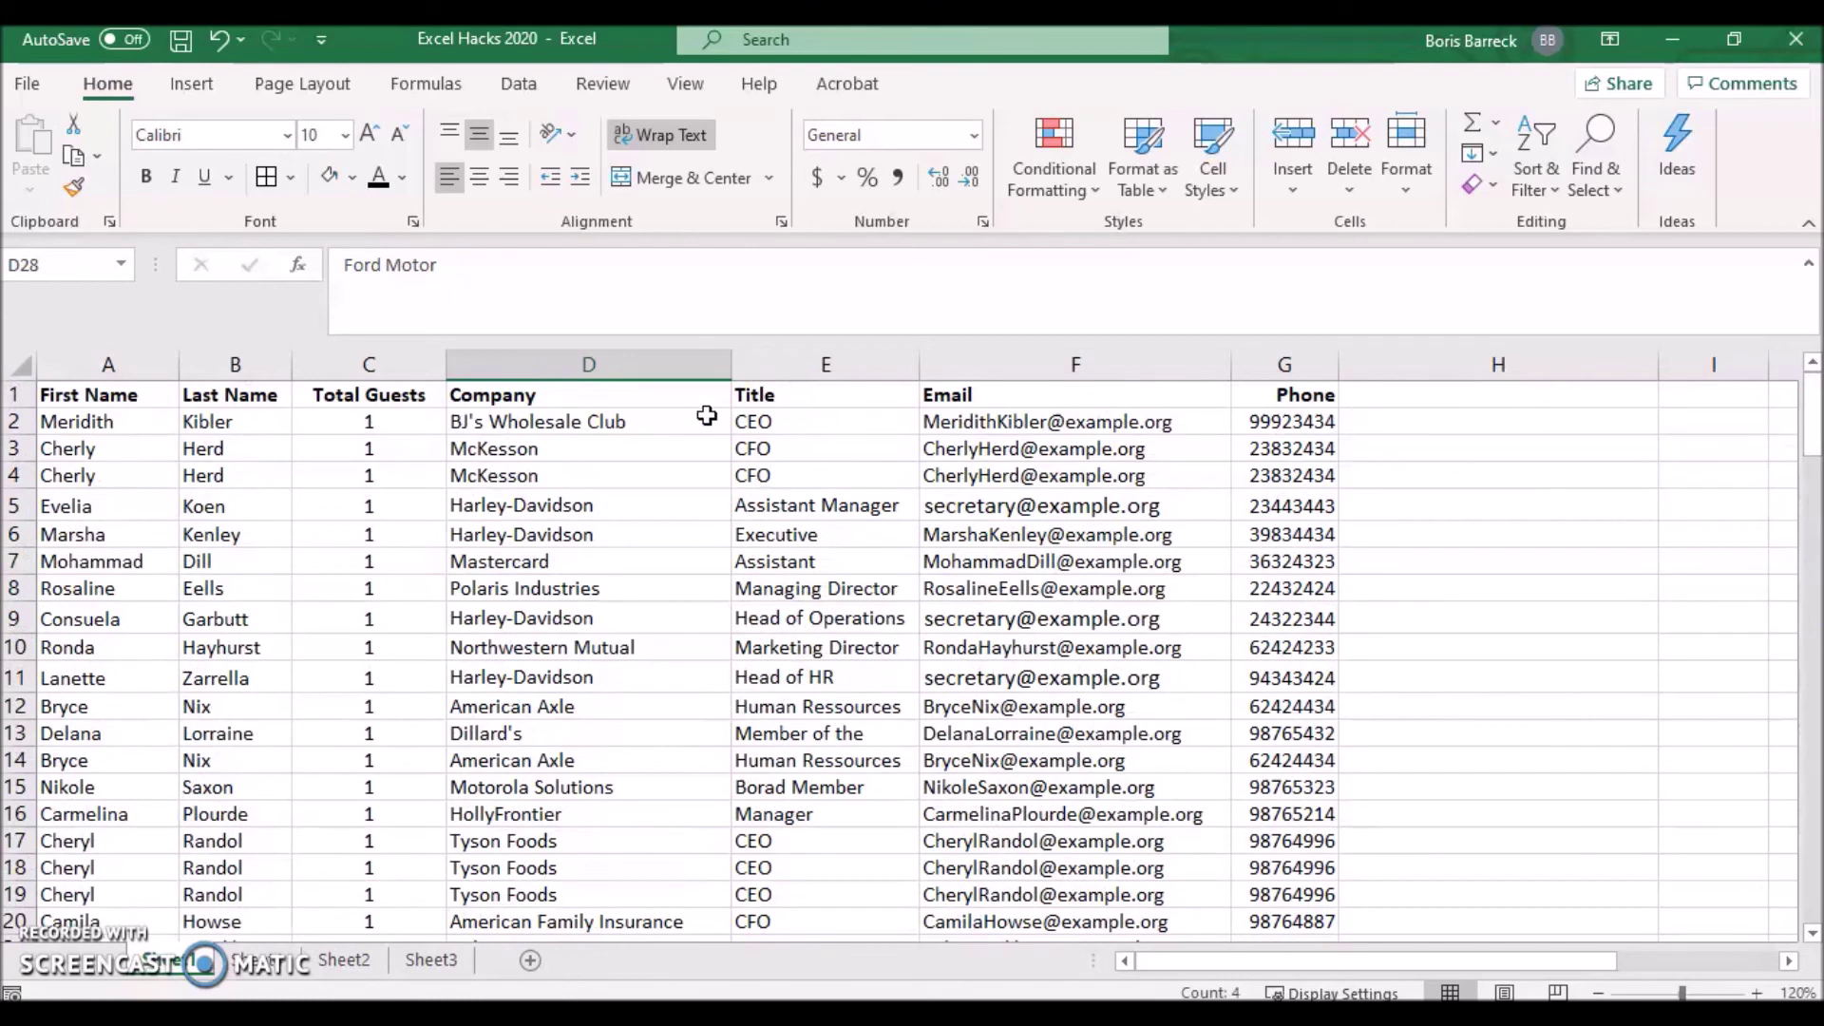
pyautogui.click(514, 417)
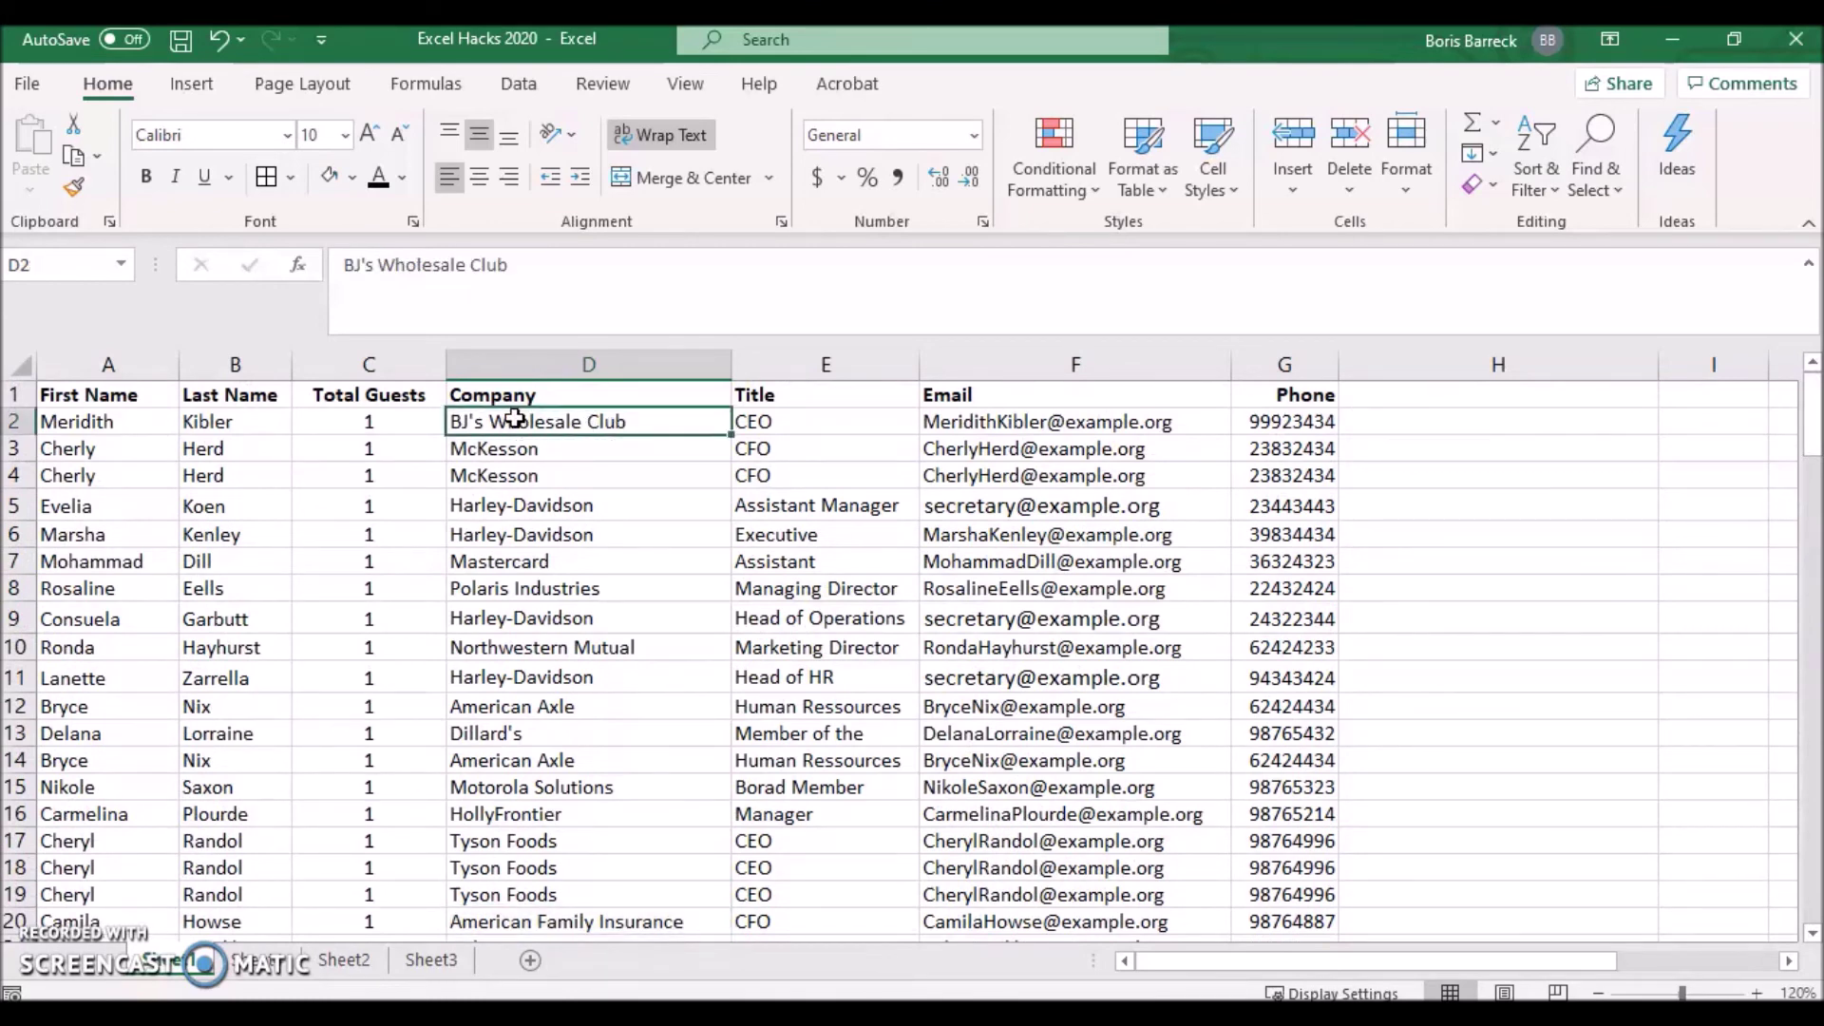
pyautogui.click(521, 87)
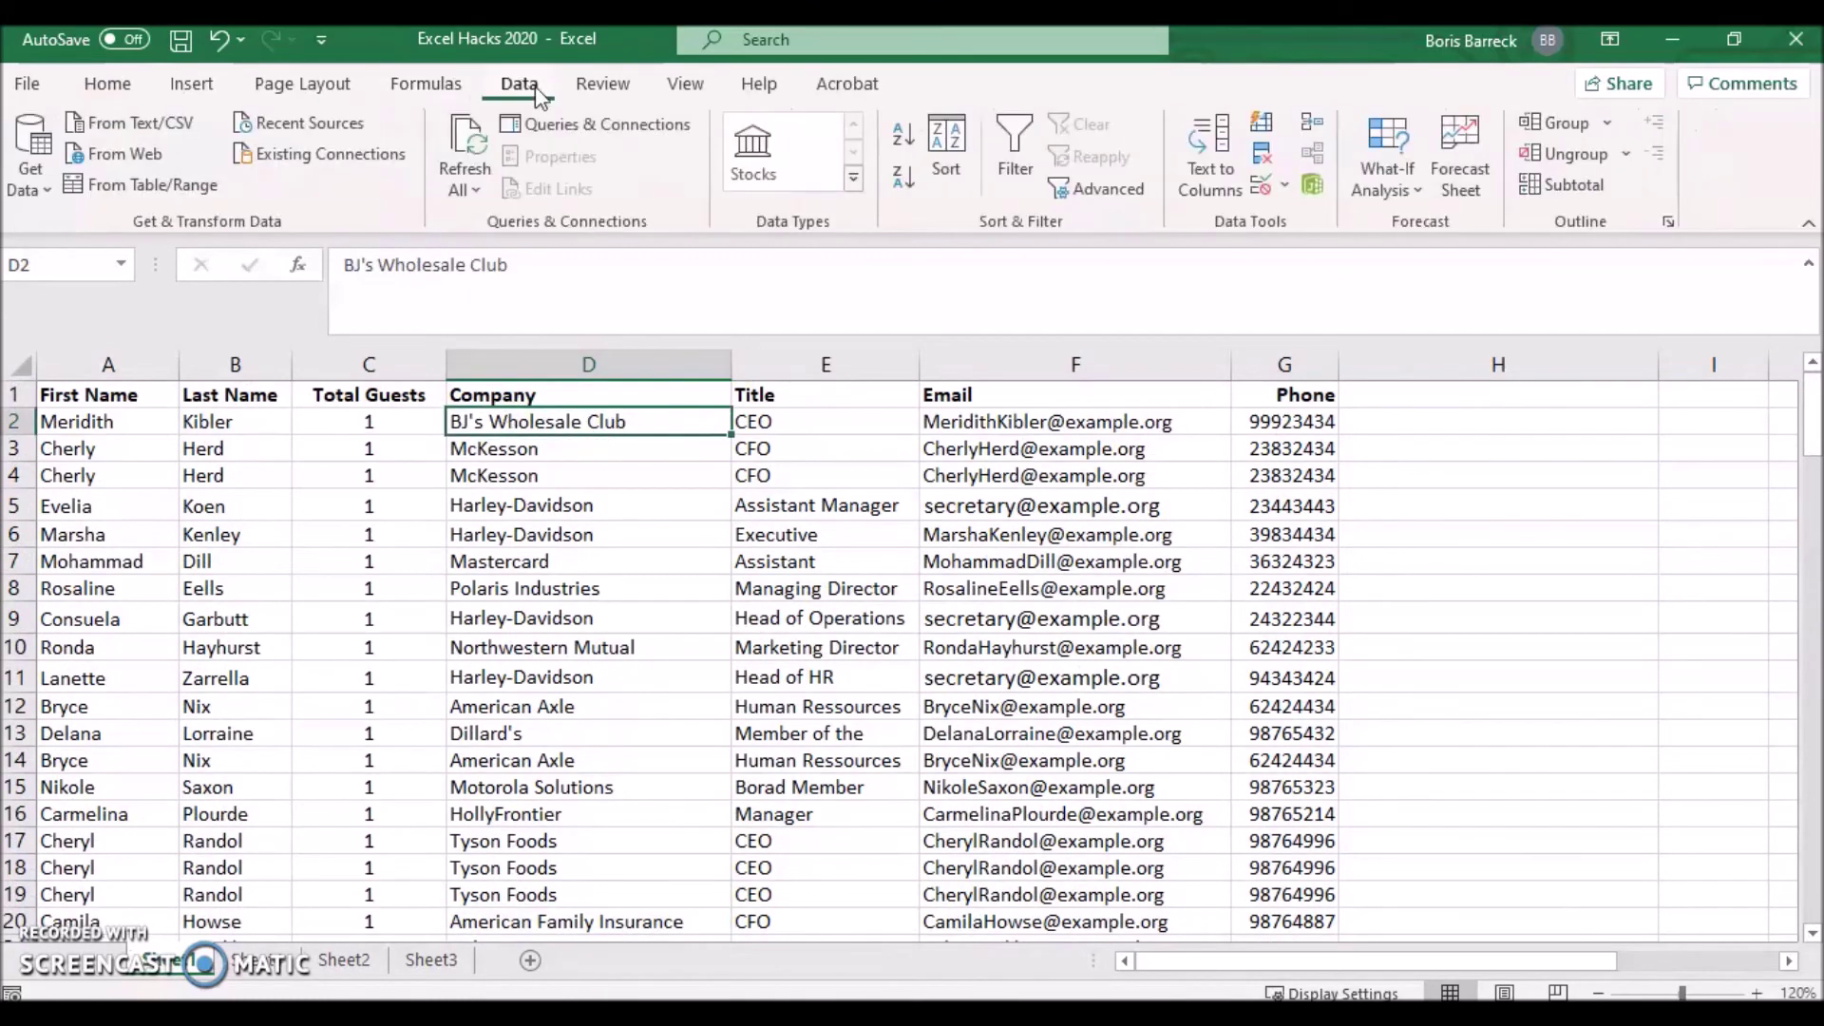
# Use Advanced Filter to copy unique company names from column D into column H.
pyautogui.click(1079, 190)
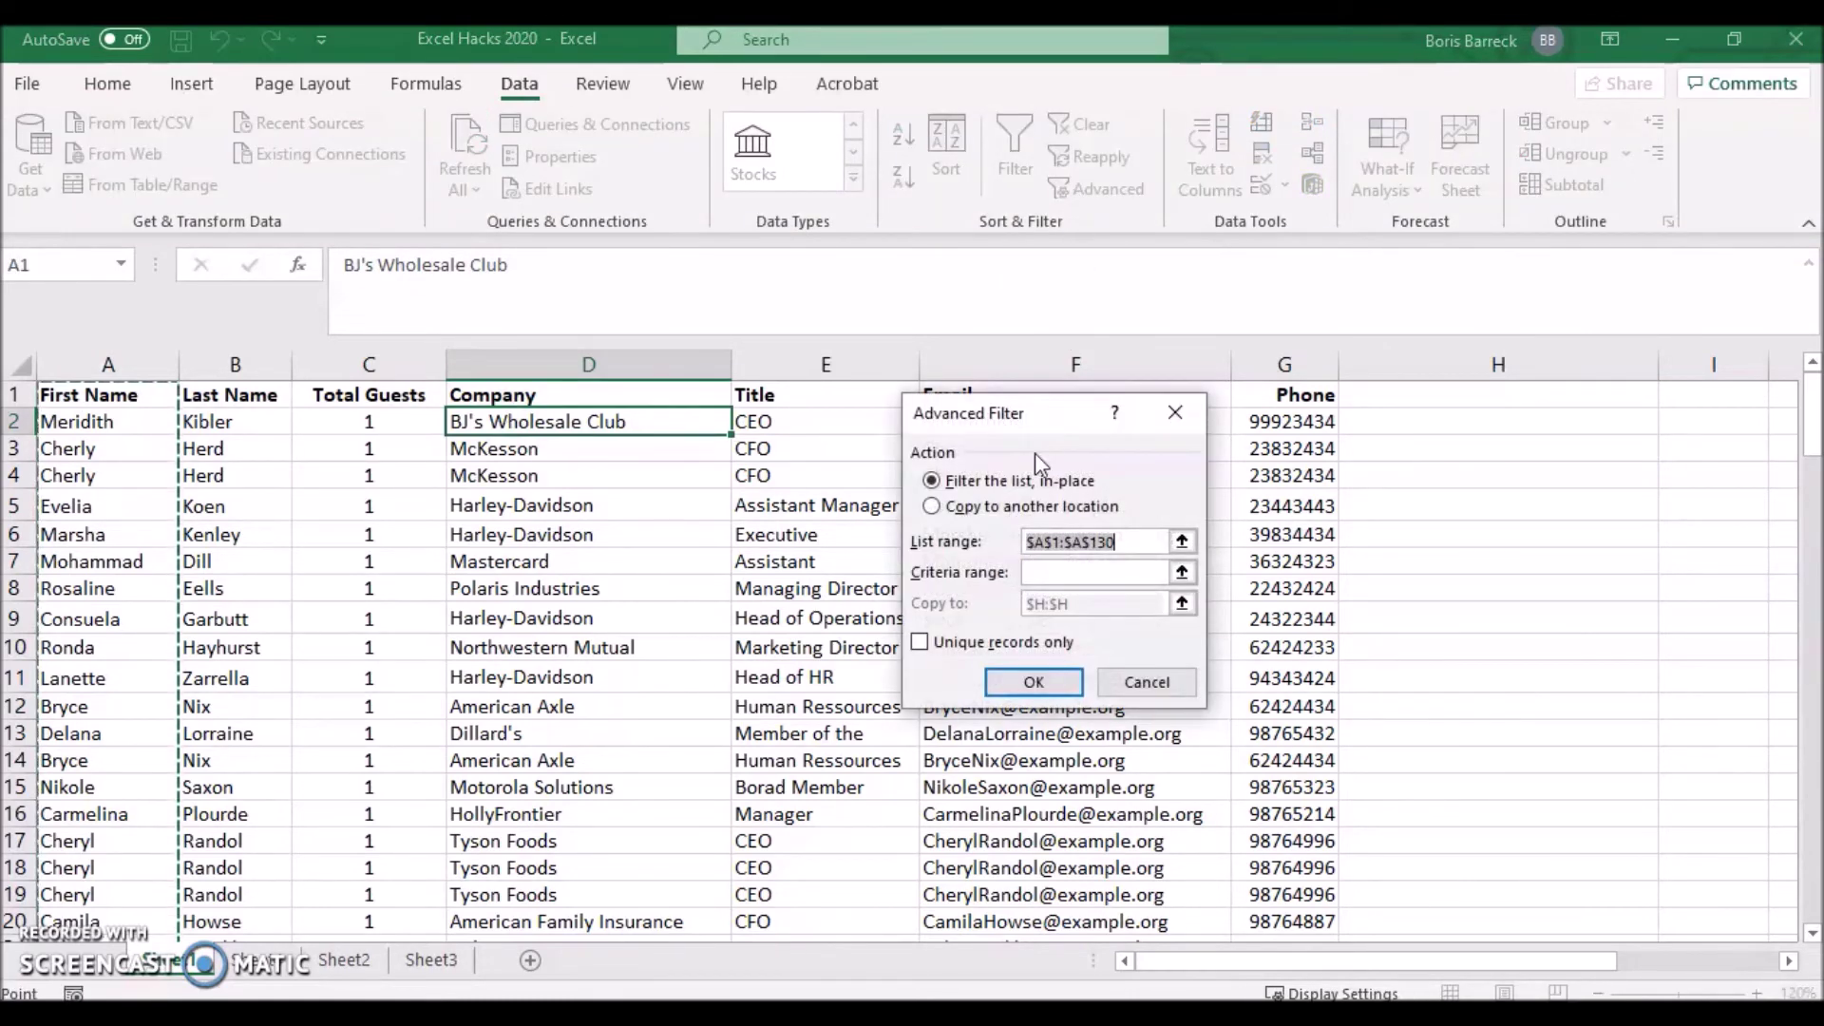
pyautogui.click(931, 506)
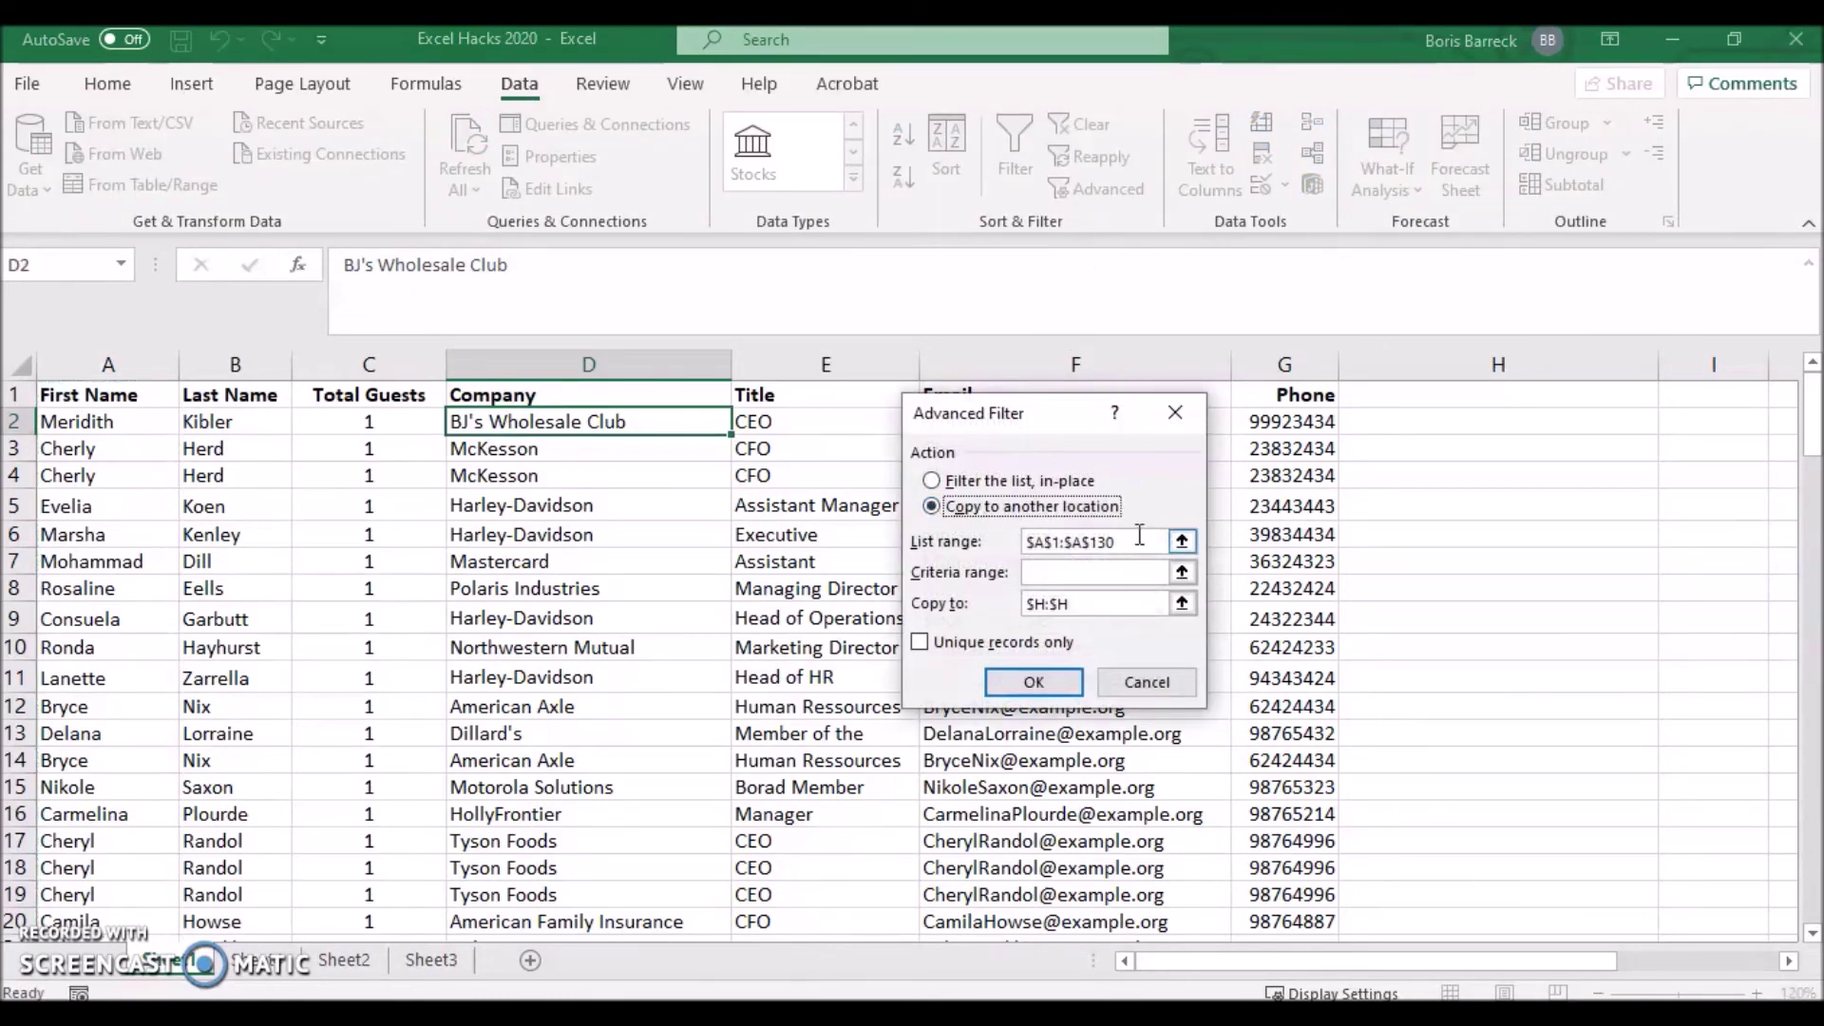
pyautogui.moveTo(1139, 539); pyautogui.dragTo(1007, 561)
pyautogui.press('BackSpace')
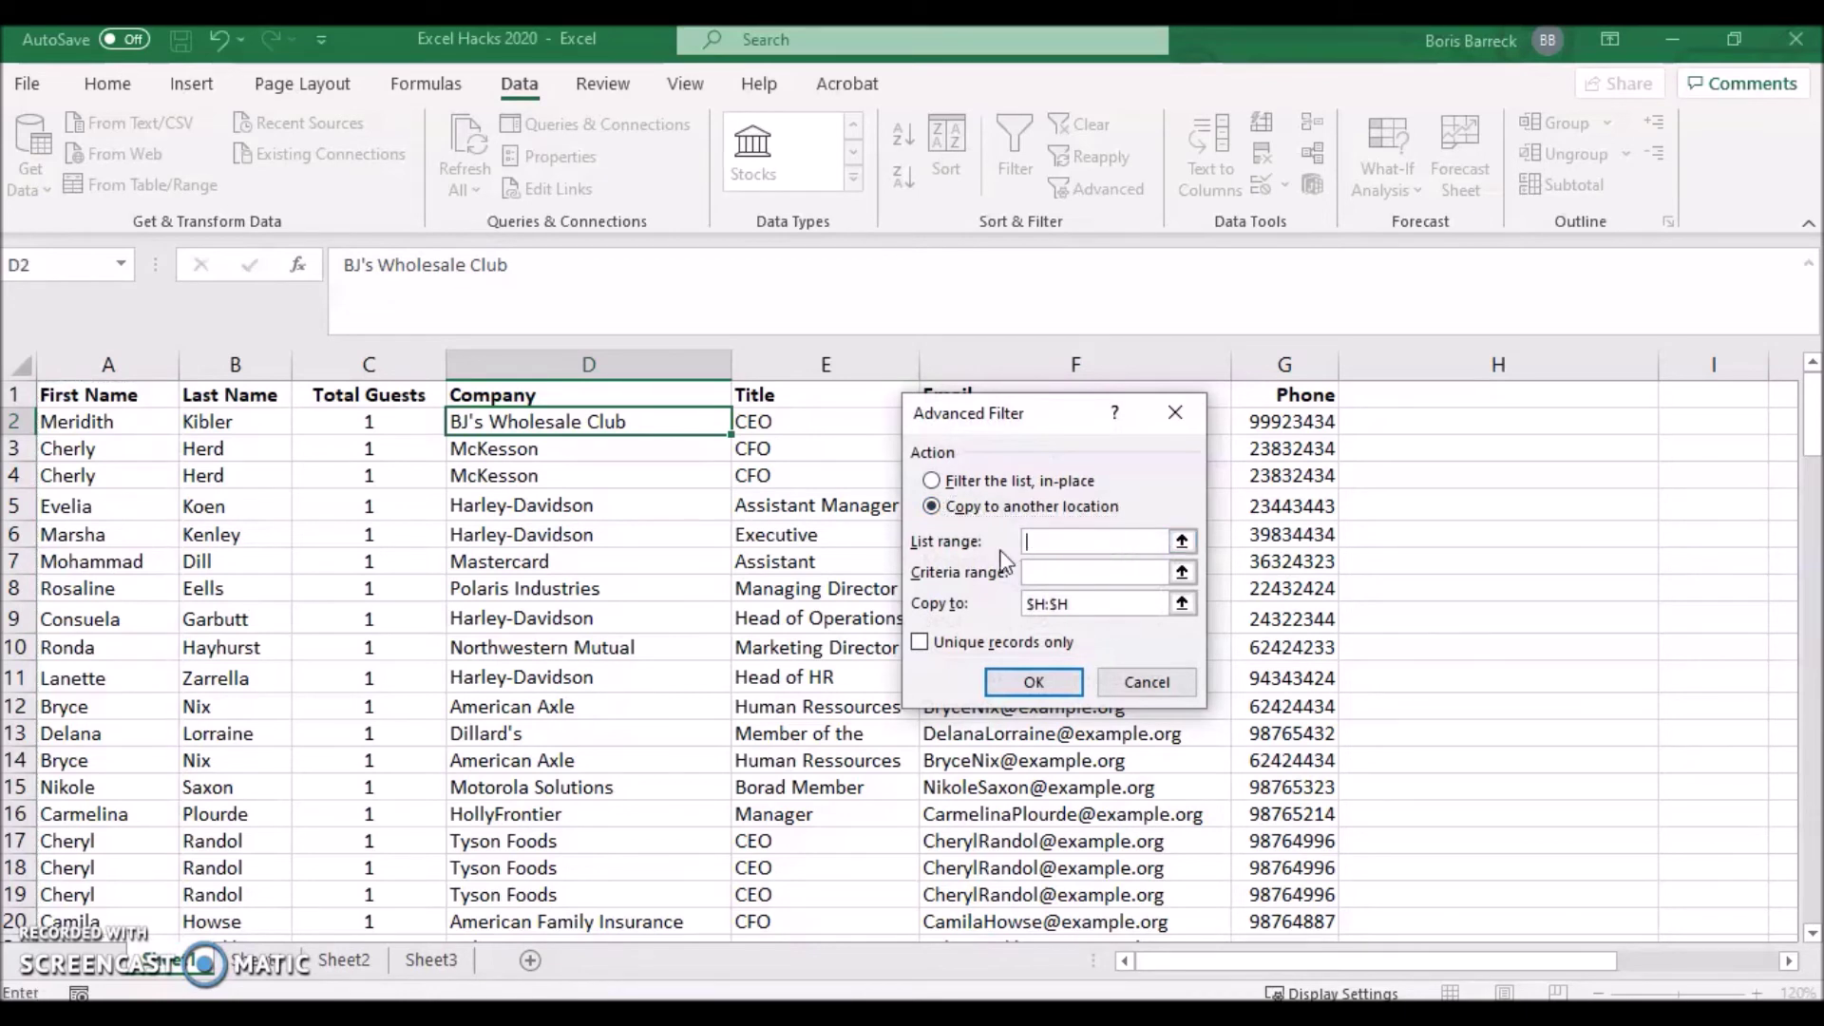
pyautogui.click(608, 364)
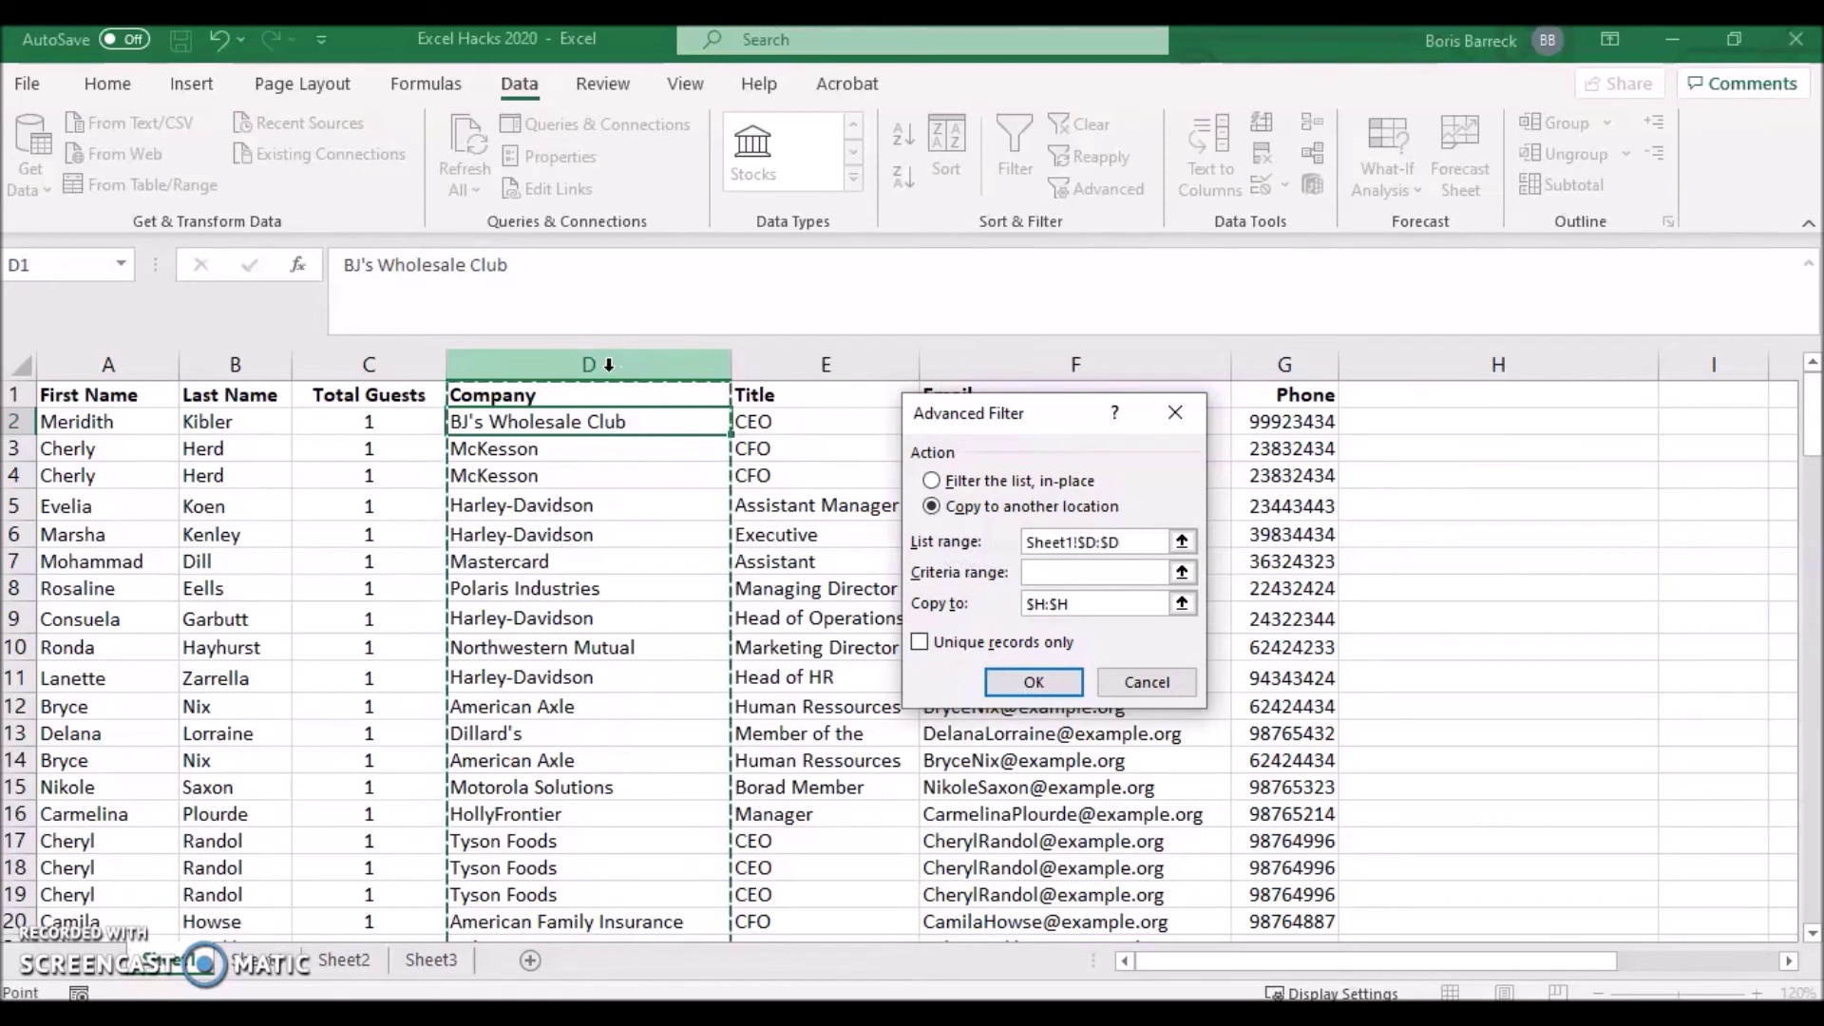
pyautogui.click(1076, 602)
pyautogui.moveTo(1077, 602); pyautogui.dragTo(1011, 602)
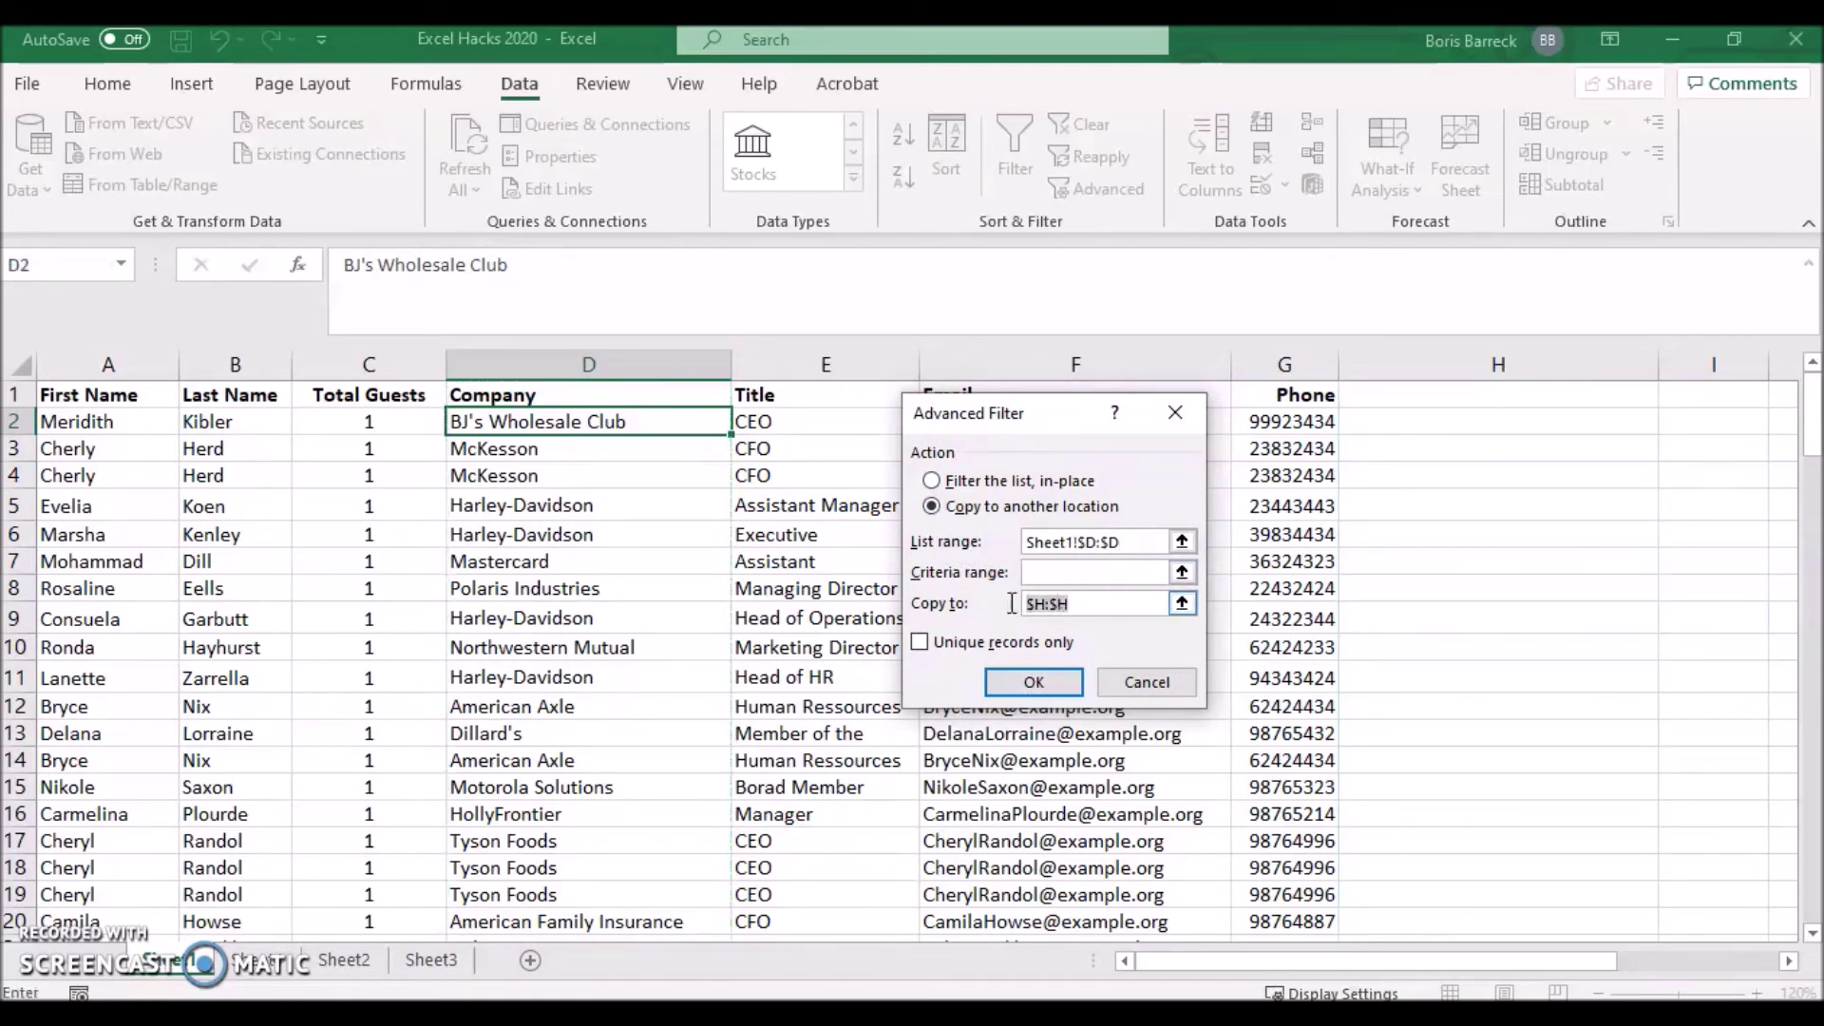
pyautogui.press('BackSpace')
pyautogui.click(1450, 370)
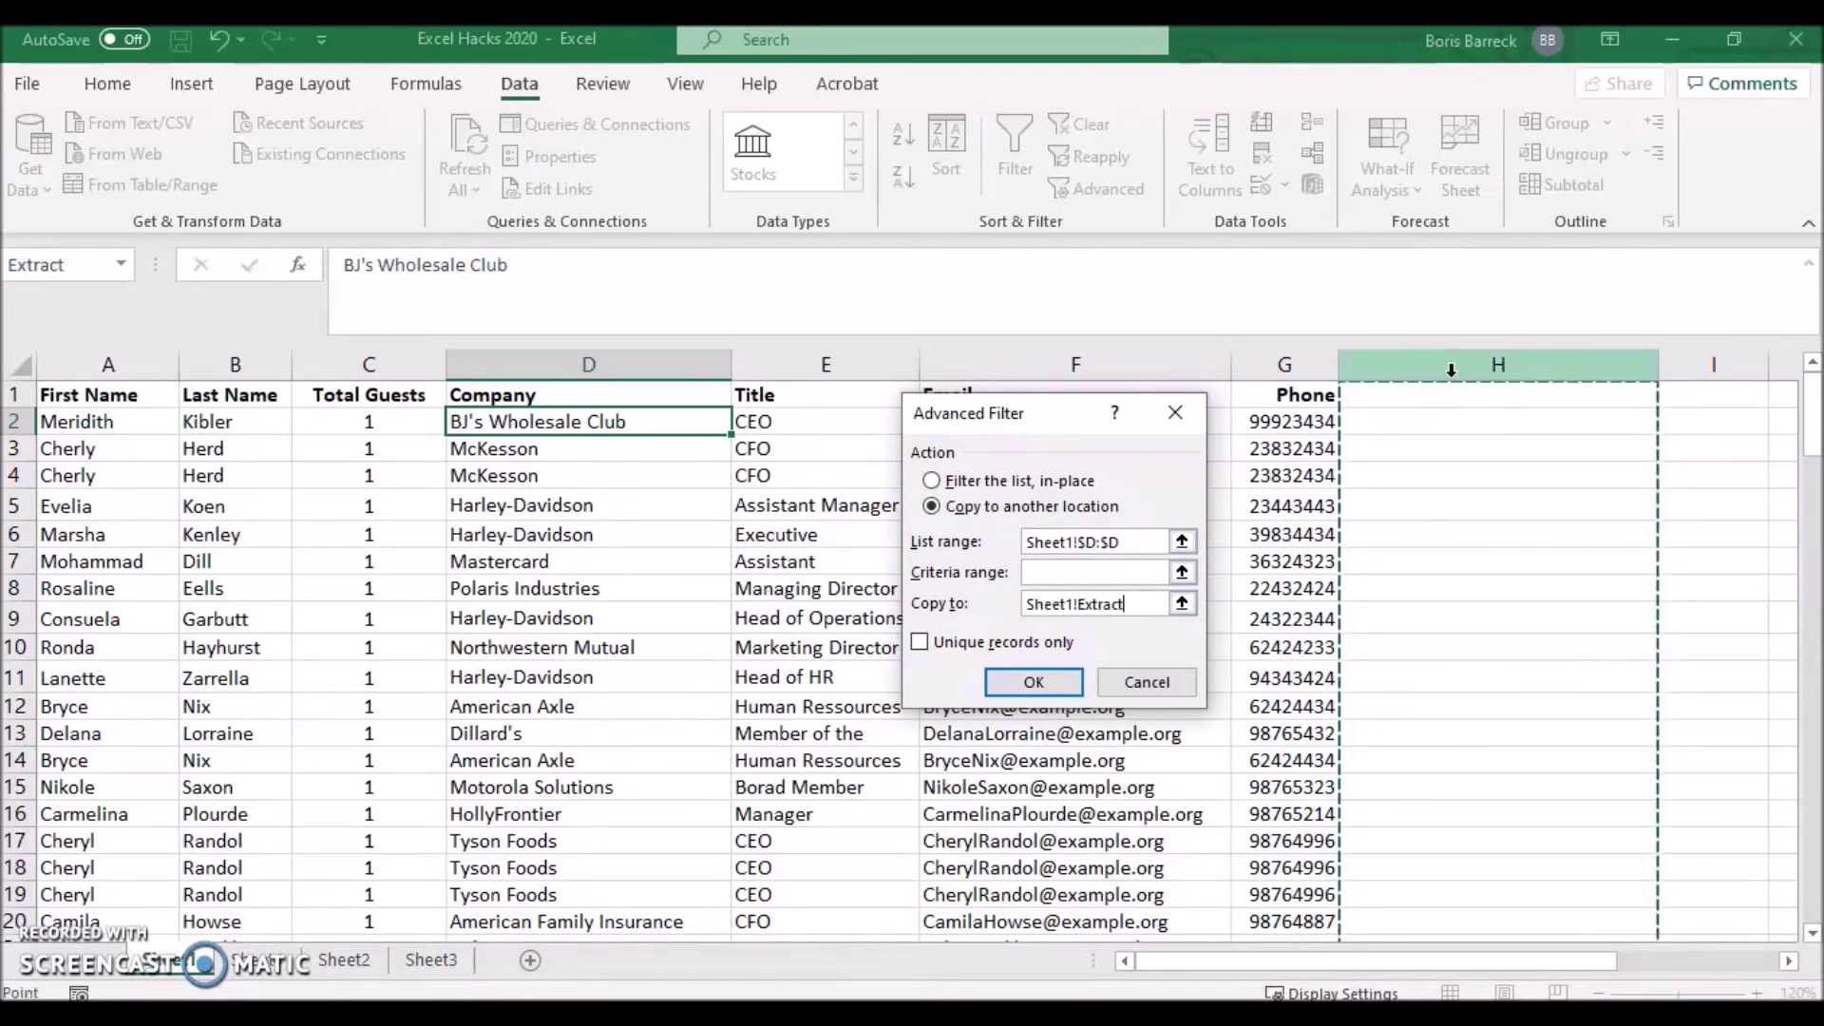
pyautogui.click(919, 642)
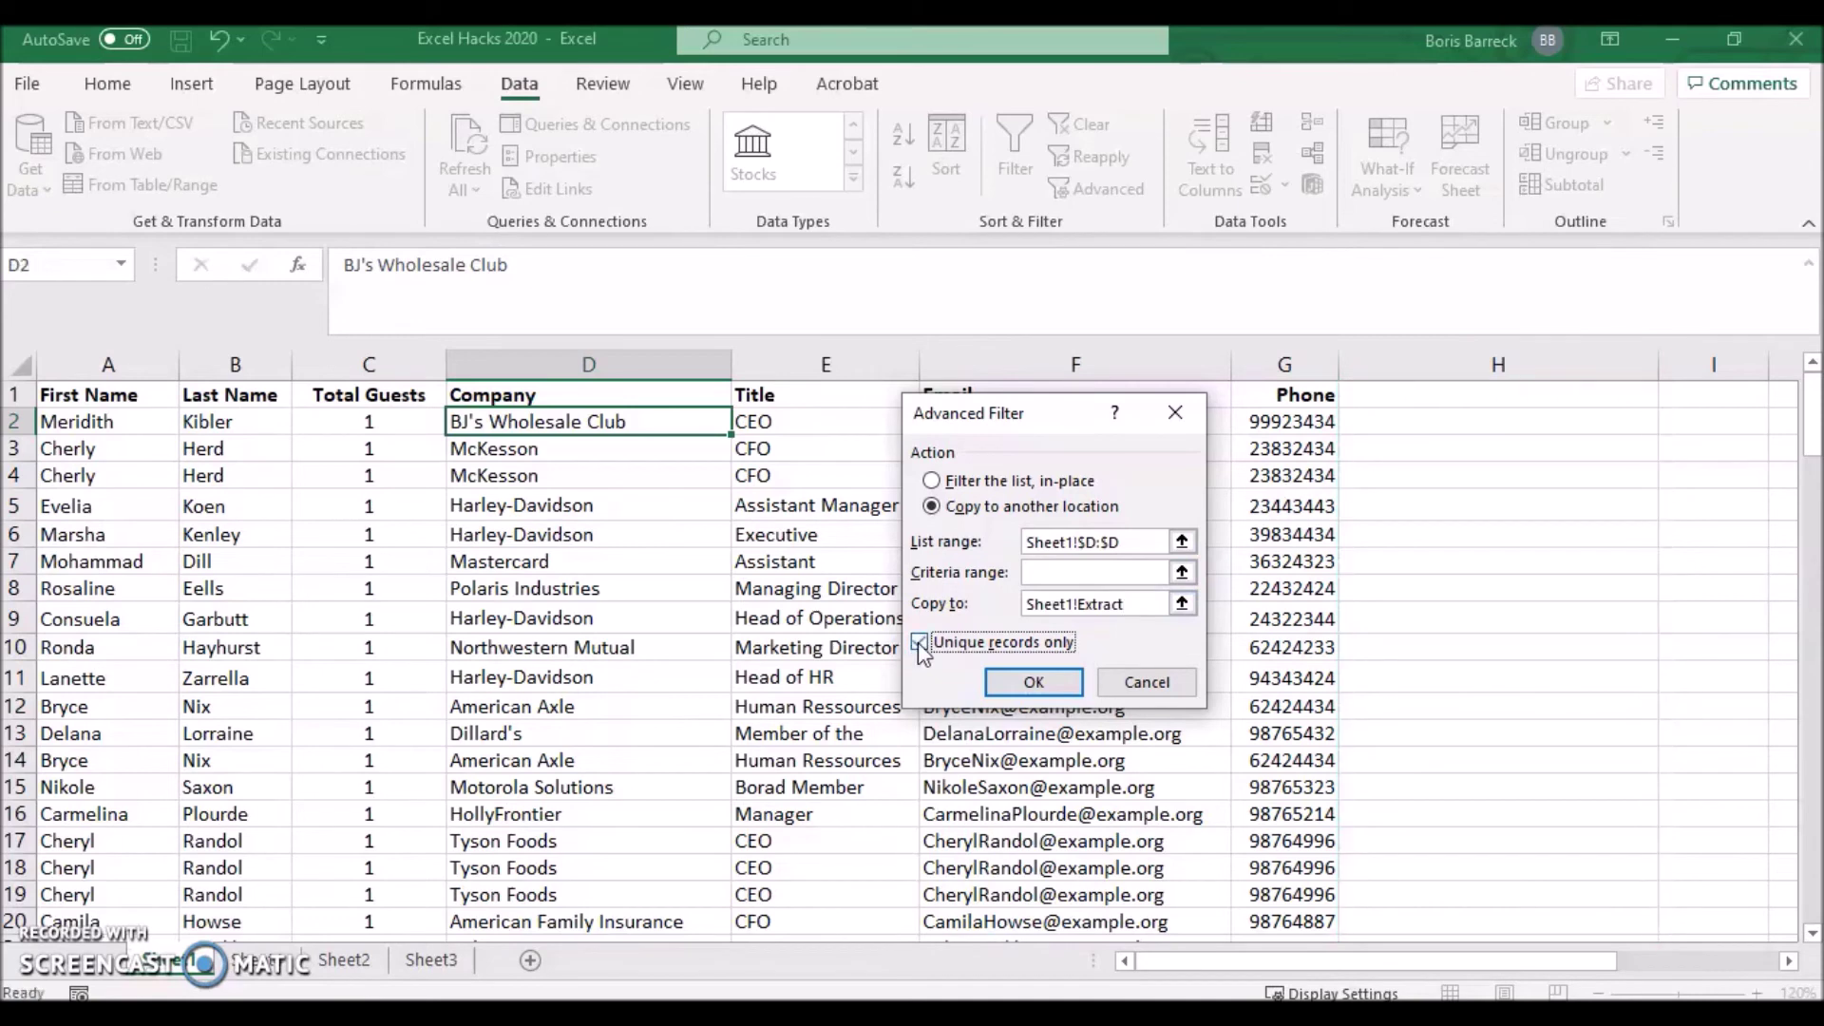
pyautogui.click(1023, 684)
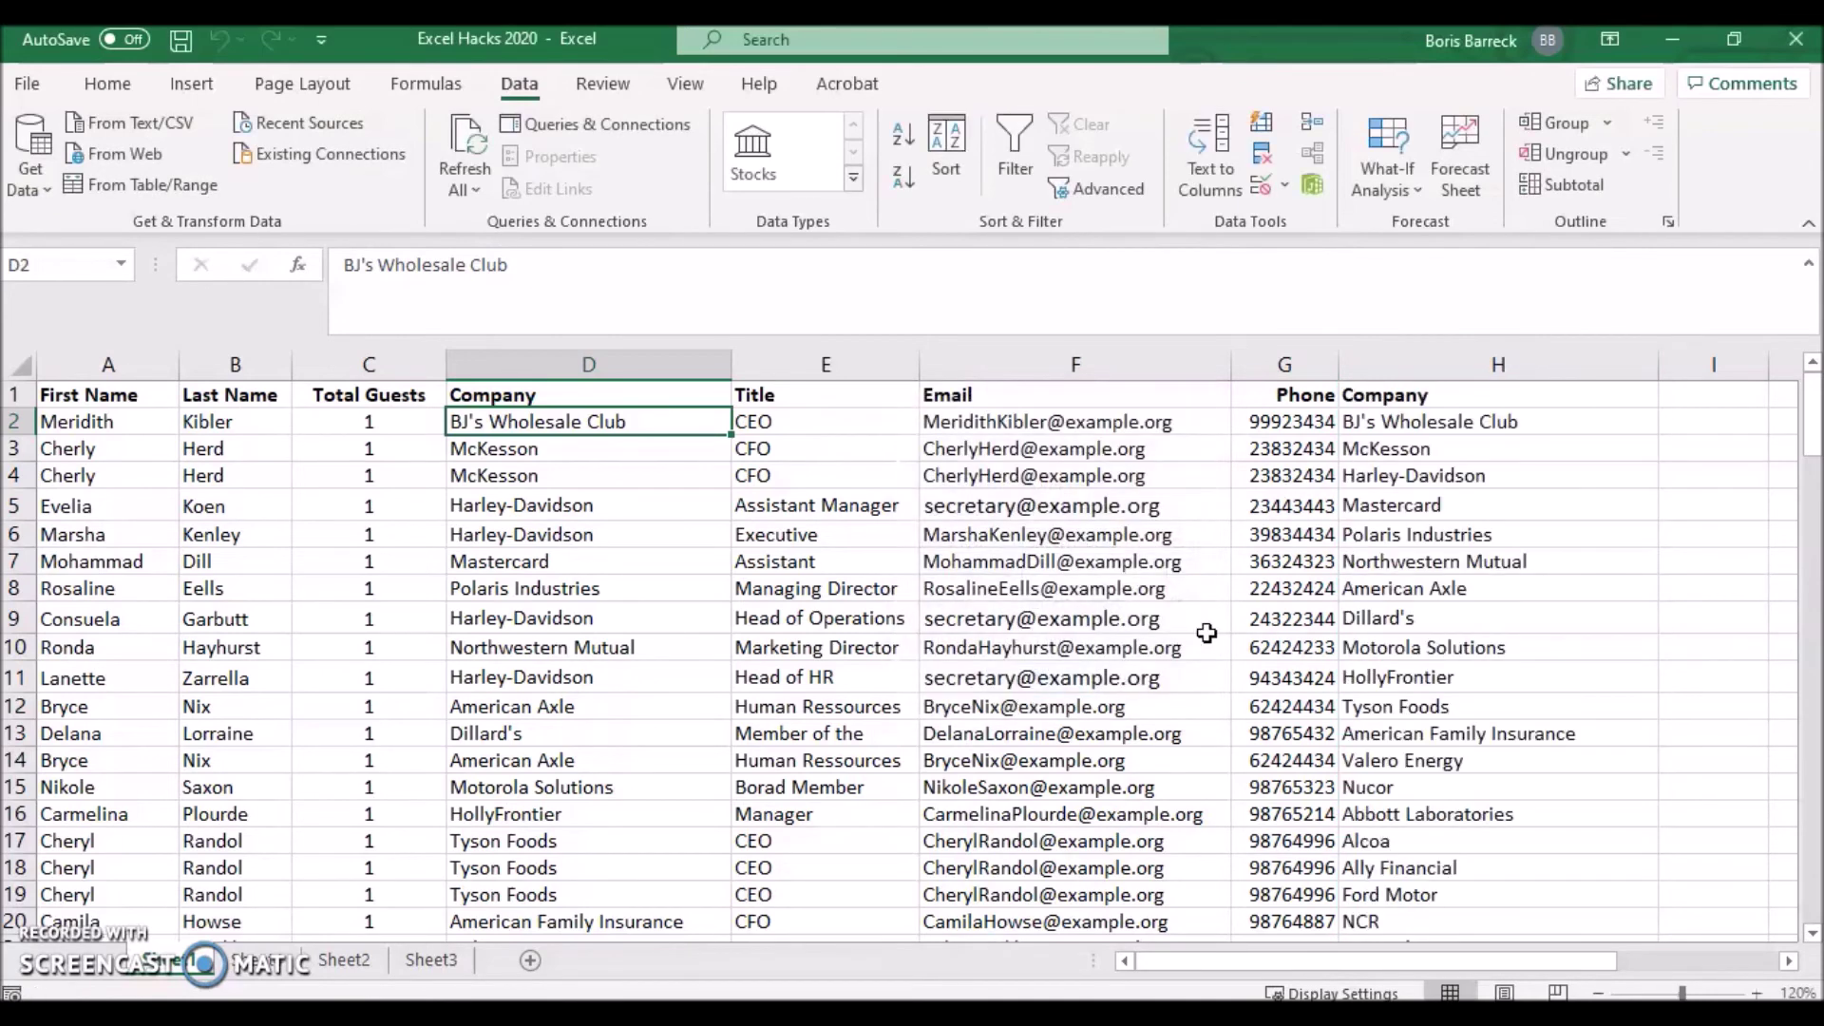
# Select the extracted company list in column H, from H2 down to its end.
pyautogui.click(1403, 427)
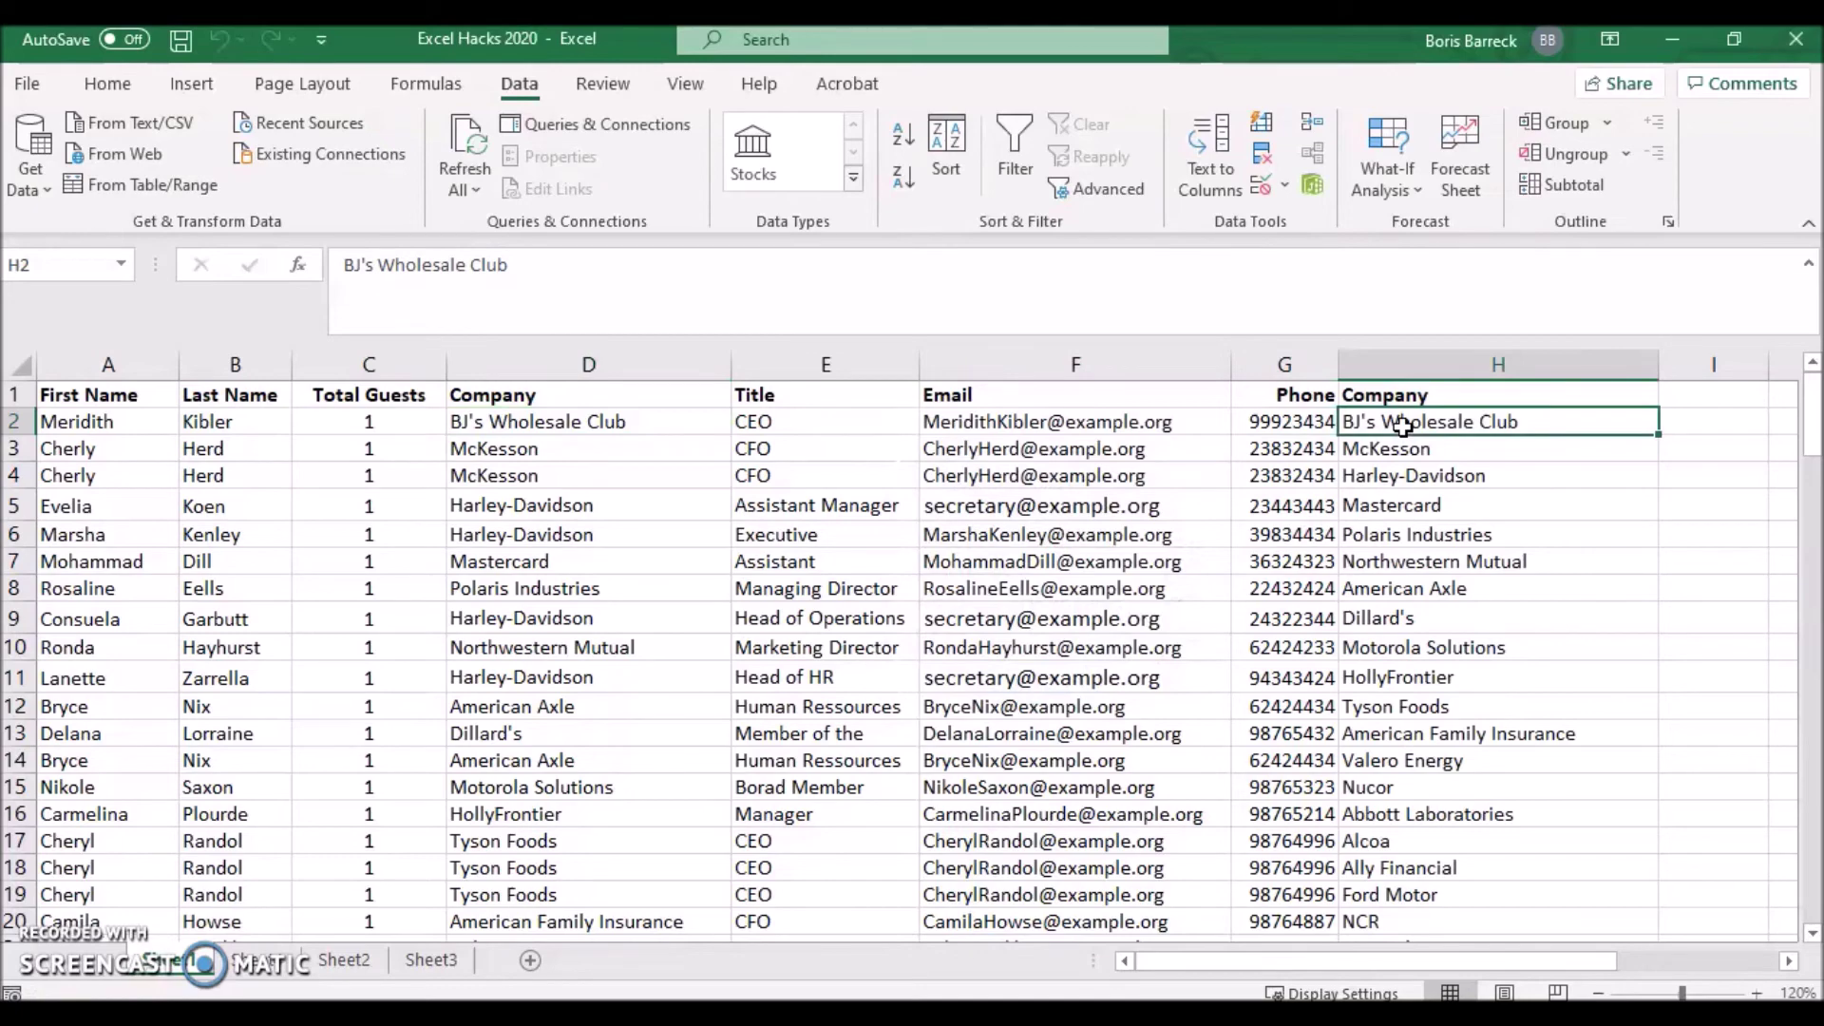
pyautogui.hotkey('ctrl', 'shift', 'Down')
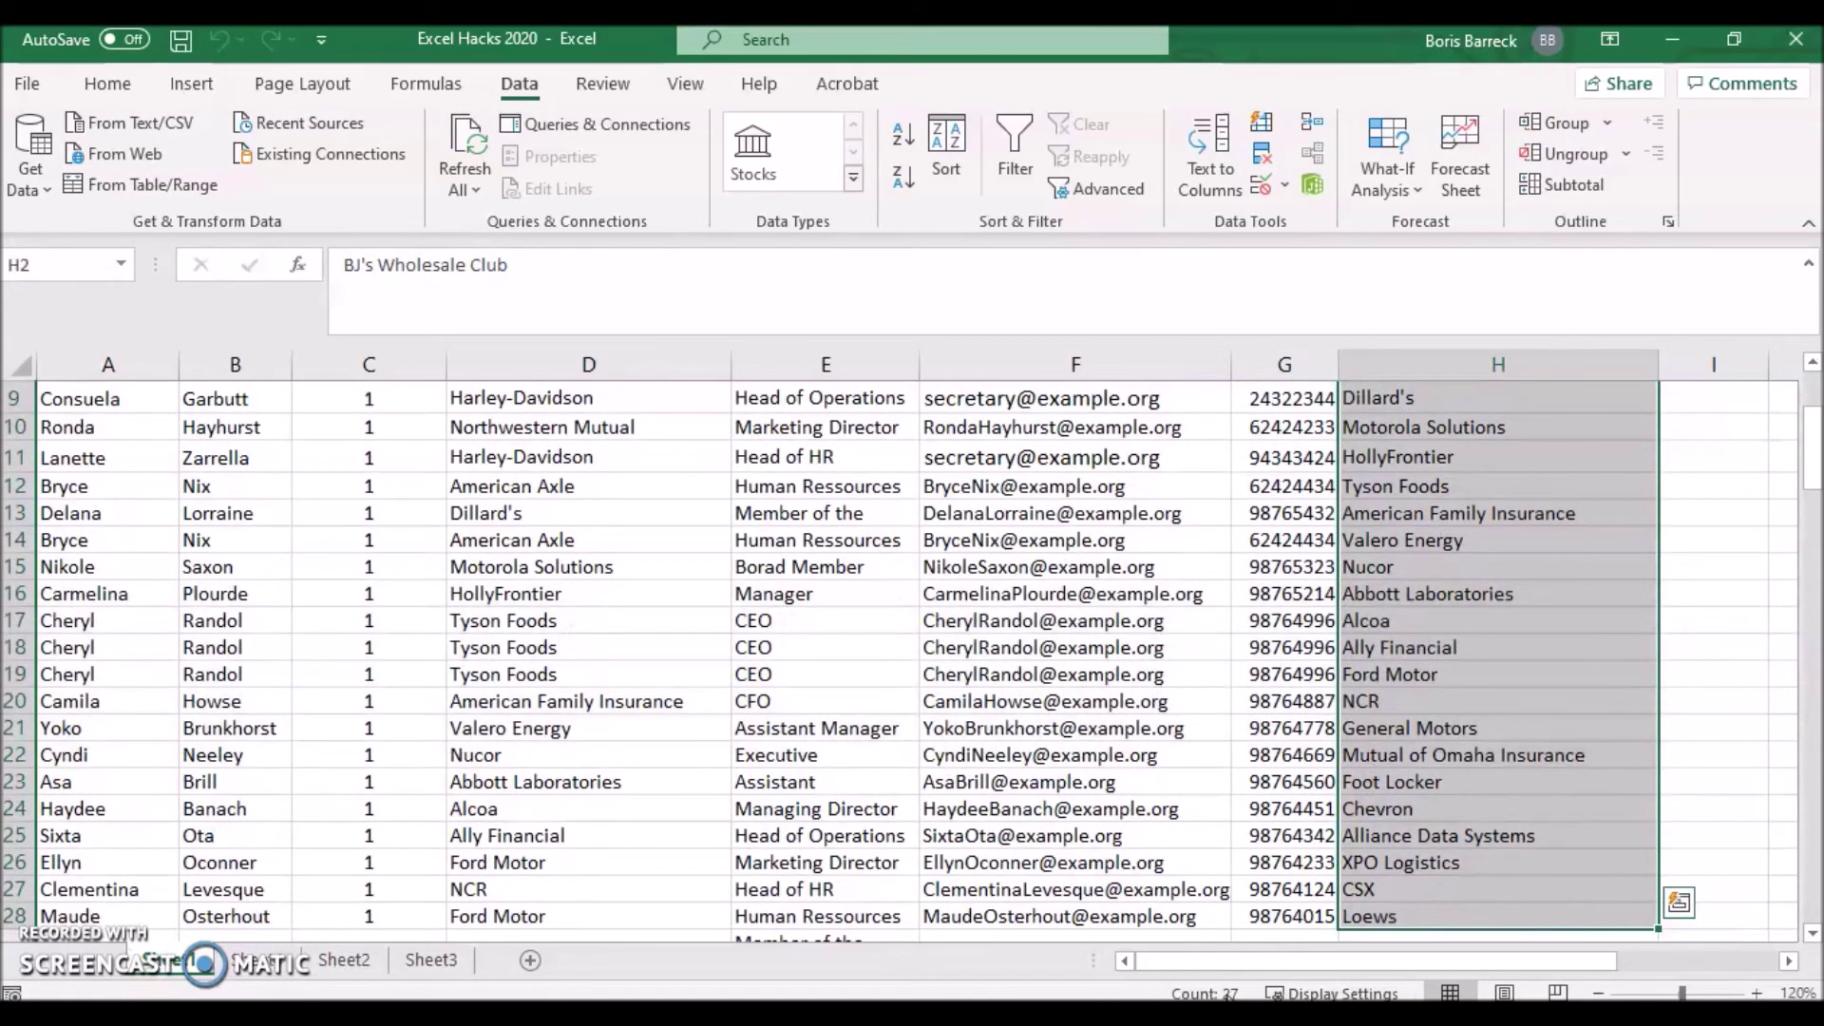
pyautogui.moveTo(1813, 453); pyautogui.dragTo(1814, 538)
pyautogui.moveTo(1457, 427); pyautogui.dragTo(1479, 753)
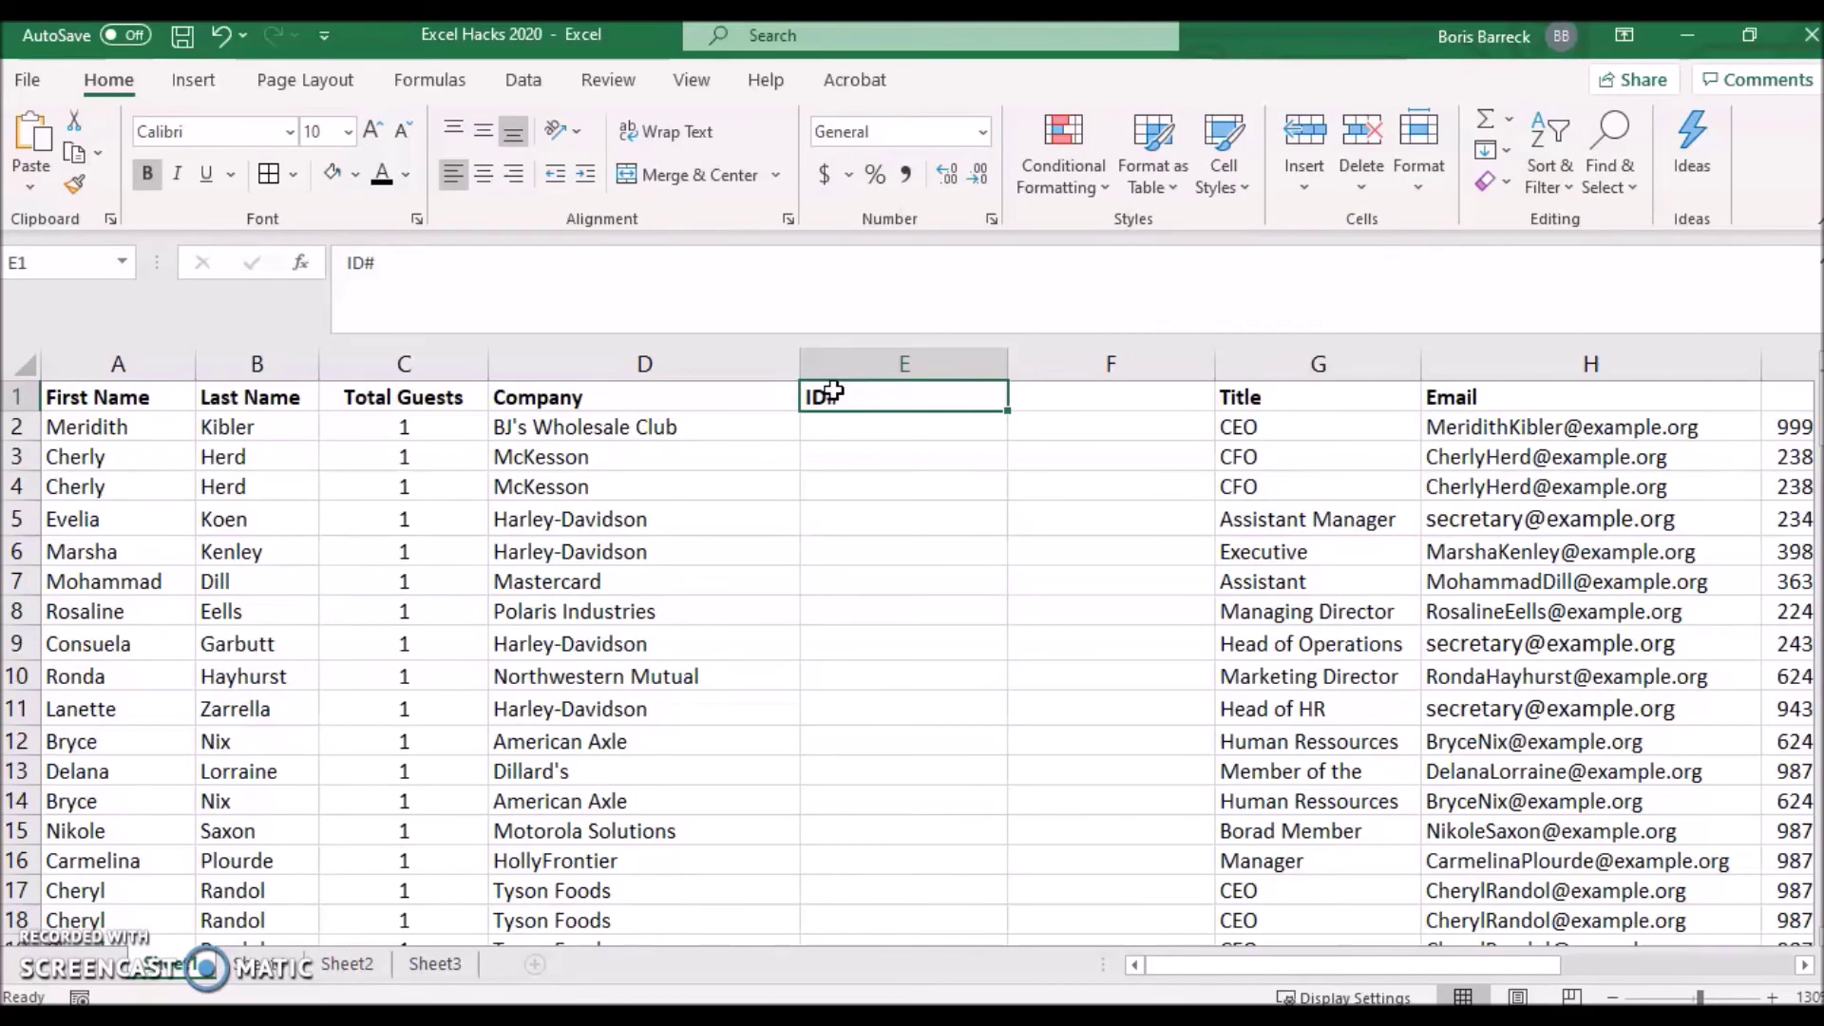
# Enter =RANDBETWEEN(10000,99999) in cell E2 as the first guest ID.
pyautogui.click(833, 426)
pyautogui.doubleClick(833, 429)
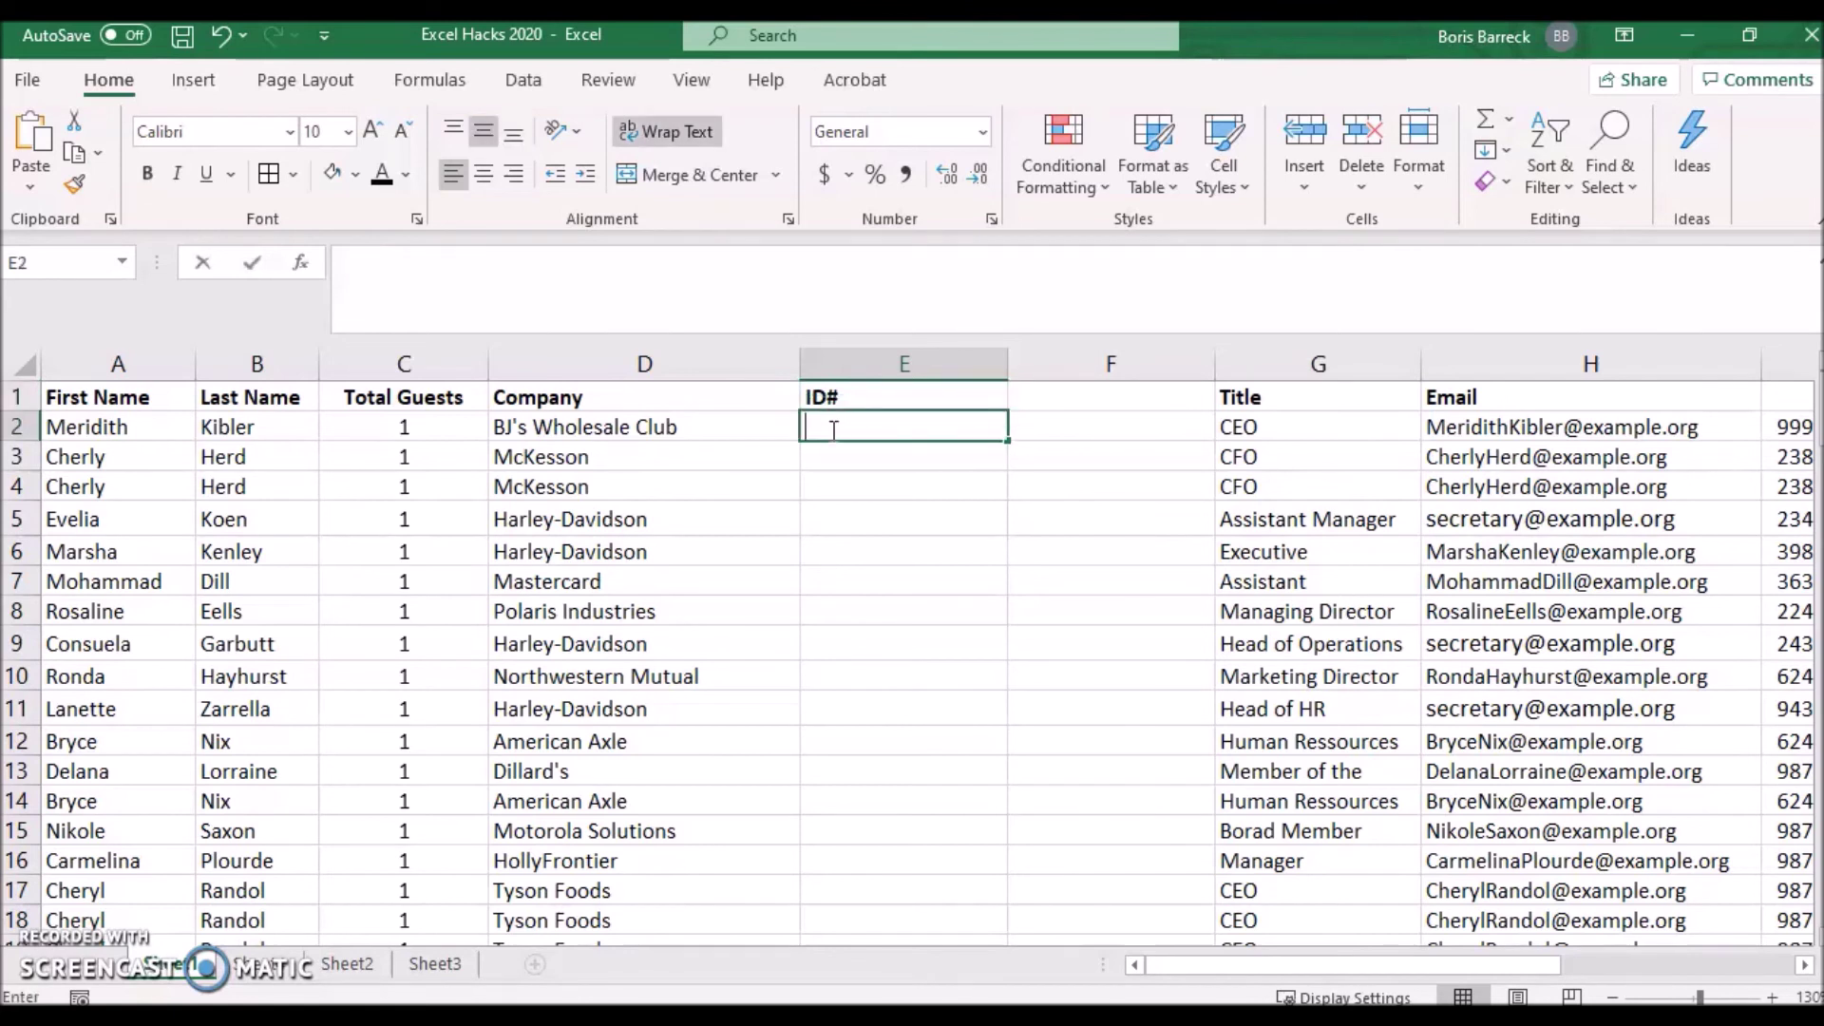
pyautogui.write('=')
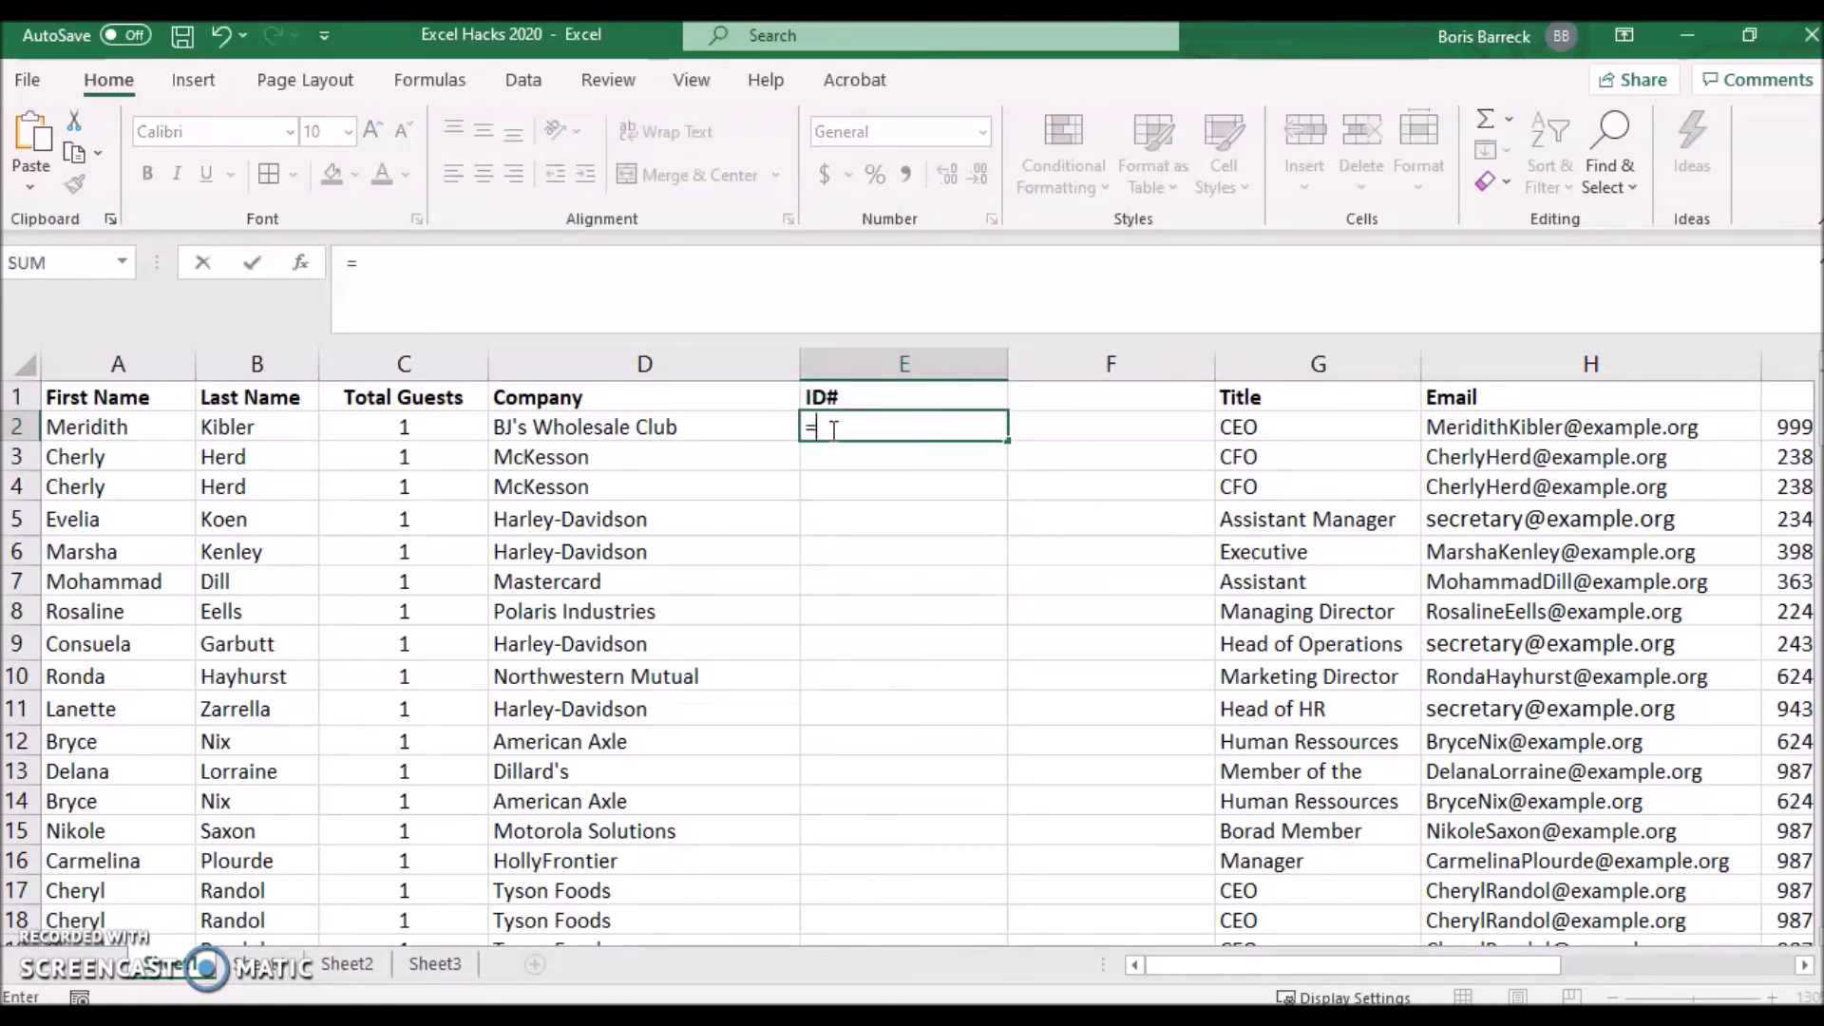
pyautogui.write('RAND')
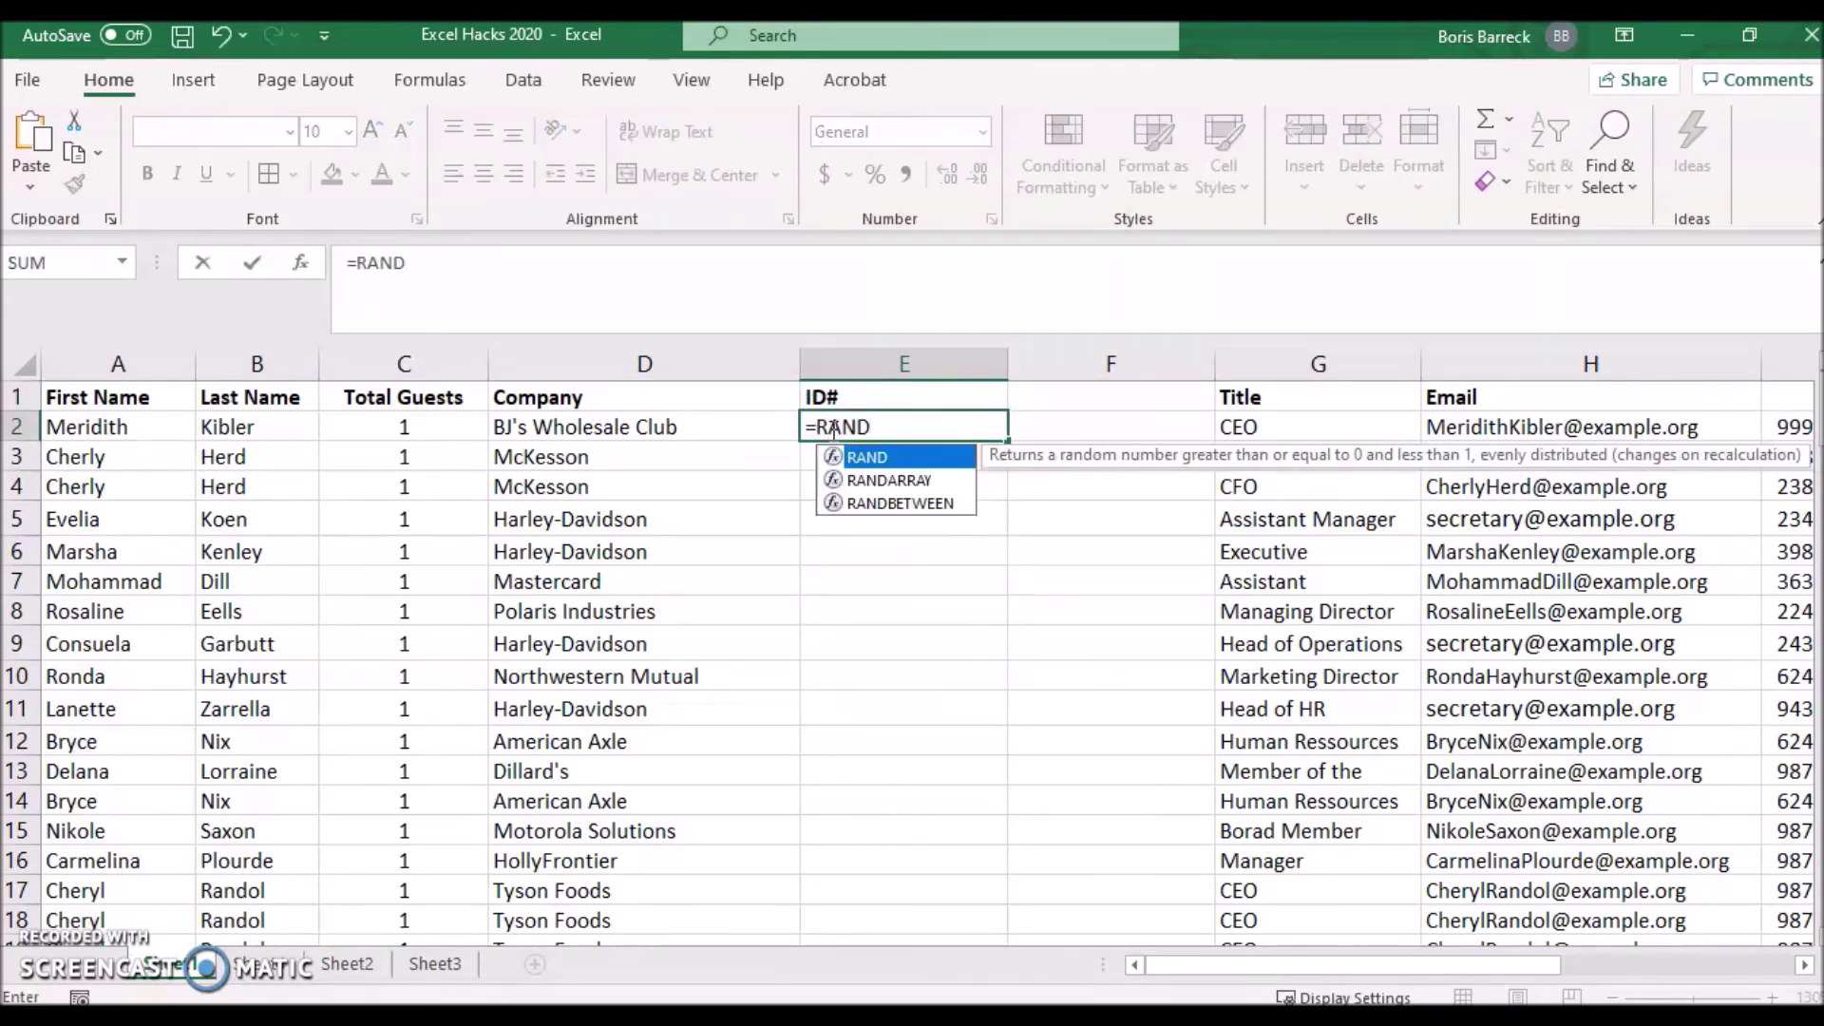
pyautogui.doubleClick(872, 502)
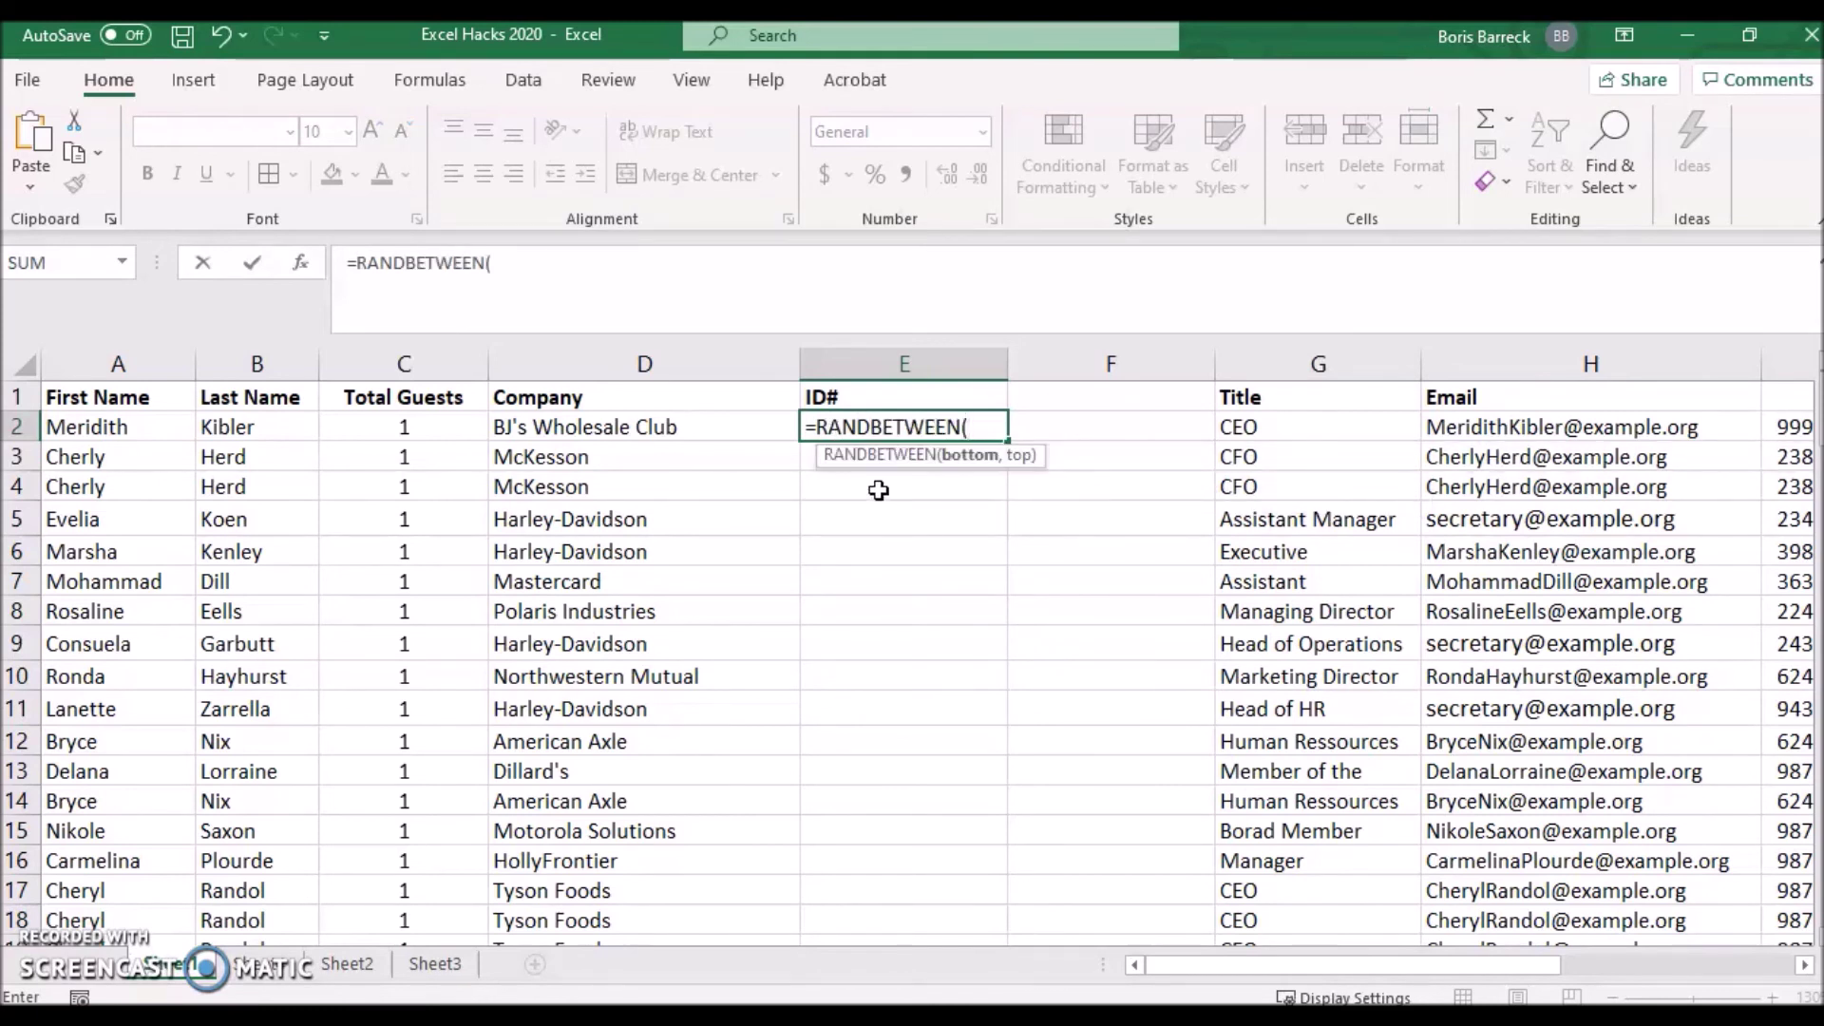
pyautogui.write('10000,')
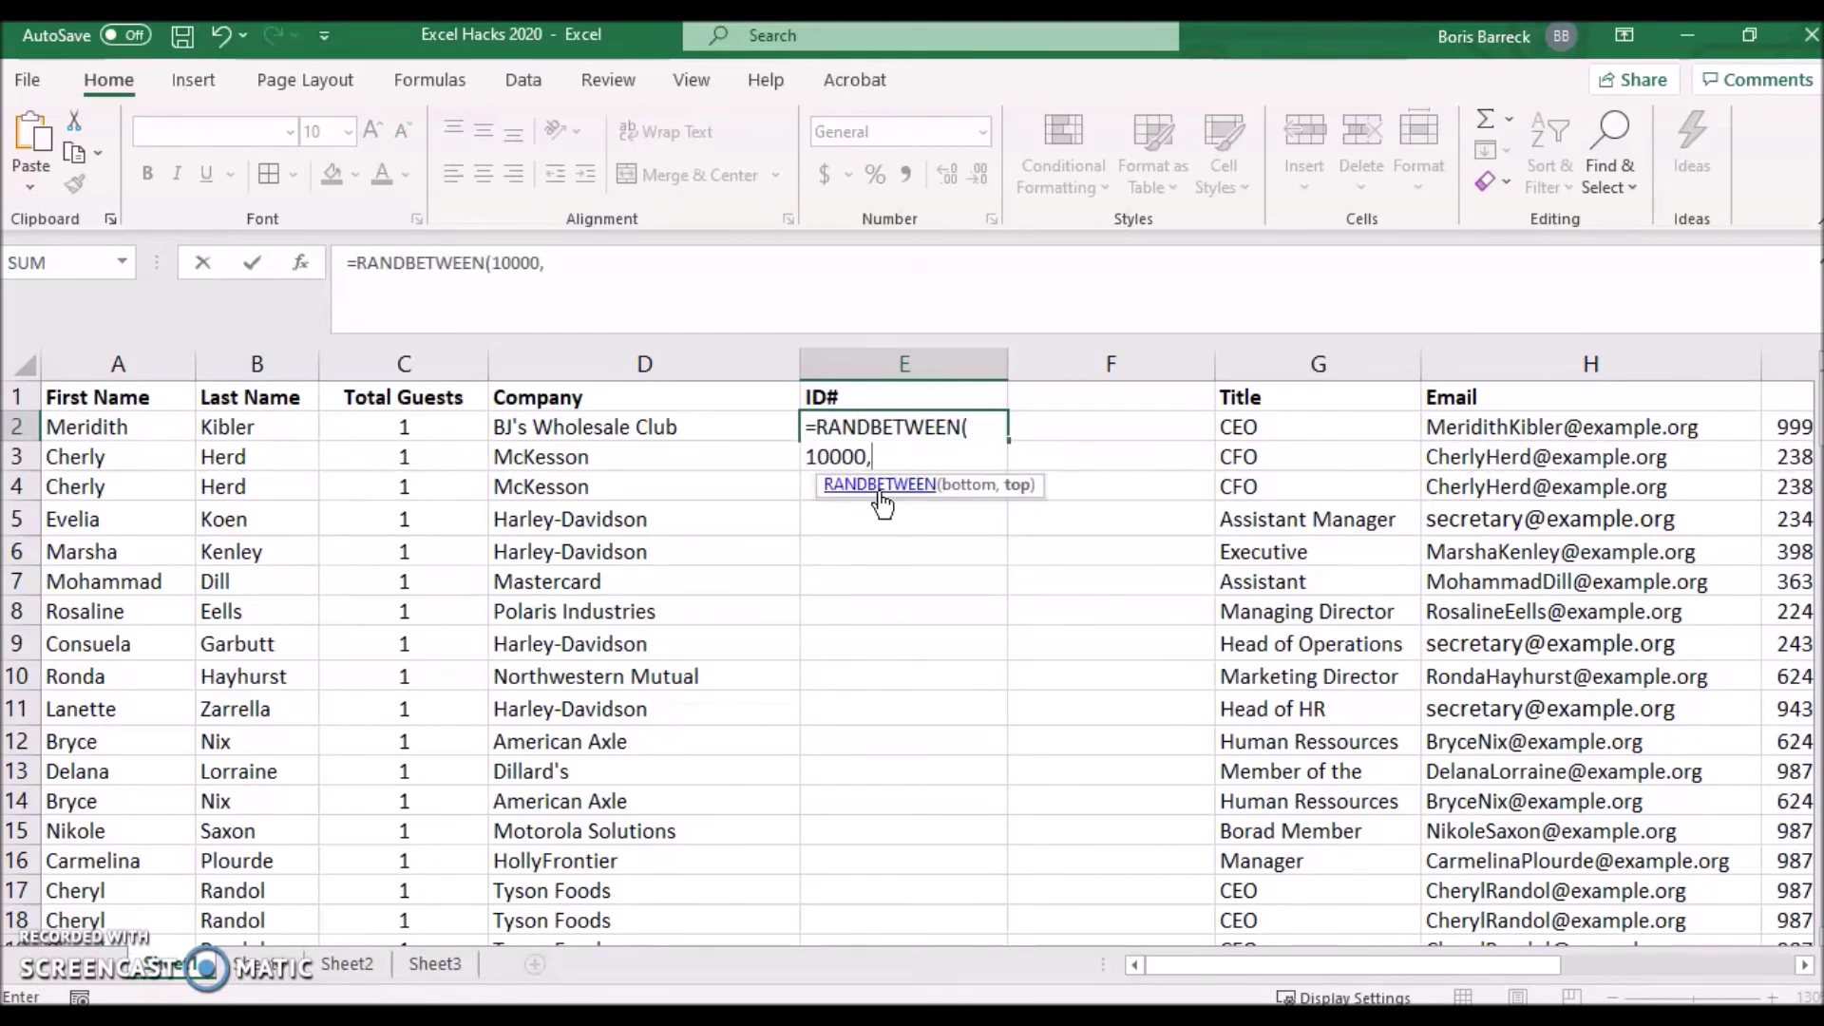
pyautogui.write('99999')
pyautogui.press('Return')
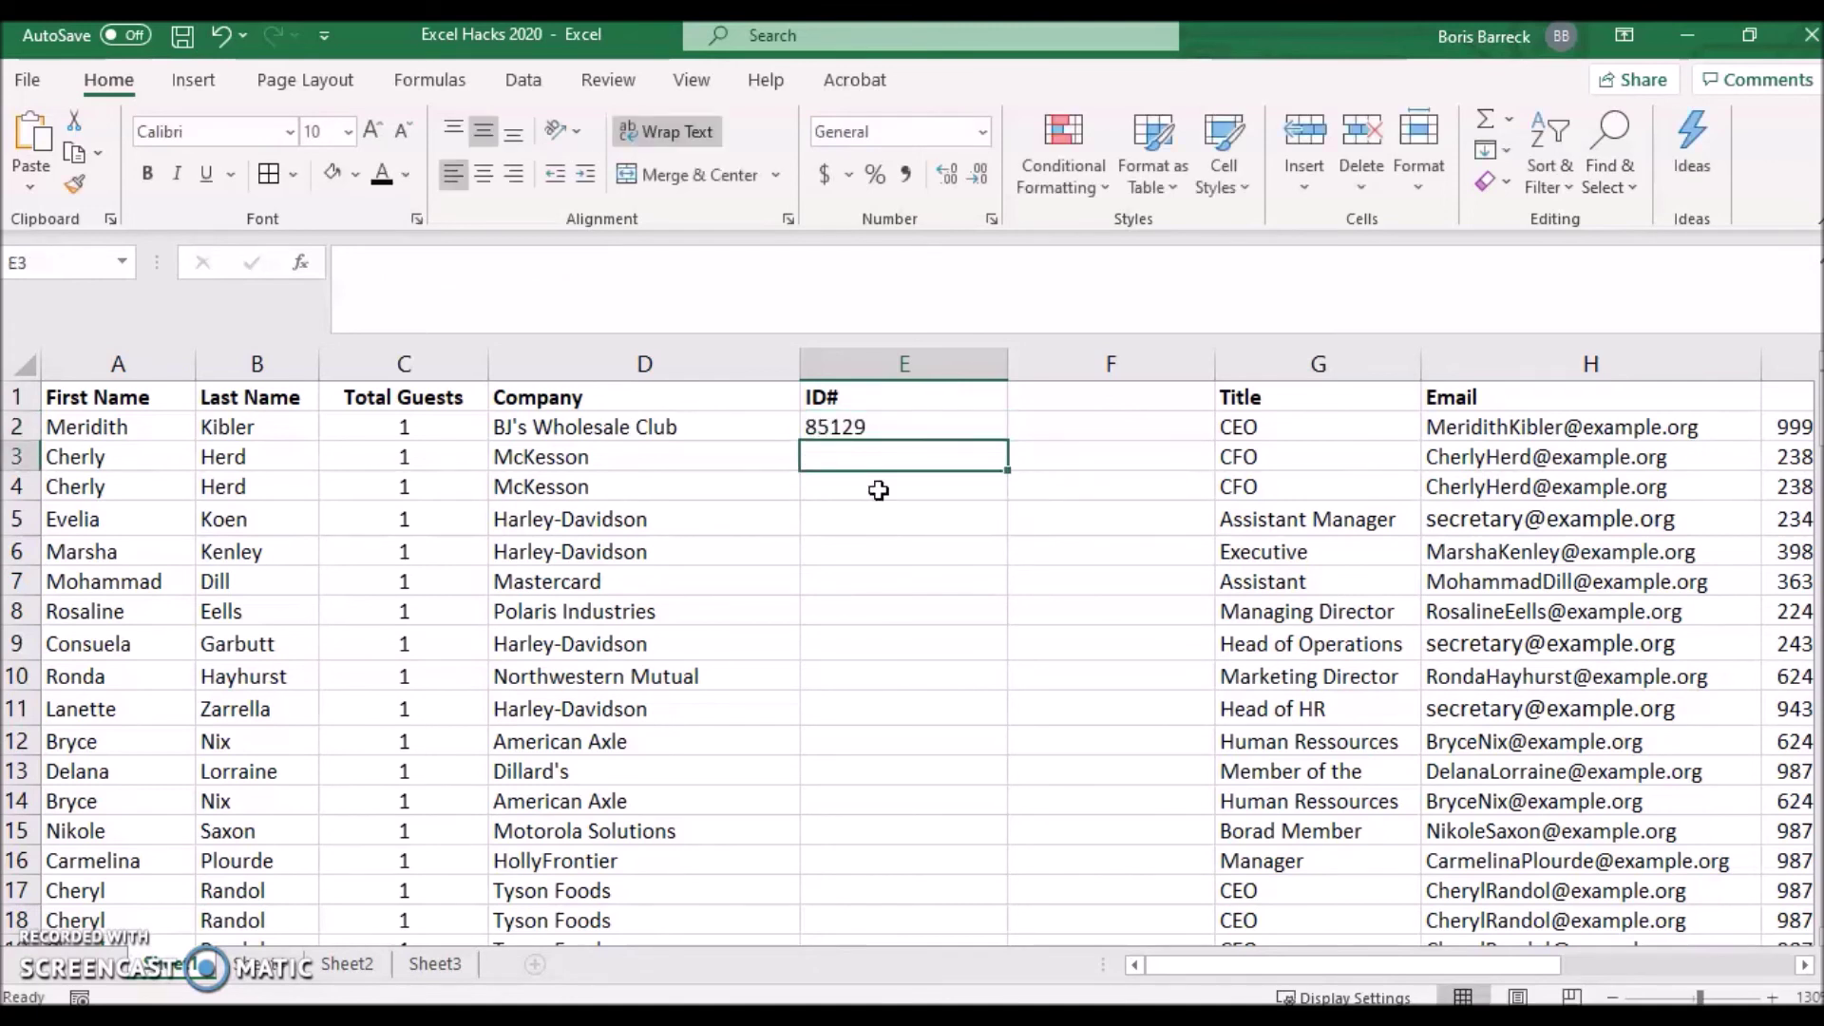
# Fill the random ID formula down column E, recalculate it, and select the ID# column.
pyautogui.click(888, 426)
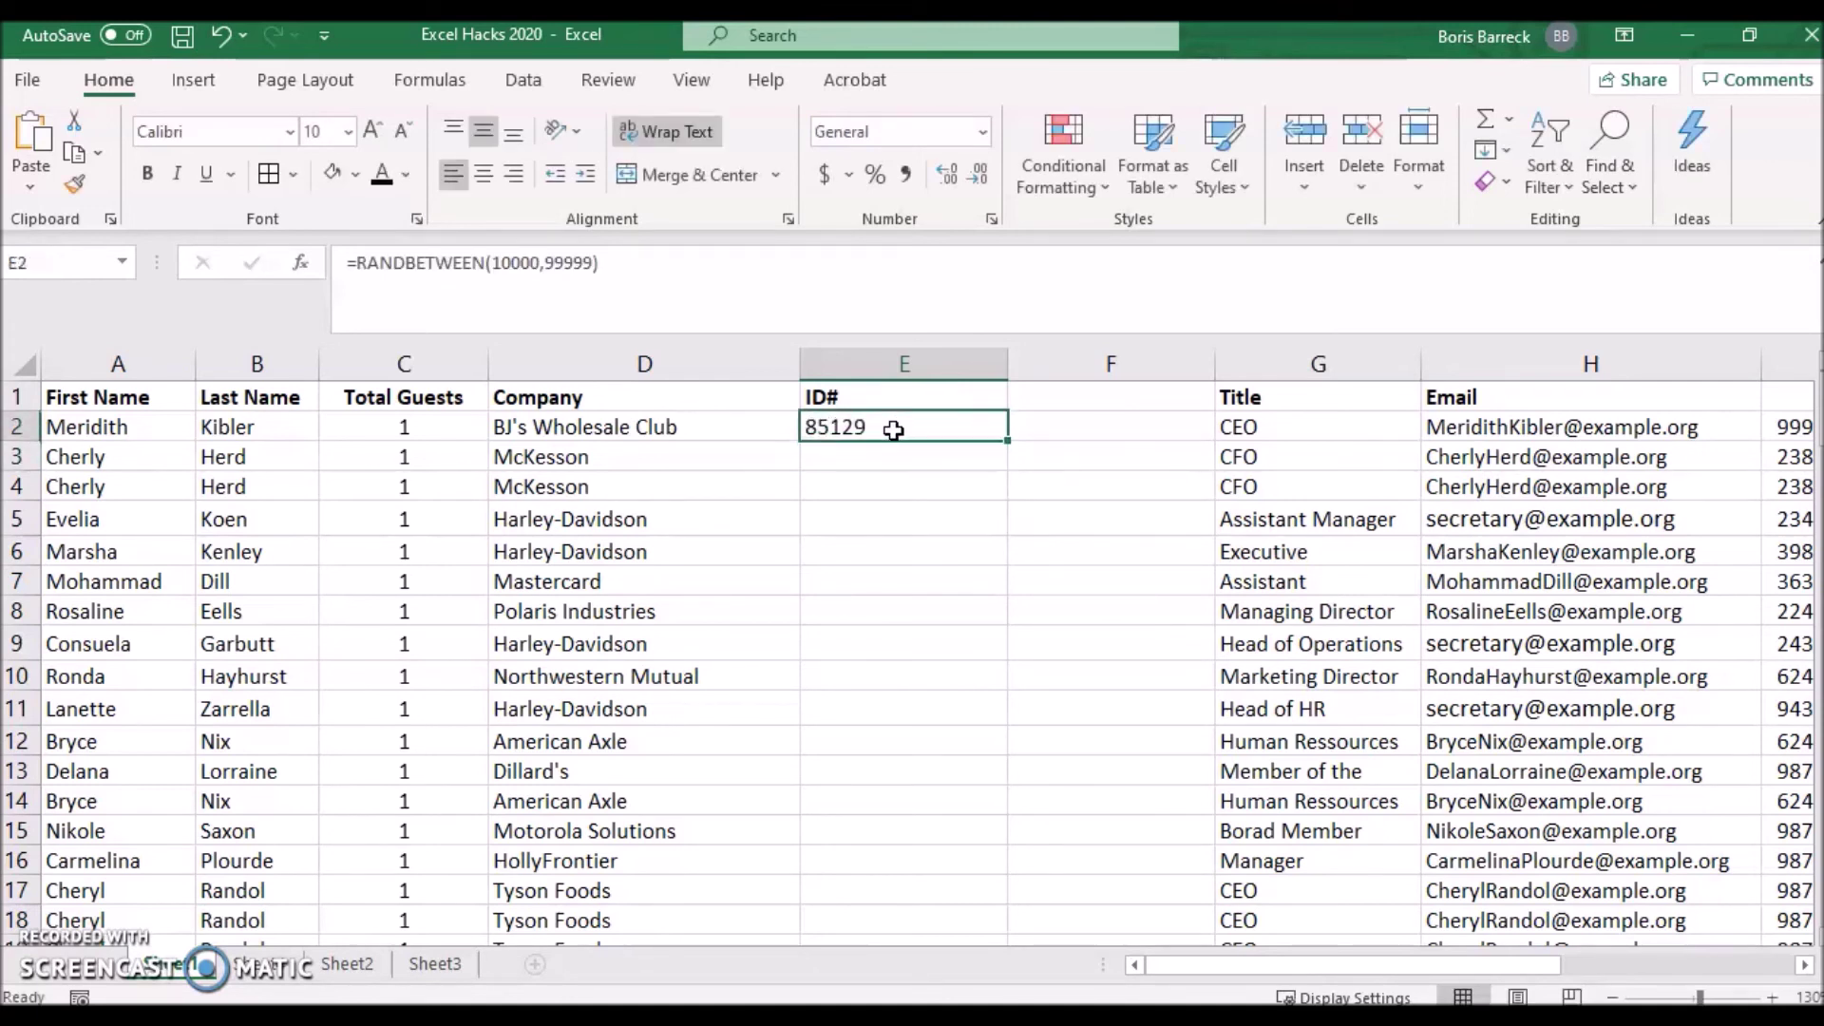
pyautogui.doubleClick(1005, 439)
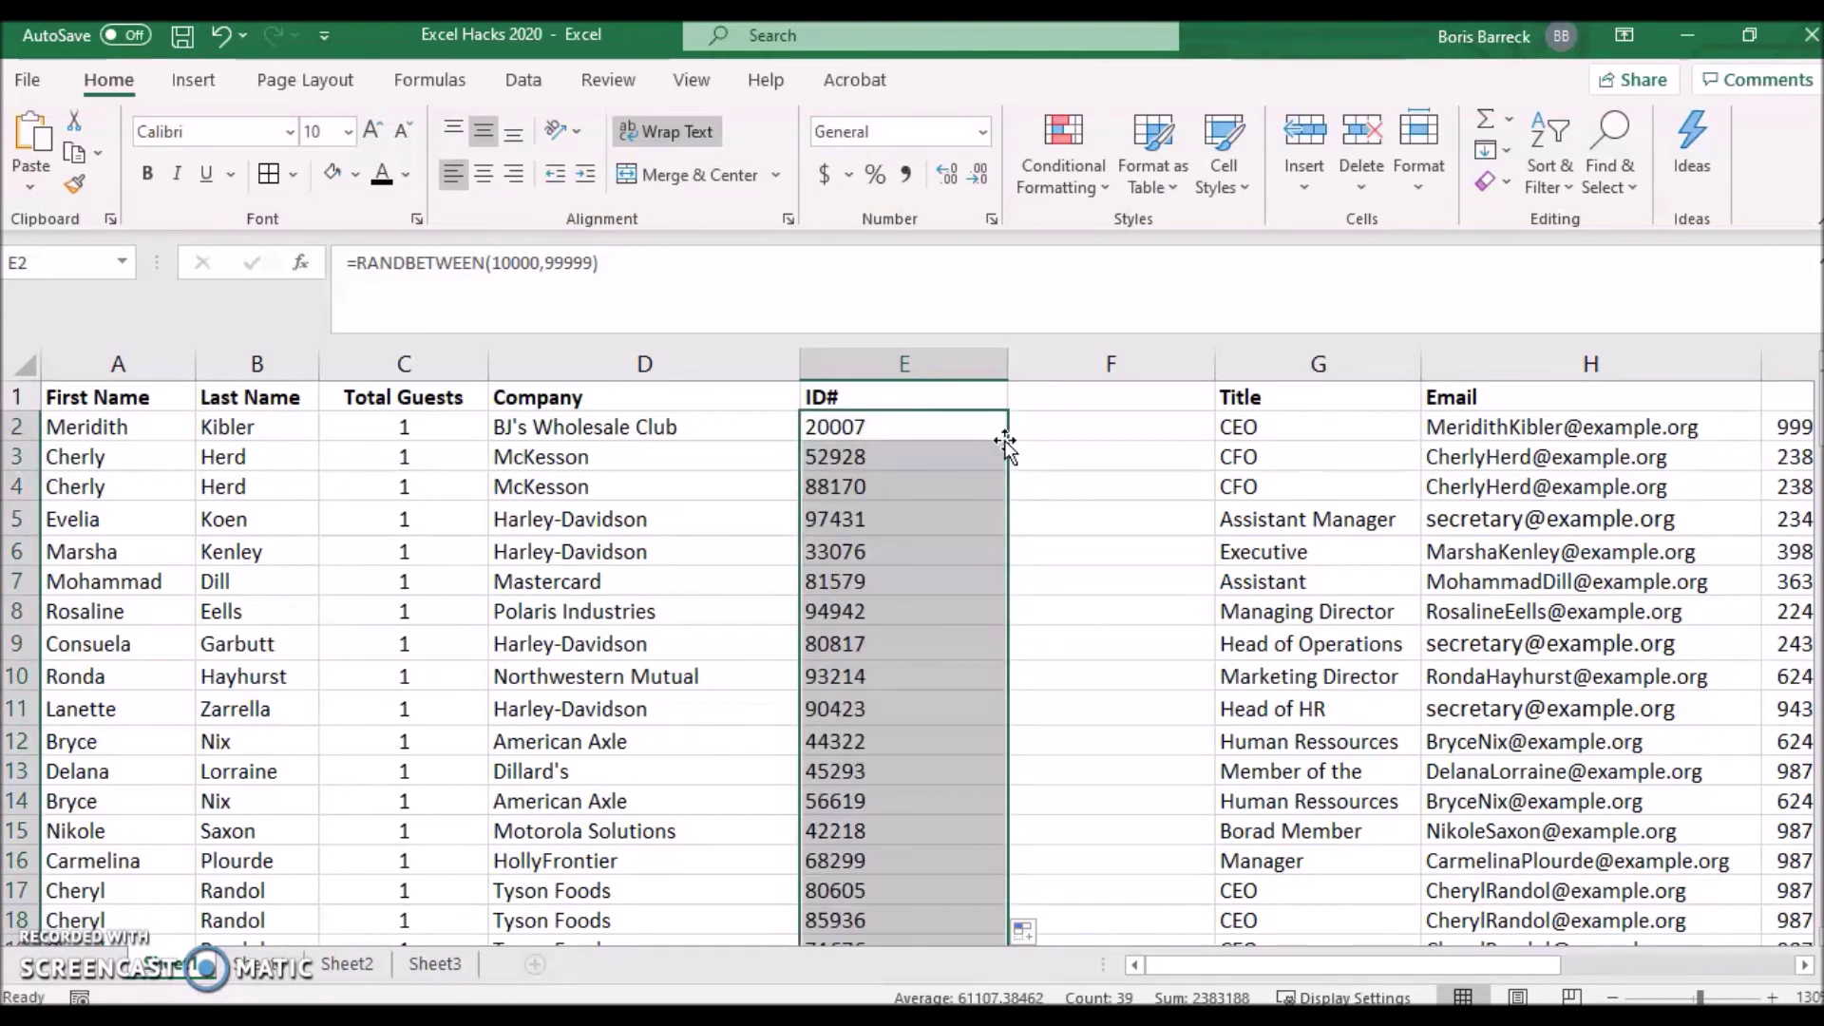
pyautogui.click(1002, 437)
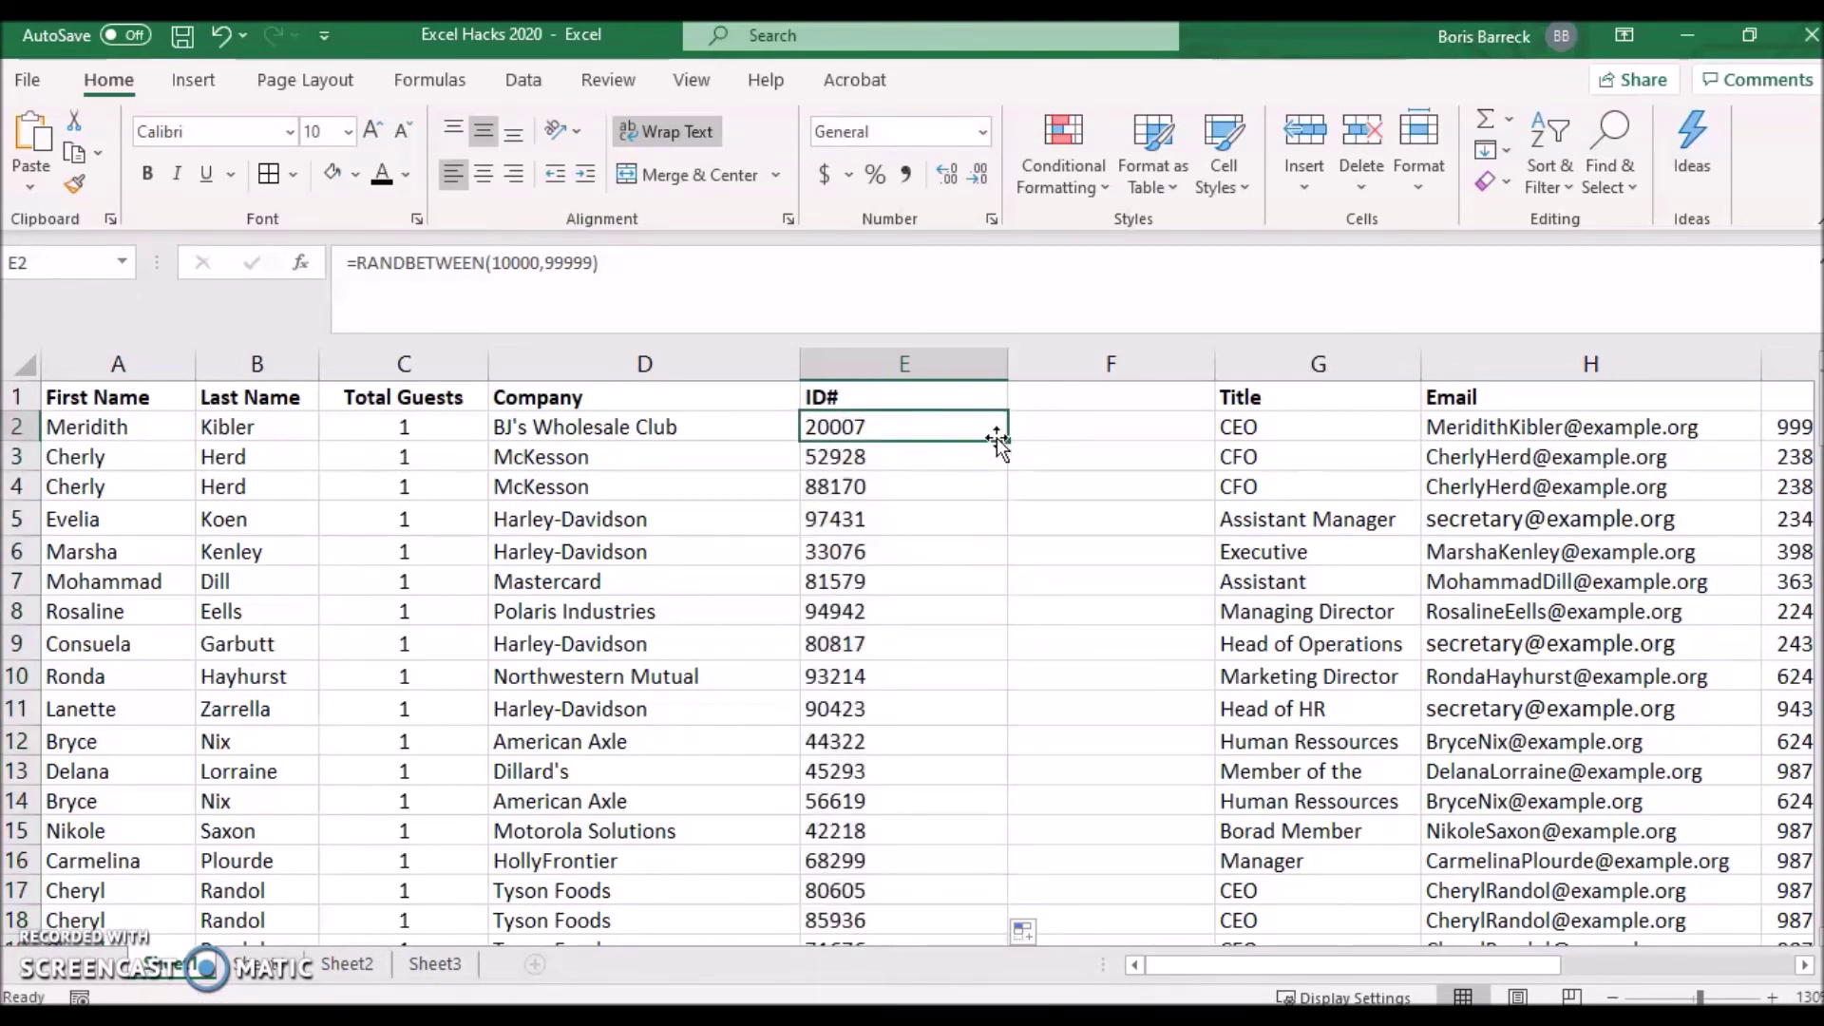
pyautogui.doubleClick(1007, 442)
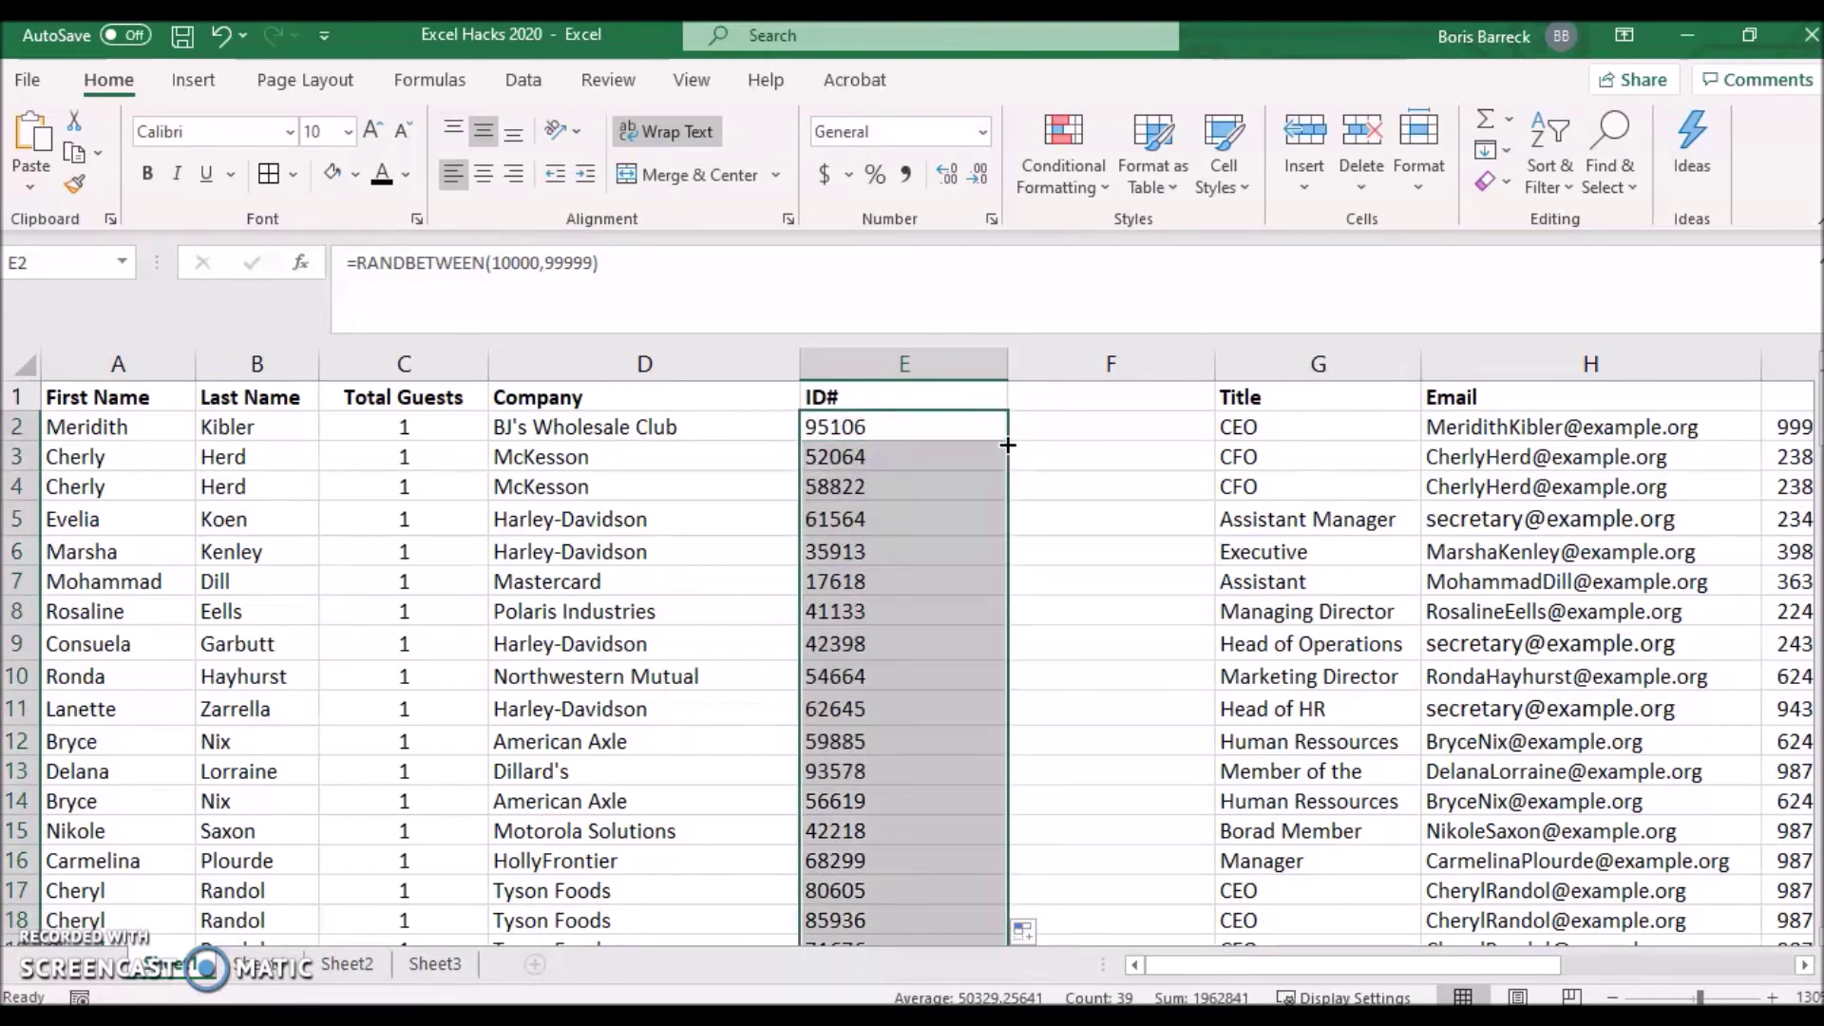
pyautogui.click(915, 456)
pyautogui.click(1069, 461)
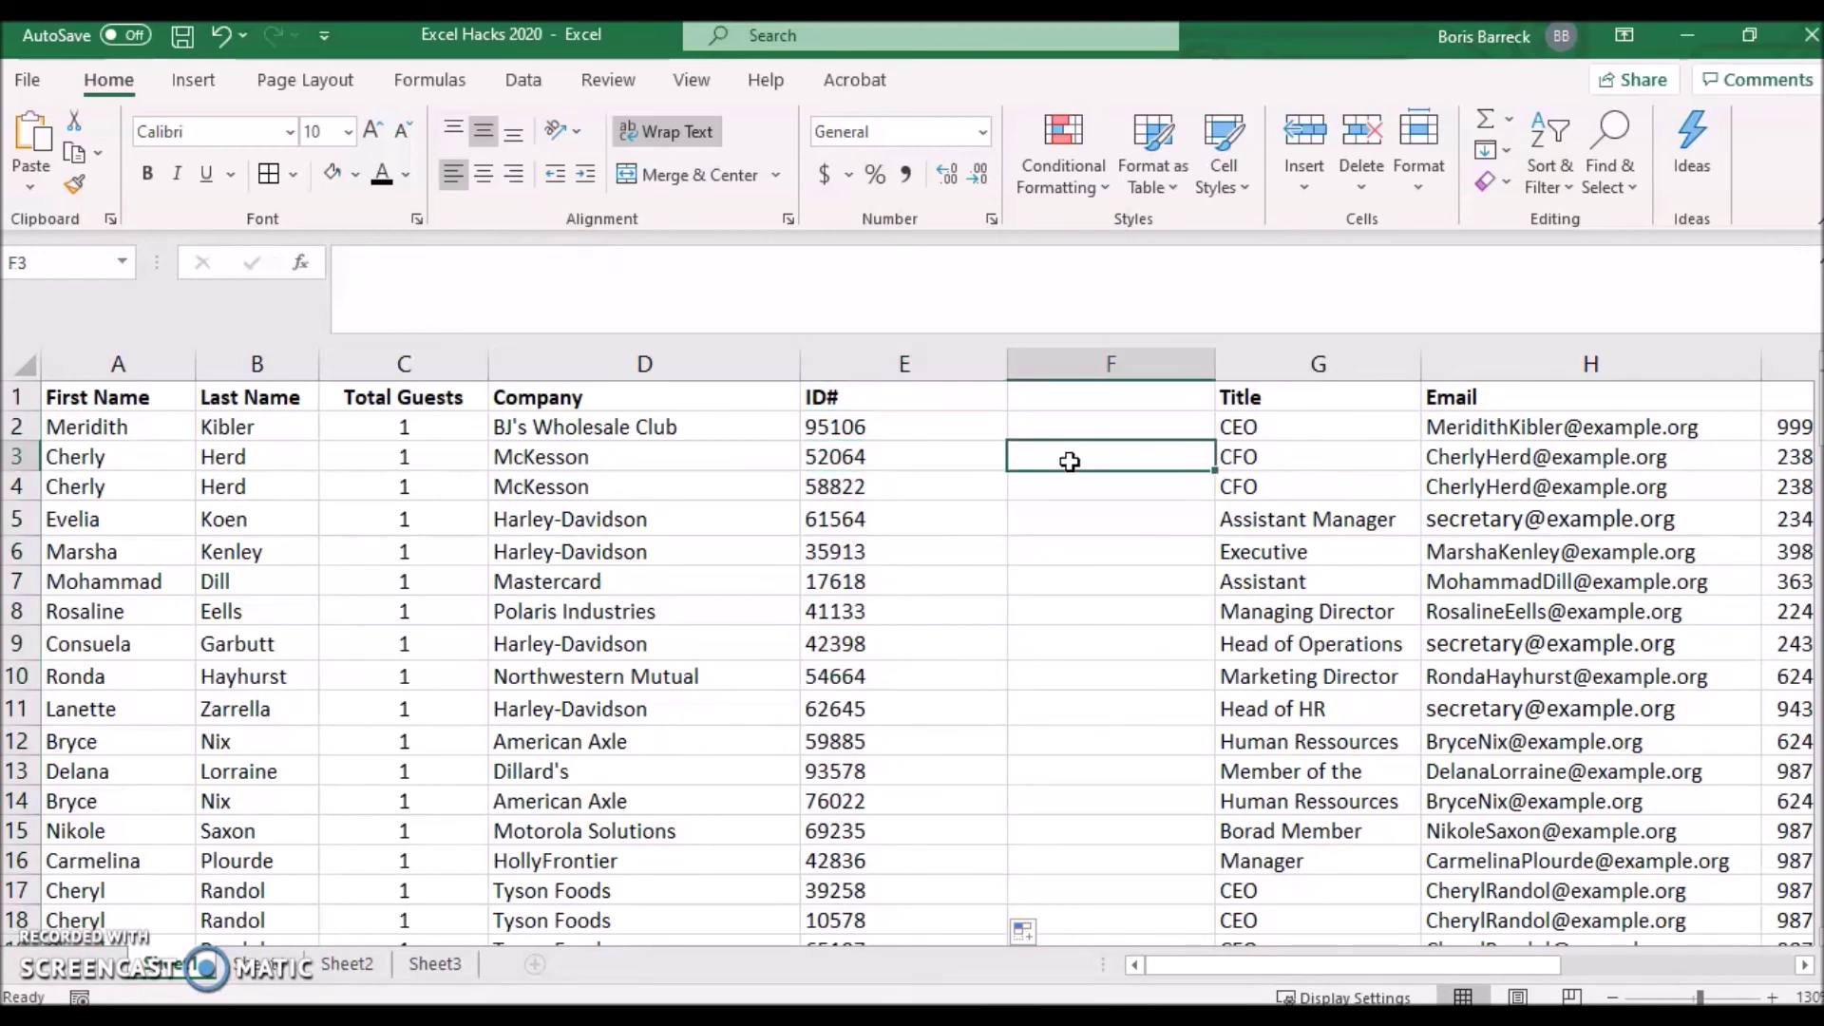
pyautogui.click(906, 424)
pyautogui.doubleClick(905, 423)
pyautogui.press('Return')
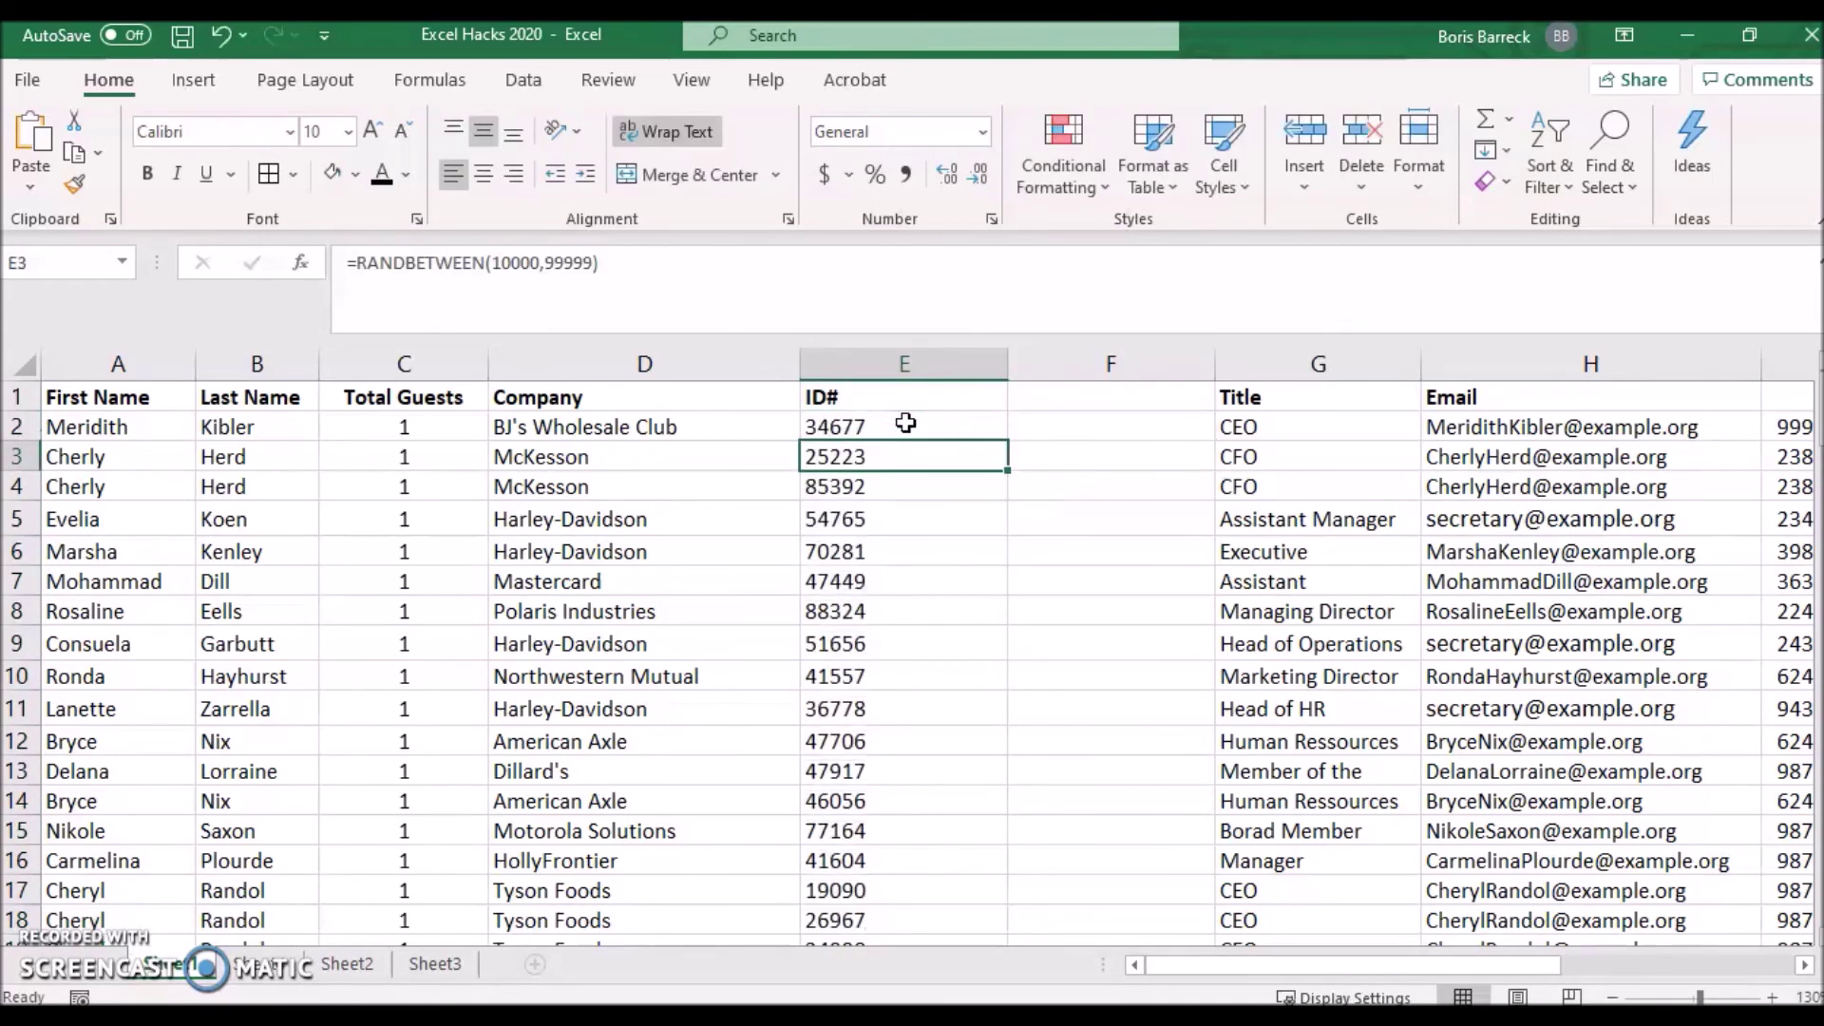
pyautogui.click(903, 367)
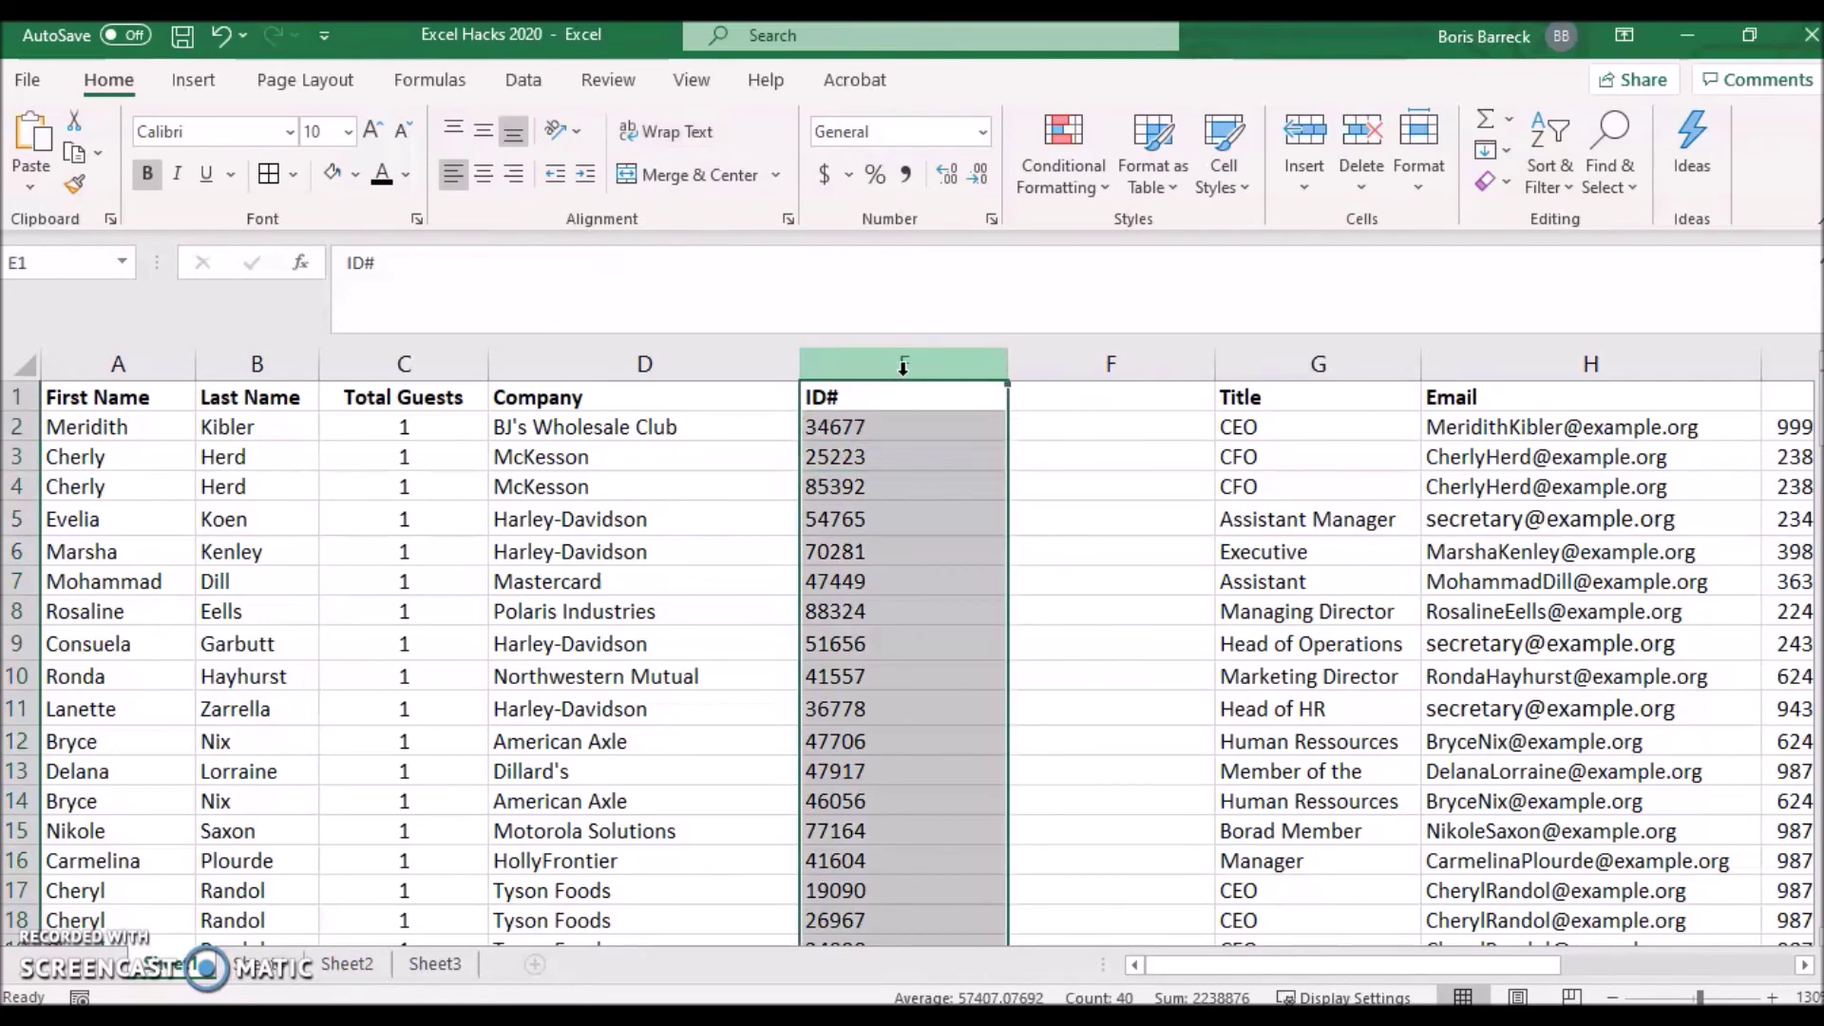
# Paste the ID# column into column F as fixed values.
pyautogui.hotkey('ctrl', 'c')
pyautogui.click(1038, 395)
pyautogui.rightClick(1038, 395)
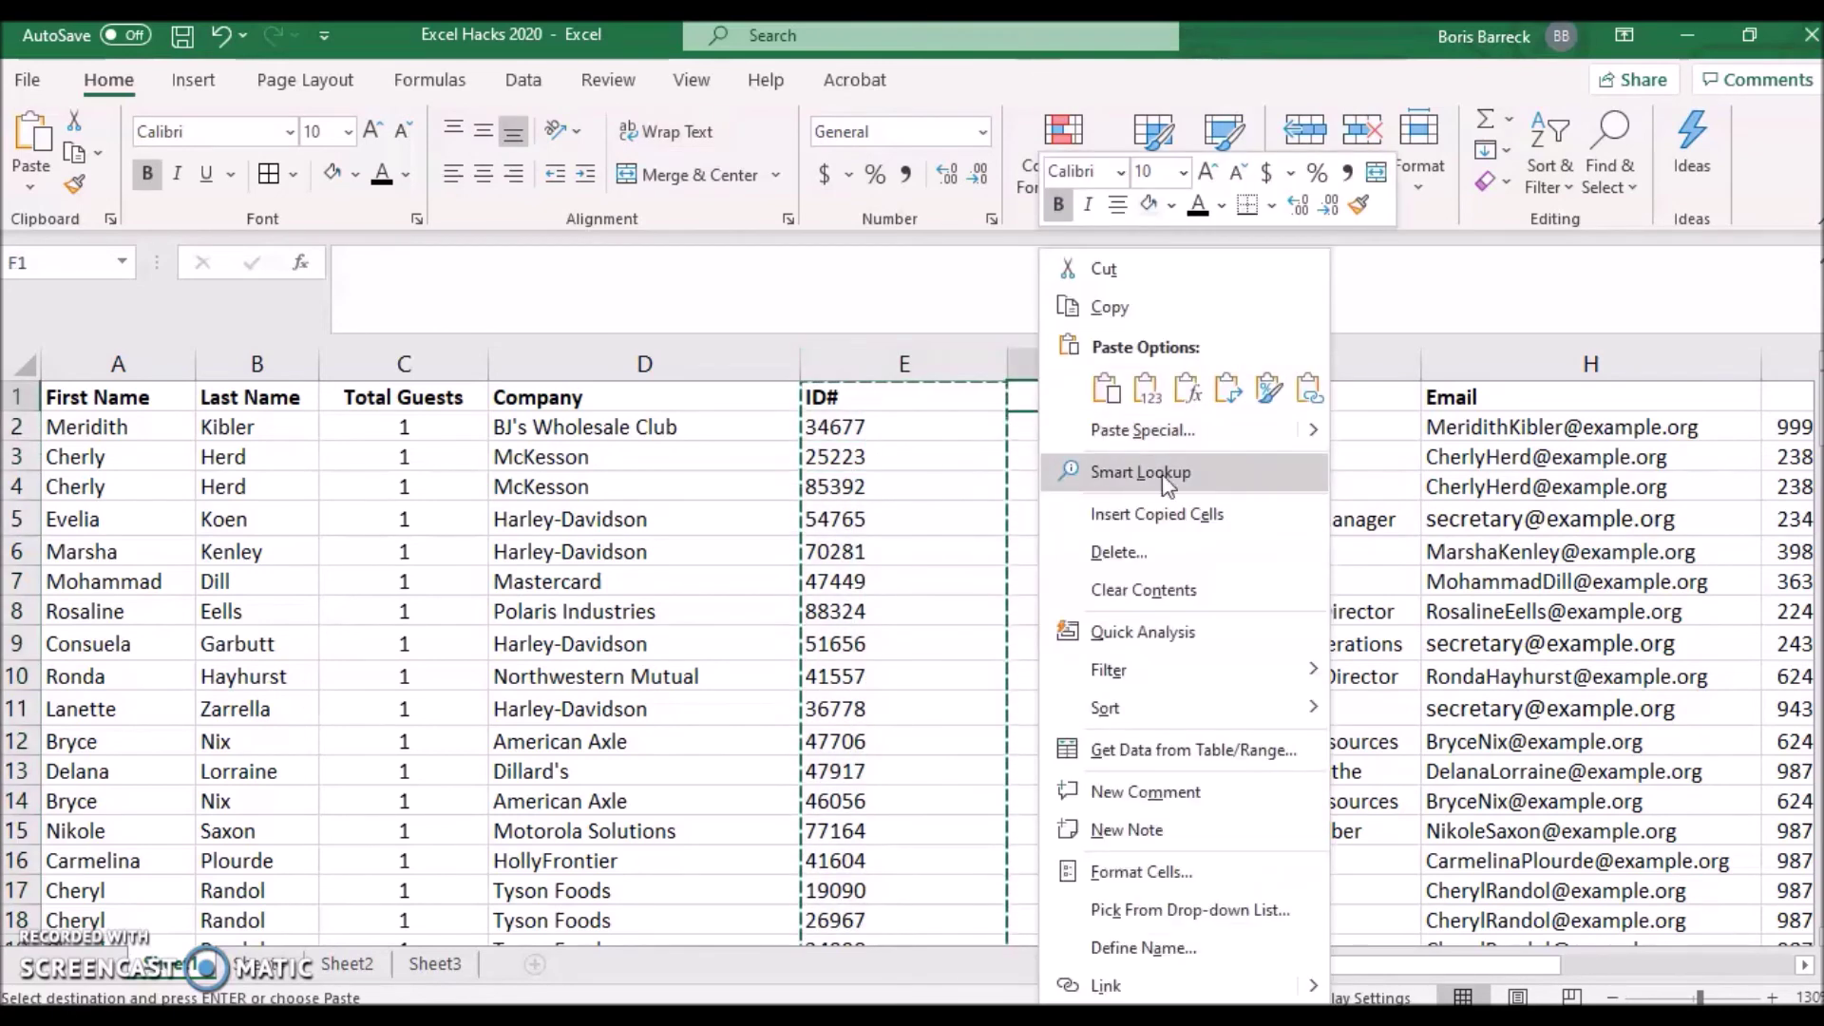
pyautogui.moveTo(1320, 427)
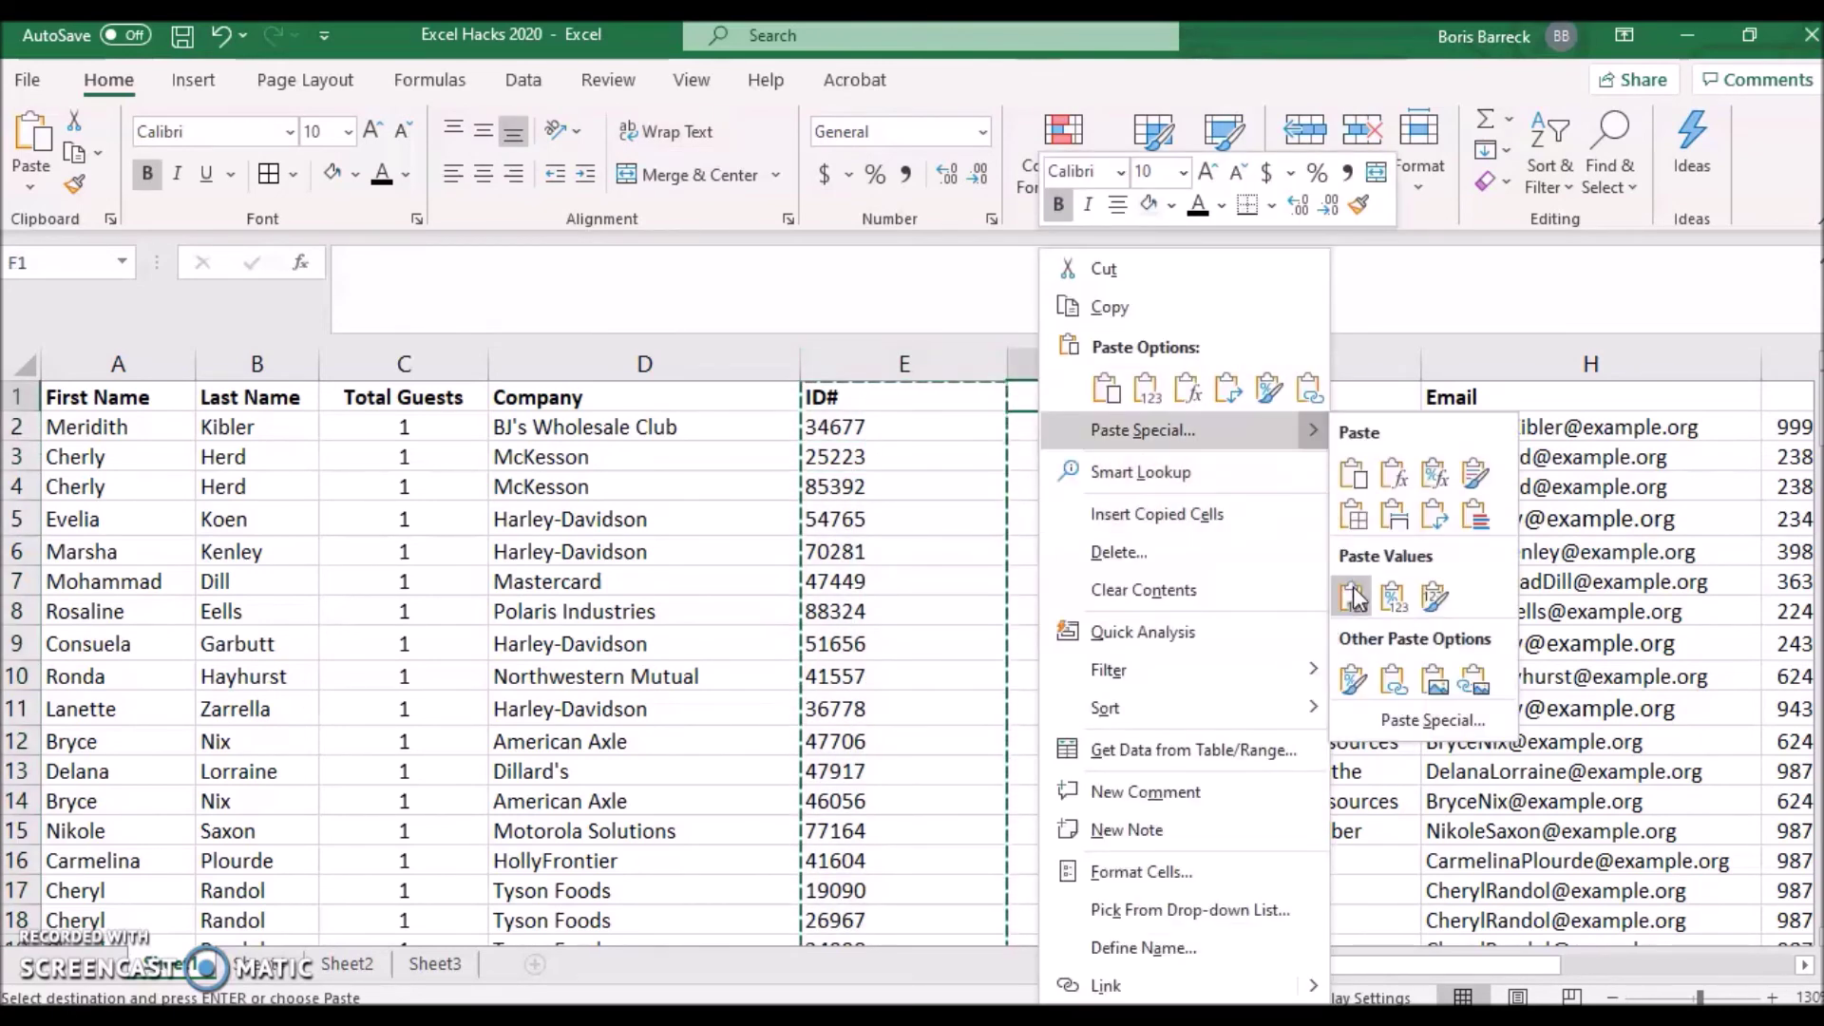
pyautogui.click(1354, 596)
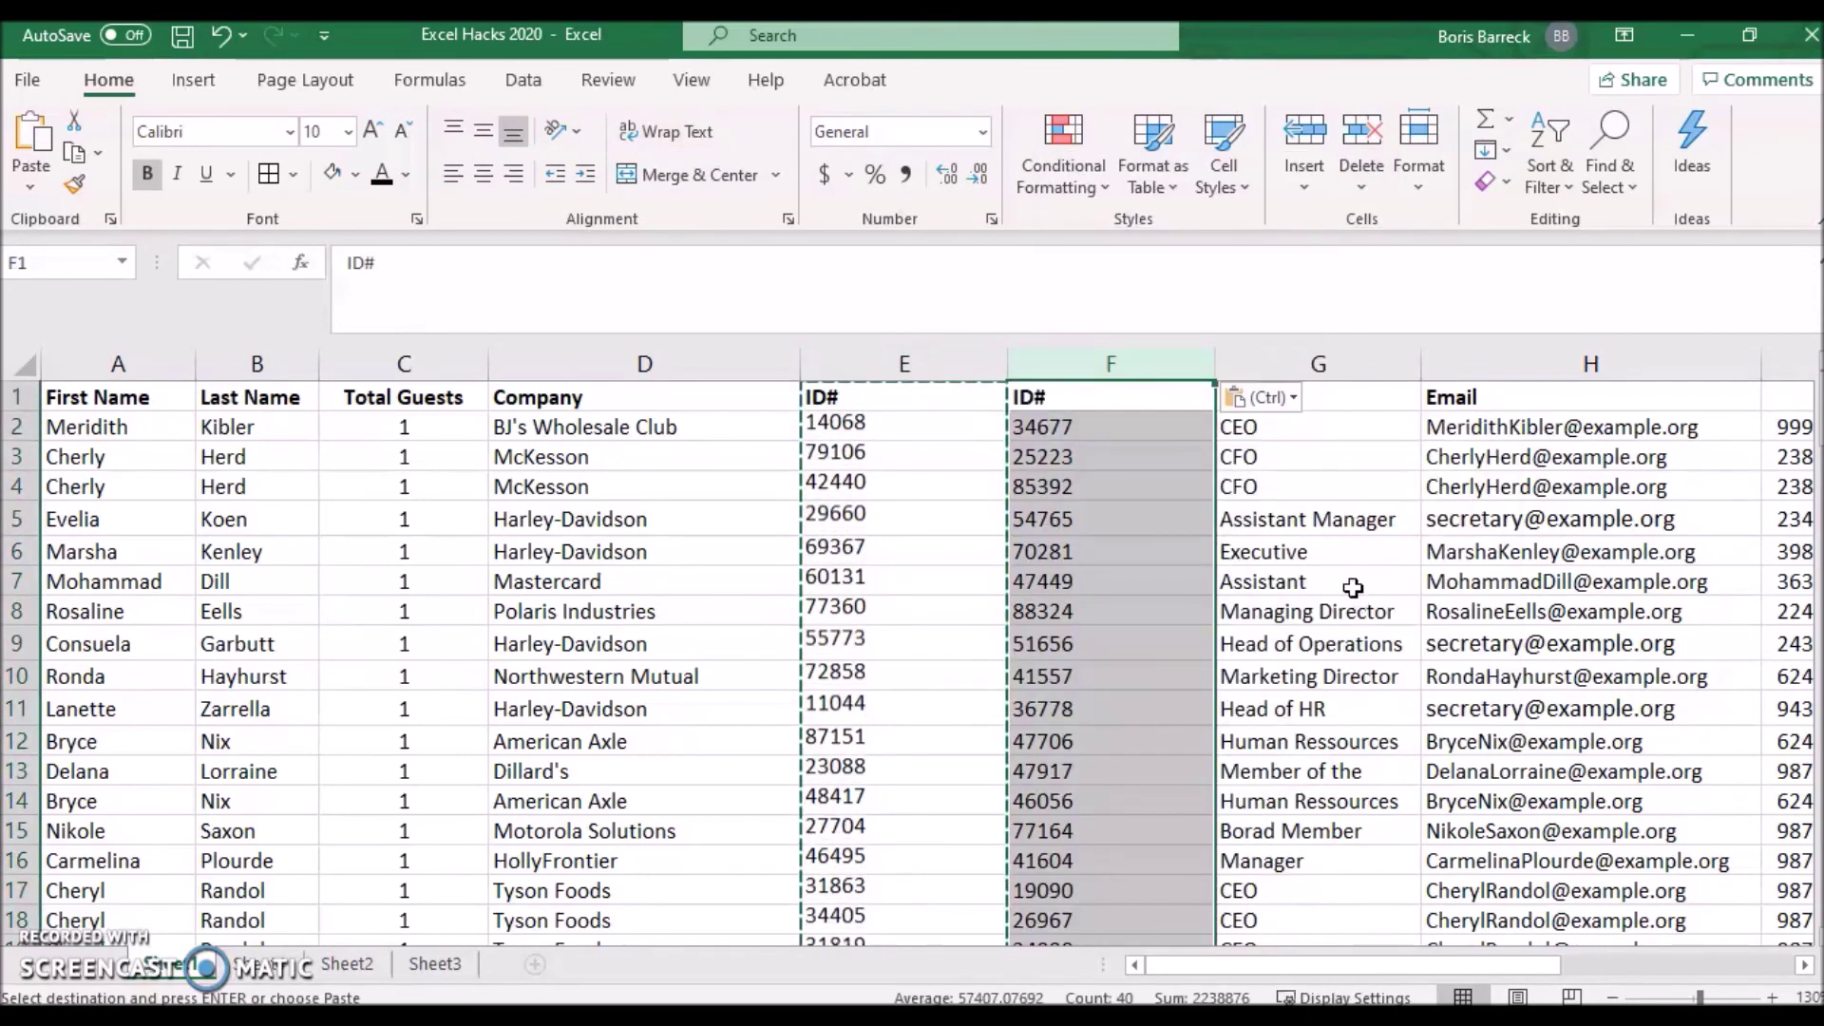
# Delete the original formula-based ID column E.
pyautogui.click(907, 364)
pyautogui.rightClick(912, 371)
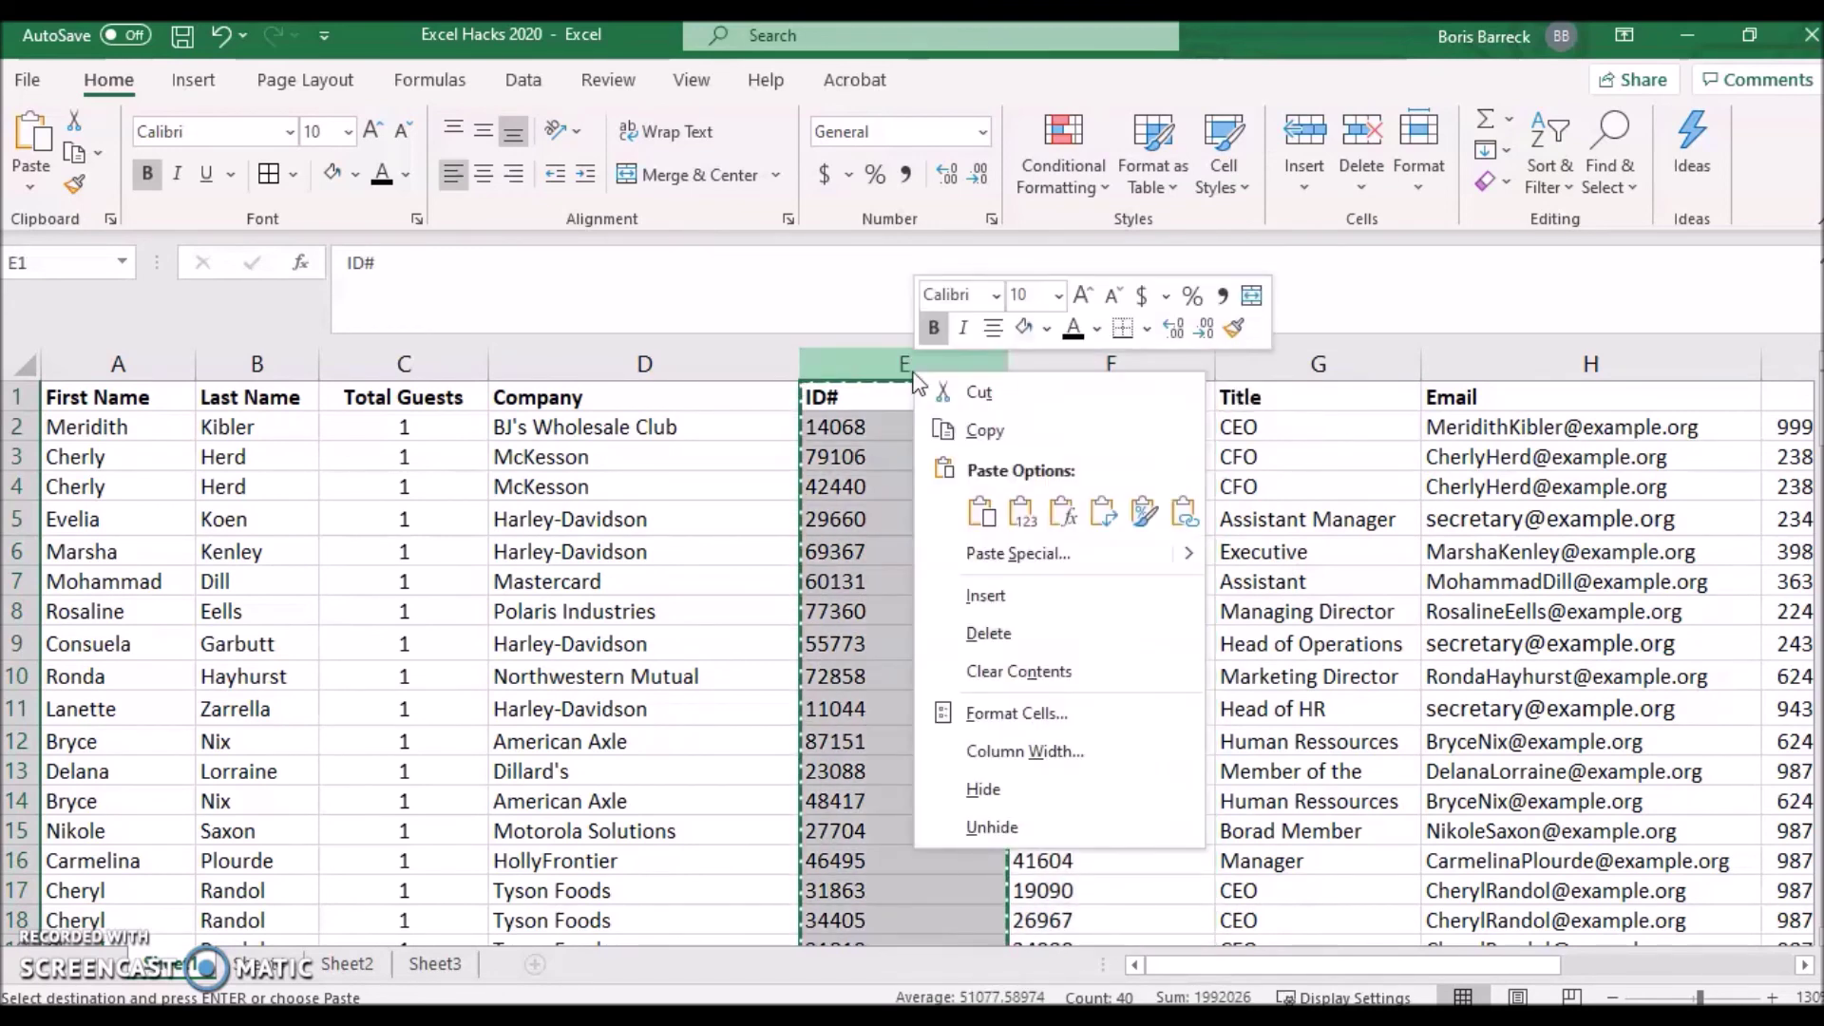
pyautogui.click(994, 636)
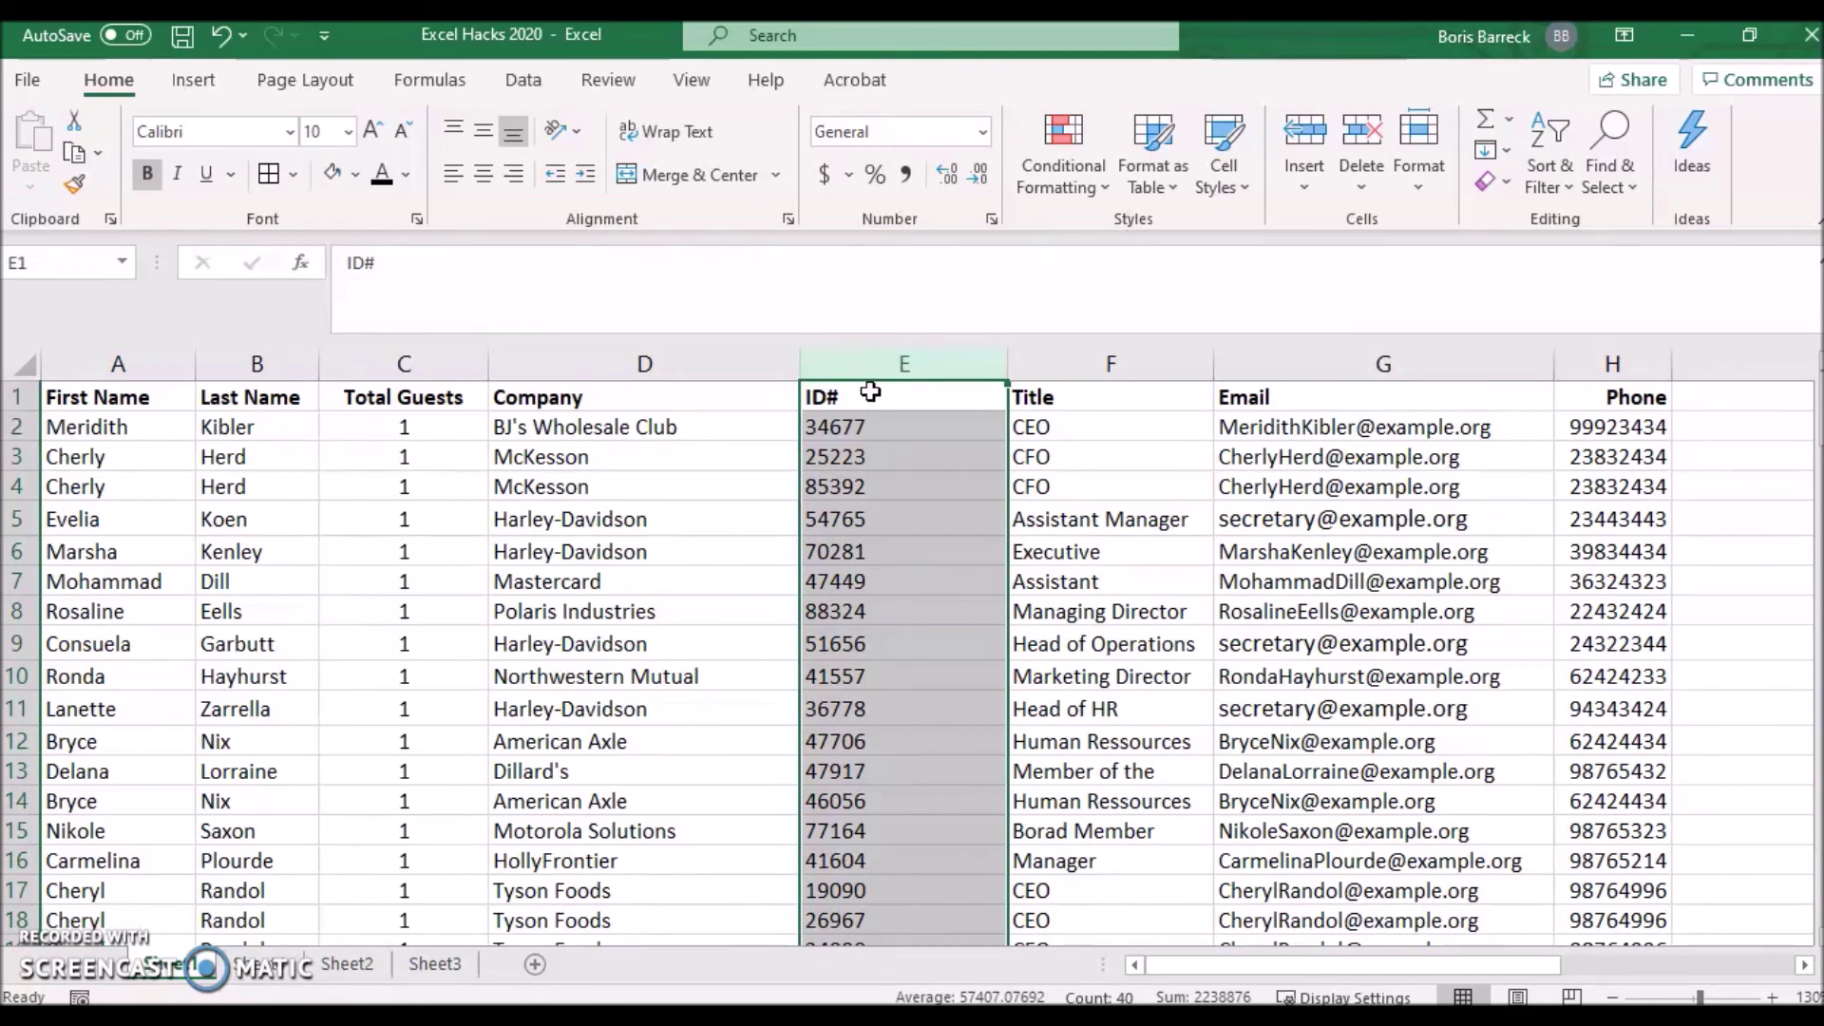
# Highlight unique ID# values in column E with Green Fill with Dark Green Text.
pyautogui.click(1093, 195)
pyautogui.moveTo(1197, 243)
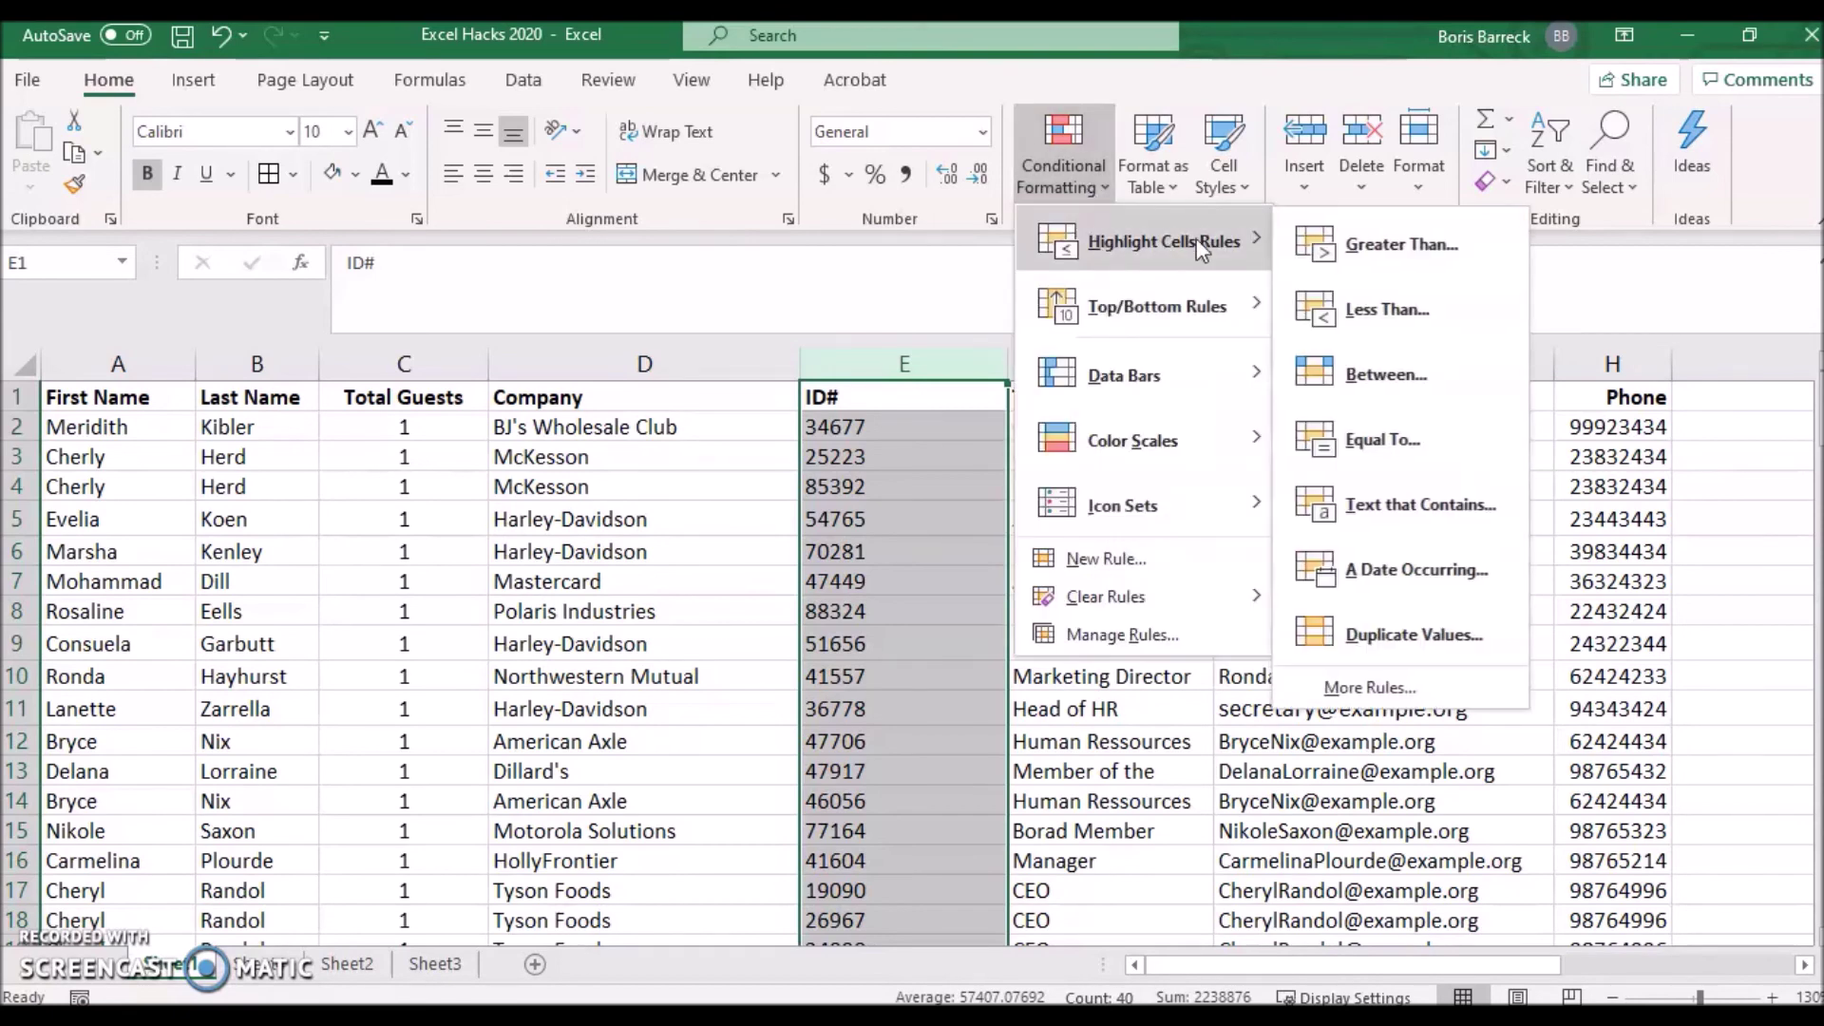
pyautogui.click(1381, 653)
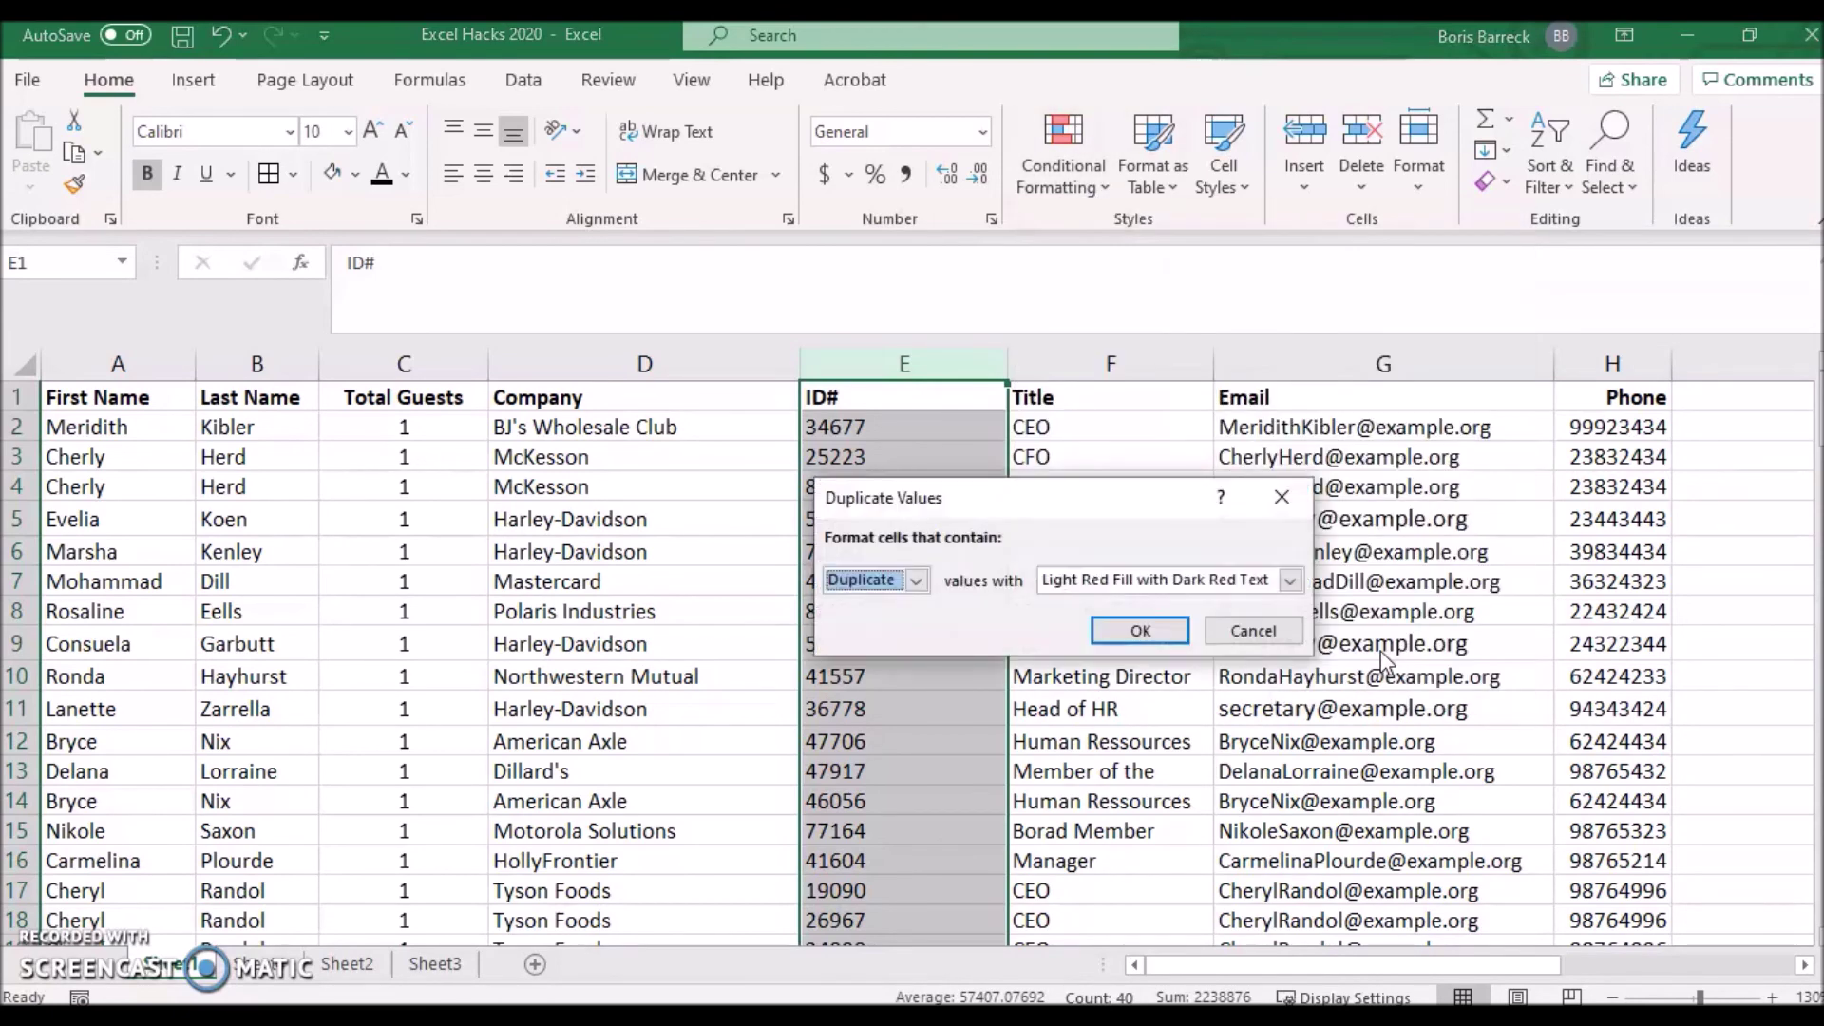
pyautogui.click(916, 581)
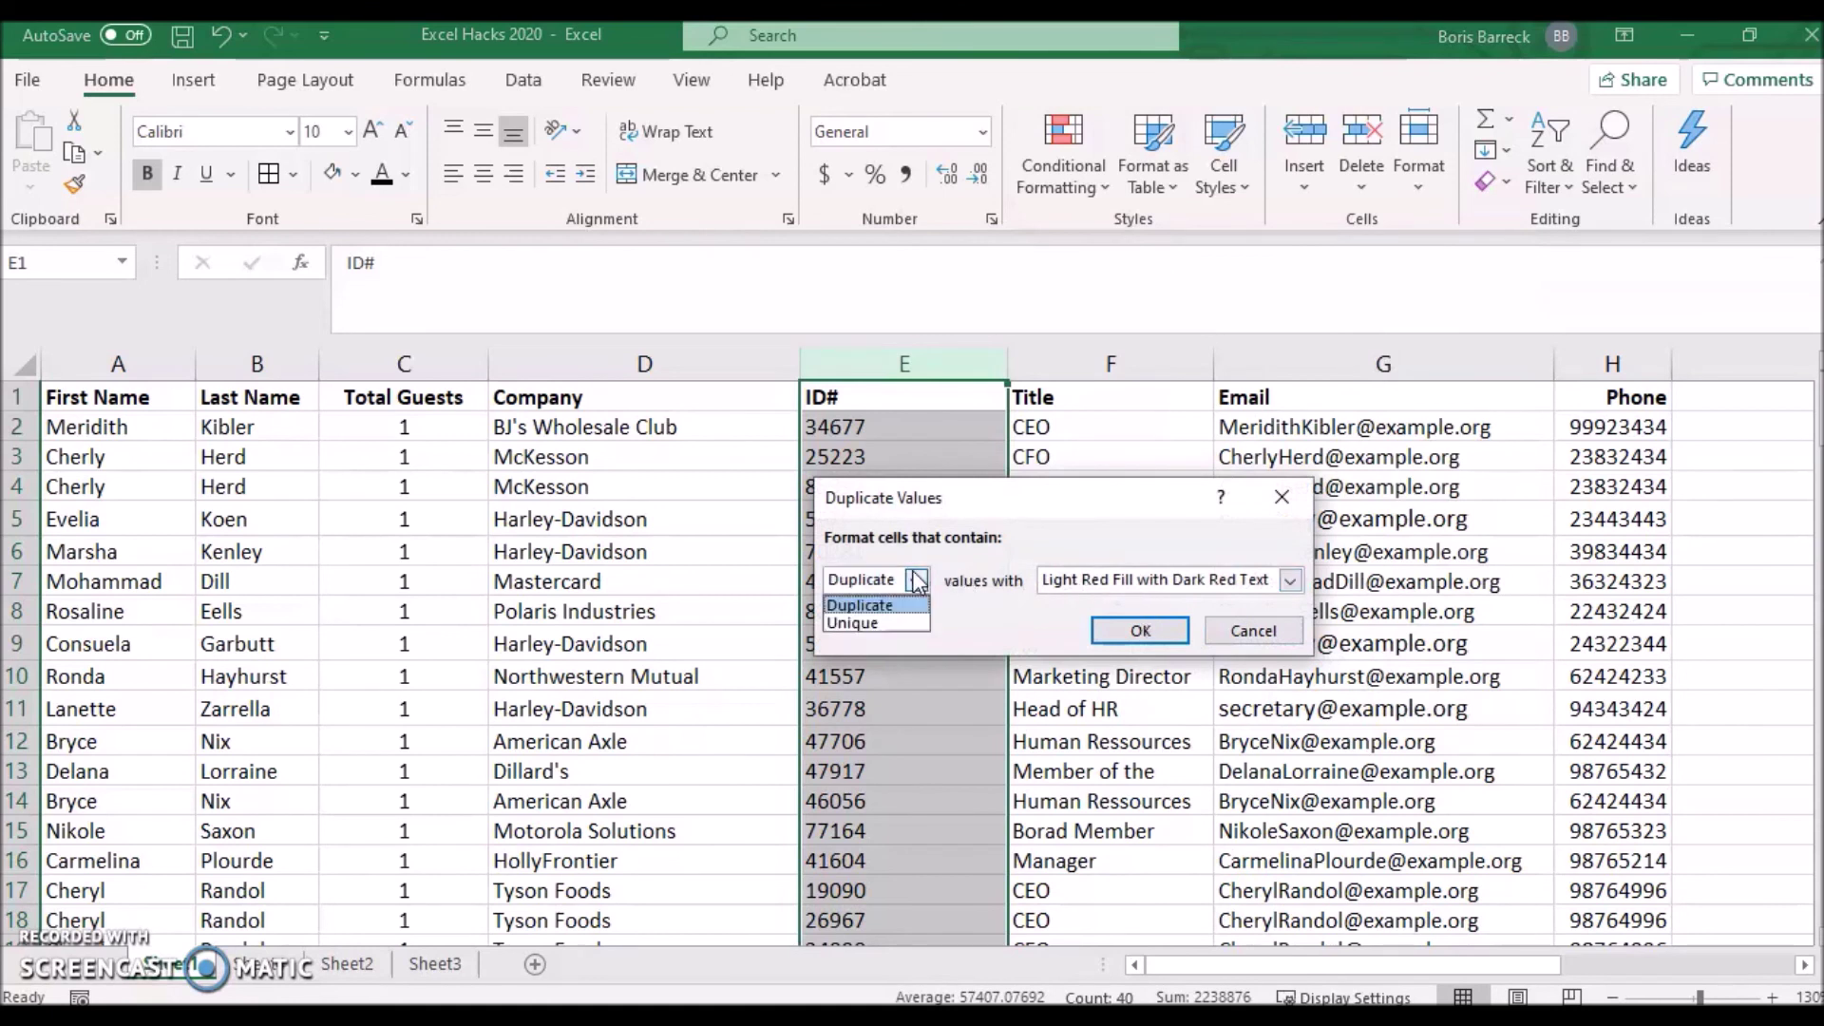
pyautogui.click(854, 622)
pyautogui.click(1286, 581)
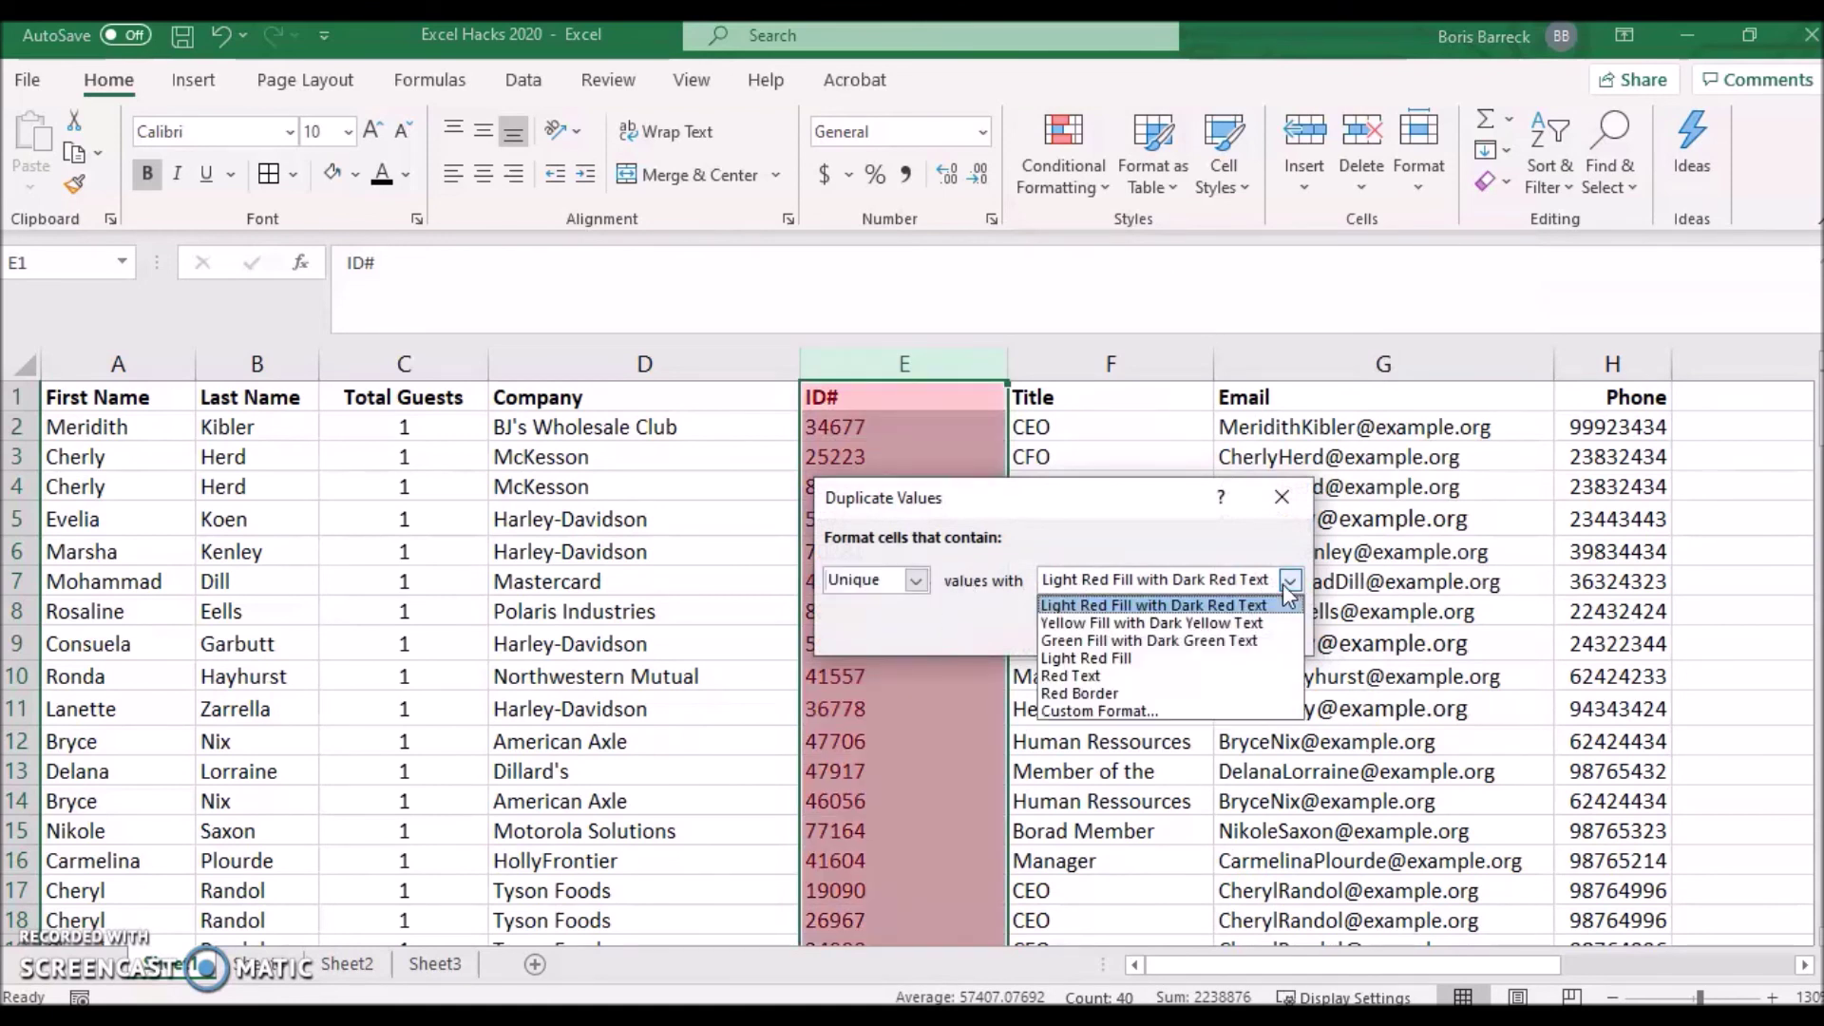
pyautogui.click(1197, 639)
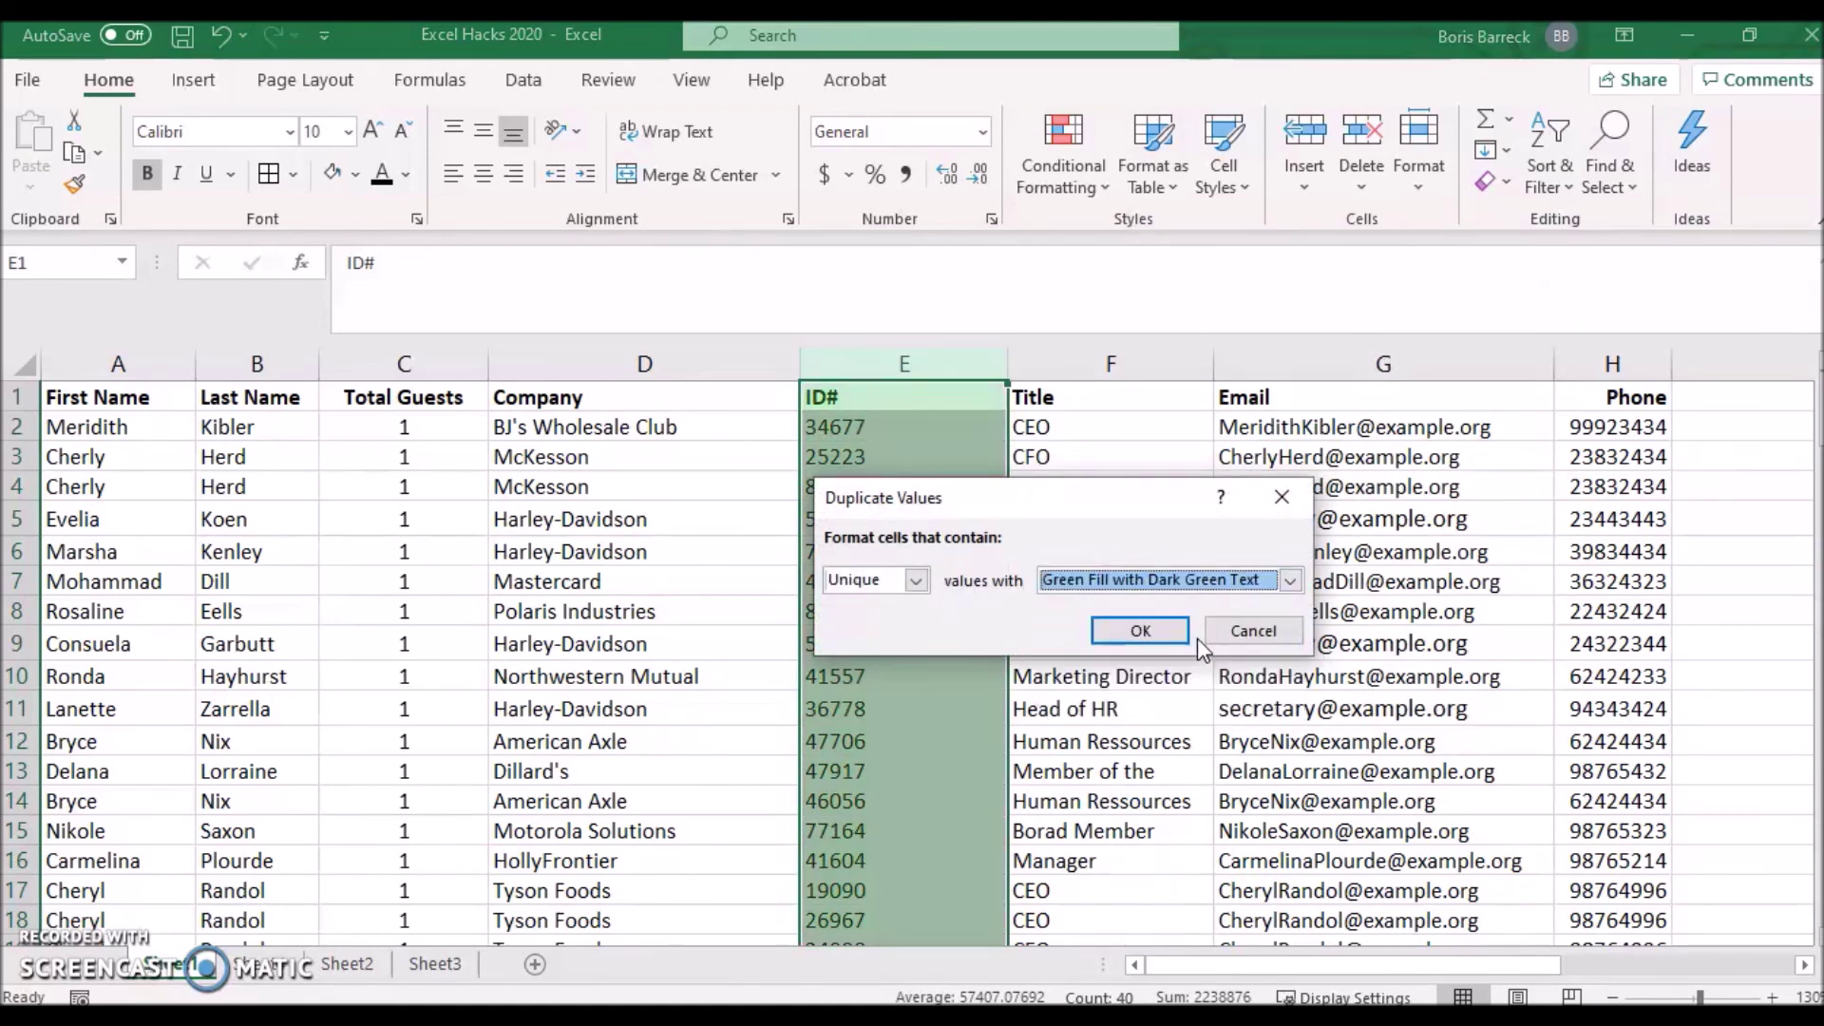
pyautogui.click(1135, 631)
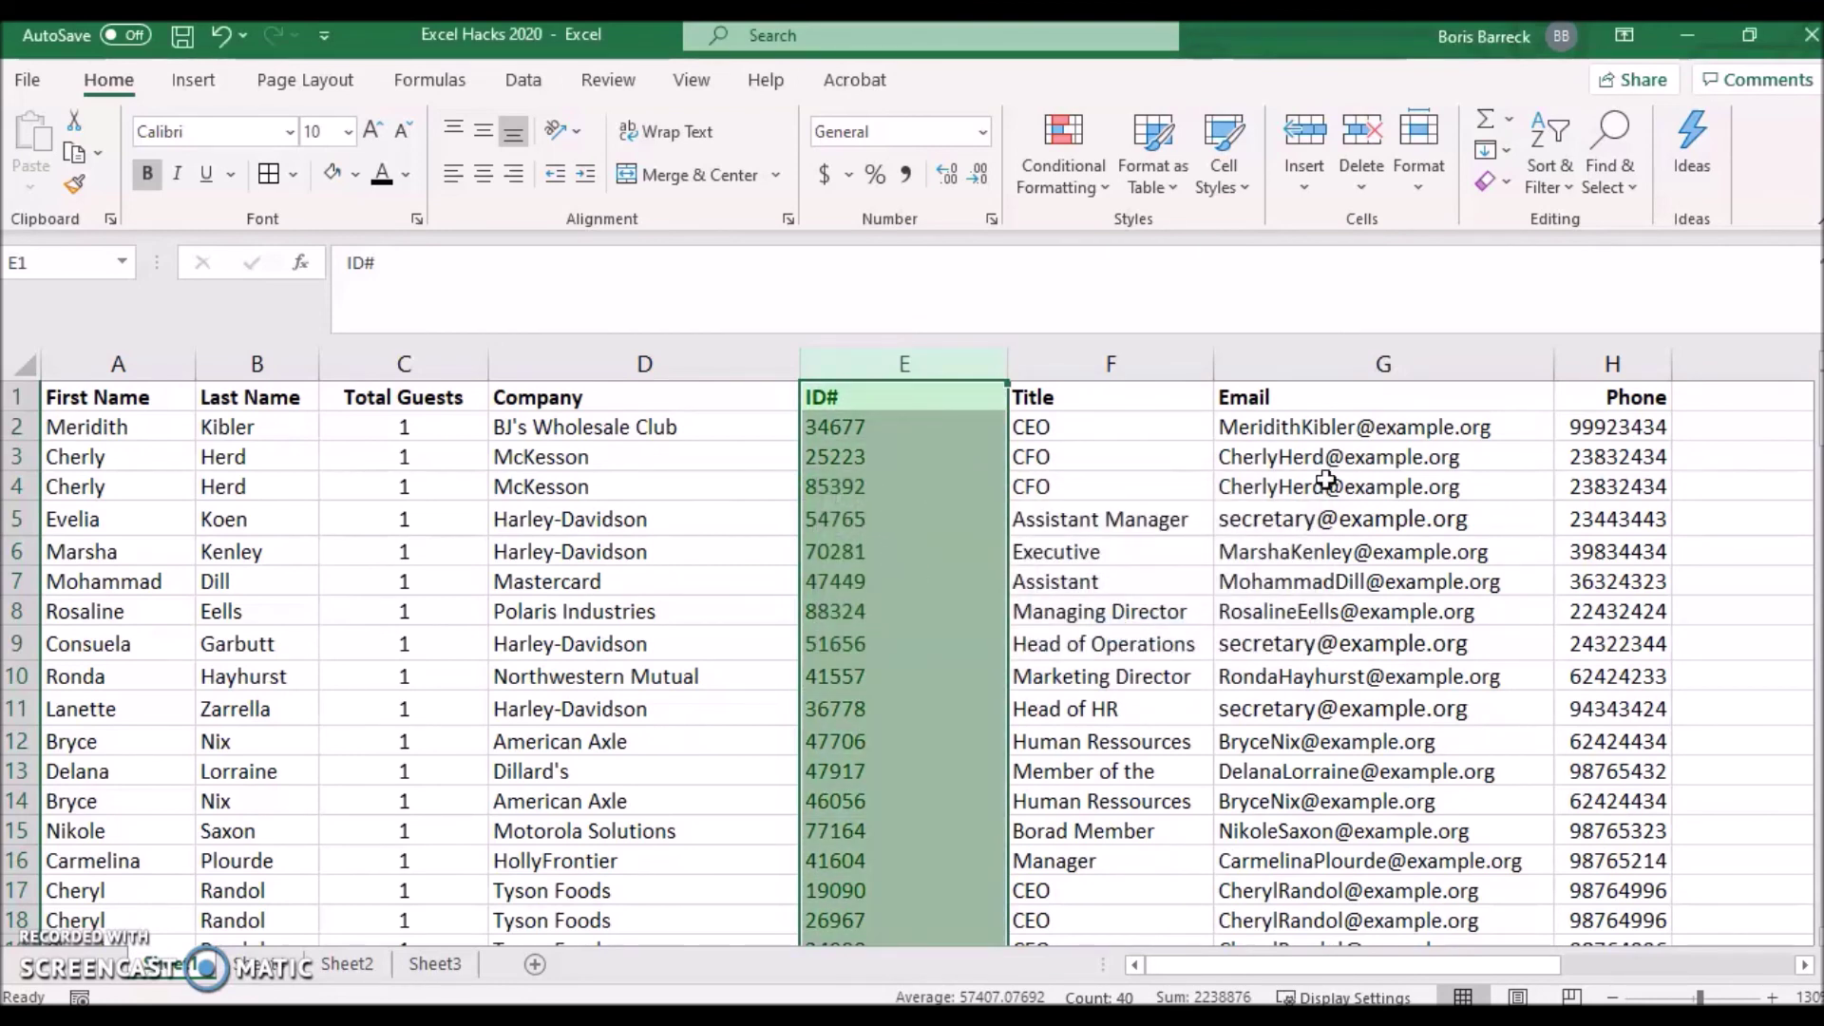
pyautogui.scroll(-13, 845, 562)
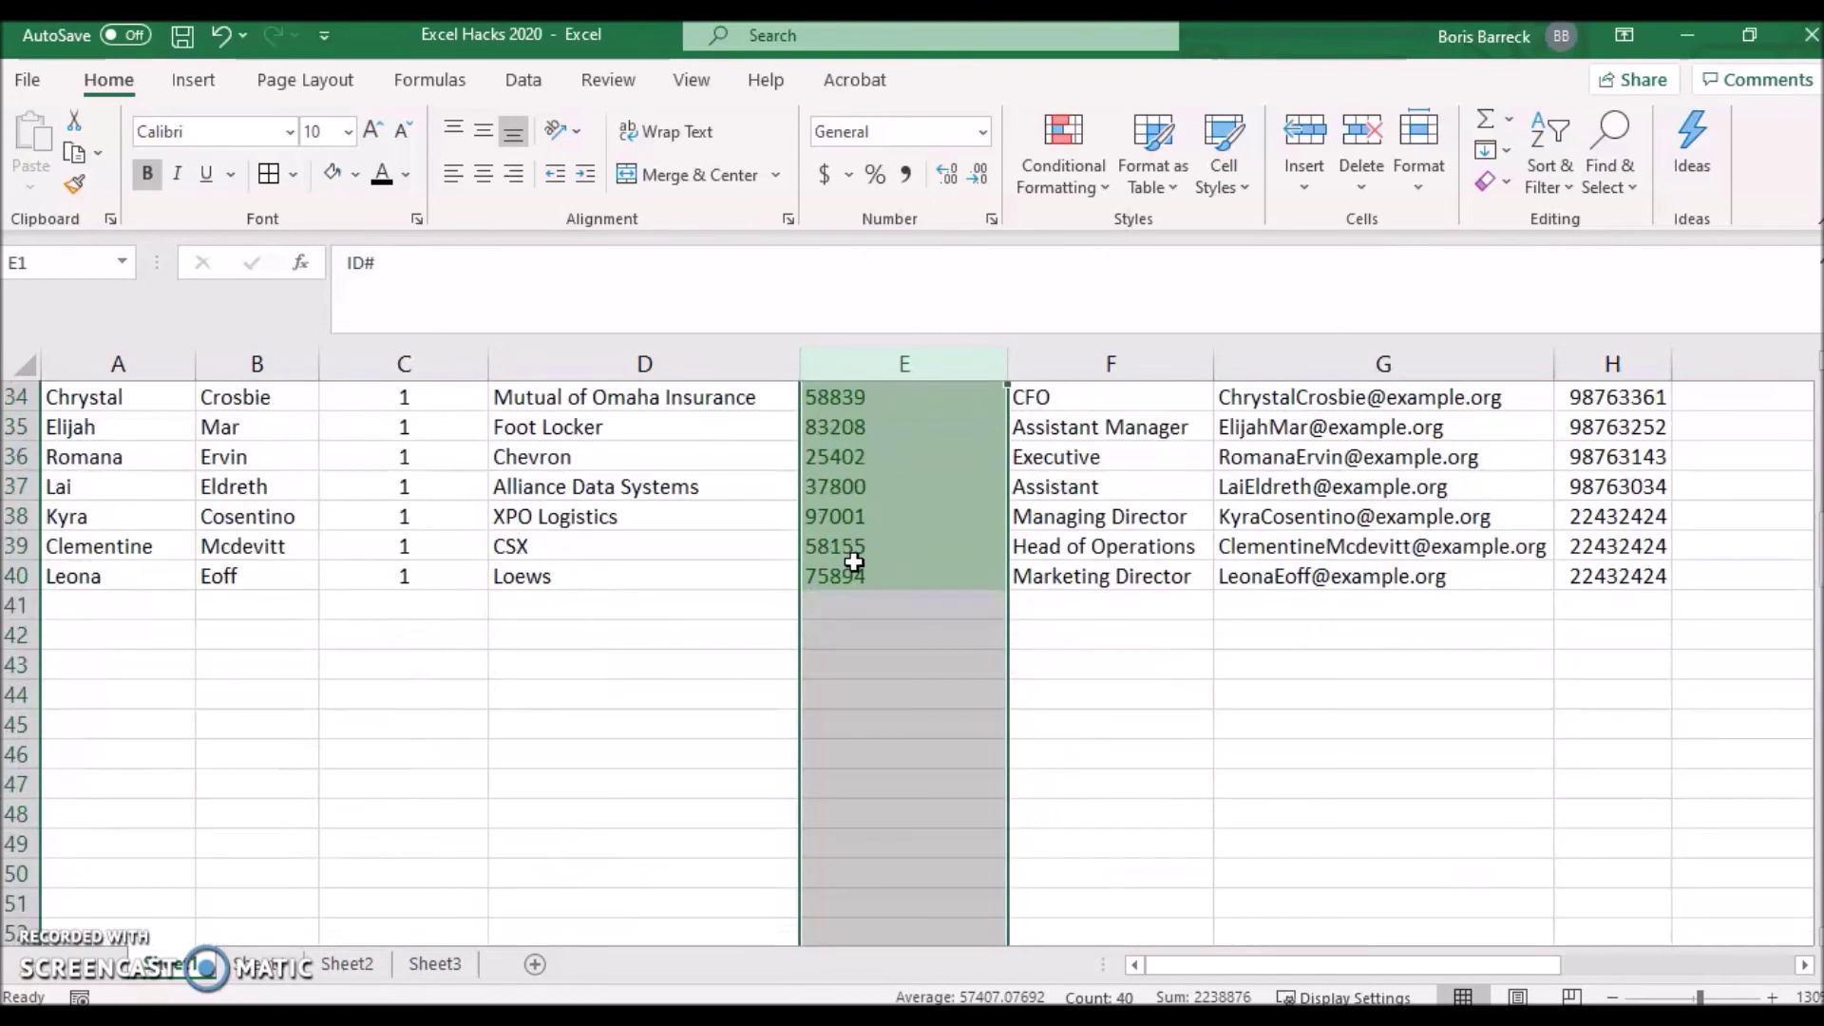
pyautogui.scroll(12, 858, 562)
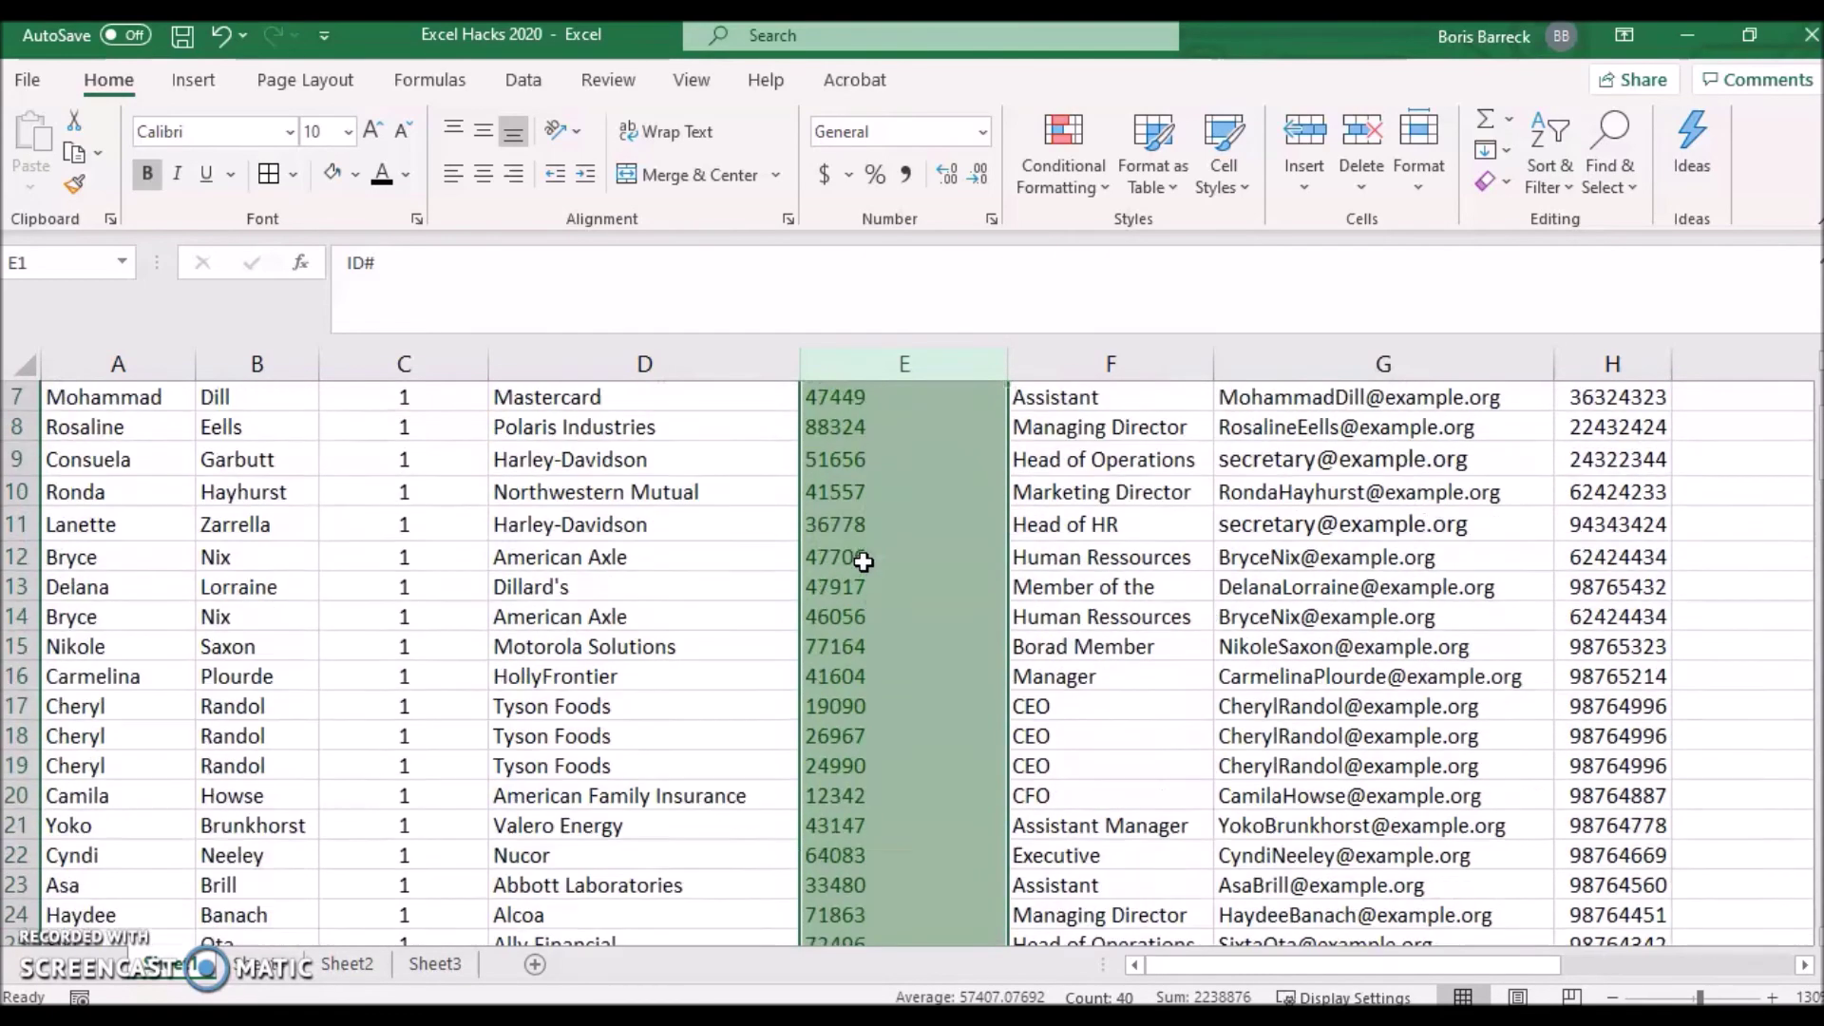
pyautogui.scroll(1, 886, 451)
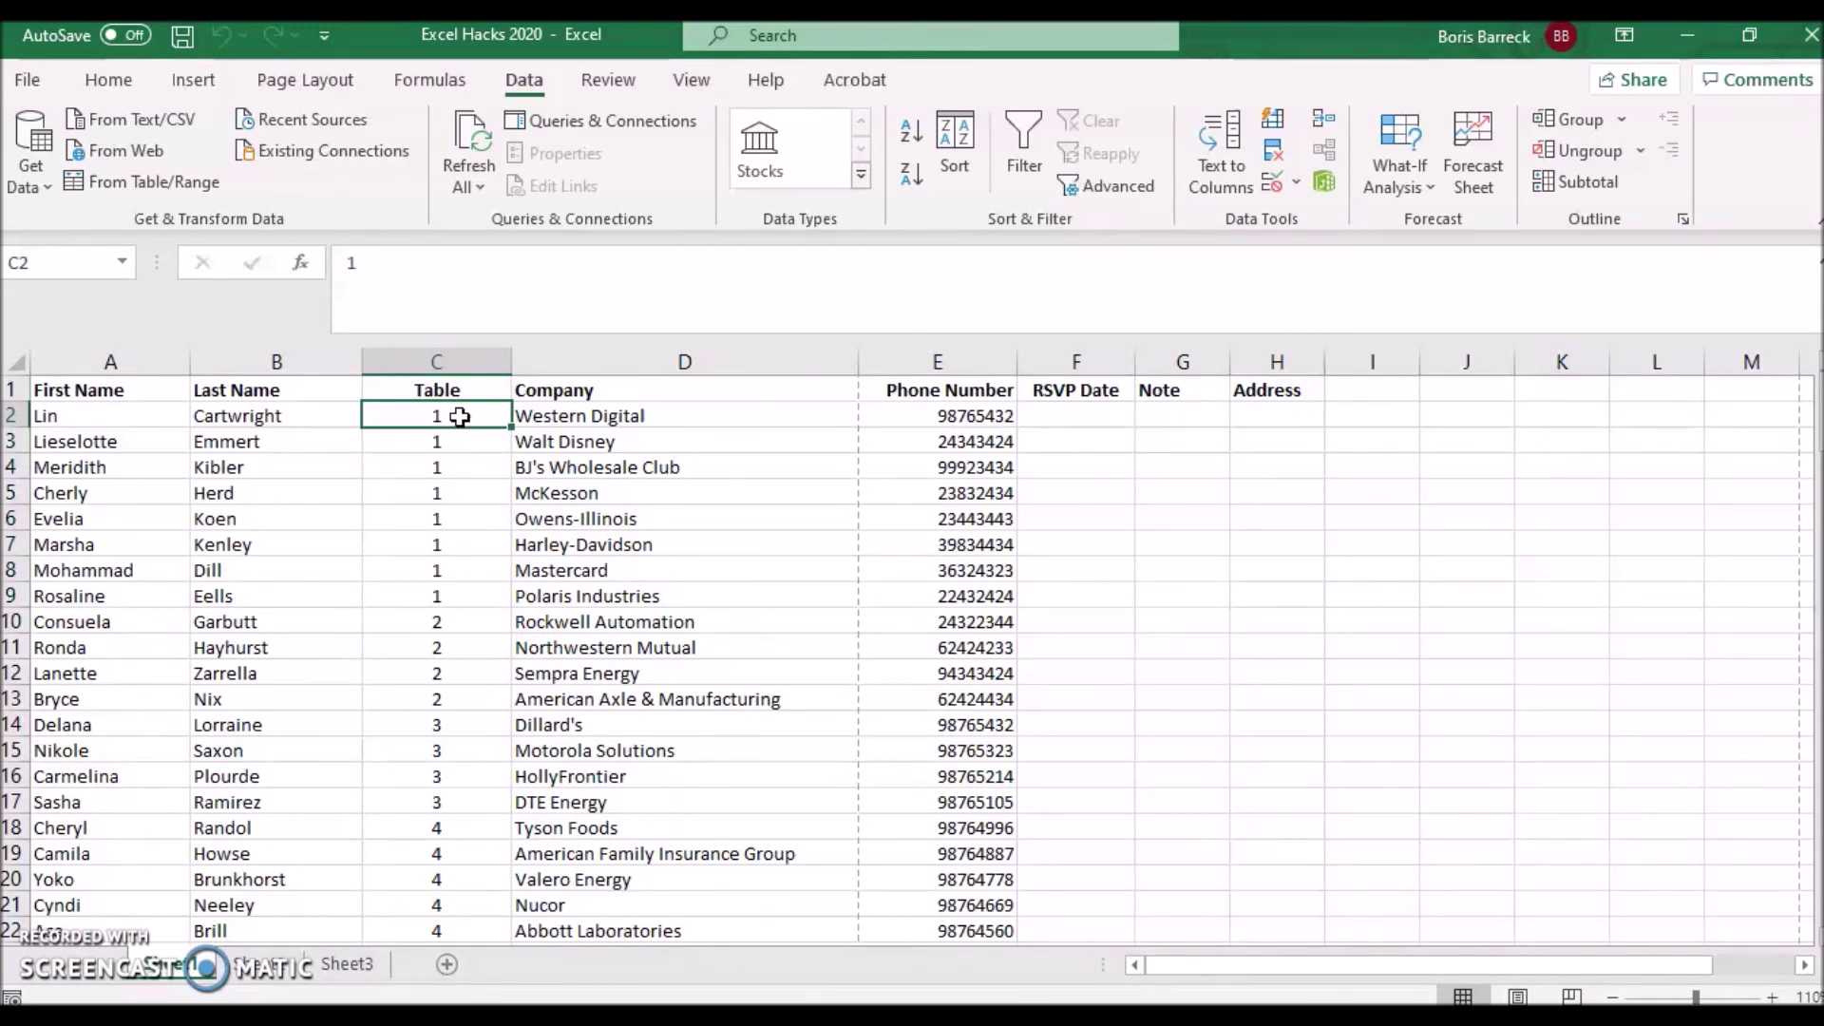
# Check the table groups, such as table 1 in C2:C9, then select all of column C.
pyautogui.click(450, 360)
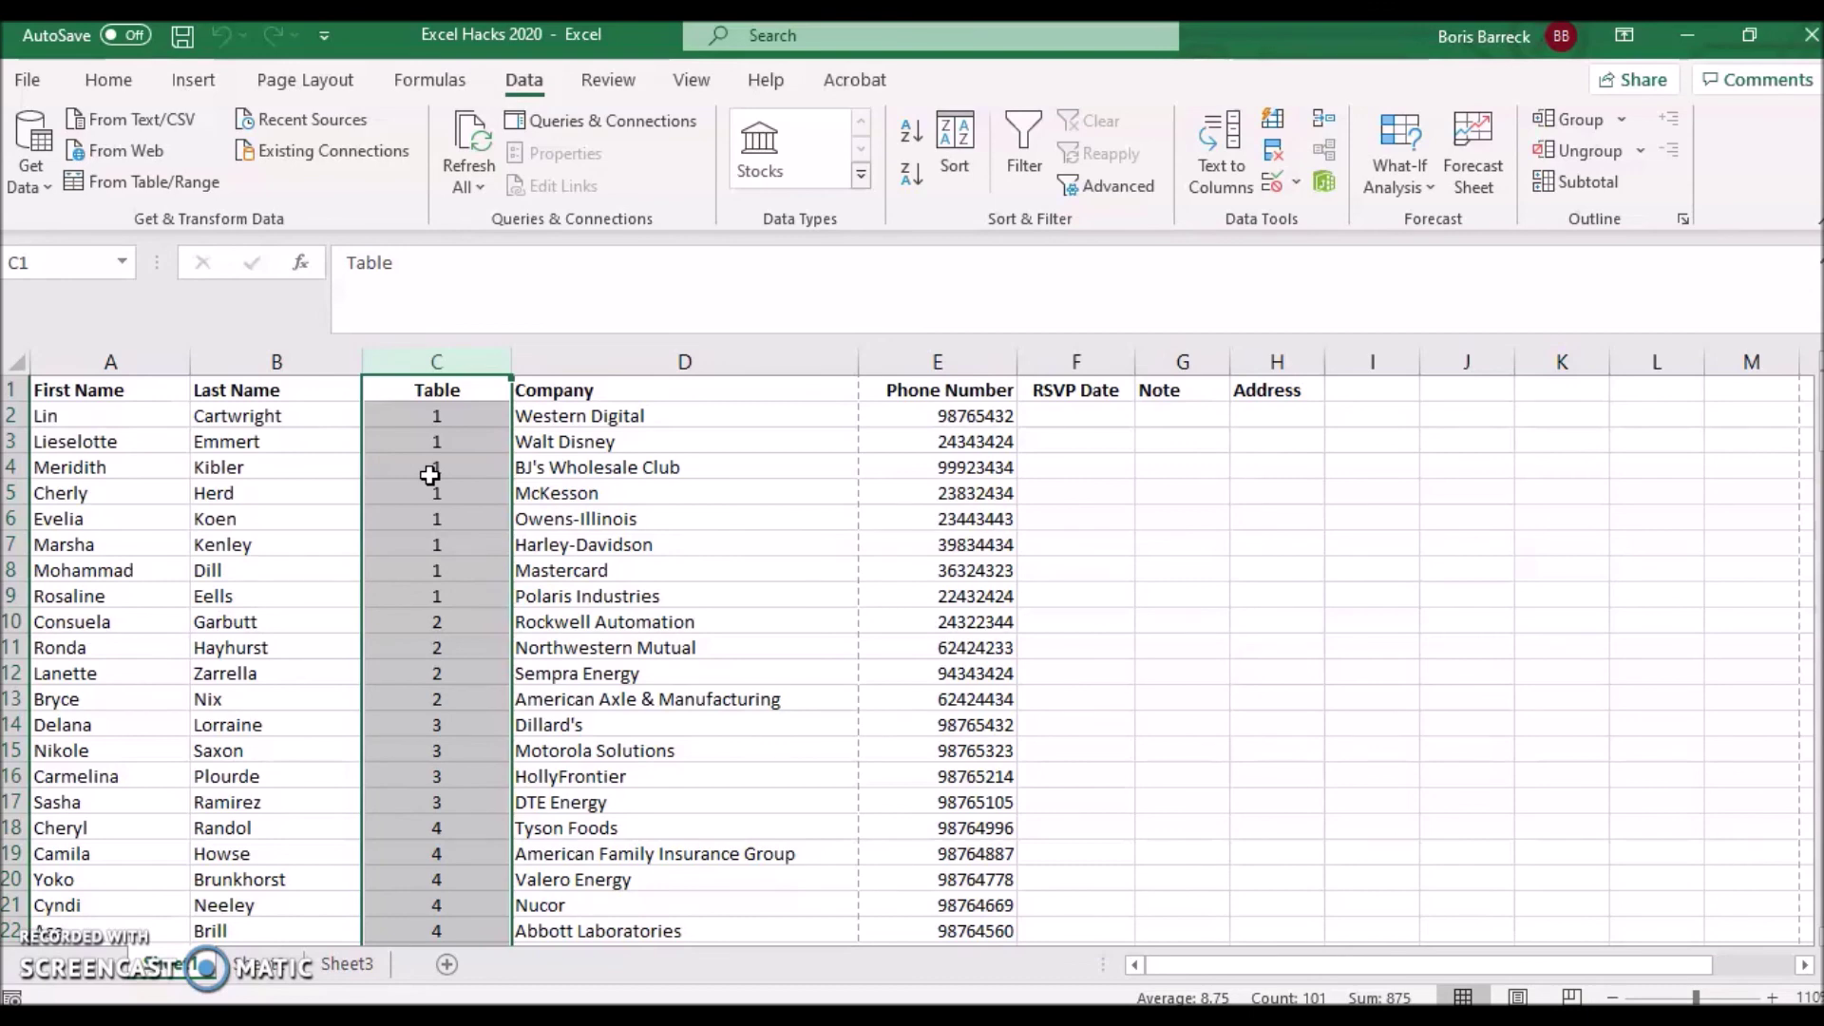
pyautogui.click(429, 476)
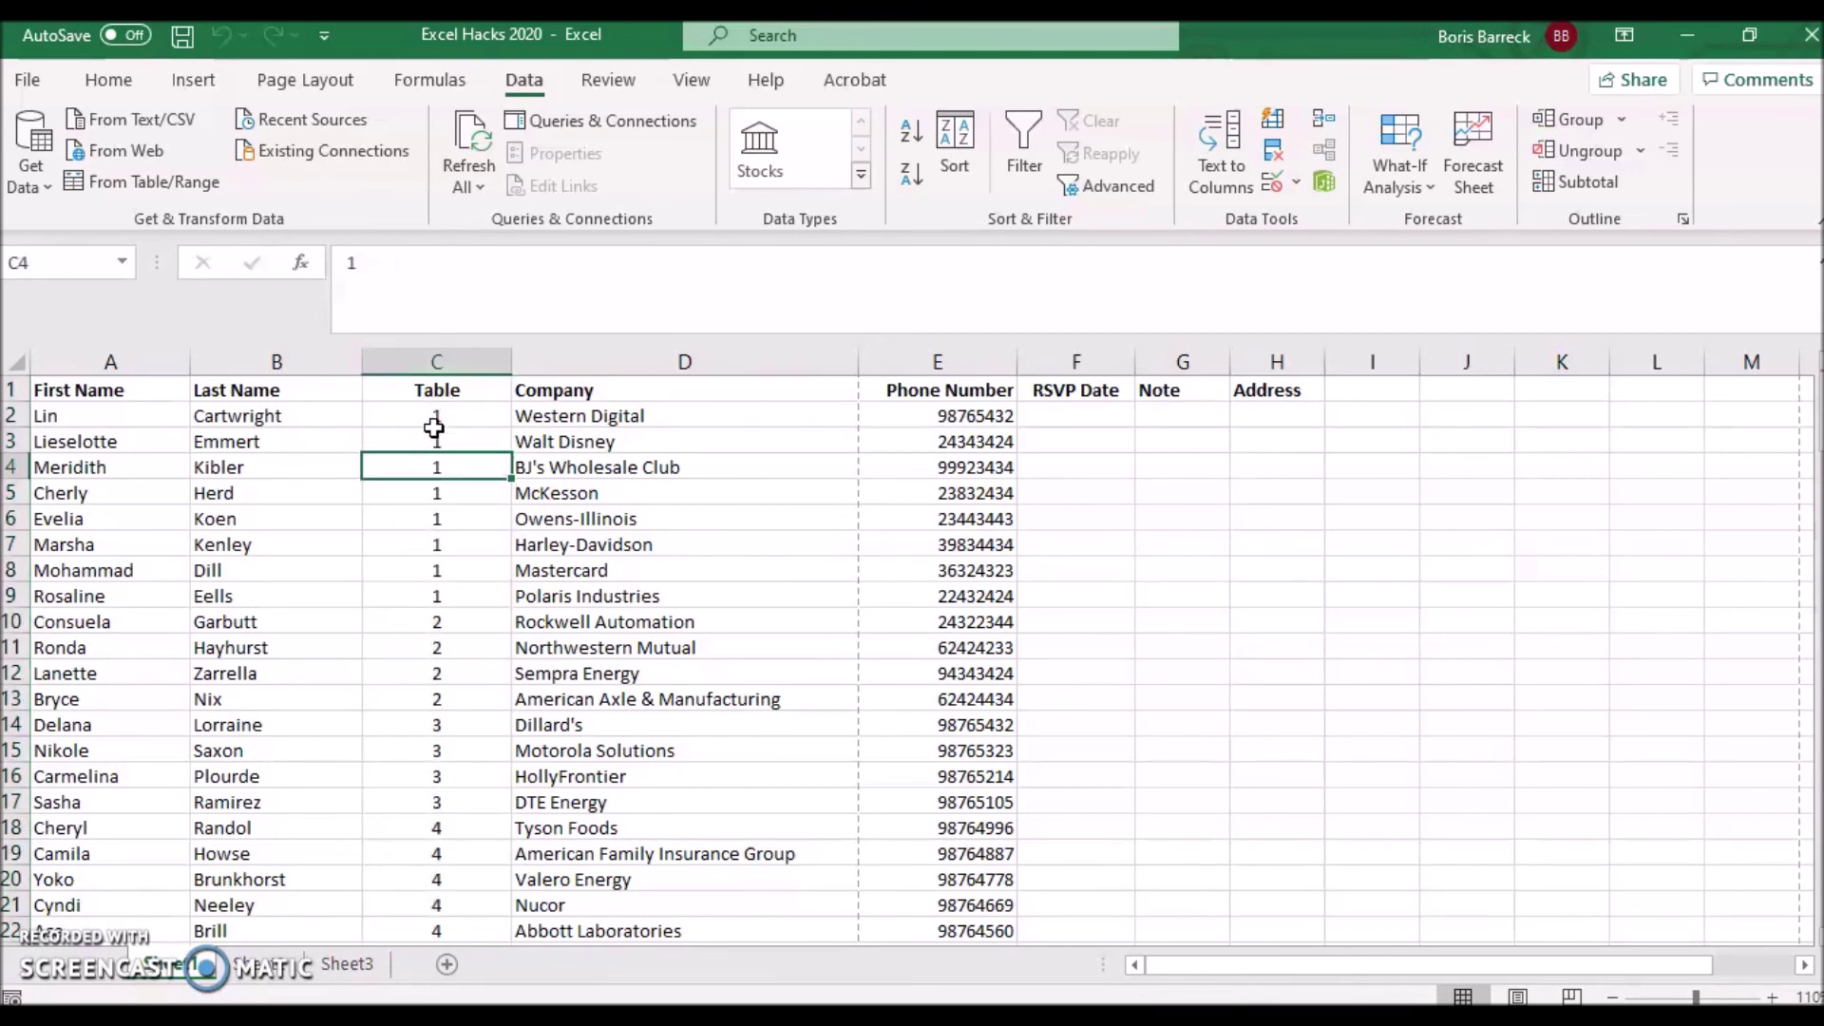
pyautogui.scroll(-15, 434, 427)
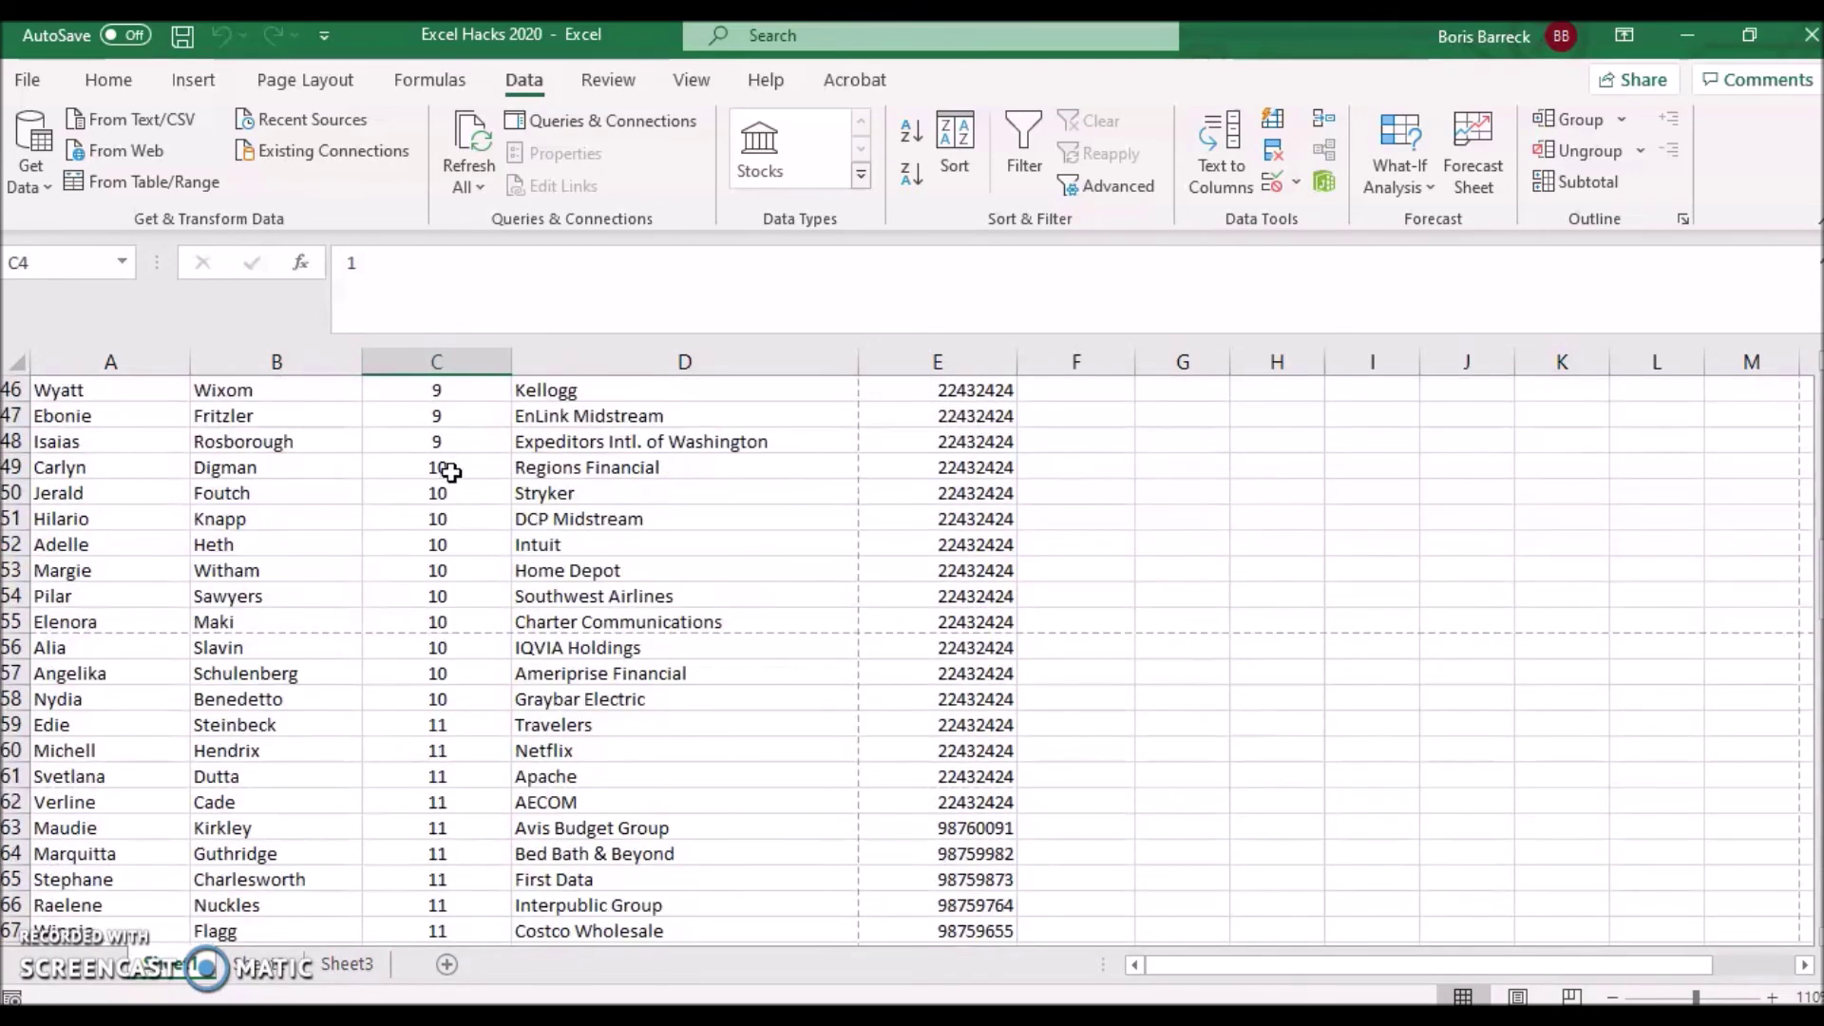
pyautogui.scroll(15, 450, 472)
pyautogui.click(449, 419)
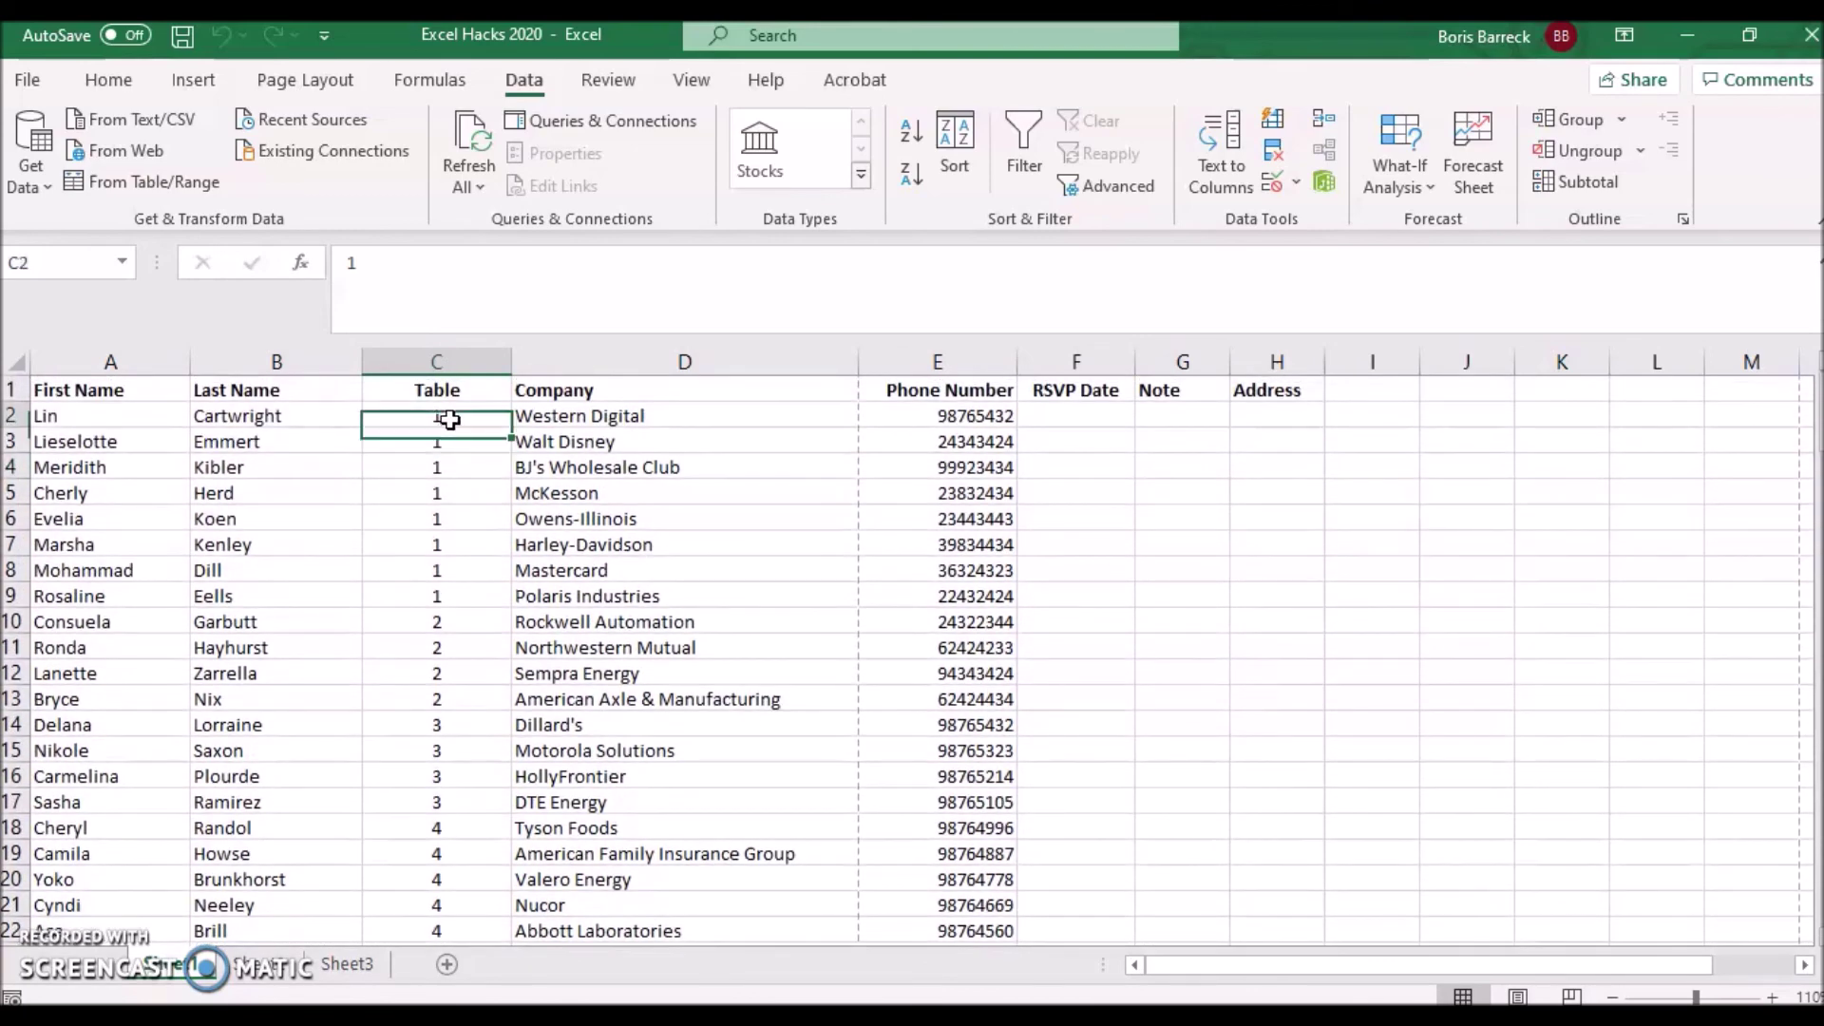
pyautogui.moveTo(449, 419); pyautogui.dragTo(456, 700)
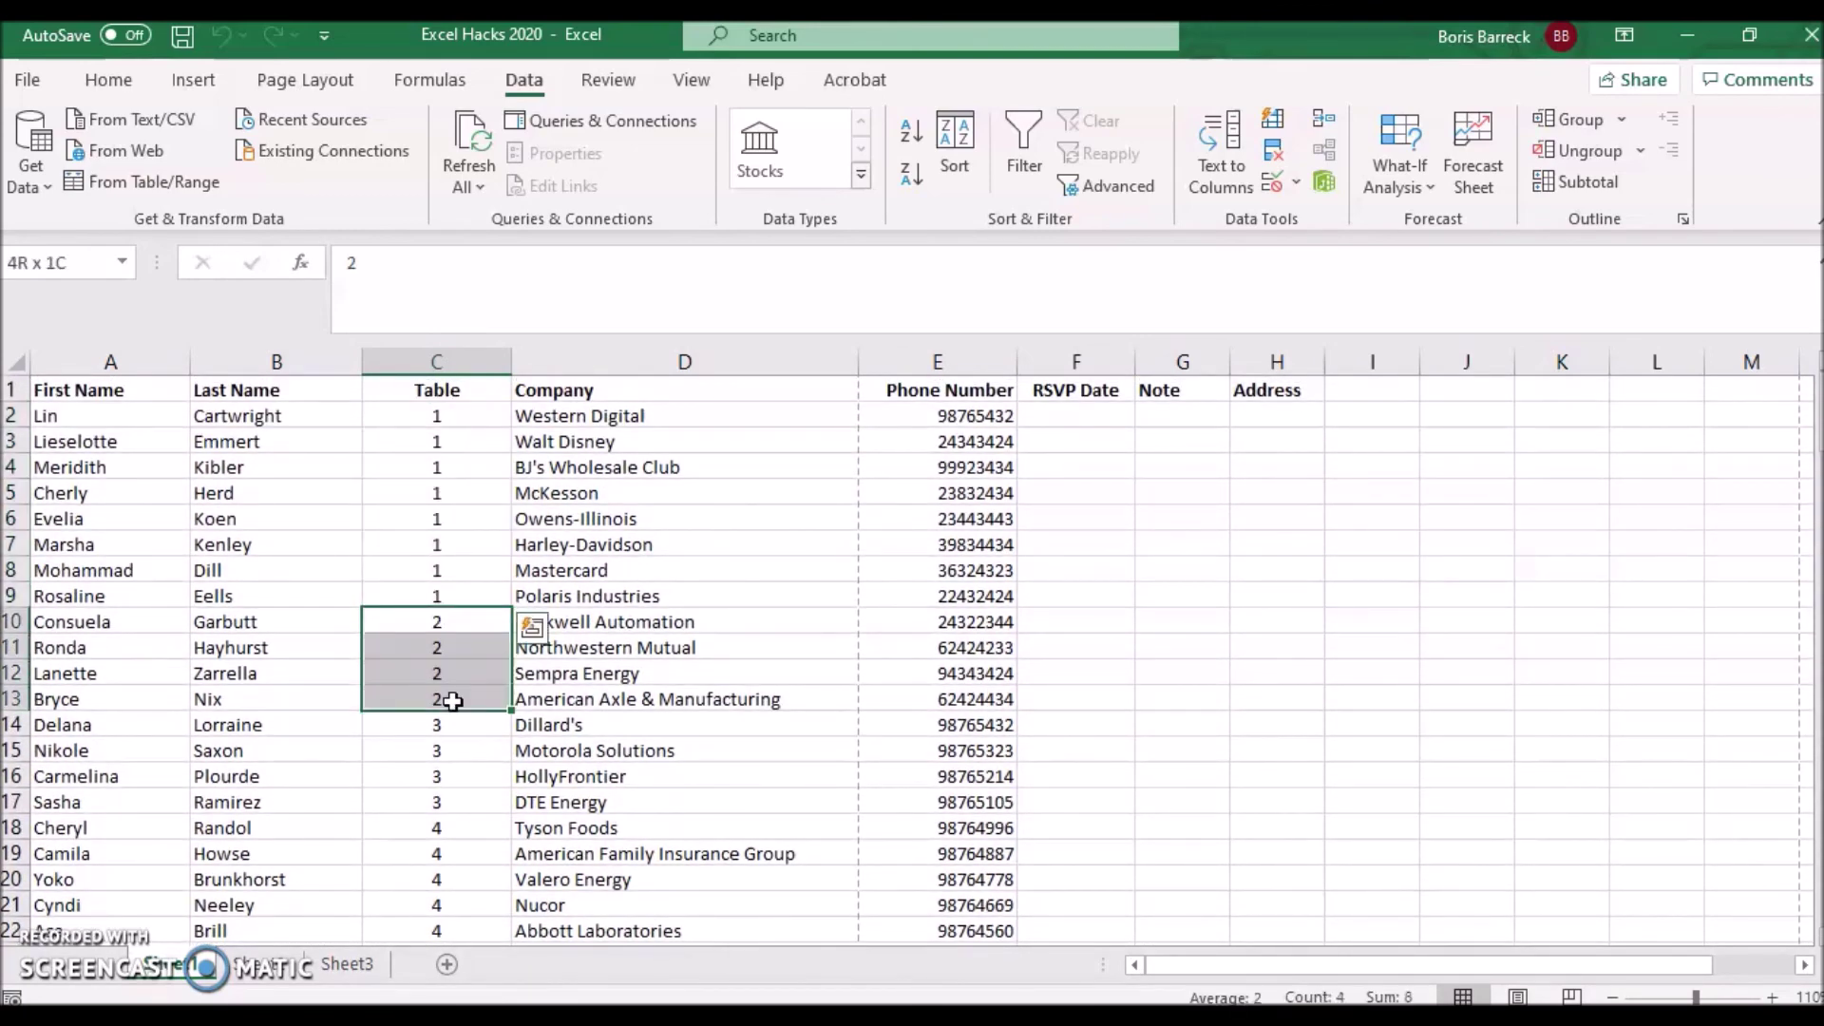
pyautogui.click(469, 425)
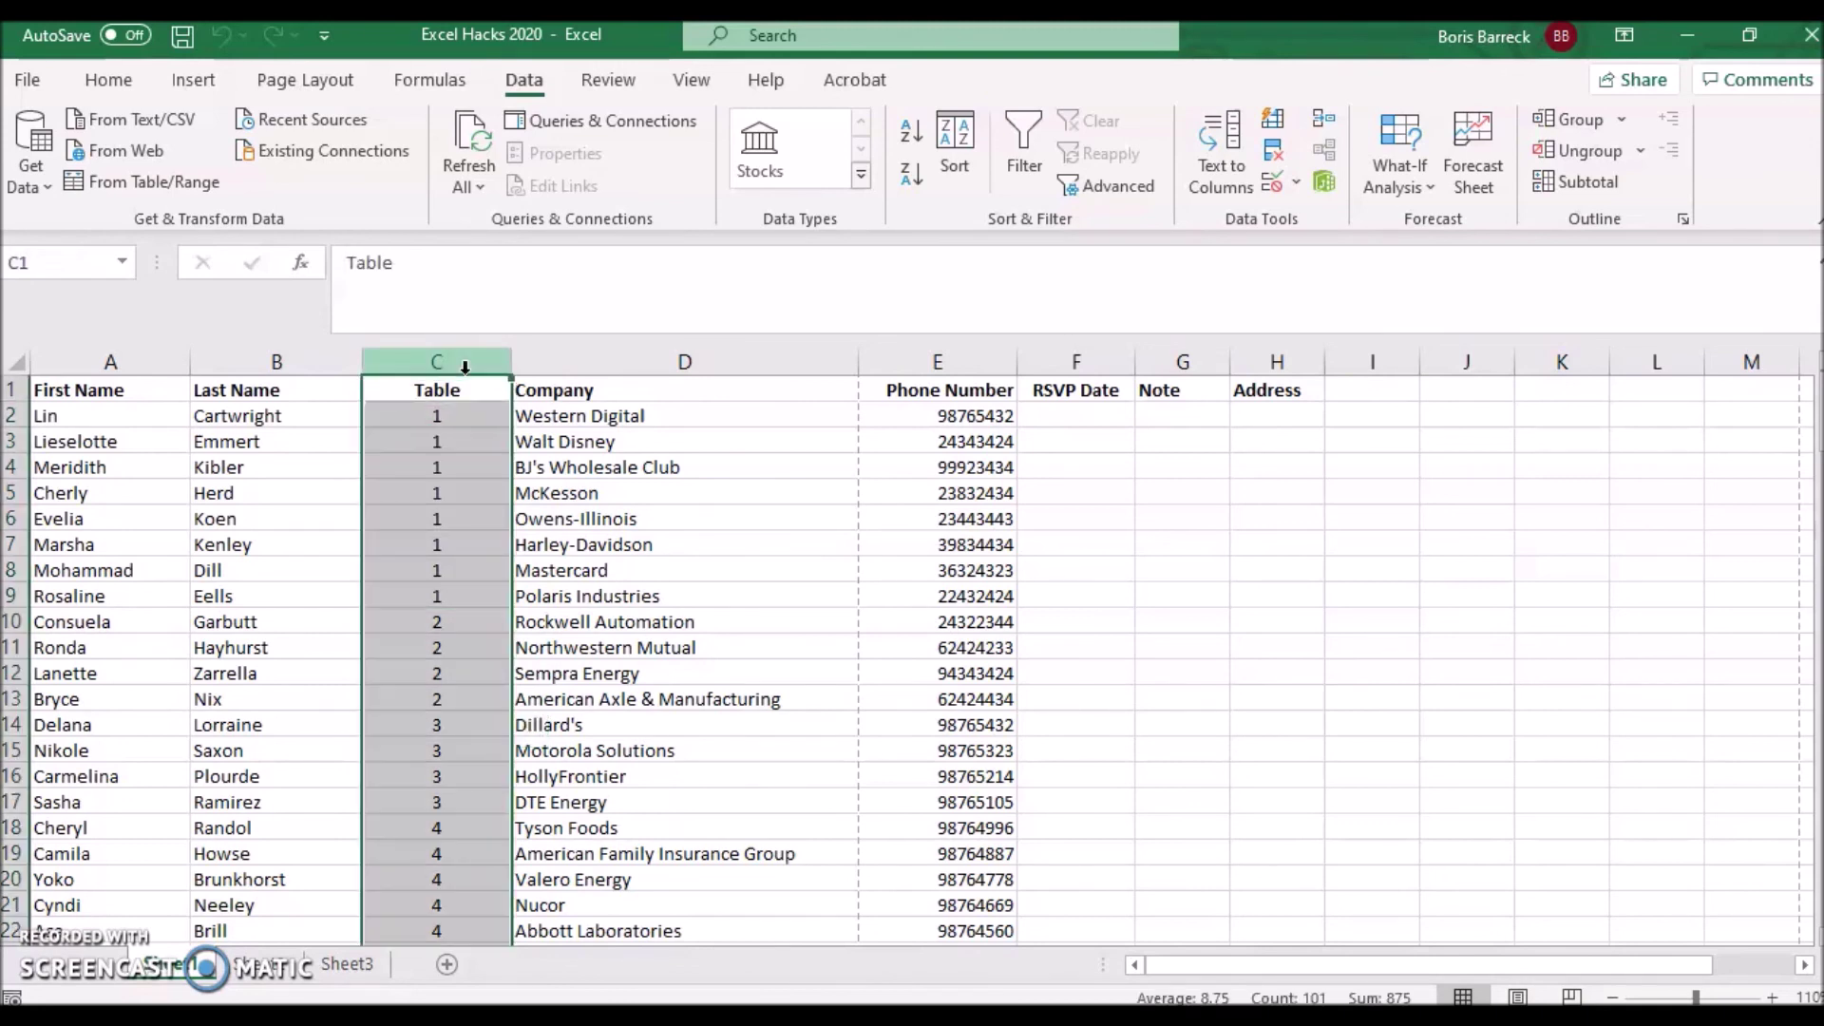
pyautogui.click(465, 365)
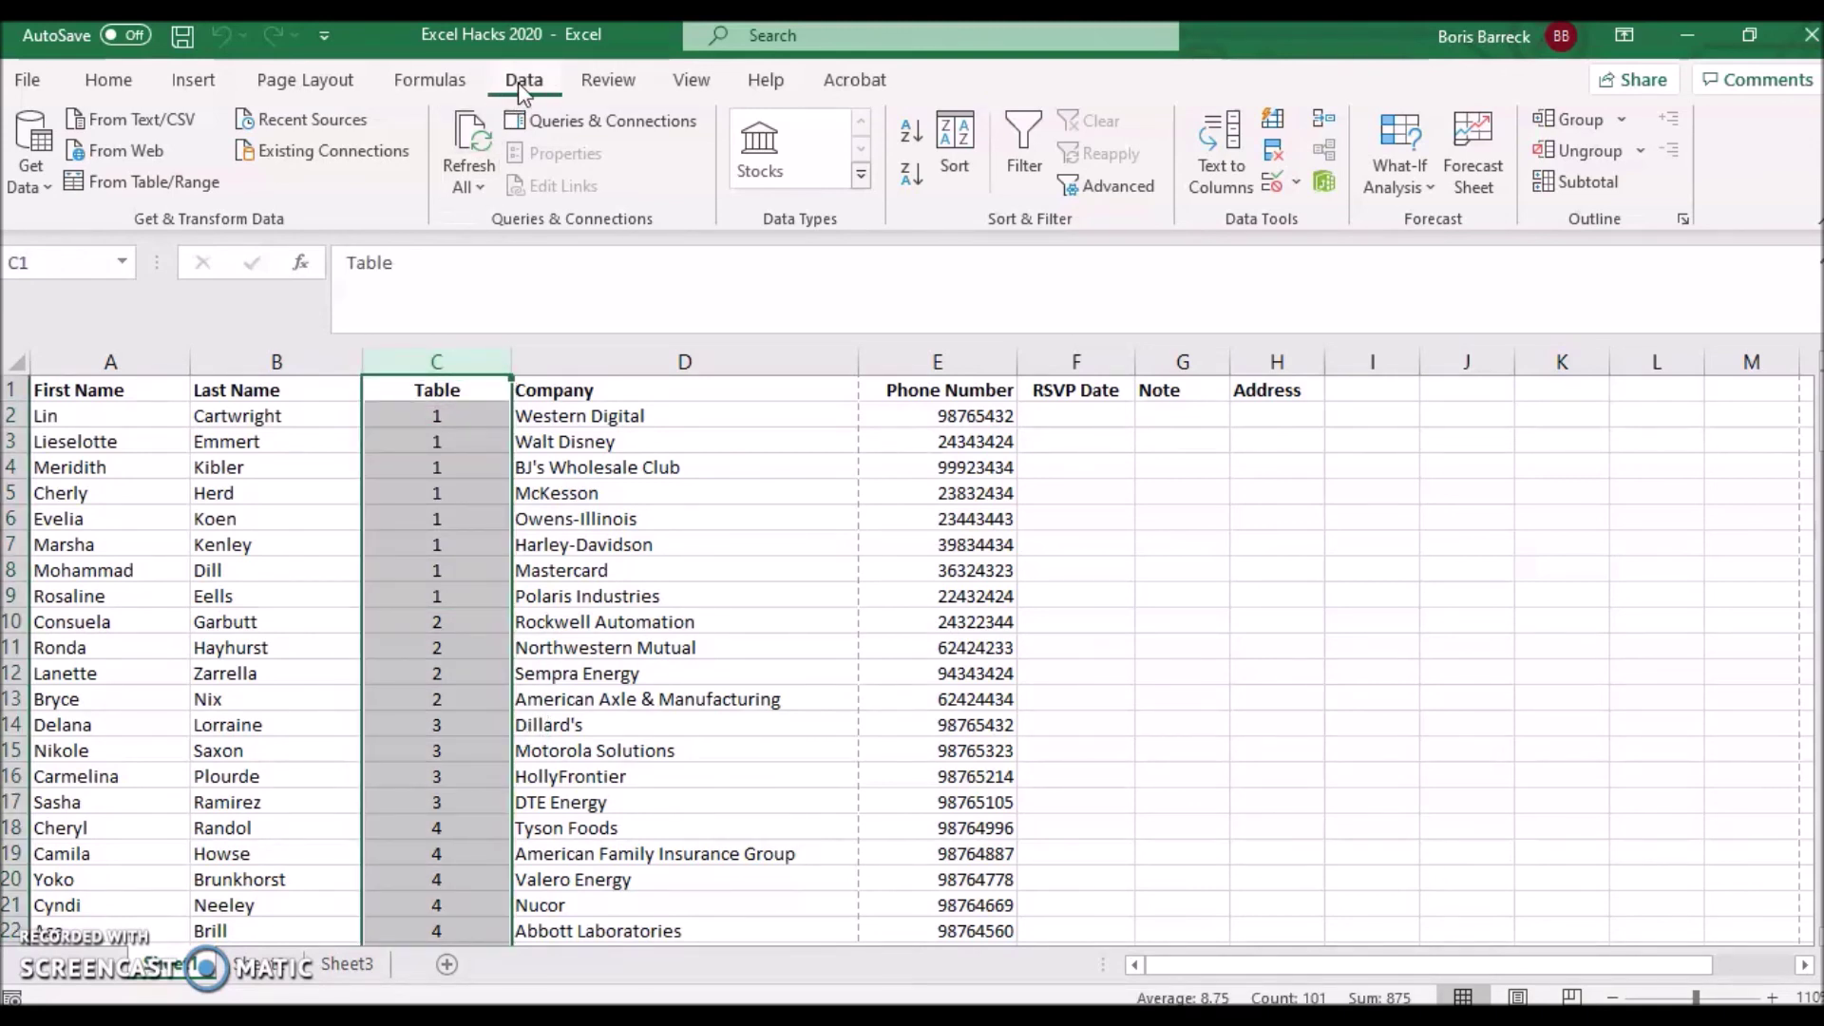
# Subtotal guests per table with Count and page breaks between groups, giving Grand Count 100.
pyautogui.click(1608, 183)
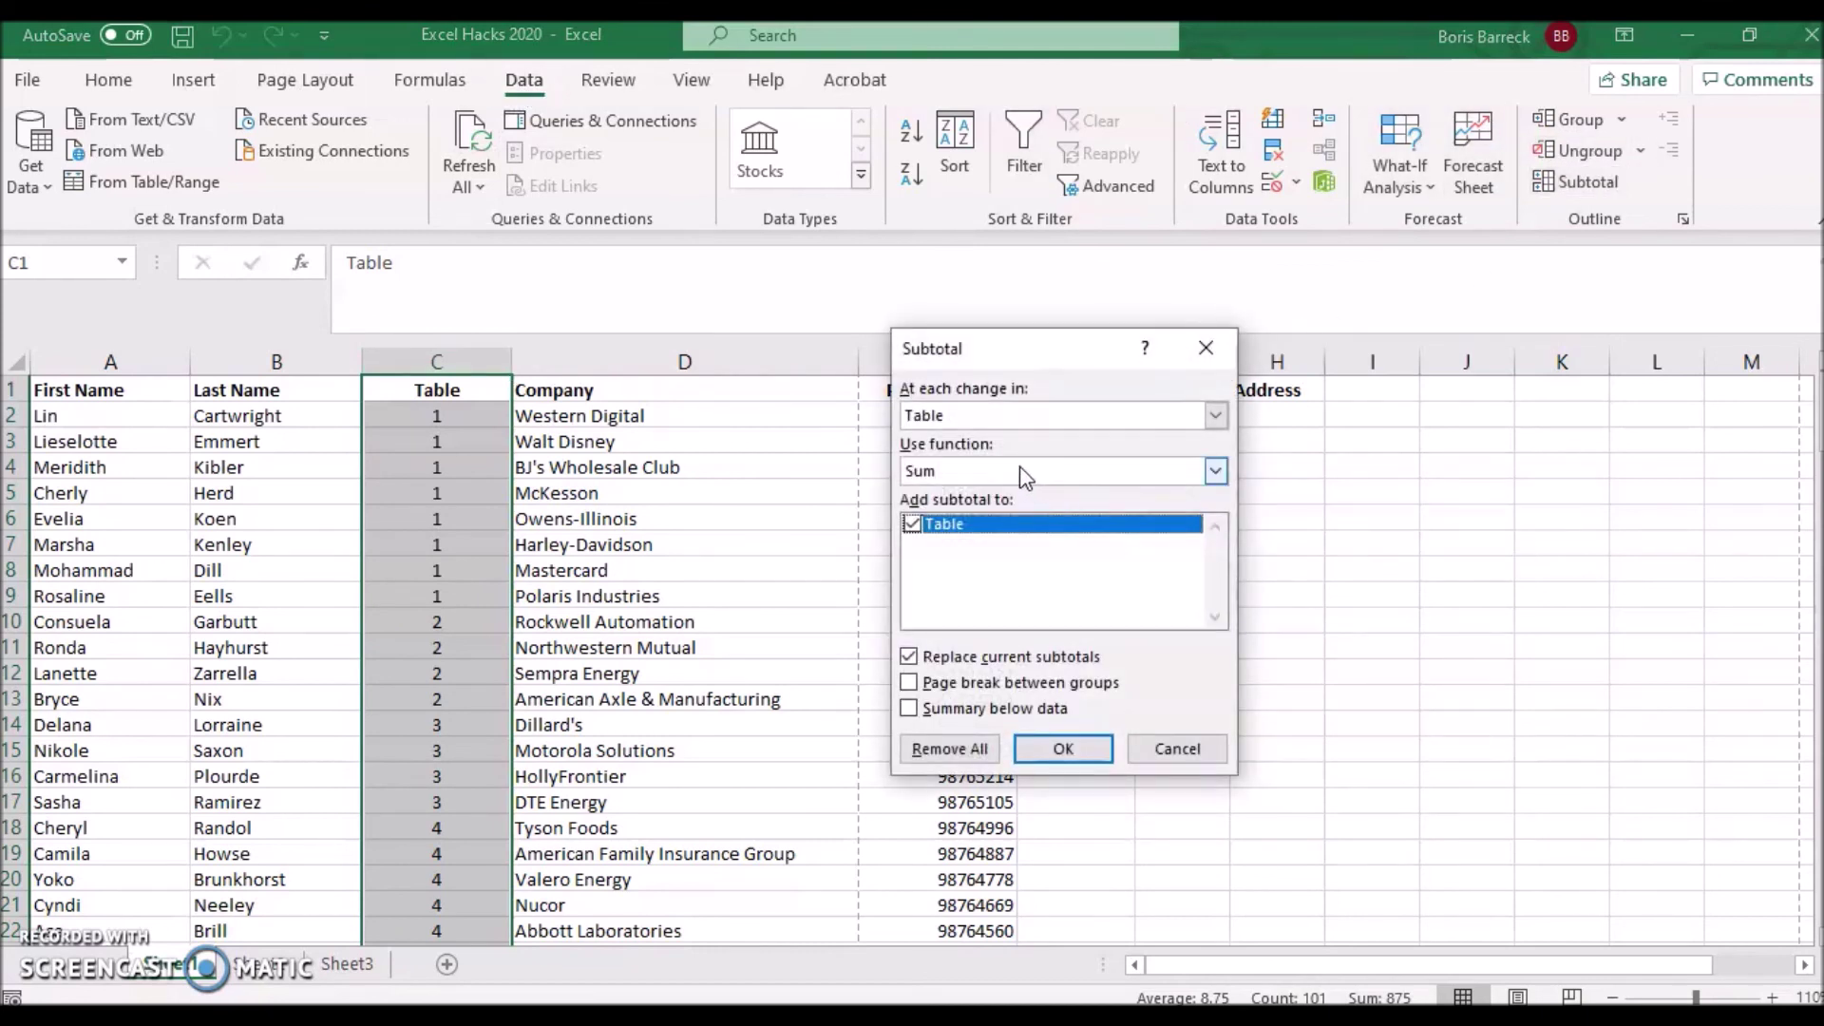
pyautogui.click(1018, 465)
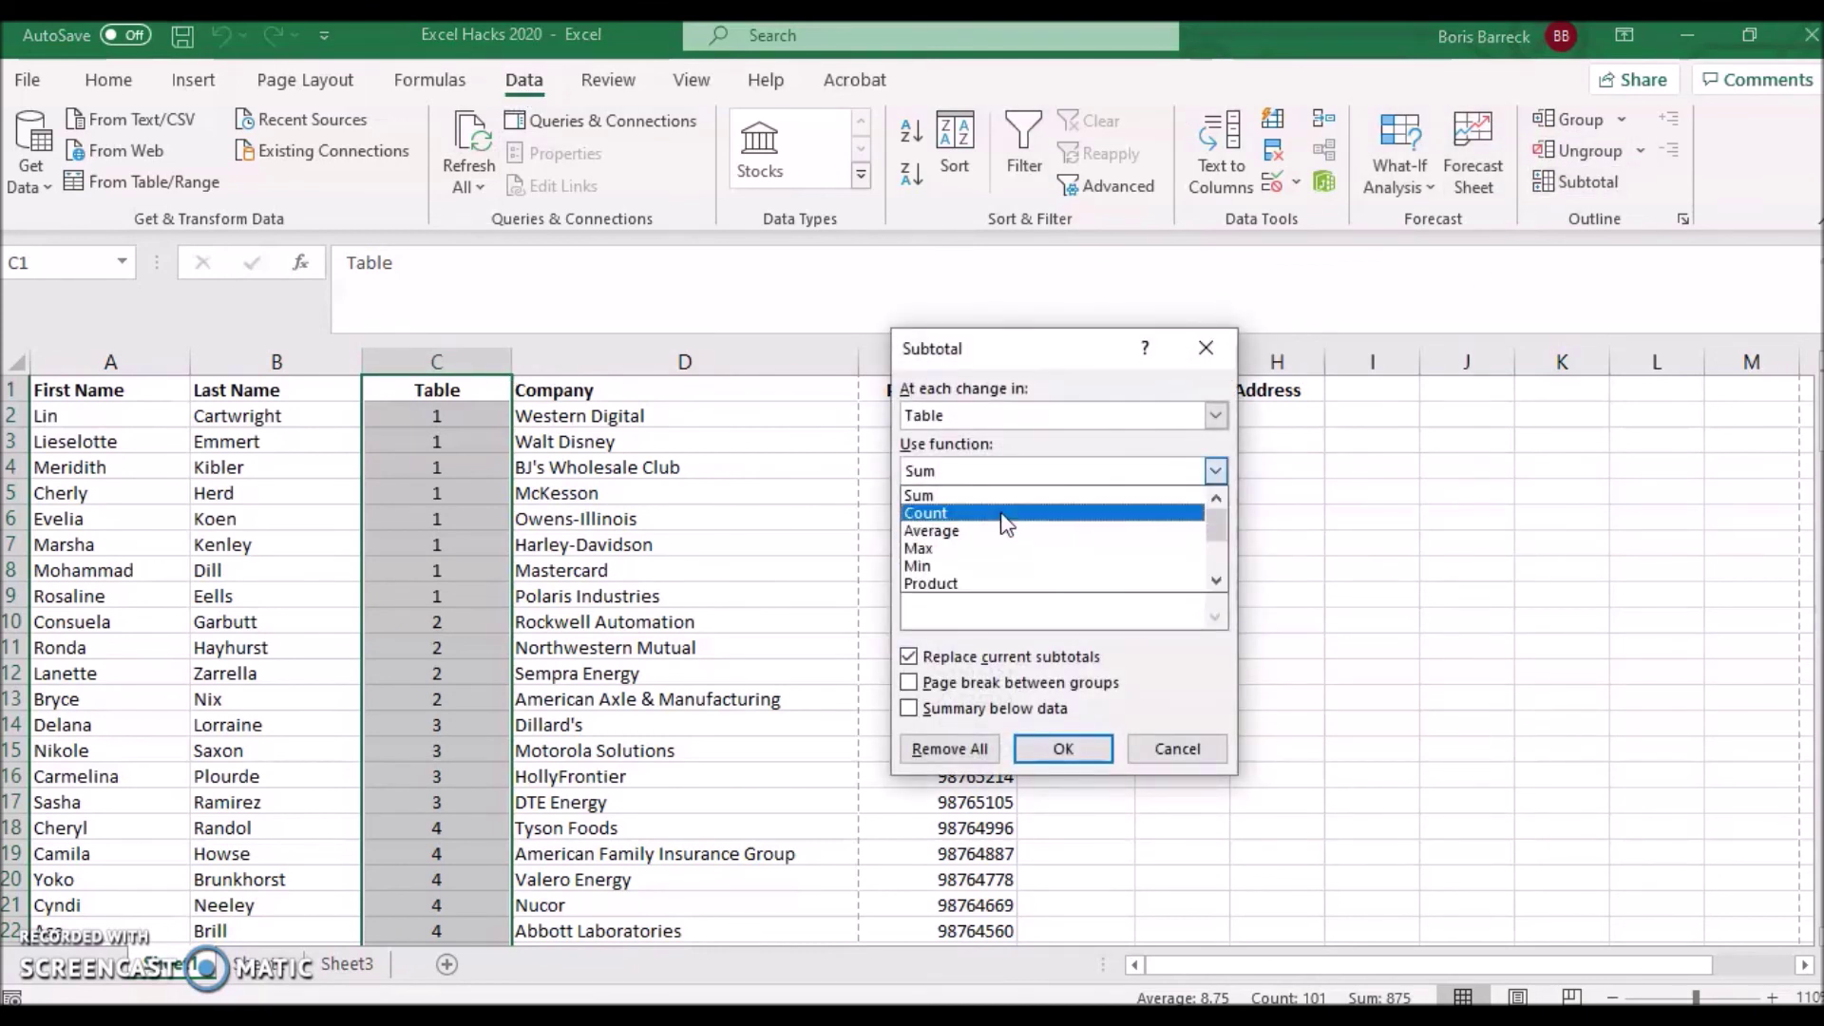
pyautogui.click(1000, 511)
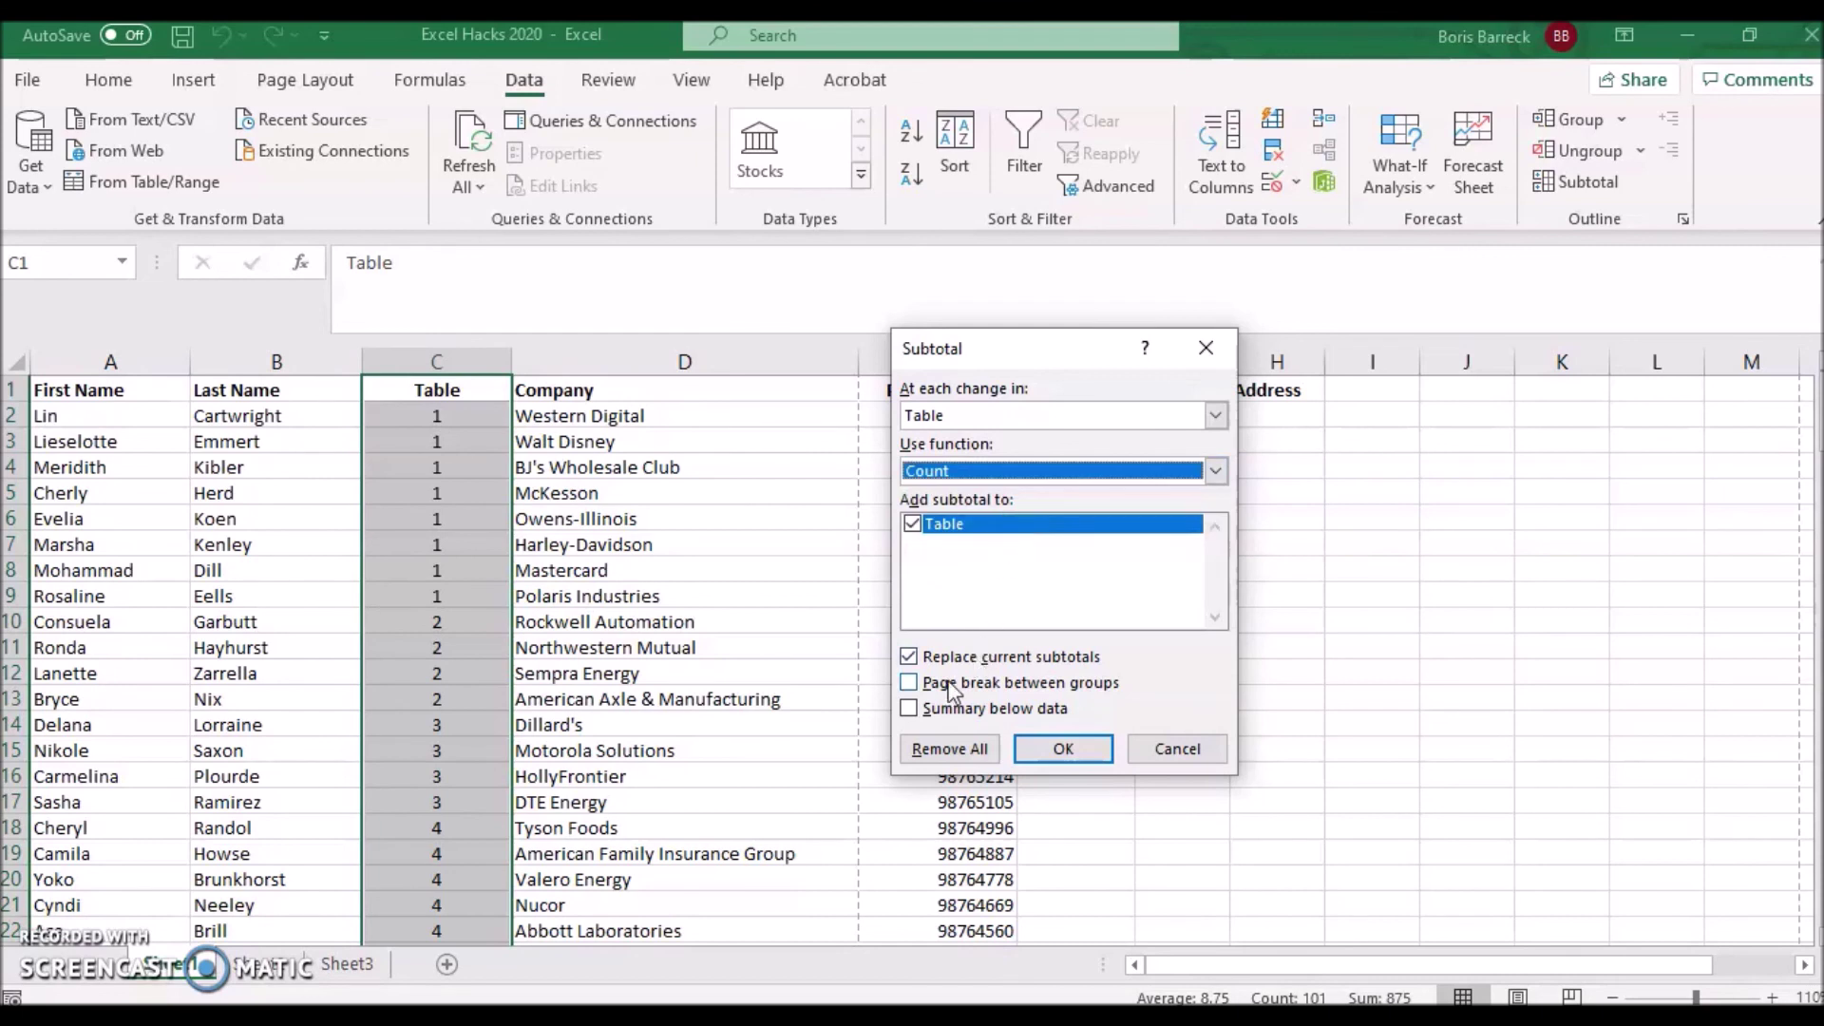
pyautogui.click(910, 686)
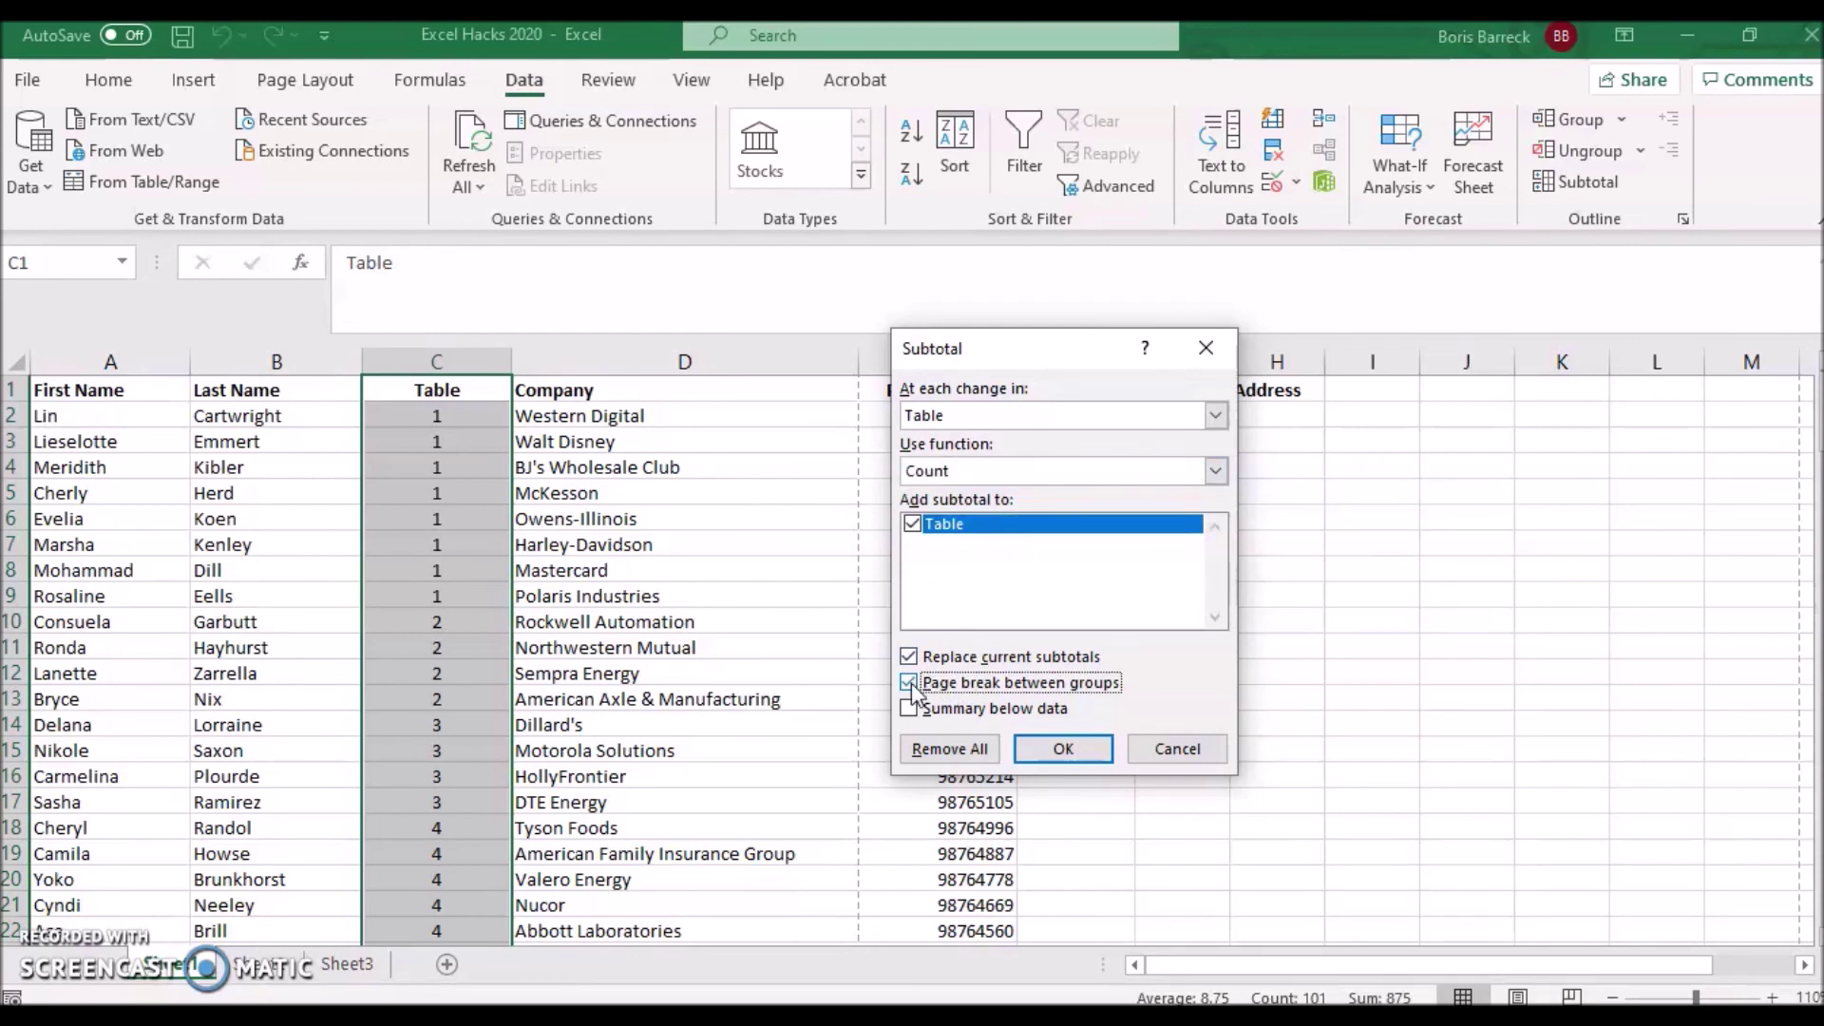
pyautogui.click(1058, 755)
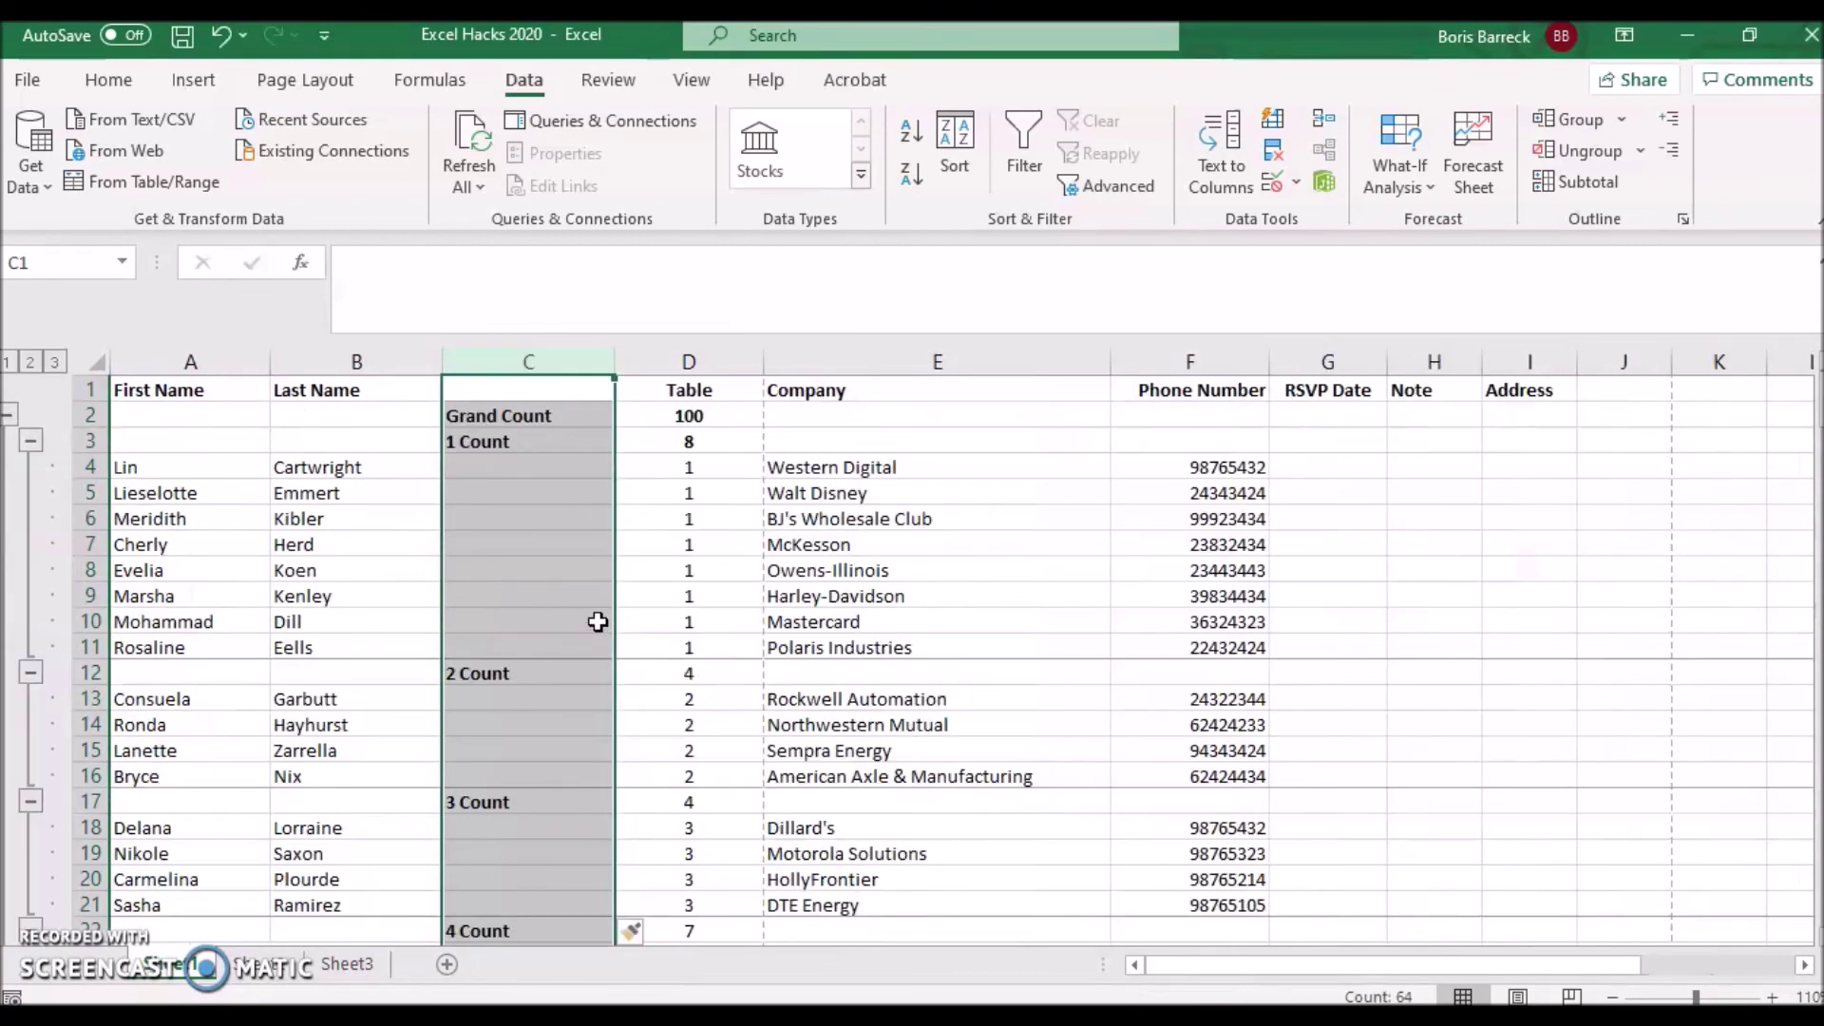
pyautogui.click(504, 673)
pyautogui.scroll(-1, 626, 681)
pyautogui.scroll(-4, 626, 681)
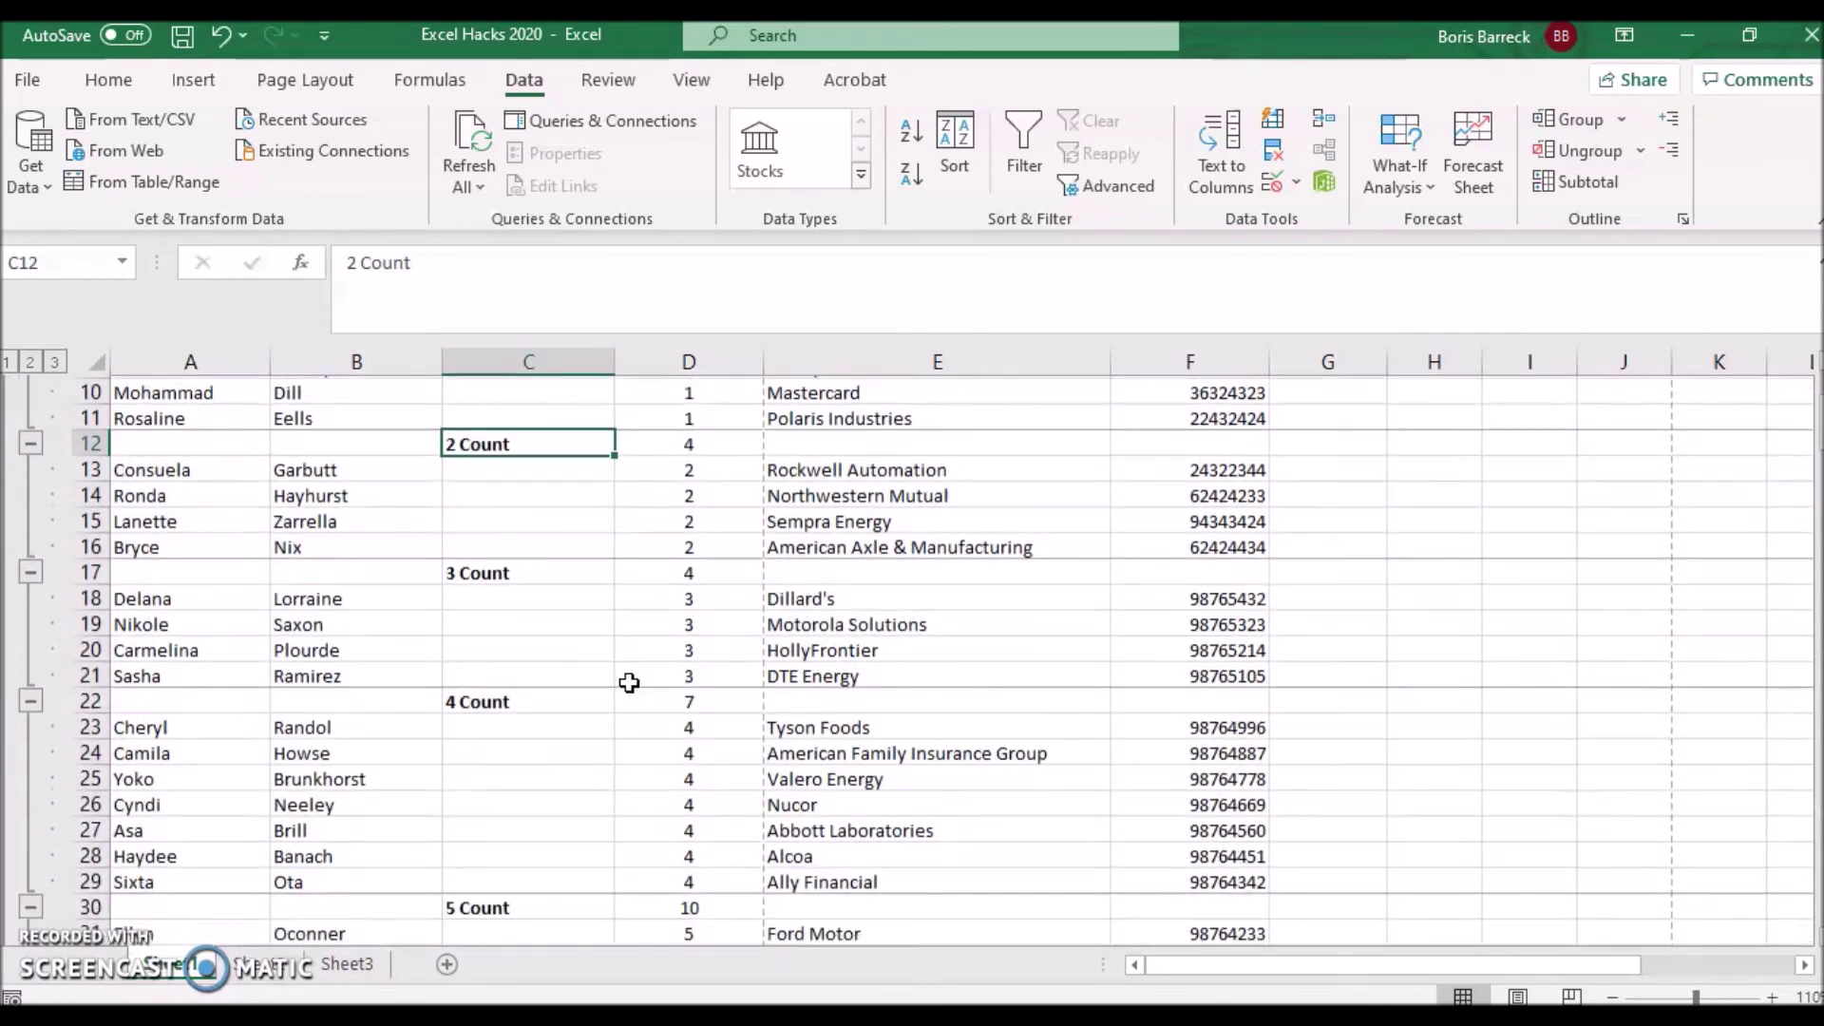